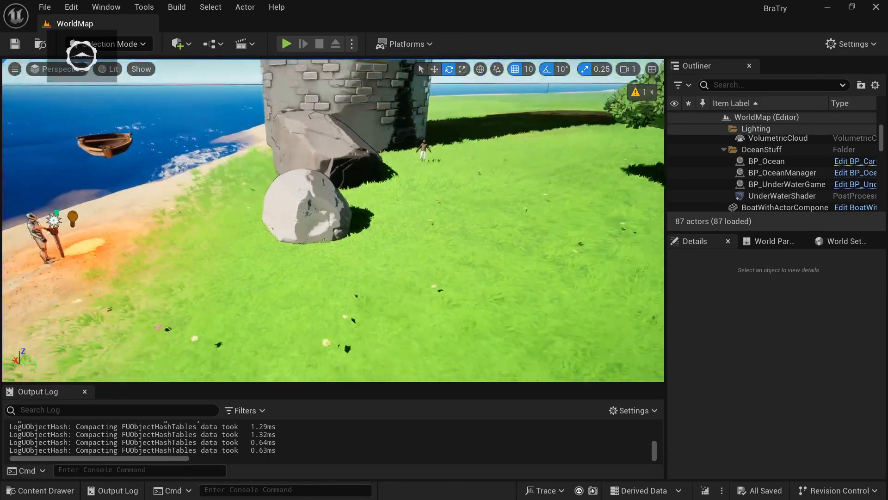
Examine the cel-shaded stone tower, rocks and grass in the level from several distances, selecting the front rock and the landscape
right_drag(428, 188, 430, 136)
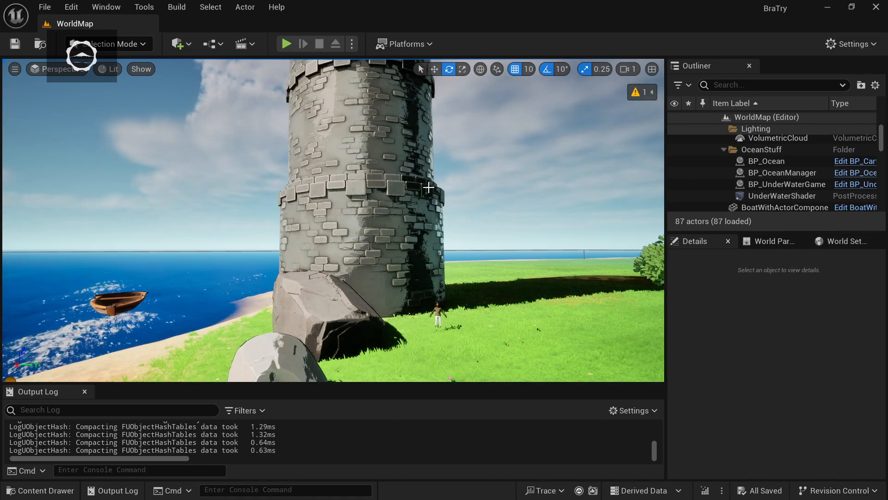
right_drag(428, 188, 430, 169)
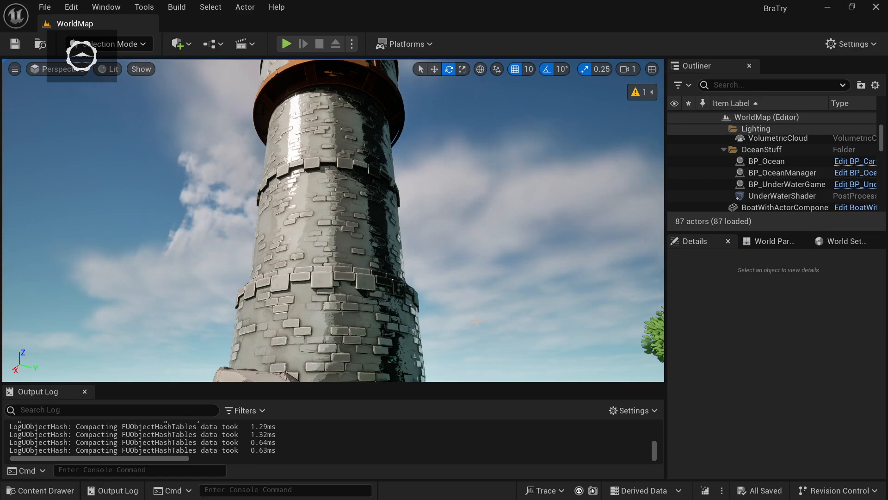
right_drag(446, 207, 459, 176)
key(s)
key(w)
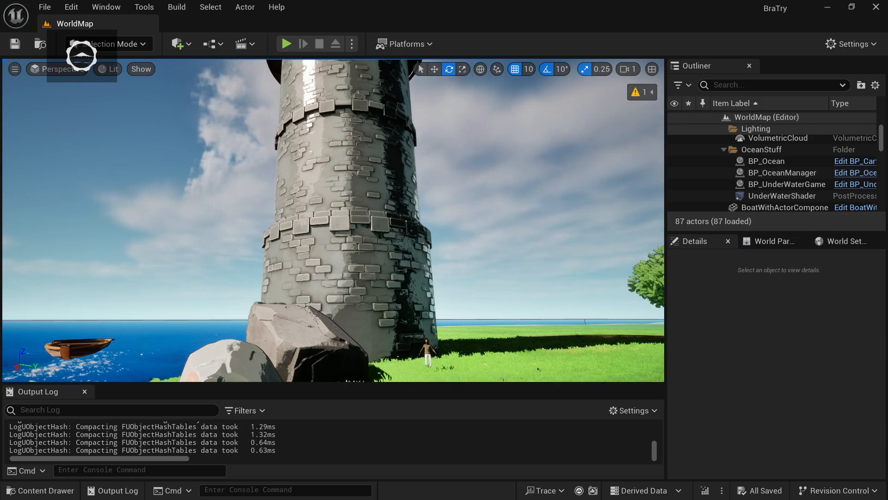
right_drag(333, 220, 458, 198)
key(w)
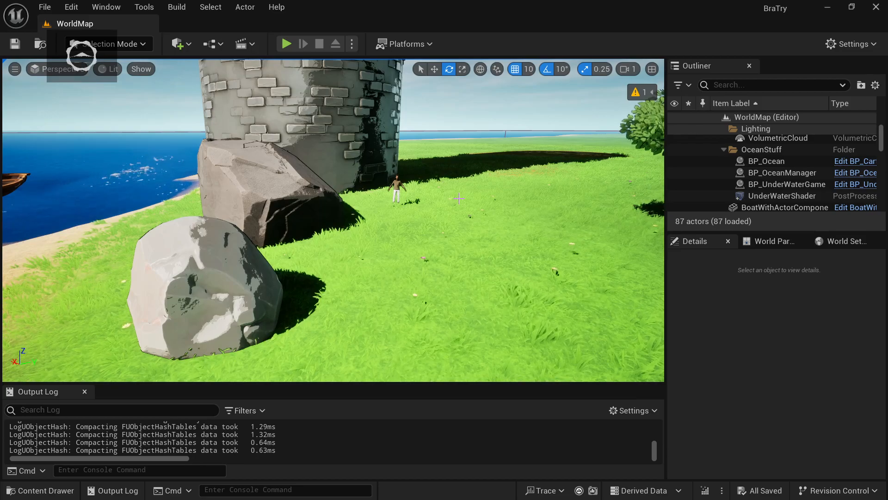
right_drag(337, 173, 306, 184)
click(354, 239)
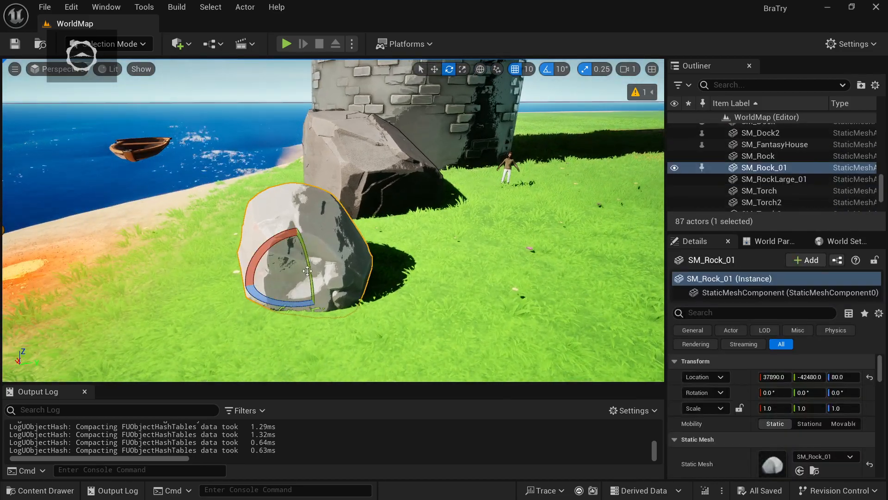
click(416, 235)
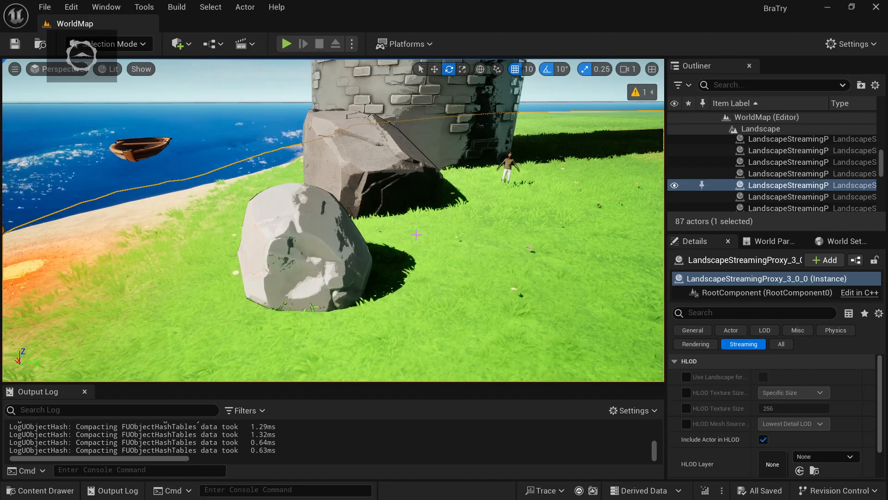
right_drag(433, 263, 444, 262)
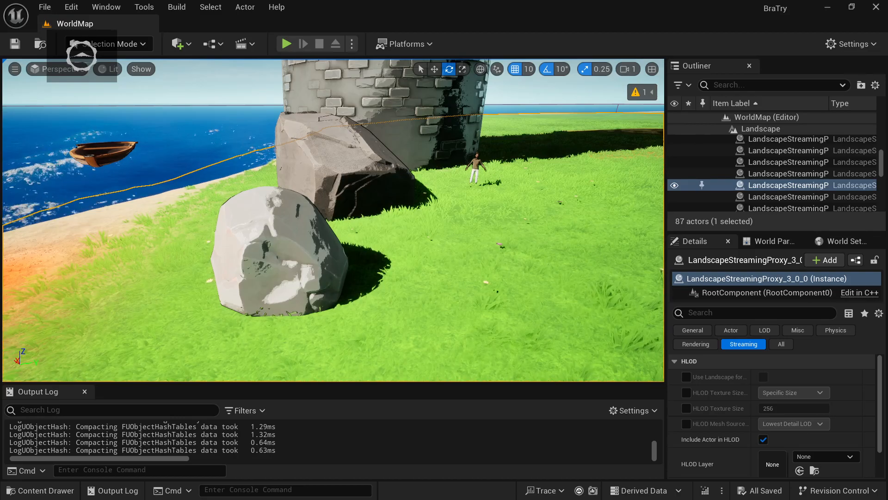
Switch to the web browser, maximize it and view the Breath of the Wild image results as a style reference
key(super+d)
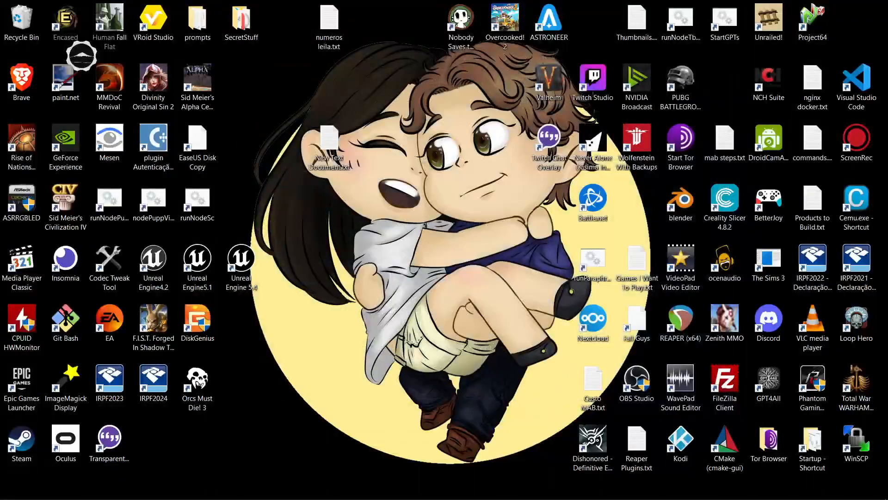
key(super+d)
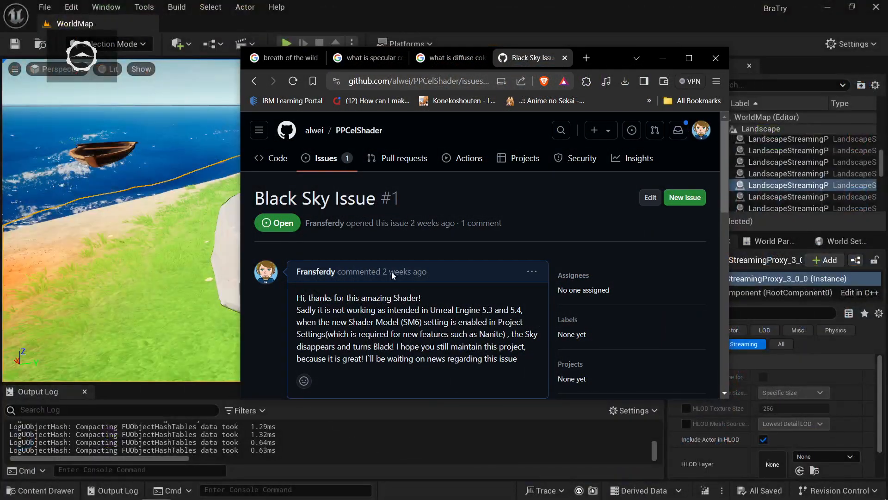
click(688, 65)
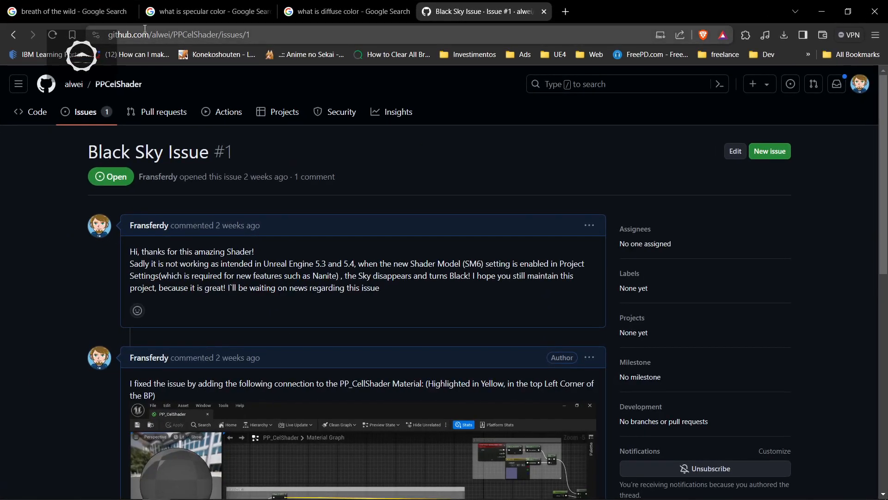
click(48, 13)
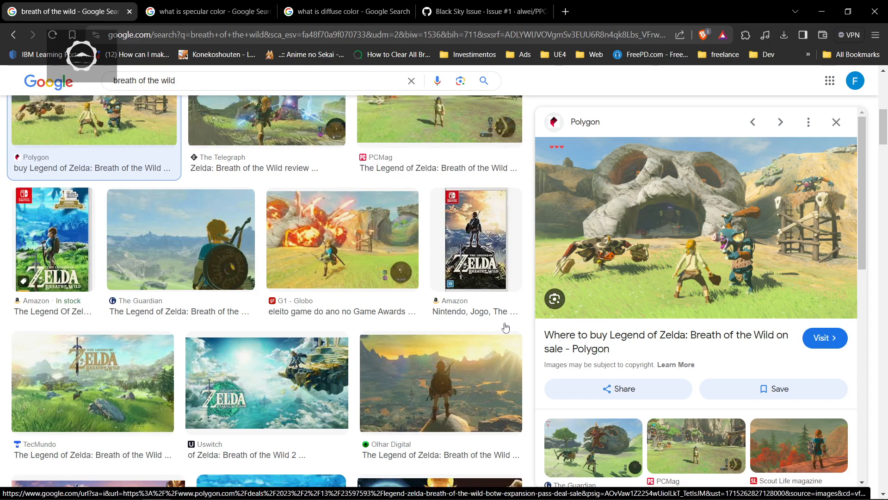
Switch back to Unreal Engine, inspect the shaded rock, and bring up the cel shader materials in the PPCelShader Core folder
mouse_move(287, 498)
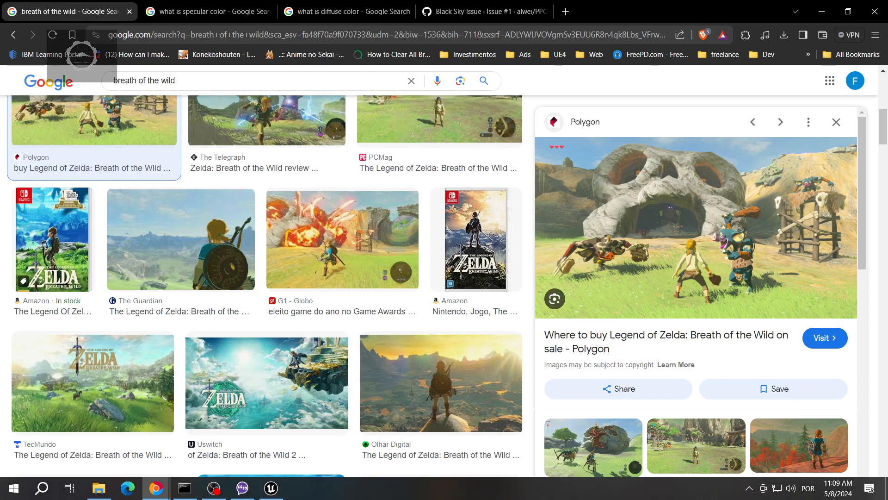
click(271, 487)
right_drag(361, 274, 324, 319)
key(w)
key(d)
key(a)
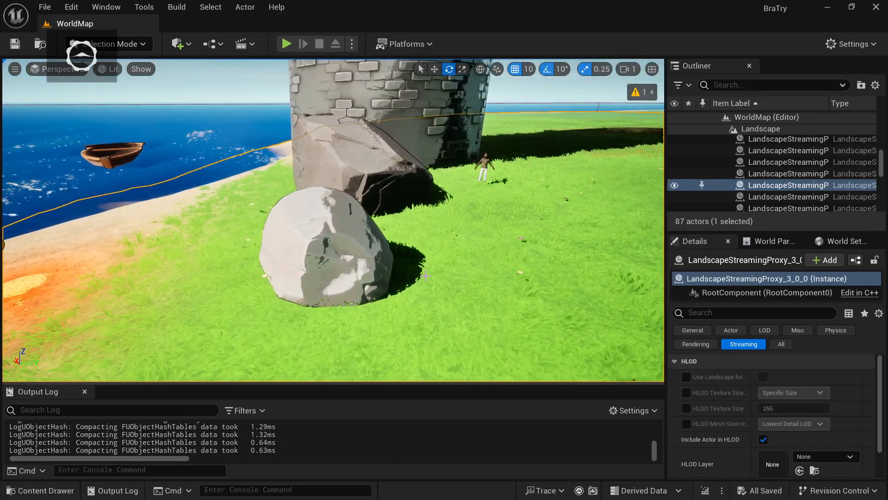
key(ctrl+space)
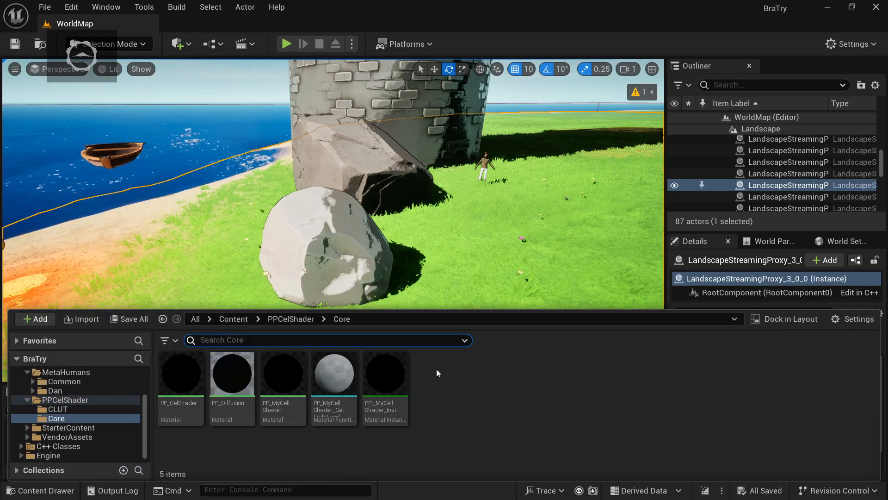
Select the CellShader post process volume in the Lighting folder and turn off its Enabled setting
right_drag(403, 272, 379, 203)
key(s)
key(s)
key(d)
scroll(736, 191, up, 5)
scroll(736, 190, up, 6)
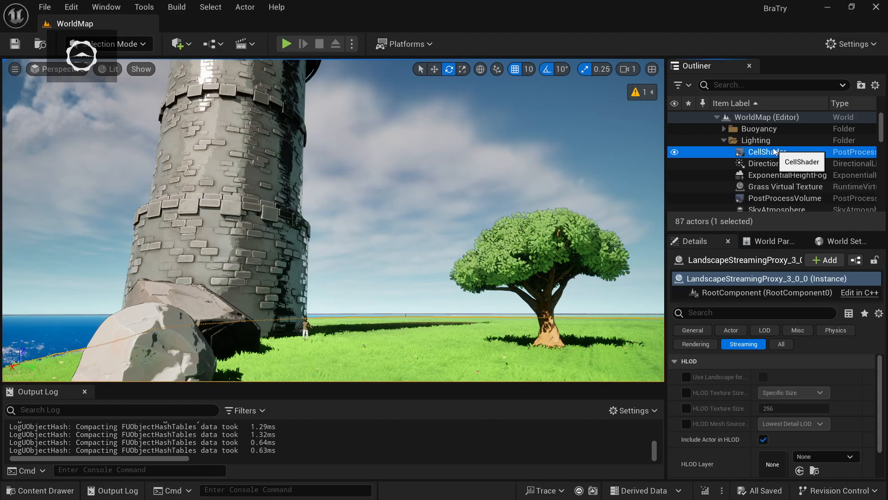
click(759, 152)
click(729, 313)
text(ena)
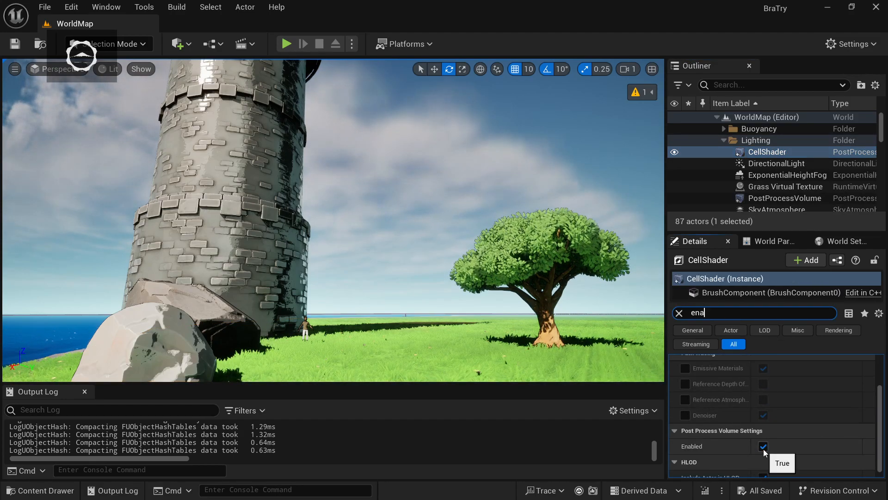
click(763, 447)
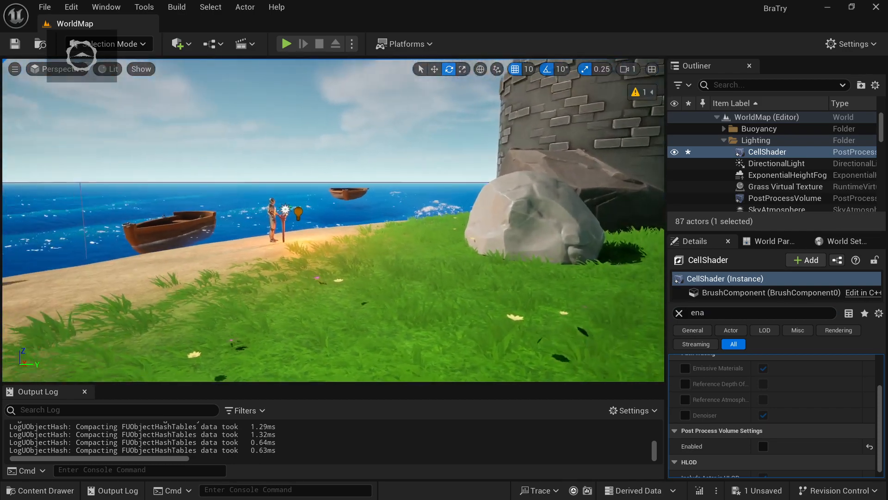
Inspect the scene without the cel shading, then turn the CellShader volume's Enabled setting back on
right_drag(333, 220, 398, 157)
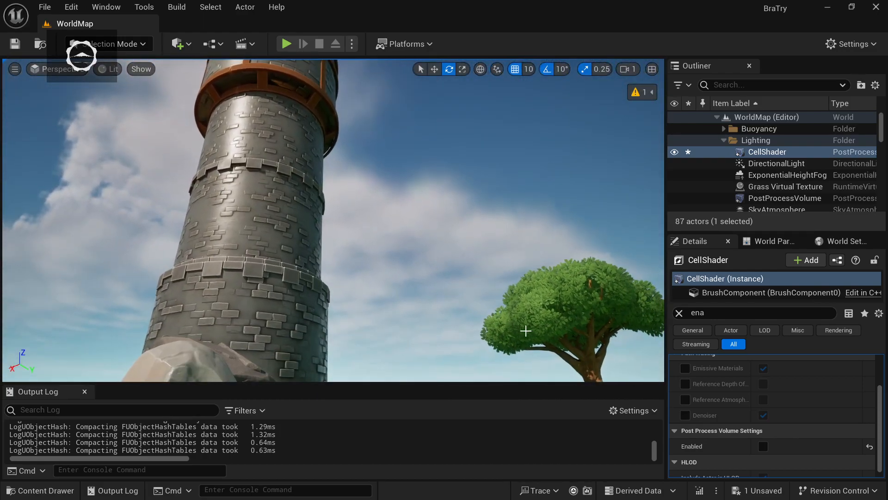
click(764, 446)
right_drag(333, 218, 326, 185)
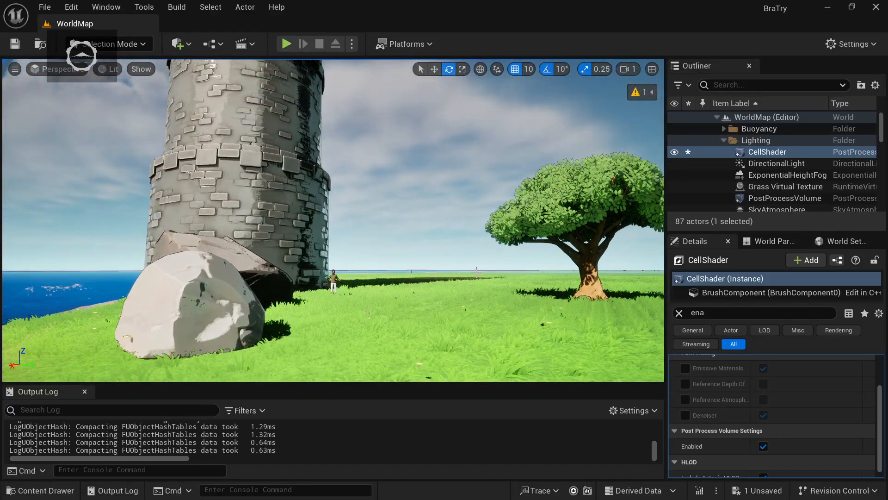
mouse_move(327, 185)
right_down()
mouse_move(234, 209)
mouse_move(315, 186)
mouse_move(324, 125)
mouse_move(325, 185)
right_up()
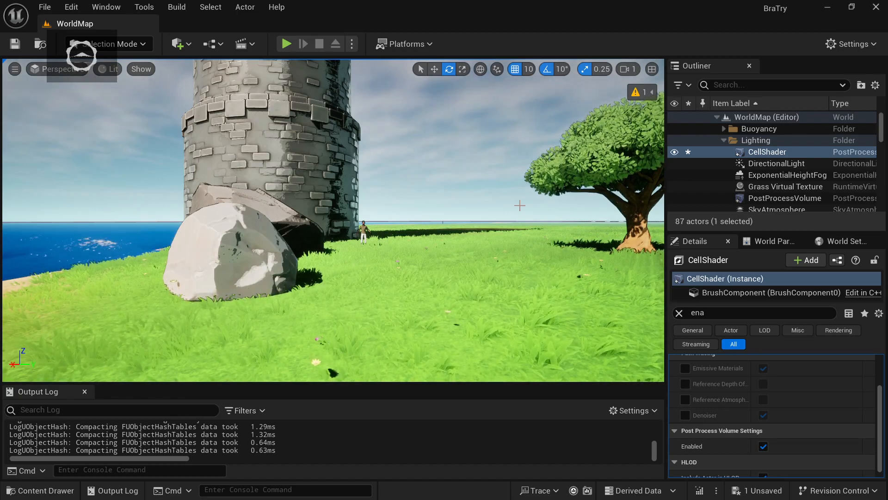
right_drag(538, 196, 181, 178)
key(w)
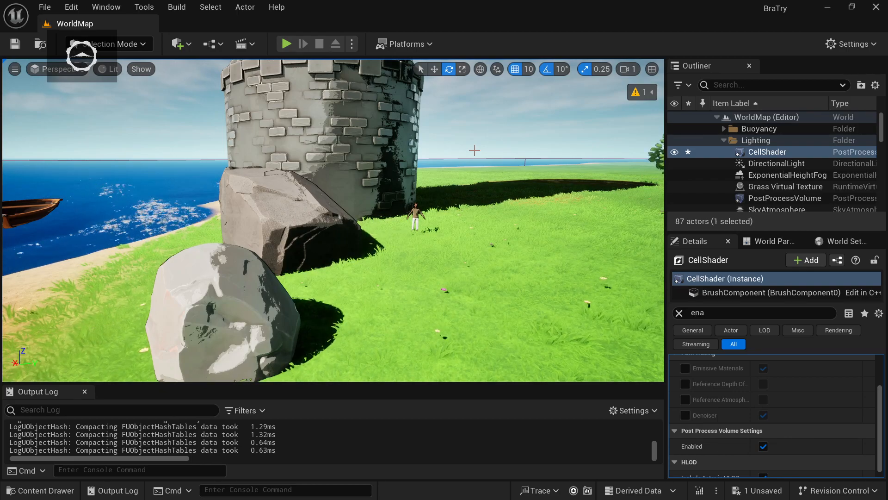
Replace the first post process material of the CellShader volume with PP_CelShader
right_drag(471, 221, 484, 235)
scroll(726, 430, down, 1)
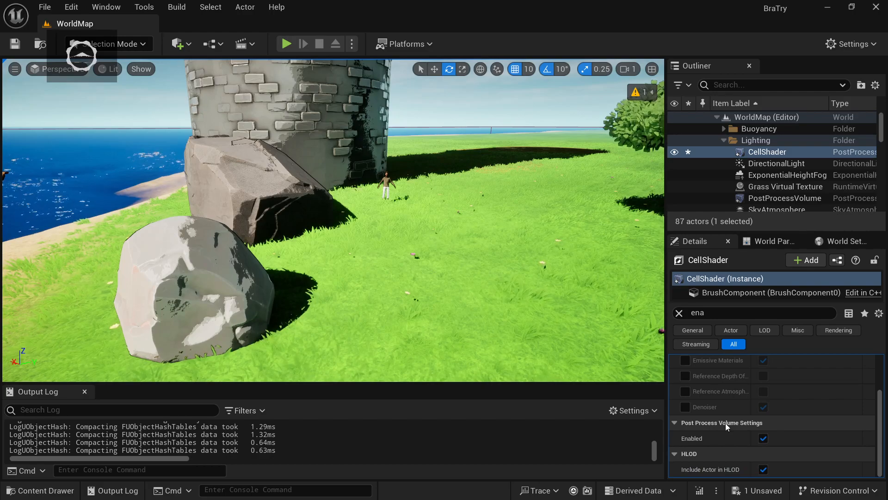
scroll(726, 423, up, 3)
double_click(708, 313)
text(materi)
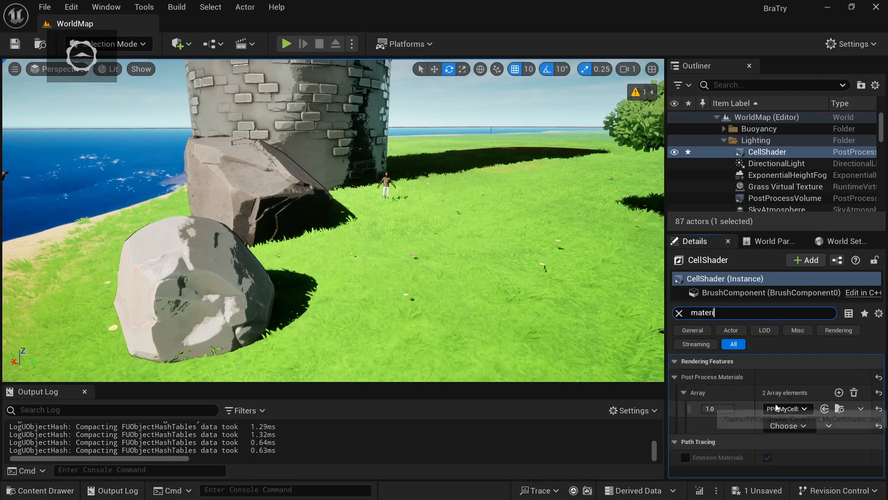
click(786, 408)
text(PP_)
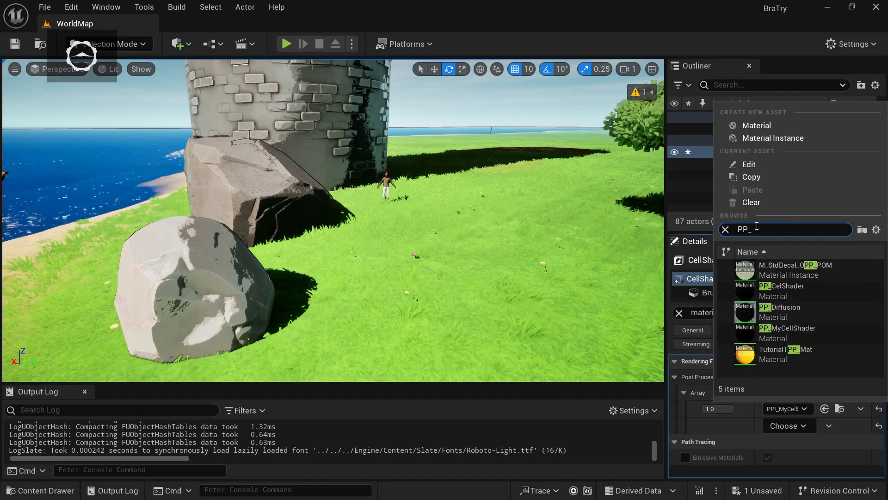
click(803, 292)
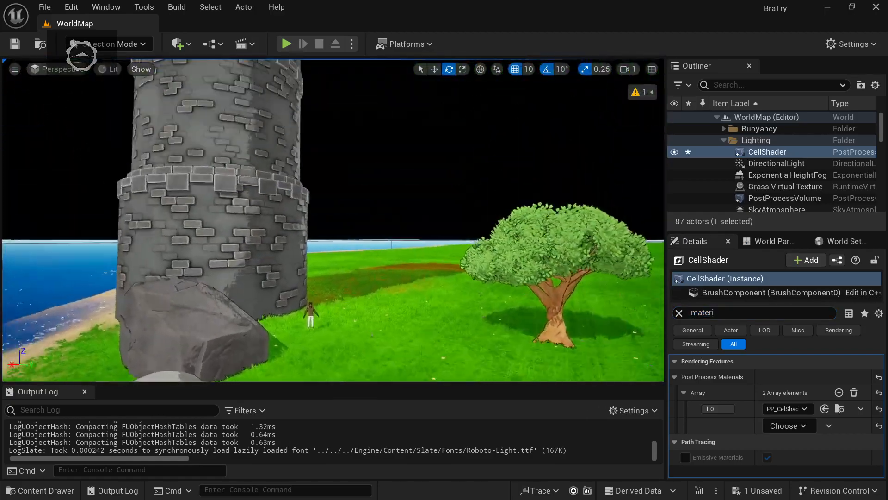
Inspect the sky and ground with the PP_CelShader material applied, and close the stray Edge window
right_drag(333, 221, 409, 152)
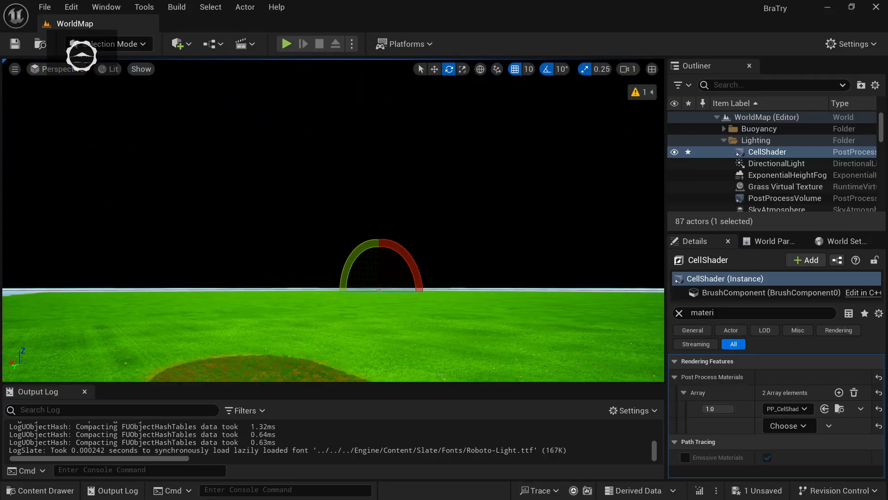
right_drag(410, 153, 499, 398)
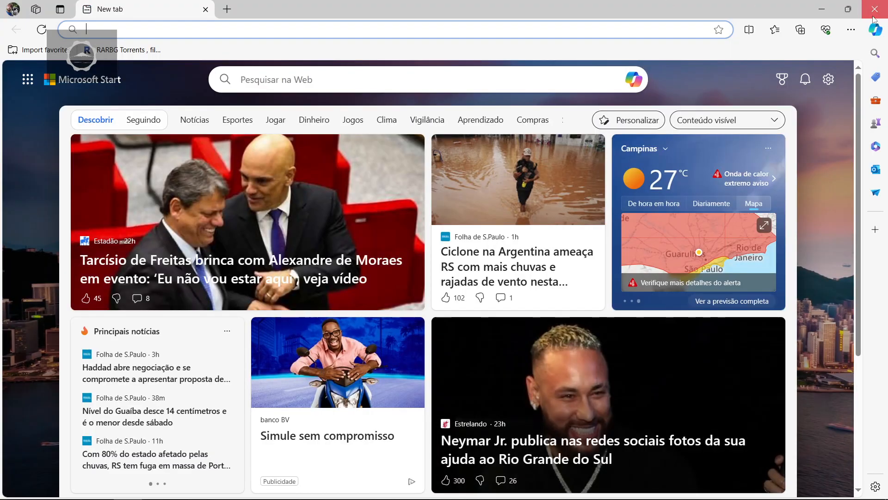
click(873, 16)
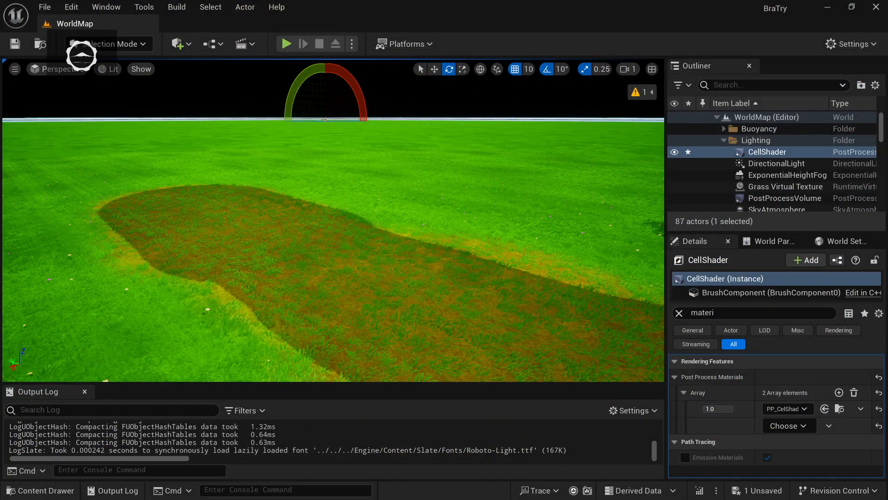
Switch to the browser, read the Black Sky Issue on the PPCelShader GitHub page and its posted fix, and return to Unreal Engine
key(alt+Tab)
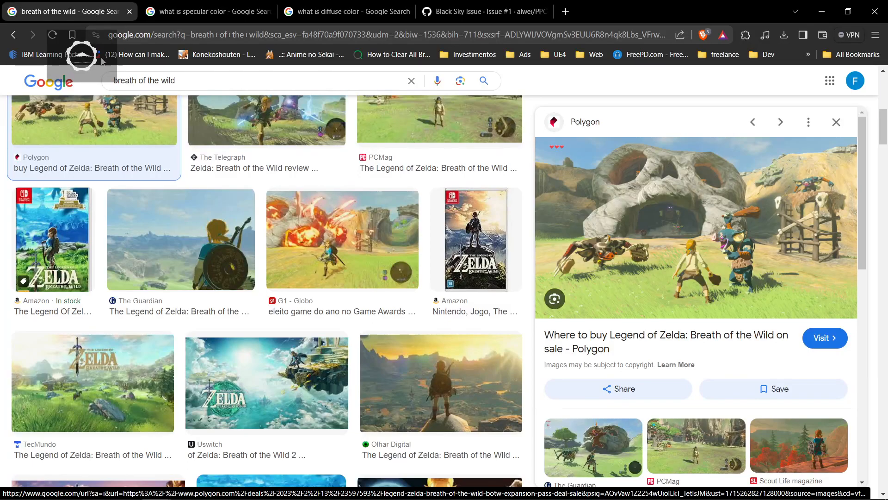
click(483, 14)
click(344, 32)
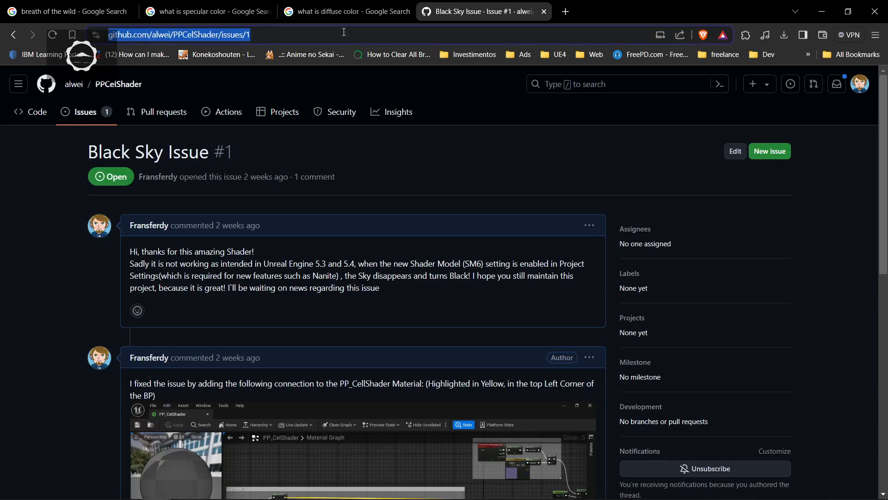
key(alt+Tab)
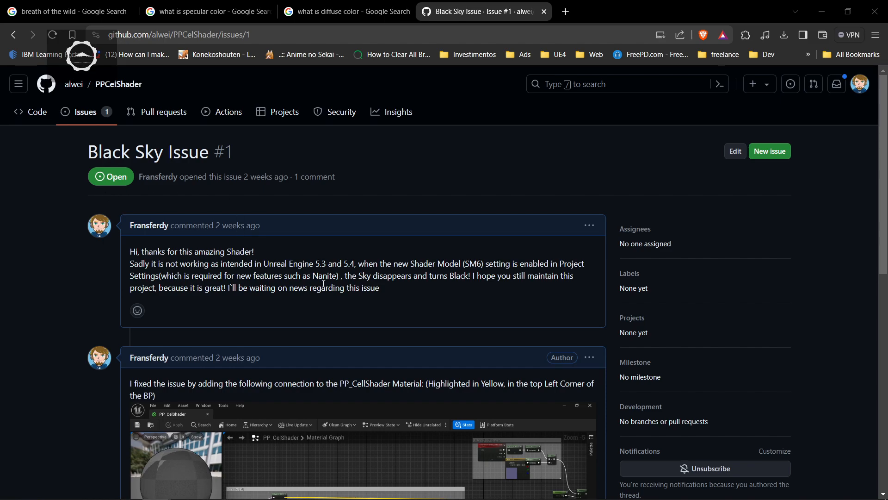
scroll(301, 337, down, 3)
scroll(474, 135, up, 2)
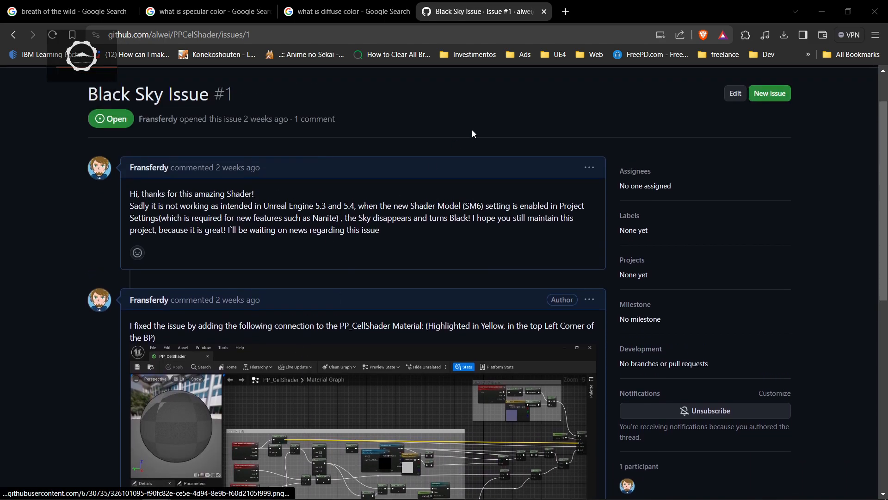
click(822, 11)
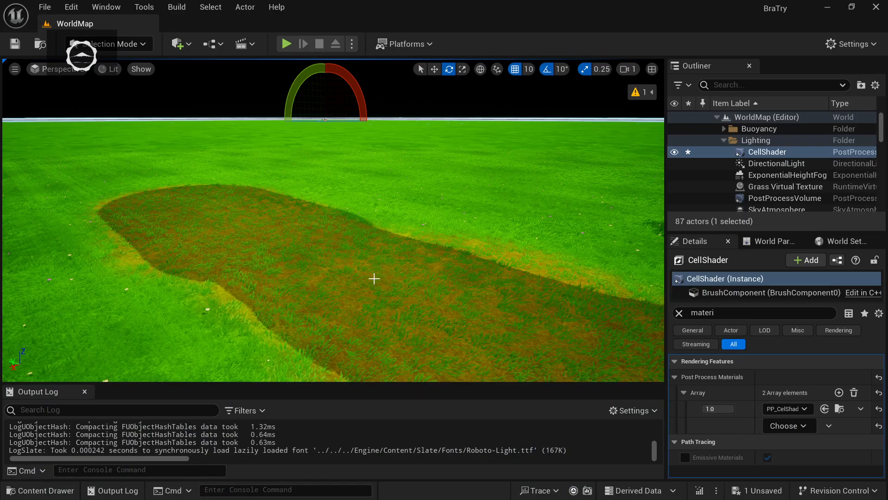
mouse_move(394, 233)
right_down()
mouse_move(394, 215)
mouse_move(392, 236)
right_up()
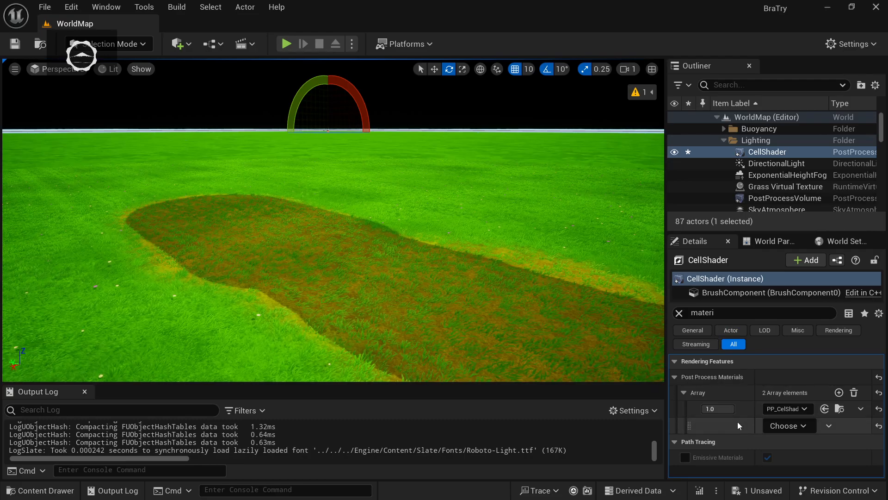
right_drag(373, 293, 422, 278)
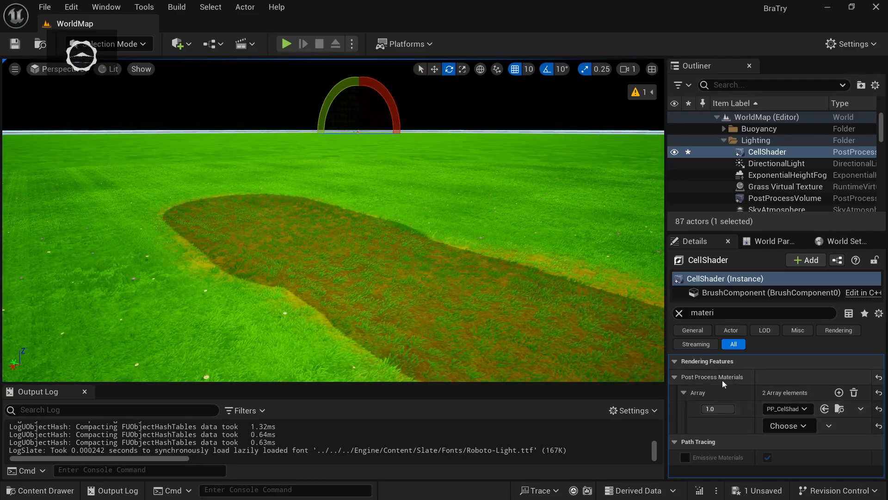
Hide the DirectionalLight and the SkyLight in the level
click(706, 163)
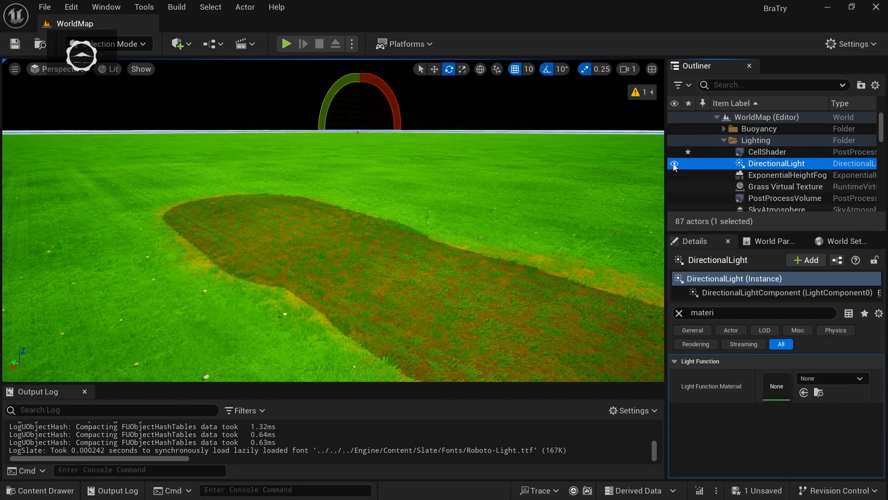
click(675, 165)
scroll(675, 169, down, 2)
click(675, 172)
mouse_move(495, 288)
right_down()
mouse_move(577, 227)
mouse_move(516, 310)
mouse_move(488, 288)
mouse_move(574, 249)
mouse_move(488, 297)
mouse_move(482, 289)
right_up()
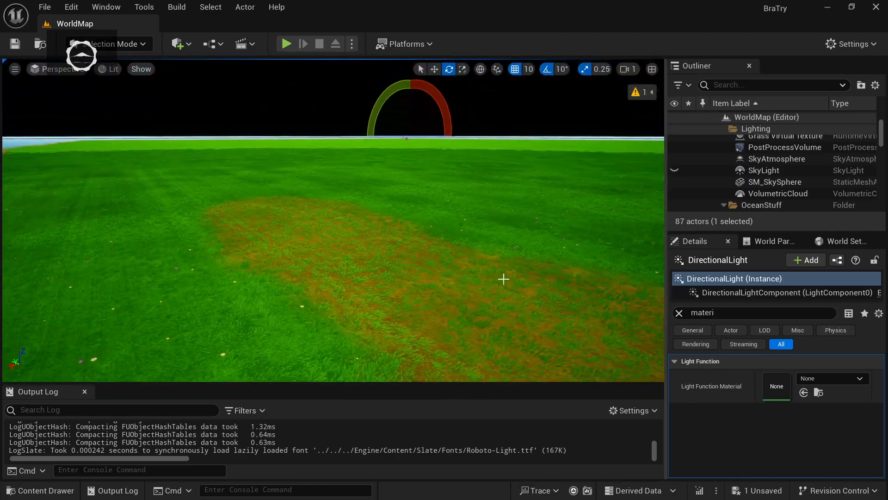
scroll(743, 176, up, 4)
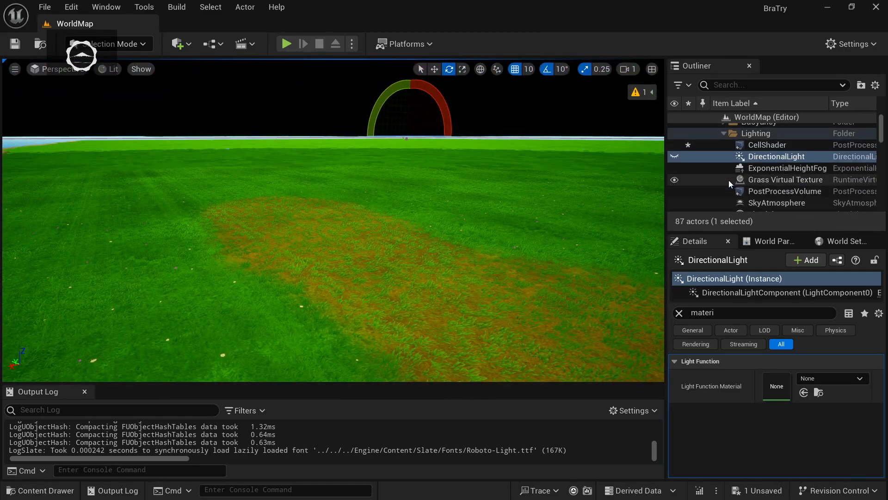
Toggle the CellShader volume's visibility off and on, and inspect the character, tower, rock and grass with both lights hidden
click(675, 146)
click(676, 146)
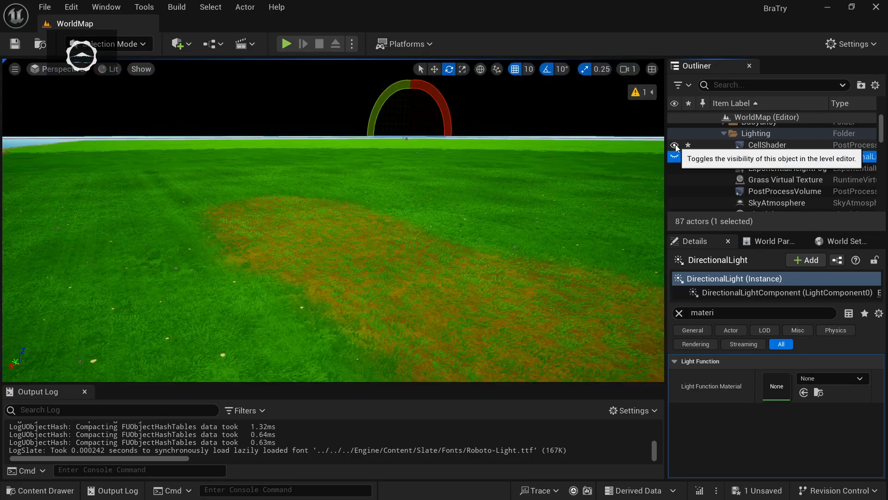
mouse_move(454, 285)
right_down()
mouse_move(569, 289)
mouse_move(532, 320)
mouse_move(502, 287)
mouse_move(497, 335)
mouse_move(486, 277)
mouse_move(557, 262)
mouse_move(563, 296)
mouse_move(532, 335)
mouse_move(535, 303)
mouse_move(567, 280)
mouse_move(546, 285)
mouse_move(543, 271)
mouse_move(581, 289)
mouse_move(569, 292)
mouse_move(570, 283)
mouse_move(643, 274)
mouse_move(576, 296)
mouse_move(613, 317)
mouse_move(647, 308)
mouse_move(637, 307)
mouse_move(646, 286)
mouse_move(660, 295)
mouse_move(663, 327)
mouse_move(624, 296)
right_up()
key(s)
key(s)
key(w)
key(w)
key(s)
key(w)
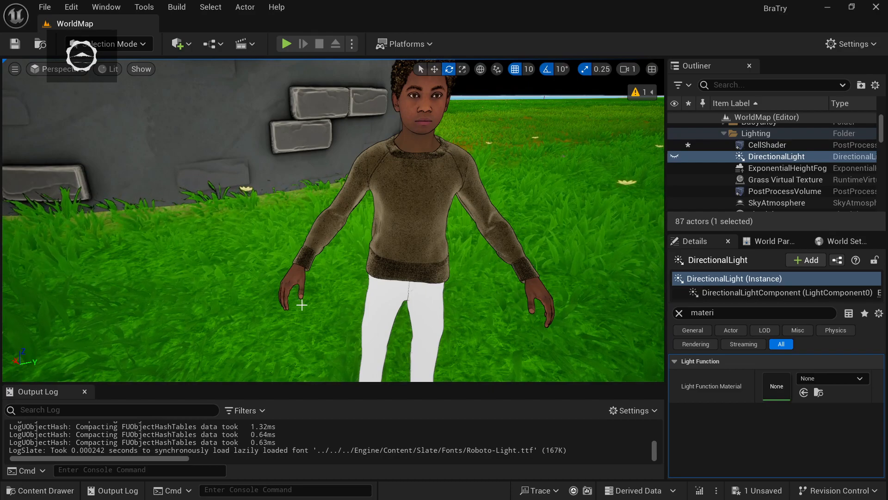
mouse_move(373, 286)
right_down()
mouse_move(383, 266)
mouse_move(319, 296)
mouse_move(342, 315)
mouse_move(388, 280)
right_up()
key(s)
key(w)
mouse_move(456, 270)
right_down()
mouse_move(457, 306)
mouse_move(430, 324)
mouse_move(463, 308)
mouse_move(449, 303)
mouse_move(452, 280)
mouse_move(464, 285)
right_up()
key(s)
key(w)
key(s)
key(a)
key(d)
key(w)
key(s)
key(s)
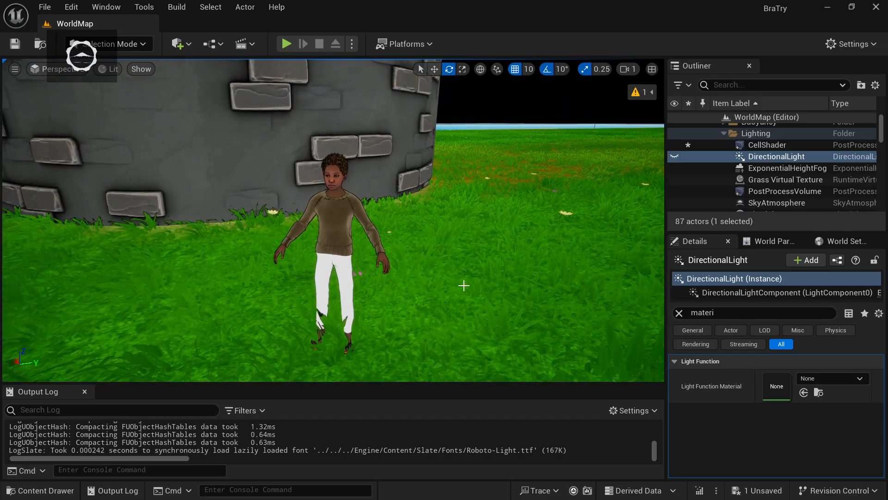
key(a)
mouse_move(425, 249)
right_down()
mouse_move(416, 236)
mouse_move(338, 237)
mouse_move(410, 275)
mouse_move(411, 234)
mouse_move(415, 271)
mouse_move(394, 280)
mouse_move(301, 263)
mouse_move(405, 261)
mouse_move(413, 251)
right_up()
key(d)
key(s)
key(w)
key(s)
key(s)
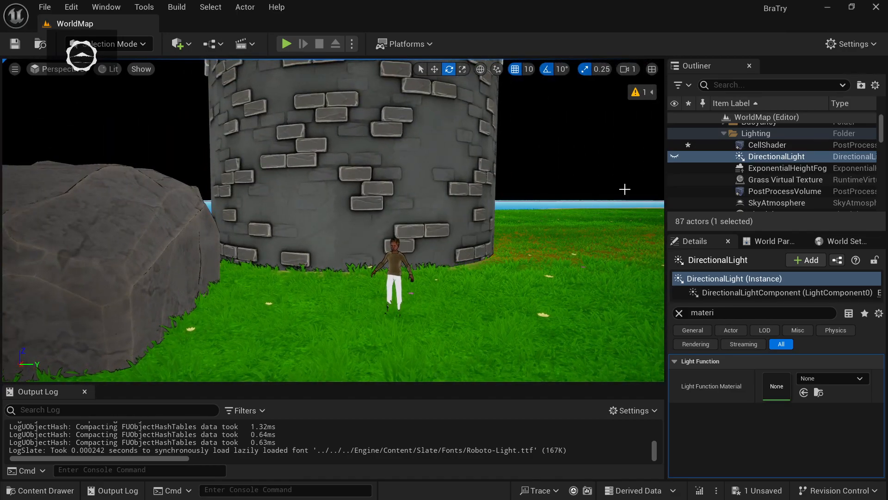
Filter the CellShader volume's details by "ena" and turn off its Enabled setting
click(755, 146)
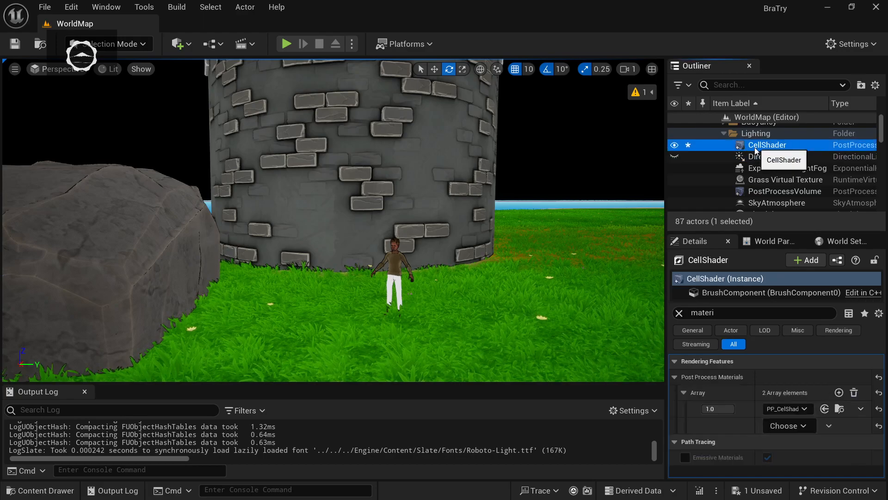
click(710, 312)
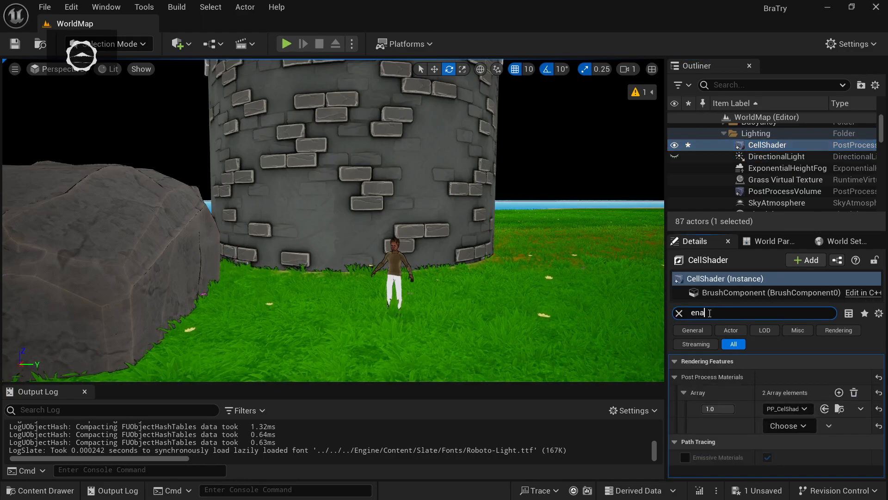
scroll(754, 425, down, 3)
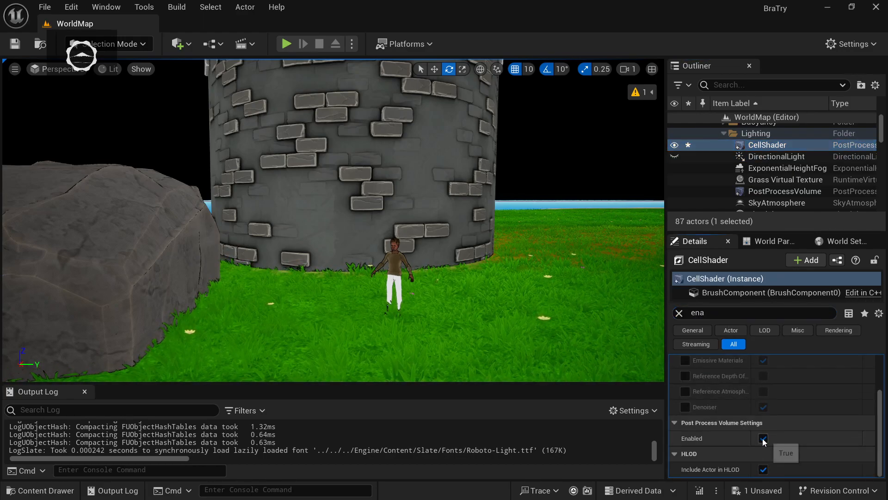
click(763, 438)
Make the DirectionalLight and the SkyLight visible again
click(676, 156)
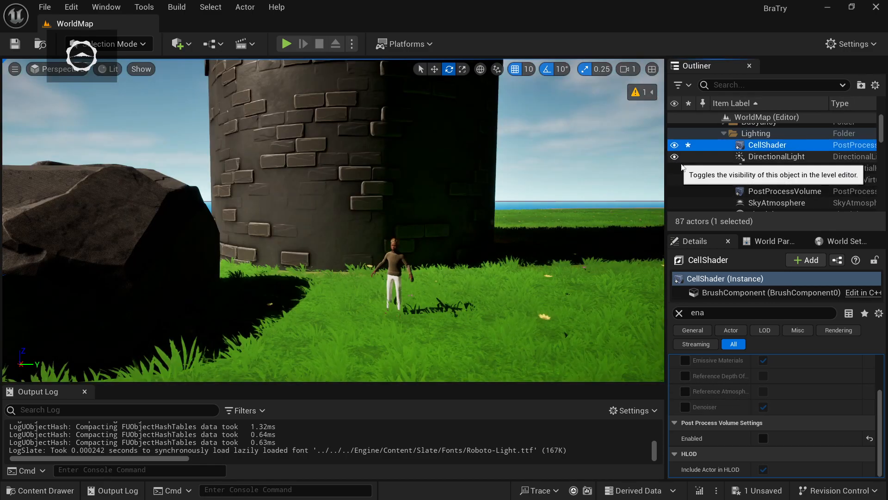
scroll(713, 171, down, 3)
scroll(699, 166, up, 2)
click(674, 170)
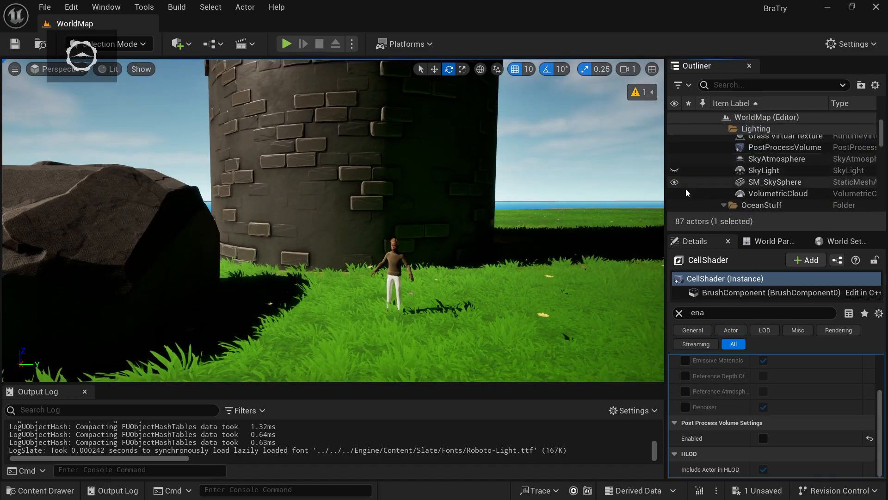
Search the actors to add for "post" and place a new Post Process Volume on the grass near the rock and tower
key(s)
mouse_move(450, 299)
right_down()
mouse_move(437, 319)
mouse_move(451, 299)
right_up()
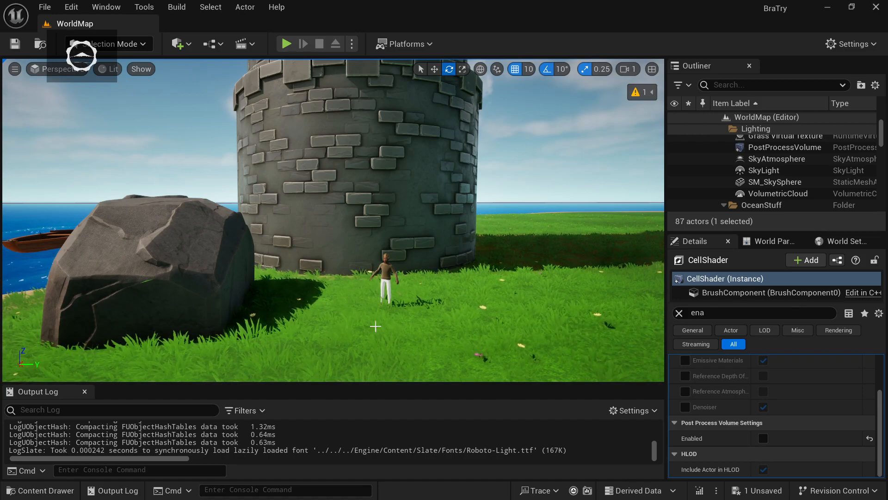
click(180, 262)
right_drag(362, 228, 352, 263)
click(362, 228)
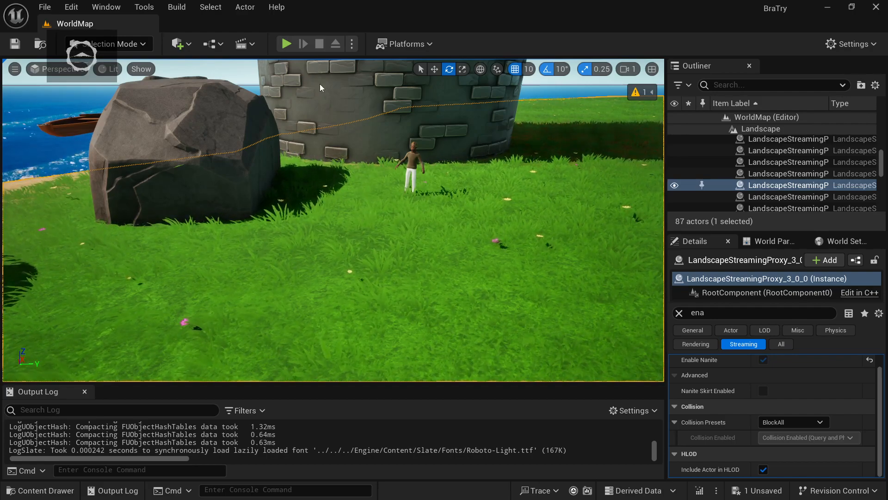
right_drag(308, 147, 292, 125)
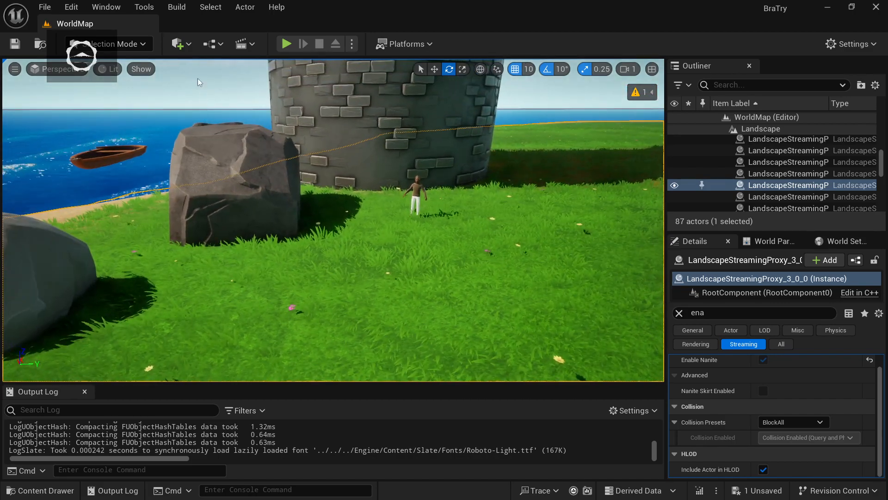
click(182, 44)
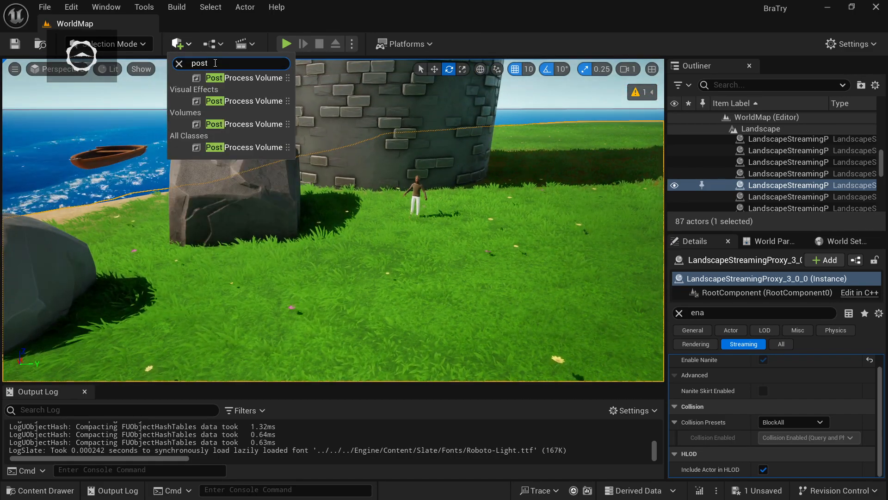
click(240, 78)
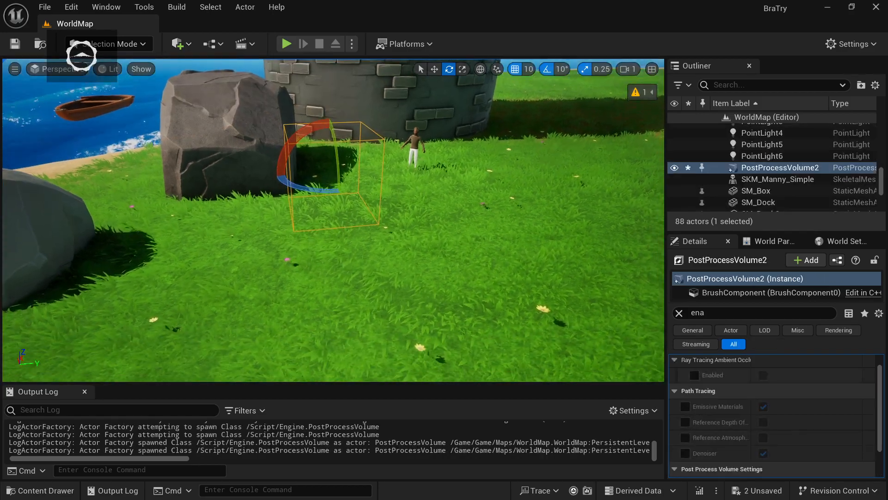
Inspect the new post process volume and its surroundings near the rock and the tower
key(w)
right_drag(333, 220, 309, 211)
key(w)
key(s)
key(w)
right_drag(413, 331, 408, 313)
key(s)
key(w)
key(s)
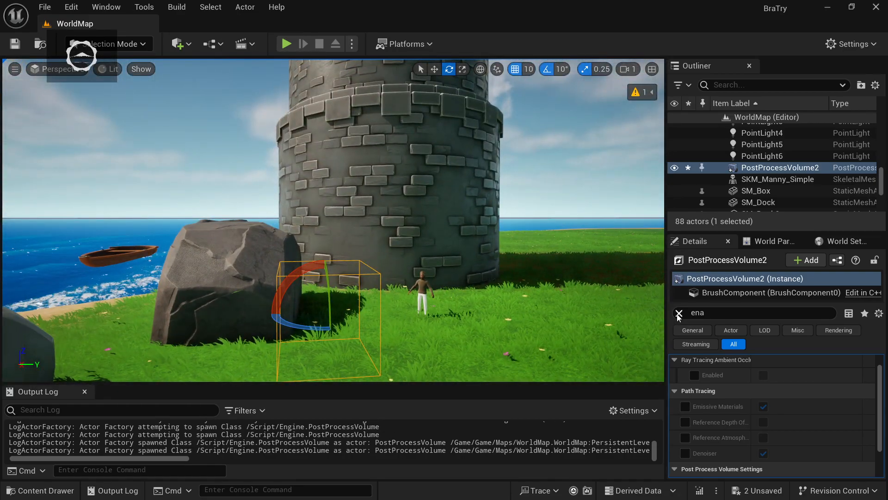
Clear the details filter of the new post process volume and browse its settings, including Lens Flares
click(678, 314)
click(759, 168)
scroll(719, 387, up, 5)
scroll(726, 407, down, 3)
scroll(719, 412, down, 2)
click(674, 410)
click(675, 410)
scroll(703, 409, down, 2)
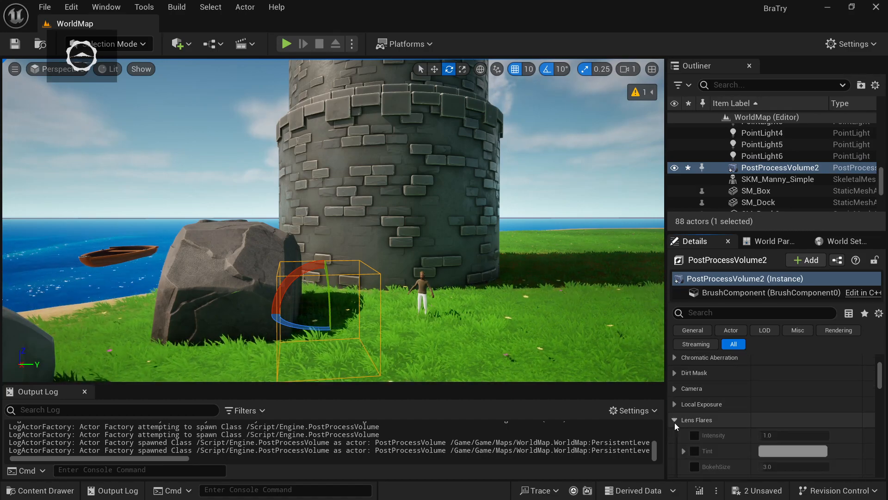
scroll(724, 398, up, 5)
scroll(727, 393, up, 3)
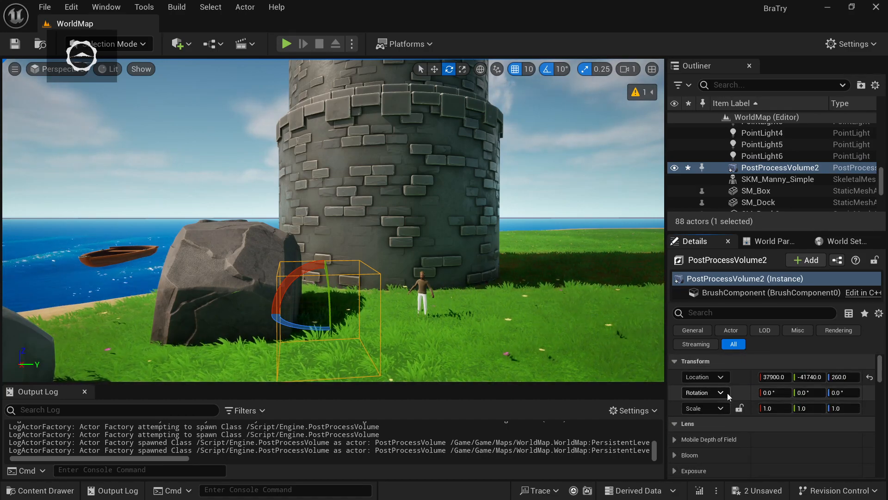
Filter the new volume's details by "materi" and add one empty asset slot to its Post Process Materials array
click(707, 313)
text(mater)
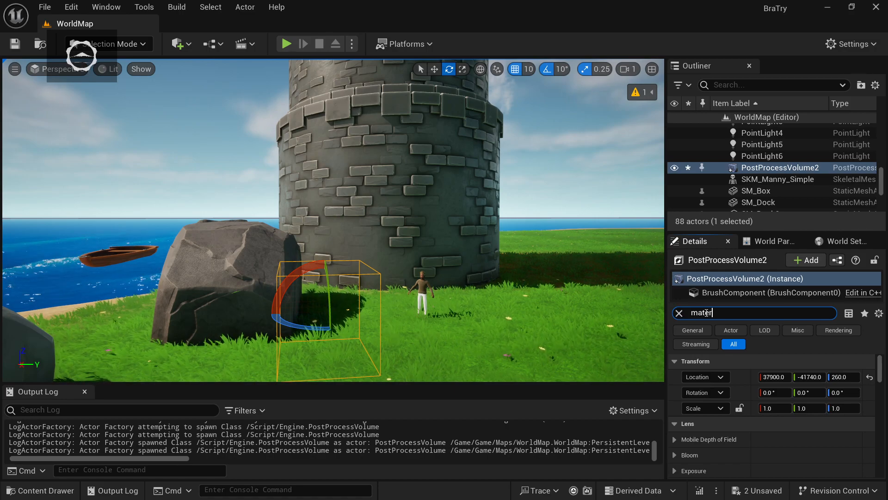
text(i)
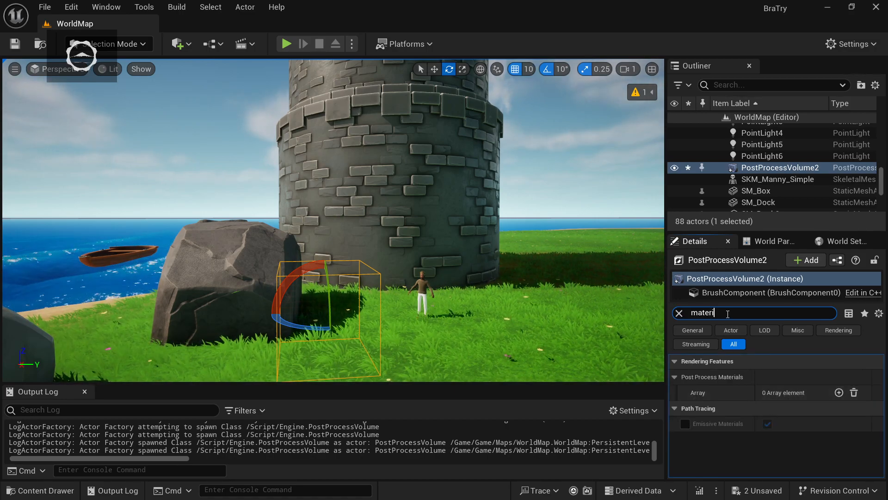
click(786, 168)
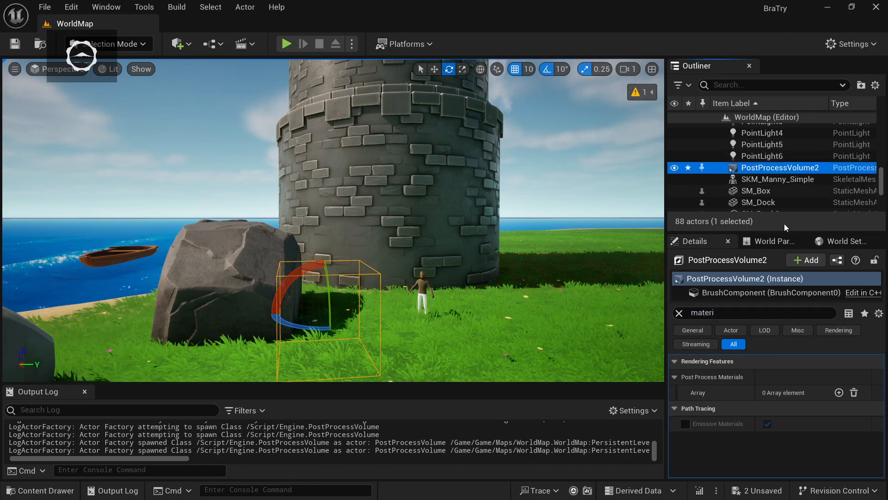
click(713, 313)
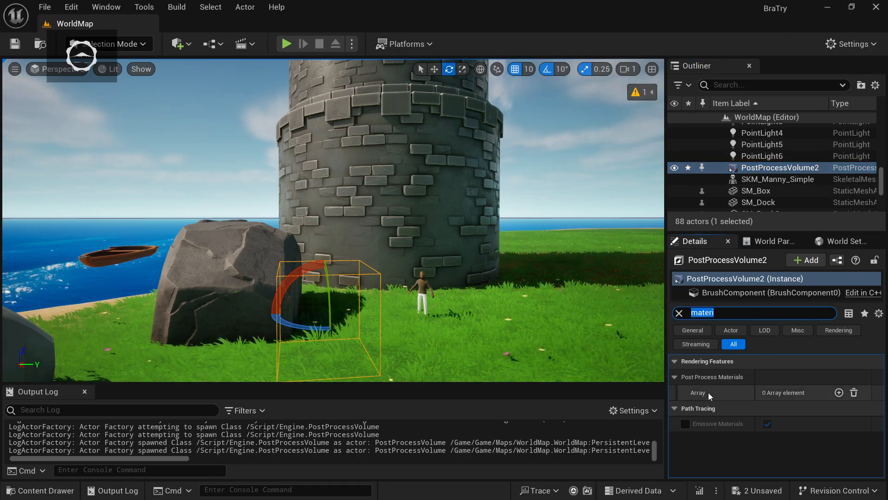
click(839, 392)
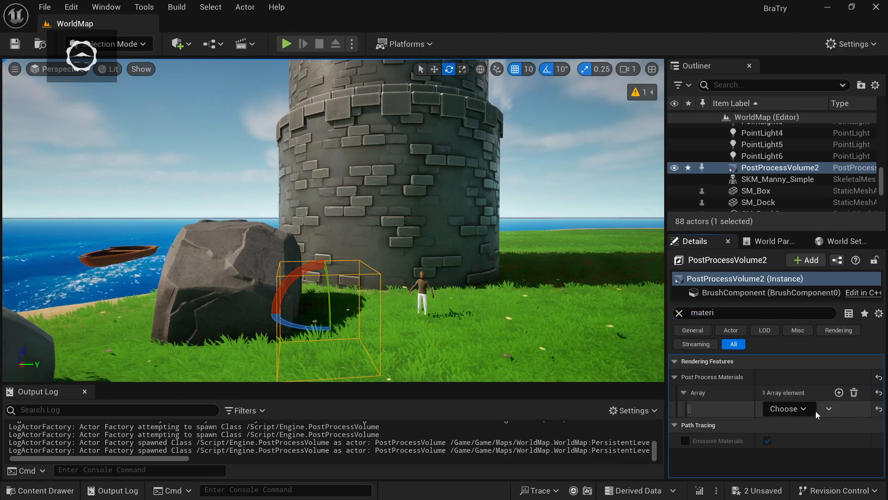
click(785, 411)
click(790, 423)
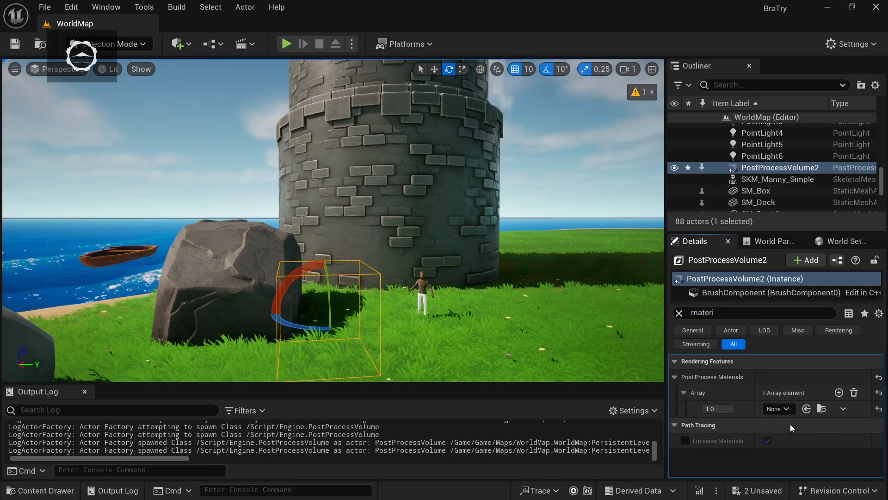
Rename the new post process volume to CellShaderTutorial
key(w)
right_drag(494, 280, 453, 322)
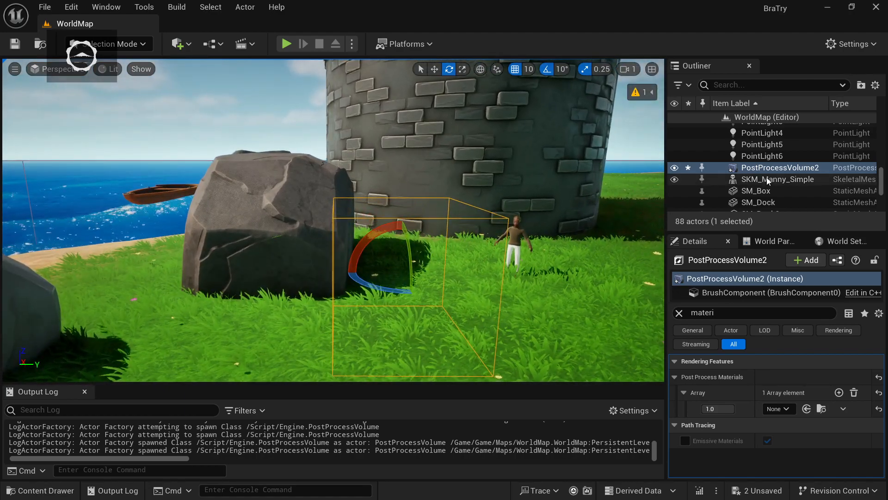
click(771, 168)
right_click(771, 168)
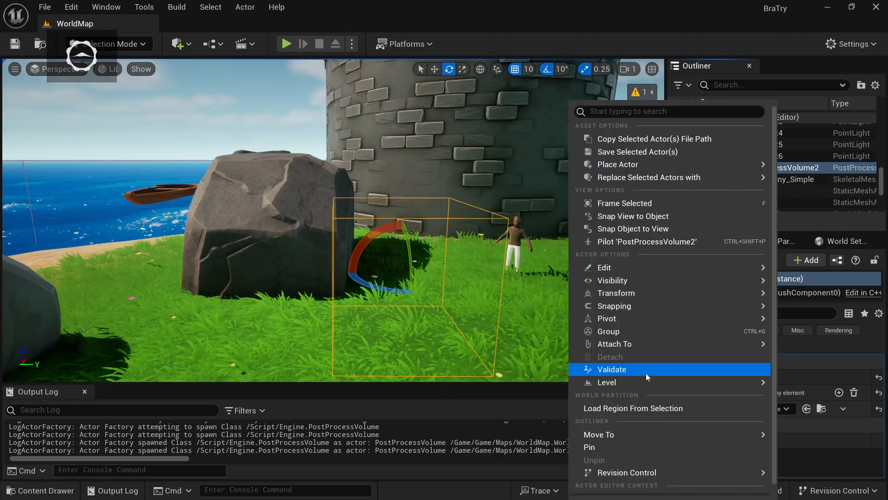
mouse_move(607, 268)
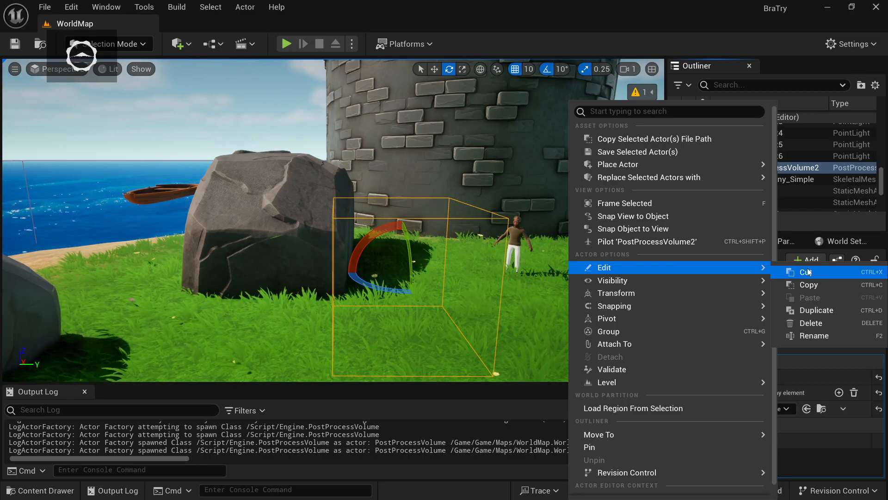
click(820, 334)
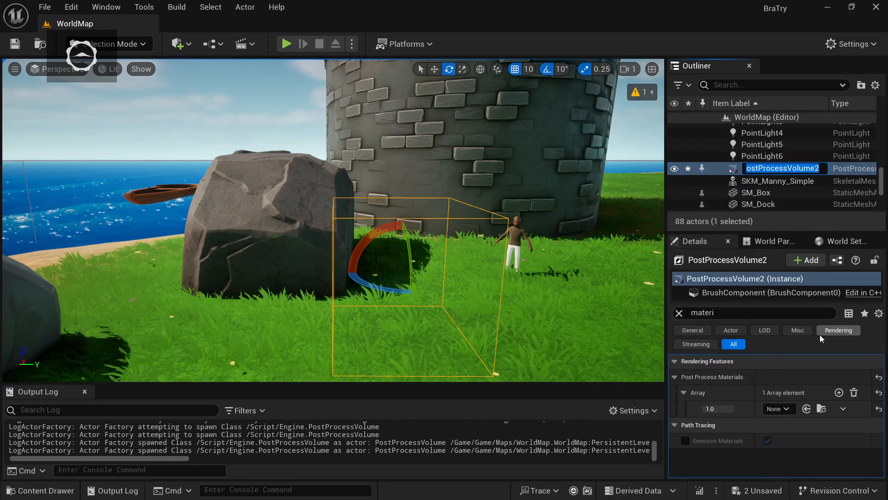
text(CellShaderTutori)
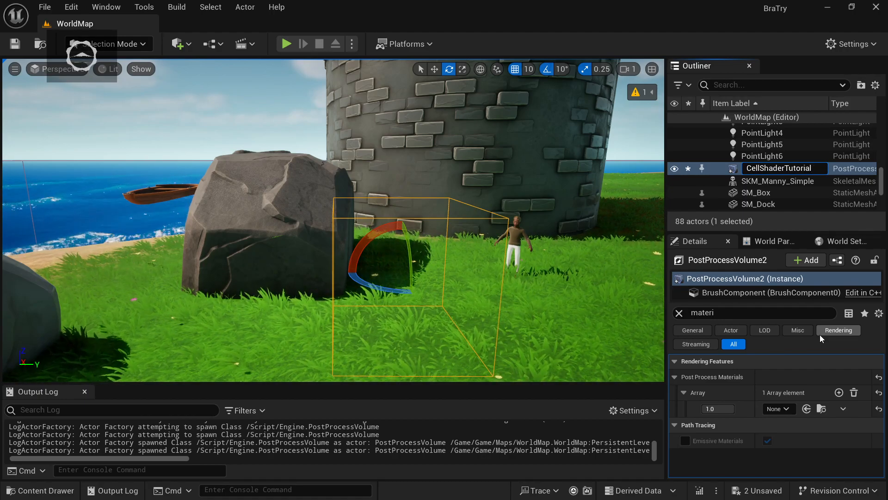
text(al)
key(Return)
Move the CellShaderTutorial volume into the Lighting folder
scroll(776, 169, down, 3)
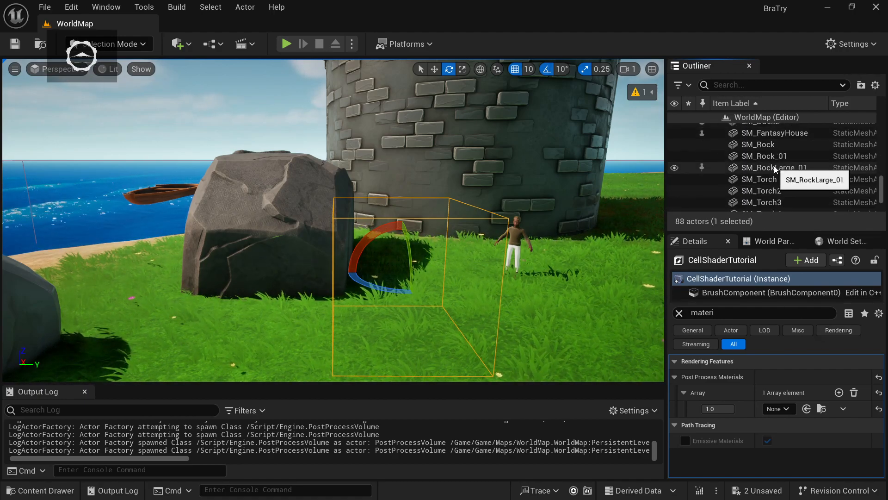
scroll(775, 169, up, 10)
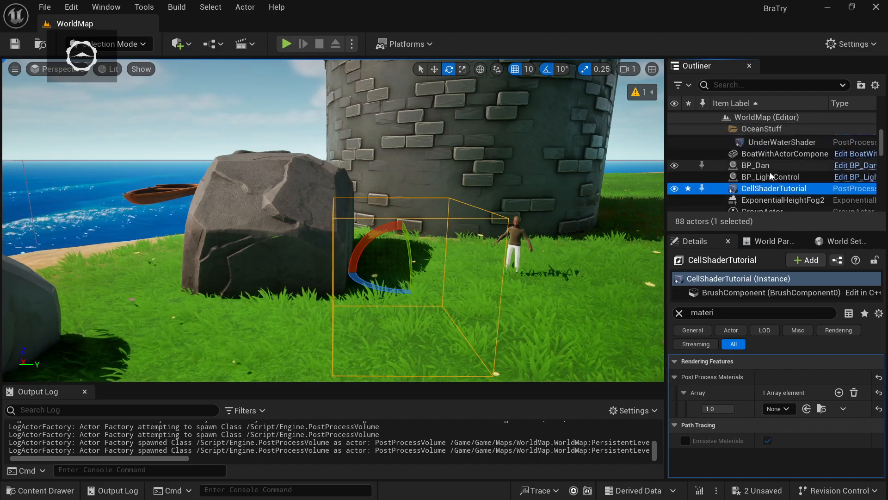
scroll(773, 166, up, 5)
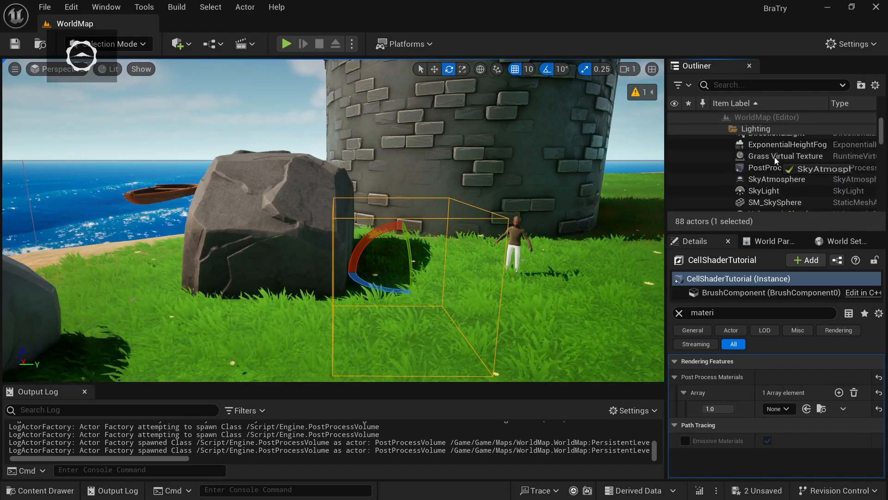
scroll(776, 159, up, 3)
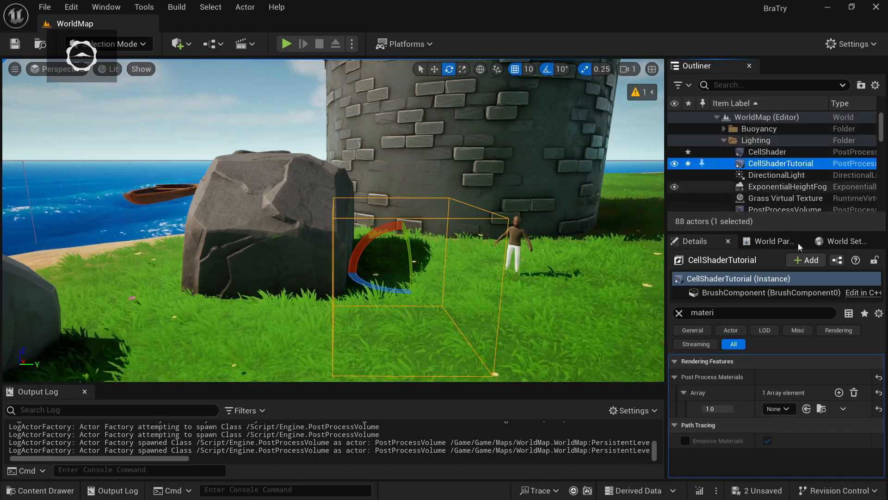
Filter the details by "ena" and compare the Enabled setting of the CellShader and CellShaderTutorial volumes
click(767, 153)
click(732, 314)
text(ena)
scroll(753, 437, down, 2)
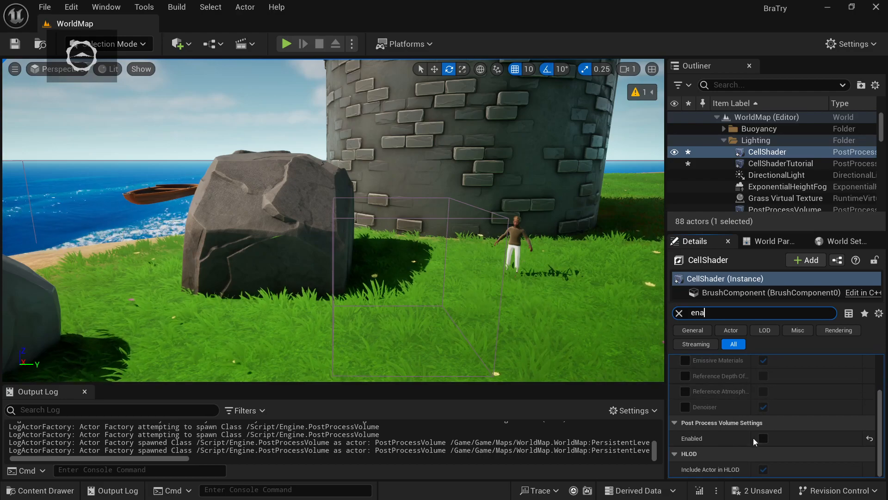
click(781, 163)
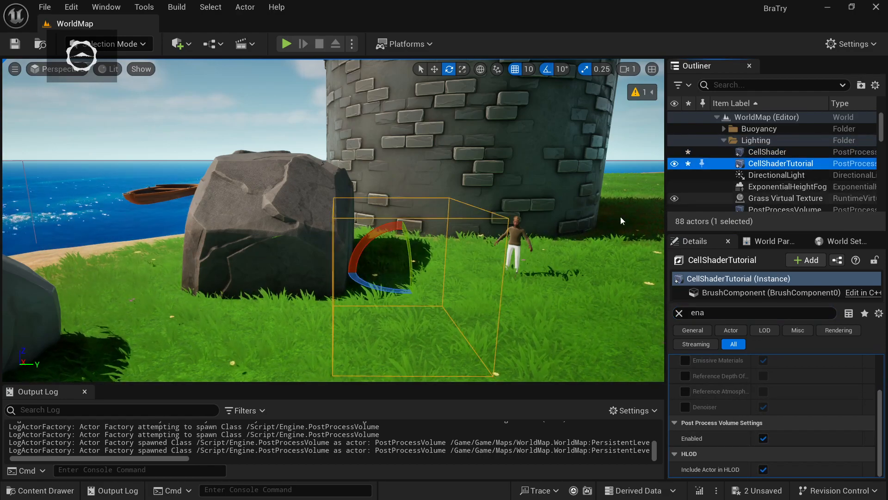
key(f)
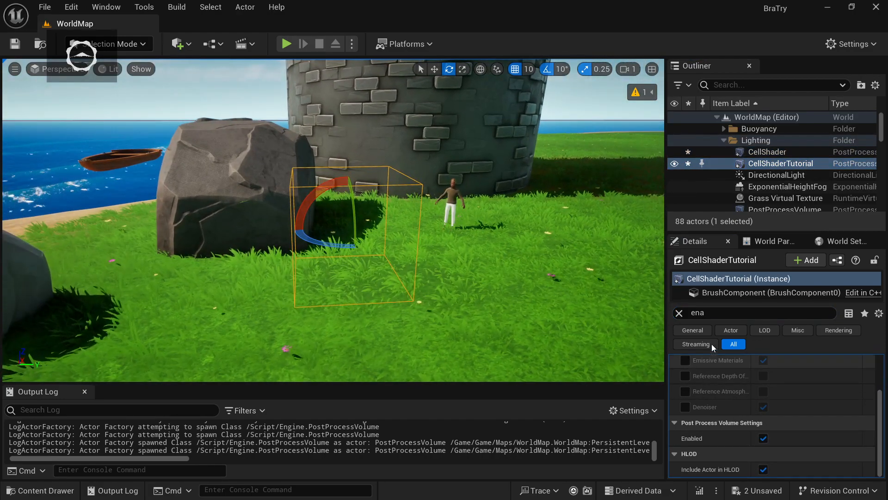
Find the "bound" setting of the CellShaderTutorial volume, enable Infinite Extent (Unbound), and clear the details filter
click(685, 312)
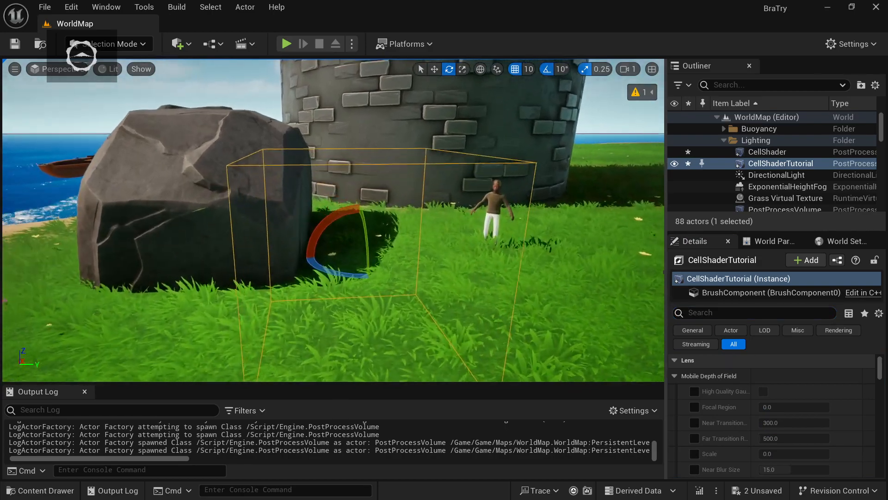
right_drag(333, 220, 646, 377)
click(704, 313)
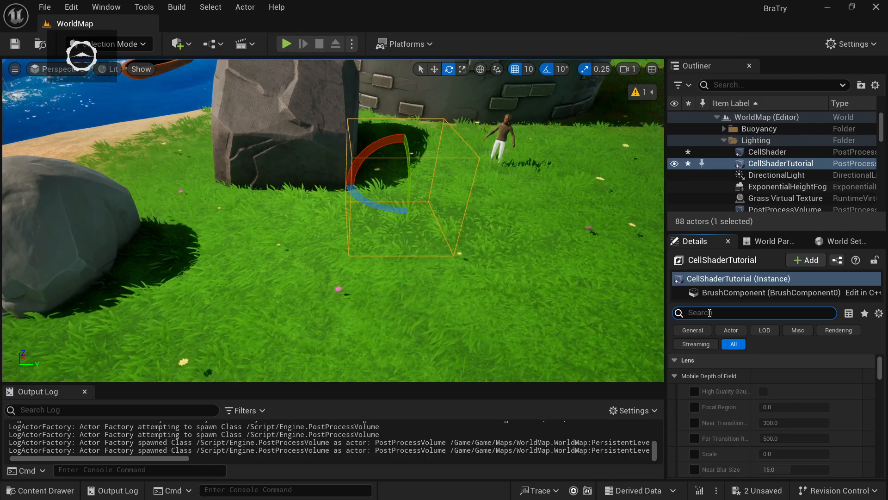
text(bound)
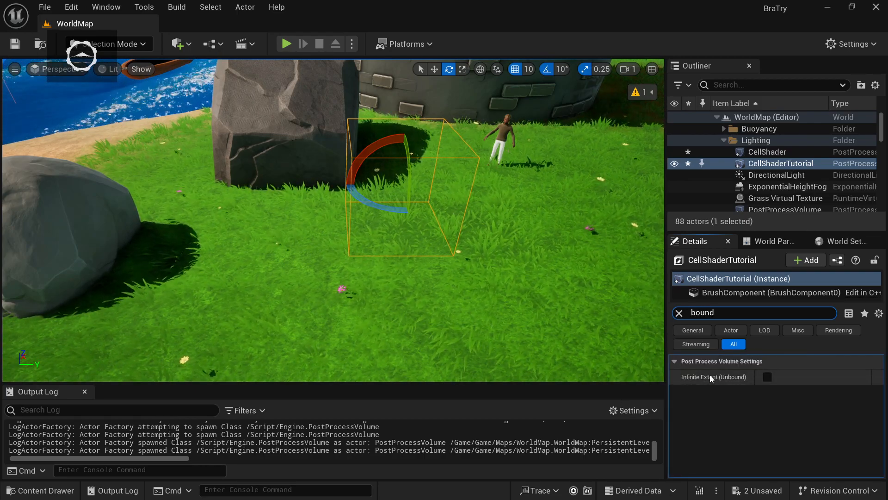
click(768, 377)
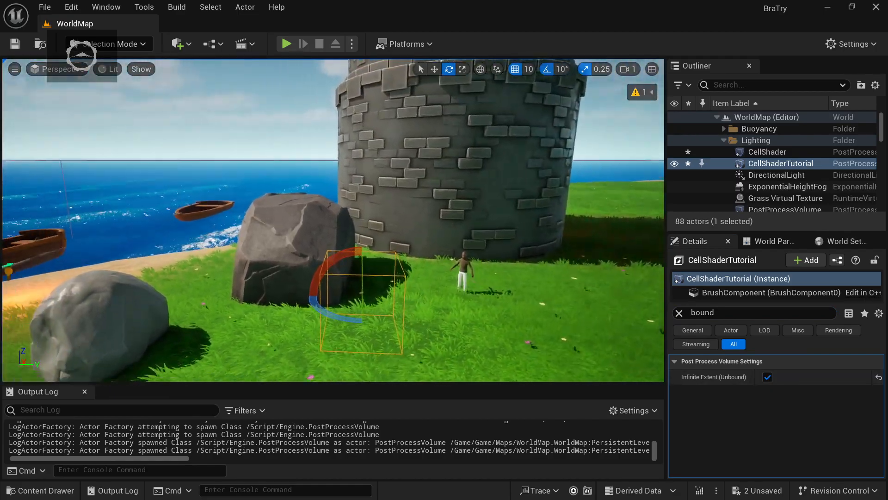
right_drag(336, 273, 355, 302)
right_drag(330, 270, 203, 246)
key(f)
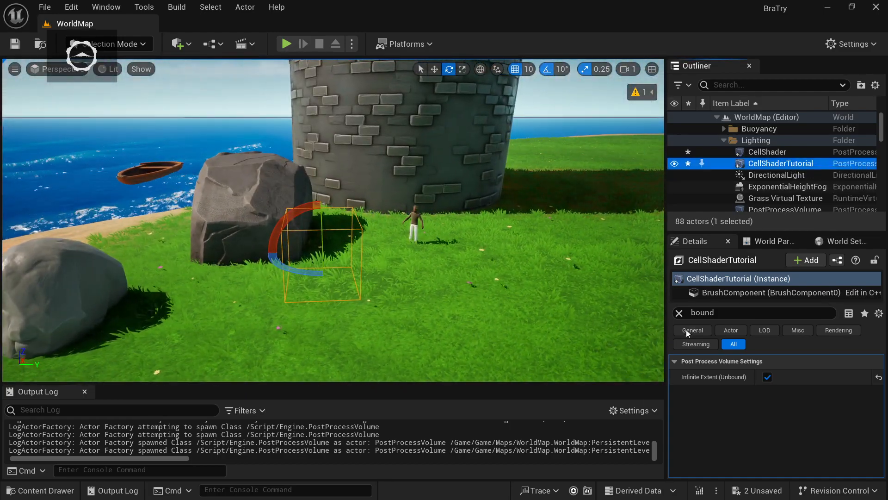
click(679, 312)
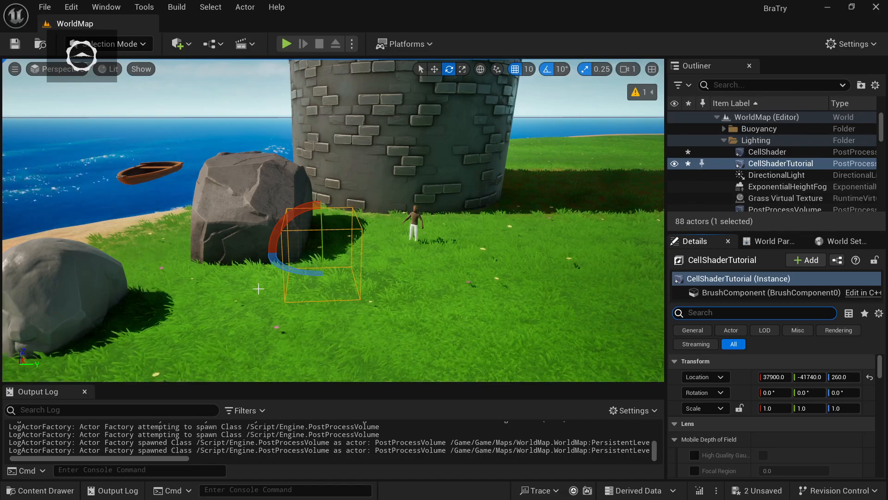
Create a new material named PP_CellShaderTutorial in the PPCelShader/Core content folder
right_drag(430, 293, 405, 281)
key(ctrl+space)
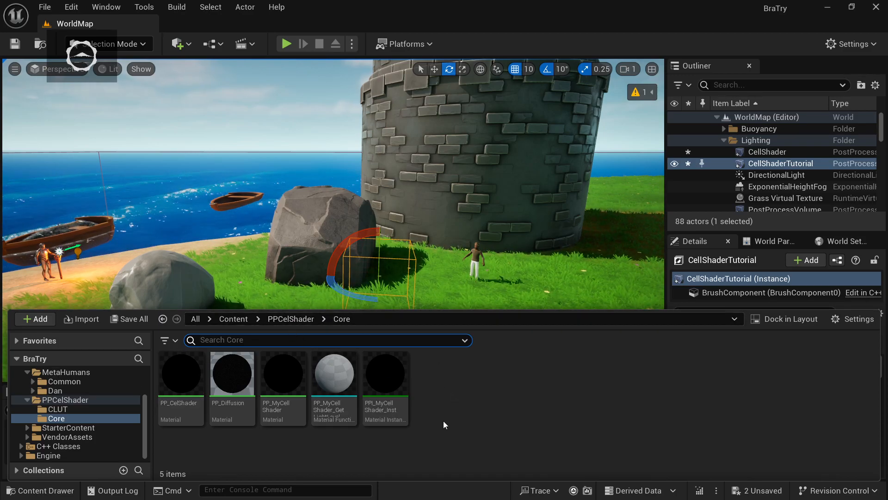
right_click(464, 383)
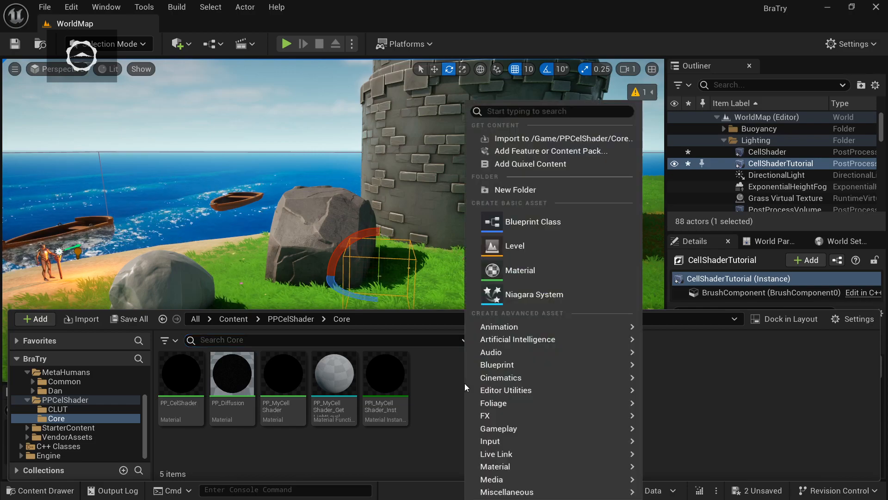
click(530, 273)
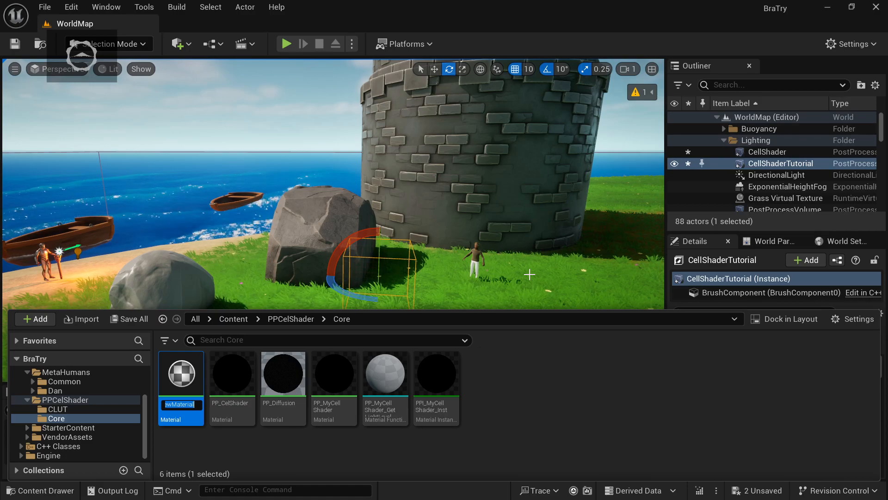
text(PP_)
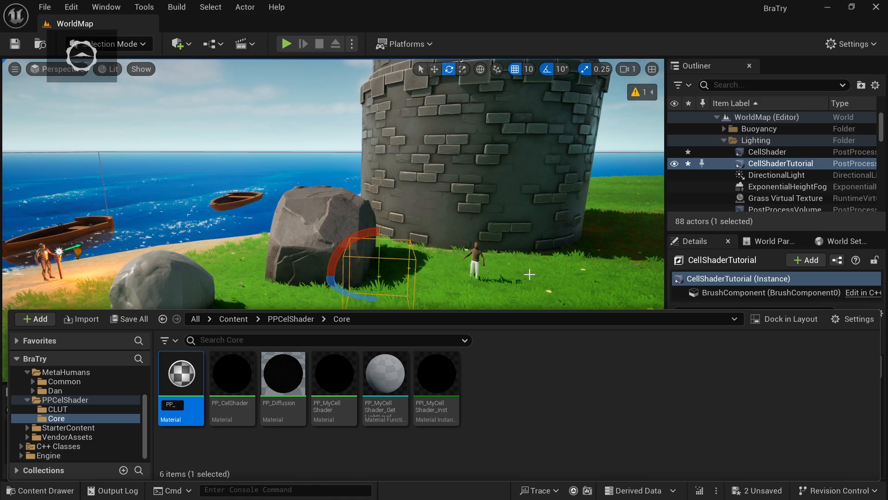
text(CellShaderTutorial)
key(Return)
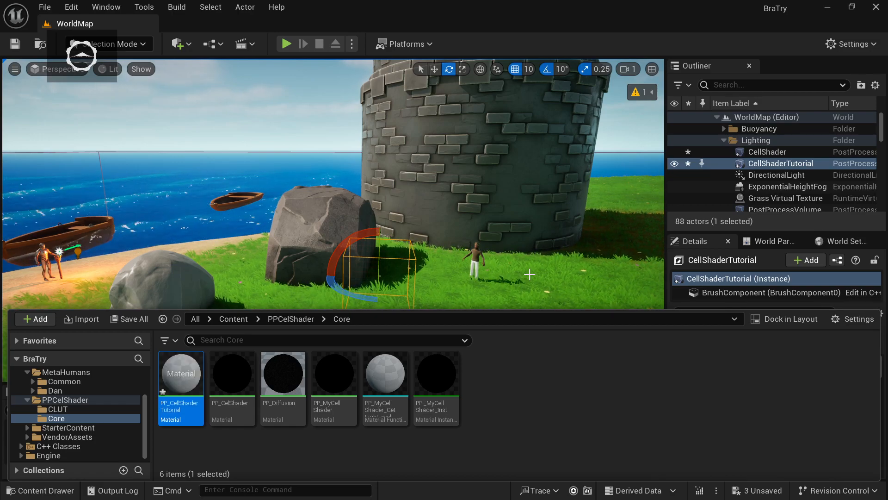
Open the PP_CellShaderTutorial material for editing and position its window so part of the level viewport stays in view
double_click(183, 372)
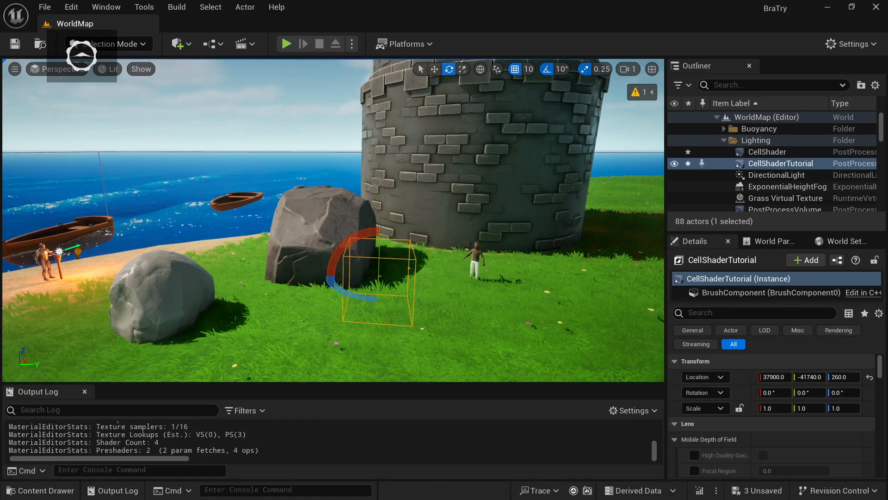
drag(83, 71, 593, 152)
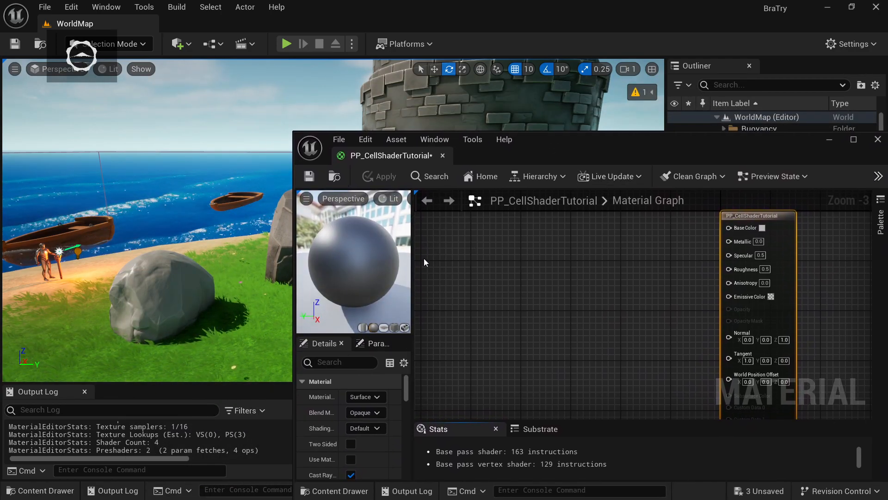
right_drag(598, 307, 557, 233)
scroll(579, 259, down, 2)
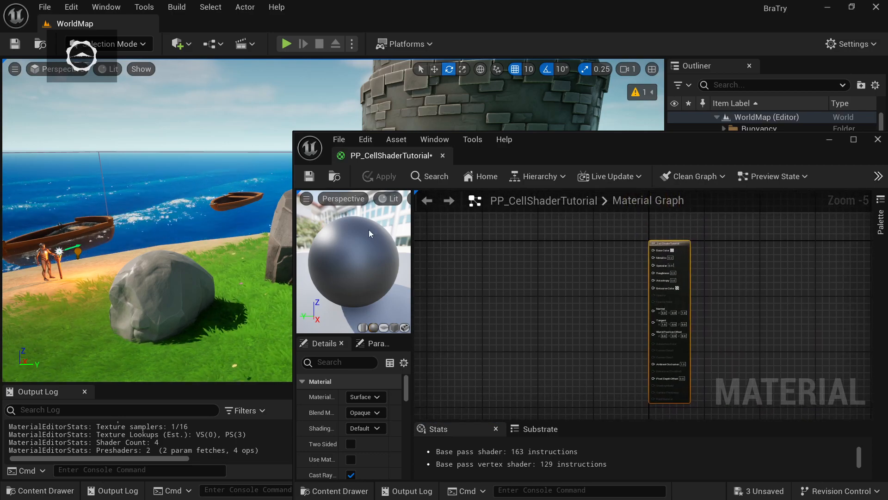
right_drag(620, 281, 608, 260)
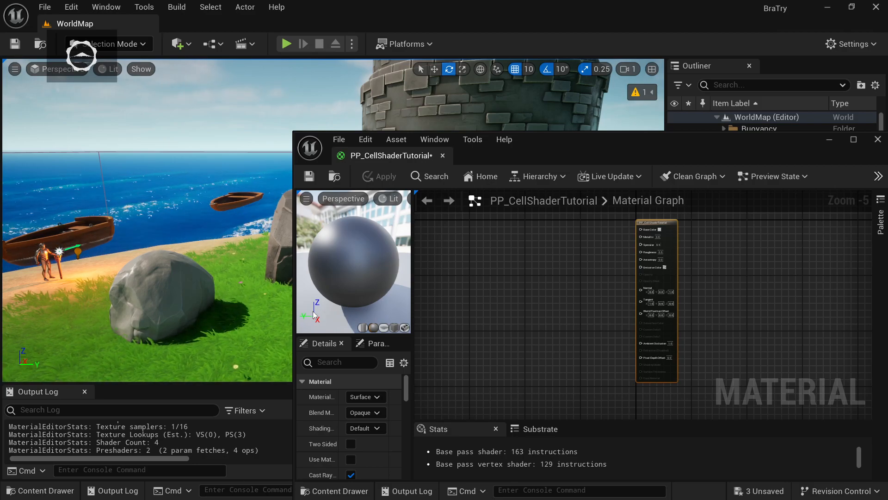
right_drag(619, 286, 602, 293)
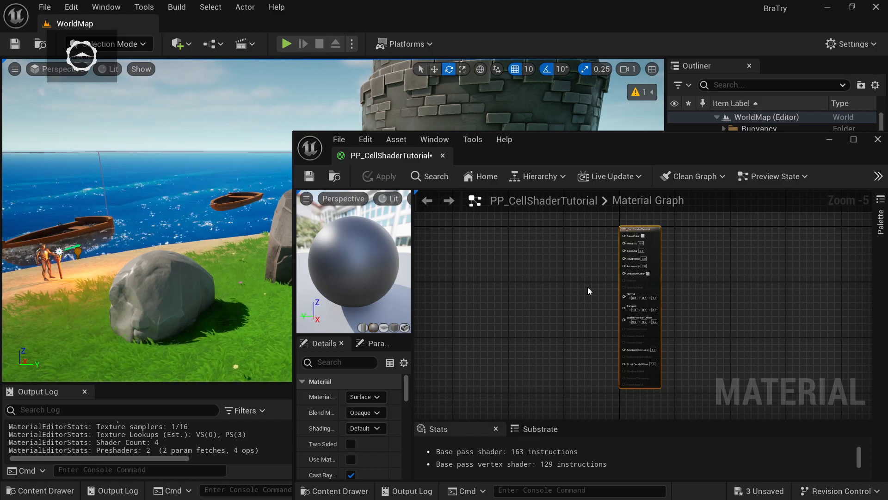
Set the material domain of PP_CellShaderTutorial to Post Process
click(365, 399)
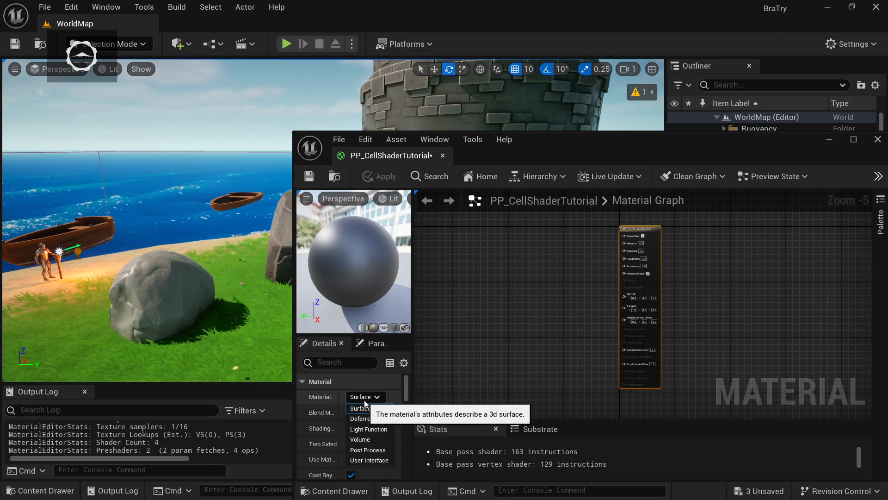
click(372, 450)
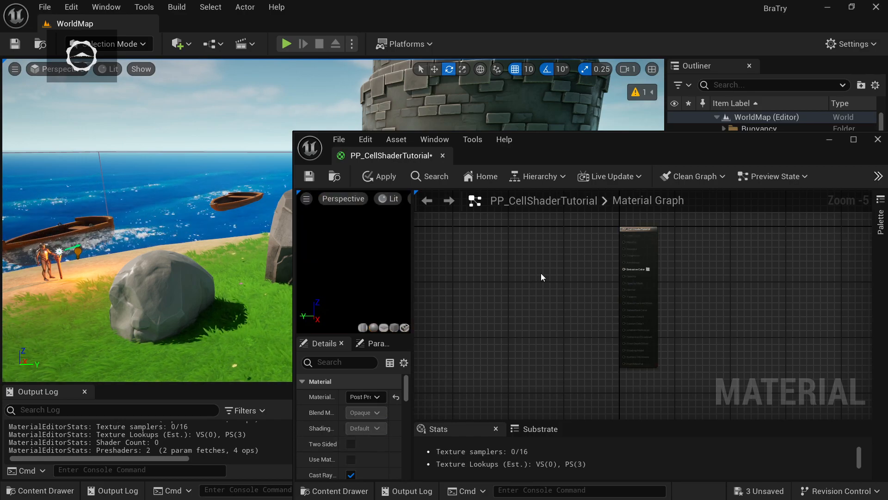
right_drag(604, 288, 551, 293)
scroll(579, 283, up, 1)
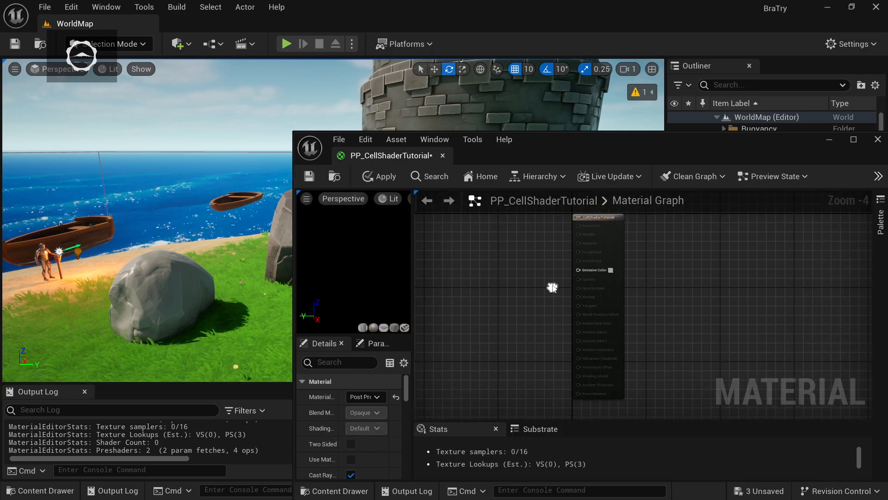
Switch the material domain to Surface and back to Post Process to compare the available output node inputs
click(350, 397)
click(366, 409)
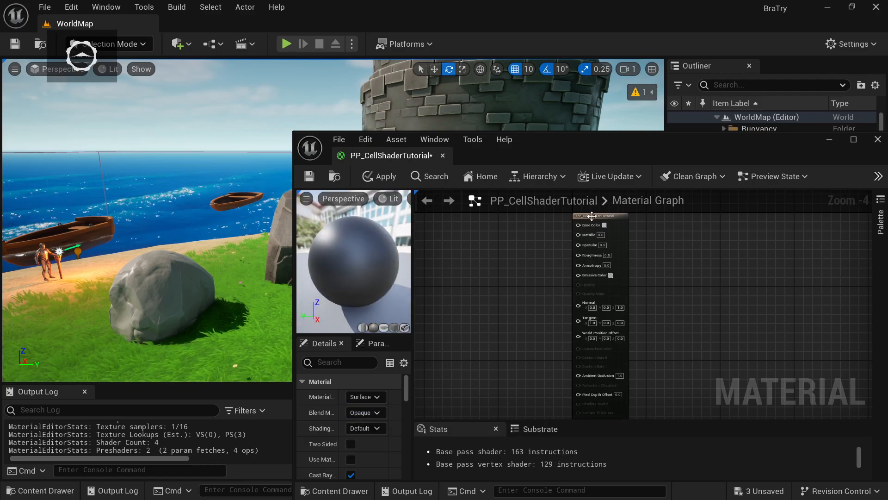
click(586, 221)
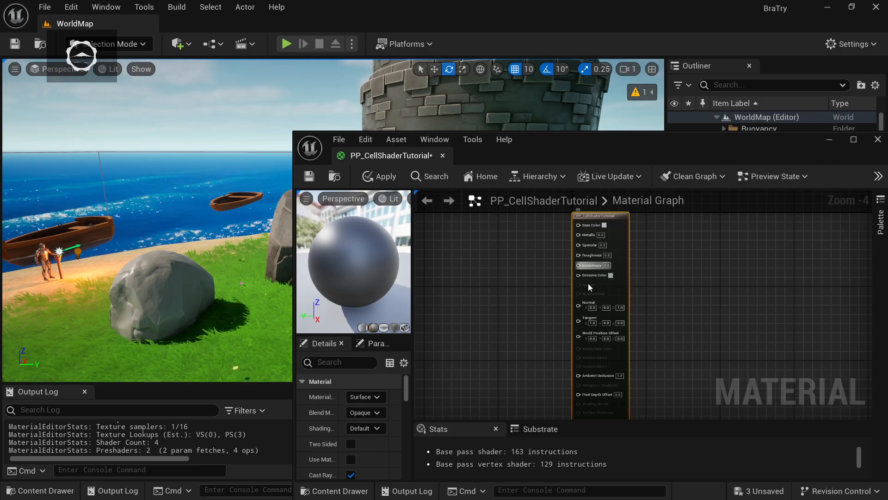
click(376, 397)
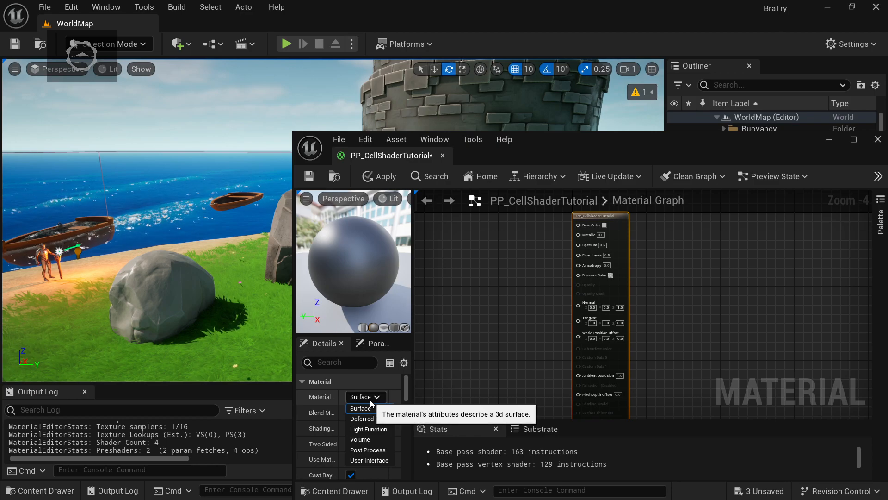
click(375, 449)
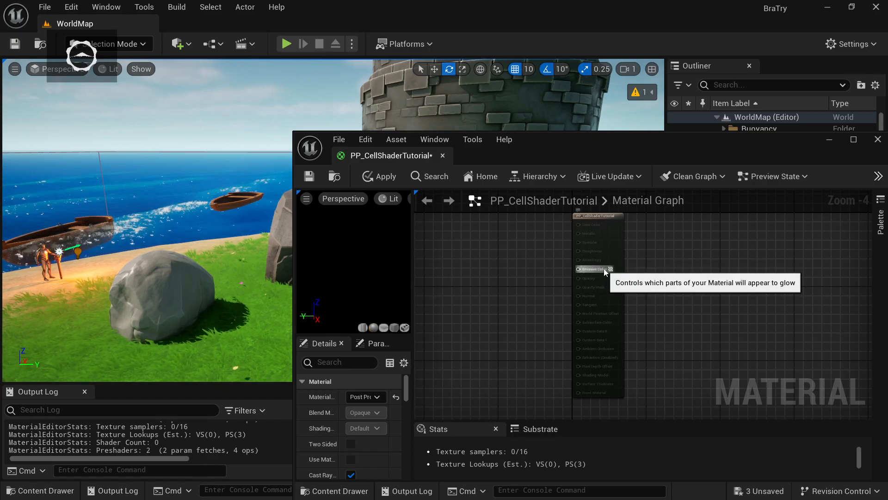
Set the material's Blendable Location to Scene Color After DOF, widening the editor window to read the options and narrowing it again
right_drag(484, 330, 515, 336)
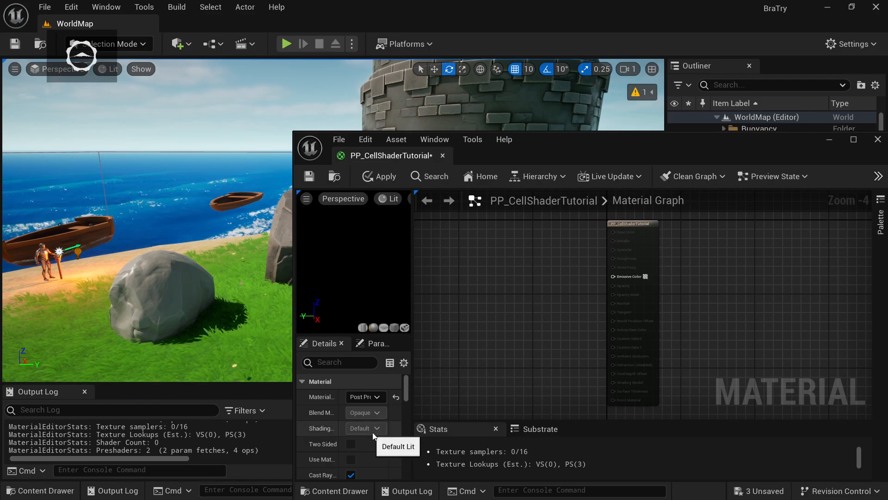
click(353, 363)
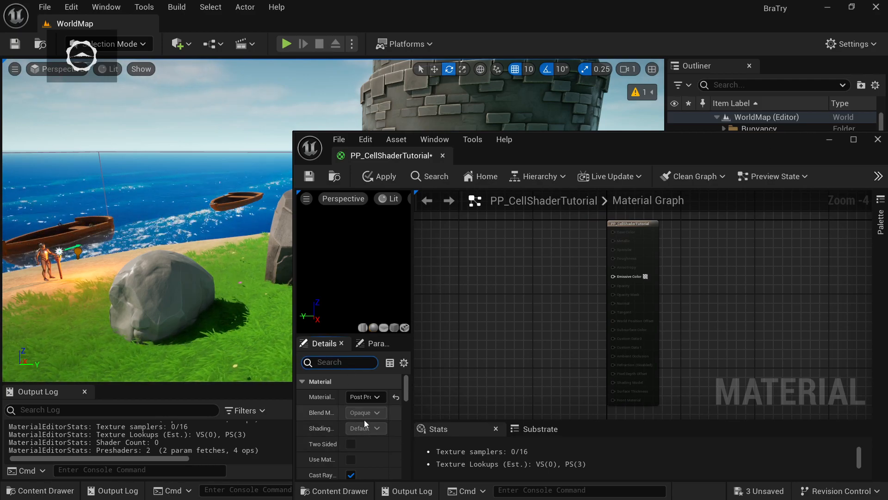
scroll(364, 420, down, 3)
scroll(365, 420, down, 6)
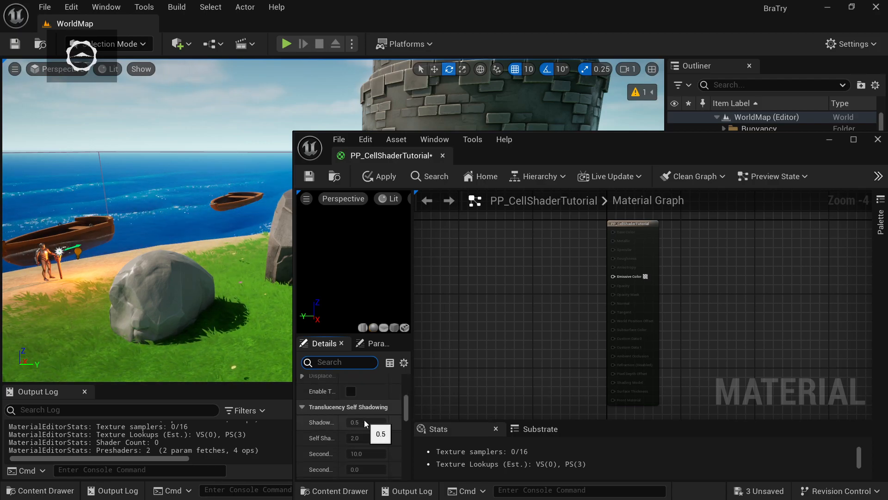
scroll(365, 420, down, 5)
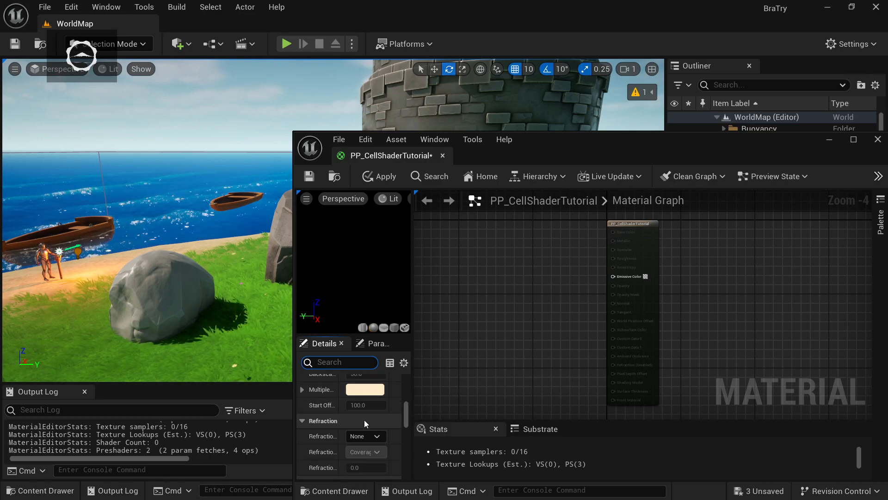
scroll(365, 420, down, 5)
scroll(380, 414, down, 1)
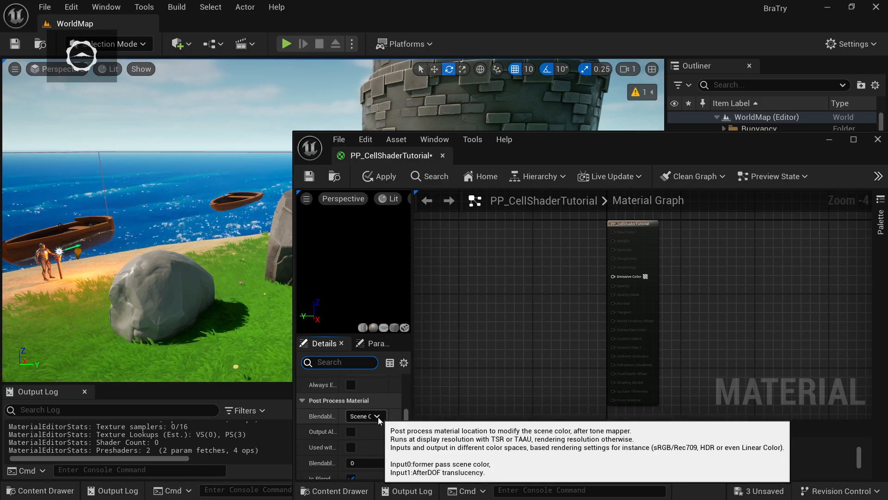
drag(294, 386, 84, 407)
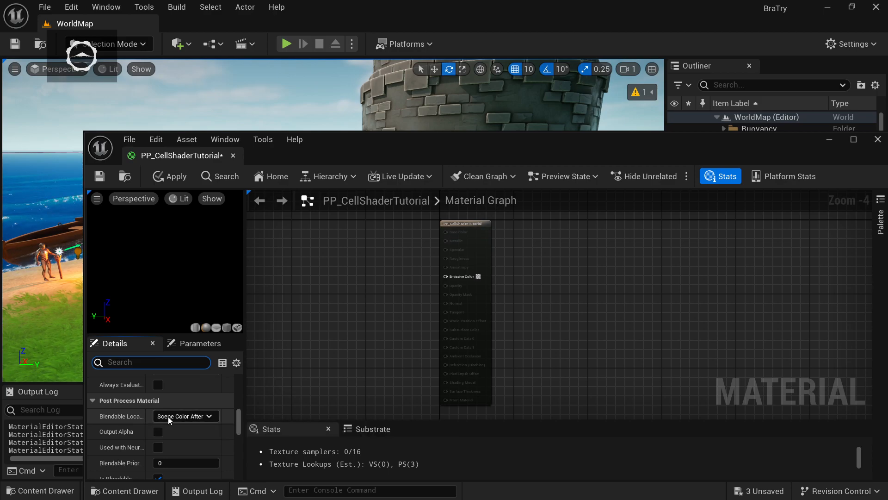
click(186, 417)
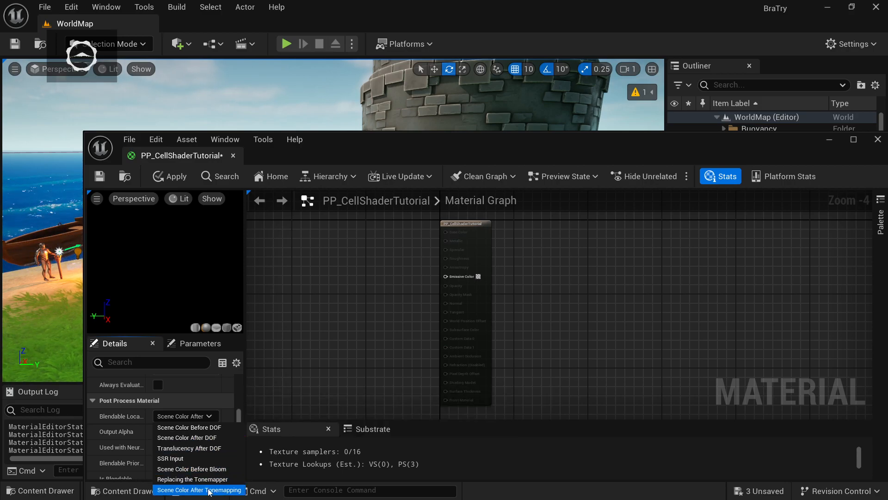
click(209, 437)
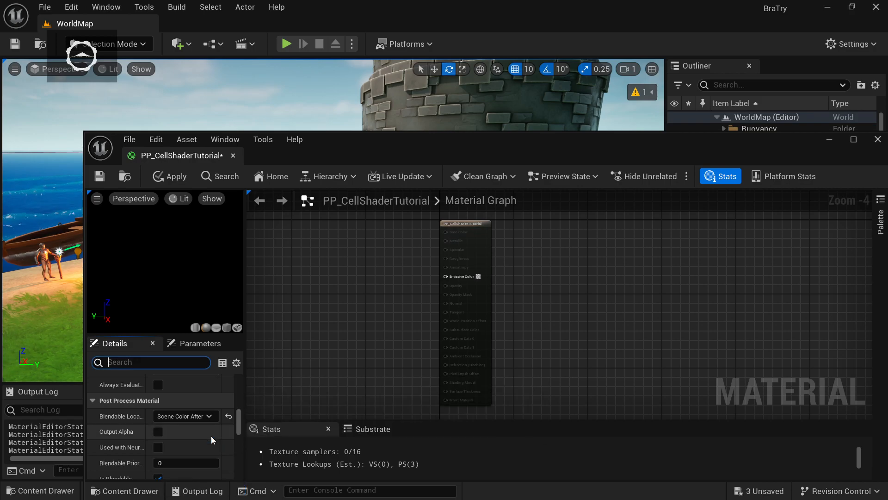
drag(82, 274, 327, 262)
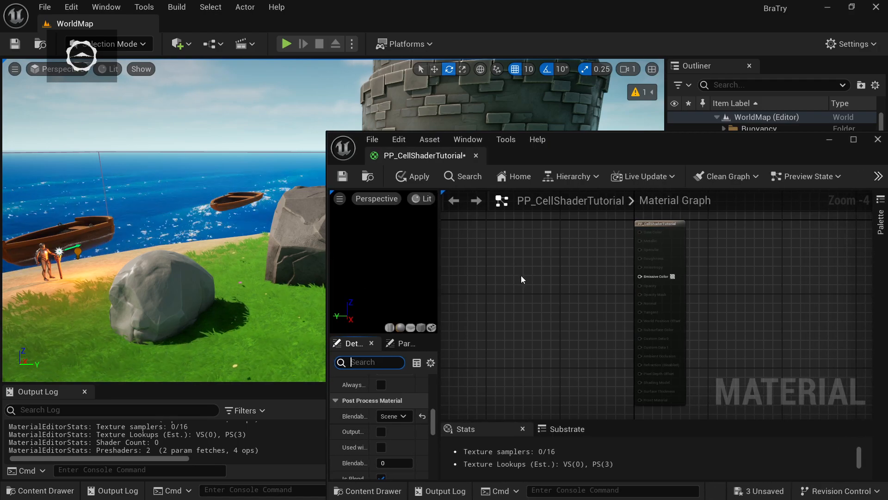
Add a SceneTexture node to the material graph, ahead of the PP_CellShaderTutorial output node
right_drag(574, 283, 625, 297)
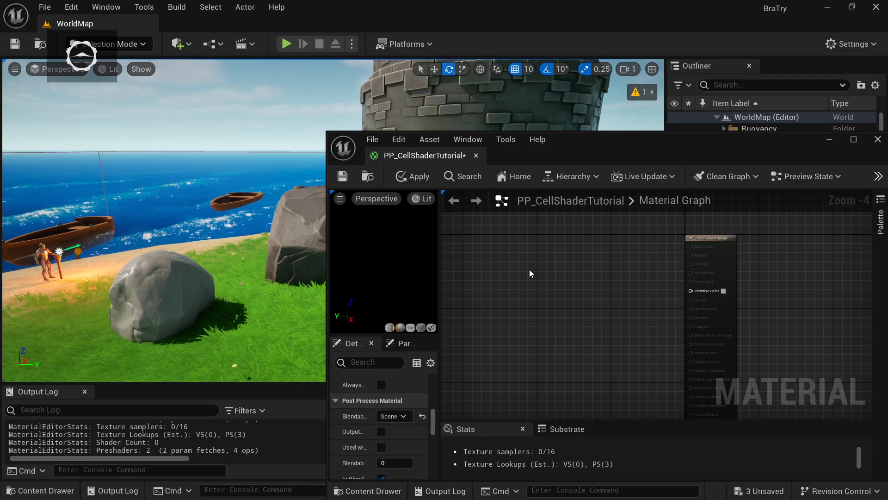
right_click(496, 249)
key(Escape)
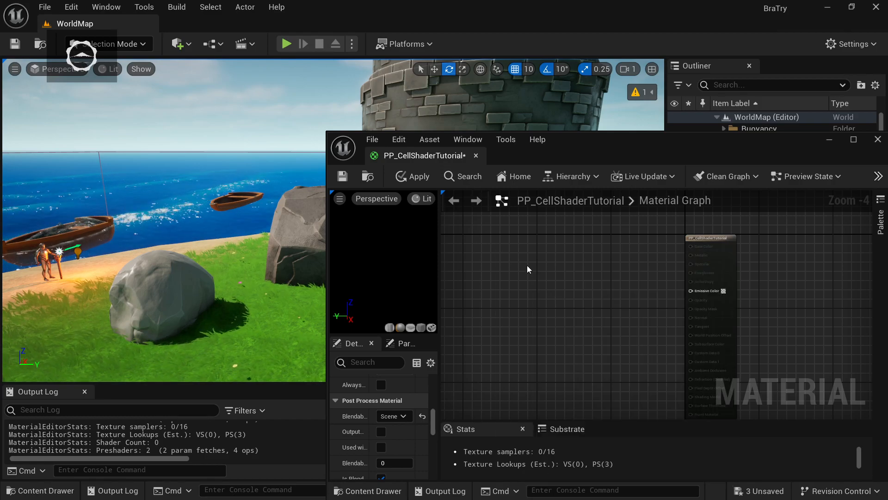
right_click(487, 251)
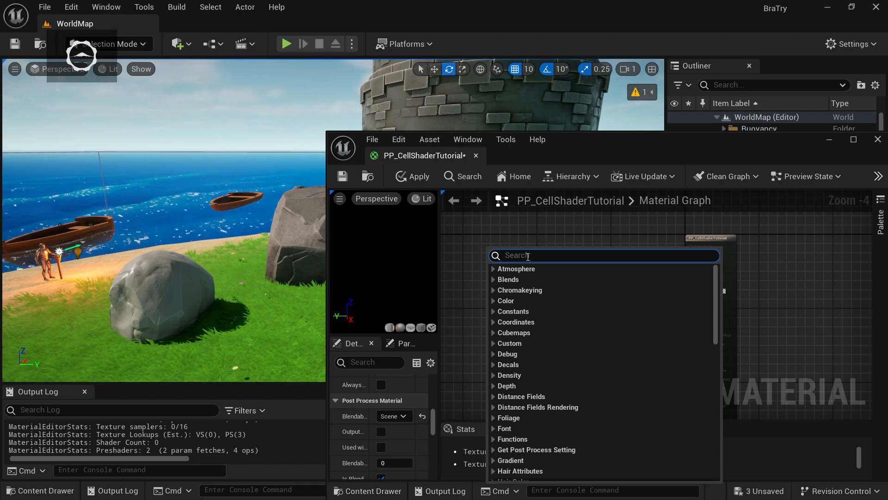
text(ne)
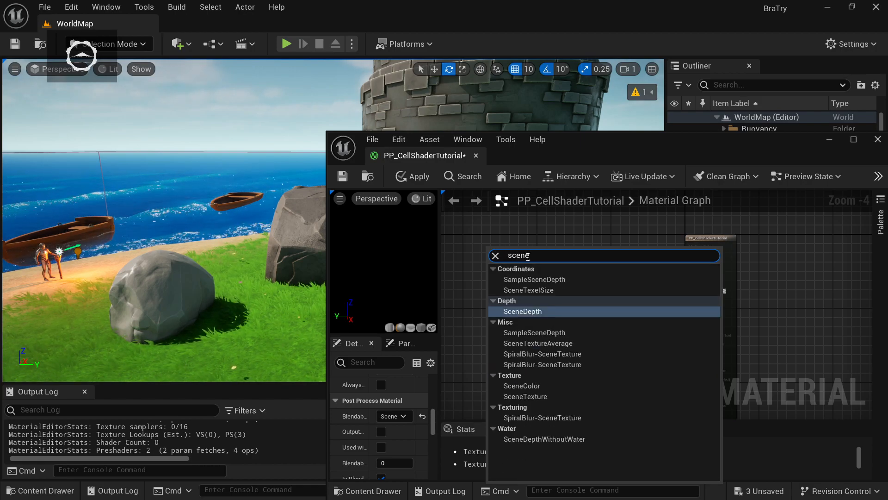
text(textu)
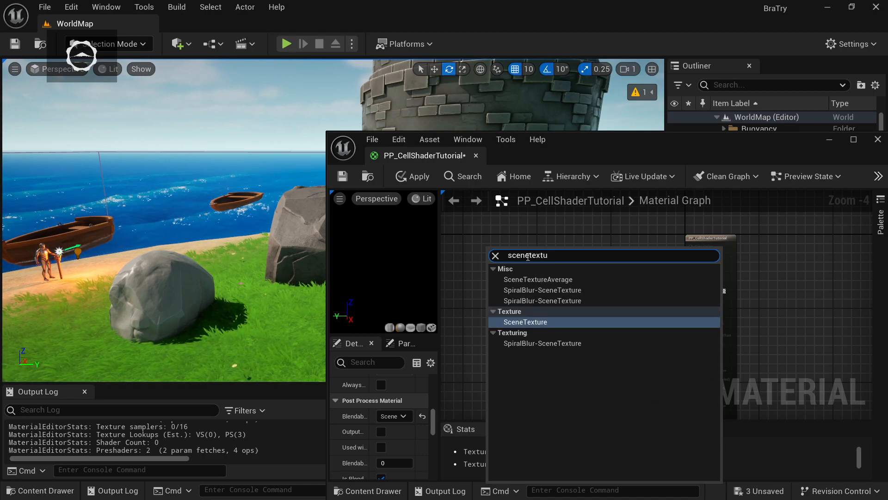
click(542, 323)
drag(510, 259, 506, 261)
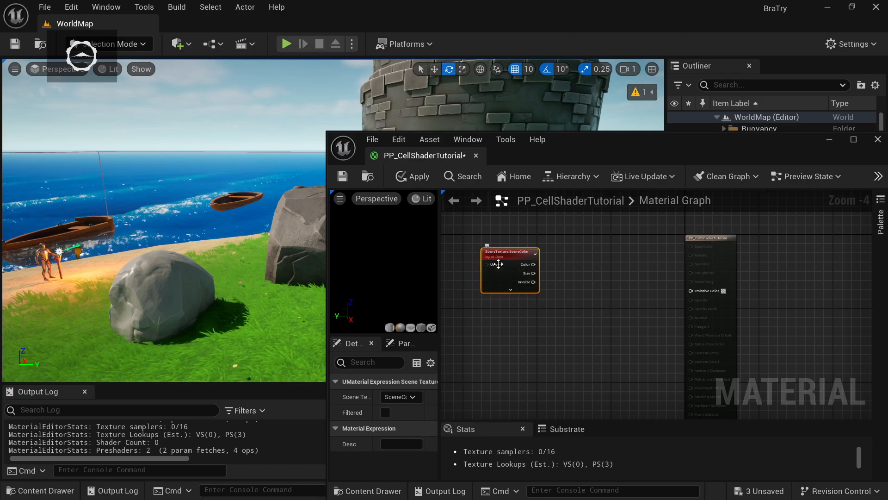
Set the SceneTexture node's scene texture ID to PostProcessInput0 after reviewing the available options
click(406, 399)
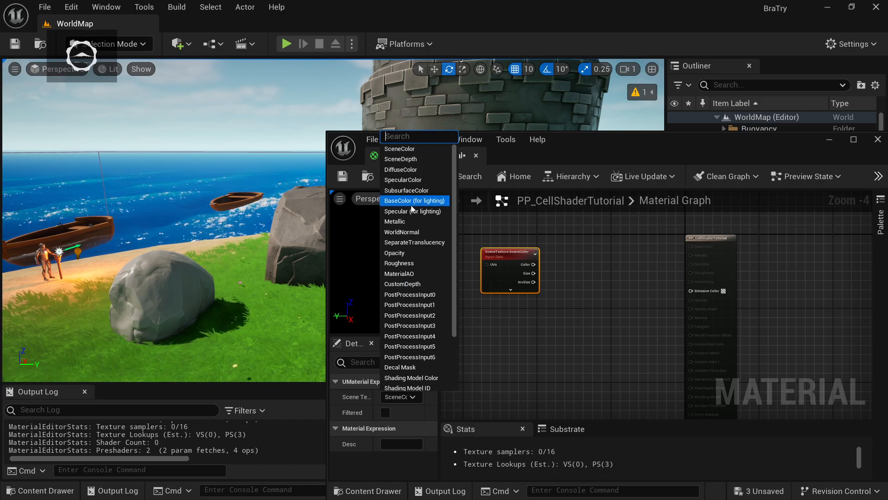
scroll(416, 204, down, 3)
scroll(416, 356, up, 3)
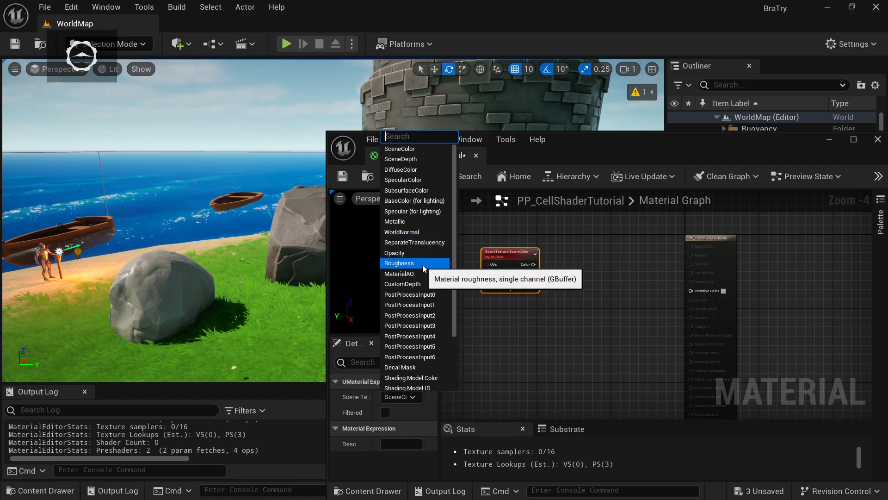
click(422, 295)
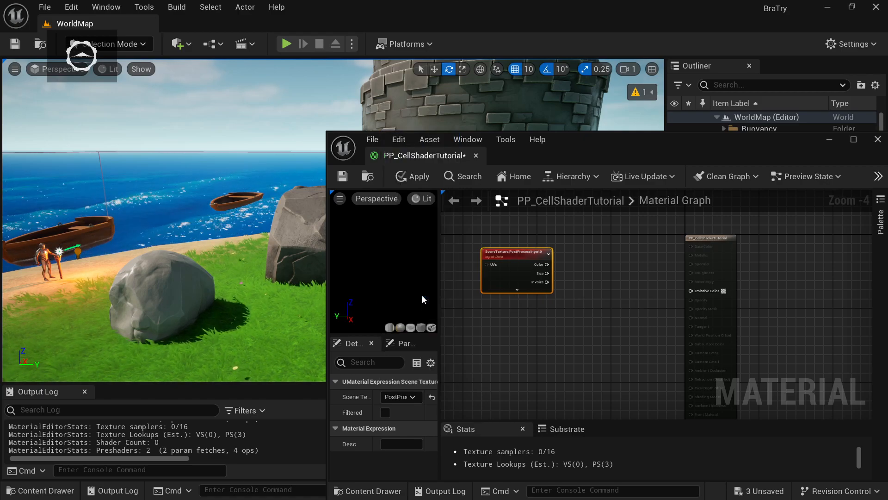
Connect the SceneTexture node's Color output to the material's Emissive Color input and save the material
right_drag(611, 278, 568, 270)
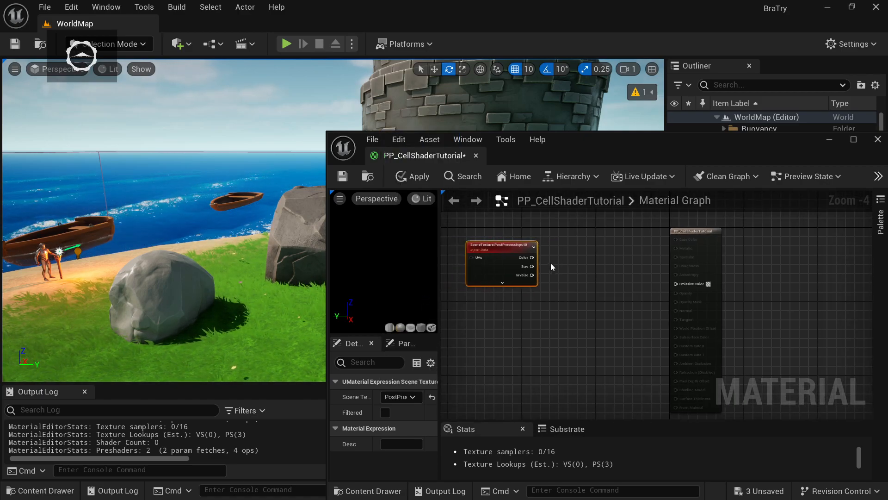
drag(532, 258, 692, 286)
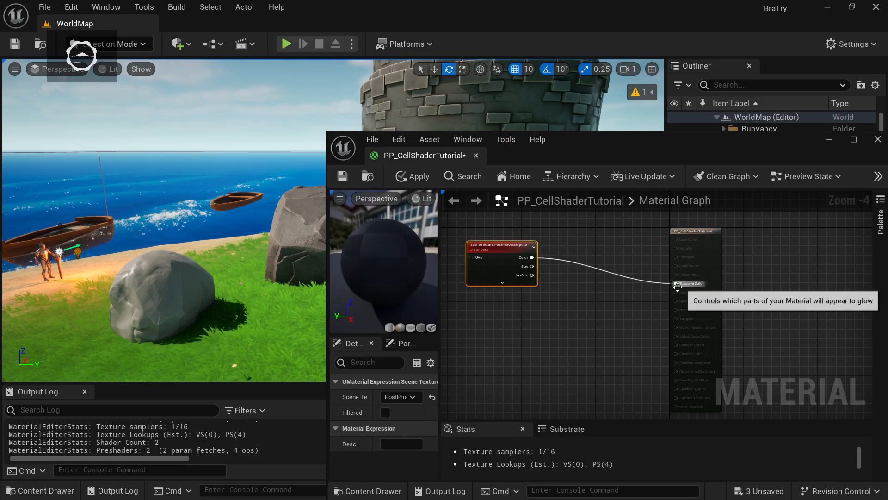
click(343, 176)
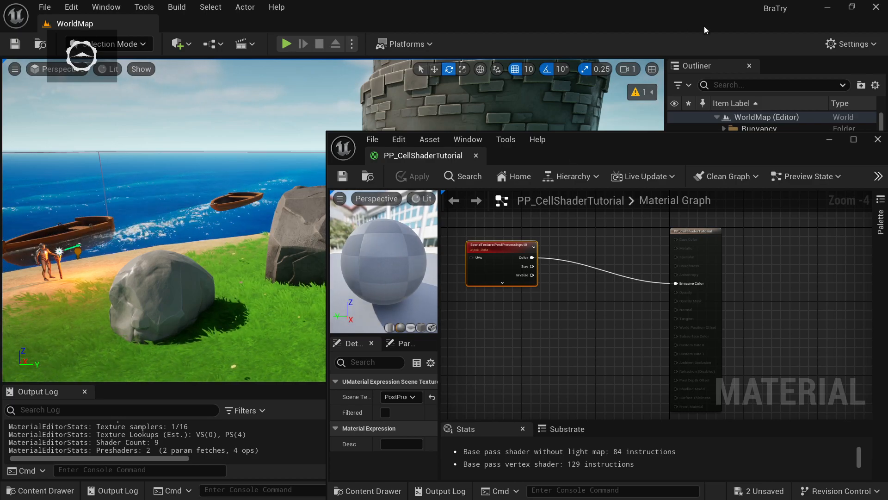
Hide the CellShader volume and assign PP_CellShaderTutorial to the post process materials array element of the CellShaderTutorial volume
click(829, 139)
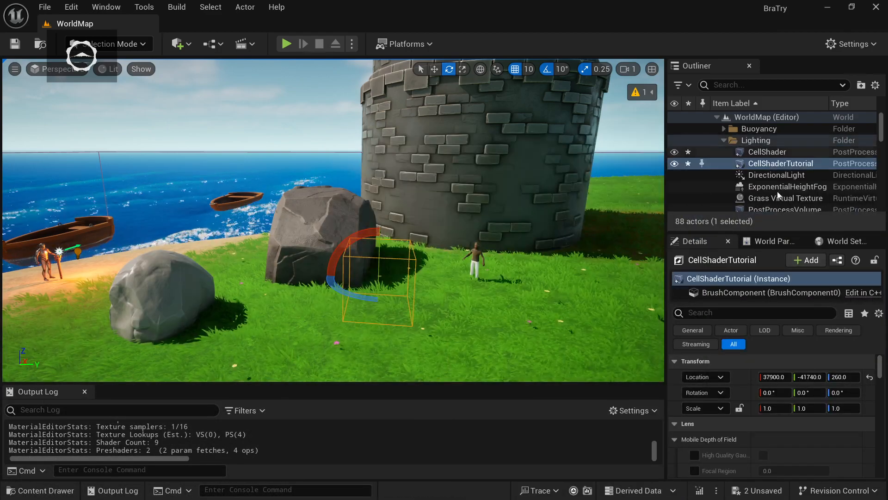
scroll(770, 173, down, 1)
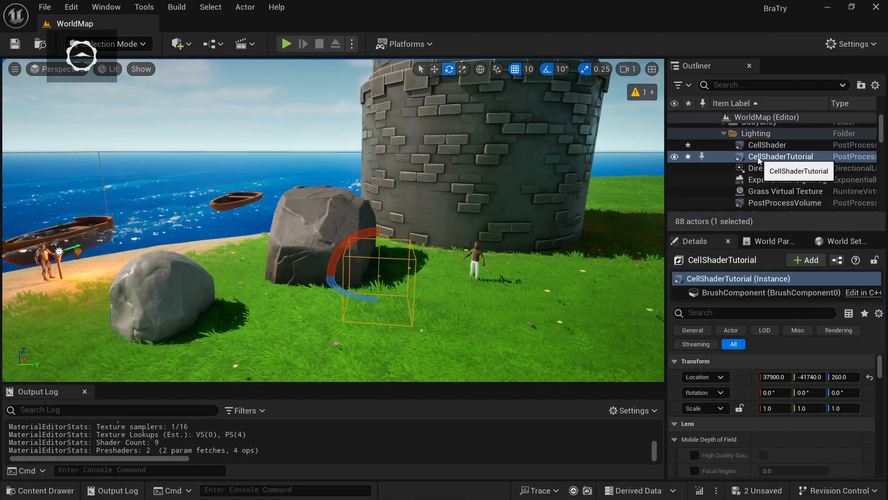
click(712, 313)
text(materi)
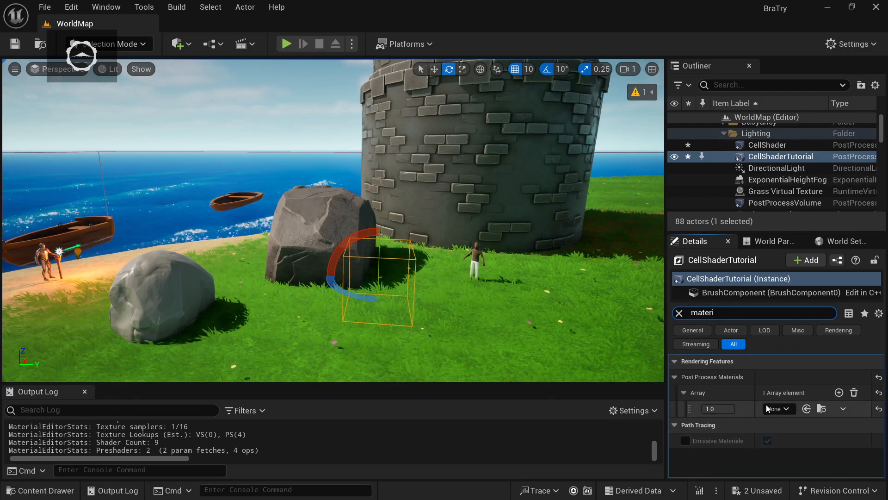
click(784, 410)
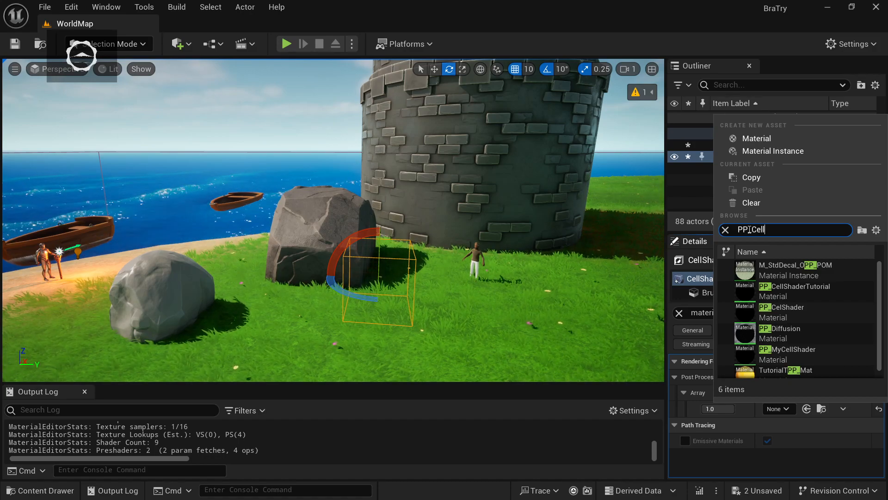
click(798, 275)
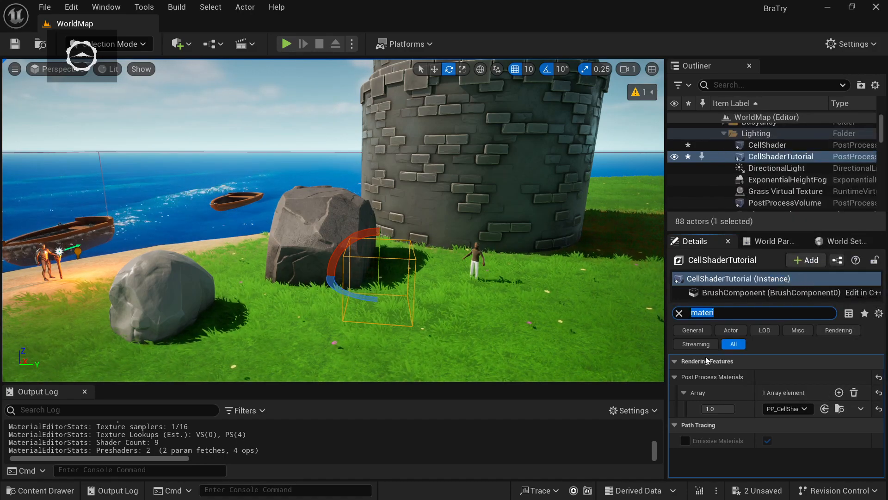
Reopen the PP_CellShaderTutorial material from the PPCelShader Core folder
right_drag(486, 268, 432, 315)
key(ctrl+space)
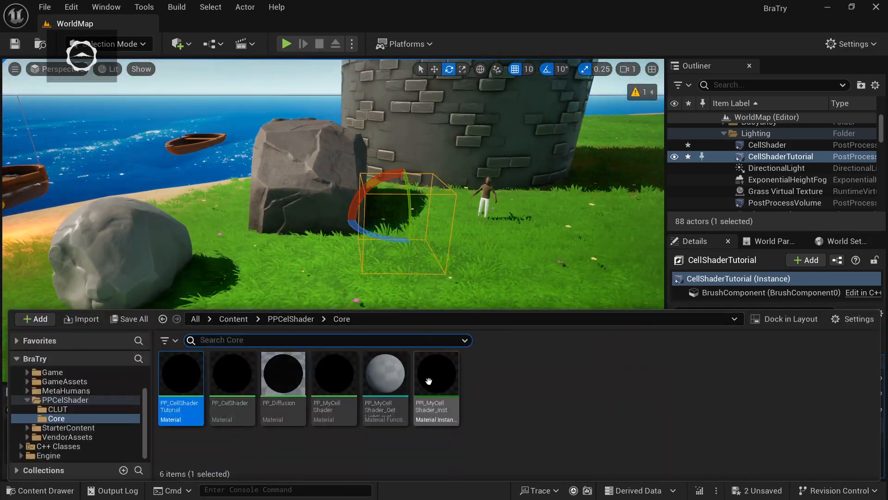
double_click(185, 372)
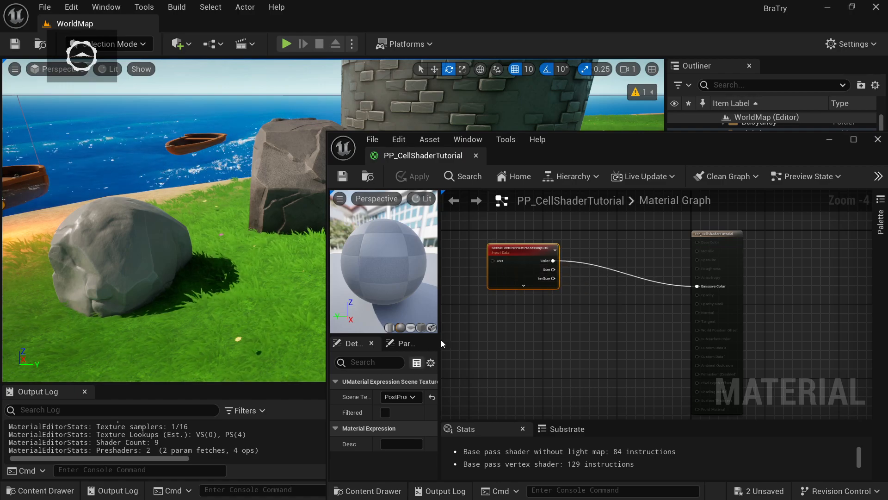
Switch the SceneTexture node's scene texture ID to Metallic and save the material to preview it in the level
click(396, 397)
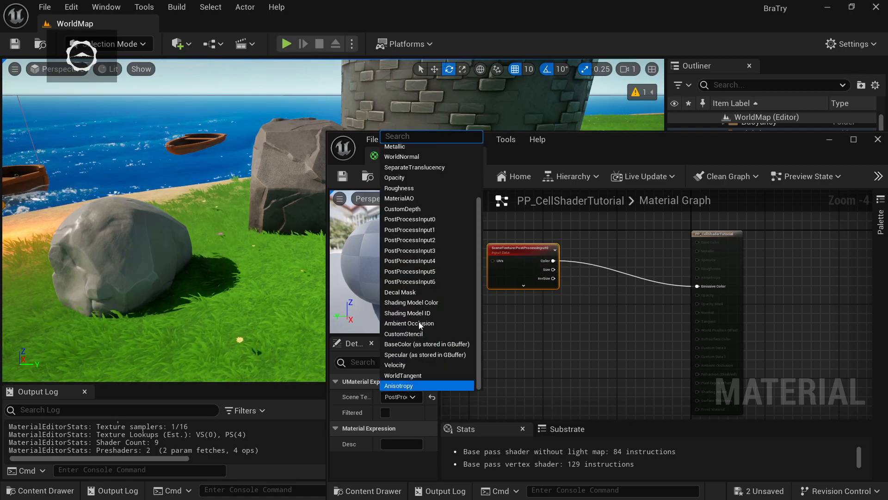
scroll(439, 208, up, 3)
click(410, 222)
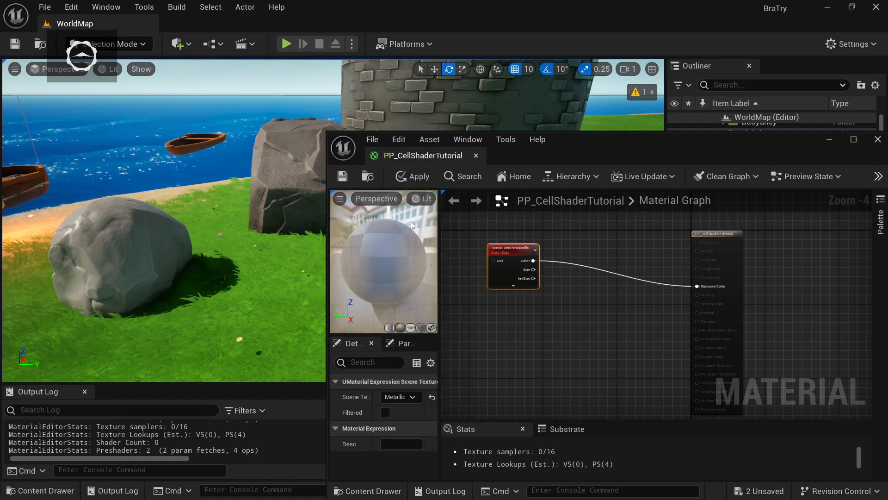
click(342, 178)
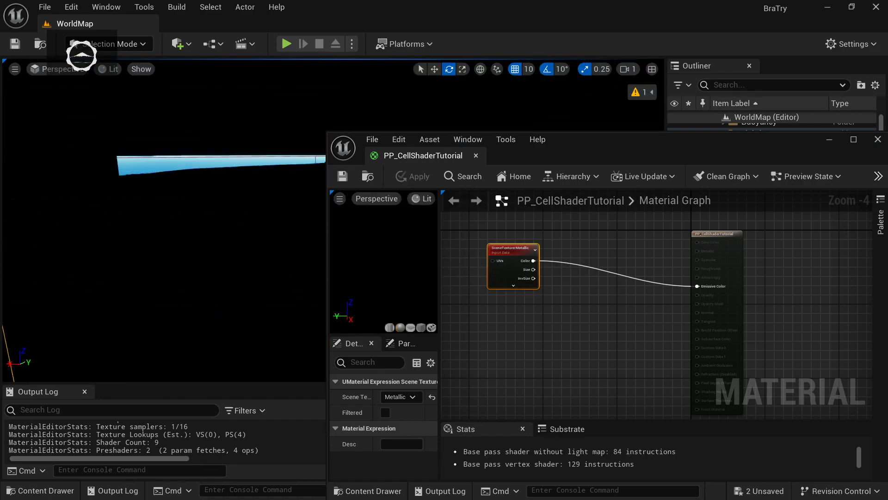
Examine how the Metallic scene texture renders the character, boat and water in the level
key(w)
right_drag(185, 231, 227, 208)
key(w)
key(s)
key(a)
key(w)
key(s)
key(s)
key(w)
key(s)
key(s)
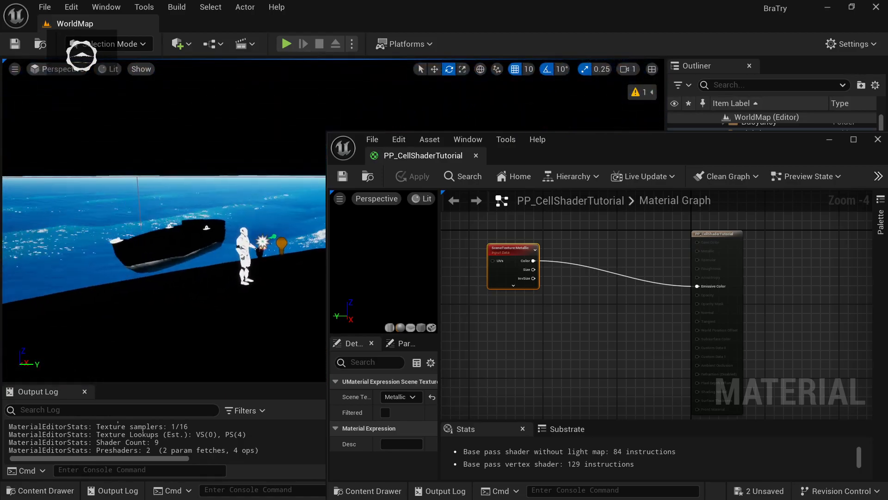
Switch the scene texture ID to DiffuseColor, save the material, and inspect the beach in the level
click(401, 396)
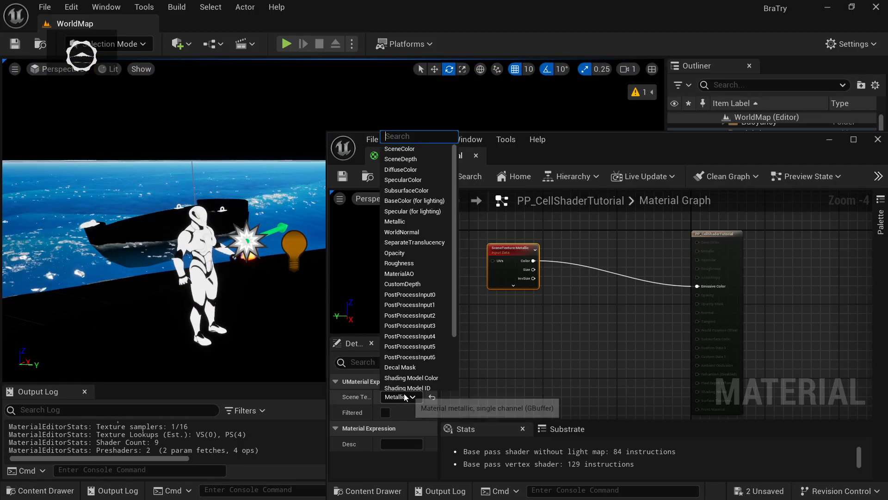
click(403, 175)
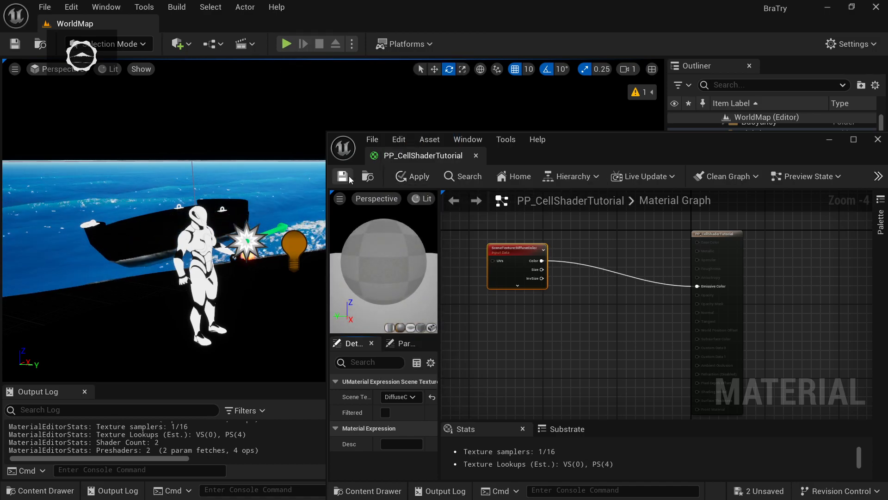
right_drag(288, 238, 440, 291)
right_drag(287, 278, 274, 306)
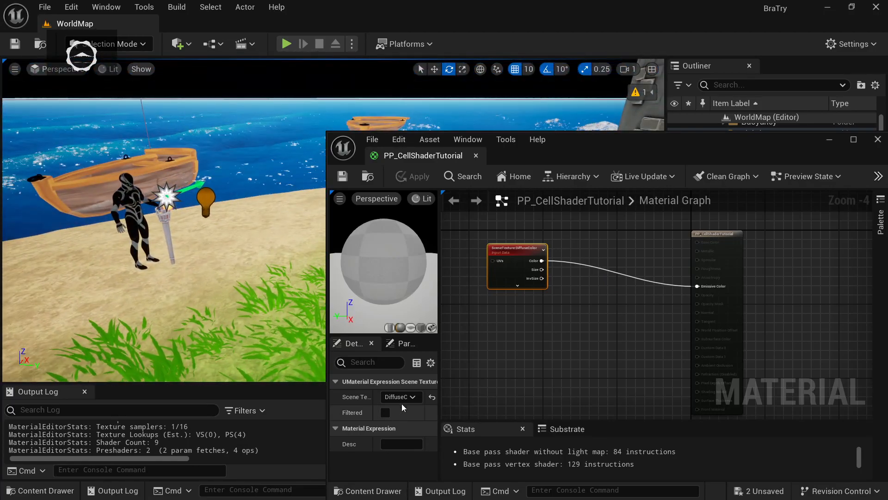
Switch the scene texture ID to SpecularColor and save the material to preview it in the level
click(400, 401)
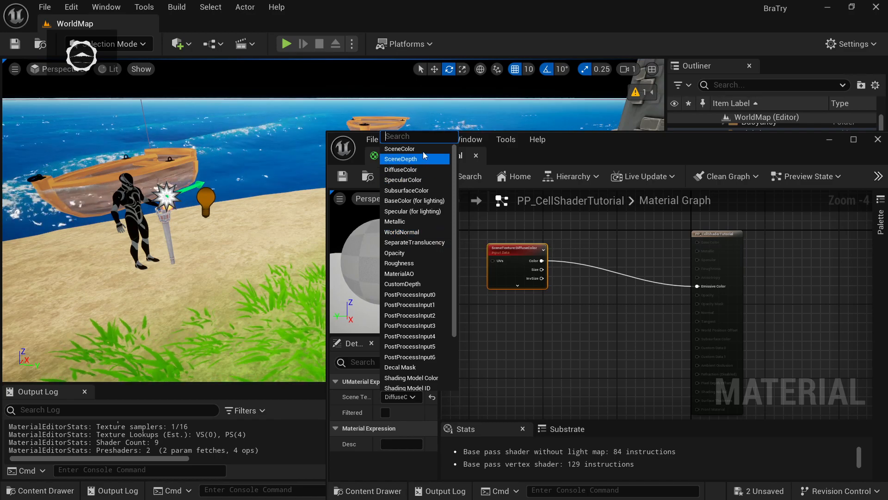
click(407, 180)
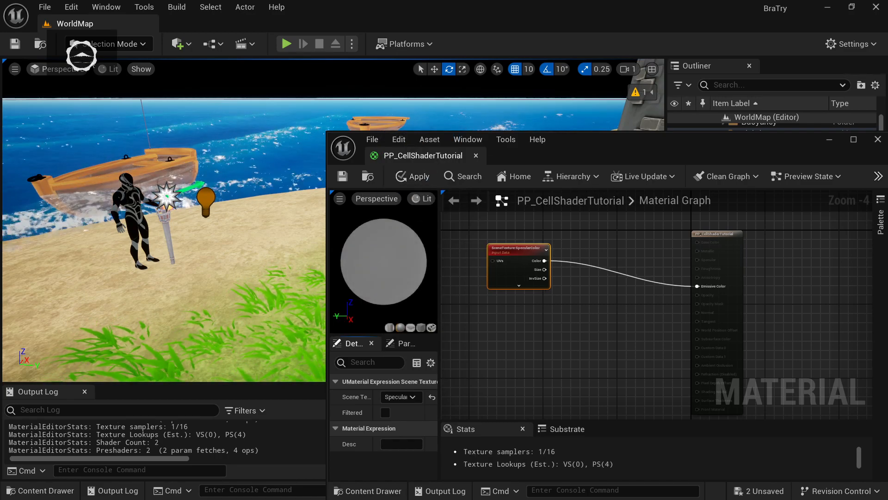
click(342, 177)
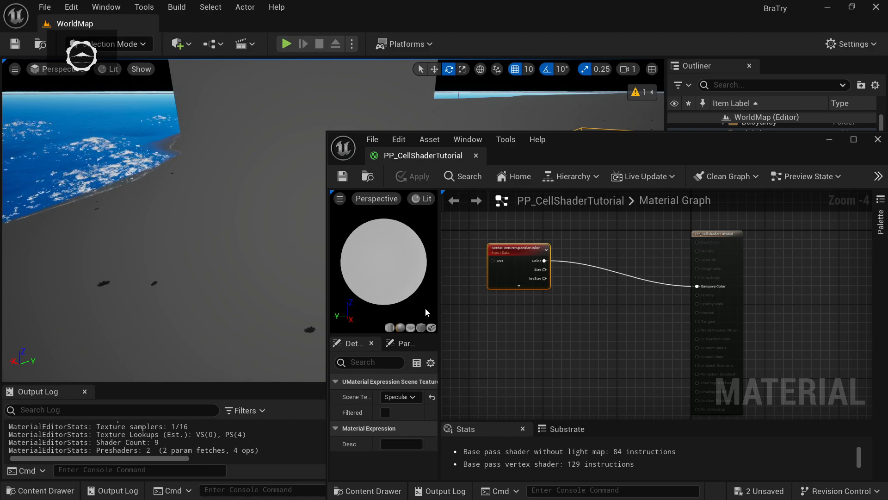
Move the SceneTexture node farther away from the output node and set its scene texture ID back to PostProcessInput0
right_drag(502, 286, 589, 339)
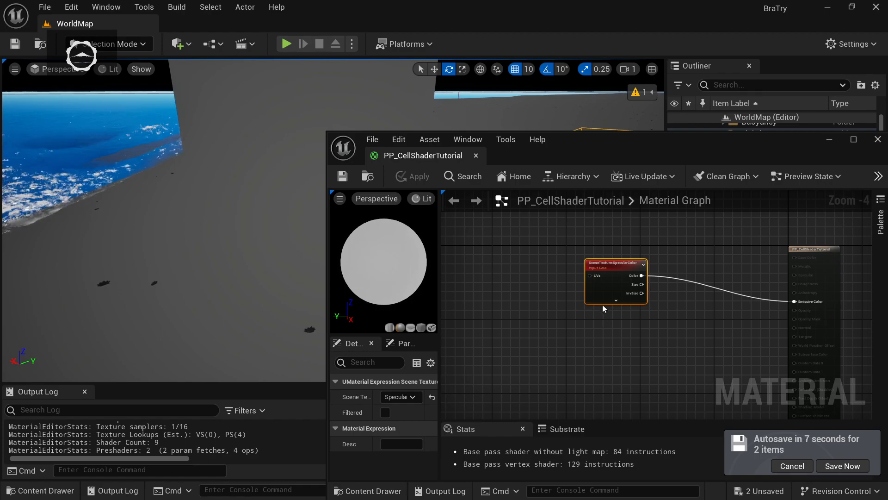
scroll(606, 309, up, 1)
drag(624, 257, 428, 275)
right_drag(480, 282, 636, 254)
scroll(699, 276, down, 1)
right_drag(691, 280, 642, 302)
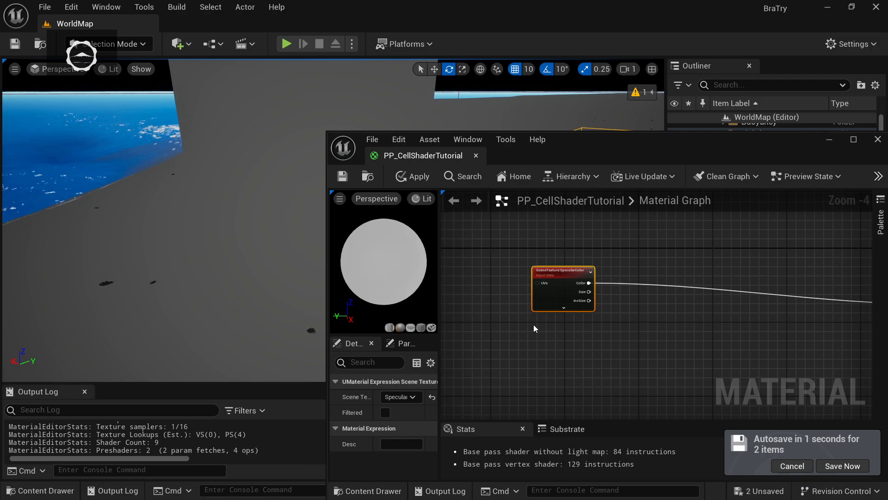
click(411, 396)
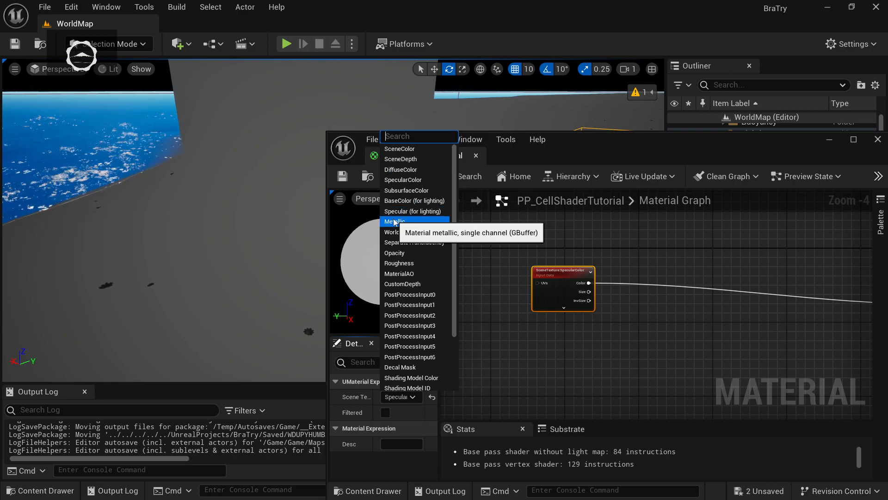
click(421, 295)
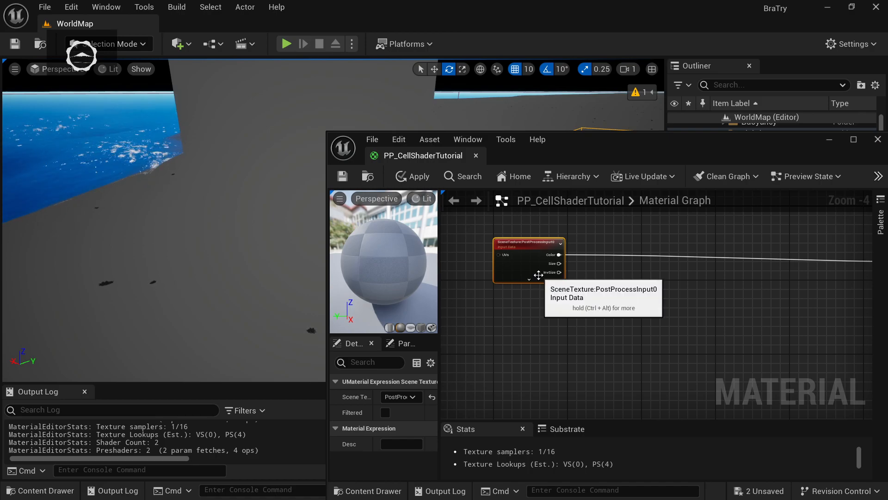
Duplicate the SceneTexture node, place the copy directly below the original, and set the copy's scene texture ID to DiffuseColor
key(ctrl+v)
drag(604, 368, 529, 303)
click(542, 240)
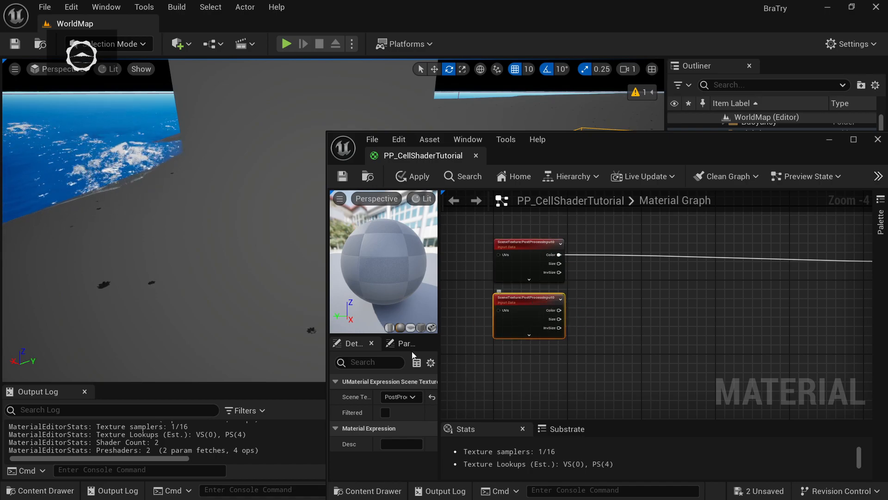
click(397, 397)
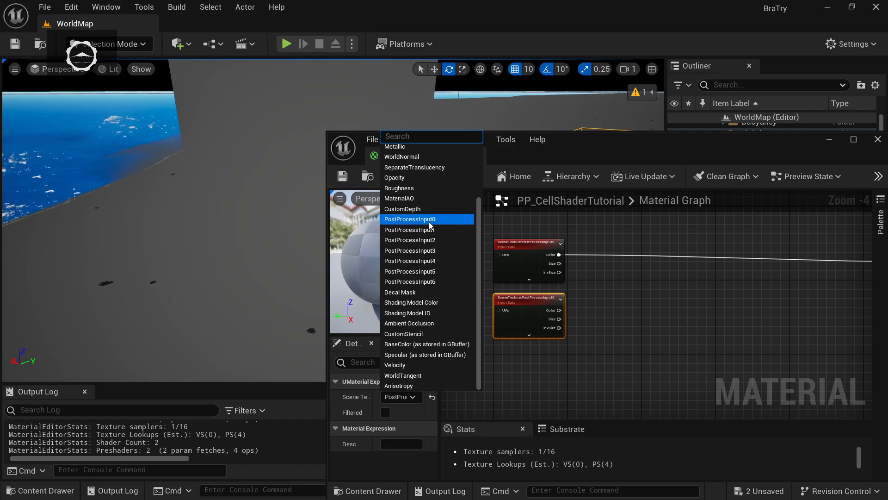
scroll(430, 222, up, 3)
click(421, 169)
Add a Desaturation node to the Color output of both the PostProcessInput0 and the DiffuseColor SceneTexture nodes
mouse_move(579, 319)
right_down()
mouse_move(549, 317)
mouse_move(594, 326)
right_up()
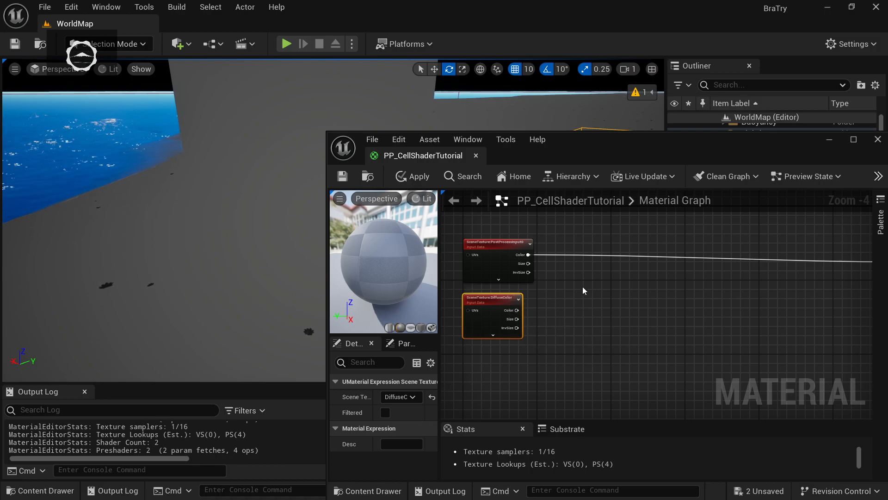
drag(529, 254, 568, 273)
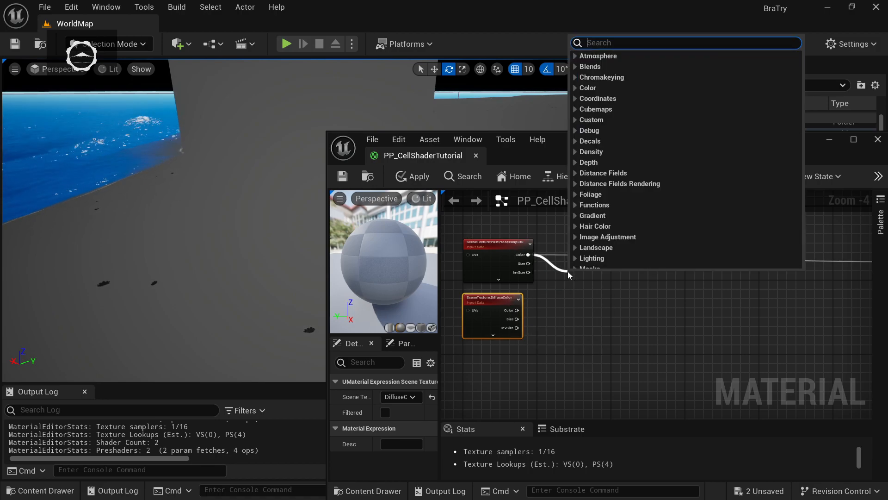
text(desat)
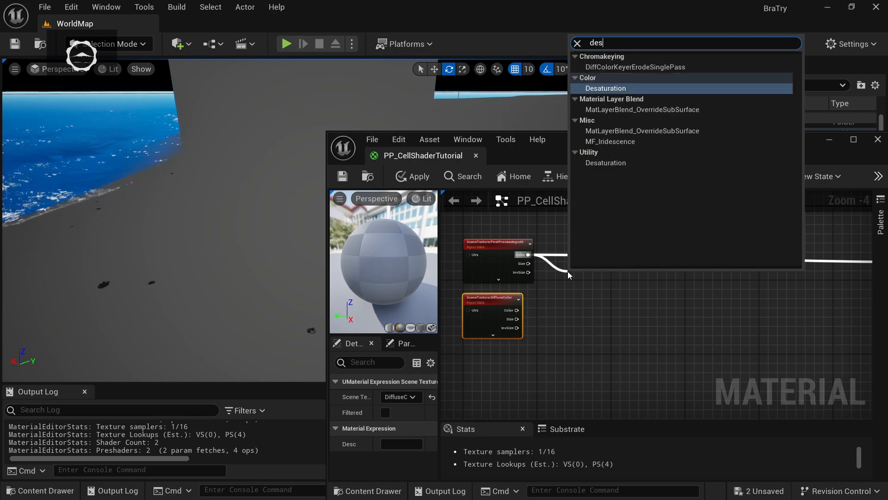
key(Return)
drag(579, 284, 567, 260)
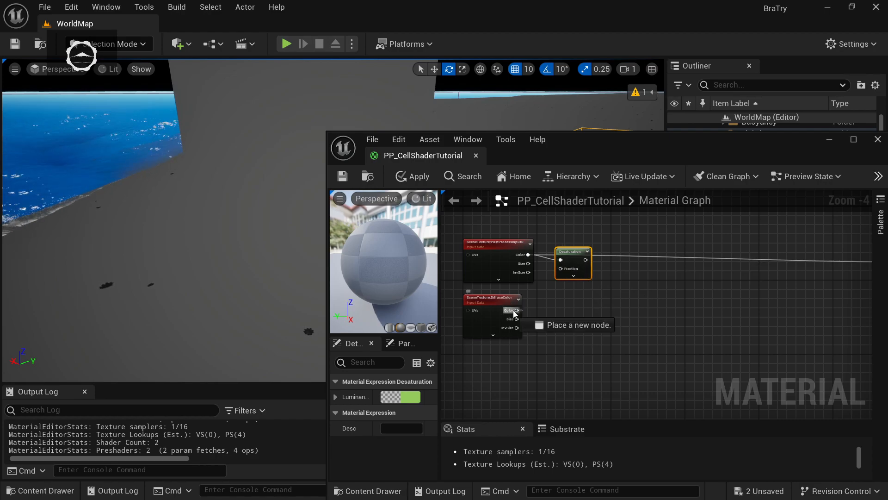
drag(516, 310, 552, 310)
text(desatu)
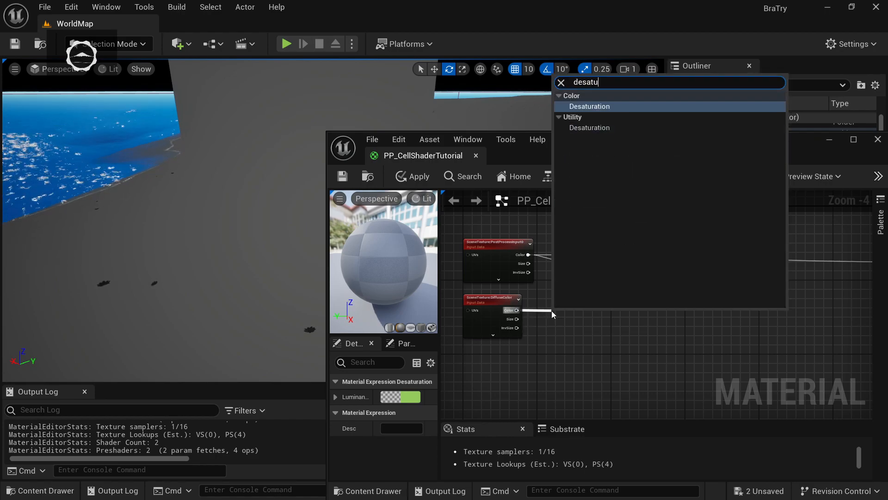
key(Return)
drag(563, 312, 571, 305)
Add a Divide node that divides the desaturated PostProcessInput0 by the desaturated DiffuseColor
drag(622, 274, 623, 273)
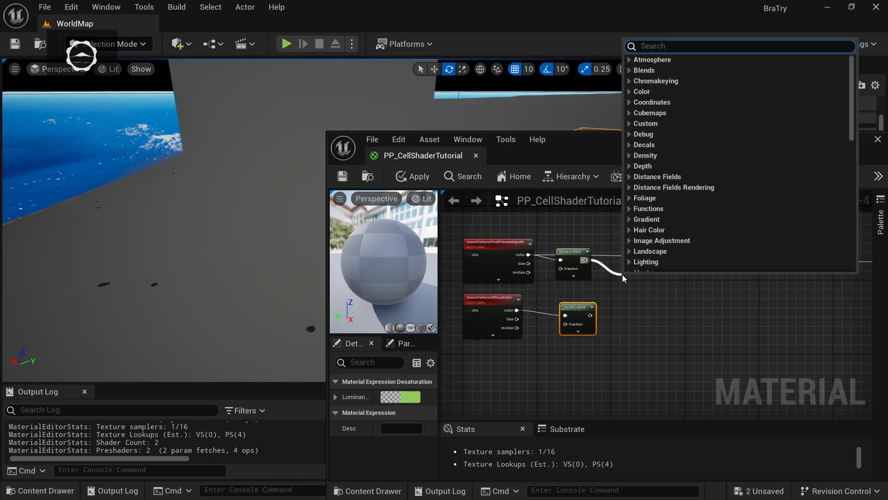
text(divi)
key(Return)
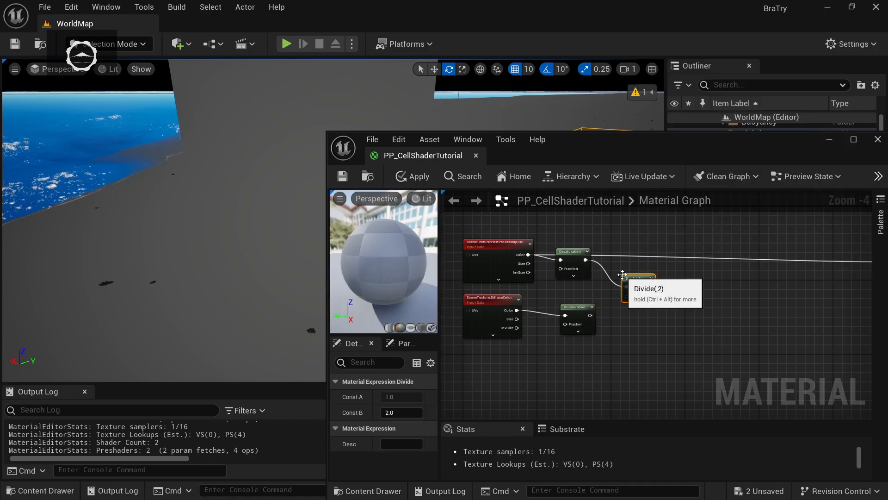
drag(604, 309, 628, 296)
Connect the Divide result to the material's Emissive Color and save the material
right_drag(671, 327, 492, 355)
drag(462, 313, 751, 289)
click(342, 176)
Examine how the divided light result renders the vegetation, rocks and character in the level, and review the node chain
right_drag(190, 282, 260, 273)
right_drag(162, 222, 250, 292)
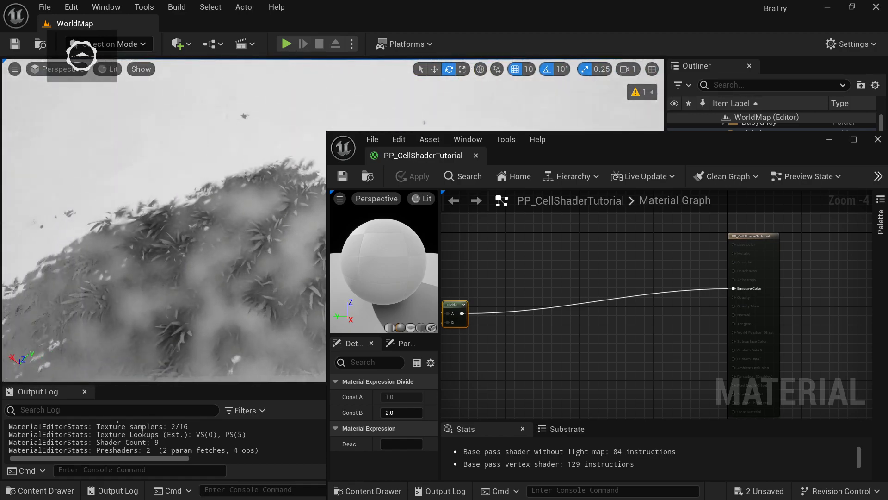
right_drag(185, 231, 250, 194)
right_drag(185, 208, 310, 240)
right_drag(231, 232, 116, 218)
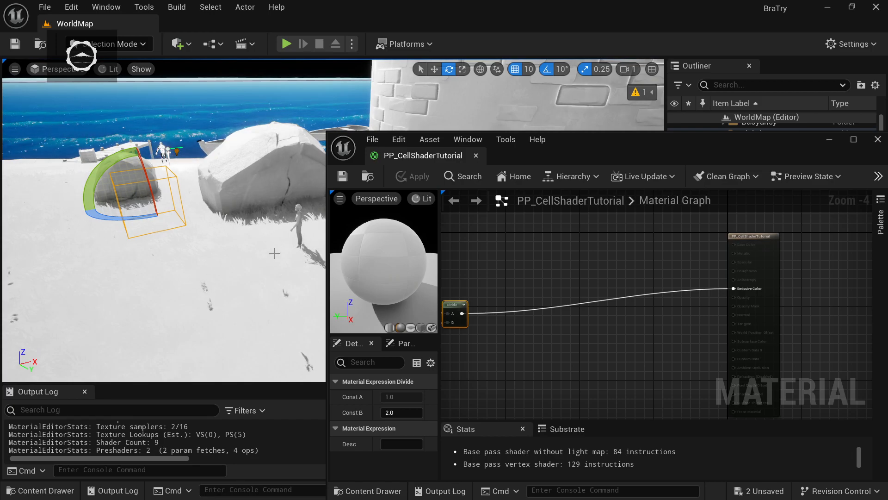
right_drag(680, 339, 679, 319)
scroll(576, 303, down, 1)
right_drag(539, 301, 704, 301)
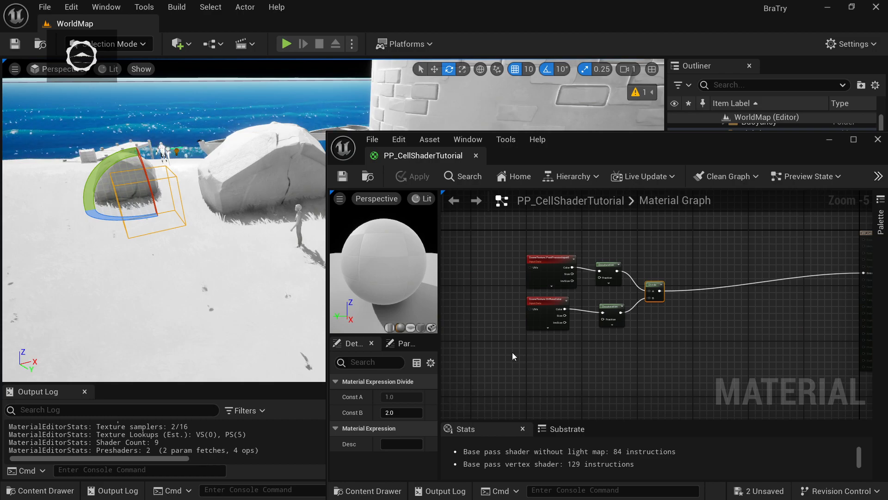
mouse_move(185, 254)
right_down()
mouse_move(171, 205)
mouse_move(172, 237)
mouse_move(149, 253)
mouse_move(181, 247)
mouse_move(172, 194)
mouse_move(168, 249)
mouse_move(151, 250)
mouse_move(171, 243)
right_up()
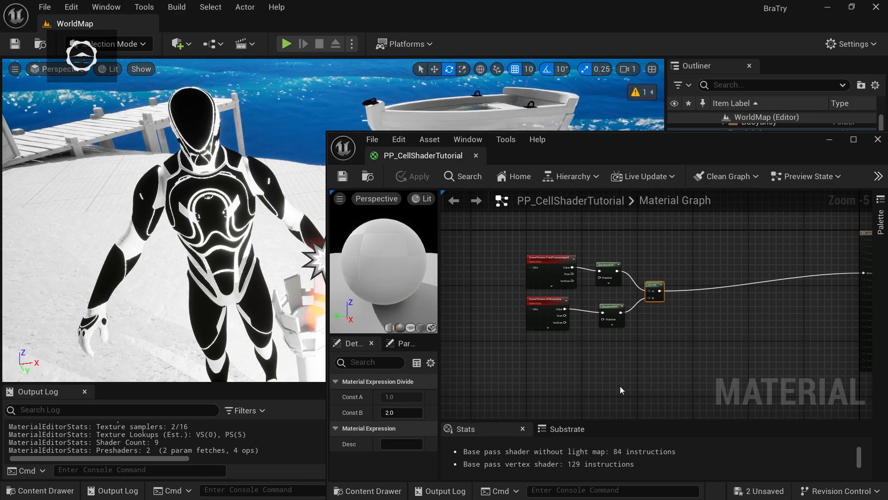
Collapse the DiffuseColor SceneTexture node into a material function saved as PP_CellShaderTutorial_PegaLuz in PPCelShader/Core, and realign its node under PostProcessInput0
scroll(620, 362, up, 1)
click(527, 284)
drag(526, 282, 520, 282)
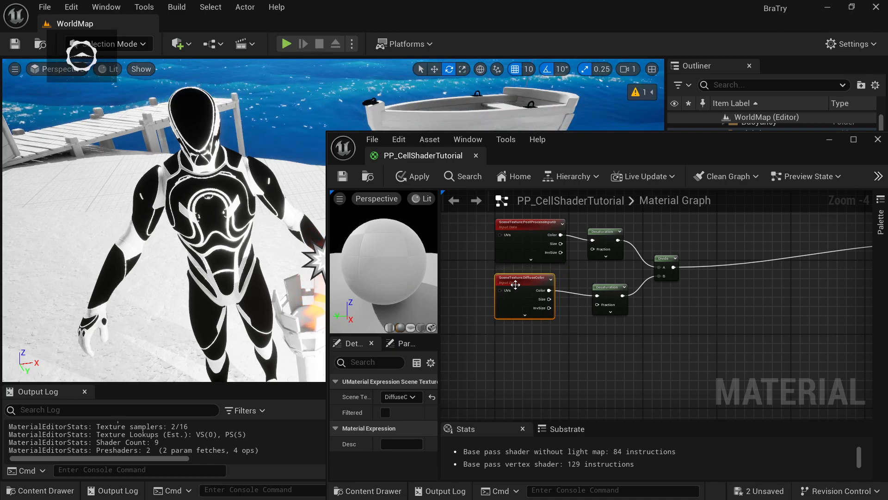
right_click(515, 285)
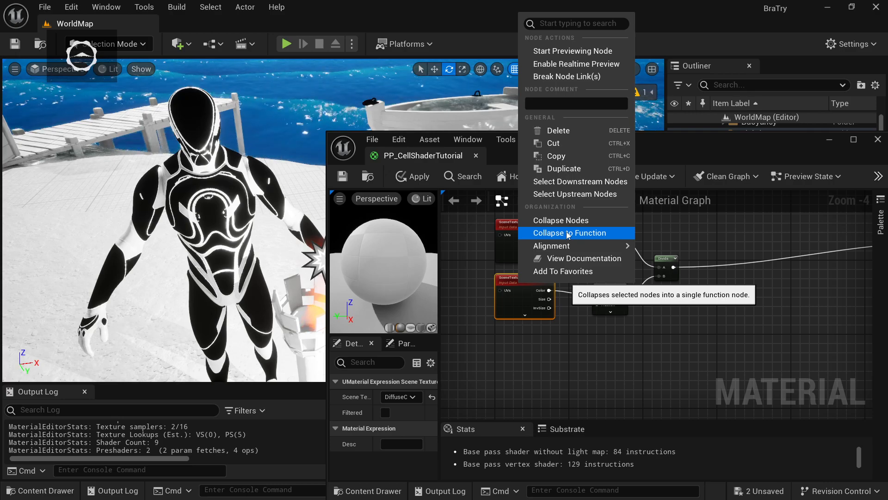
click(584, 235)
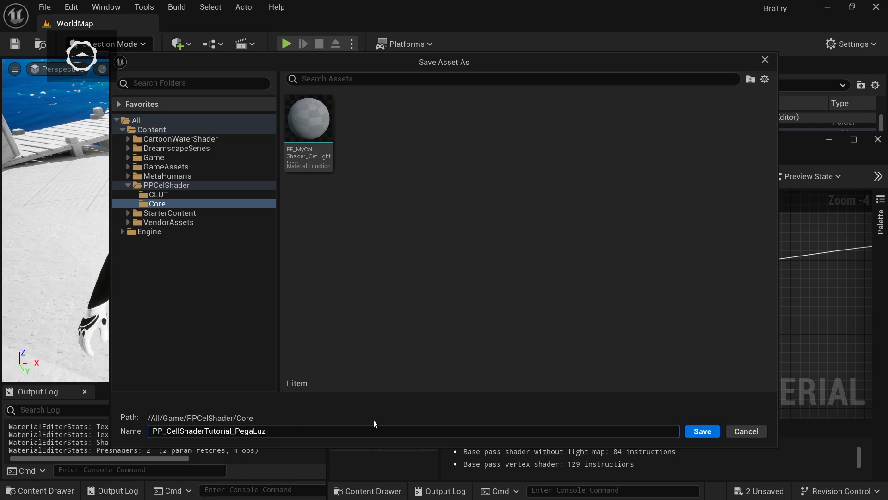
click(703, 433)
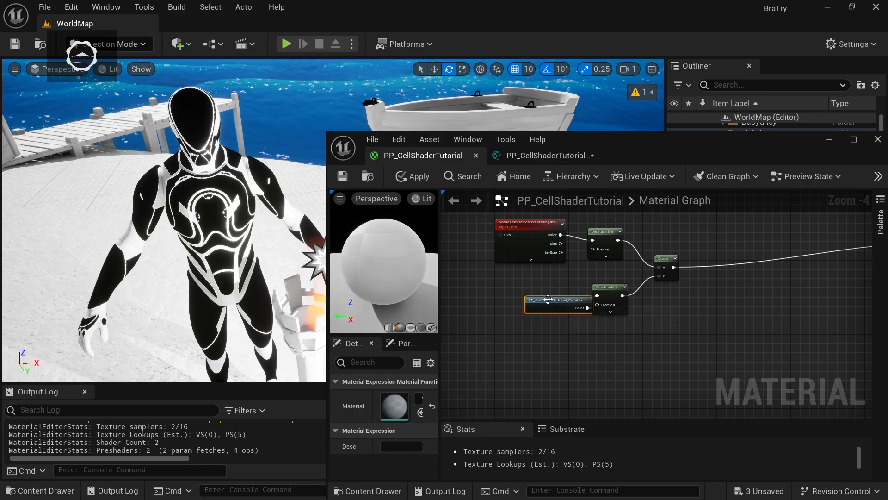
drag(528, 303, 514, 293)
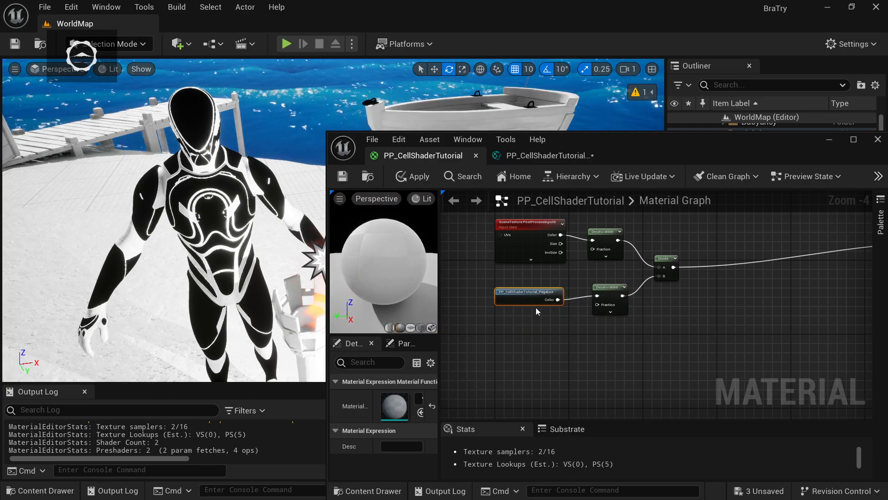
Look inside the PegaLuz function, return to the main material graph, and inspect the lighting on the character
double_click(538, 293)
right_drag(535, 323, 466, 311)
click(443, 160)
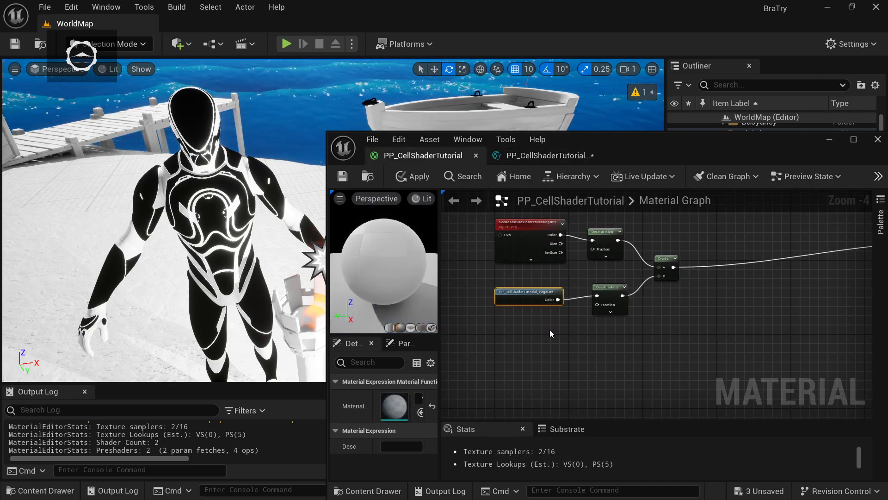
right_drag(205, 279, 243, 303)
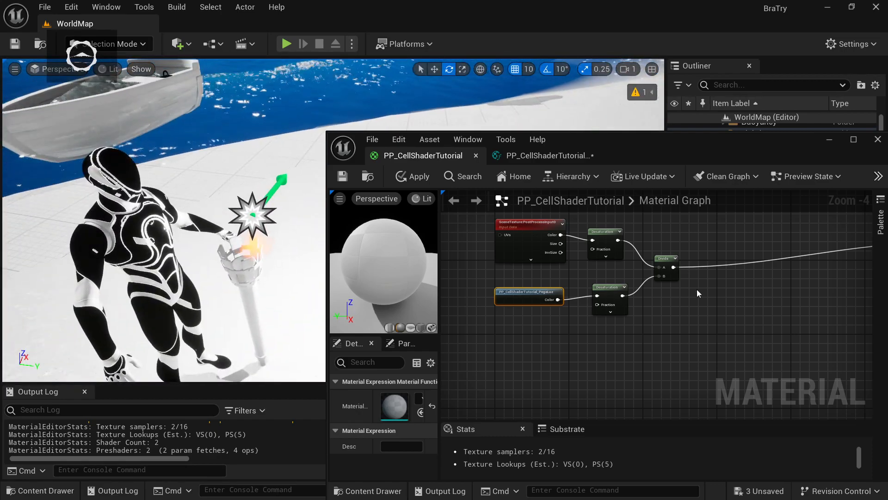
right_drag(593, 303, 547, 323)
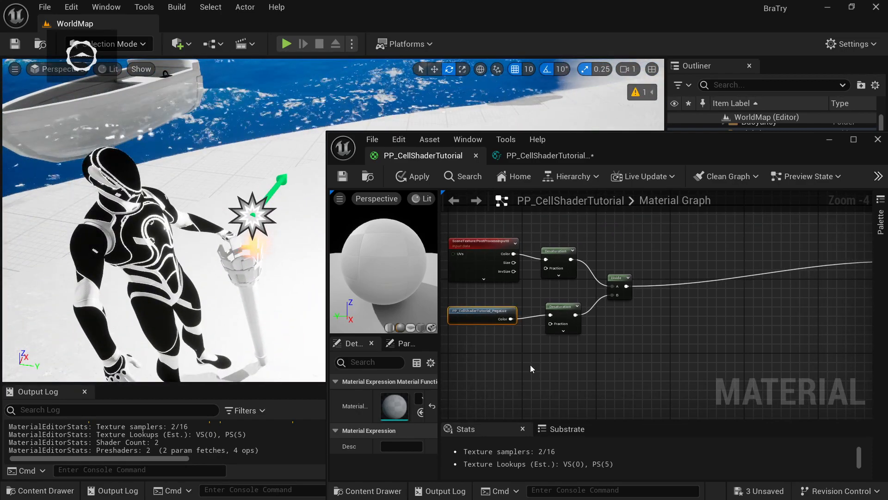
right_drag(579, 363, 544, 361)
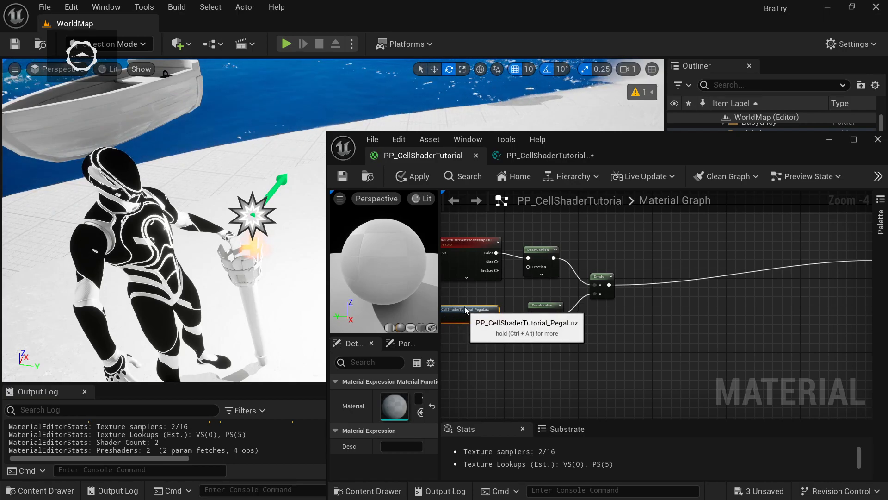
Reposition the PegaLuz function node and its Desaturation node closer together in the lower row of the graph
drag(463, 310, 465, 307)
right_drag(267, 302, 312, 266)
right_drag(620, 348, 582, 340)
click(565, 278)
scroll(540, 368, down, 2)
right_drag(495, 376, 496, 367)
scroll(495, 366, up, 2)
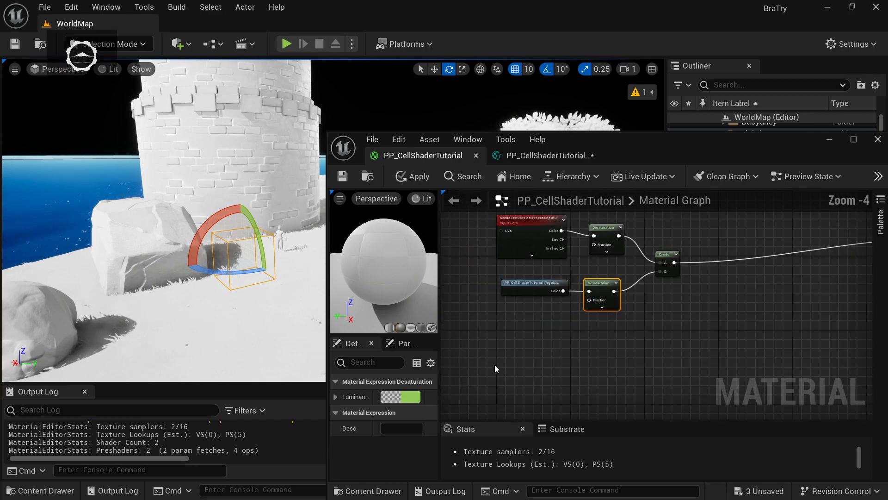
Group the two input nodes, both Desaturation nodes and the Divide node in a comment titled "Medição da Luz"
scroll(480, 340, down, 1)
drag(481, 340, 662, 226)
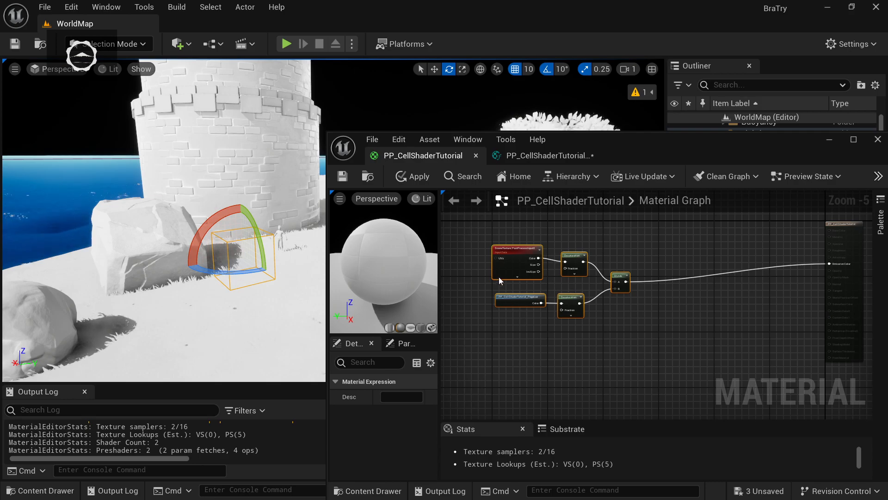
right_click(506, 256)
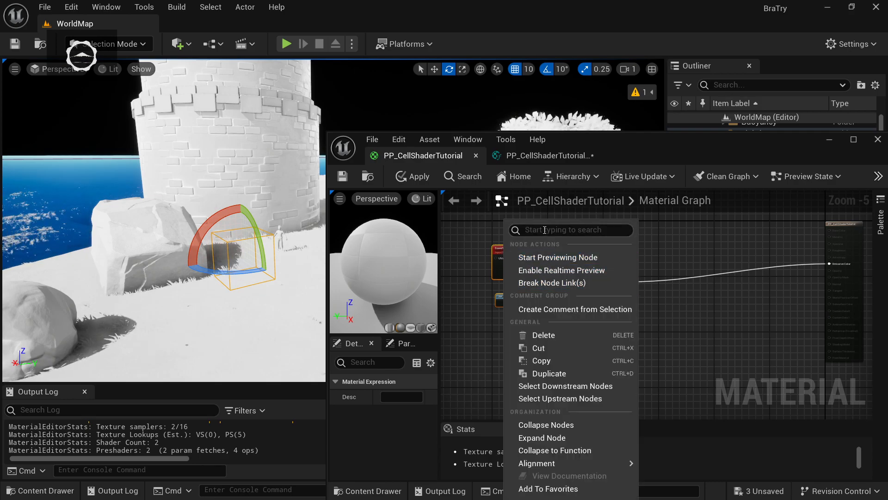
text(ent)
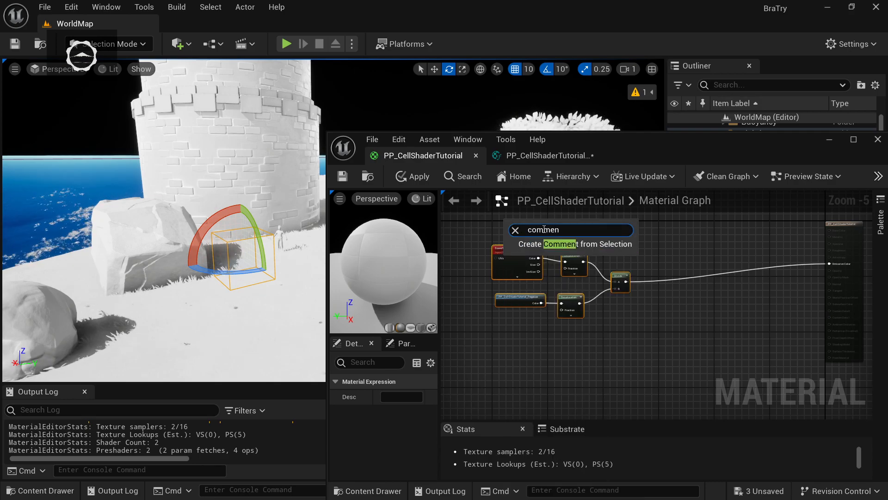
click(543, 246)
text(Medição da Luz)
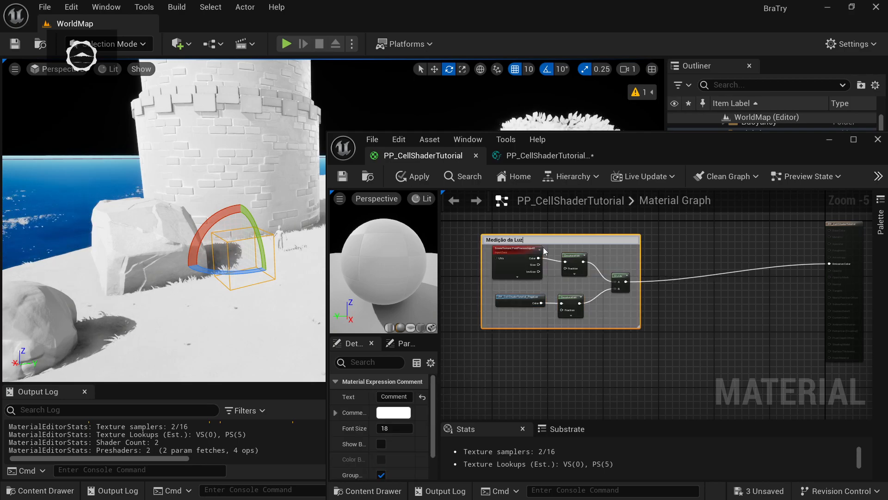
click(646, 389)
Move the "Medição da Luz" comment farther from the output node and align the lower Desaturation node under the upper one
drag(592, 237, 565, 224)
mouse_move(637, 334)
right_down()
mouse_move(665, 339)
mouse_move(581, 332)
mouse_move(631, 346)
right_up()
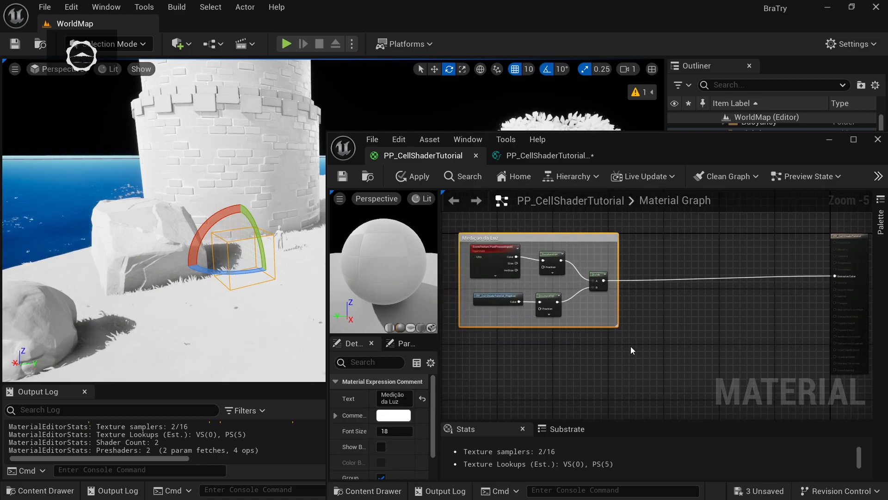
click(550, 297)
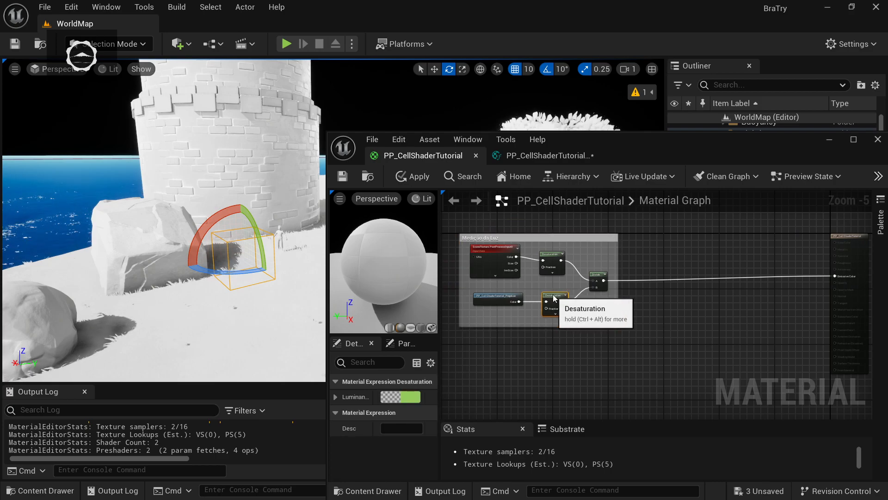
click(685, 330)
Add an If node with the Divide result as its A input and place it between the comment group and the output node
right_drag(689, 330, 602, 325)
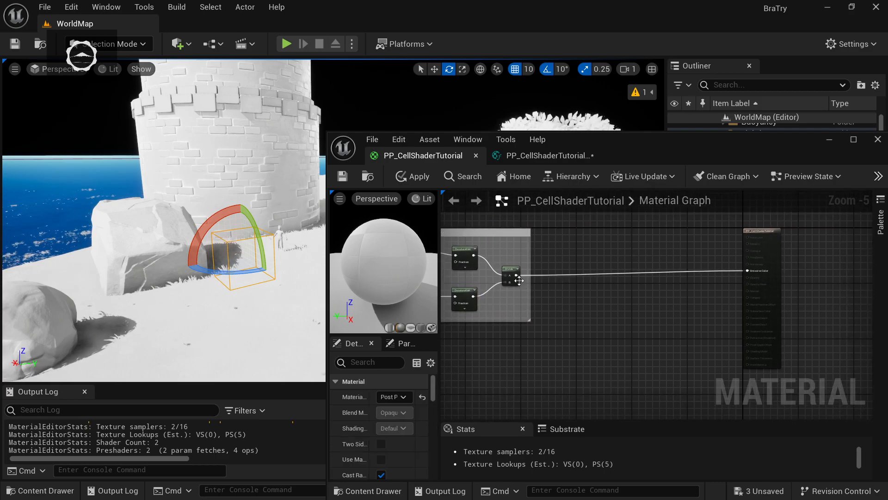
drag(517, 273, 584, 241)
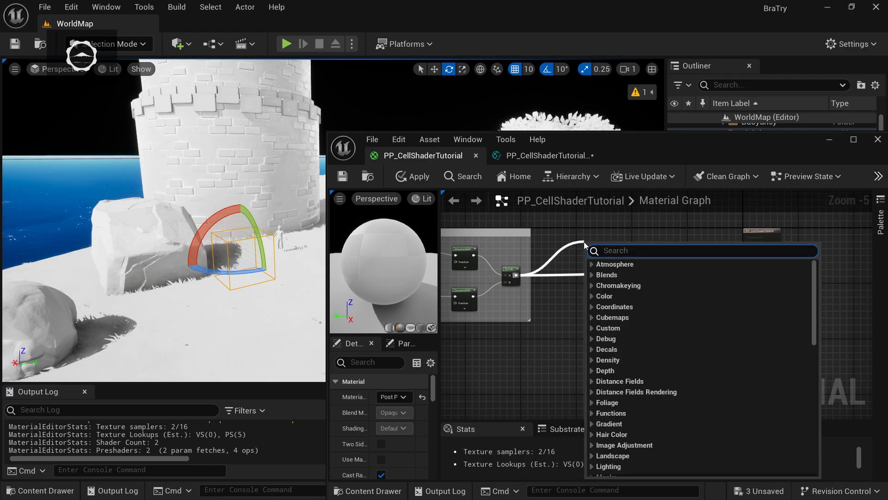
text(if)
click(603, 337)
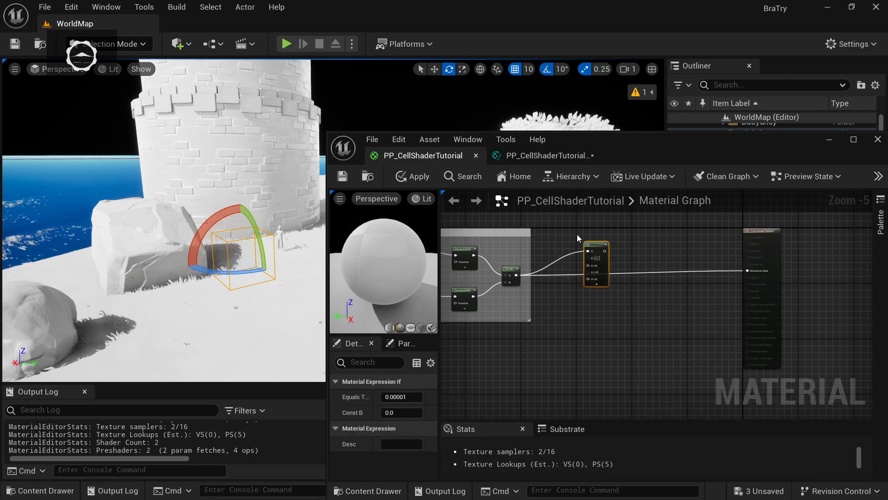
drag(598, 248, 620, 248)
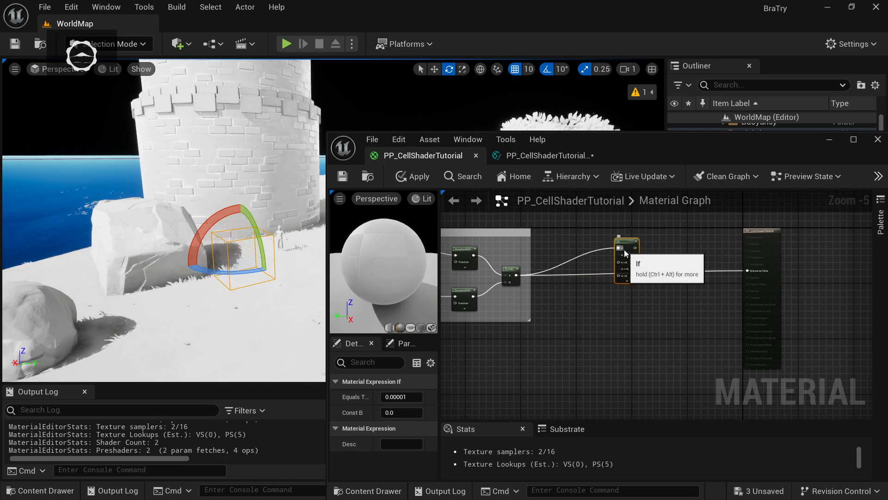
Add a Constant node with value 8 to the If node's B input and place it between the comment and the If node
scroll(602, 263, up, 2)
drag(668, 229, 642, 260)
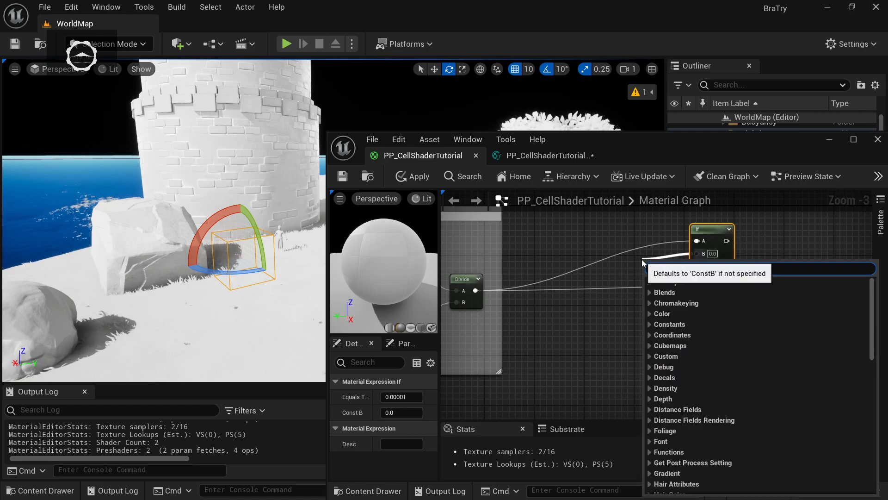
text(constant)
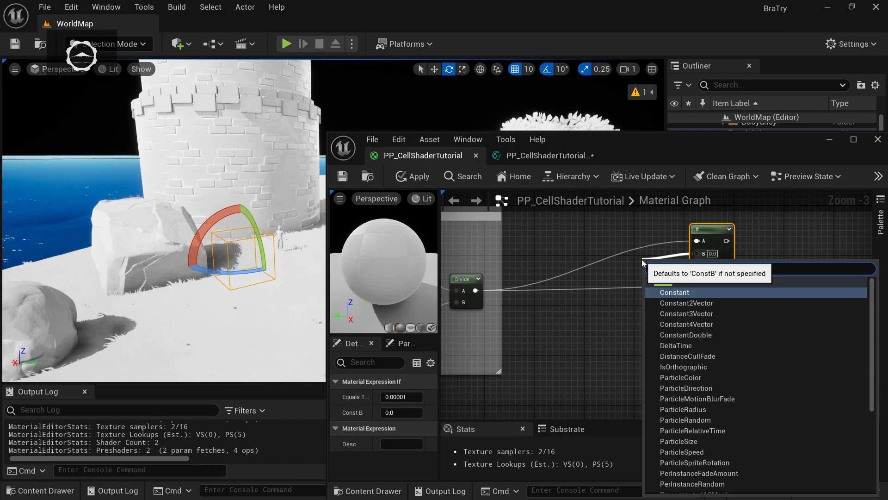
key(Return)
drag(642, 259, 591, 251)
click(615, 267)
text(8)
key(Return)
drag(601, 260, 582, 254)
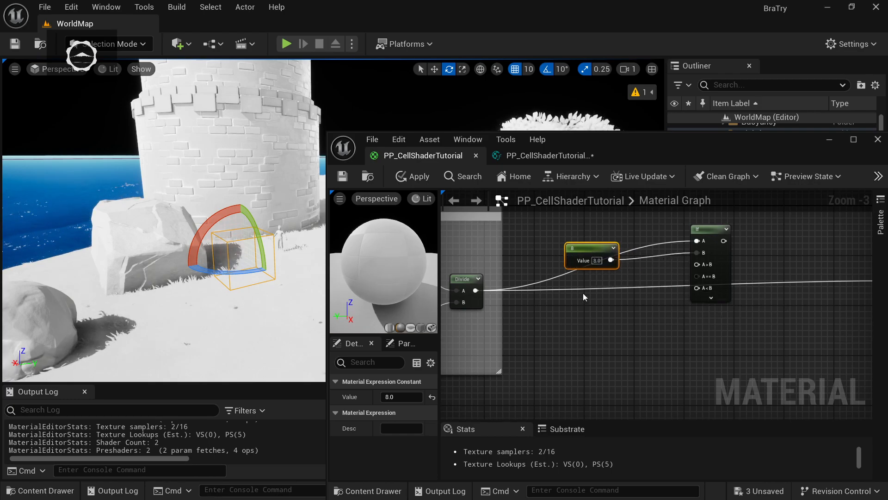
Convert the constant feeding the If node's B input to a parameter named "LimitedeLuzMaxima"
right_click(580, 250)
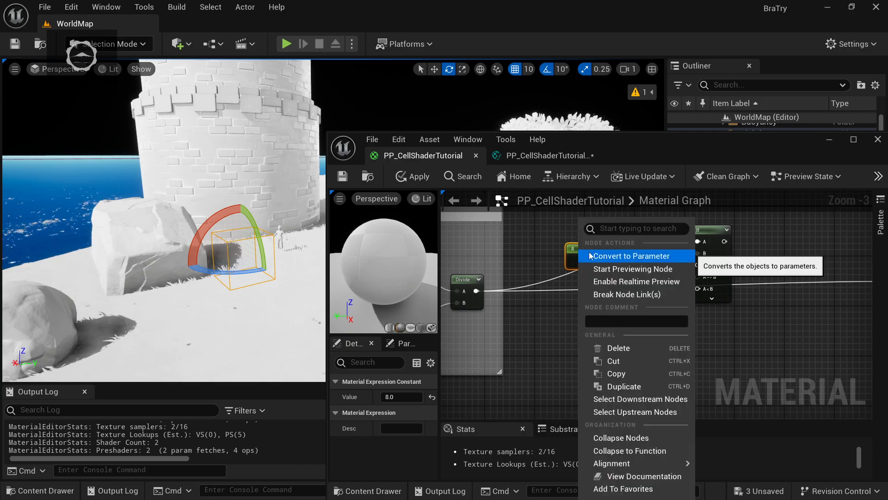
click(629, 254)
text(L)
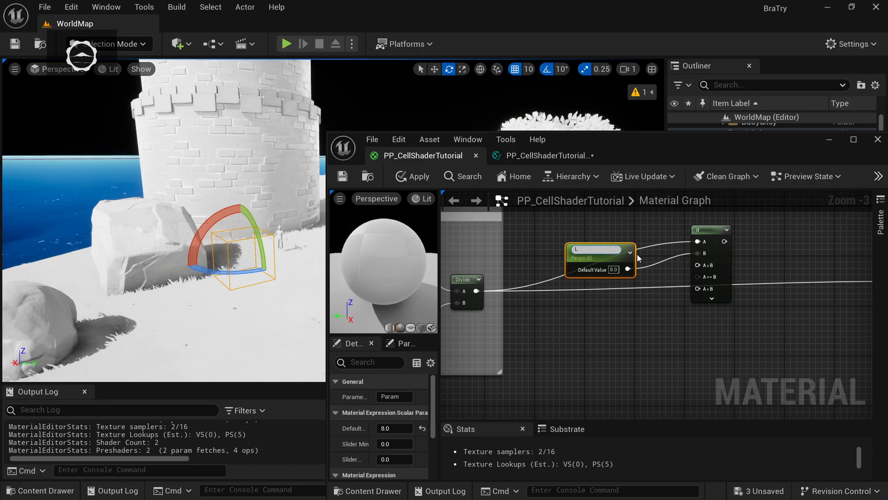
text(imiteParaLuzMaxima)
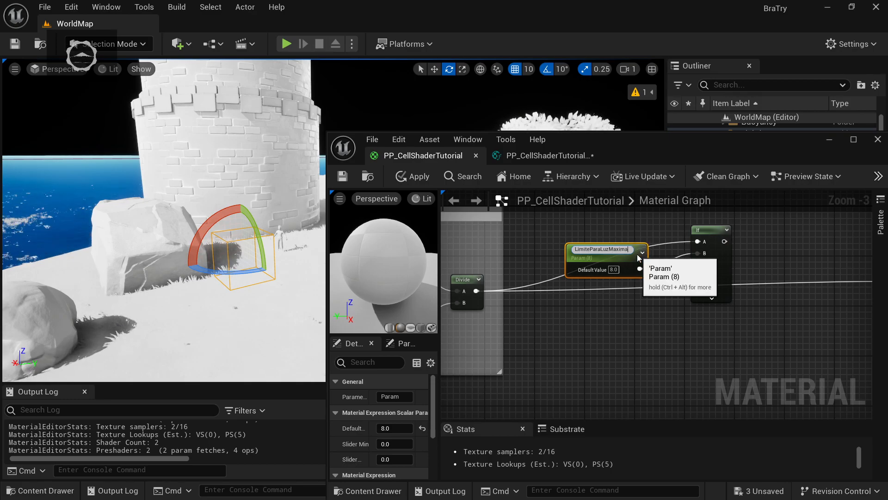
key(Return)
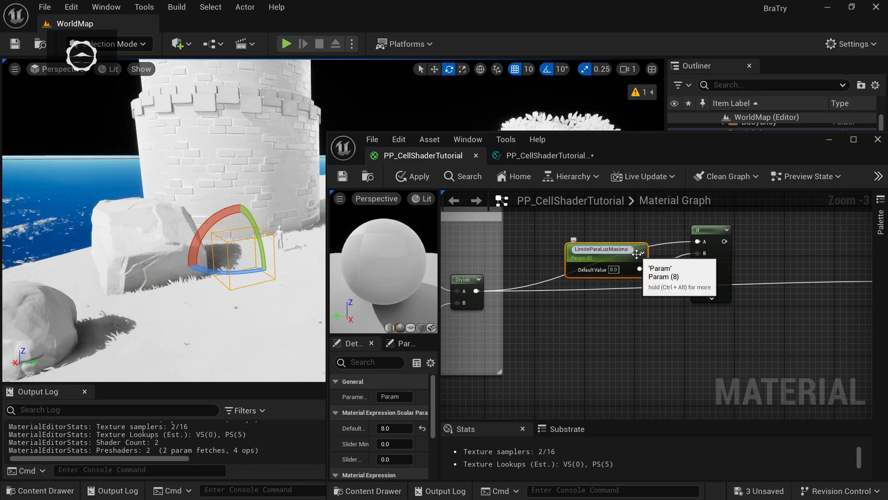
key(BackSpace)
key(BackSpace)
key(BackSpace)
key(BackSpace)
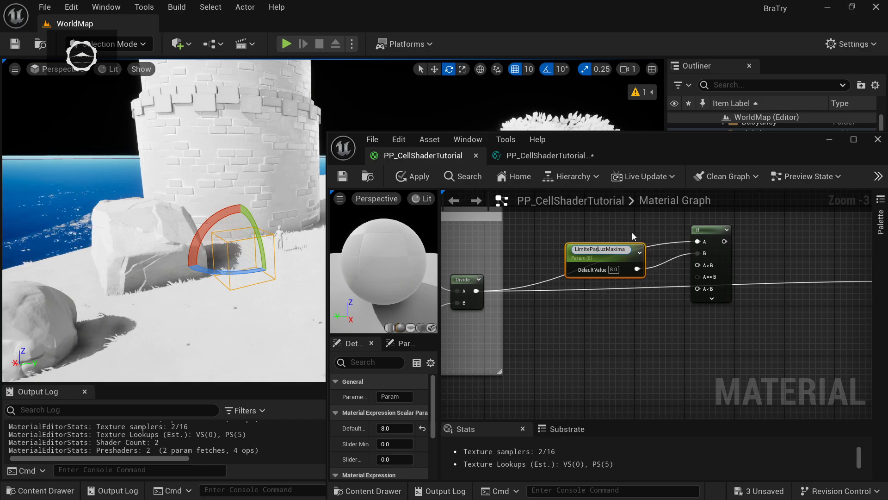
text(de)
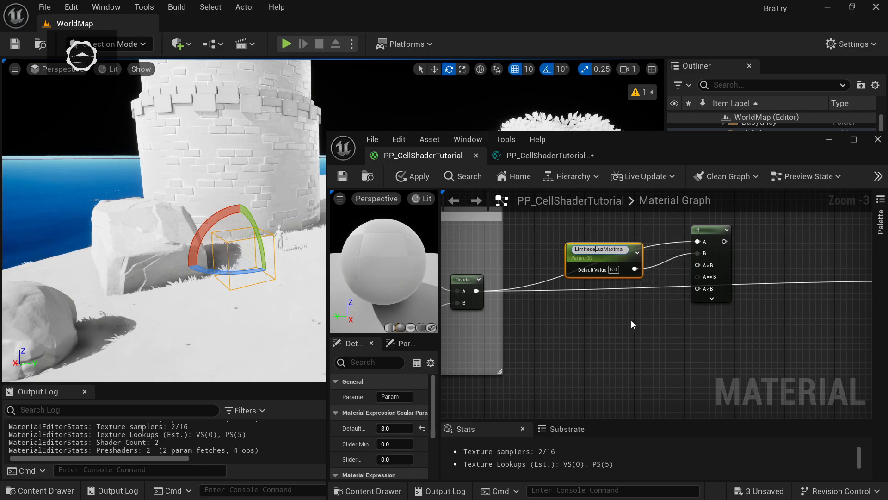
key(Return)
Reposition the LimitedeLuzMaxima parameter between the Divide node and the If node, slightly closer to the If node
mouse_move(588, 251)
mouse_down()
mouse_move(570, 221)
mouse_move(577, 258)
mouse_up()
right_drag(623, 329, 724, 344)
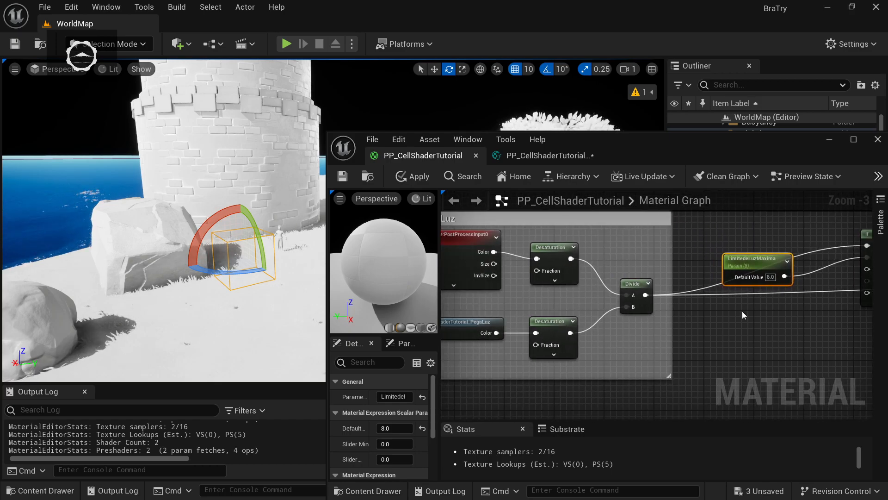
right_drag(723, 304, 561, 306)
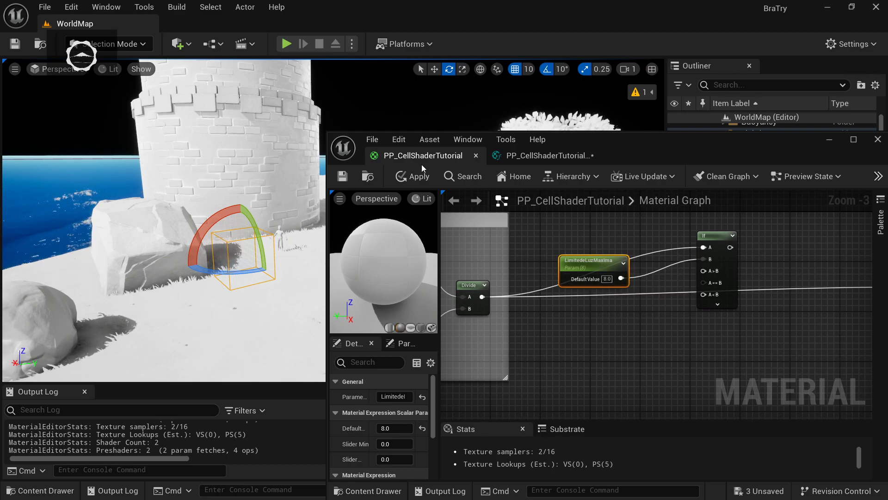
right_drag(629, 242, 596, 239)
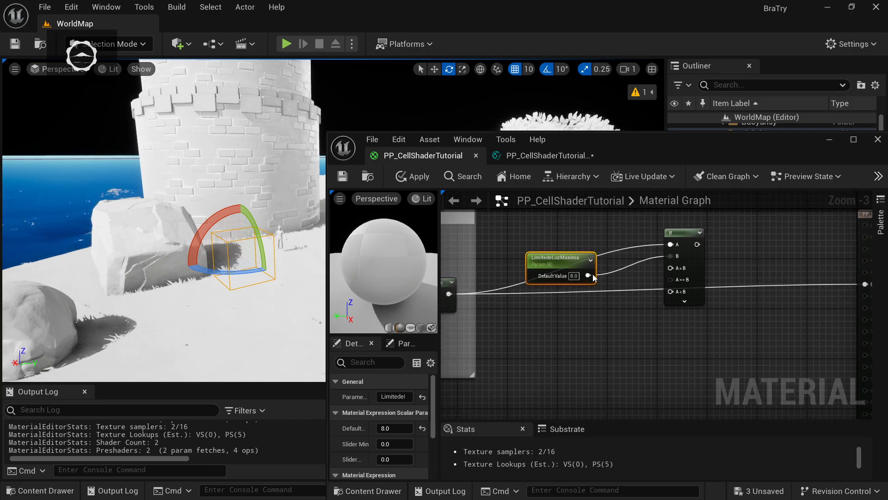
mouse_move(560, 265)
mouse_down()
mouse_move(582, 266)
mouse_move(574, 263)
mouse_up()
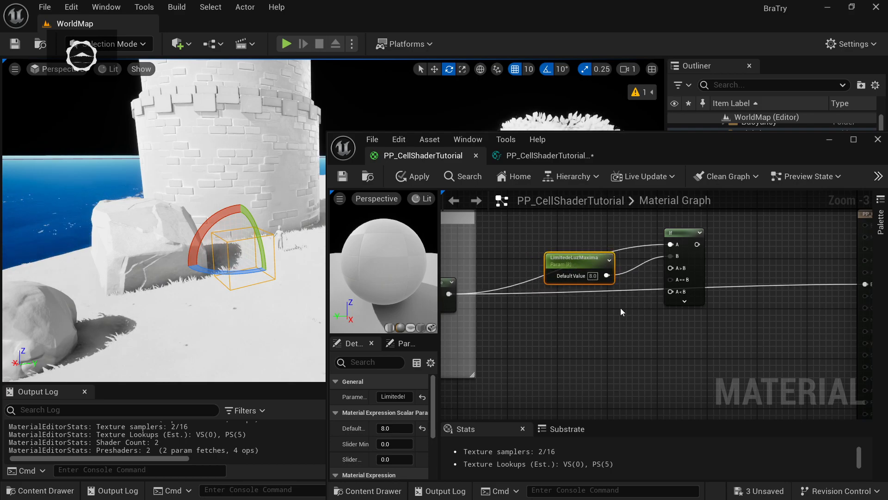
Add a Constant node with value 8 to the If node's A > B input and align it under the LimitedeLuzMaxima parameter
right_drag(632, 316, 676, 322)
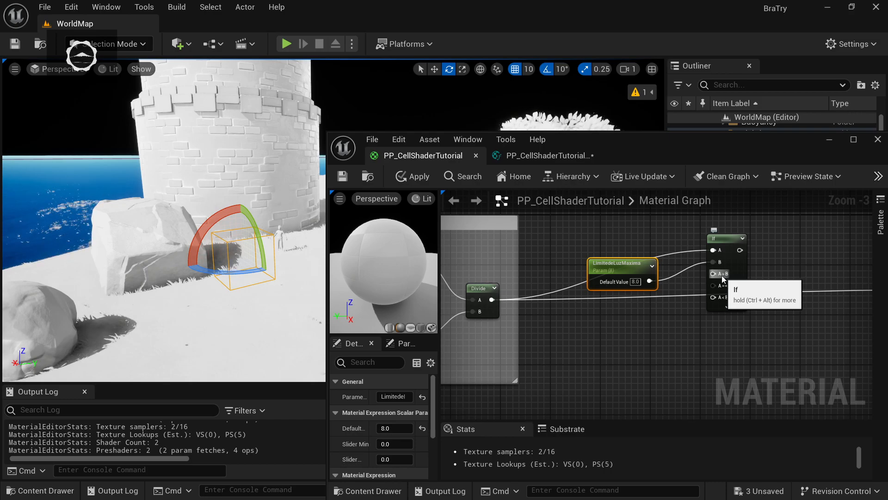
drag(722, 277, 624, 313)
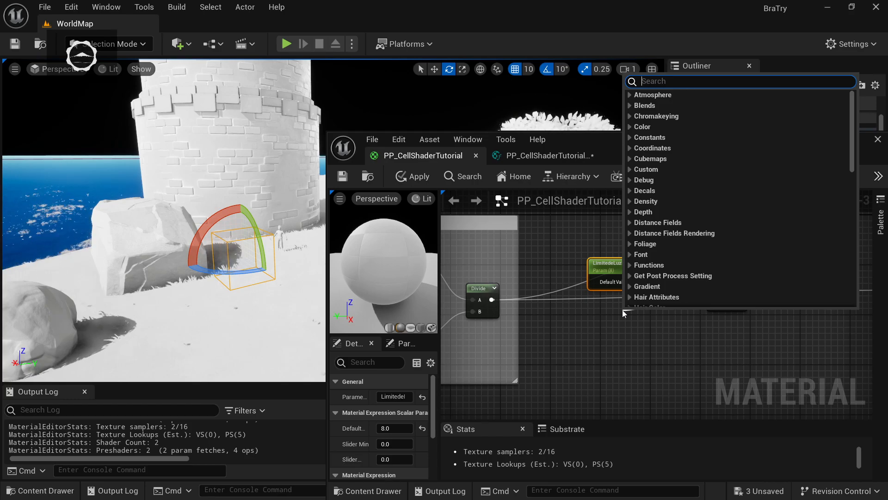
text(const)
key(Return)
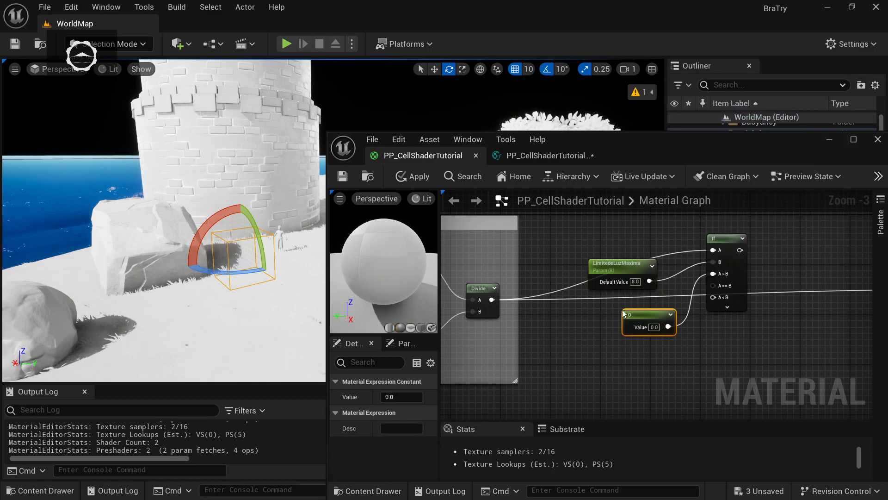
drag(644, 318, 612, 307)
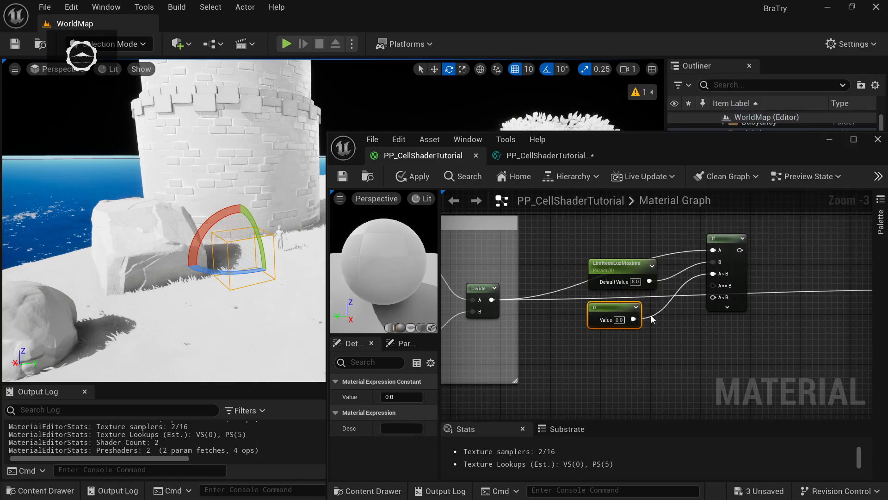
click(619, 319)
text(8)
click(702, 349)
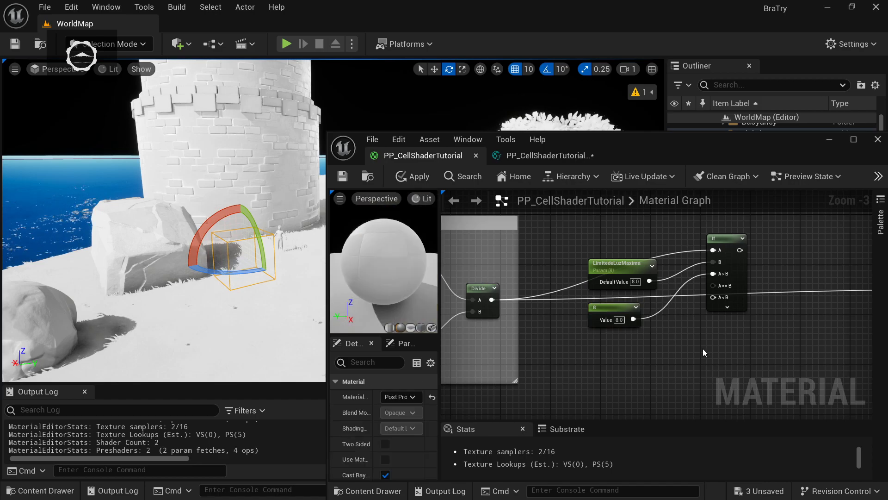
Connect the constant of 8 to the If node's A == B input as well
click(611, 309)
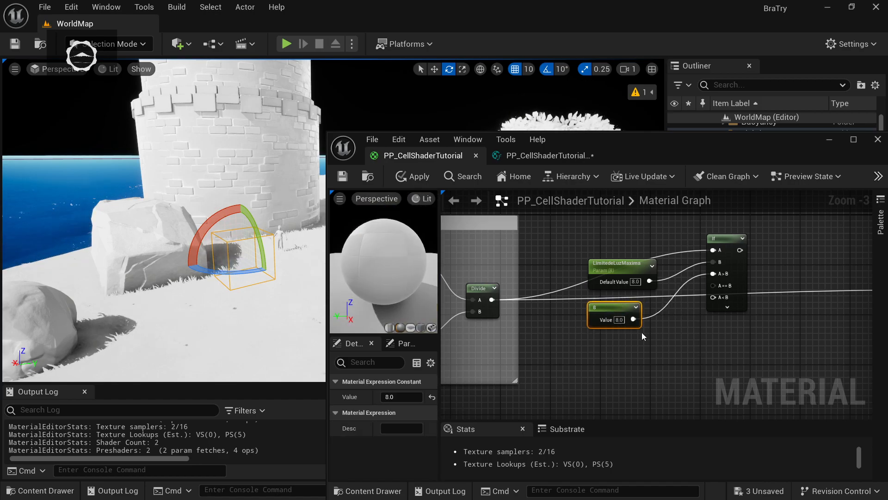
right_click(605, 309)
click(617, 330)
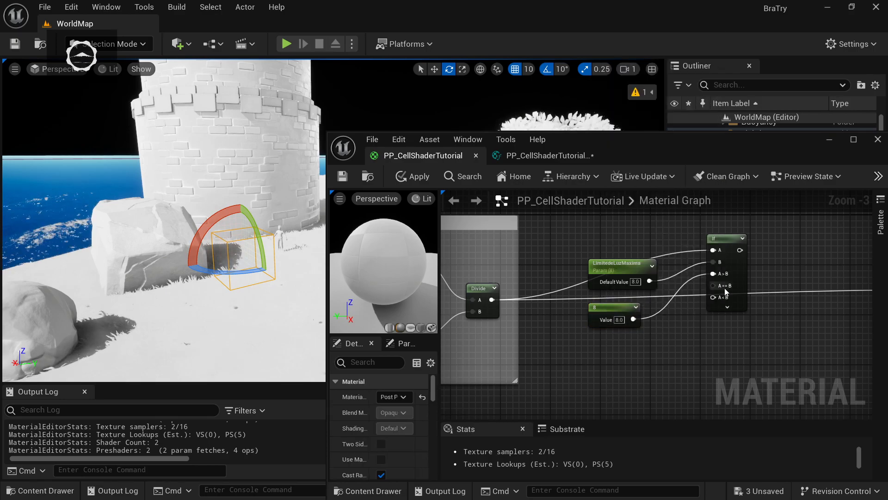
drag(633, 320, 717, 287)
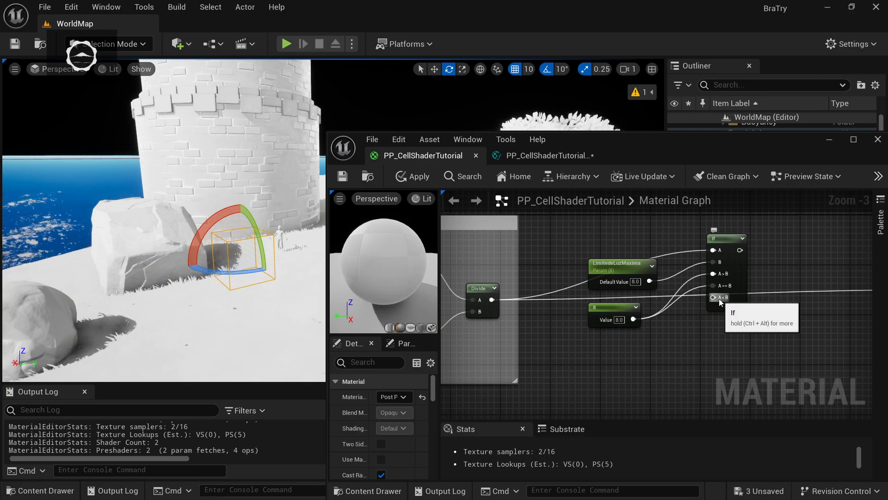
Add a Multiply node fed by the PegaLuz function's Color output, outside the "Medição da Luz" comment
right_drag(595, 342, 720, 312)
scroll(720, 312, down, 1)
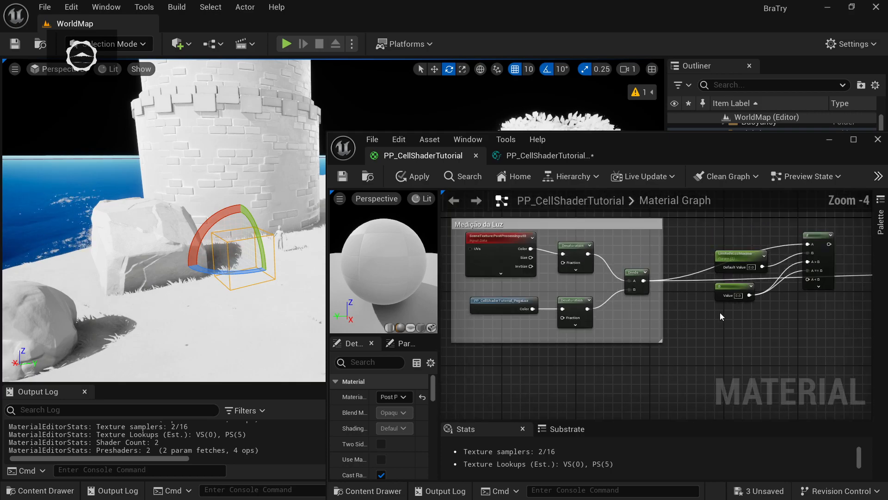
scroll(720, 312, up, 1)
drag(465, 309, 710, 311)
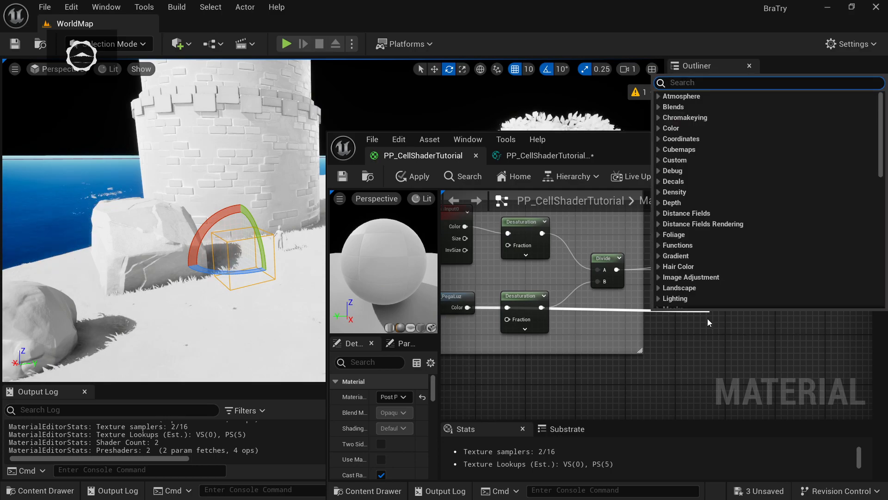
text(mult)
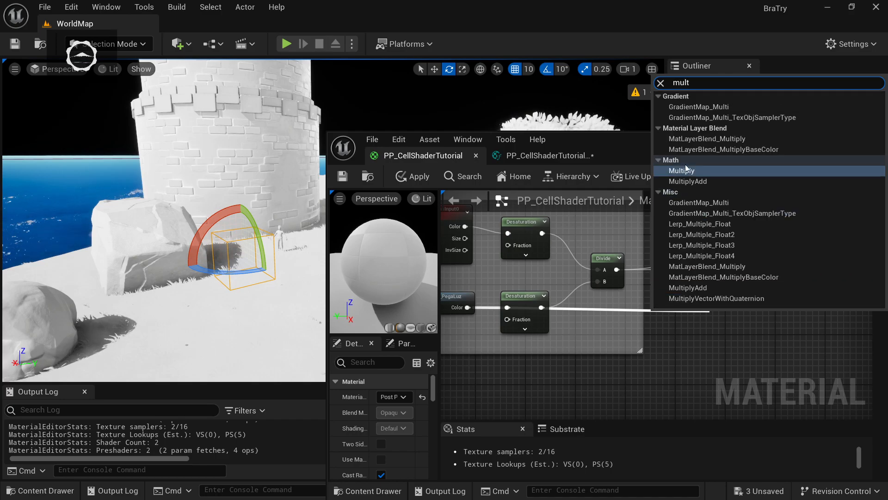
click(690, 171)
right_drag(768, 334, 622, 318)
Add a Constant node to the Multiply node's B input and space the two nodes apart below the constant of 8
mouse_move(573, 304)
mouse_down()
mouse_move(609, 298)
mouse_move(569, 318)
mouse_up()
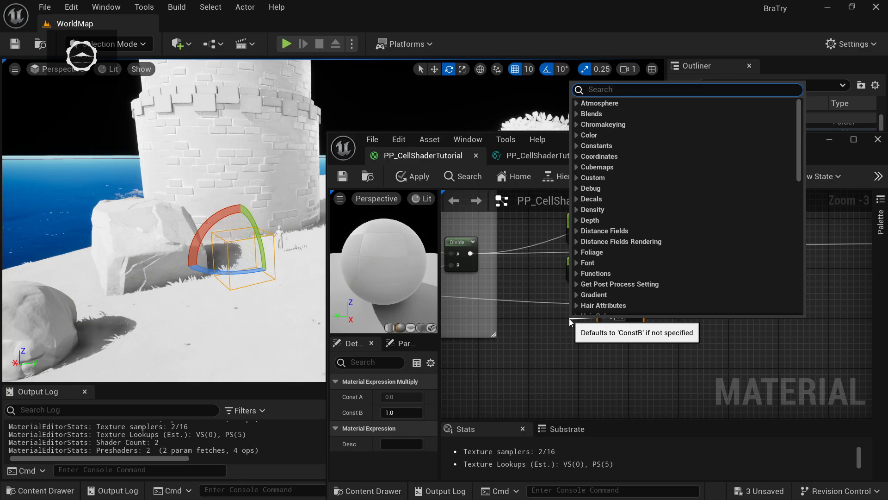
text(const)
key(Return)
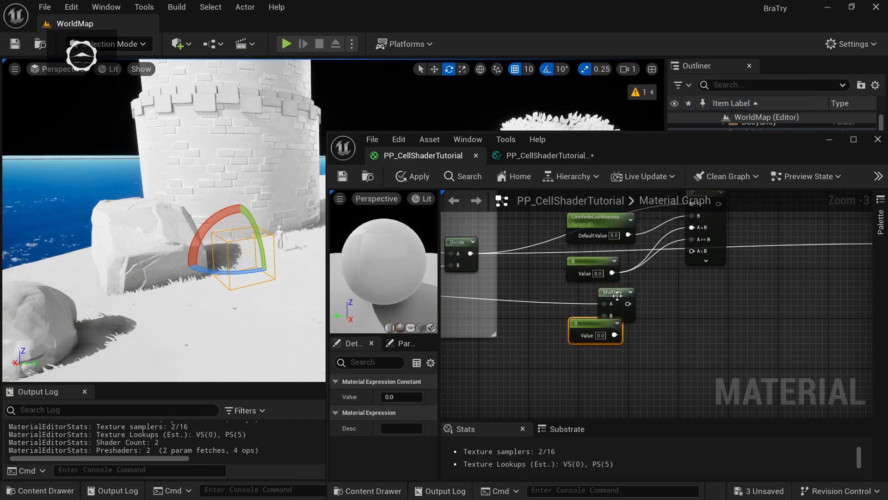
drag(618, 292, 667, 292)
mouse_move(594, 324)
mouse_down()
mouse_move(579, 312)
mouse_move(588, 313)
mouse_up()
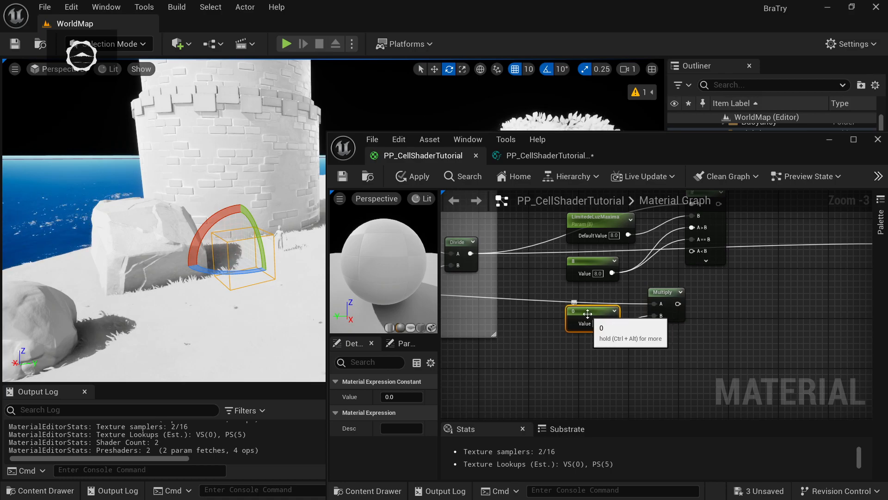
Convert the Multiply node's constant to a parameter named "FatordeLuzMaxima" and connect the Multiply result to the If node's A < B input
right_click(626, 290)
click(590, 312)
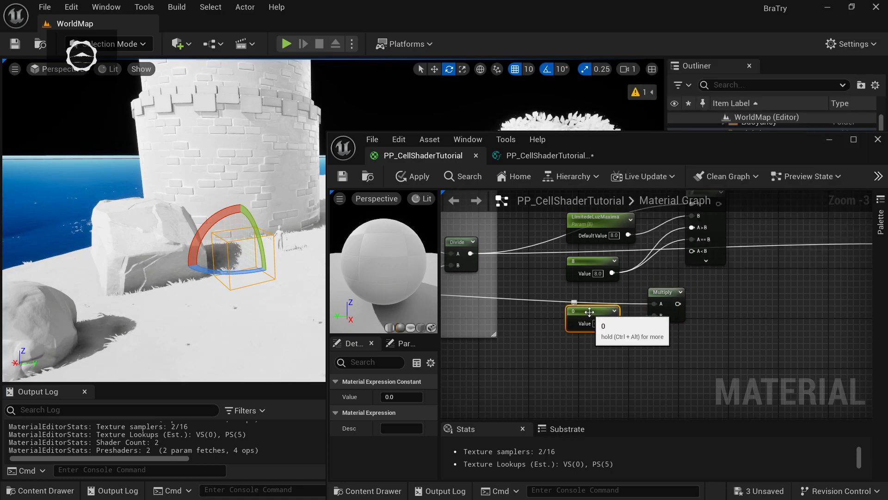
right_click(589, 312)
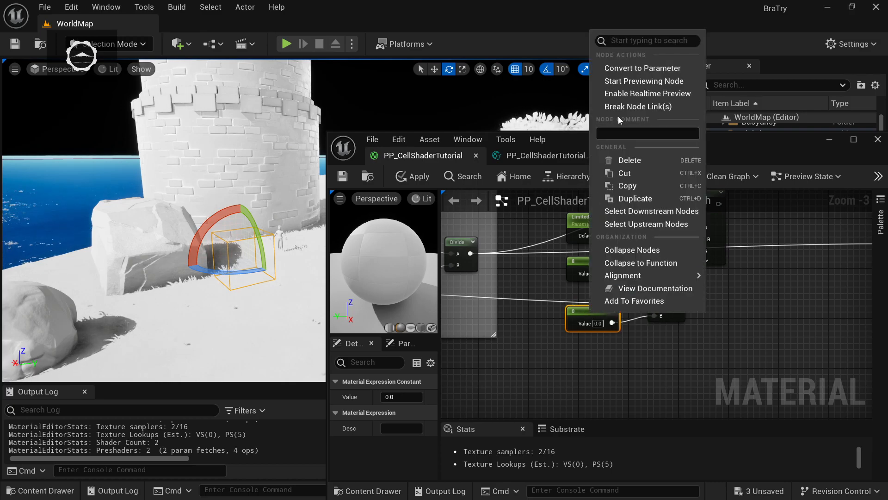
click(631, 69)
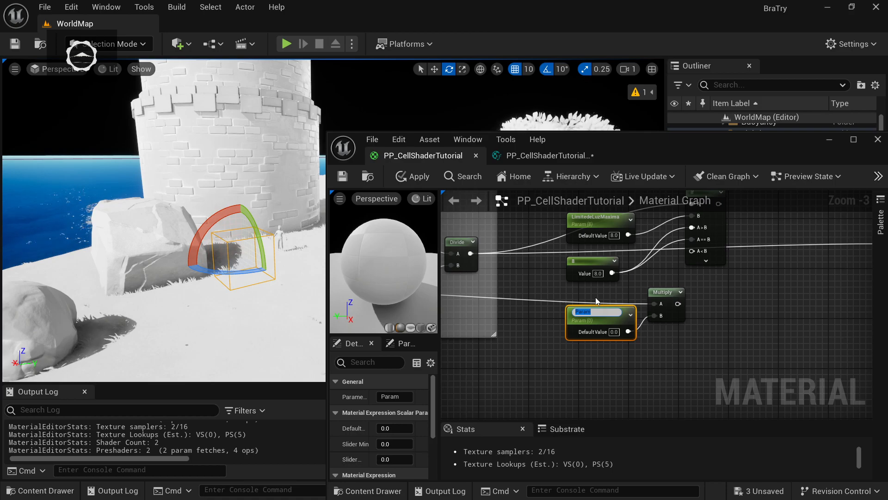
text(FatordeLuzMaxima)
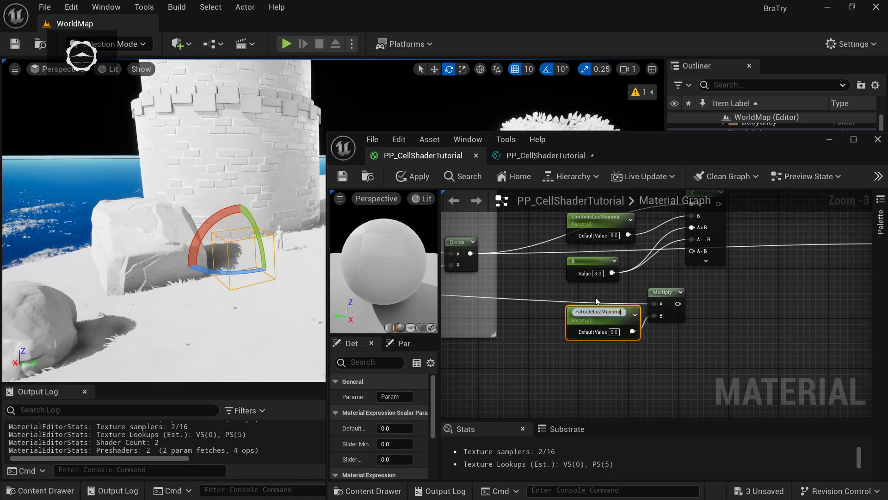
key(Return)
right_drag(701, 284, 674, 299)
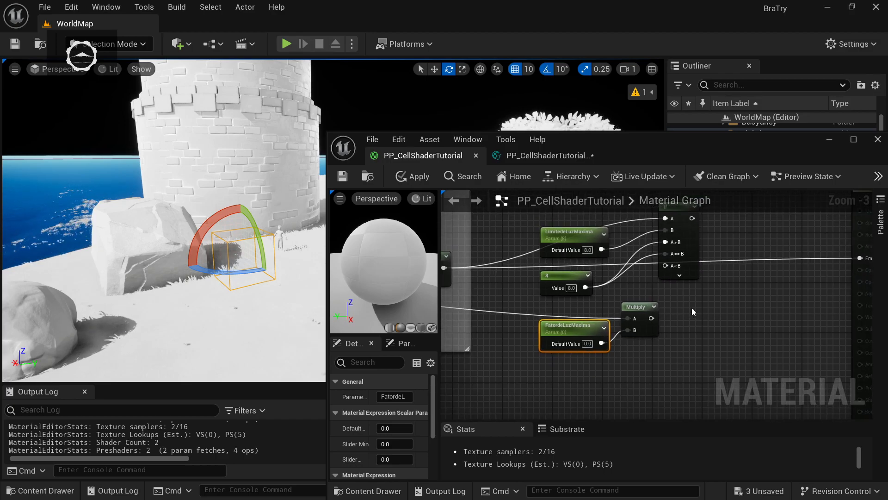
drag(652, 318, 665, 266)
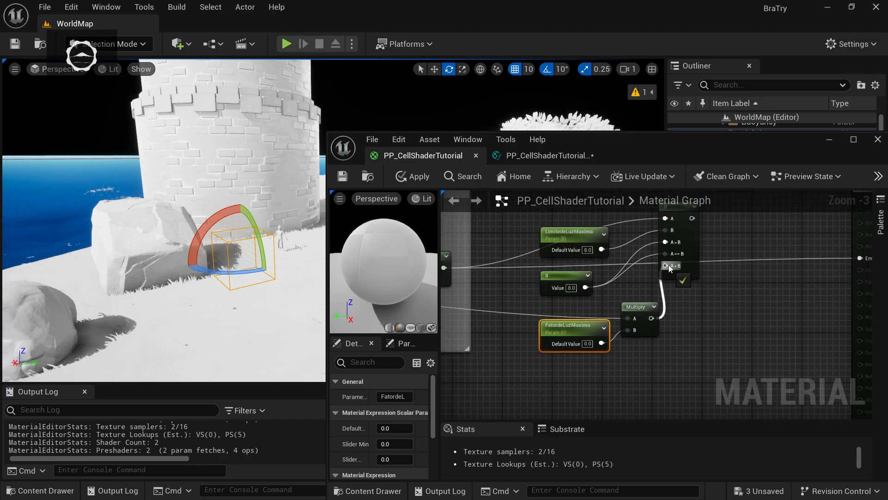
Connect the If node's output to the material's Emissive Color, save the material and inspect the result in the level
drag(548, 354, 631, 310)
scroll(631, 309, down, 1)
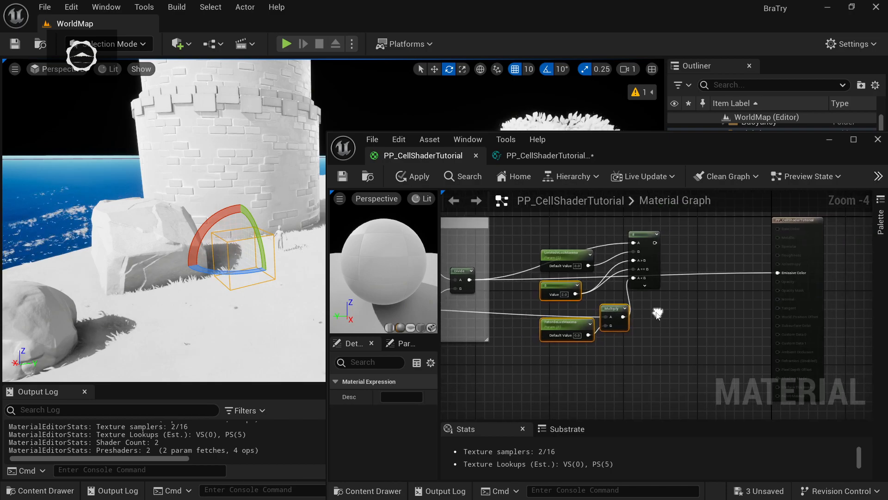
drag(515, 364, 692, 272)
right_drag(691, 284, 640, 251)
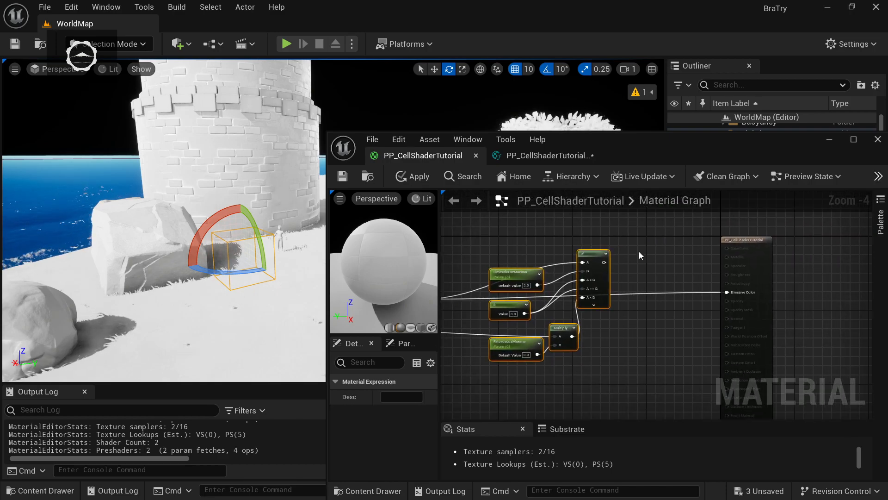
click(639, 251)
drag(605, 263, 726, 292)
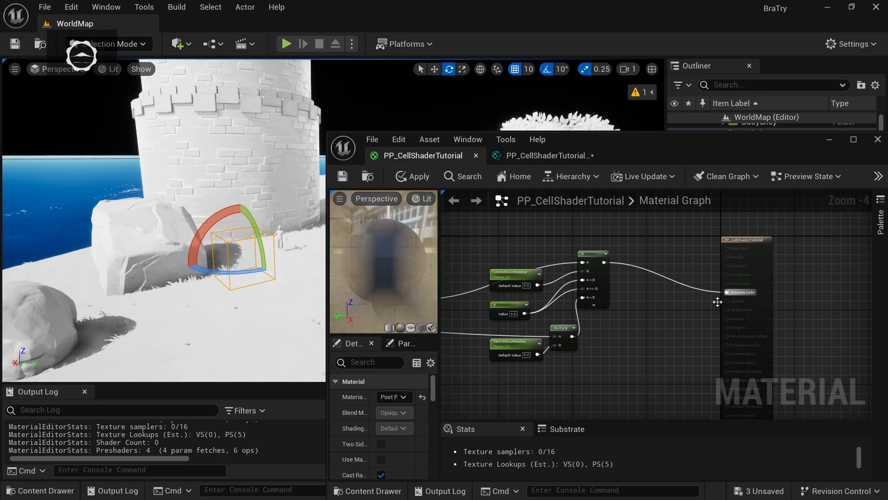
click(343, 178)
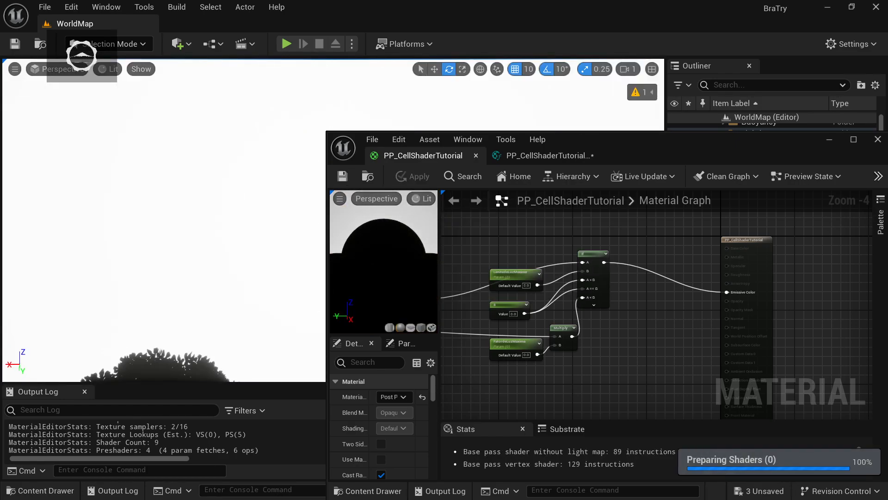
right_drag(176, 204, 129, 277)
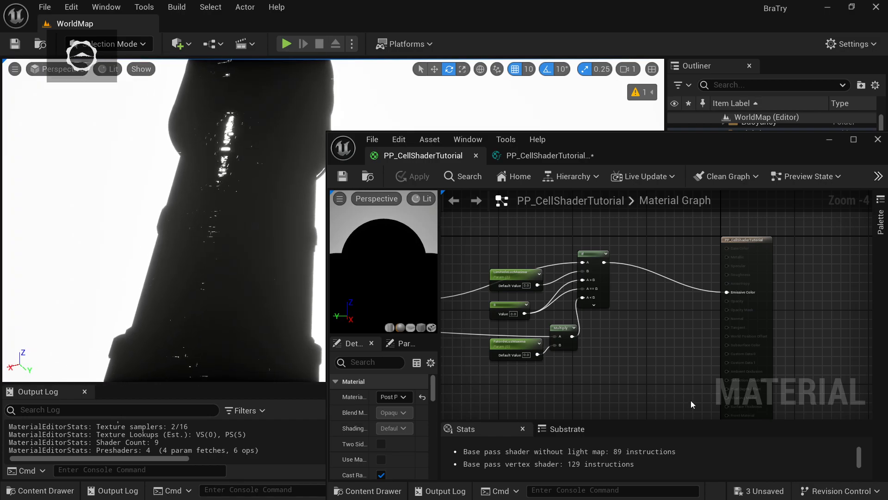
Set the FatordeLuzMaxima parameter's default value to 5 and inspect the updated shading on the tower
right_drag(686, 402, 656, 320)
scroll(657, 287, up, 1)
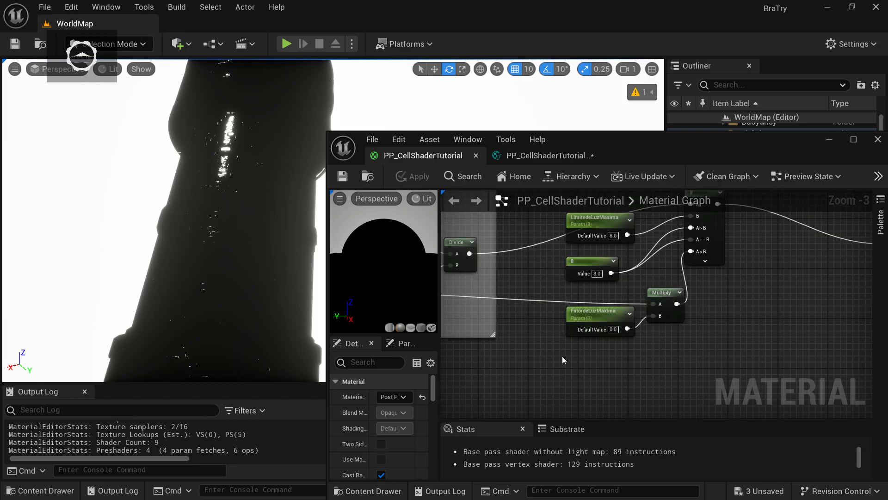
right_drag(733, 334, 717, 365)
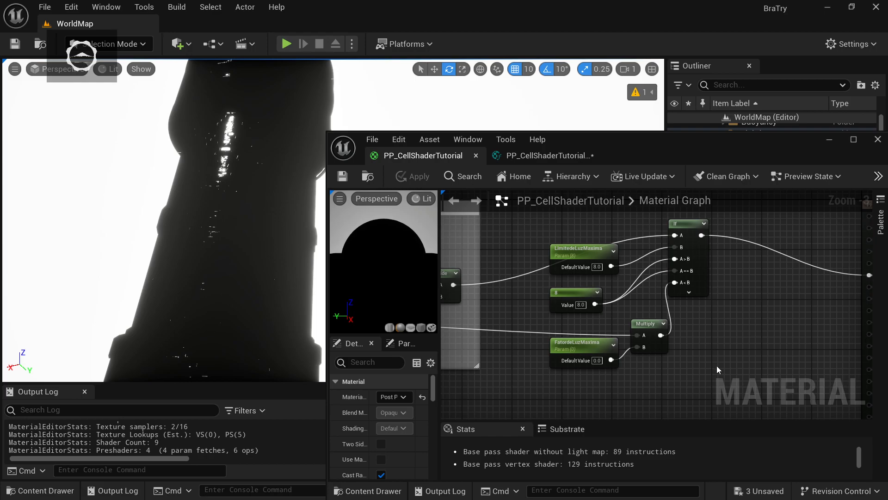
click(597, 361)
key(Delete)
key(Delete)
text(5)
key(Return)
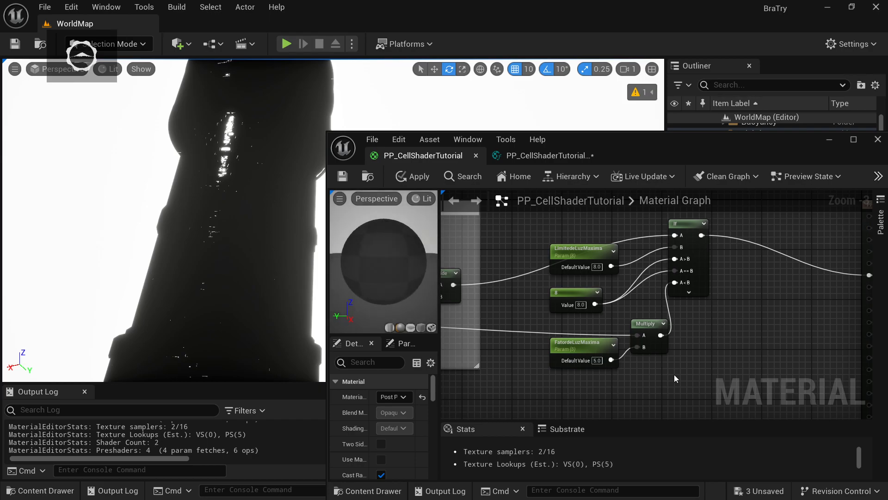
right_drag(301, 213, 276, 225)
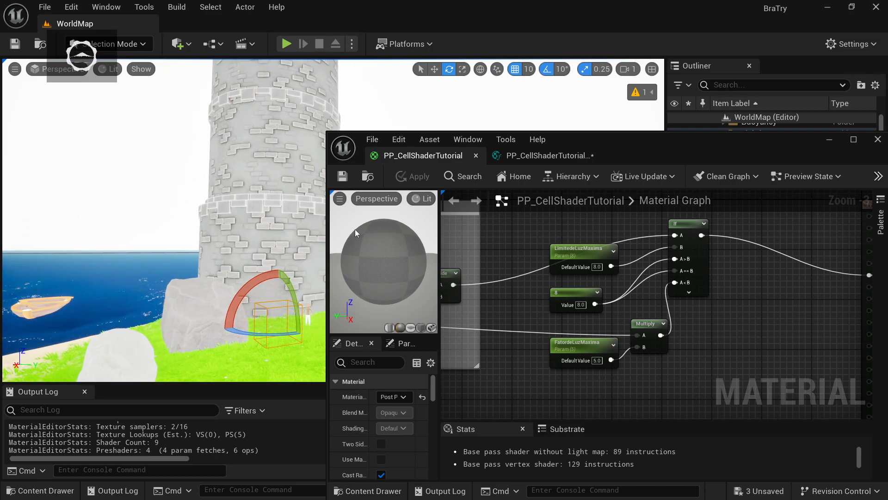
Duplicate the If, Multiply, constant and two light parameter nodes and place the copies below the originals
scroll(728, 298, down, 2)
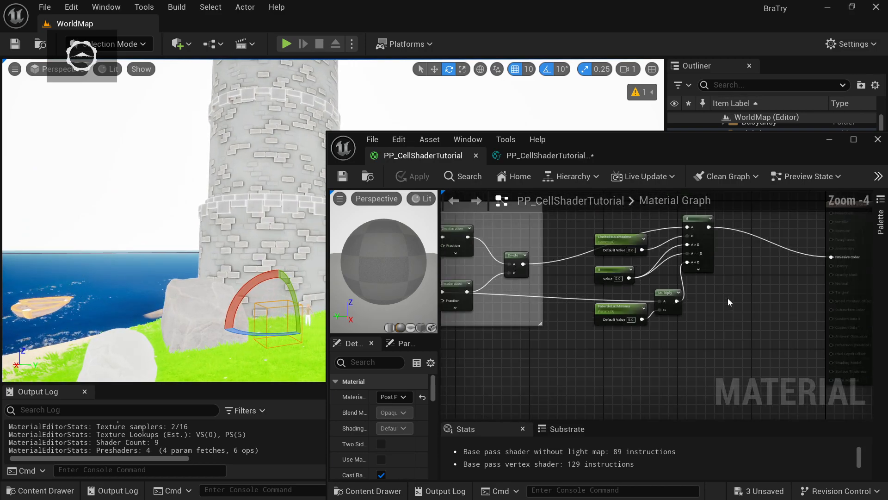
drag(571, 363, 740, 226)
right_drag(711, 307, 713, 323)
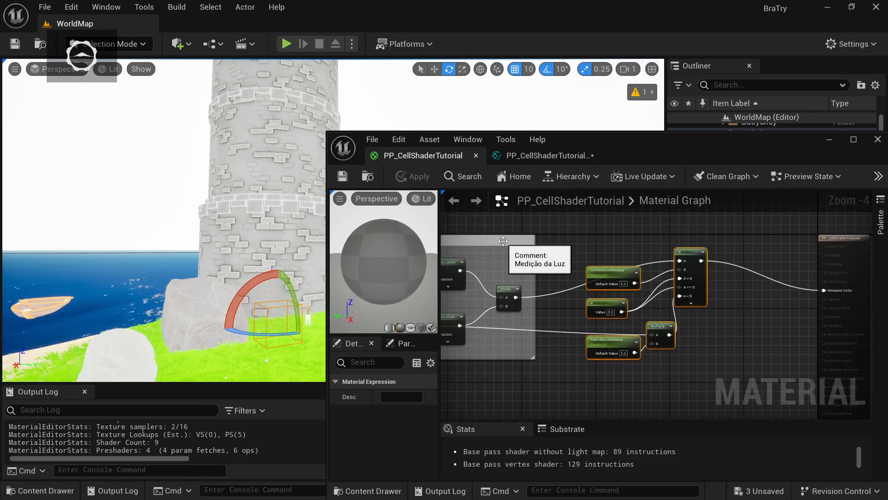
key(w)
right_drag(258, 165, 250, 108)
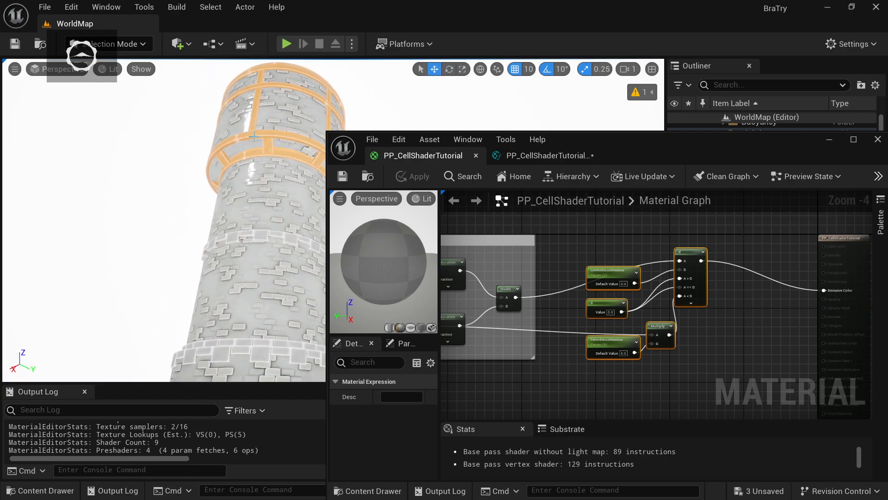
right_drag(273, 248, 253, 306)
right_drag(699, 326, 623, 331)
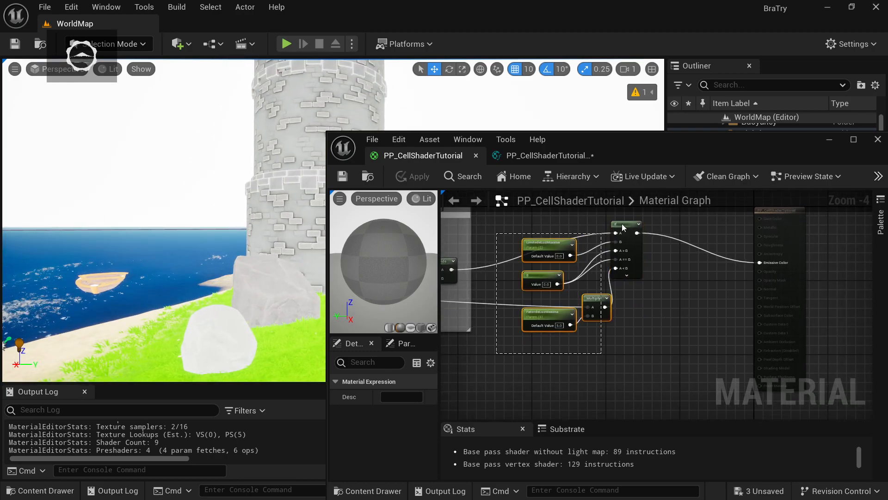
key(ctrl+v)
drag(722, 218, 634, 365)
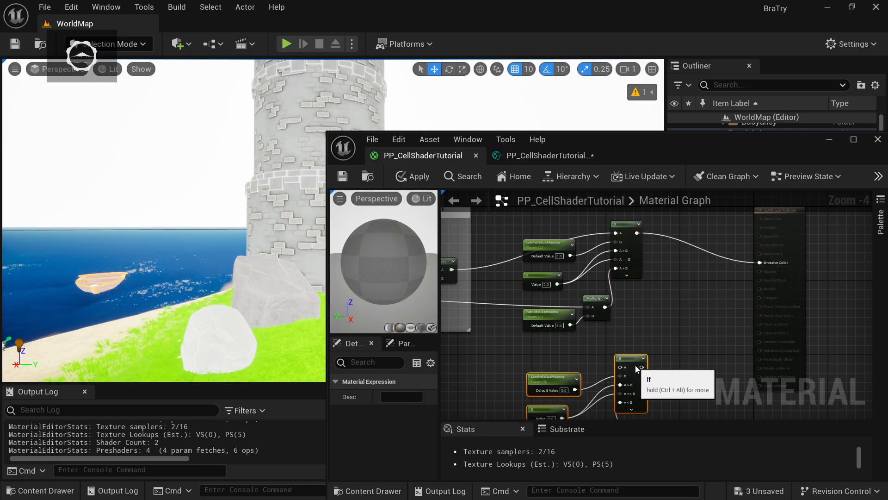
right_drag(620, 348, 631, 316)
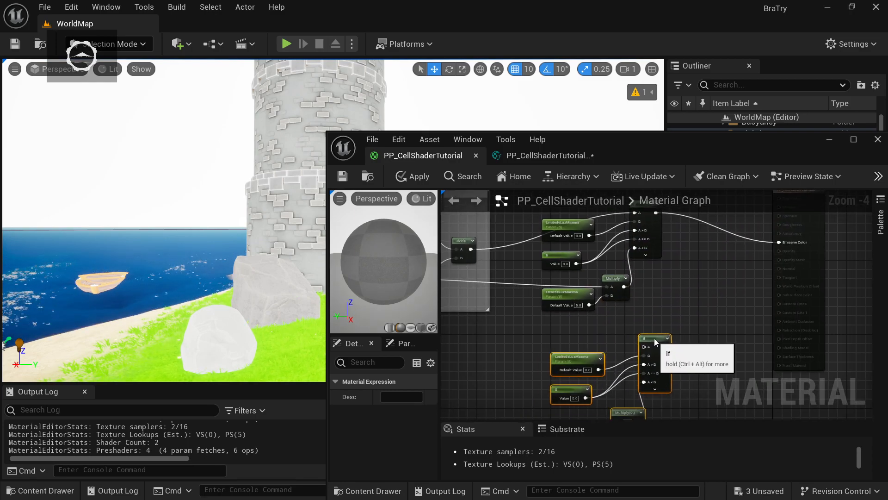
Delete the duplicated constant of 8 and connect the first If node's output to the second If node's A > B input
click(575, 384)
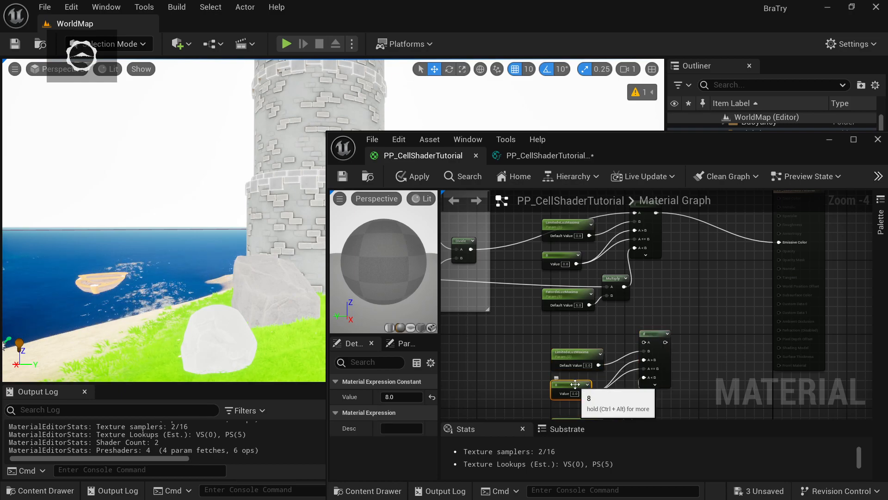
key(Delete)
right_drag(690, 285, 641, 291)
drag(609, 217, 597, 366)
right_drag(530, 333, 593, 326)
drag(596, 352, 597, 377)
right_drag(577, 353, 618, 359)
right_drag(577, 312, 571, 307)
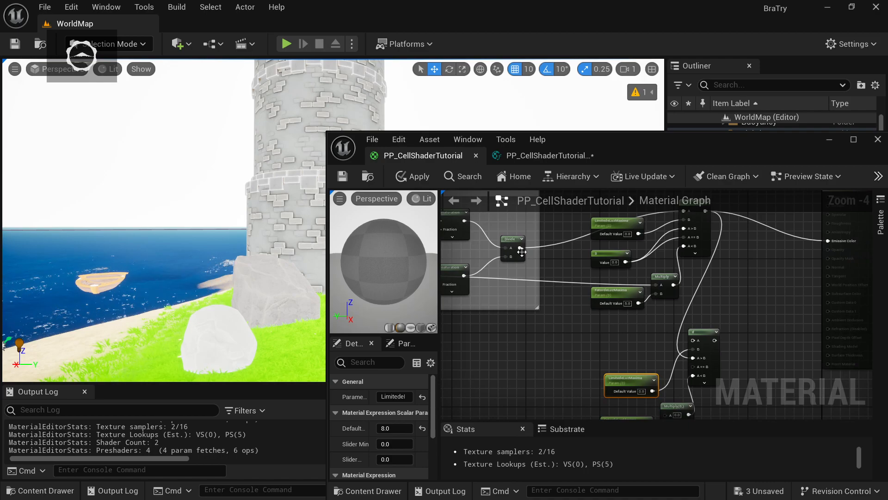
Connect the Divide result to the second If node's A input and move the duplicated LimitedeLuzMaxima parameter up beside that node
drag(520, 248, 696, 340)
right_drag(582, 382, 506, 358)
drag(546, 355, 548, 337)
right_drag(542, 372, 641, 350)
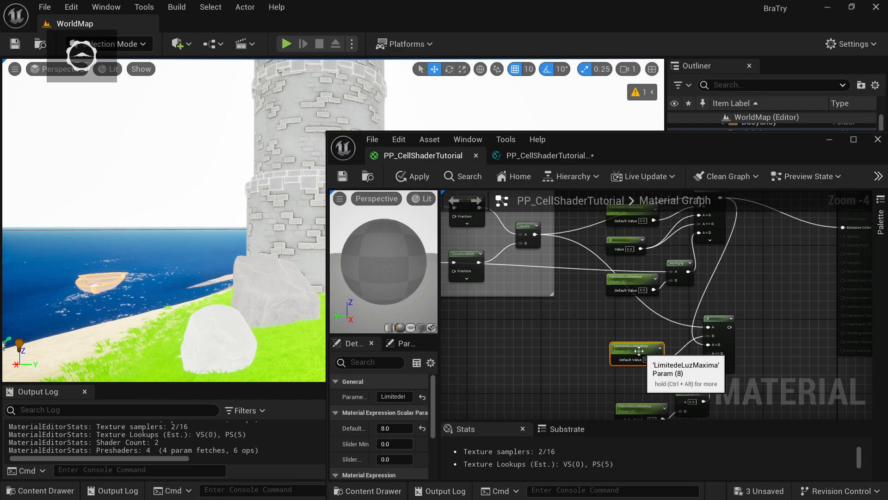
right_drag(602, 387, 674, 361)
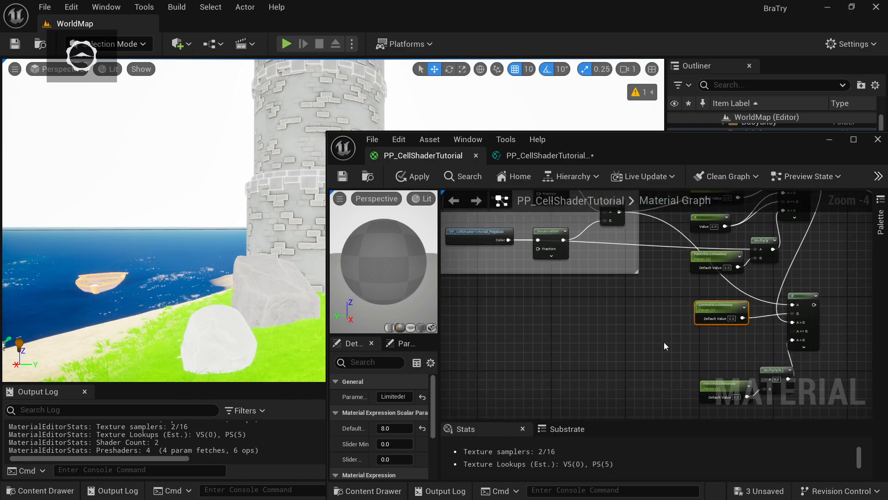
Try to feed PegaLuz's Color output directly into the second If node's A < B and A == B inputs
right_drag(568, 363, 522, 338)
drag(462, 216, 745, 317)
right_drag(503, 269, 498, 277)
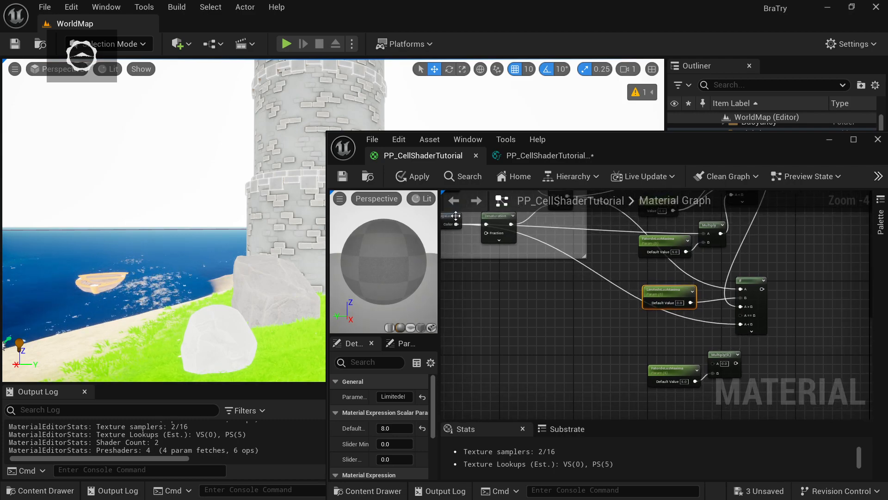
drag(457, 224, 749, 315)
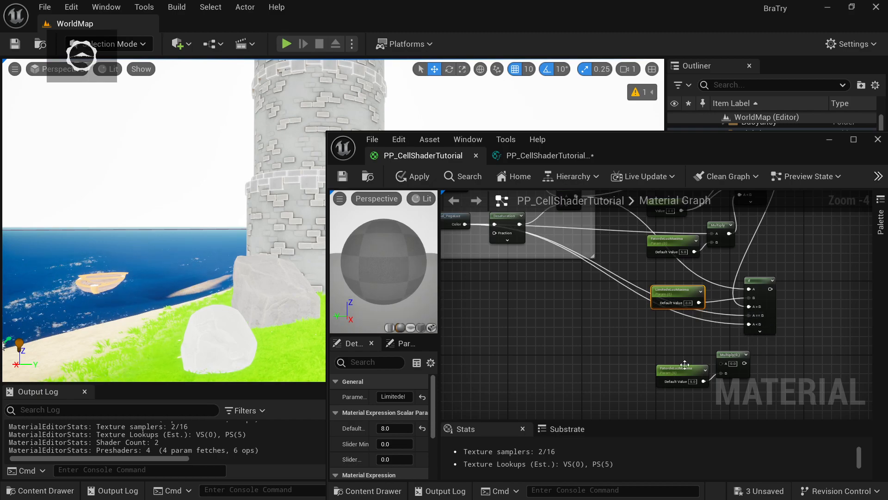
drag(457, 225, 632, 338)
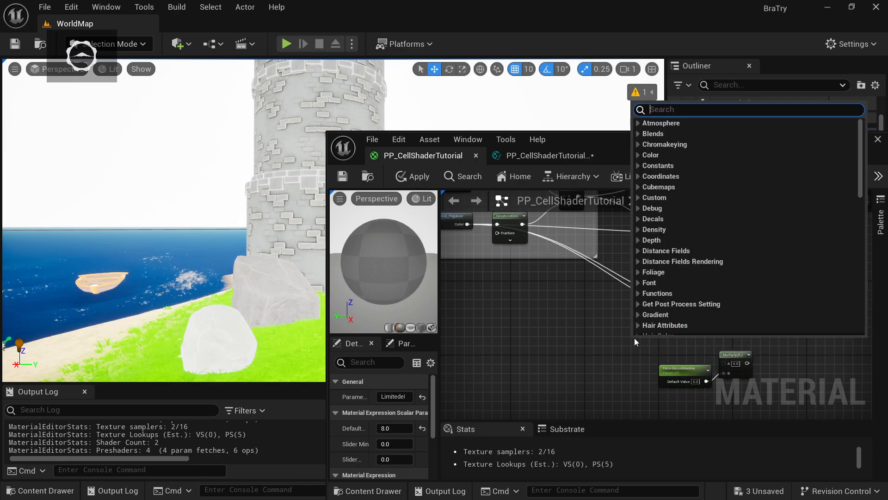
click(652, 357)
Connect the duplicated Multiply result to the second If node's A < B and A == B inputs
right_drag(651, 357, 612, 351)
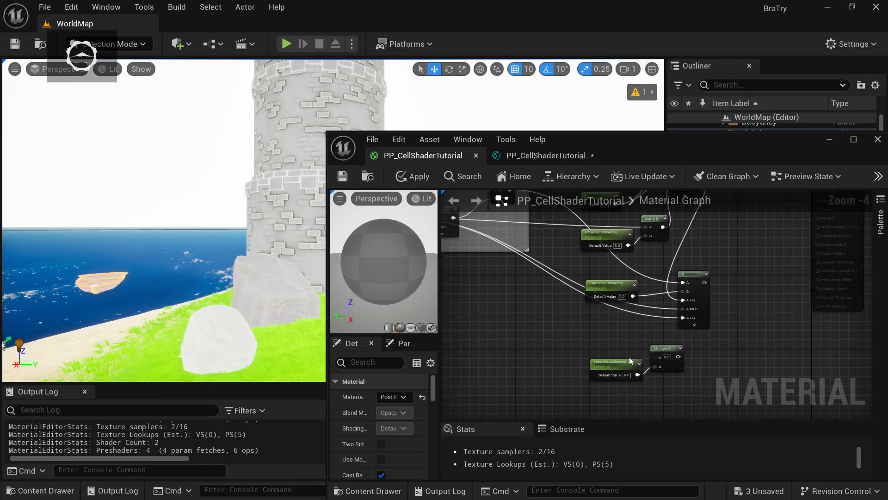
drag(676, 359, 683, 317)
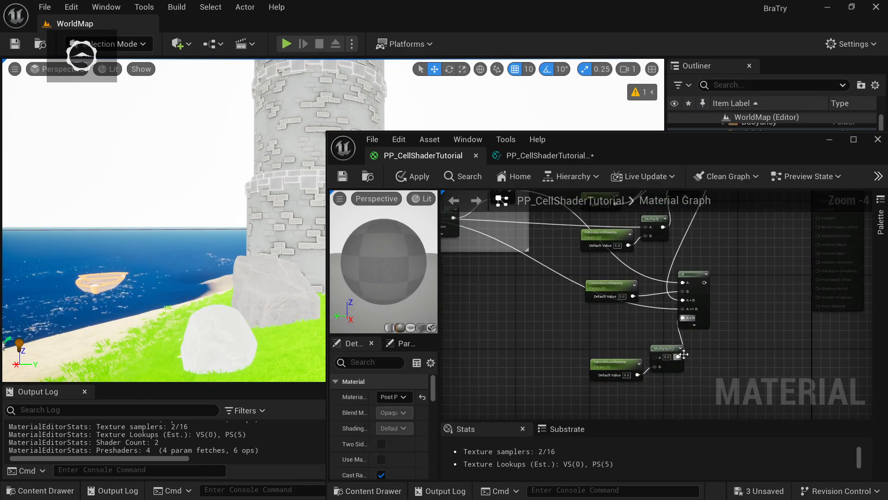
drag(676, 360, 684, 309)
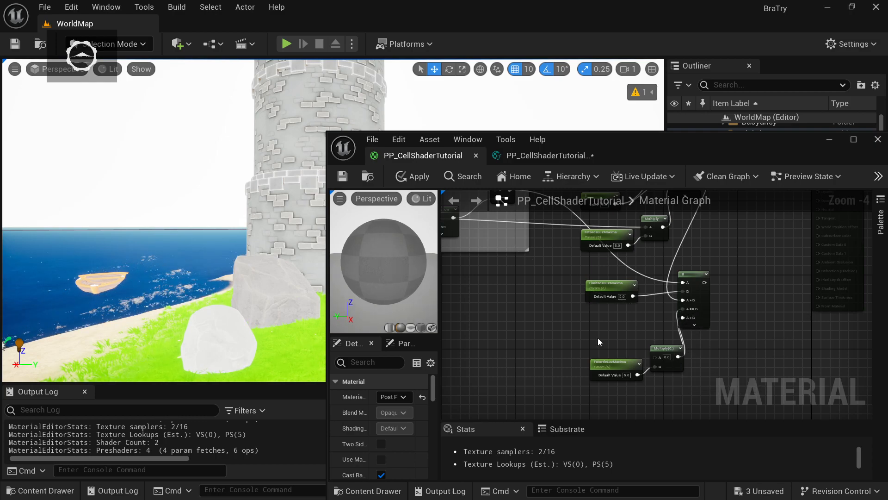
Connect PegaLuz's Color output to the duplicated Multiply node's A input and move that node and its parameter closer to the second If
right_drag(600, 337, 649, 364)
right_drag(555, 336, 566, 333)
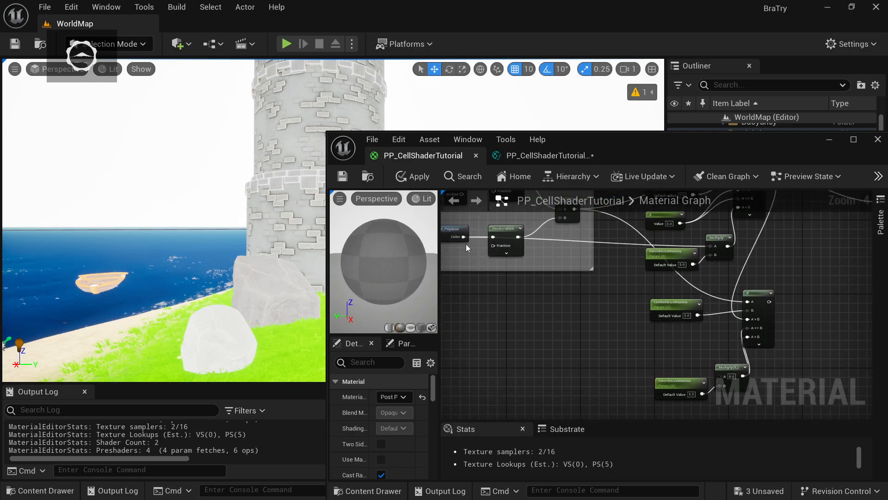
drag(463, 237, 723, 373)
right_drag(678, 349, 648, 338)
drag(606, 408, 680, 334)
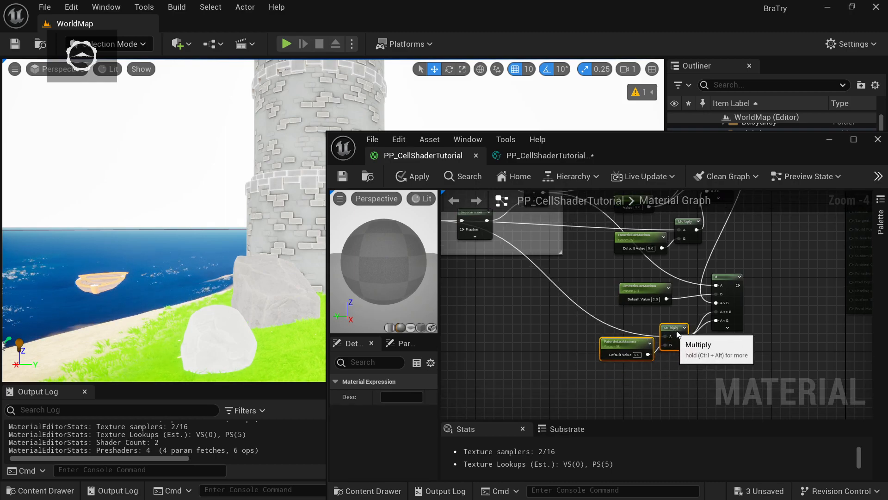
Align the second If node's group by stacking its FatordeLuzMaxima and LimitedeLuzMaxima parameters neatly beside the Multiply node
right_drag(685, 314, 641, 349)
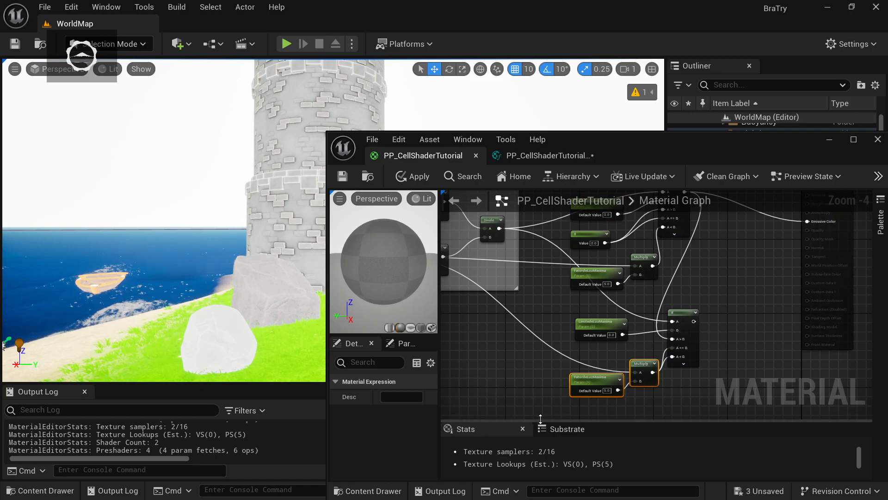
drag(538, 405, 683, 309)
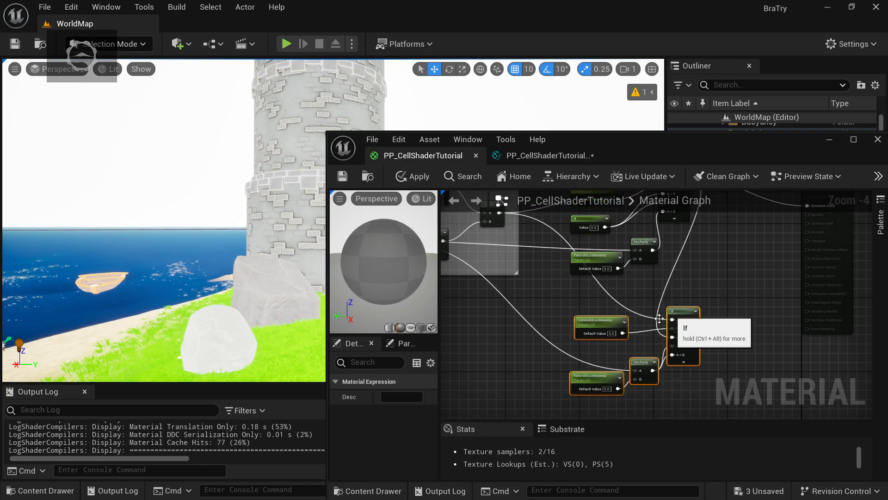
click(562, 315)
drag(601, 376, 601, 362)
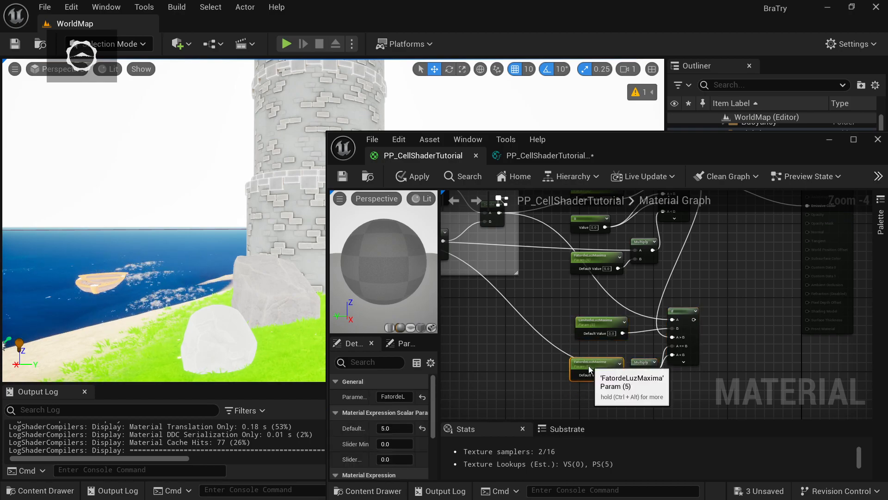
drag(600, 328, 597, 341)
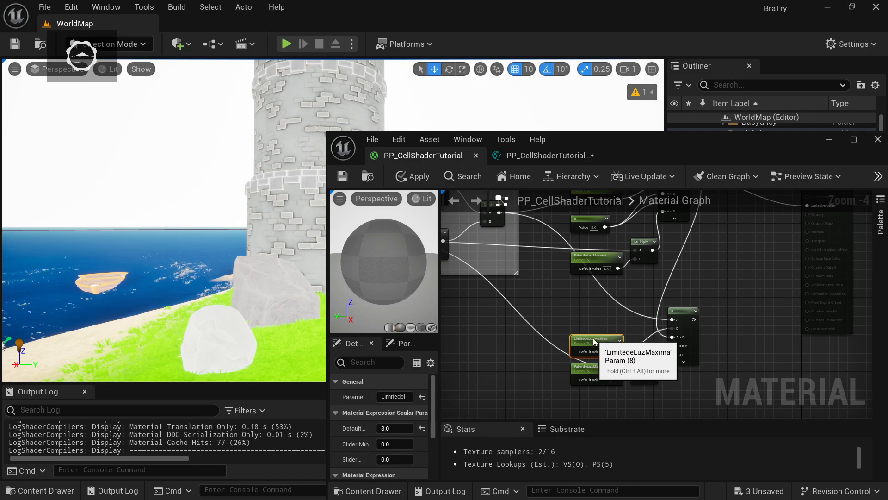
Rename the duplicated FatordeLuzMaxima parameter as "FatordeLuzAlta"
right_drag(495, 288, 554, 302)
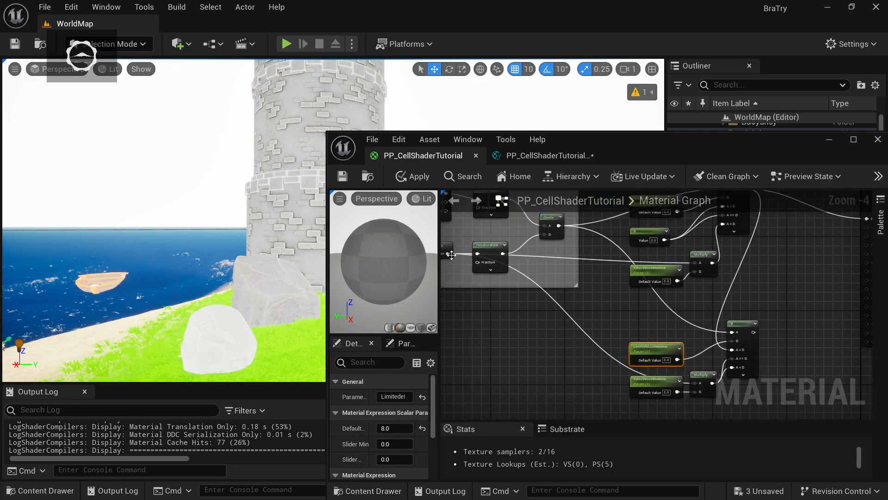
right_drag(544, 359, 465, 331)
click(575, 354)
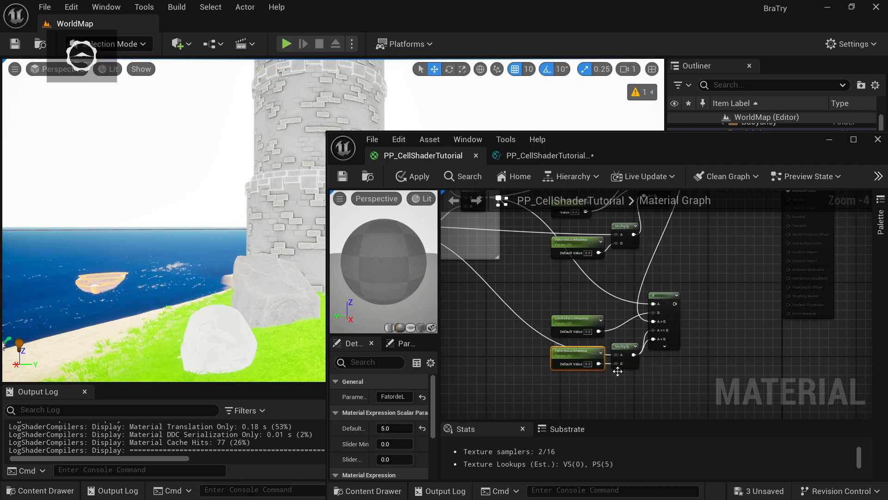
click(393, 397)
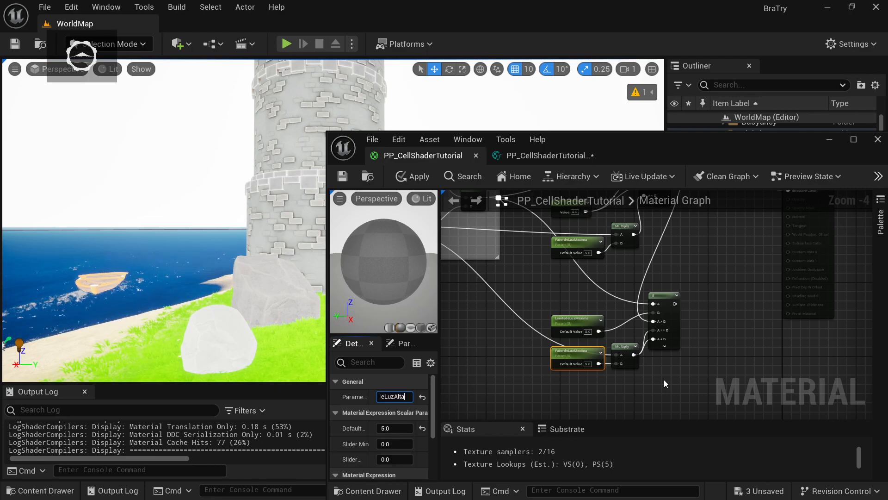
click(487, 370)
Rename the second If's duplicated LimitedeLuzMaxima parameter as "LimitedeLuzAlta"
click(574, 319)
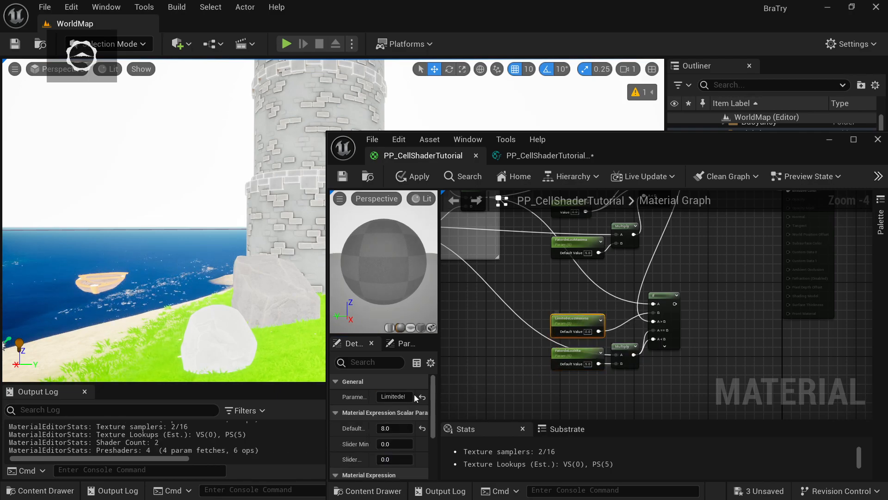
click(390, 397)
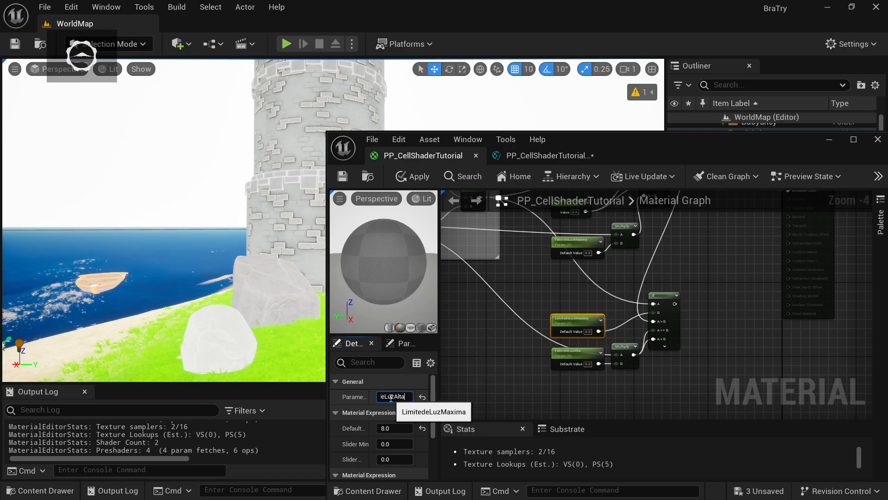
click(529, 375)
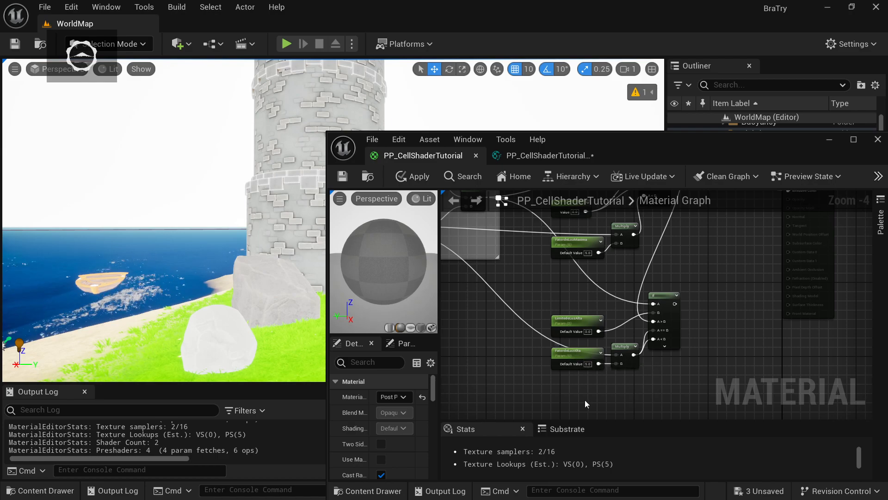
Set the default value of LimitedeLuzAlta to 4 and of FatordeLuzAlta to 3
scroll(588, 389, up, 1)
click(586, 312)
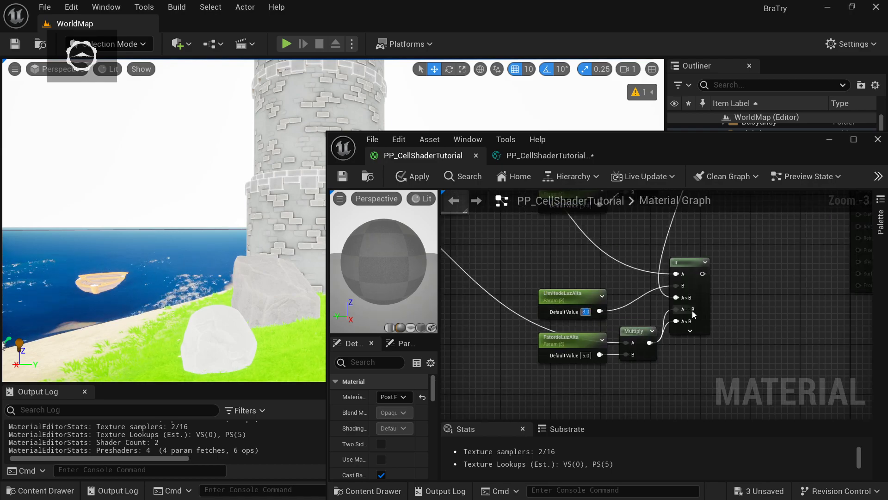
text(4)
key(Return)
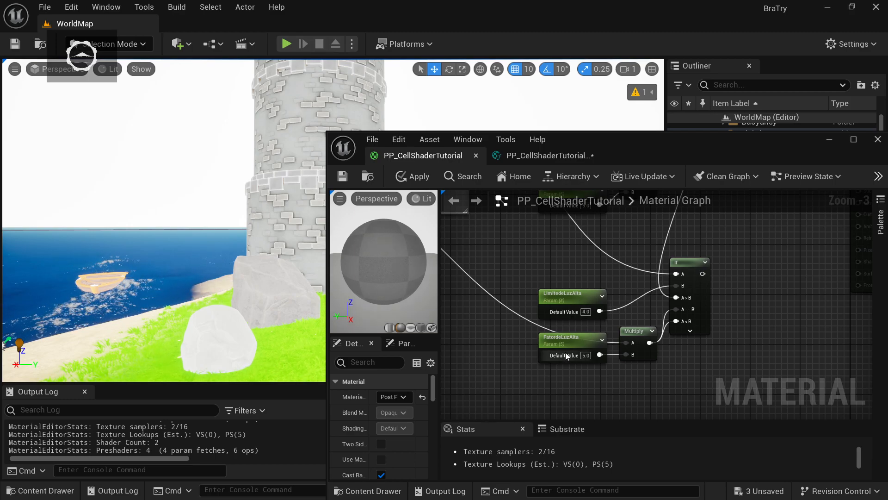
click(586, 355)
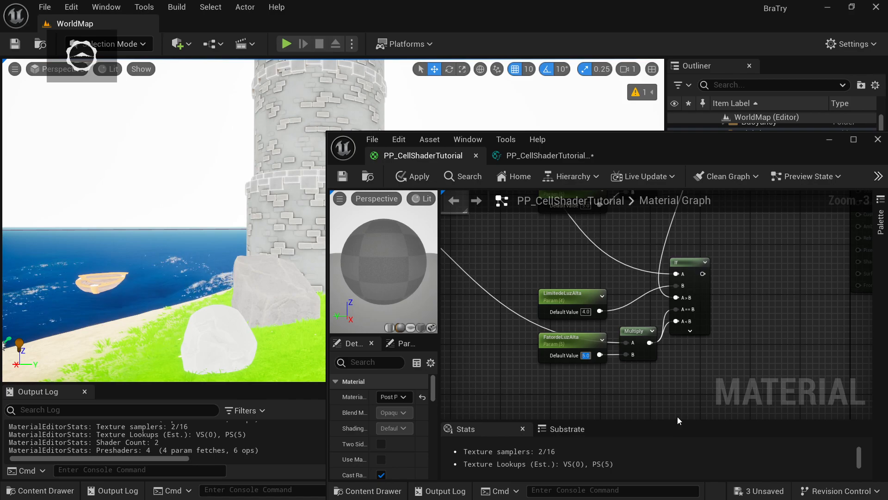
text(3)
key(Return)
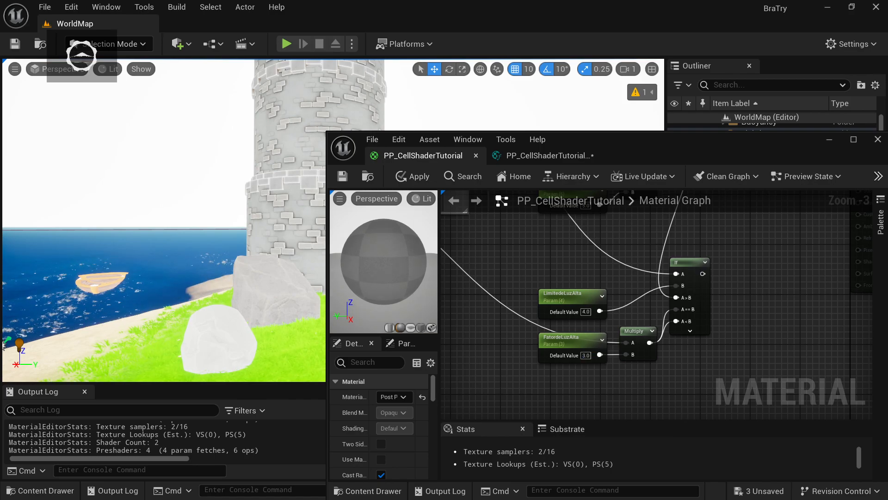
Connect the second If node's output to the material's Emissive Color input and save the material
right_drag(750, 318, 598, 363)
scroll(598, 363, down, 1)
right_drag(626, 267, 631, 305)
right_drag(573, 362, 544, 380)
scroll(544, 381, down, 1)
drag(517, 382, 602, 297)
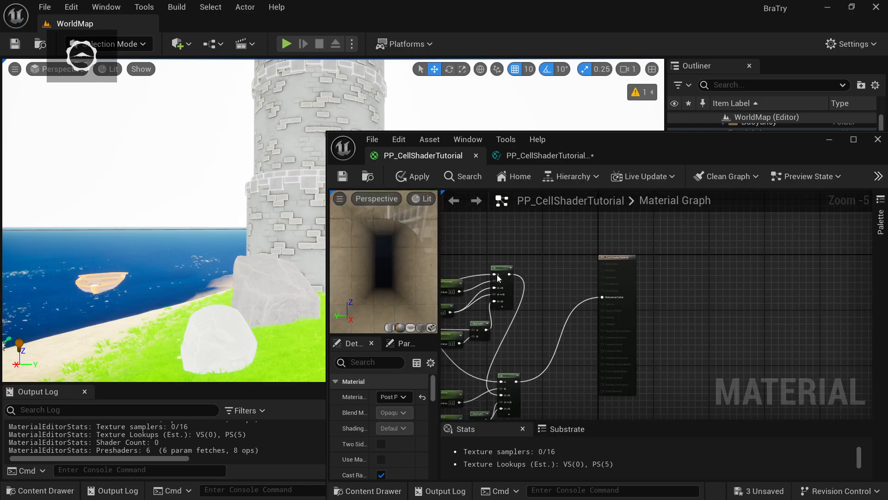
click(342, 175)
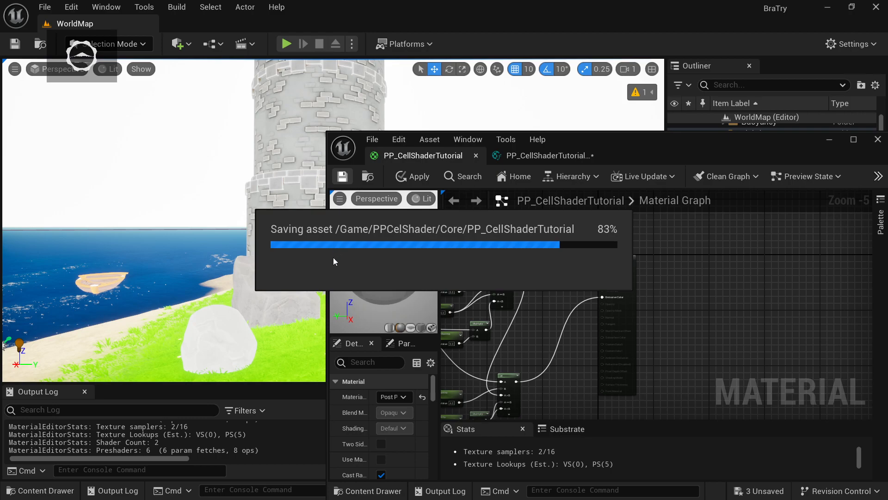
Duplicate the second If node together with its Multiply and two light parameters, placing the copy below the original group
mouse_move(260, 320)
right_down()
mouse_move(267, 252)
mouse_move(273, 329)
mouse_move(267, 254)
mouse_move(268, 319)
right_up()
right_drag(512, 341, 567, 287)
right_drag(263, 287, 268, 246)
right_drag(614, 376, 620, 343)
right_drag(486, 368, 511, 368)
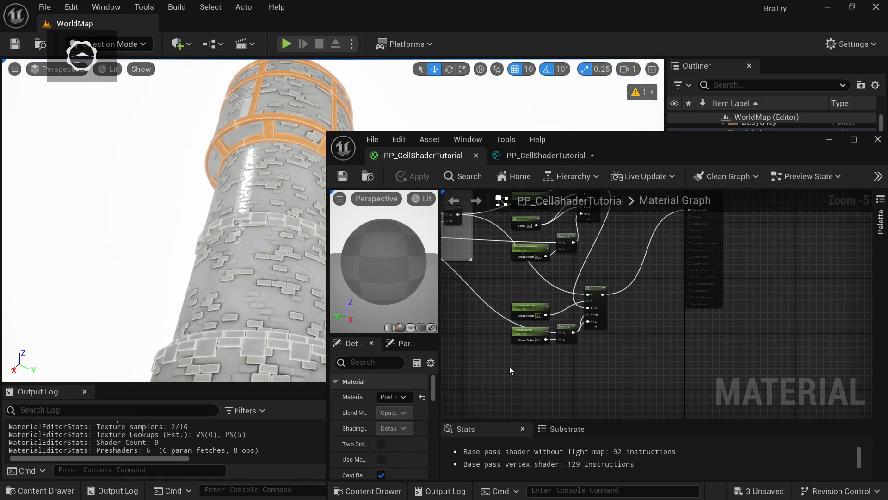
drag(619, 280, 619, 280)
key(ctrl+c)
key(ctrl+v)
drag(621, 367, 601, 363)
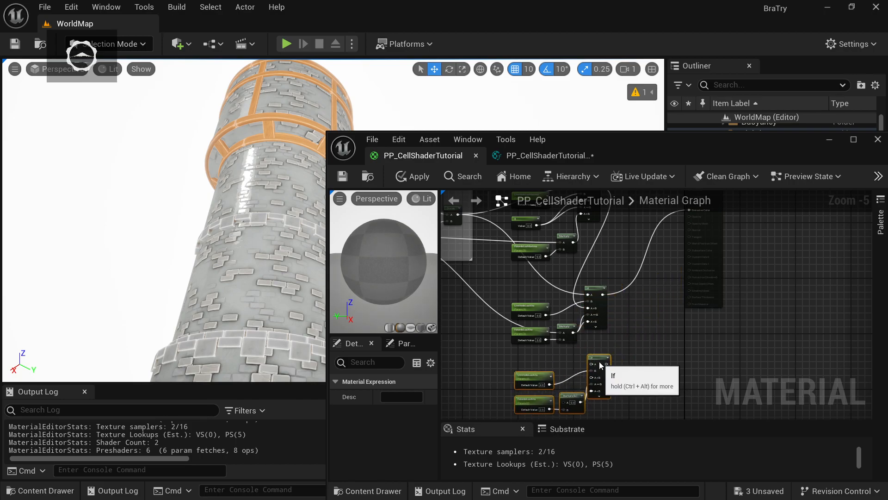
Line up the duplicated Multiply node and its two light parameters beside the third If node
right_drag(507, 365, 512, 324)
scroll(509, 354, up, 1)
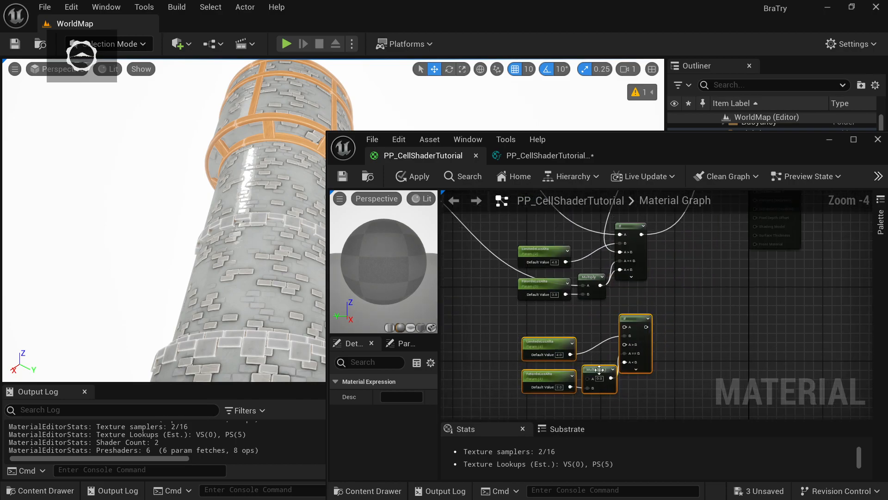
mouse_move(600, 370)
mouse_down()
mouse_move(590, 383)
mouse_move(599, 365)
mouse_up()
click(649, 398)
right_drag(526, 408, 526, 385)
drag(516, 382, 588, 348)
click(643, 387)
right_drag(528, 342, 574, 374)
drag(591, 353, 578, 357)
right_drag(517, 347, 537, 358)
scroll(551, 379, down, 2)
scroll(537, 358, up, 1)
right_drag(534, 295, 504, 347)
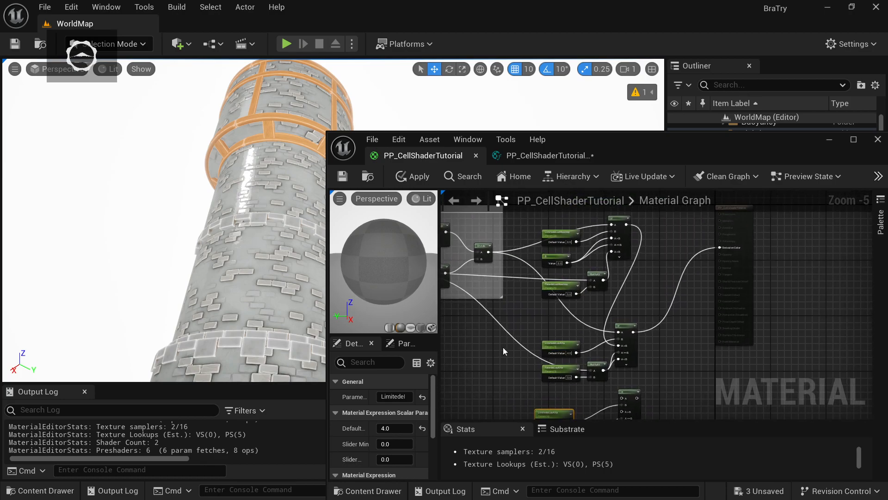
Connect the Divide output to the third If's A input and PegaLuz's Color output to its Multiply node's A input
drag(490, 253, 623, 399)
right_drag(484, 391, 575, 353)
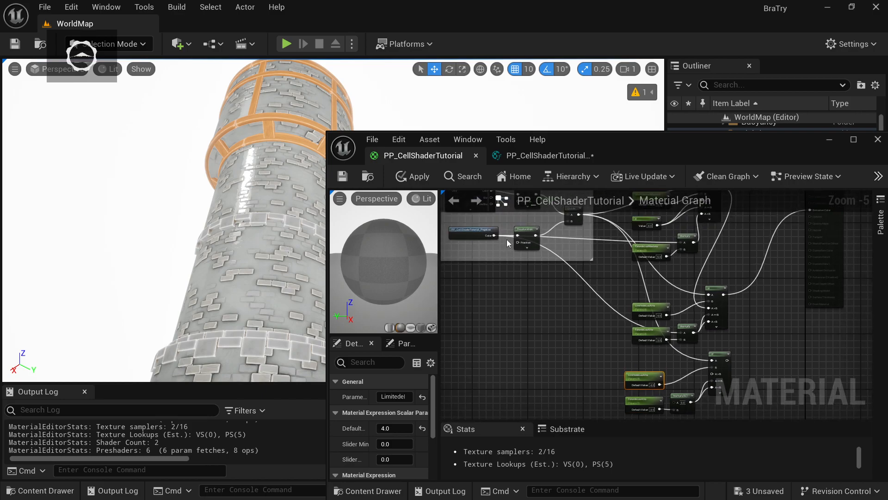
drag(493, 239, 678, 357)
Rename the third If group's parameters as "LimitedeLuzMedia" and "FatordeLuzMedia"
right_drag(678, 356, 615, 365)
scroll(615, 366, up, 1)
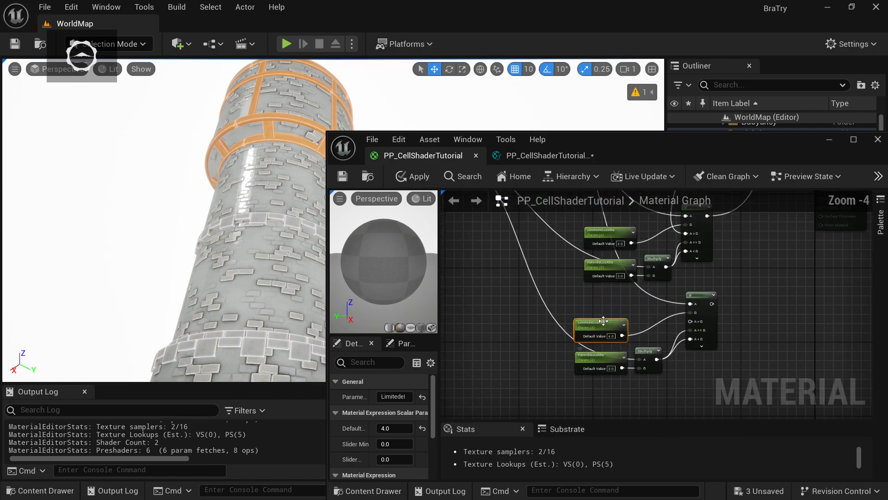
drag(603, 320, 618, 320)
click(393, 396)
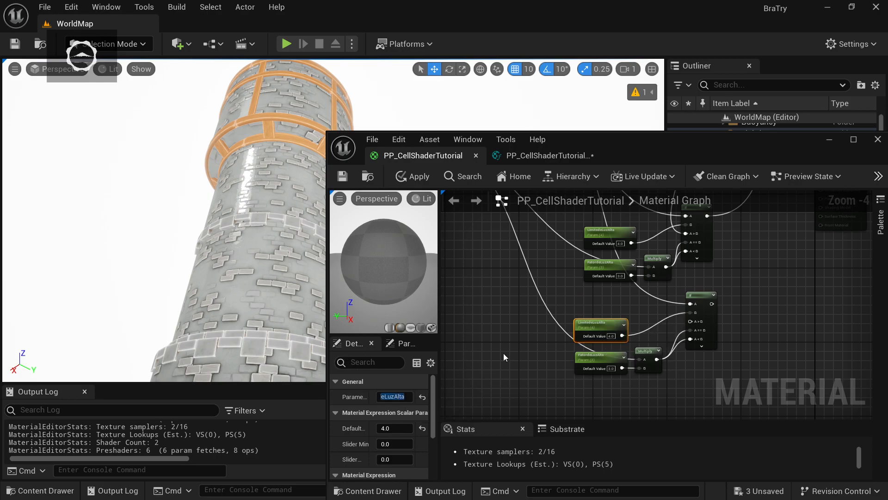
key(Left)
key(Left)
key(Left)
key(Left)
key(Left)
key(Left)
key(Left)
key(Left)
key(Left)
key(Left)
key(Left)
key(Left)
key(shift+End)
text(Media)
key(Return)
click(599, 359)
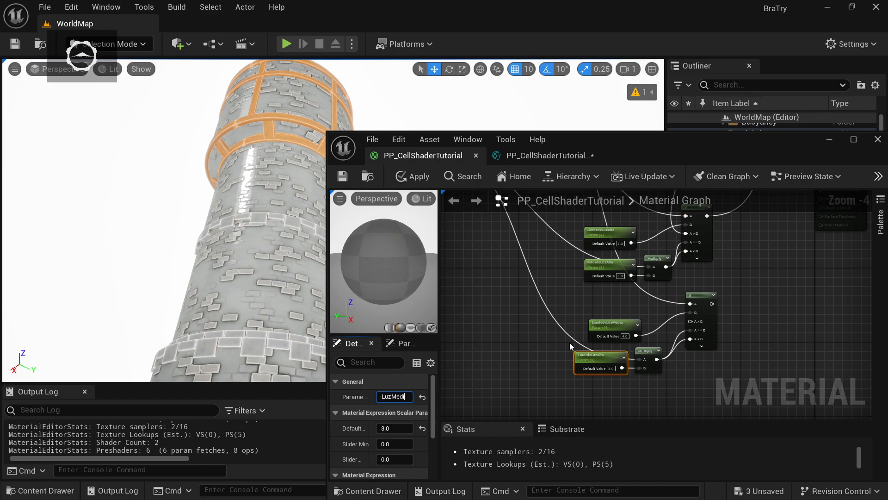
Set the default value of LimitedeLuzMedia to 3 and of FatordeLuzMedia to 1.25
scroll(671, 363, up, 1)
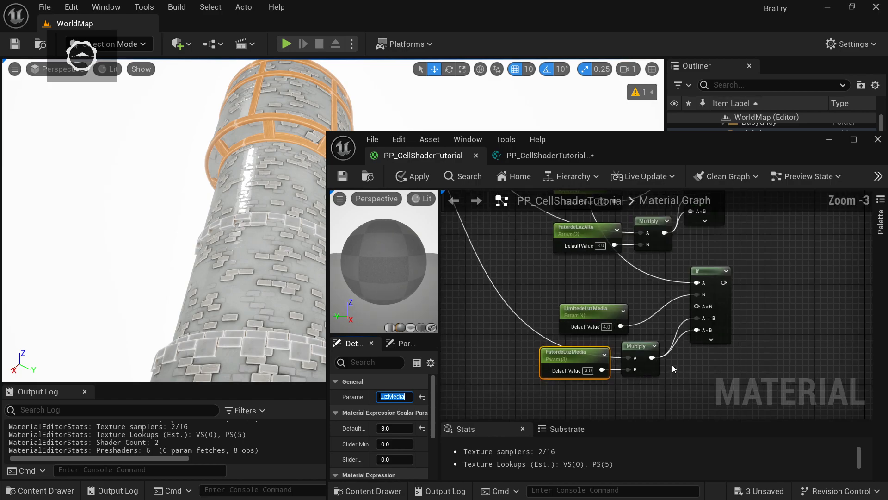
click(606, 327)
text(3)
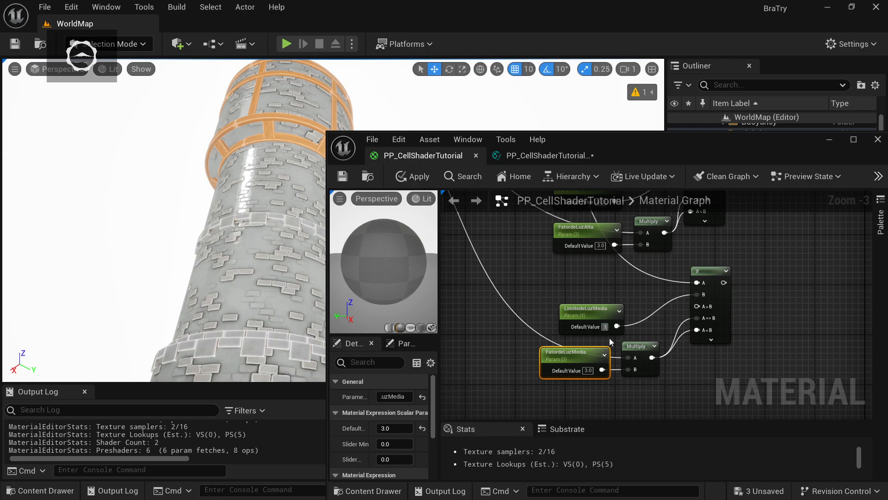
click(588, 371)
text(1.24)
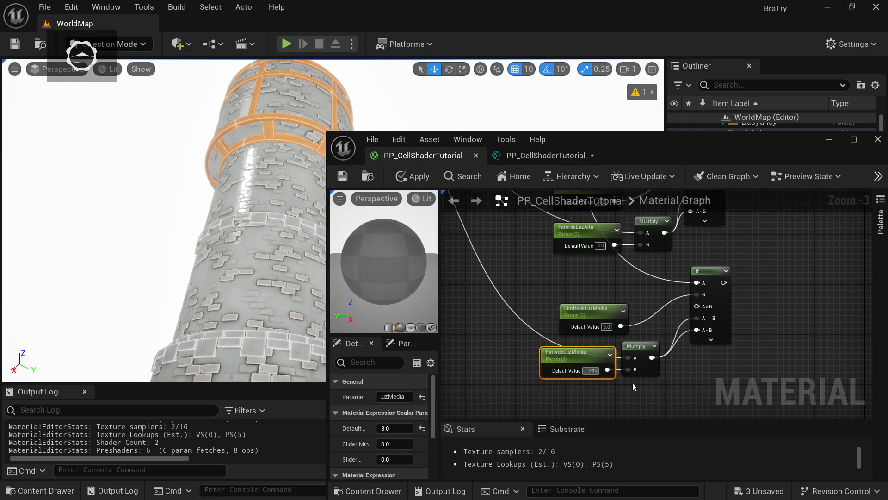
key(BackSpace)
text(5)
click(701, 392)
Connect the second If node's output to the third If node's A > B input
right_drag(706, 395, 606, 280)
drag(582, 221, 563, 365)
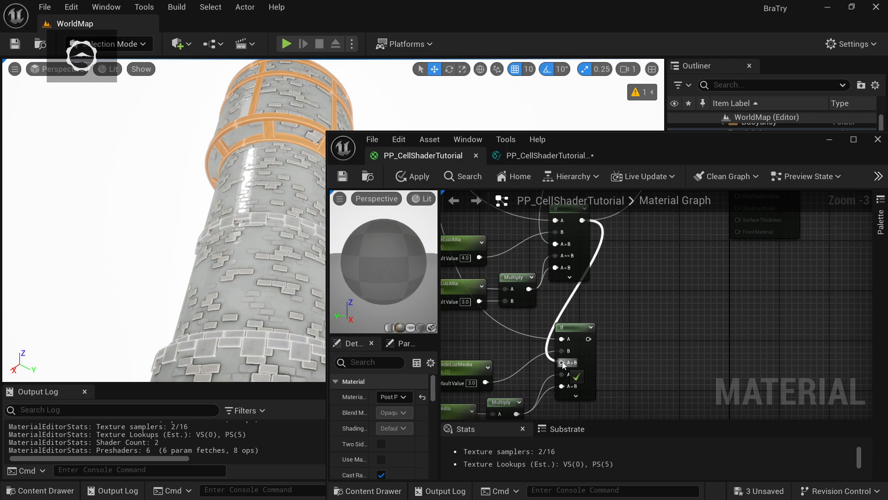
drag(563, 365, 568, 364)
Route the third If node's output to the material's Emissive Color input and save the material
scroll(539, 409, down, 1)
right_drag(640, 318, 528, 337)
drag(487, 372, 601, 228)
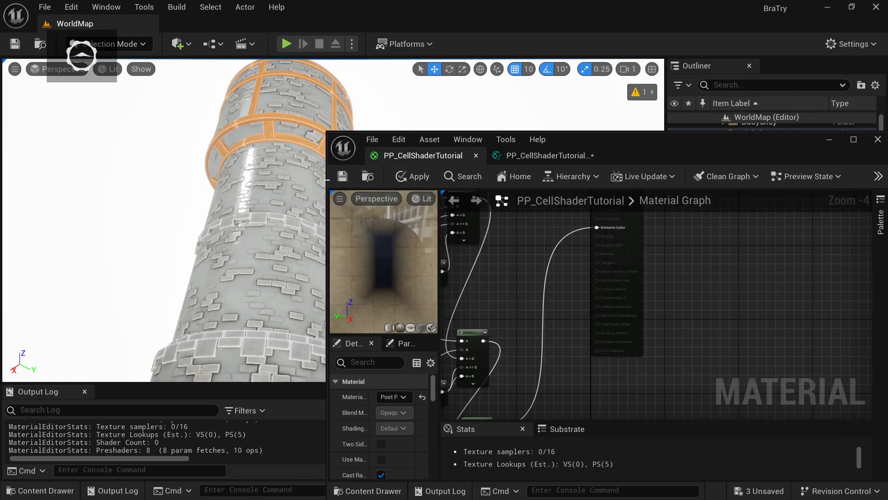
click(342, 177)
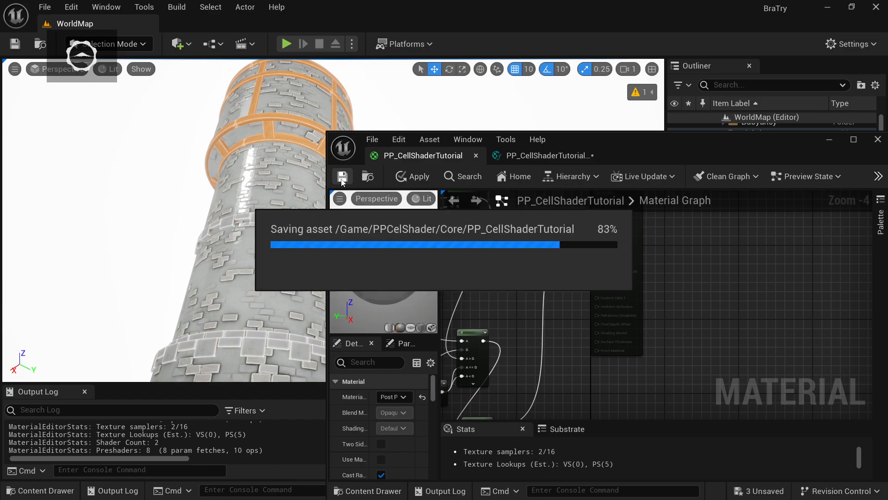
Lower LimitedeLuzMedia's default value to 2 and inspect the shading on the tower and rocks
right_drag(279, 253, 267, 296)
right_drag(534, 331, 609, 237)
scroll(482, 349, up, 1)
right_drag(483, 354, 613, 302)
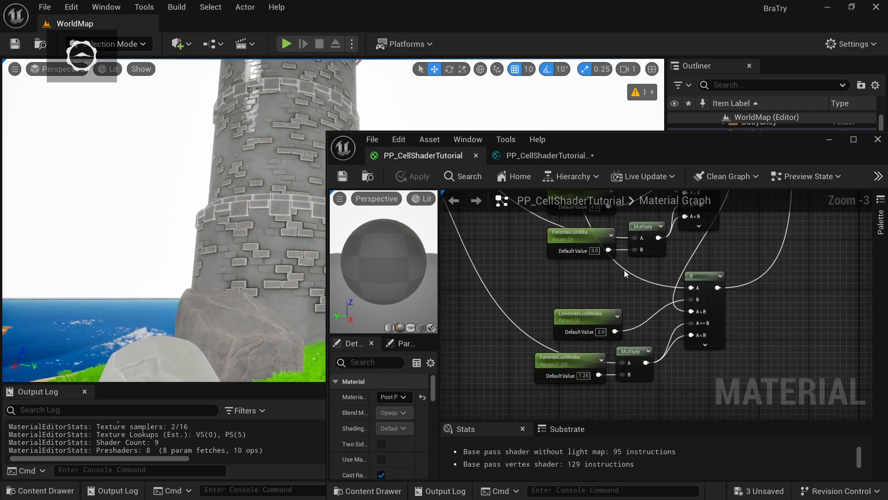
right_drag(624, 270, 614, 340)
right_drag(596, 405, 594, 384)
click(592, 380)
text(2)
key(Return)
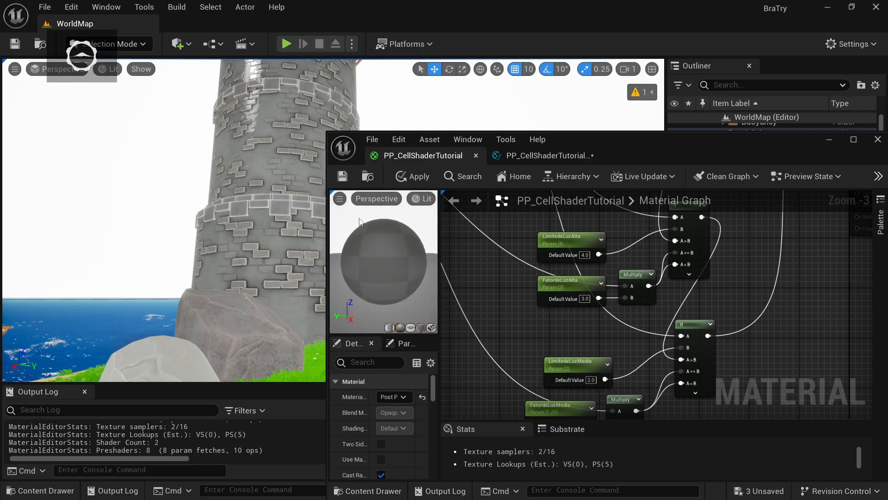
right_drag(294, 267, 294, 229)
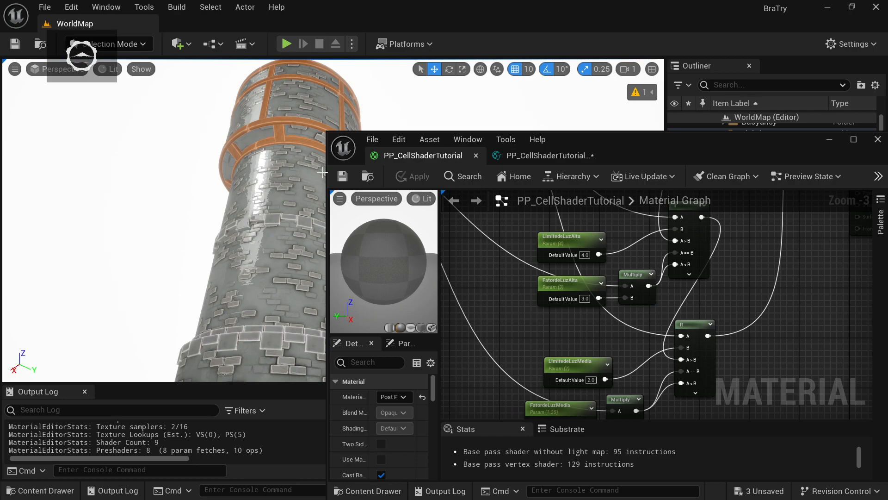
right_drag(284, 296, 290, 389)
Duplicate the third If node with its Multiply and light parameters, and line the copy up below the original group
scroll(627, 341, down, 2)
right_drag(610, 332, 601, 347)
drag(498, 361, 636, 271)
click(607, 347)
drag(506, 365, 612, 354)
right_drag(606, 367, 622, 321)
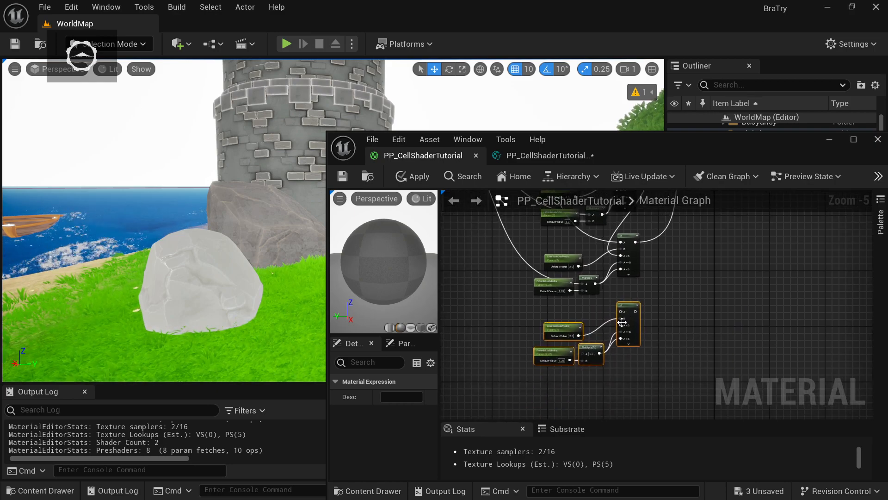
scroll(621, 321, up, 1)
drag(546, 331, 537, 334)
click(717, 327)
right_drag(662, 276, 666, 312)
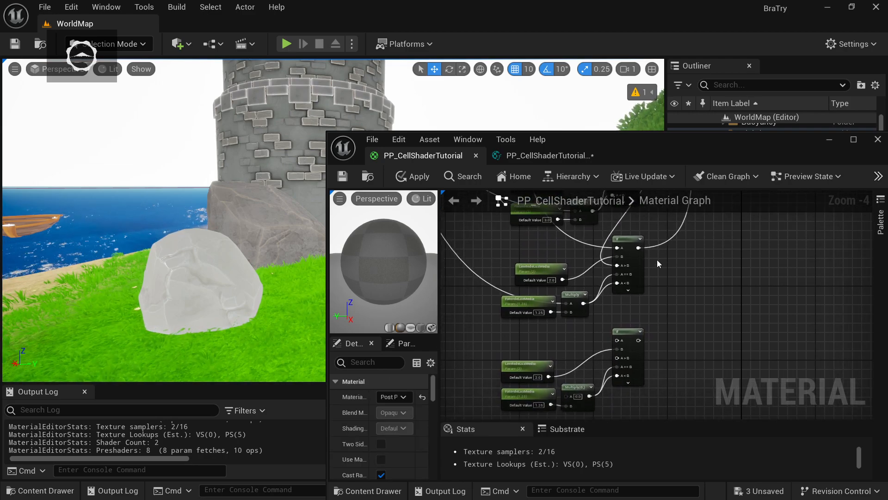
Wire the fourth If group with the third If's output into A > B, Divide into A, and PegaLuz's Color into its Multiply's A
drag(639, 248, 617, 358)
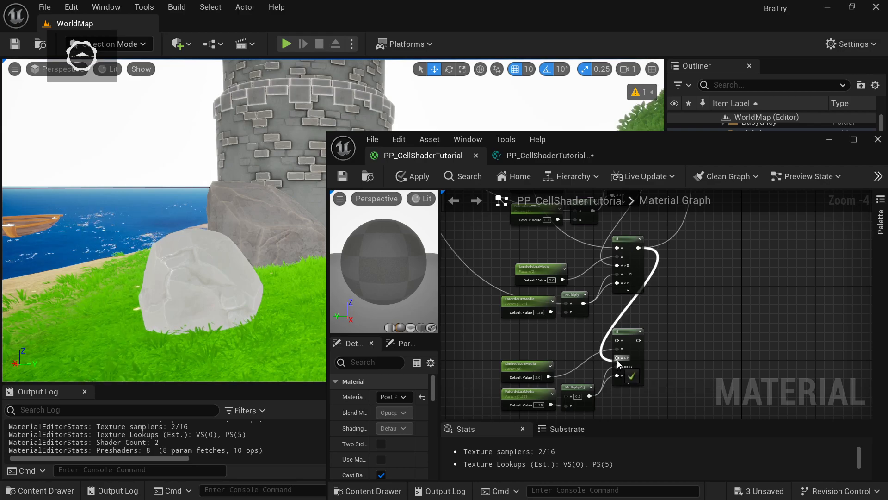
scroll(553, 335, down, 2)
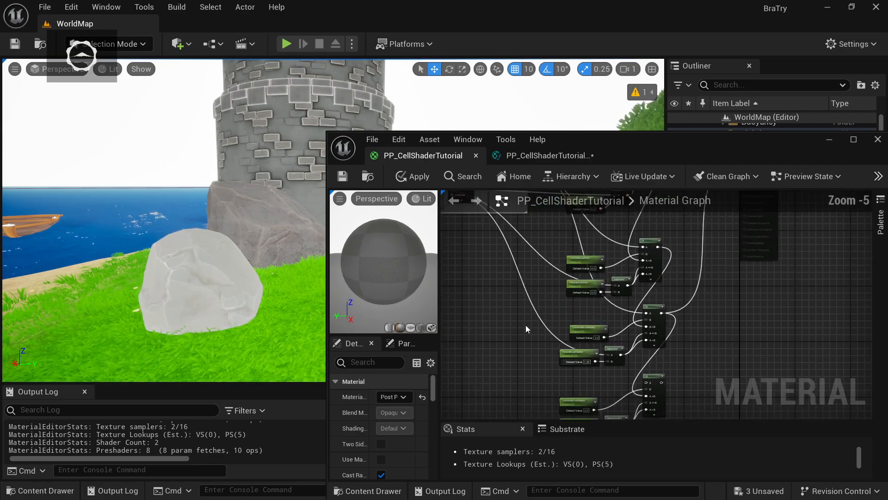
right_drag(498, 297, 498, 322)
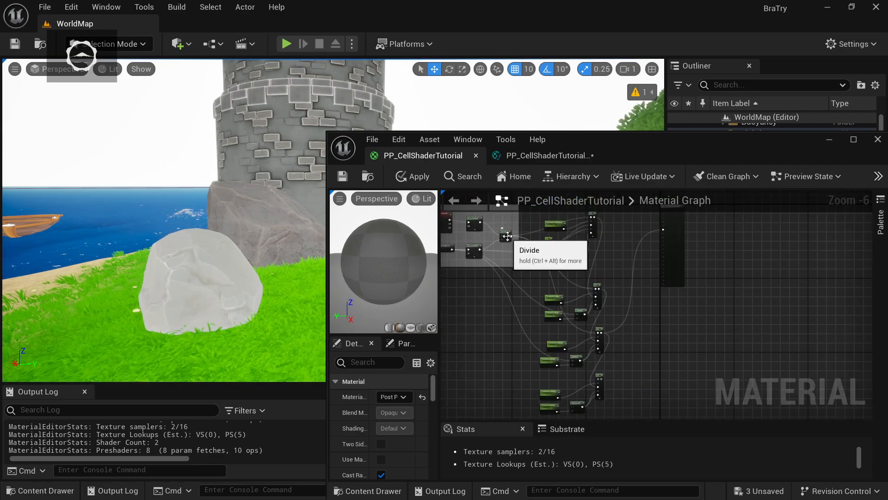
scroll(507, 234, up, 1)
drag(509, 236, 647, 276)
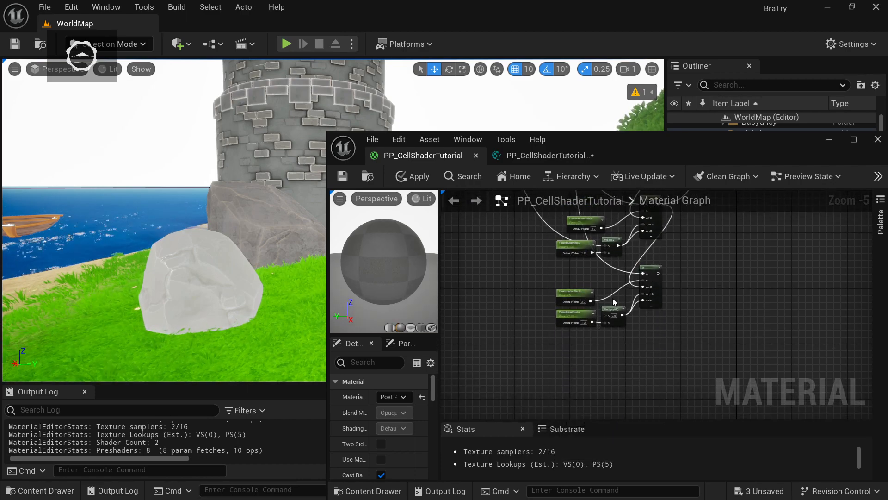
right_drag(531, 282, 654, 436)
drag(547, 243, 637, 354)
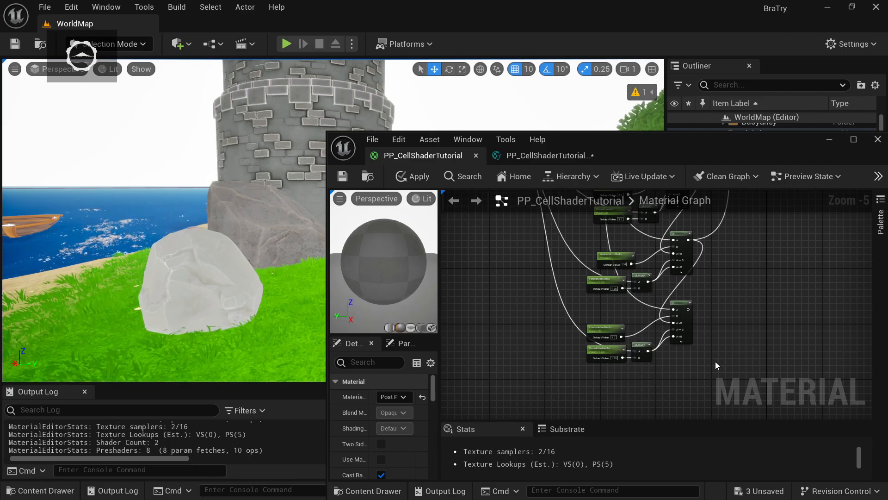
Rename the fourth If's duplicated LimitedeLuzMedia parameter as "LimitedeLuzSombra"
scroll(662, 354, up, 2)
click(548, 312)
click(397, 397)
key(Right)
key(BackSpace)
key(BackSpace)
key(BackSpace)
key(BackSpace)
key(BackSpace)
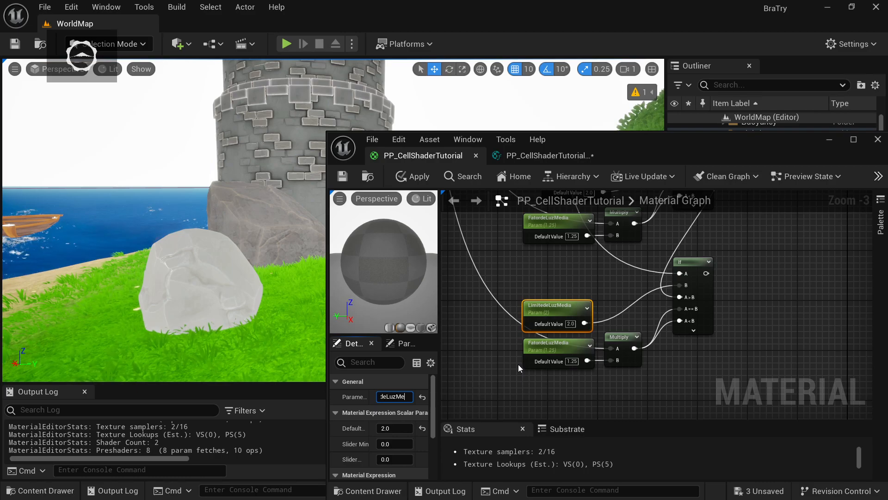
text(Sombra)
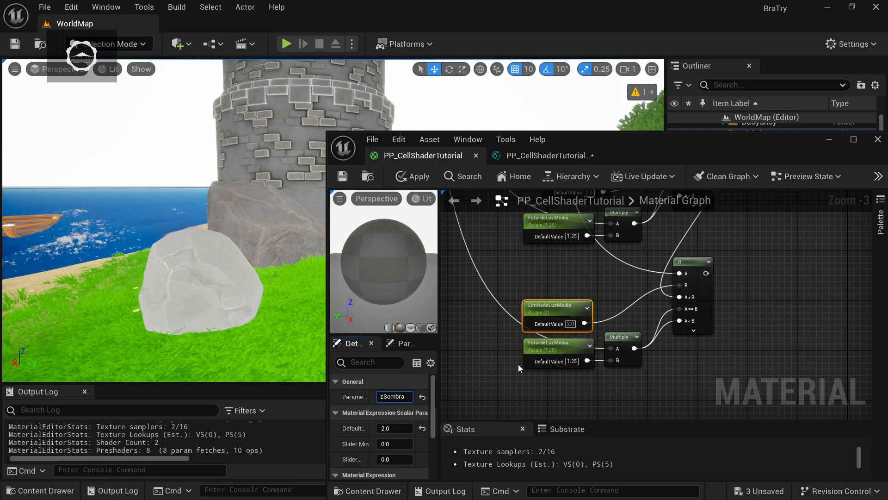
Rename the fourth If group's duplicated FatordeLuzMedia parameter as "FatordeSombra"
click(555, 351)
click(397, 396)
key(Right)
key(BackSpace)
key(BackSpace)
key(BackSpace)
key(BackSpace)
key(BackSpace)
key(BackSpace)
key(BackSpace)
key(BackSpace)
text(Sombra)
Open the LimitedeLuzSombra parameter's name for editing
click(553, 306)
click(396, 397)
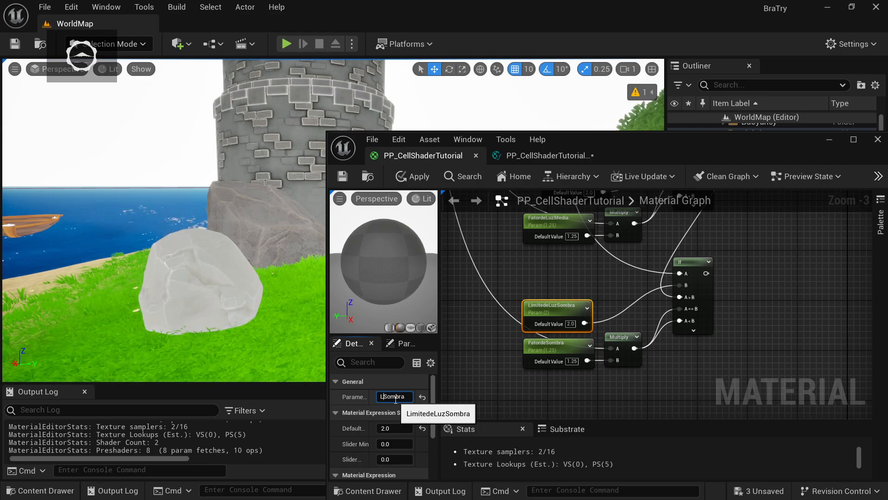
Finish renaming the shadow limit parameter LimitedeSombra, then set its default value to 1 and FatordeSombra's to 0.7
click(509, 380)
right_drag(697, 340, 700, 394)
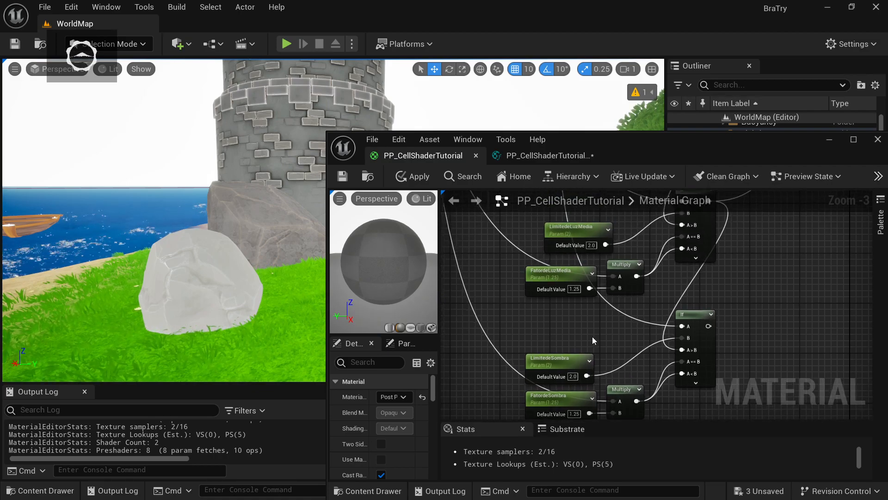
right_drag(583, 394, 585, 341)
click(575, 324)
text(1)
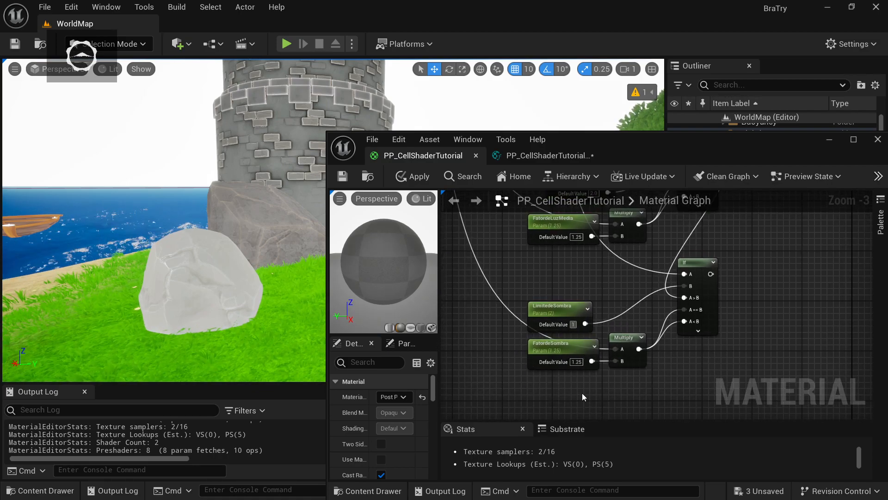
click(576, 361)
text(0.7)
key(Return)
Connect the shadow If node's output to the material's Emissive Color, save the material, and inspect the tower in the level
mouse_move(686, 370)
right_down()
mouse_move(663, 355)
mouse_move(686, 377)
right_up()
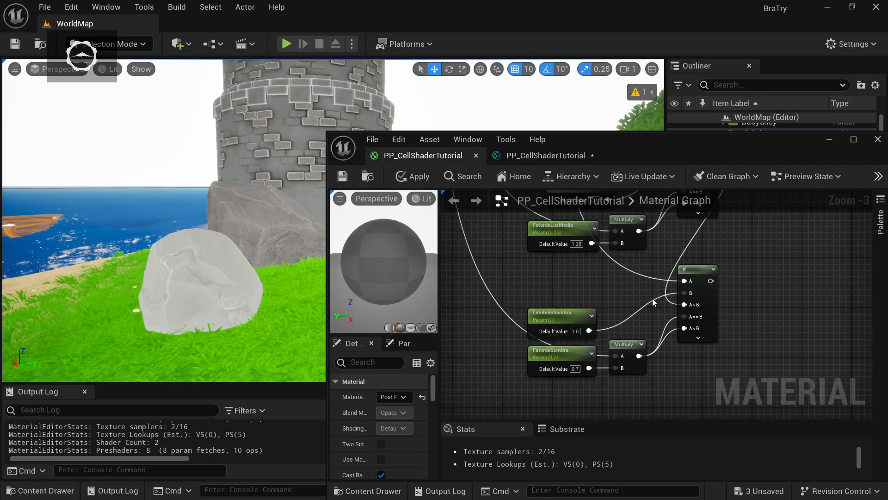
scroll(677, 337, down, 1)
right_drag(682, 294, 573, 353)
scroll(573, 353, down, 1)
right_drag(562, 306, 554, 337)
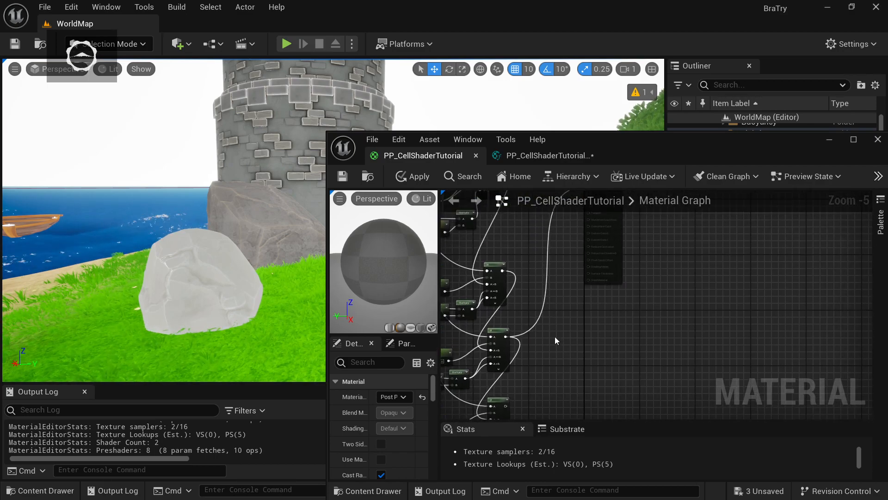
scroll(554, 337, down, 1)
scroll(518, 397, up, 1)
drag(518, 397, 610, 311)
click(342, 178)
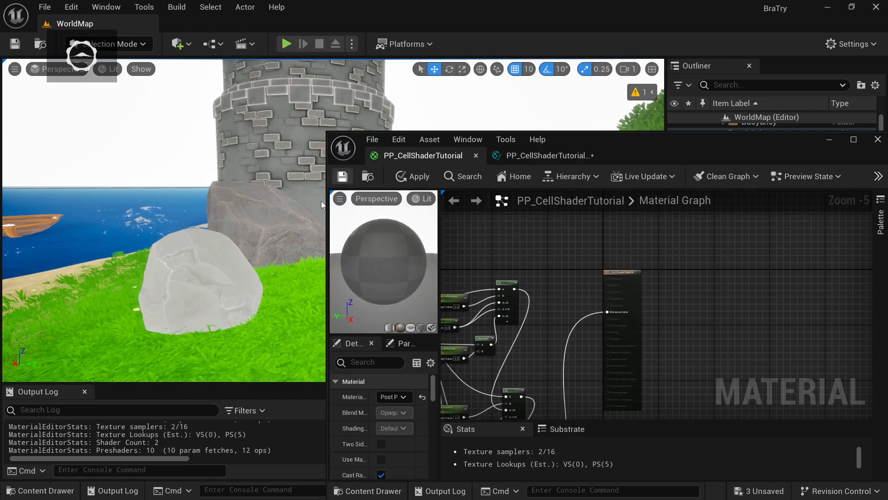
right_drag(287, 308, 208, 229)
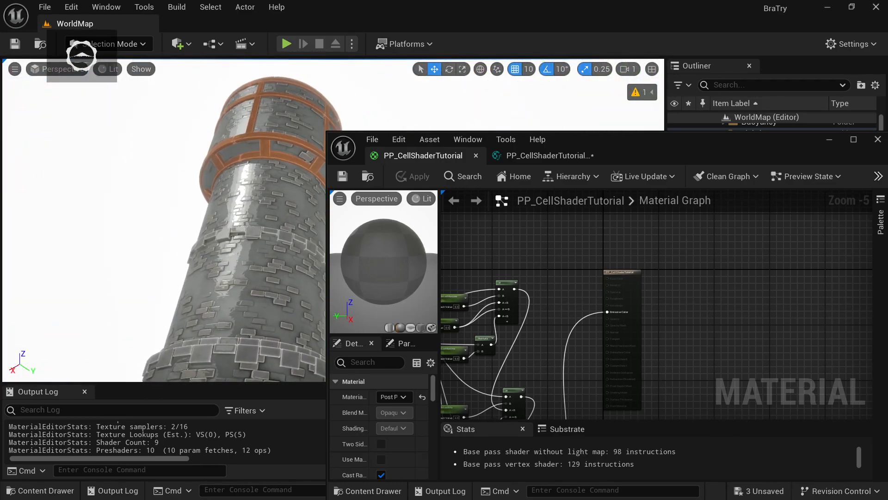
Duplicate the shadow group of two parameters, Multiply and If, and place the copy below the original
right_drag(568, 339, 617, 259)
scroll(605, 301, down, 1)
right_drag(598, 361, 631, 254)
scroll(636, 301, up, 1)
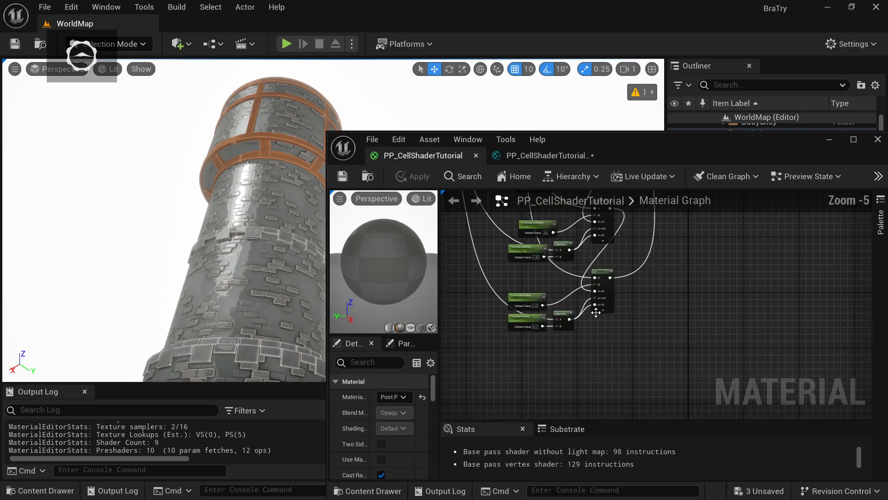
drag(483, 349, 626, 267)
key(ctrl+d)
drag(682, 241, 605, 341)
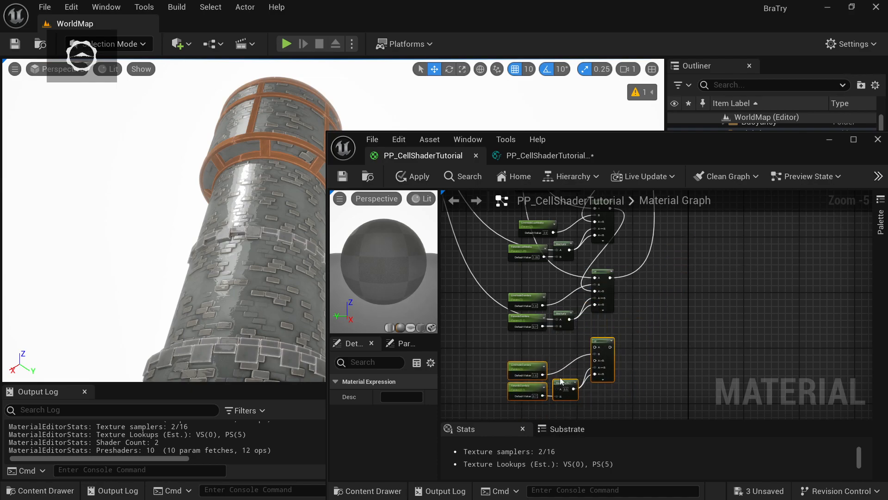
Rename the duplicated parameters LimitedeSombraEscura and FatordeSombraEscura
scroll(571, 315, up, 2)
right_drag(557, 336, 567, 318)
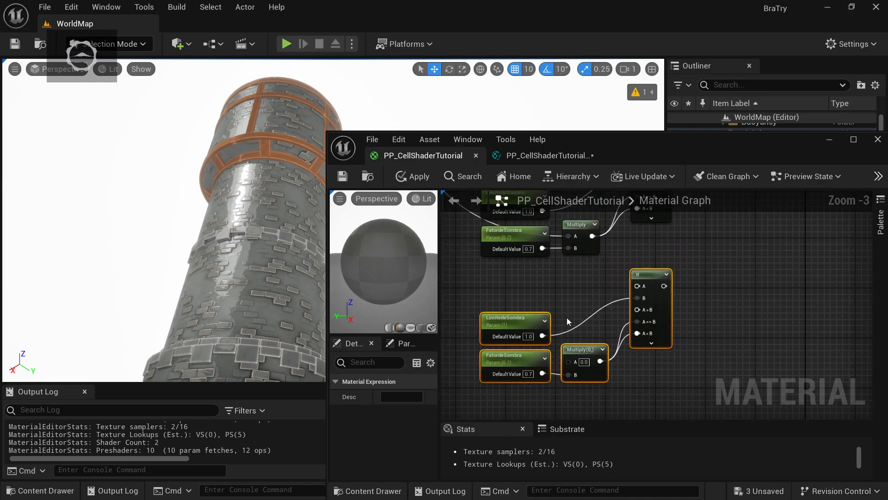
click(512, 318)
click(393, 396)
text(Escura)
key(Return)
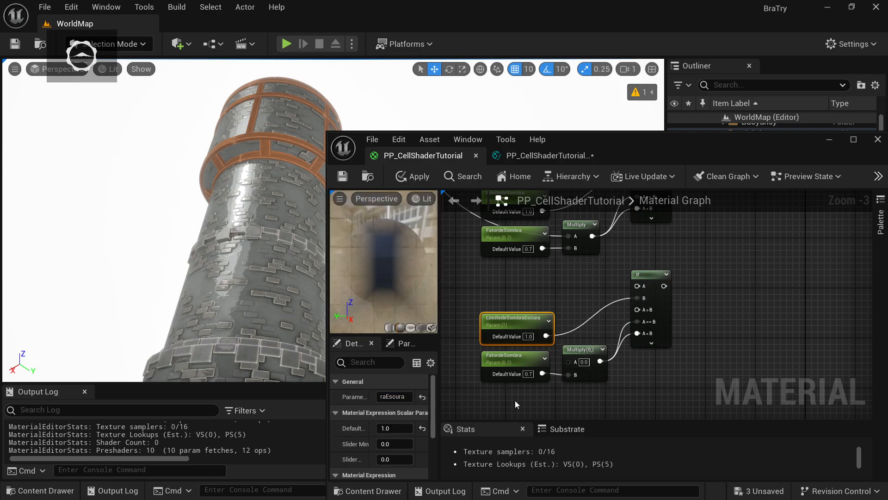
click(500, 361)
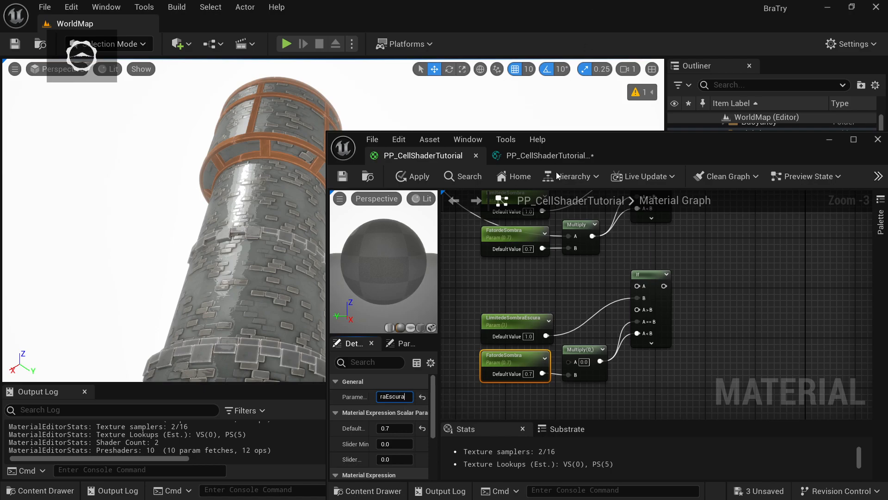
click(657, 359)
Connect the shadow If node's output to the A > B input of the duplicated If node
right_drag(615, 286, 594, 403)
right_drag(642, 375, 635, 339)
right_drag(689, 322, 680, 296)
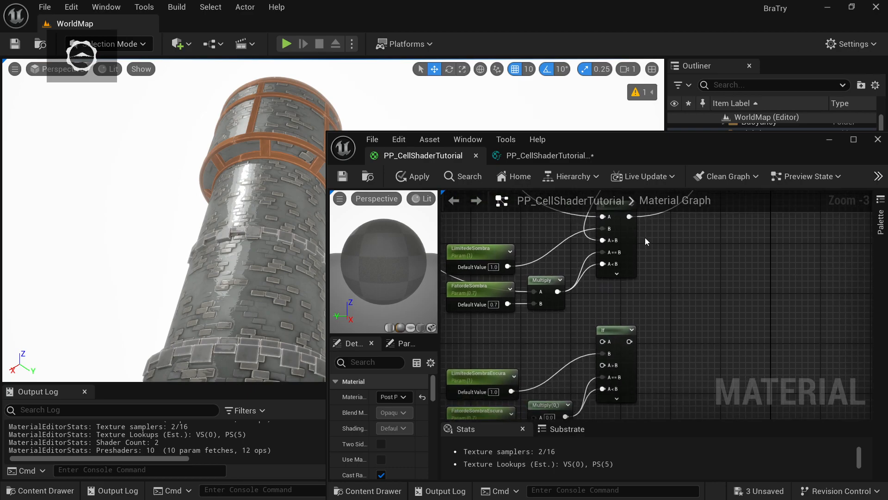
drag(629, 217, 600, 377)
scroll(594, 356, down, 1)
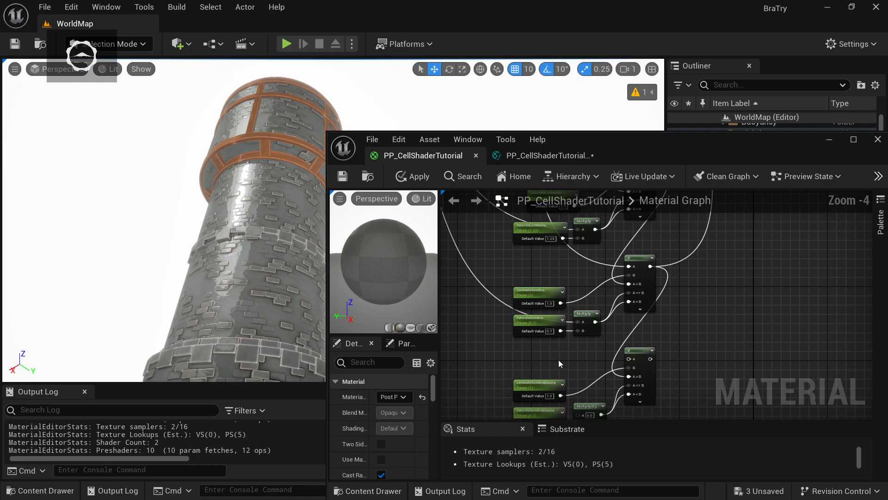
Connect the Divide node's output in the light measurement group to input A of the duplicated If node
right_drag(558, 360, 638, 368)
scroll(636, 366, down, 1)
right_drag(531, 314, 588, 417)
right_drag(592, 242, 583, 274)
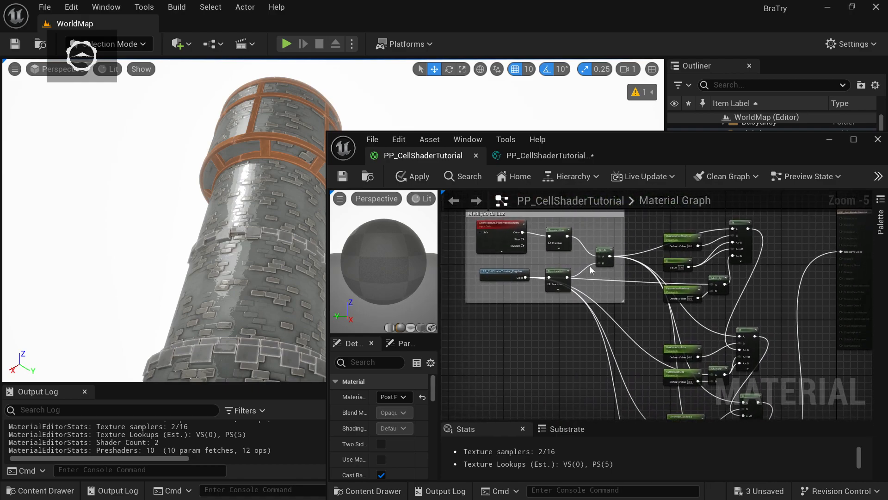
drag(611, 256, 743, 319)
right_drag(574, 305, 602, 409)
drag(560, 285, 695, 269)
right_drag(742, 246, 729, 273)
key(ctrl+z)
Connect the blue function node's output in the light measurement group to input A of the duplicated Multiply node
right_drag(485, 294, 595, 419)
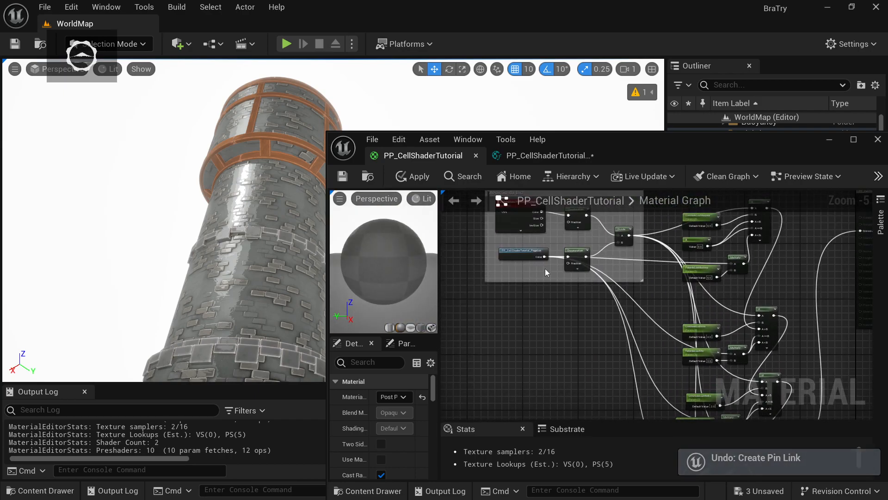
drag(543, 257, 654, 378)
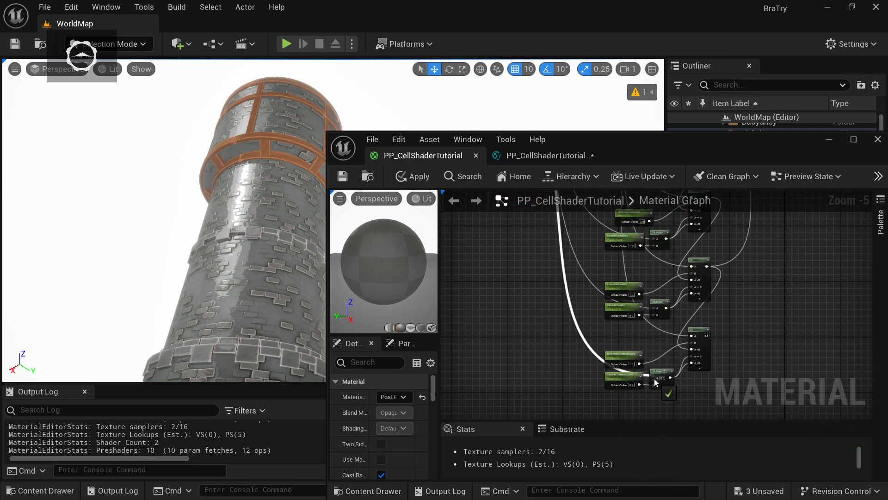
right_drag(678, 379, 669, 354)
Connect the dark-shadow If node's output to the material's Emissive Color
drag(540, 384, 708, 297)
right_drag(718, 309, 623, 310)
click(617, 334)
scroll(590, 326, up, 1)
scroll(596, 361, down, 2)
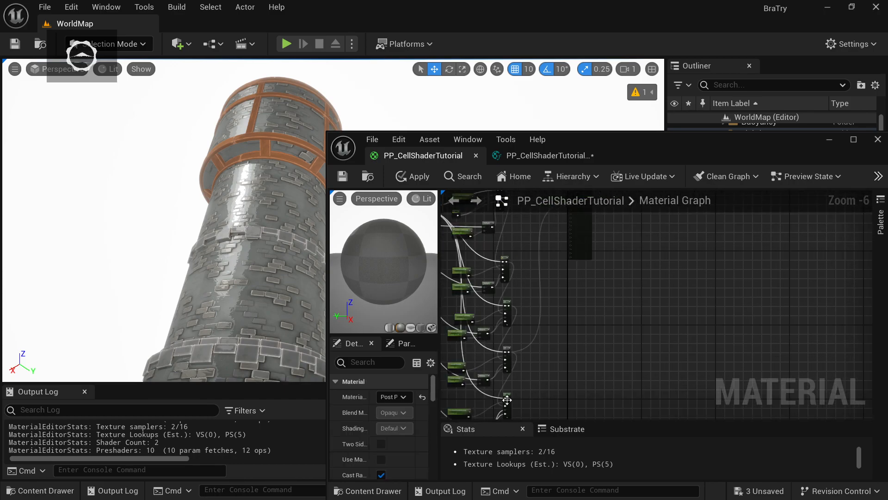
scroll(507, 400, up, 2)
drag(522, 398, 637, 245)
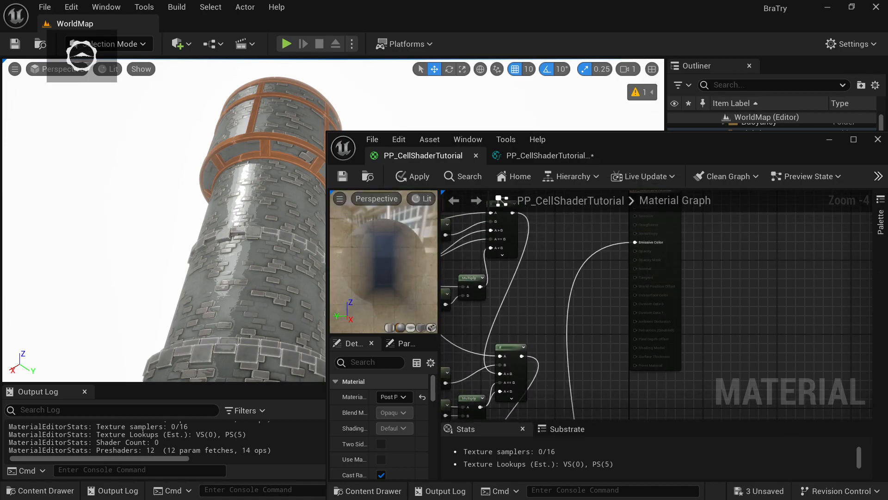
Set LimitedeSombraEscura to 0.5 and FatordeSombraEscura to 0.3, then save the material and inspect the shadows in the level
right_drag(578, 323, 698, 357)
scroll(654, 300, up, 2)
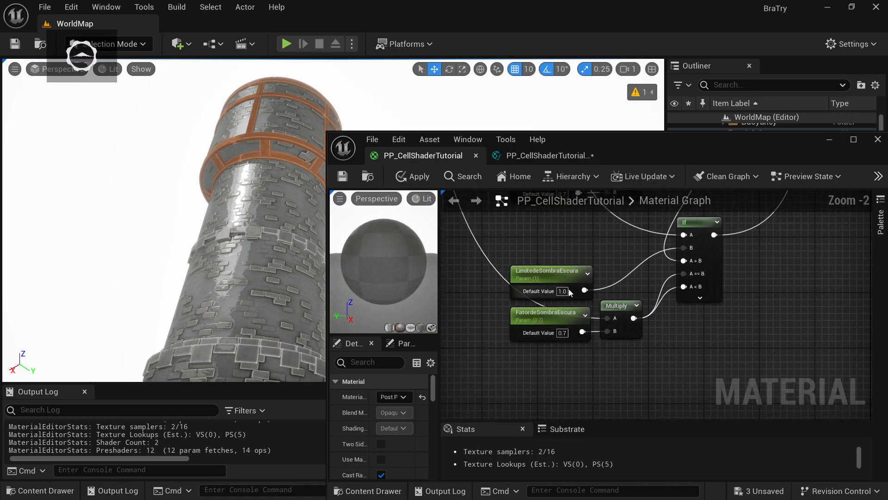
click(566, 291)
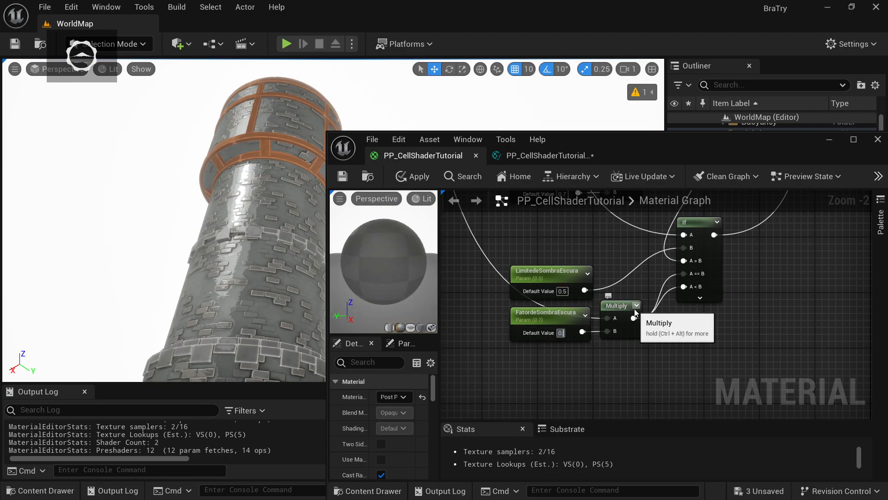
key(Return)
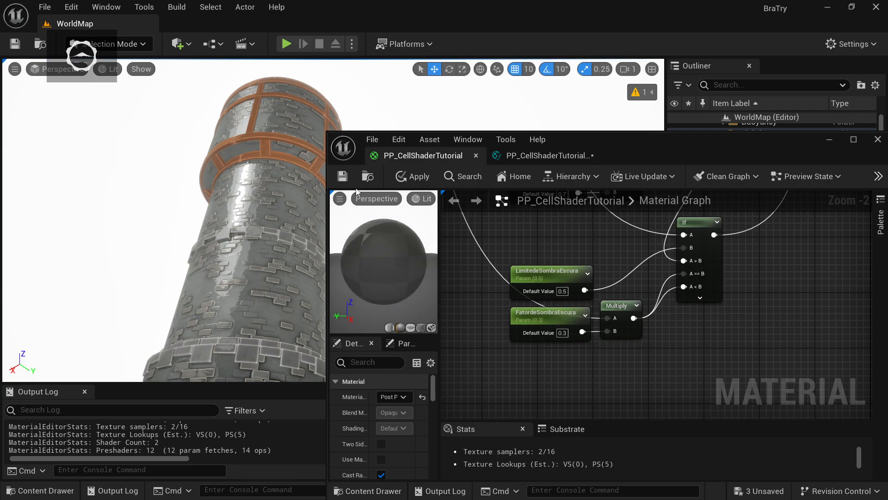
click(343, 176)
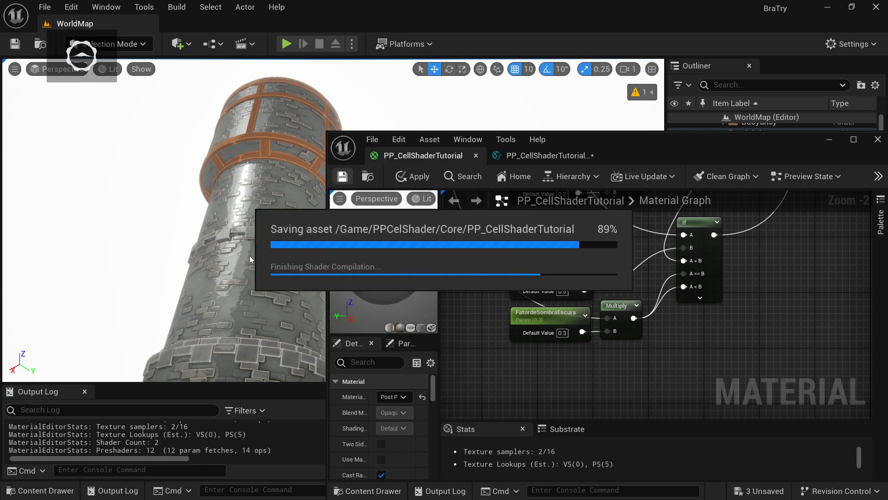
right_drag(244, 293, 244, 315)
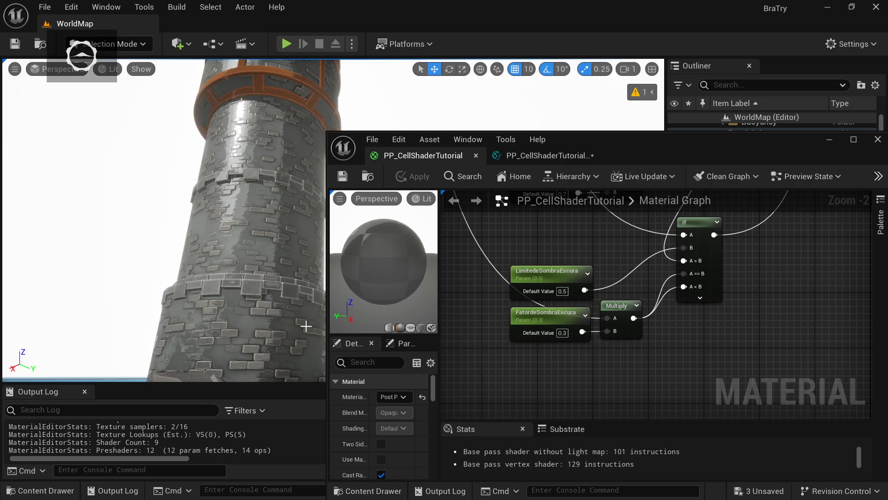
right_drag(299, 274, 319, 344)
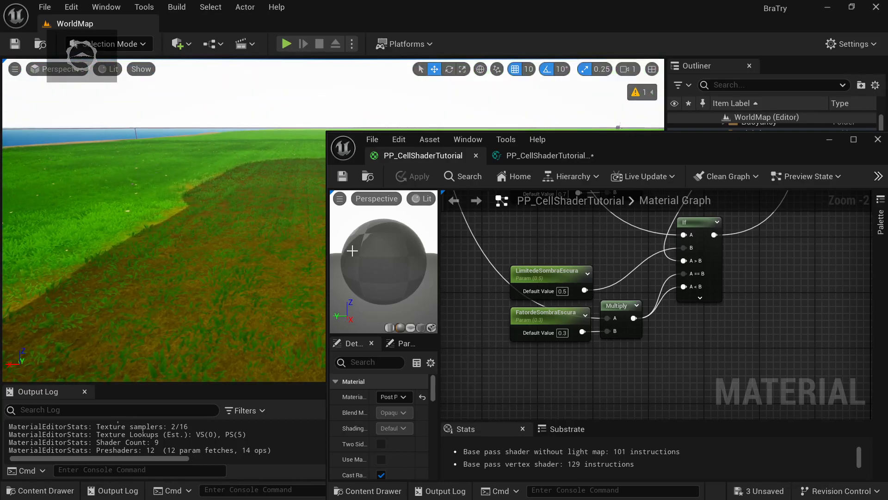
Set FatordeSombraEscura to 0.03, save the material, and inspect the shadows in the level
click(562, 333)
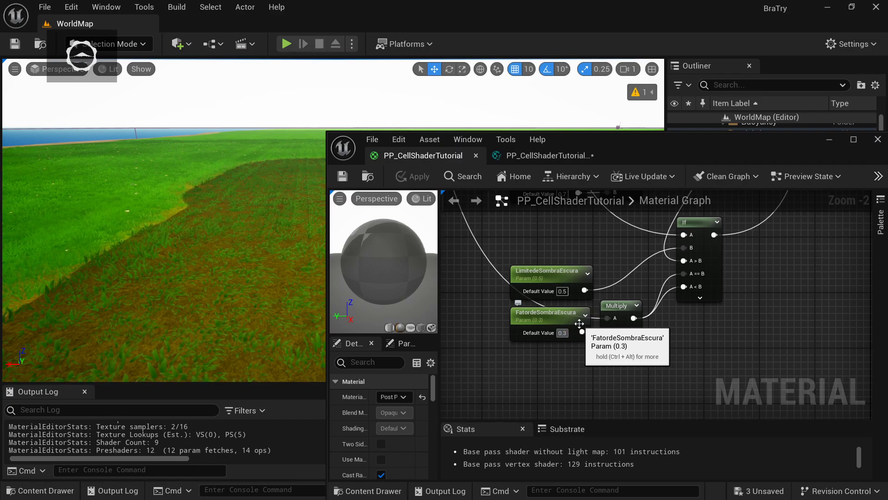
text(0.03)
key(Return)
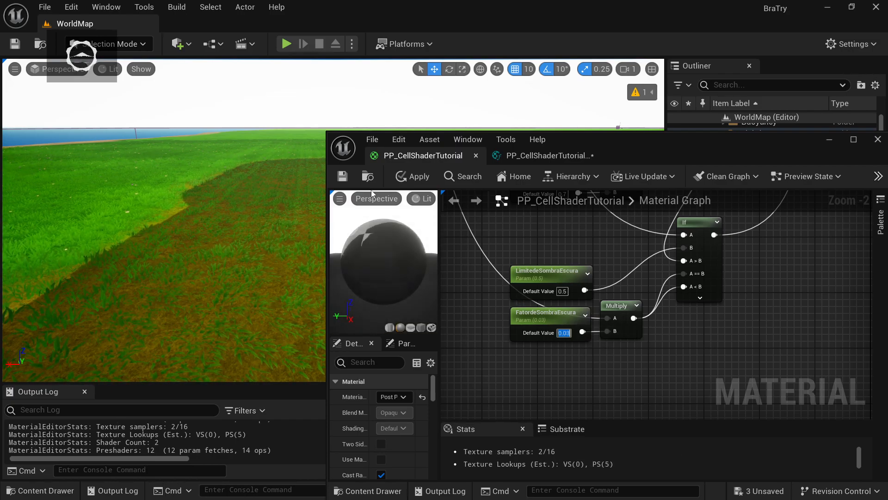
click(342, 178)
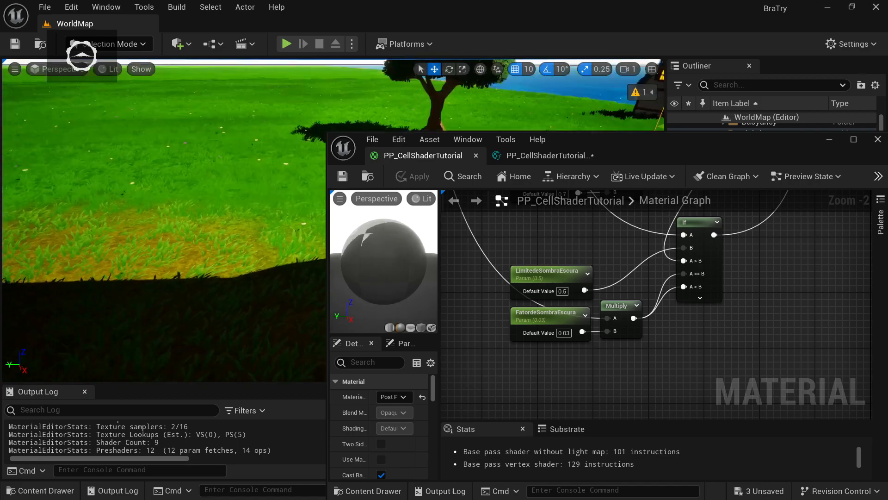
right_drag(162, 222, 231, 245)
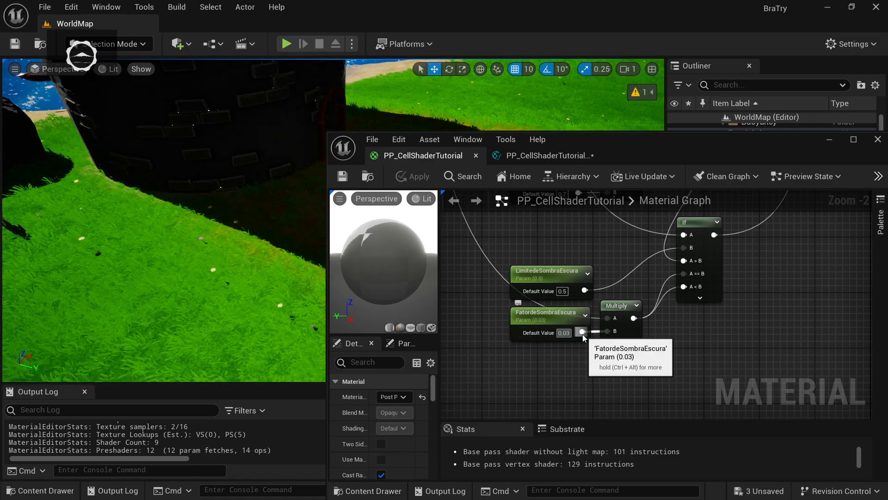
Set FatordeSombraEscura back to 0.3, save the material, and inspect the tower and rocks in the level
click(563, 333)
text(0.3)
key(Return)
click(342, 176)
right_drag(230, 268, 337, 279)
key(w)
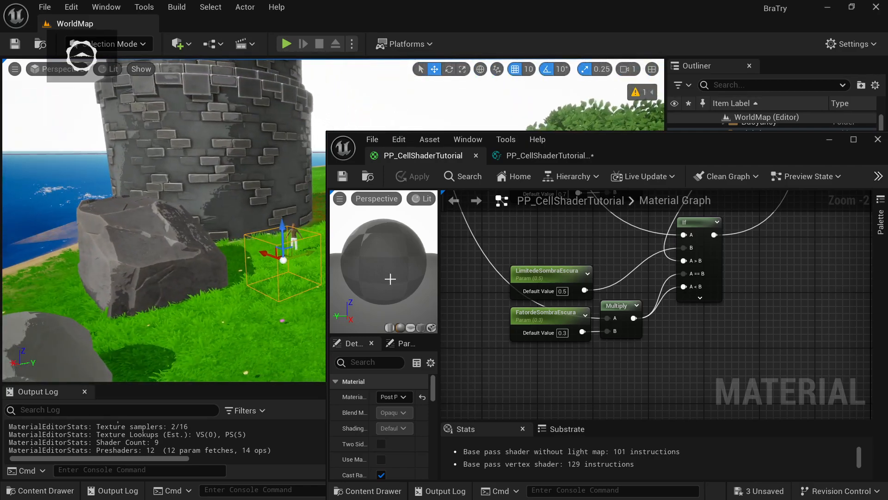
Move the material output node farther from the node chain and level with the dark-shadow If node
scroll(720, 324, down, 5)
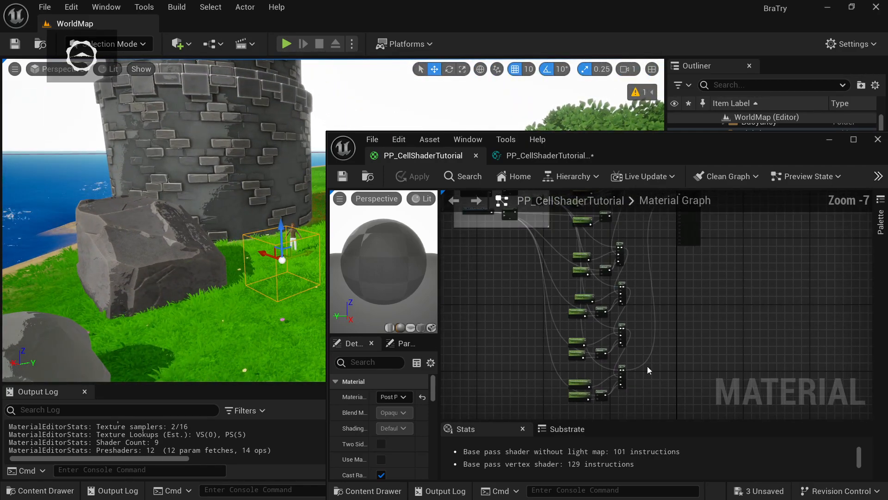
right_drag(663, 284, 628, 373)
right_drag(657, 309, 630, 267)
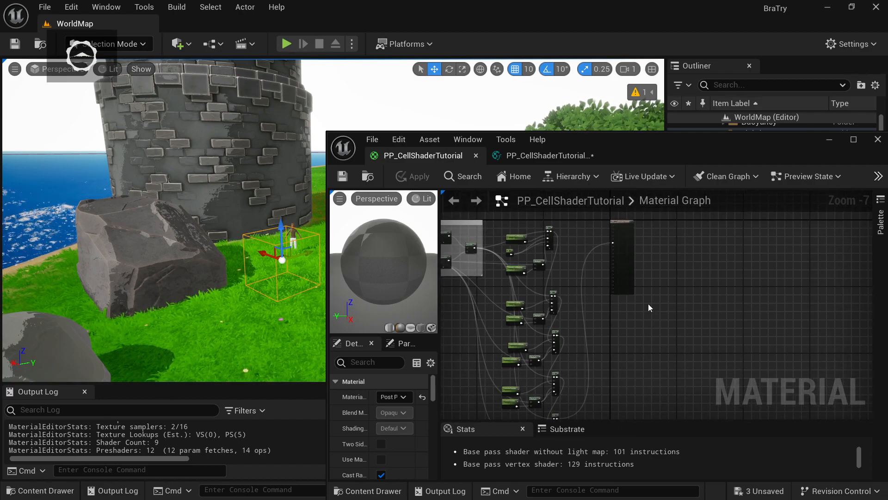
drag(616, 229, 767, 332)
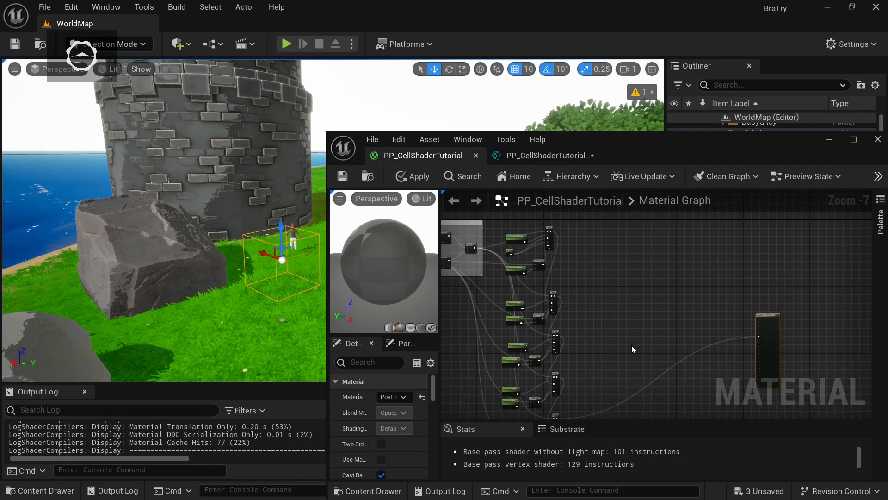
right_drag(632, 348, 635, 236)
right_drag(786, 235, 783, 256)
drag(770, 228, 761, 314)
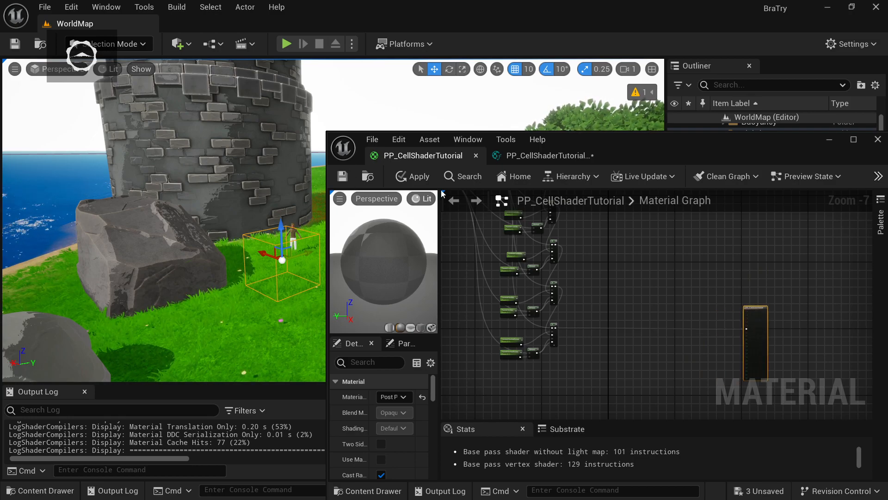
right_drag(284, 235, 204, 162)
right_drag(646, 381, 598, 324)
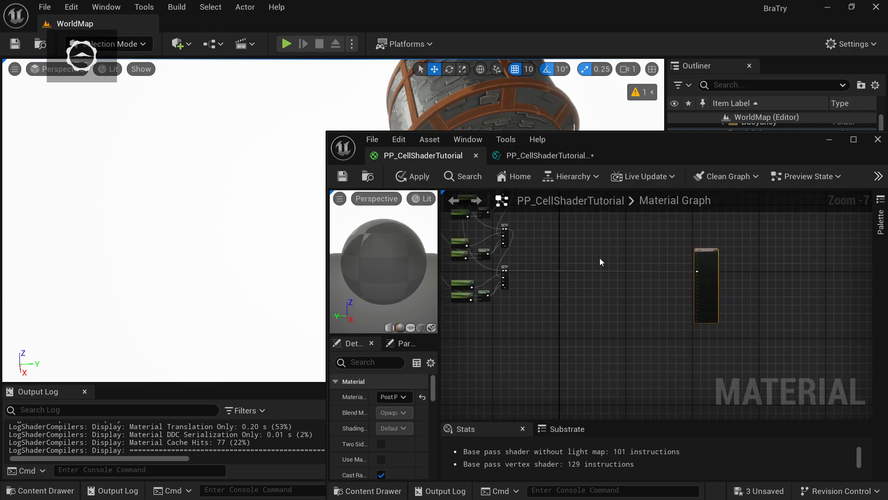
right_click(599, 257)
click(560, 338)
right_drag(527, 279, 670, 396)
right_drag(529, 303, 455, 260)
right_drag(499, 236, 578, 296)
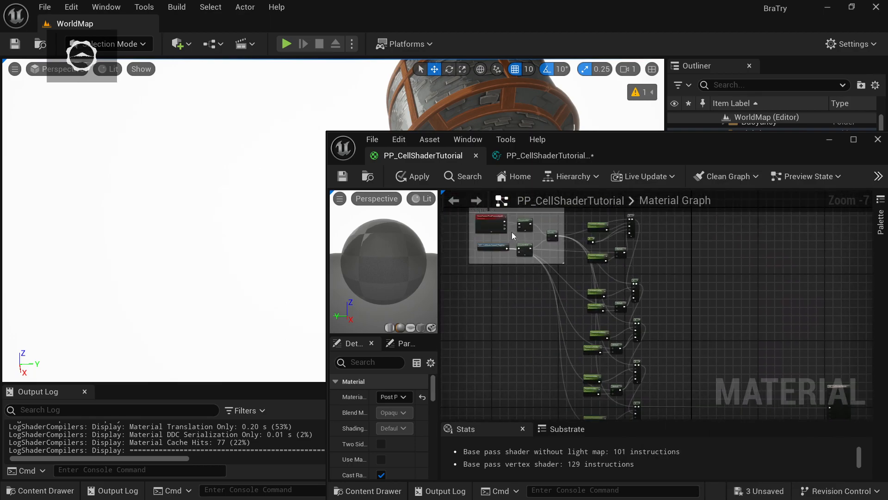
Copy the PostProcessInput0 scene texture node into the gap before the material output and move the output node farther away
click(489, 223)
key(ctrl+c)
key(ctrl+v)
drag(507, 245, 740, 332)
right_drag(740, 332, 596, 269)
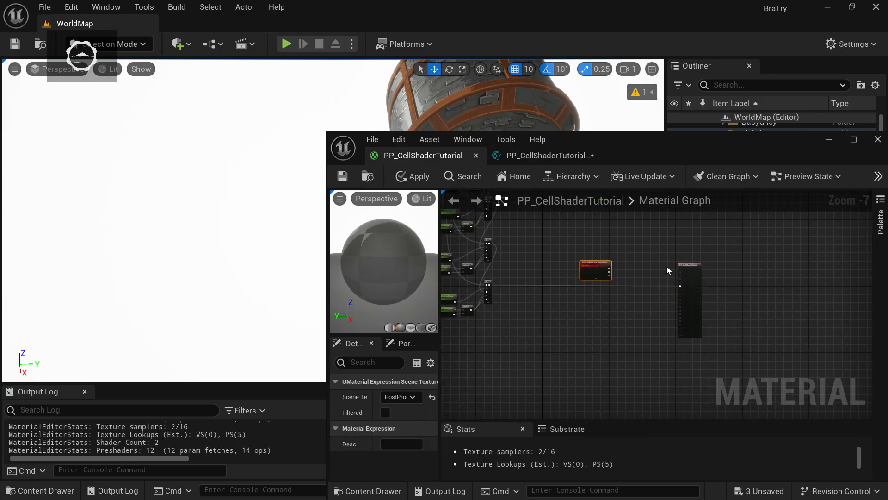
drag(690, 266, 714, 266)
drag(597, 263, 586, 264)
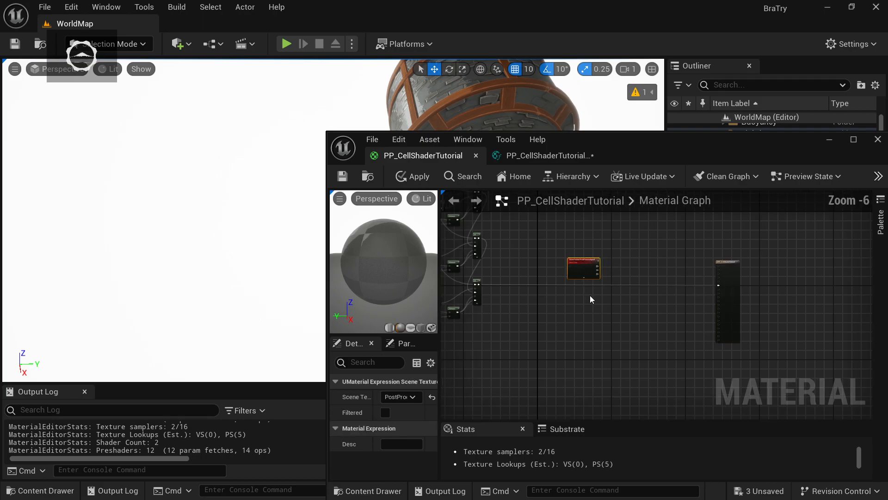
scroll(591, 298, up, 3)
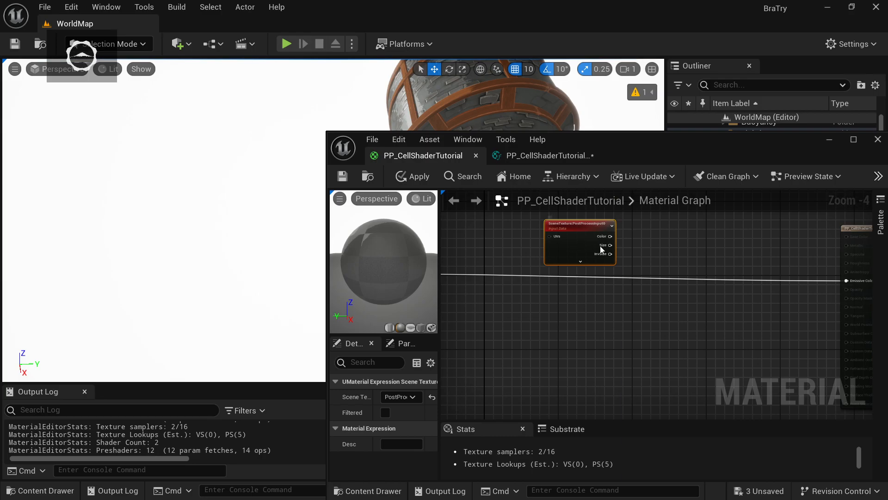
drag(584, 232, 564, 236)
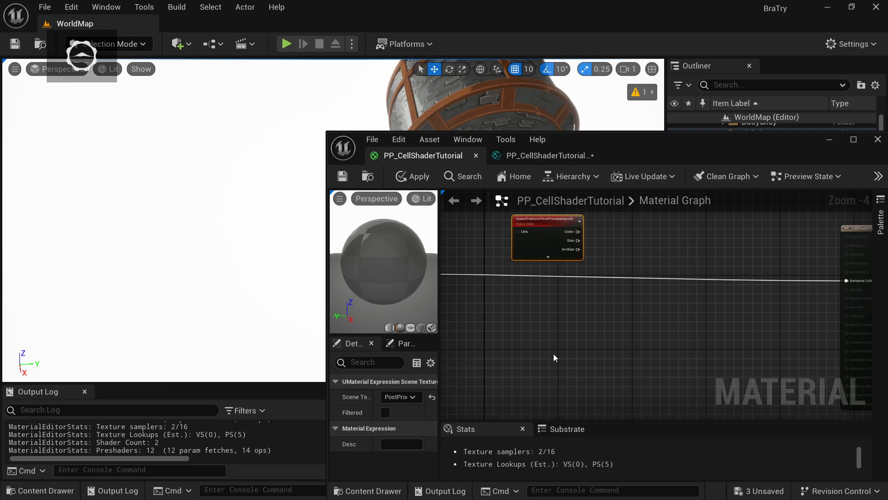
Set the copied scene texture node to SceneDepth
click(411, 397)
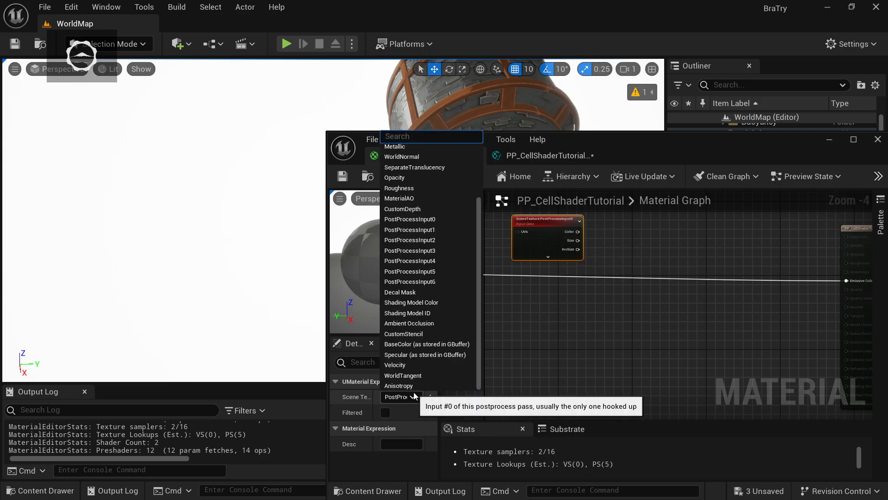
scroll(422, 194, up, 2)
scroll(422, 195, up, 2)
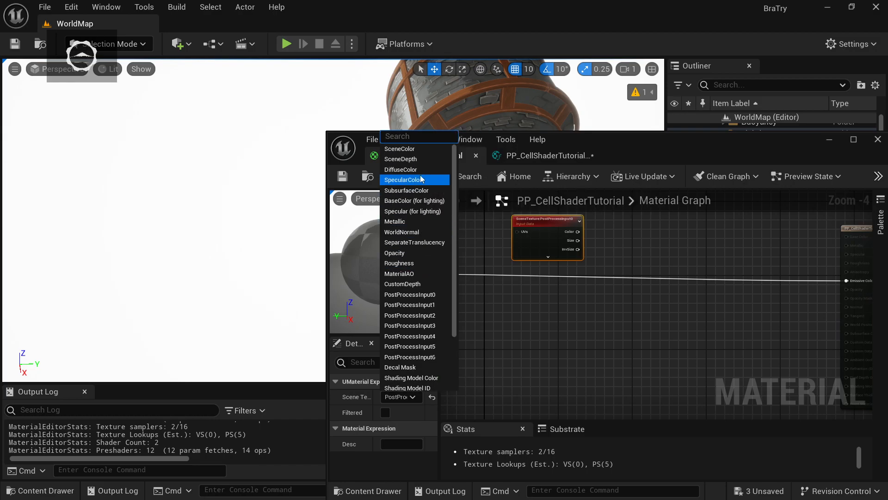
click(415, 158)
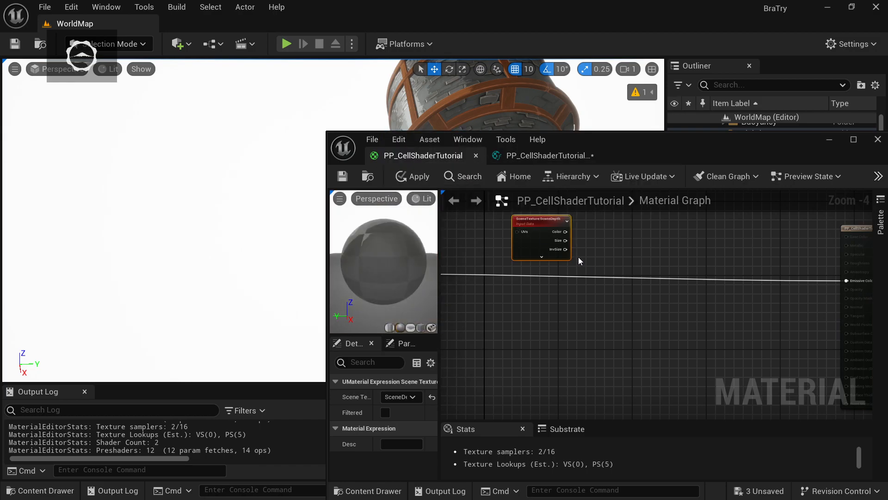
Add a ComponentMask fed by the SceneDepth color, keep only its R channel, and align it beside the texture node
drag(565, 232, 585, 234)
text(compo)
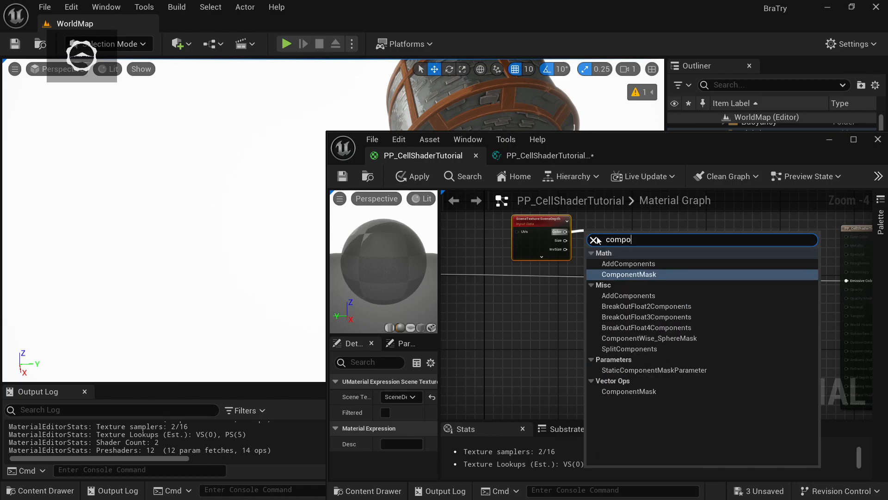
click(638, 275)
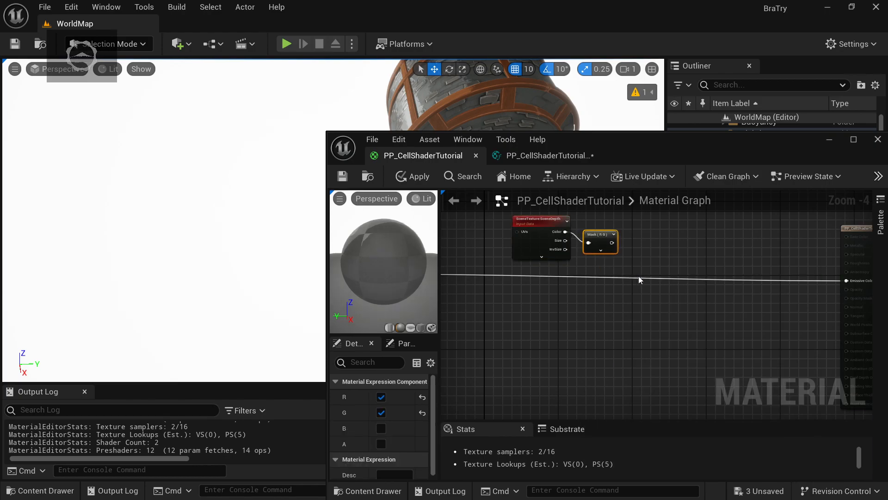
click(600, 251)
click(599, 261)
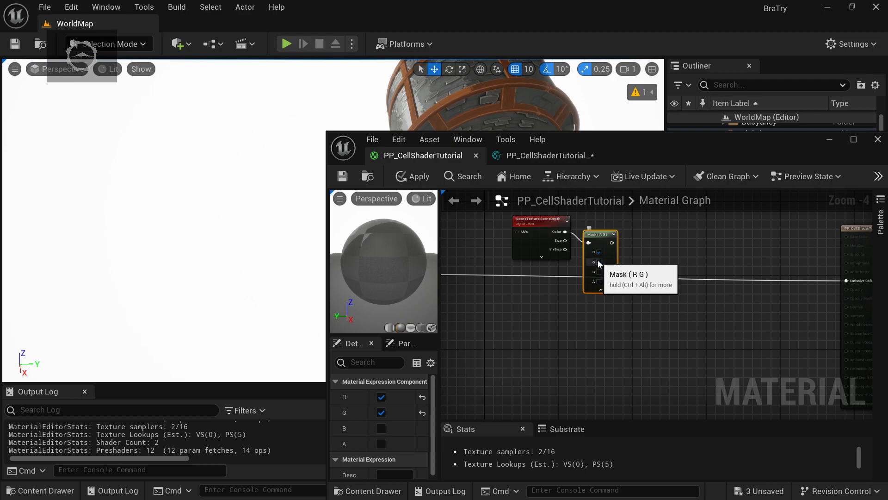
click(598, 290)
mouse_move(594, 236)
mouse_down()
mouse_move(603, 234)
mouse_move(596, 226)
mouse_up()
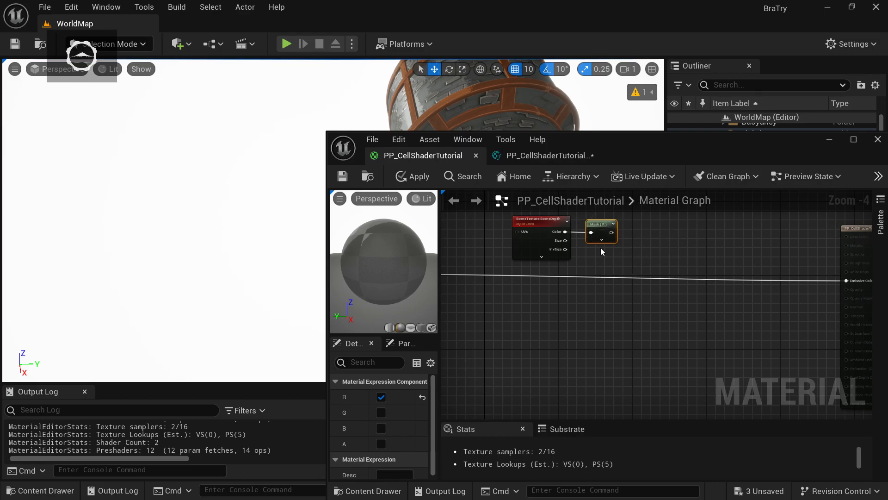
drag(598, 223, 603, 224)
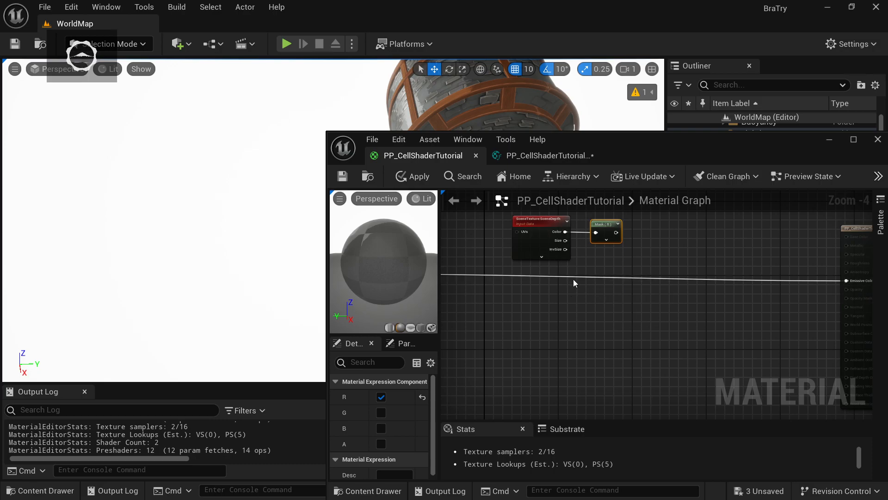
Add an If node with the depth mask connected to its A input
drag(617, 232, 659, 234)
text(if)
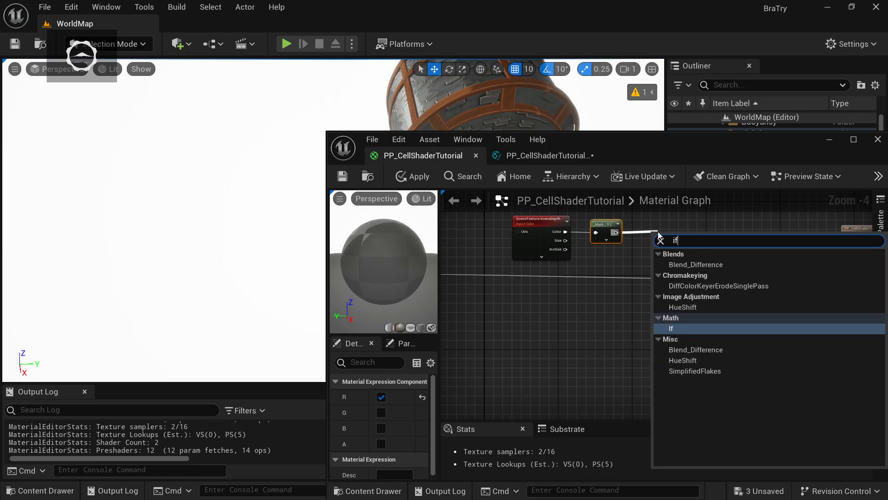
key(Return)
drag(670, 230, 671, 226)
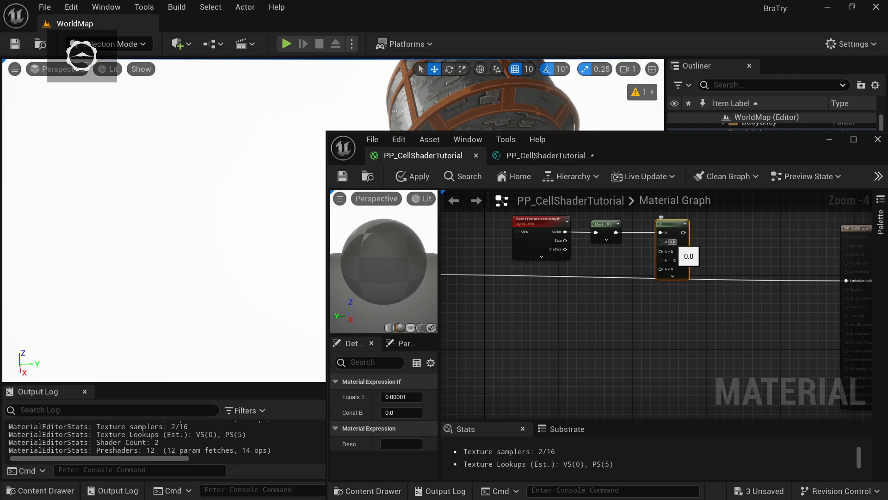
click(675, 242)
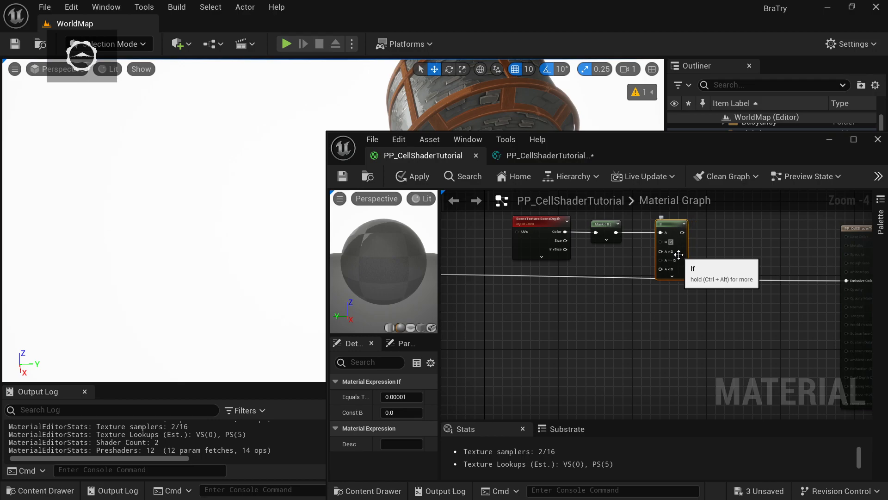
click(701, 246)
Add a Constant as the depth threshold on the new If node's B input and space the nodes apart
drag(663, 242, 628, 254)
text(const)
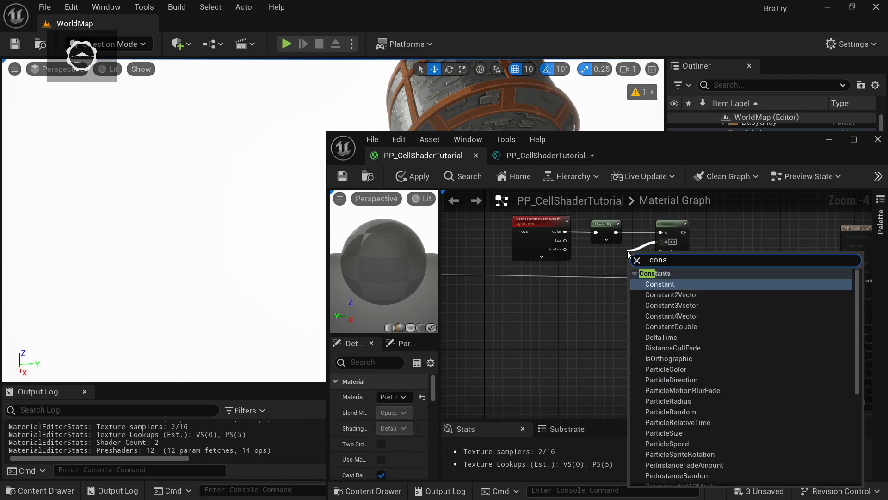
key(Return)
drag(645, 261, 617, 258)
click(621, 261)
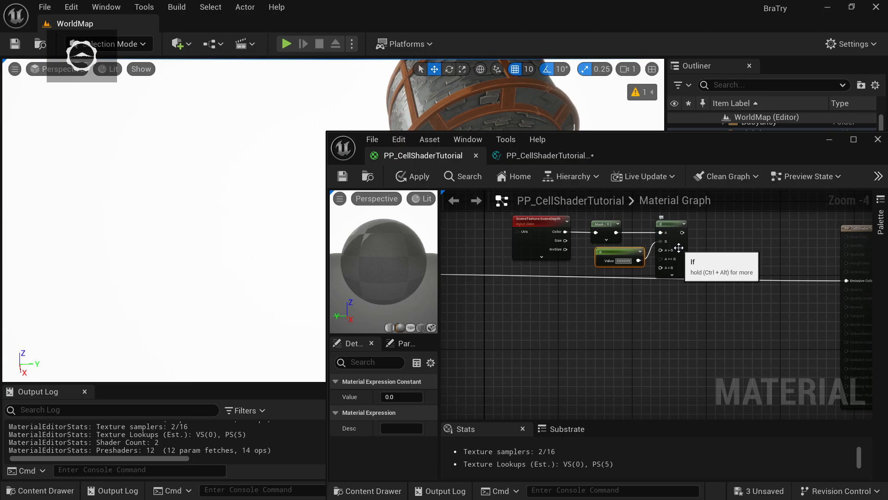
click(610, 317)
drag(609, 251, 604, 251)
drag(675, 224, 692, 222)
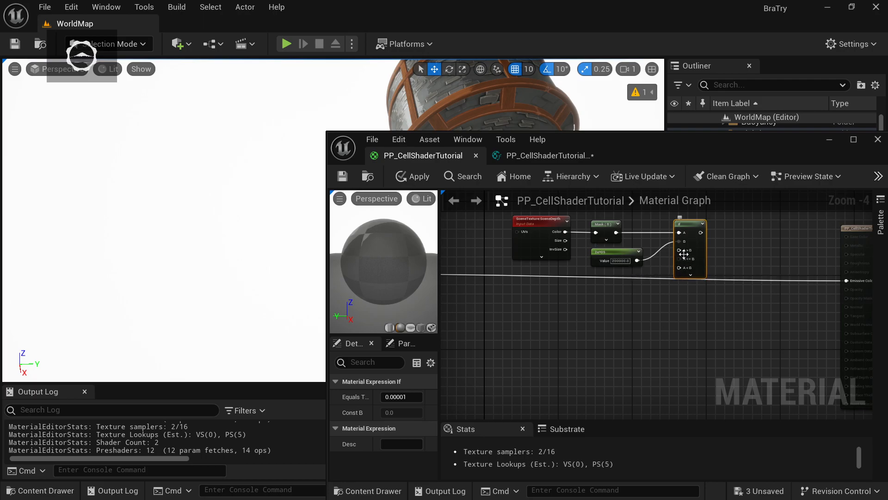
Duplicate the SceneDepth node below the original and set the copy to PostProcessInput0
click(542, 220)
key(ctrl+d)
drag(570, 277, 547, 300)
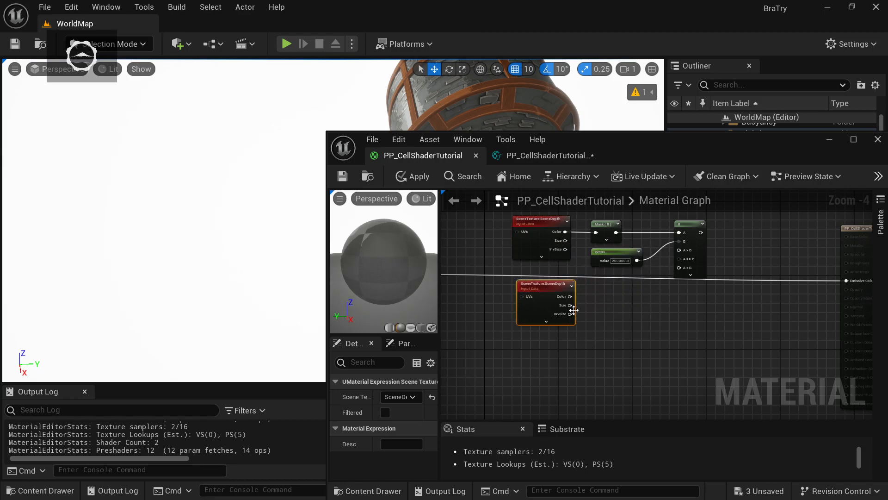
click(399, 396)
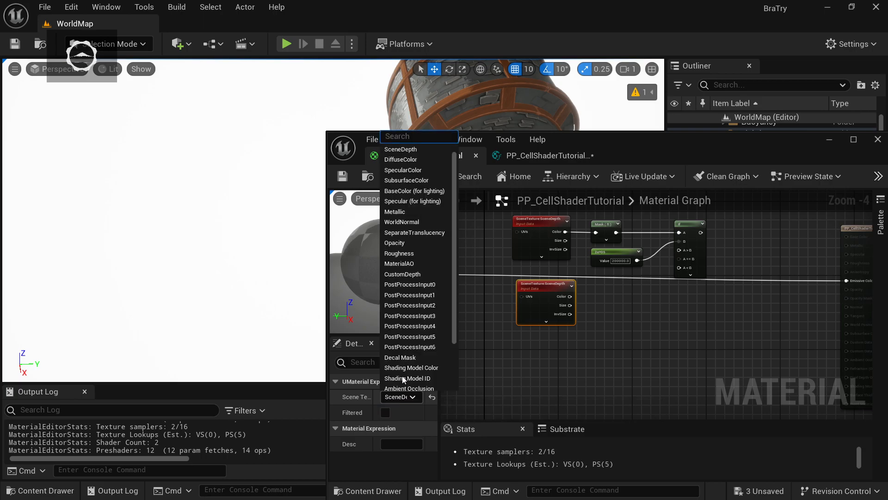
click(410, 284)
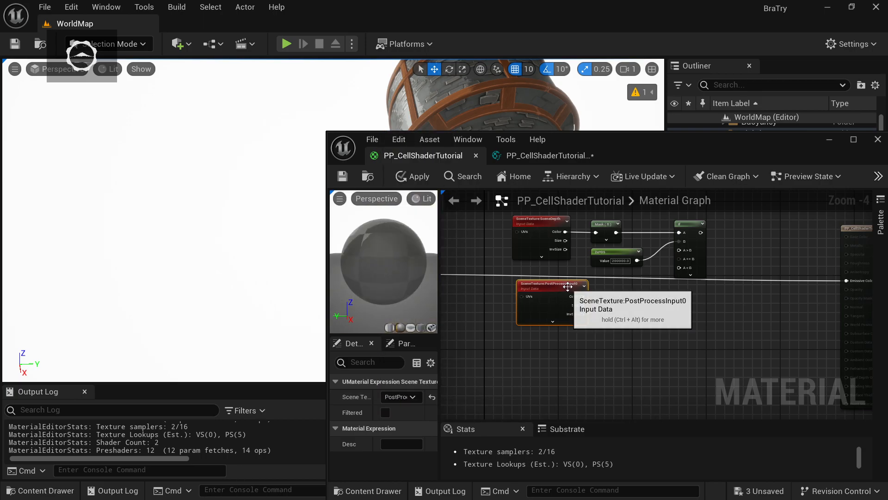
Connect the PostProcessInput0 color to the A > B and A == B inputs of the depth If node
right_drag(608, 330, 585, 329)
drag(559, 296, 664, 254)
drag(555, 297, 661, 259)
right_drag(618, 302, 681, 320)
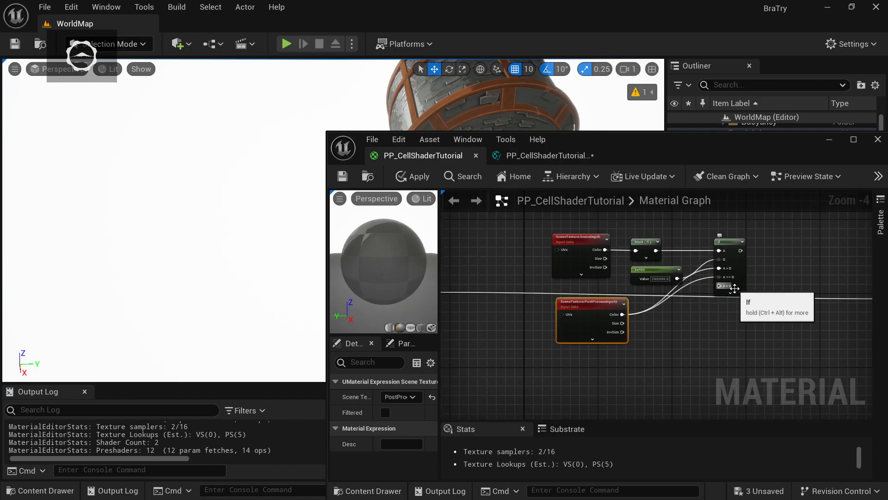
Connect the output of the last shadow-chain If node to the A < B input of the depth If node
scroll(687, 334, down, 1)
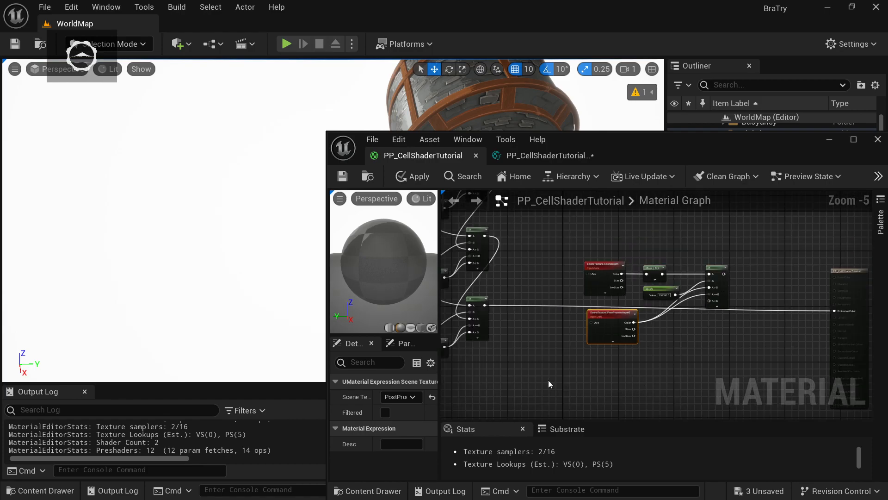
scroll(544, 379, up, 1)
right_drag(539, 375, 590, 361)
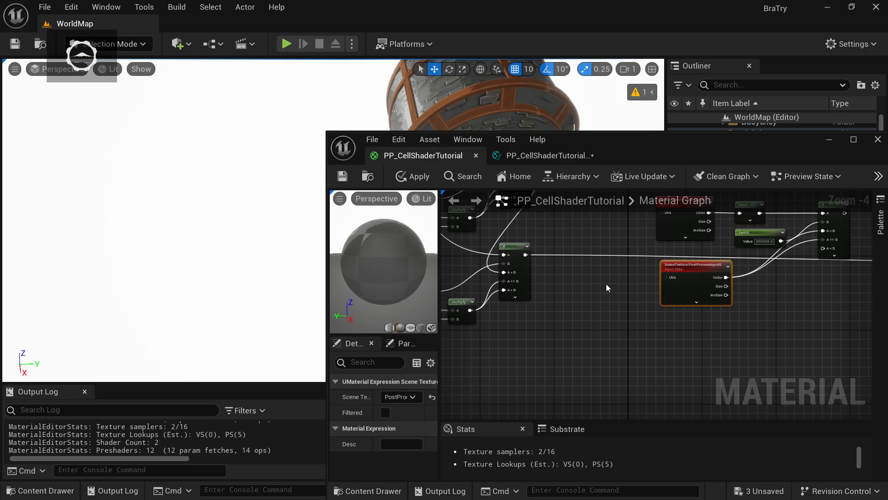
right_drag(609, 286, 531, 334)
drag(468, 306, 771, 303)
Connect the depth If node's output to Emissive Color and save the material
right_drag(770, 342, 484, 345)
drag(501, 263, 660, 313)
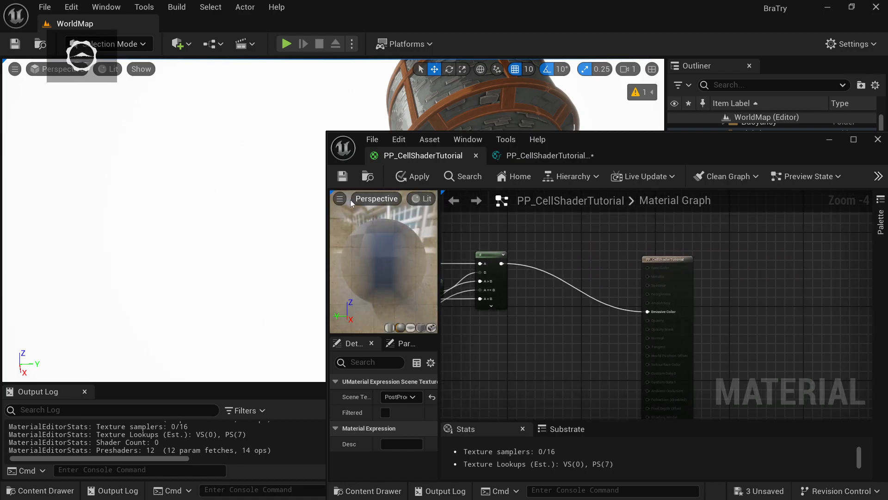
click(342, 176)
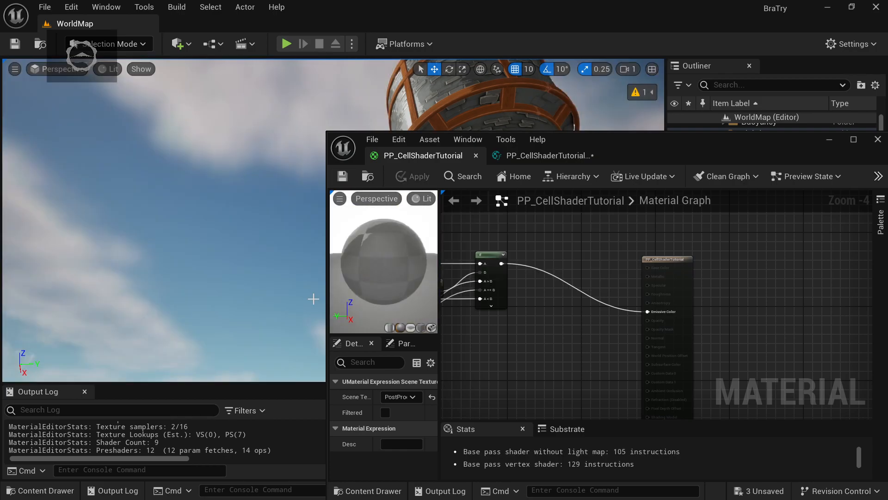
Inspect the cel-shaded sky, grass, house and beach mannequin in the level
right_drag(311, 297, 311, 297)
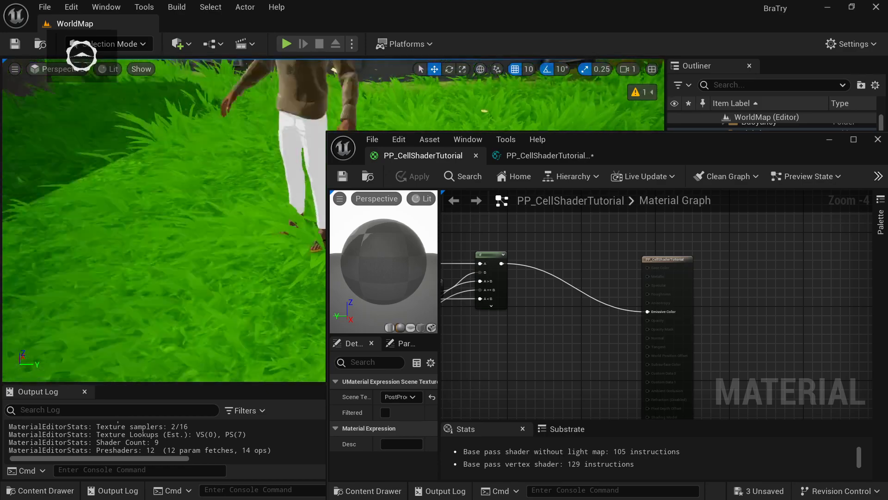
right_drag(459, 315, 470, 315)
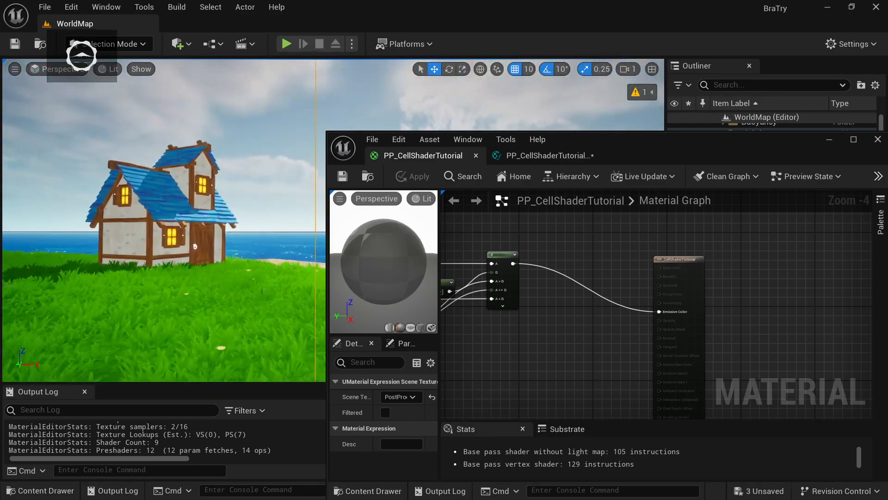
key(w)
right_drag(162, 222, 49, 211)
key(w)
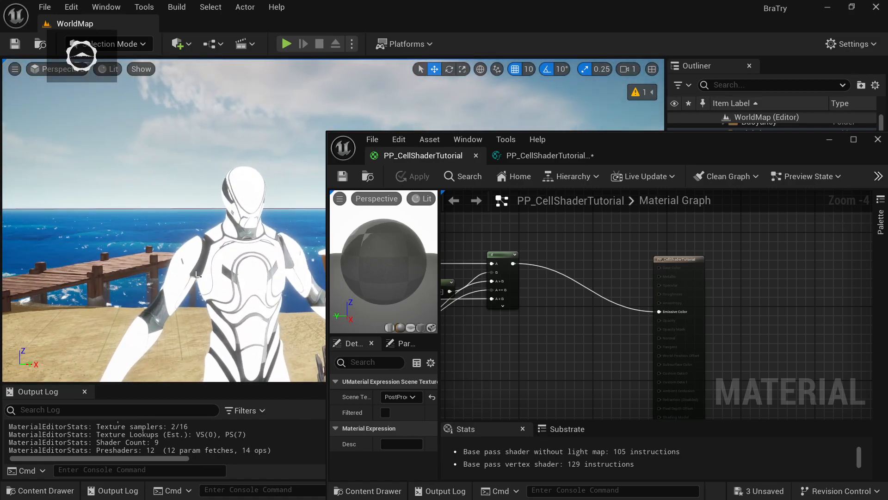
key(s)
right_drag(261, 281, 145, 219)
key(s)
key(w)
key(s)
key(w)
right_drag(260, 211, 226, 209)
key(s)
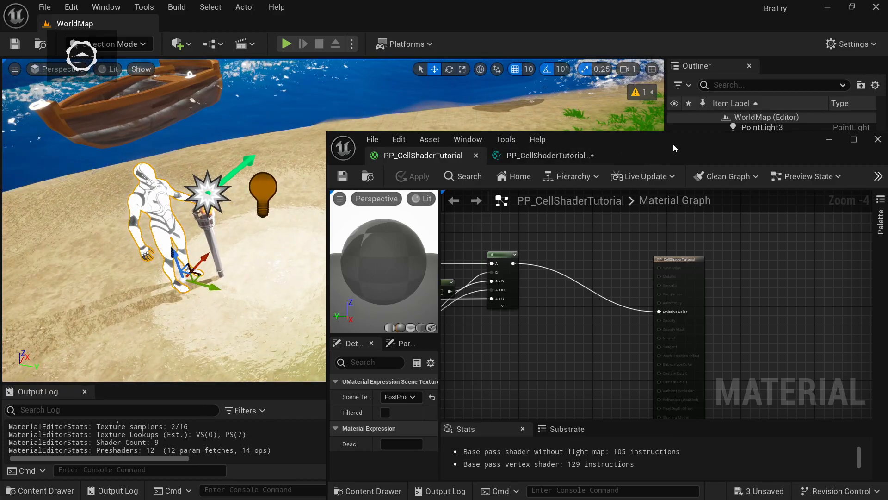
Move the material editor window off the Outliner, hide the DirectionalLight and SkyLight, and view the torch-lit beach from farther away
drag(673, 149, 723, 356)
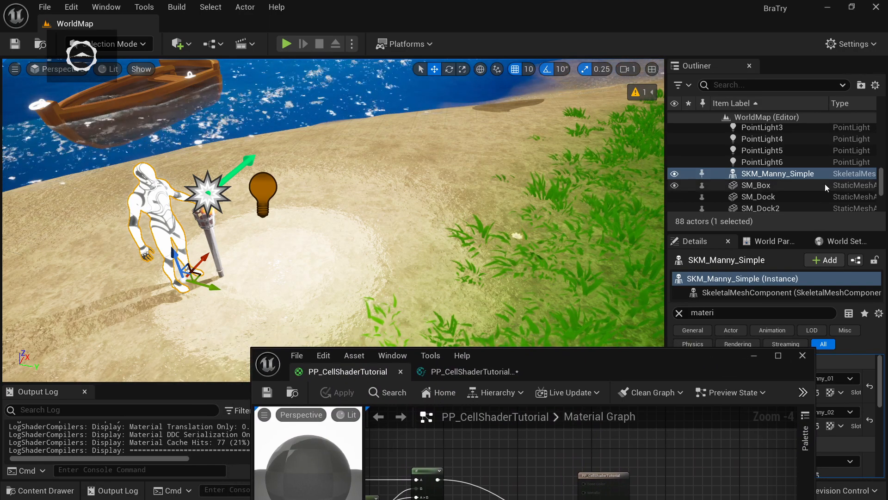
scroll(829, 184, up, 10)
scroll(762, 178, up, 4)
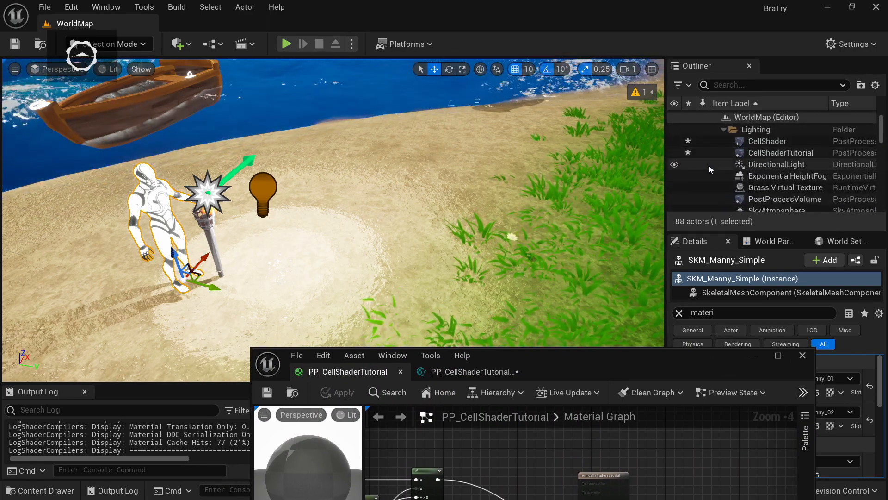
click(675, 165)
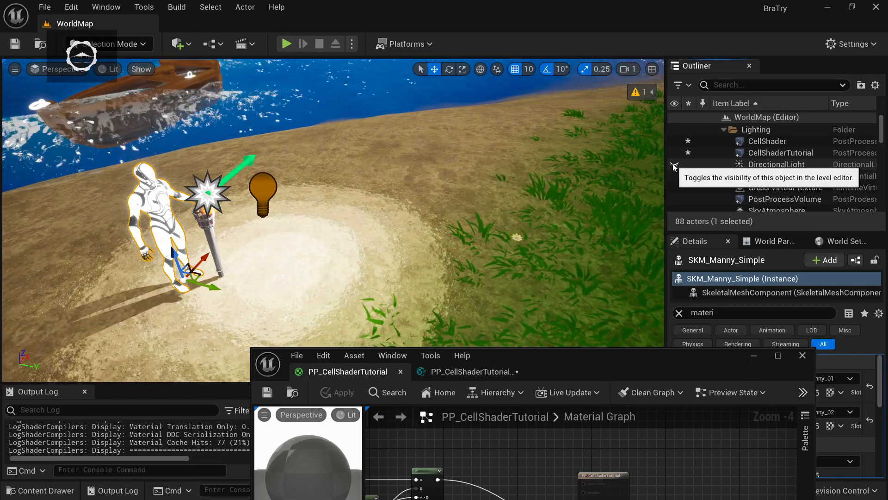
scroll(674, 166, down, 1)
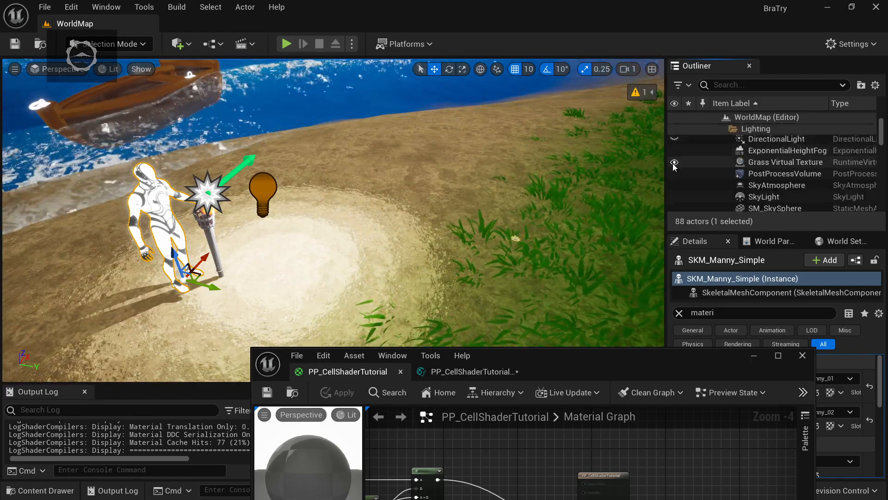
click(674, 197)
right_drag(543, 212, 643, 186)
key(s)
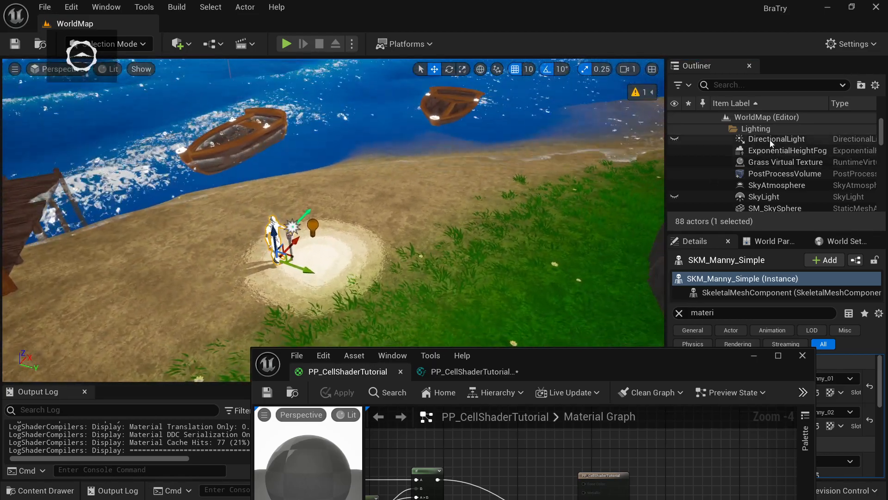
Inspect the torch-lit mannequin and the surrounding beach from several distances and angles
key(s)
right_drag(578, 185, 657, 148)
right_drag(463, 185, 352, 273)
key(s)
key(w)
key(s)
key(w)
key(s)
key(w)
mouse_move(503, 246)
right_down()
mouse_move(467, 238)
mouse_move(503, 247)
right_up()
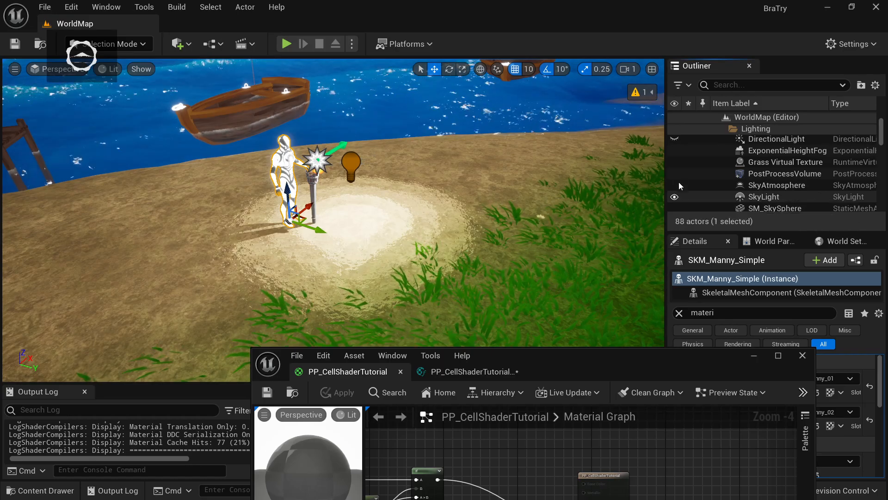
Make the SkyLight and DirectionalLight visible again and move the material editor window up so more of its graph fits on screen
click(677, 140)
right_drag(546, 222, 562, 212)
key(s)
drag(528, 359, 581, 179)
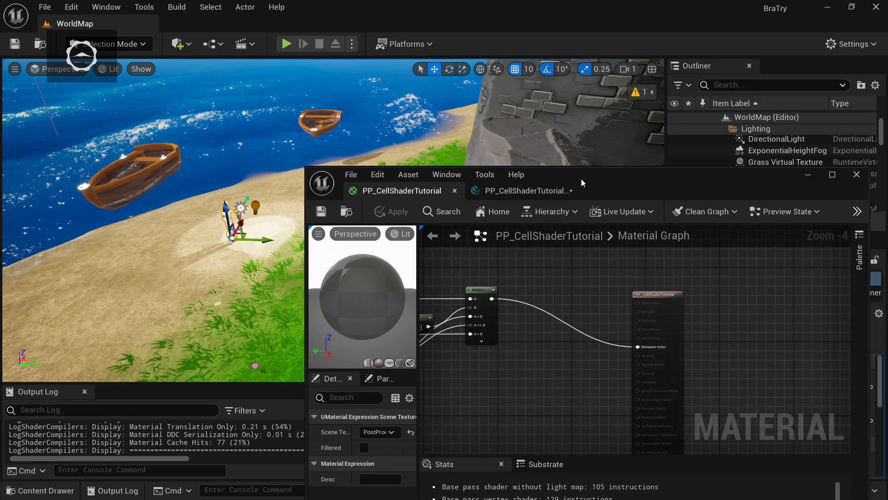
Group the scene-depth nodes and their If node in a comment box titled SkyboxFix
right_drag(536, 368, 639, 352)
scroll(565, 285, down, 1)
drag(676, 265, 714, 296)
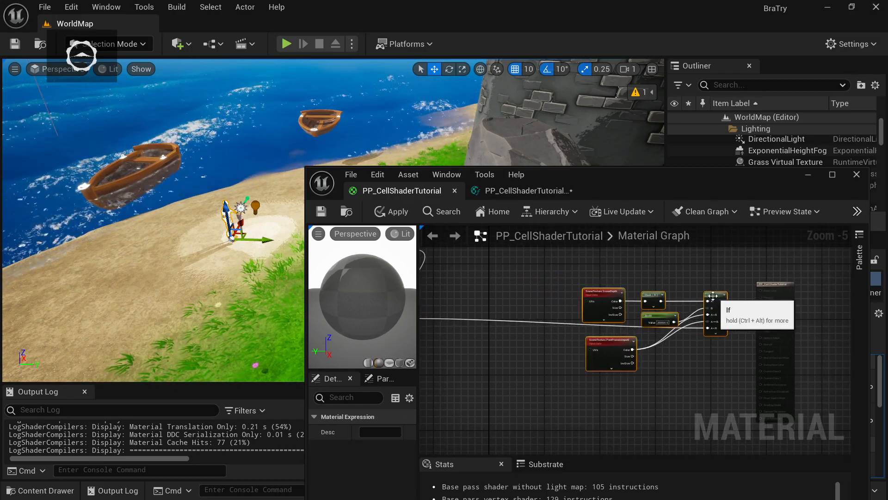
right_click(714, 296)
text(comm)
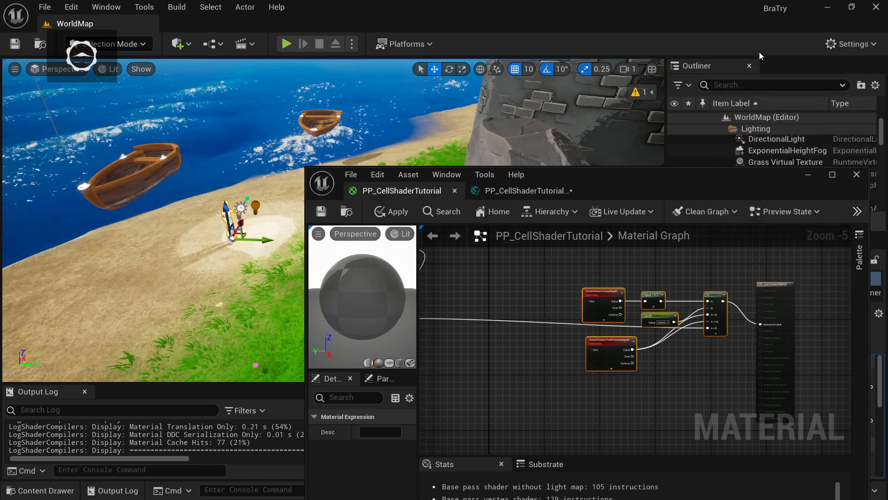
click(787, 53)
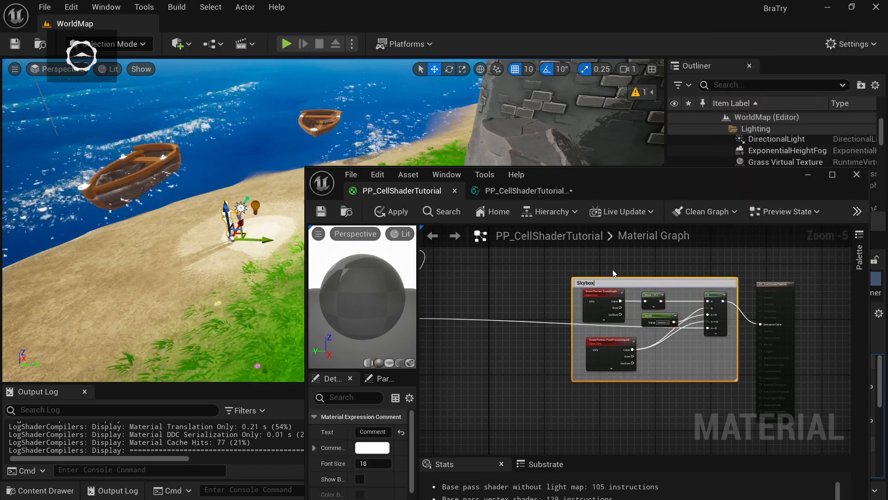
key(Return)
Add a Desaturation node fed by the output of the last shadow-chain If node and place it beside that node
right_drag(555, 328, 525, 337)
scroll(553, 392, down, 1)
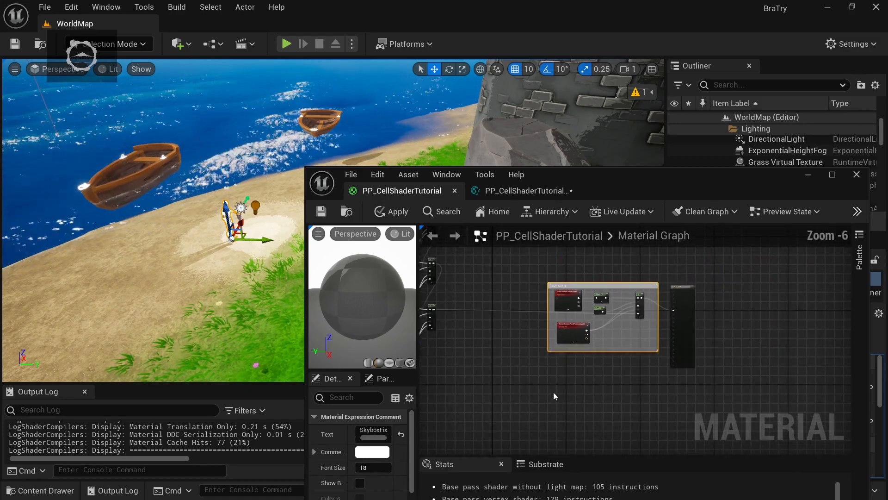
click(743, 279)
right_drag(679, 290, 745, 290)
scroll(612, 352, up, 1)
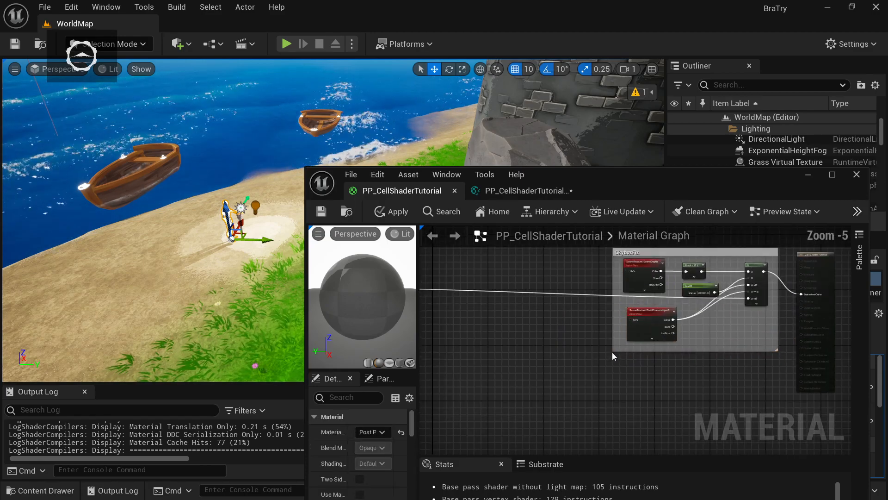
right_drag(563, 334, 579, 370)
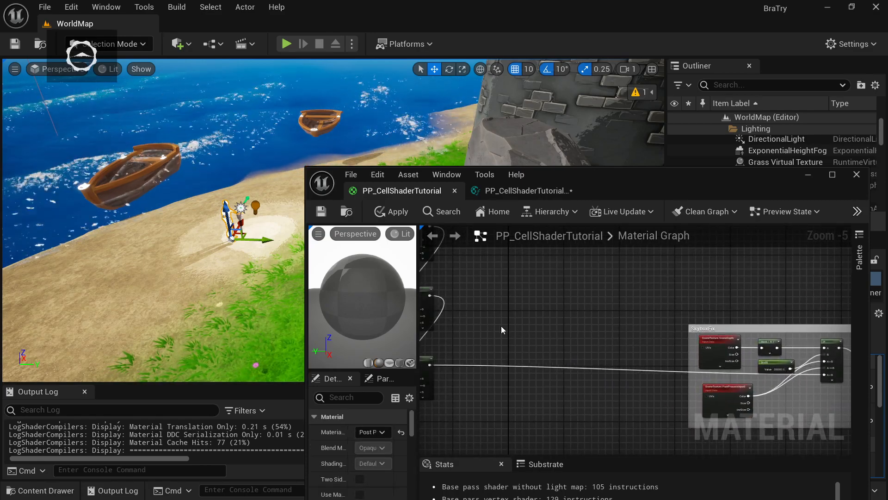
right_drag(565, 330, 613, 278)
right_drag(523, 289, 604, 314)
scroll(604, 315, down, 2)
right_drag(467, 329, 483, 418)
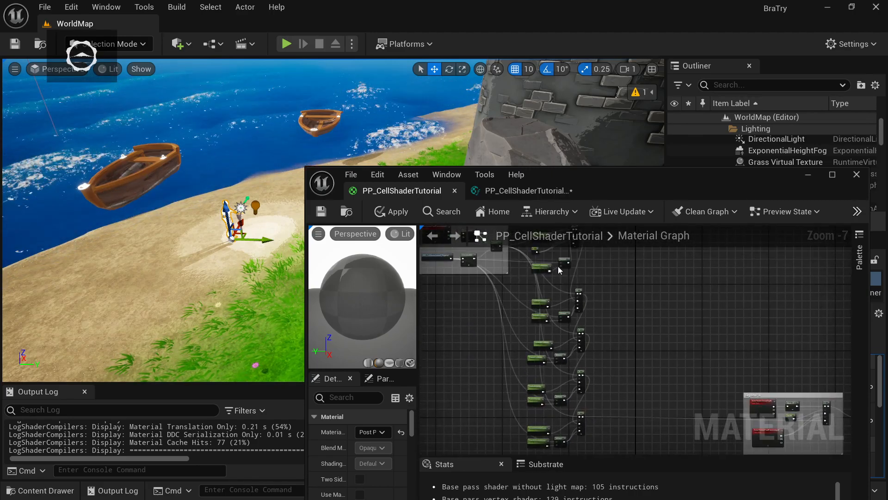
right_drag(585, 374, 634, 251)
right_drag(635, 291, 550, 276)
scroll(537, 294, up, 2)
scroll(538, 271, up, 1)
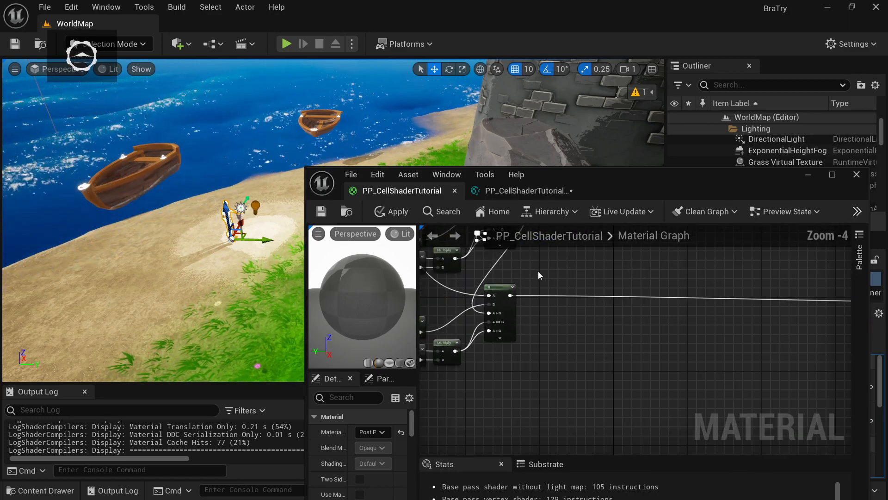
drag(510, 297, 545, 303)
text(desat)
key(Return)
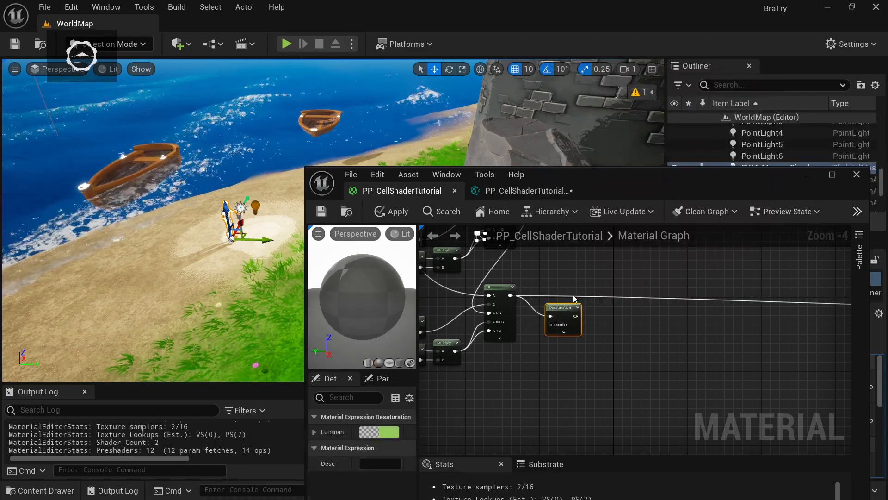
right_drag(564, 310, 463, 312)
drag(462, 312, 451, 311)
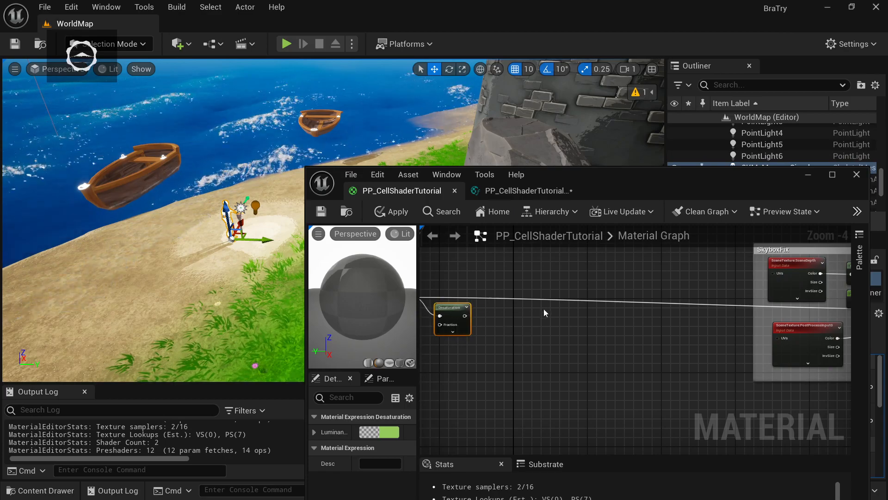
Duplicate the PostProcessInput0 SceneTexture node from the SkyboxFix group and place the copy above the Desaturation node
right_drag(541, 272, 511, 310)
right_click(489, 287)
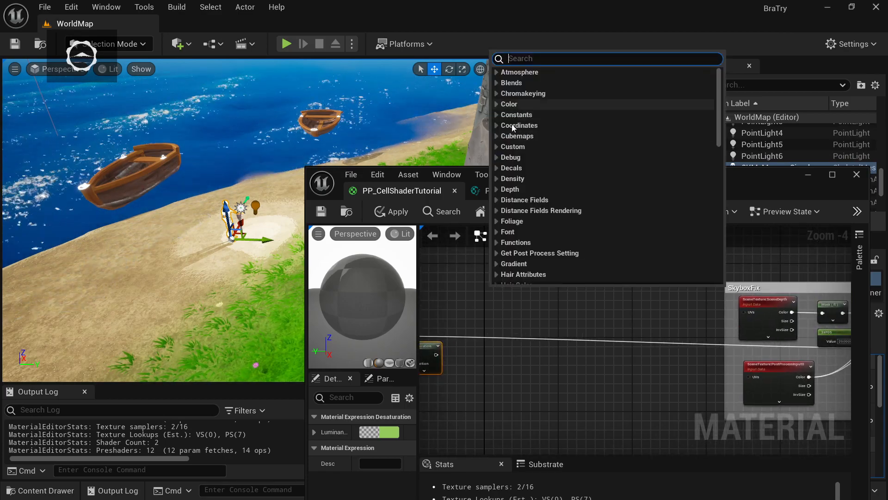
click(596, 347)
click(776, 369)
key(ctrl+c)
key(ctrl+v)
drag(803, 371, 507, 292)
right_drag(512, 367, 547, 385)
scroll(545, 339, up, 1)
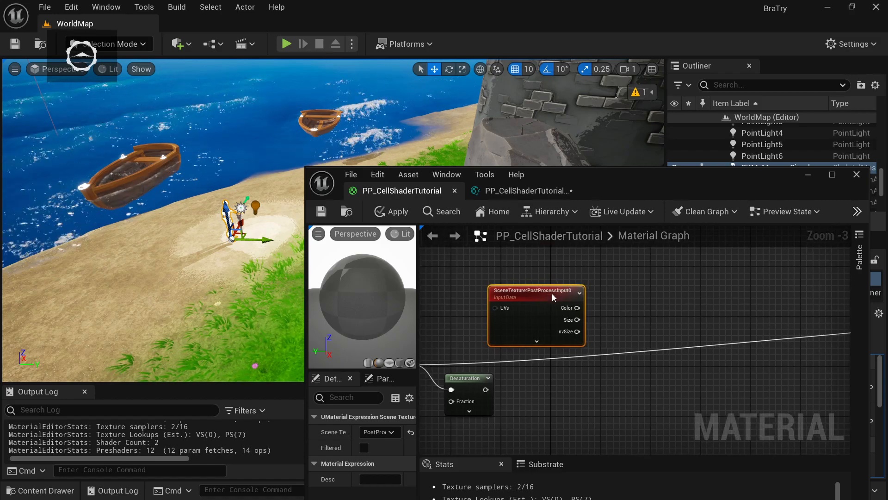
drag(551, 297, 571, 277)
right_drag(522, 376, 491, 364)
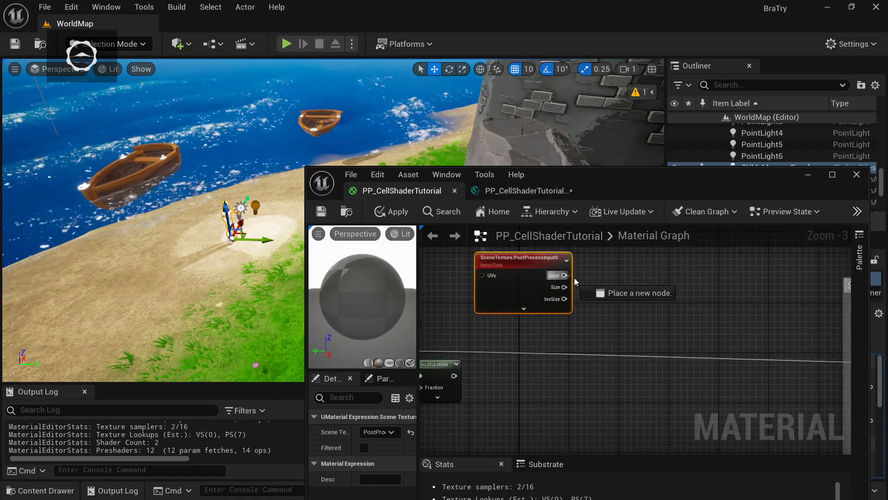
drag(598, 279, 599, 279)
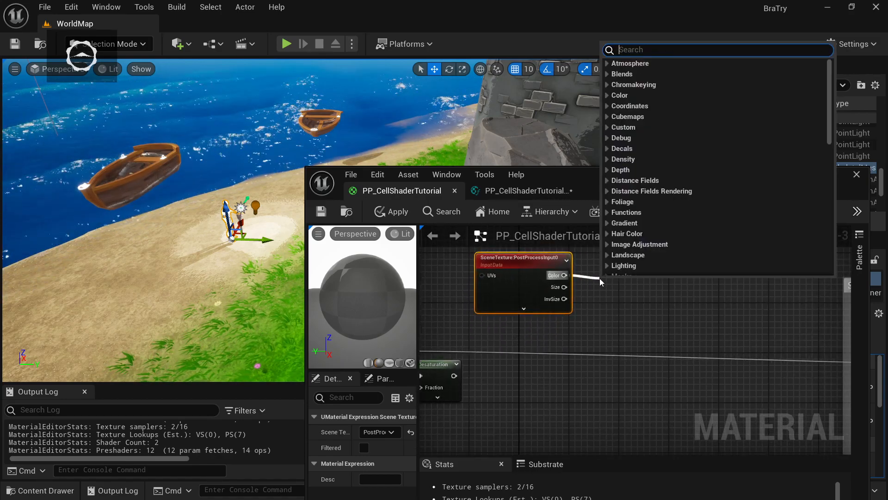
click(623, 343)
Connect the Desaturation output directly to Emissive Color, save the material and view the result in the level
scroll(496, 374, down, 2)
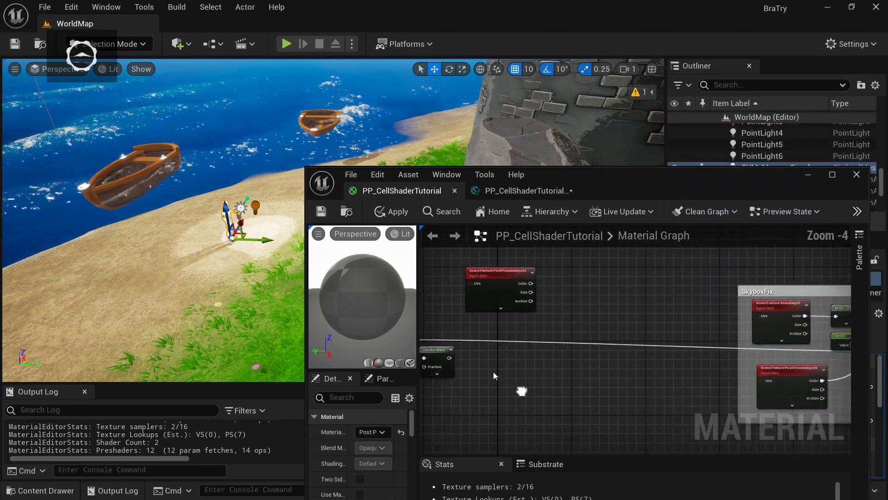
drag(444, 353, 763, 344)
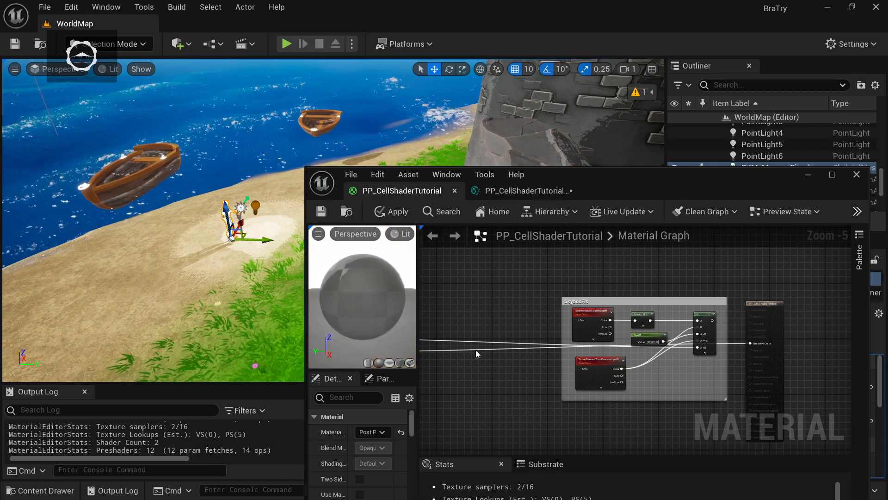
click(322, 211)
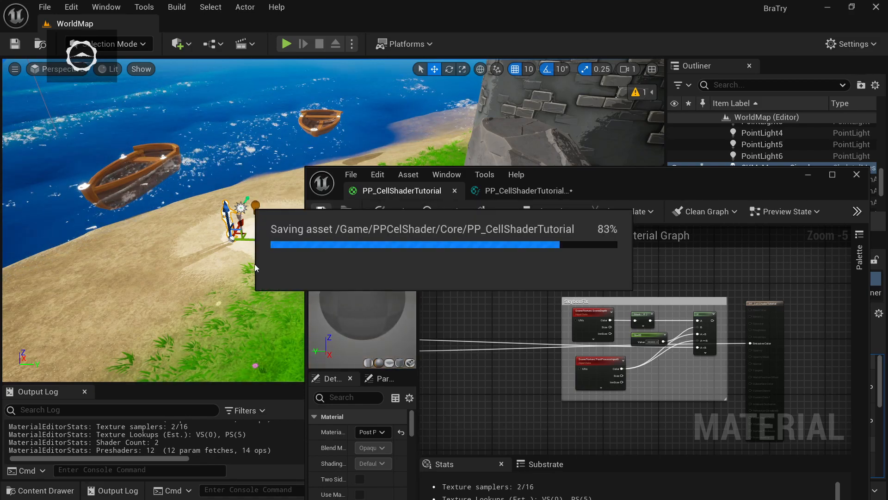
mouse_move(232, 306)
right_down()
mouse_move(402, 220)
mouse_move(199, 259)
mouse_move(231, 305)
mouse_move(275, 310)
mouse_move(225, 320)
right_up()
right_drag(213, 281, 197, 271)
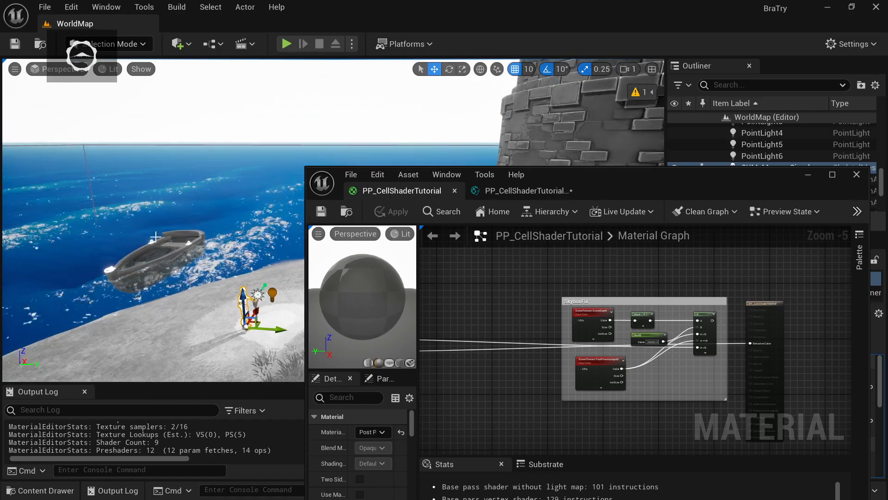
Add a Normalize node fed by the Color output of the duplicated PostProcessInput0 node
right_drag(520, 379, 581, 319)
scroll(552, 308, up, 1)
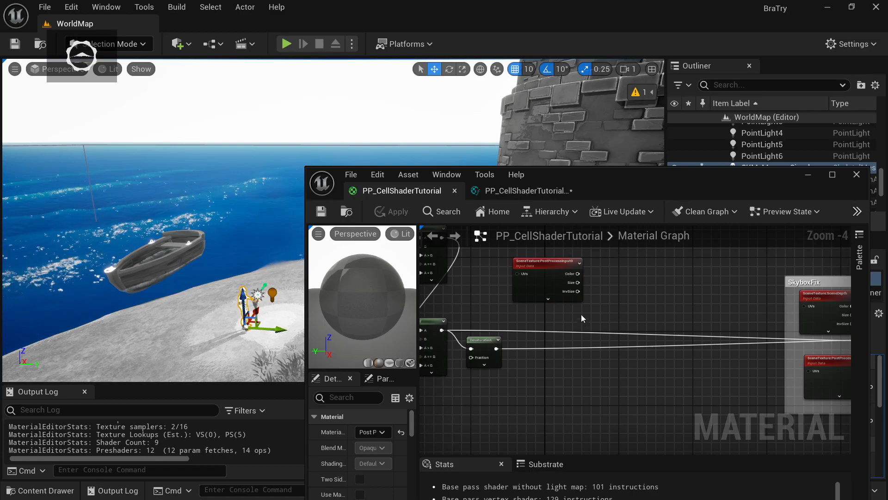
drag(578, 274, 612, 275)
text(normal)
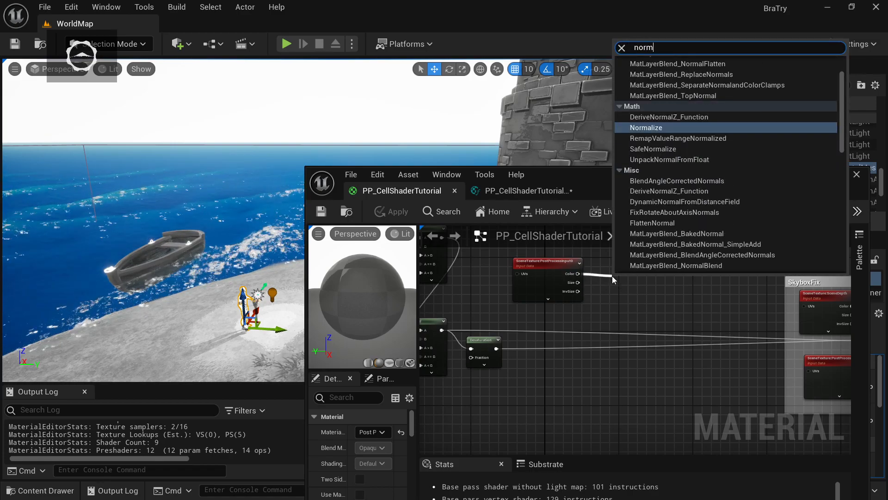
key(Return)
Connect the Normalize output directly to Emissive Color, save the material and view the result in the level
right_drag(653, 273, 518, 313)
scroll(461, 319, down, 1)
drag(500, 305, 800, 345)
click(319, 214)
right_drag(259, 185, 296, 189)
drag(499, 305, 803, 342)
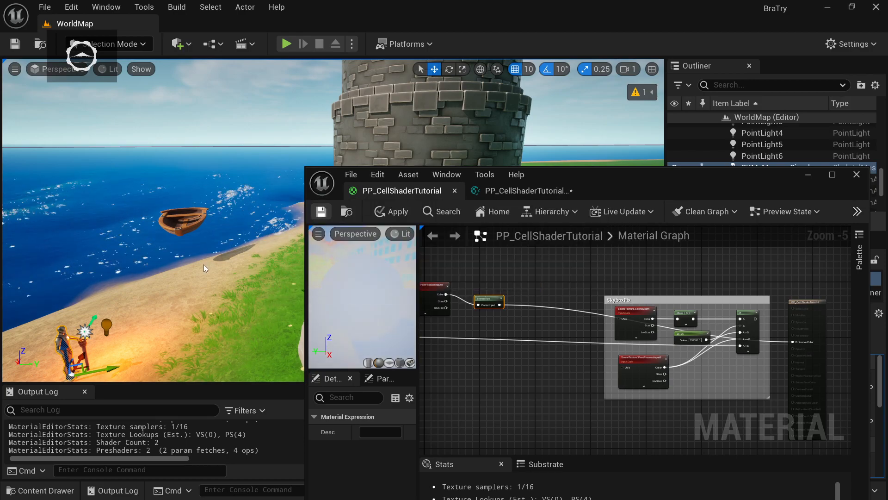
right_drag(204, 264, 259, 227)
Add a Multiply node with the Normalize output in A and the Desaturation output in B
right_drag(528, 323, 615, 290)
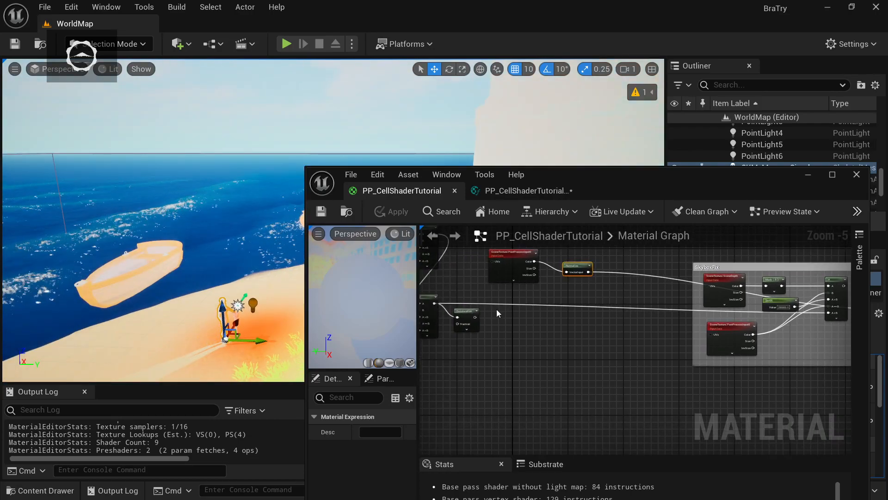
drag(476, 316, 605, 299)
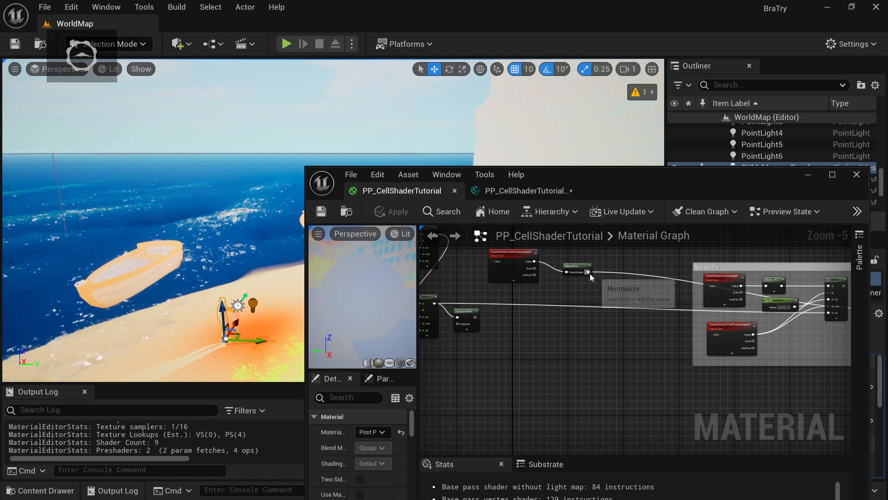
drag(589, 274, 587, 285)
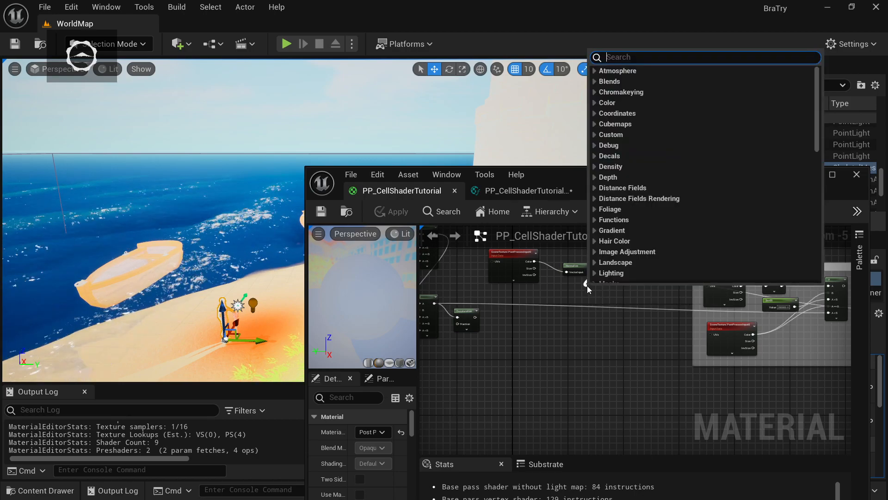
text(mult)
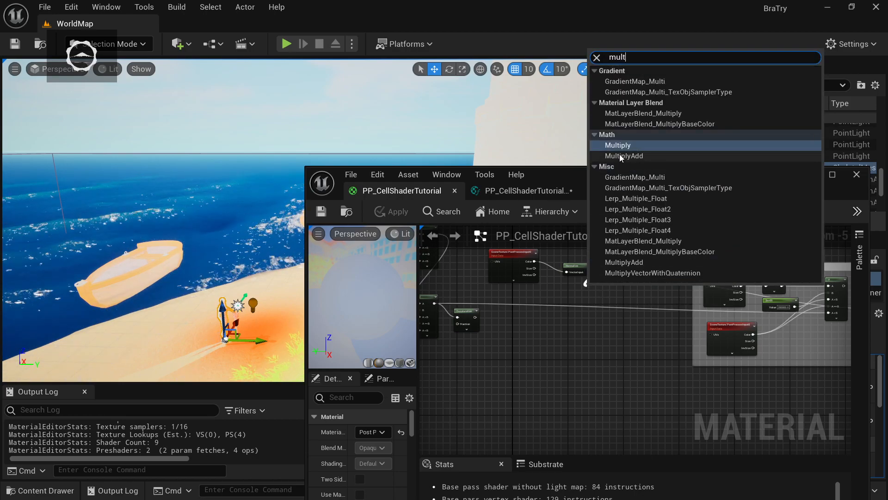
click(619, 145)
drag(475, 317, 591, 305)
click(591, 301)
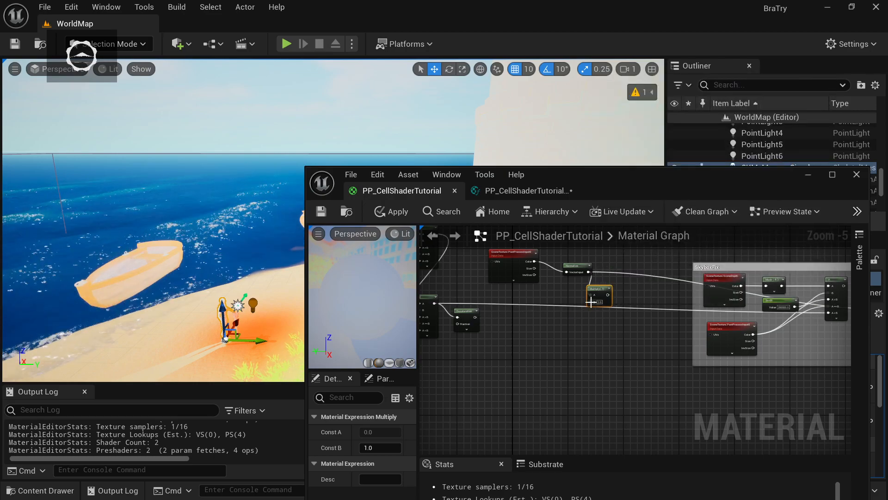
drag(475, 316, 596, 303)
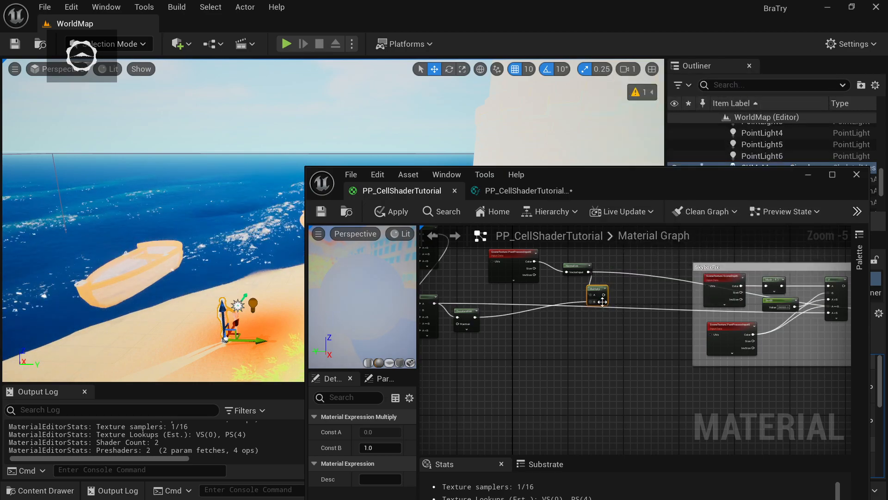
Route the Multiply output through the depth If node's A < B input into Emissive Color and save the material
right_drag(601, 314, 442, 337)
drag(446, 319, 671, 340)
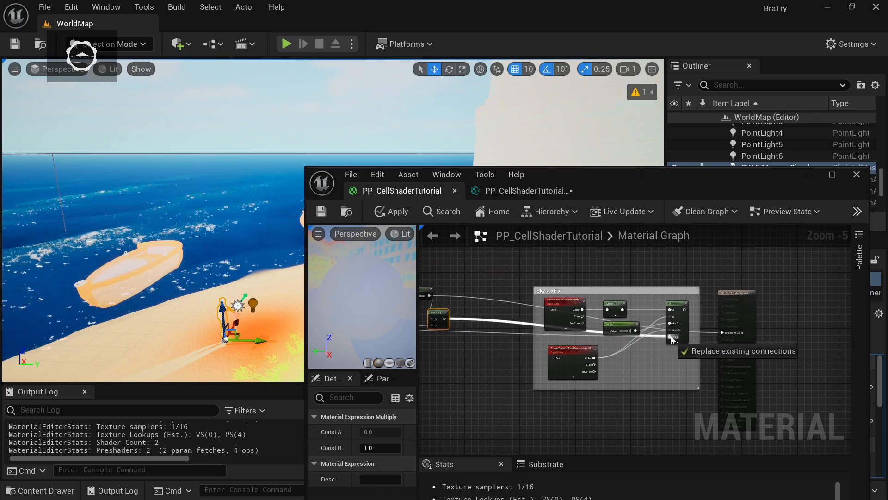
right_drag(702, 338, 657, 342)
drag(682, 337, 685, 337)
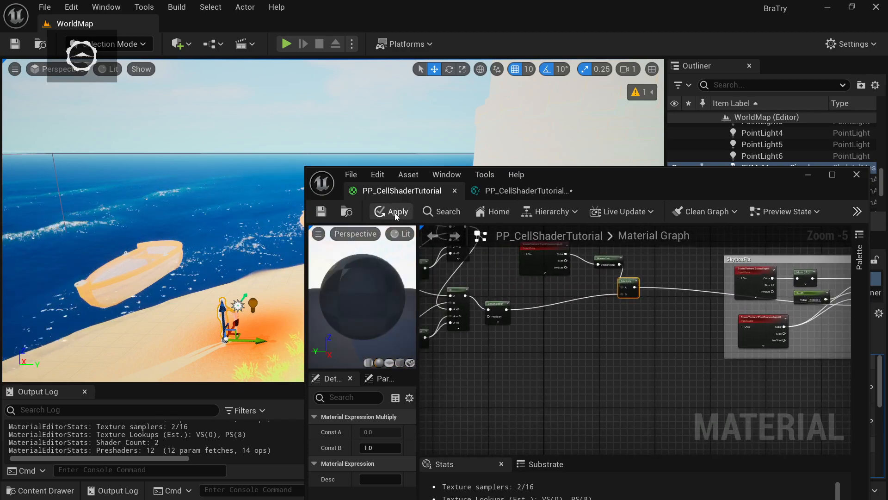
click(325, 215)
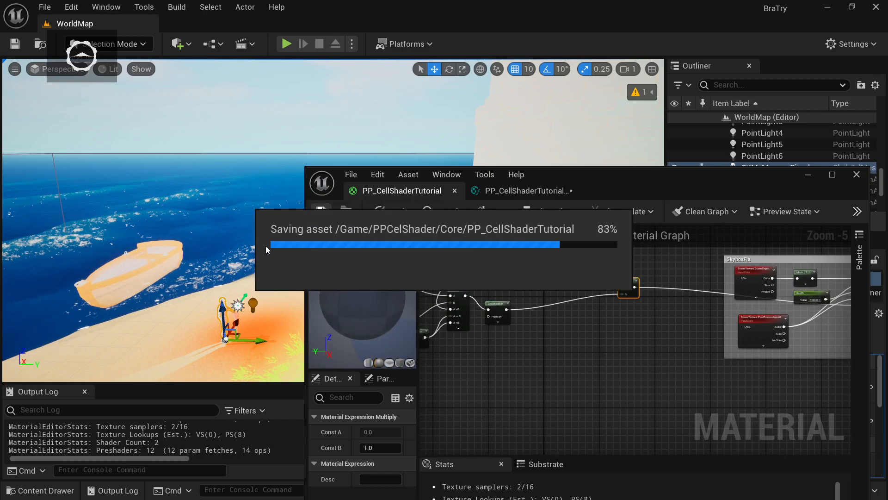
Inspect the stone tower, the fire opening and the torch-lit beach mannequin in the level with the updated shader
mouse_move(182, 311)
right_down()
mouse_move(278, 306)
mouse_move(181, 349)
mouse_move(153, 342)
mouse_move(134, 319)
mouse_move(102, 361)
mouse_move(153, 364)
mouse_move(125, 365)
mouse_move(116, 324)
mouse_move(134, 370)
mouse_move(199, 331)
mouse_move(231, 361)
mouse_move(153, 296)
mouse_move(116, 282)
mouse_move(134, 284)
mouse_move(111, 319)
mouse_move(143, 342)
mouse_move(199, 335)
mouse_move(189, 307)
mouse_move(176, 298)
mouse_move(172, 307)
right_up()
key(w)
key(w)
key(w)
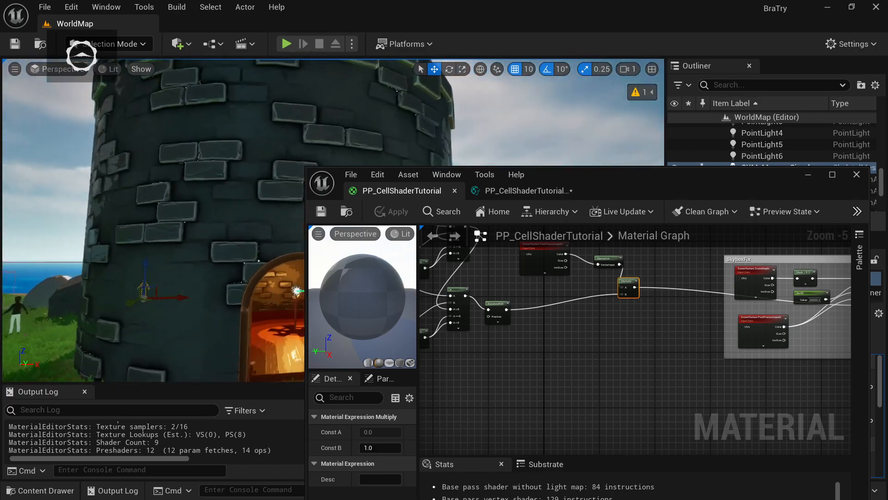
right_drag(171, 308, 198, 303)
key(s)
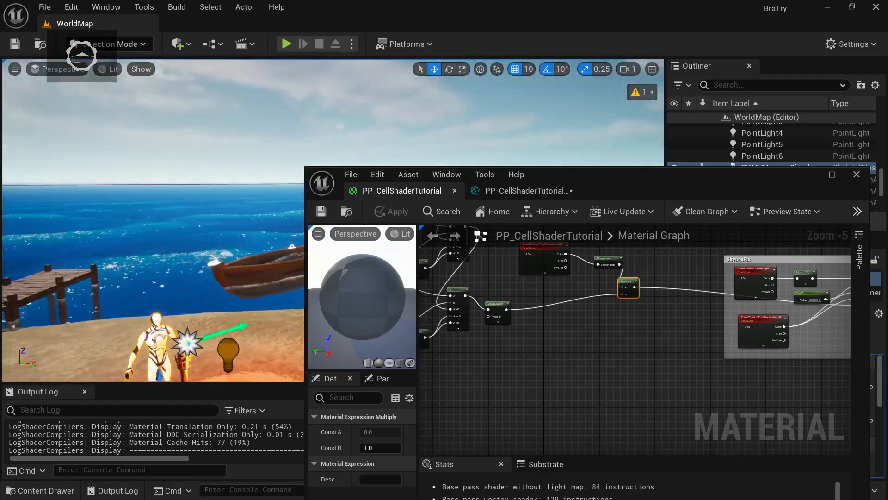
key(w)
mouse_move(77, 278)
right_down()
mouse_move(82, 305)
mouse_move(58, 303)
mouse_move(60, 283)
mouse_move(78, 278)
right_up()
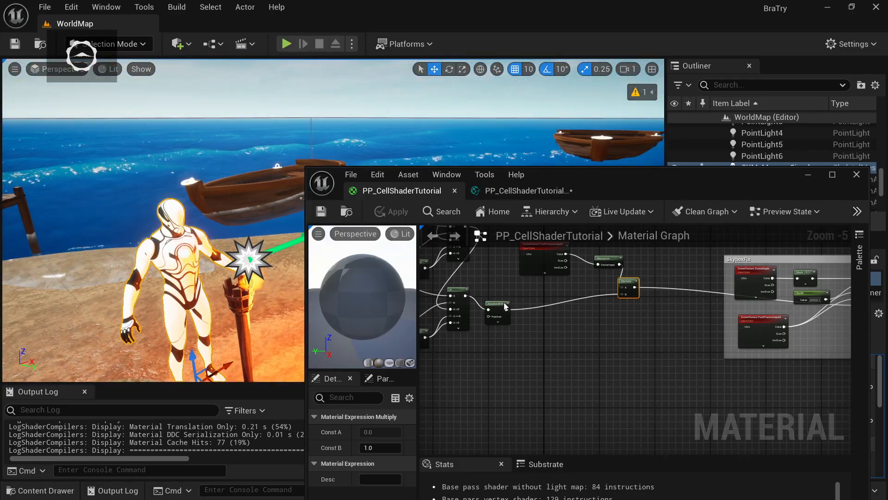
Spread the PostProcessInput0 Scene Texture node and the final Multiply node apart to make room around the Normalize node
scroll(604, 333, down, 1)
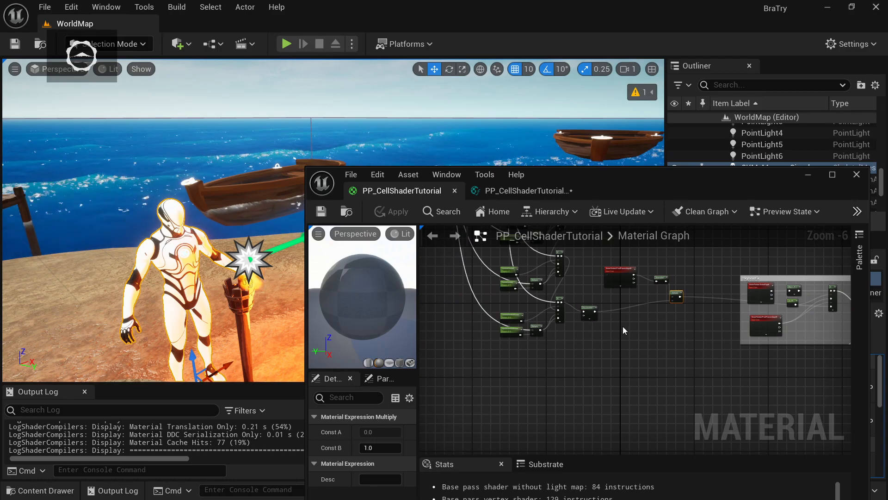
scroll(623, 326, up, 1)
click(618, 305)
drag(619, 304, 605, 298)
right_drag(677, 375, 620, 362)
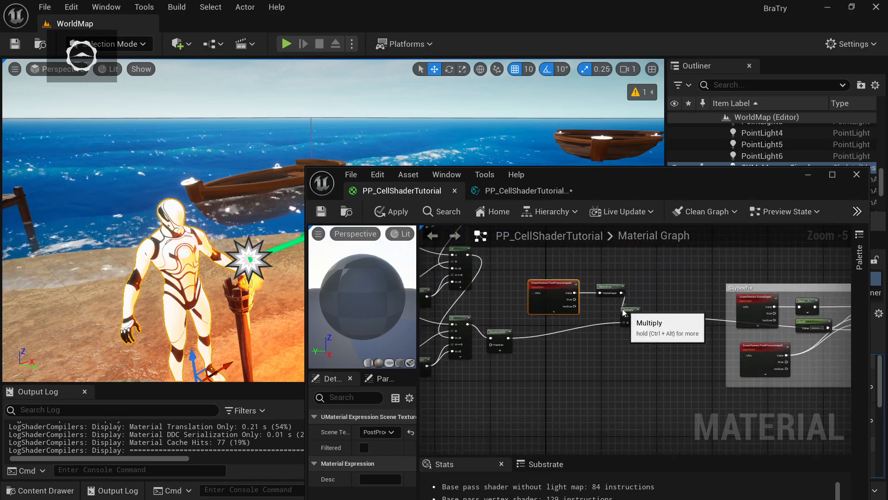
click(624, 311)
scroll(624, 312, up, 3)
drag(630, 291, 699, 266)
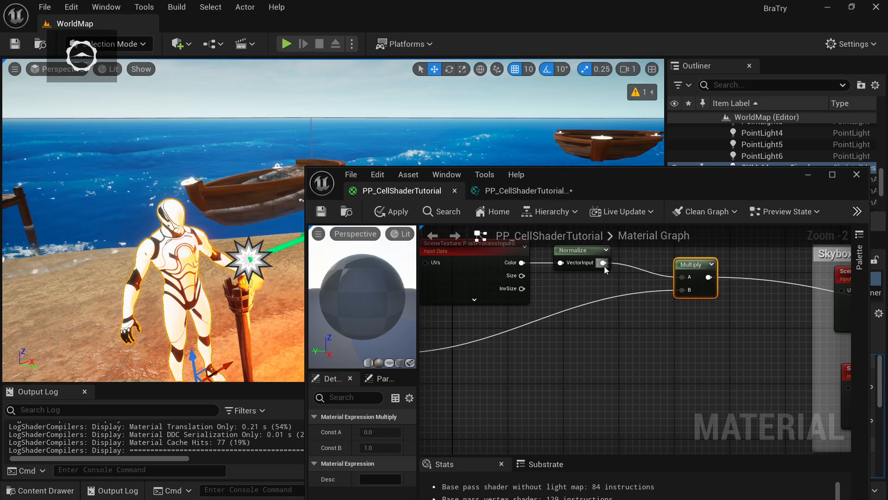
Add a second Multiply node fed by the Normalize output in A and place it beside Normalize
drag(604, 266, 605, 290)
text(multi)
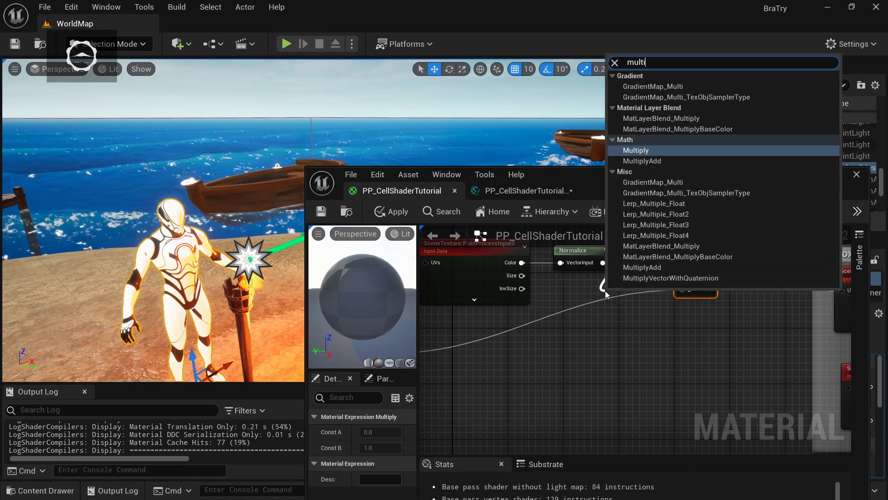
key(Return)
drag(686, 266, 710, 280)
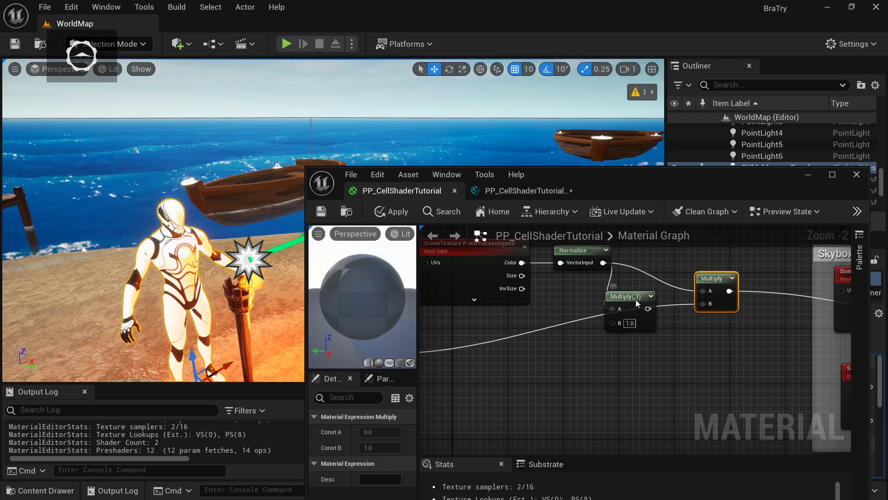
drag(636, 301, 657, 255)
Add a constant to B of the new Multiply and convert it to a parameter named IntensidadeDaCor with default value 1.5
drag(596, 296, 571, 289)
text(const)
key(Return)
right_click(570, 288)
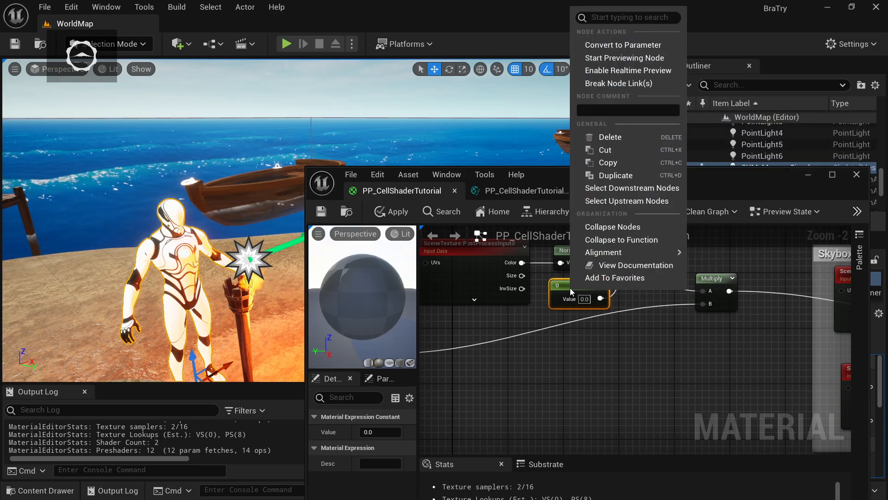
click(607, 45)
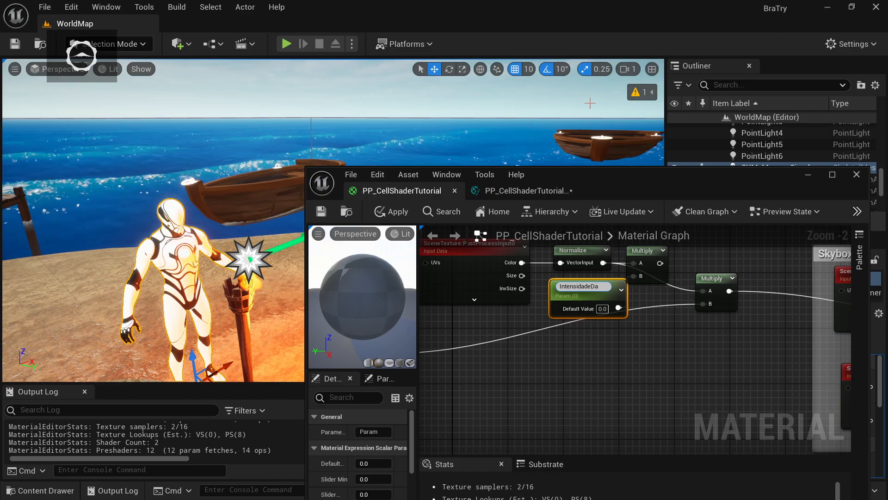
key(Return)
click(603, 306)
text(1.5)
click(663, 362)
mouse_move(599, 294)
mouse_down()
mouse_move(578, 288)
mouse_move(593, 287)
mouse_up()
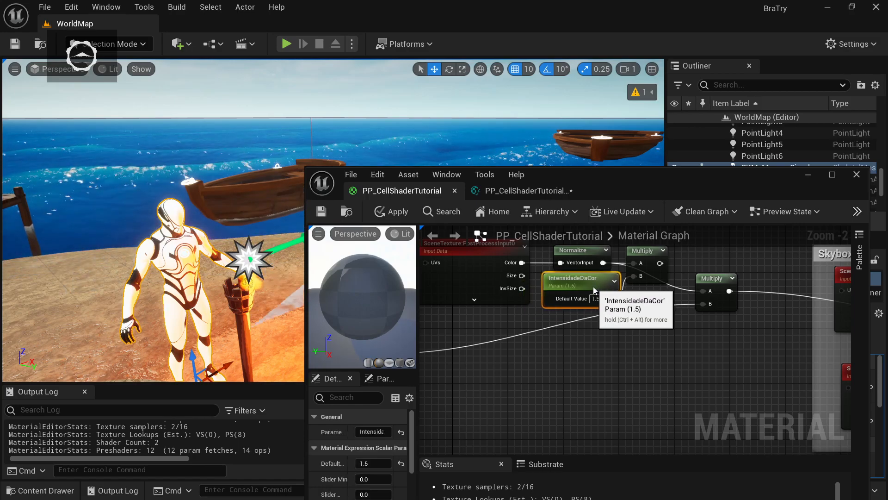
Connect the intensity Multiply output to input A of the final Multiply, save the material and view it in the level
drag(660, 263, 707, 290)
scroll(615, 329, down, 2)
drag(449, 329, 605, 253)
right_drag(34, 232, 102, 273)
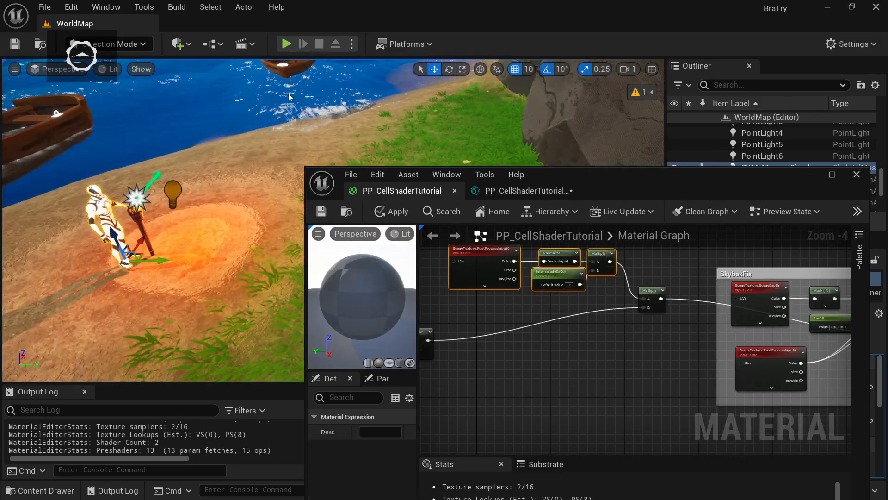
click(321, 212)
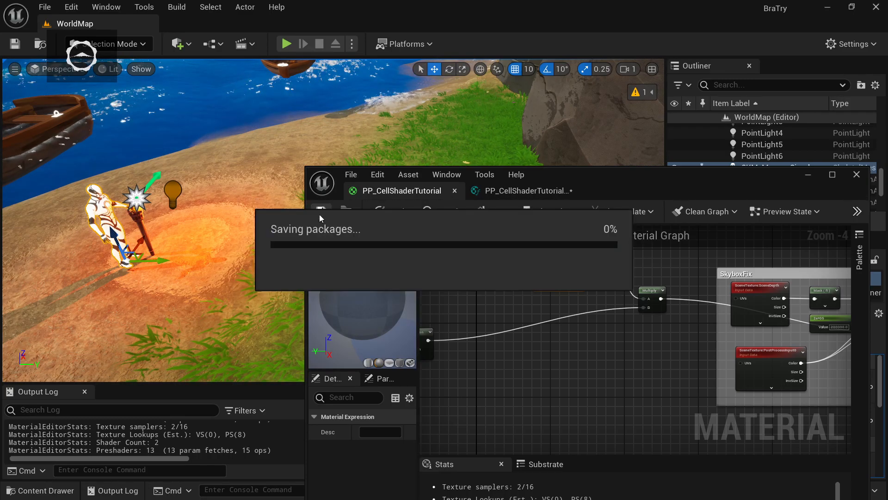
right_drag(153, 231, 125, 203)
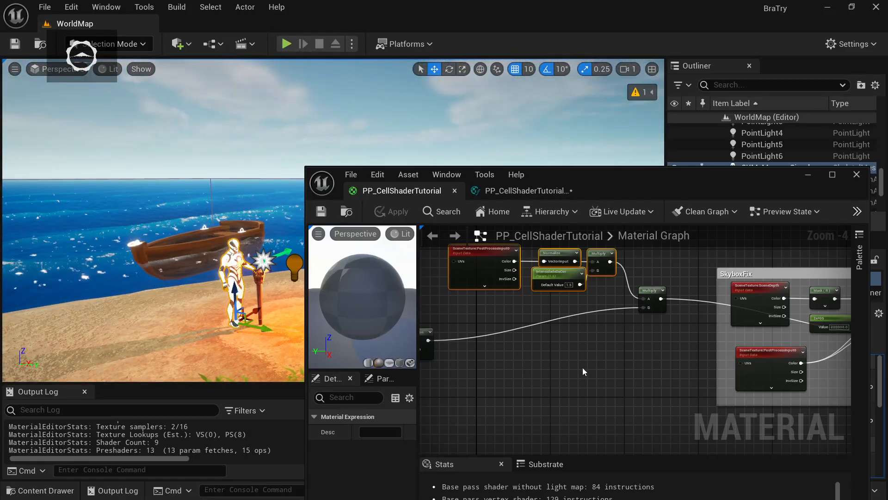
Move the PostProcessInput0, Normalize, IntensidadeDaCor and first Multiply nodes closer to the final Multiply
right_drag(572, 370, 617, 379)
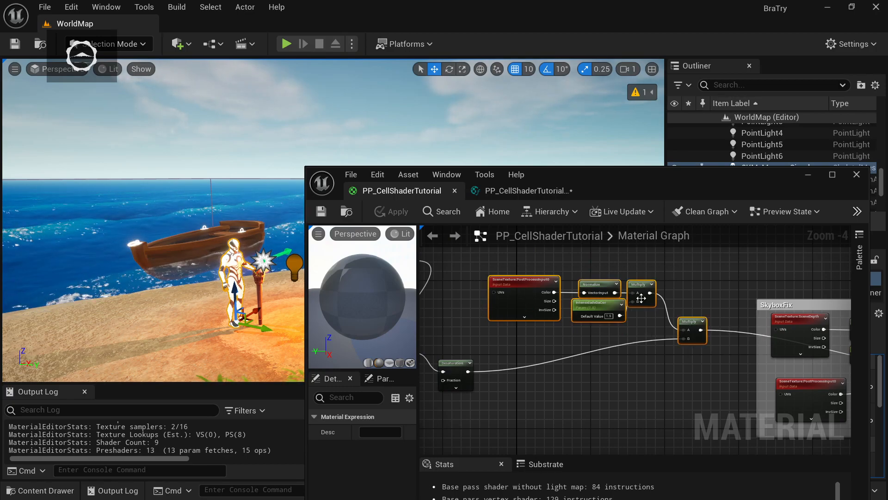
click(506, 333)
drag(646, 280, 658, 301)
Group the scene color nodes and both Multiply nodes in a comment titled "Adição de Cor" and tighten its lower edge
click(509, 404)
drag(496, 394, 723, 275)
right_click(546, 304)
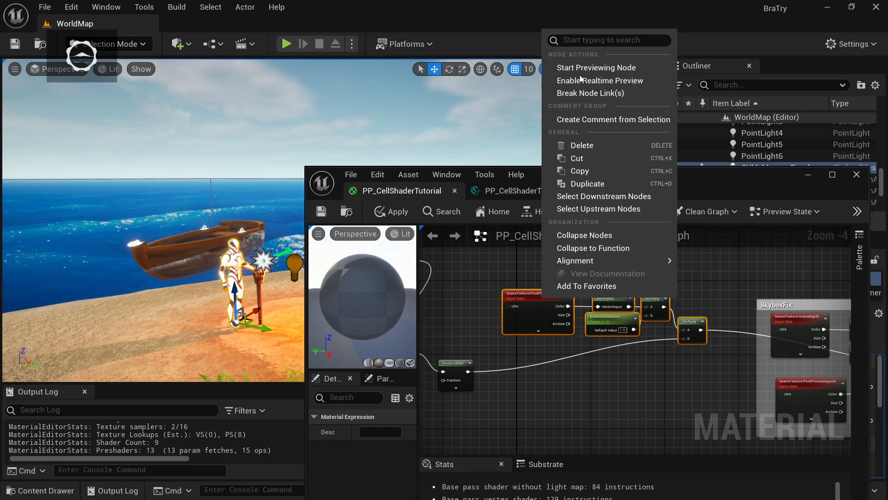
text(comm)
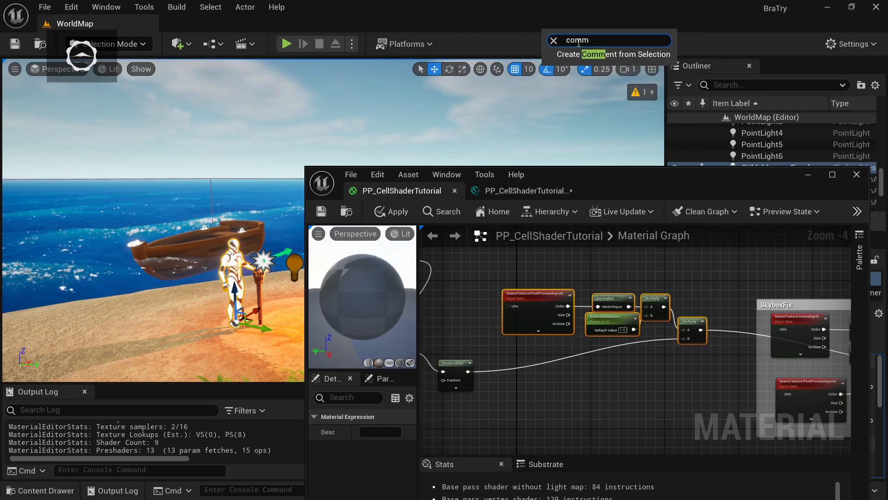
click(586, 55)
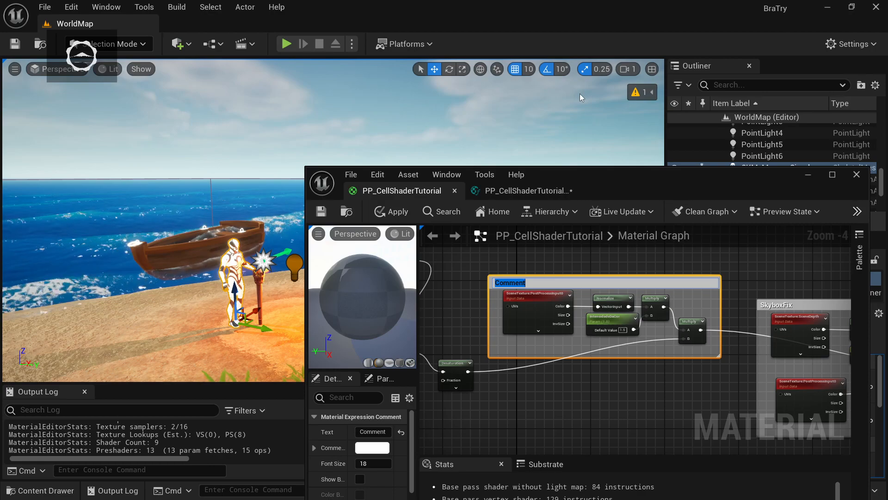
text(Adição de Co)
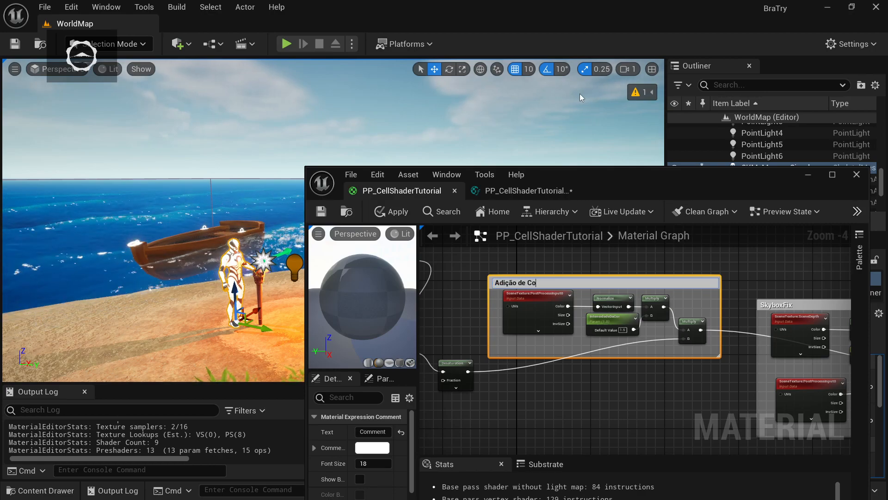
text(r)
key(Return)
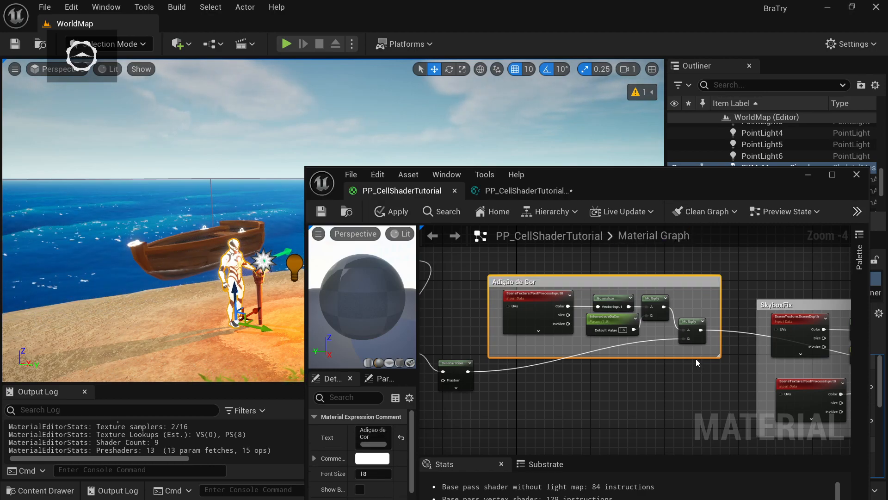
drag(694, 356, 693, 356)
click(689, 379)
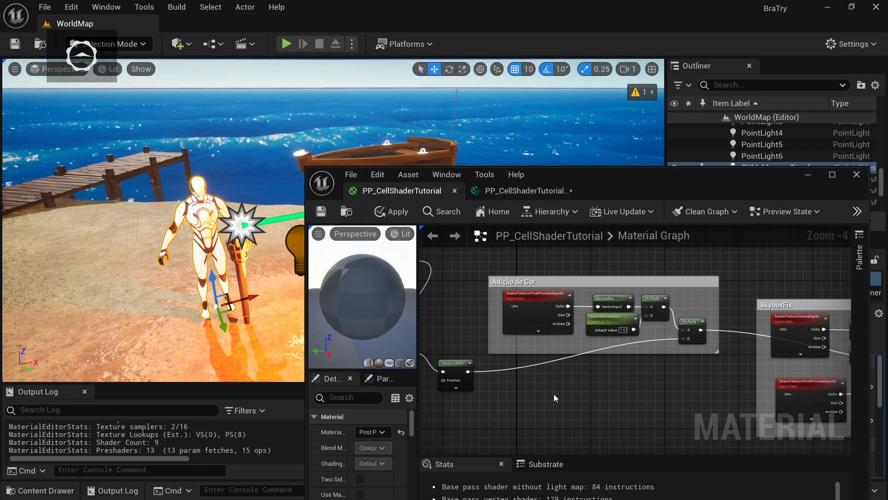
Shift the Adição de Cor group, SkyboxFix group and material output away from the bands, and move Desaturation nearer the last If
right_drag(549, 392, 753, 371)
right_drag(817, 361, 604, 357)
scroll(604, 358, down, 2)
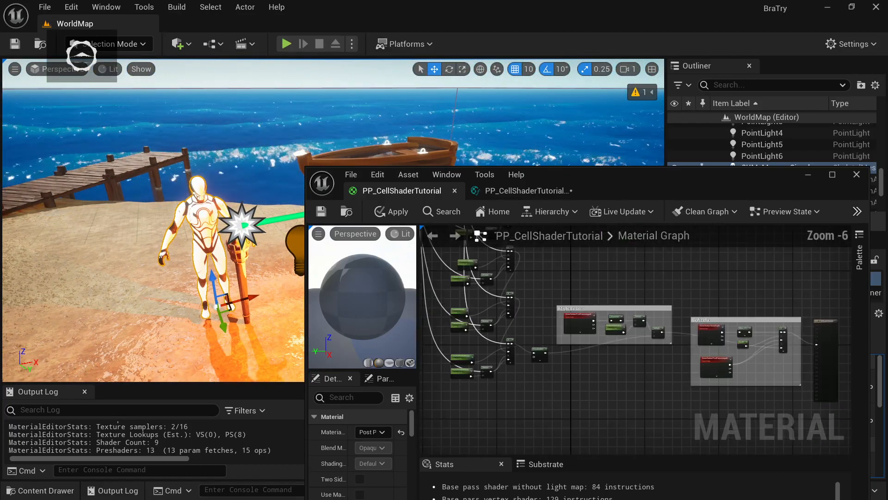
right_drag(828, 426, 766, 404)
drag(809, 399, 508, 265)
drag(547, 286, 576, 314)
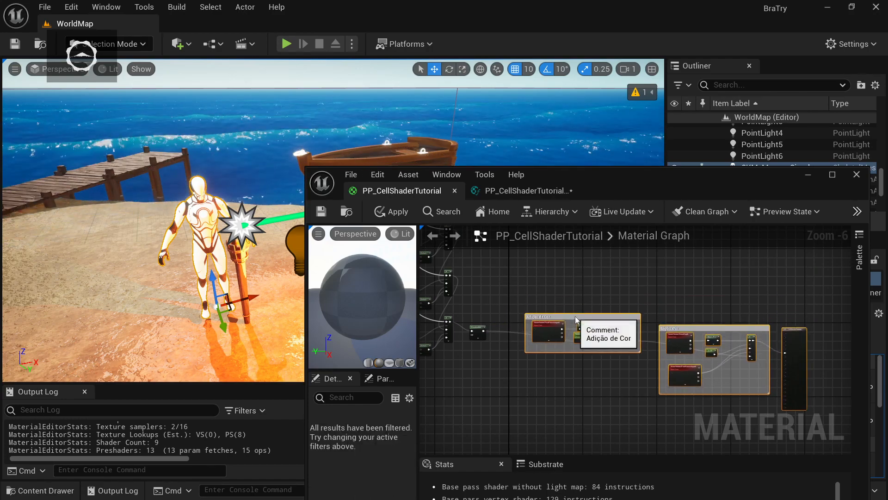
right_drag(458, 351, 629, 381)
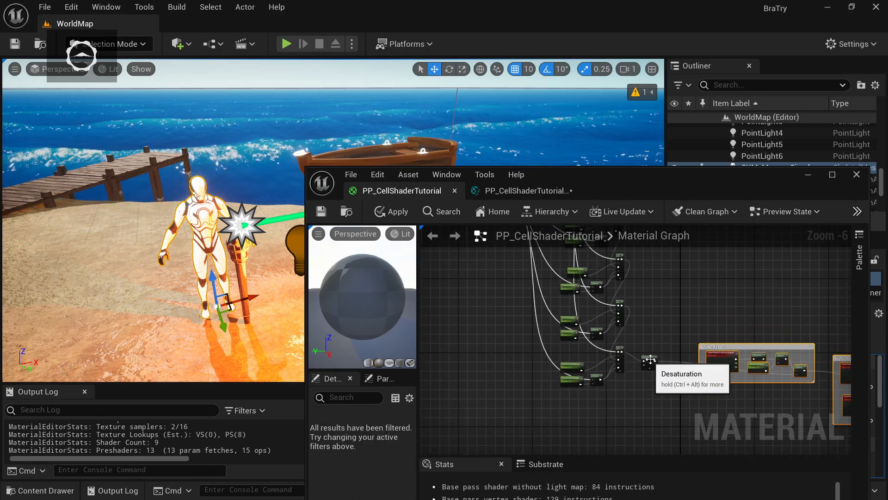
drag(651, 360, 642, 360)
Move the comment group with the Desaturation and Divide nodes farther away from the band nodes
click(653, 325)
right_drag(668, 298, 678, 448)
right_drag(608, 371, 588, 319)
right_drag(528, 343, 593, 387)
drag(601, 266, 546, 301)
click(526, 385)
Open the PP_CellShaderTutorial_PegaLuz material function from its node in the light comment group
right_drag(526, 385, 612, 355)
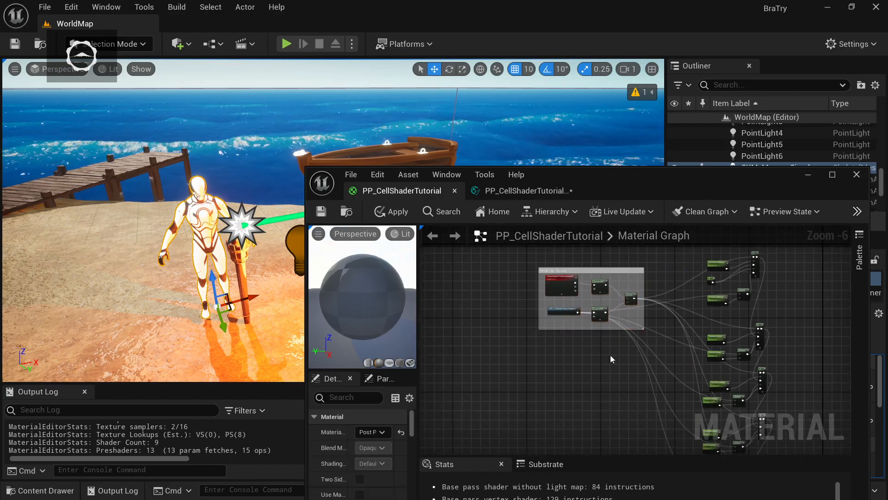
scroll(612, 356, up, 2)
click(524, 266)
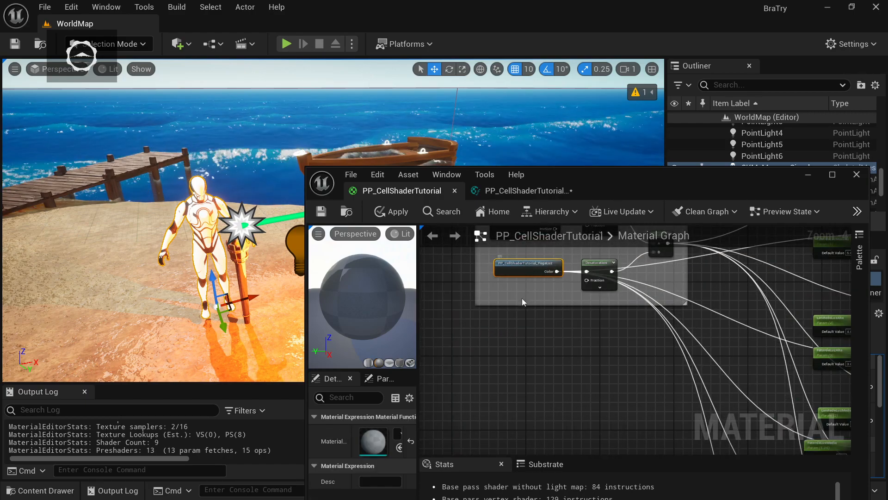
right_drag(521, 295, 530, 341)
double_click(531, 311)
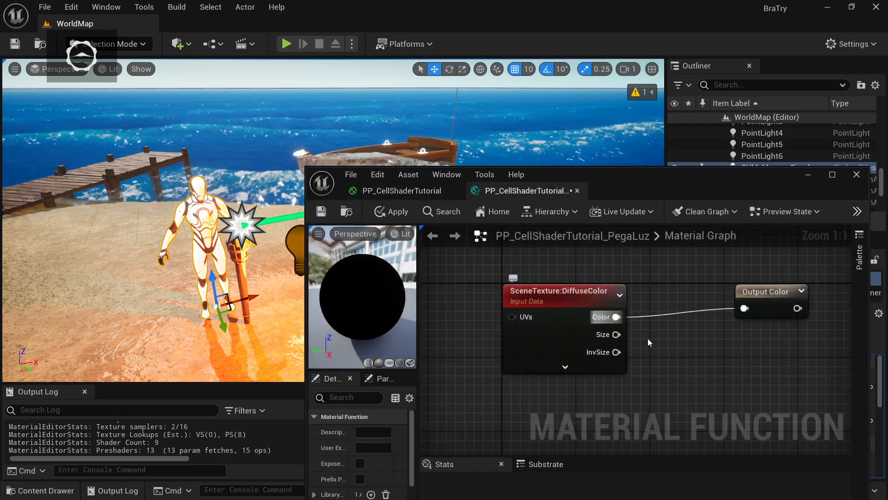
Reposition the DiffuseColor Scene Texture node in the function and add an If node with its Color output in A
right_drag(259, 283, 293, 259)
key(w)
right_drag(703, 362, 679, 359)
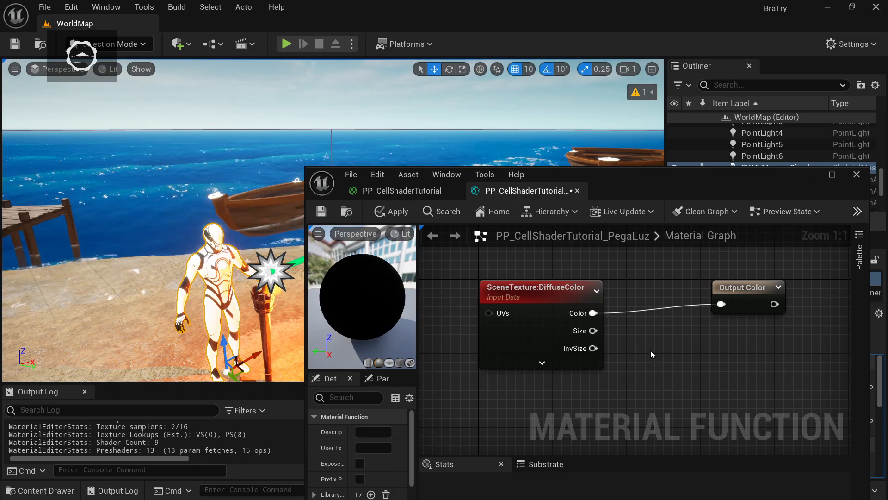
scroll(649, 348, down, 1)
drag(579, 296, 511, 254)
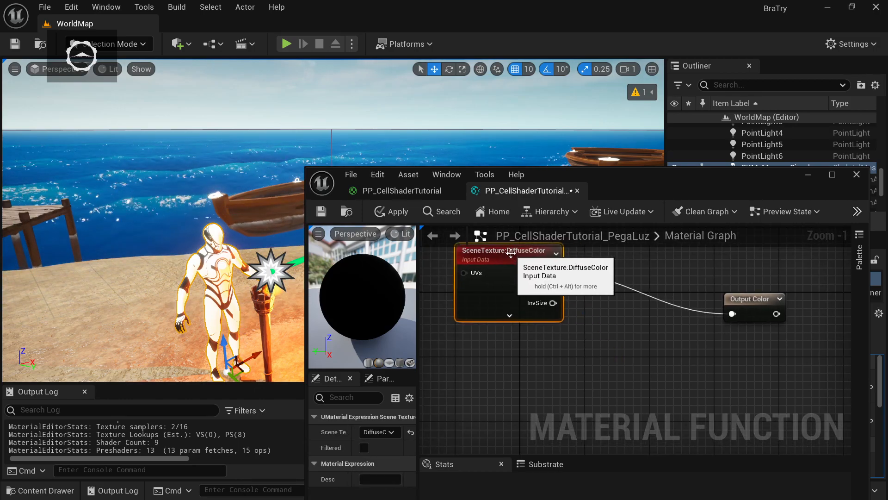
drag(593, 271, 655, 280)
text(if)
key(Return)
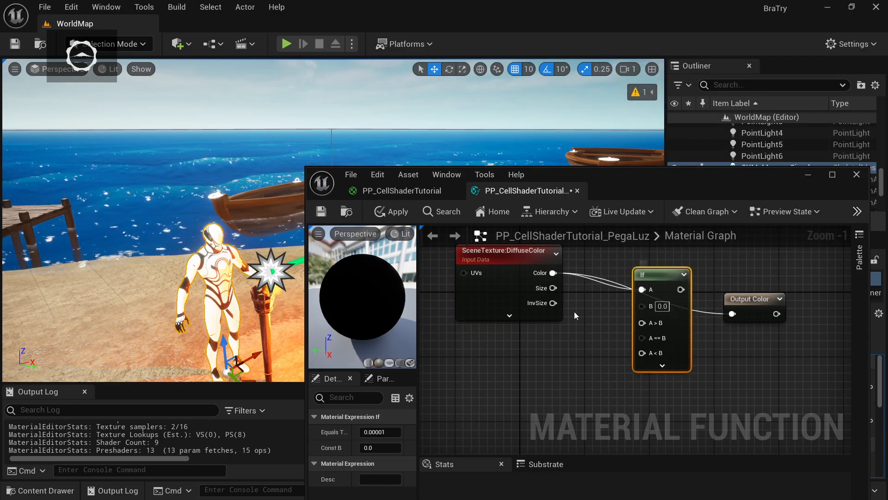
Duplicate the DiffuseColor Scene Texture node and place the copy beneath the original
click(517, 268)
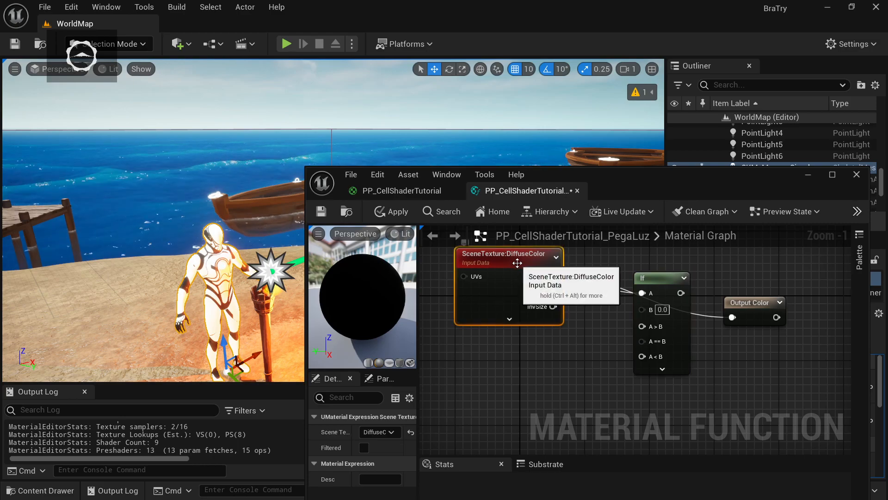
key(ctrl+d)
drag(547, 275, 491, 360)
Return to the PP_CellShaderTutorial graph and place a copy of the SkyboxFix PostProcessInput0 node below its group
click(412, 192)
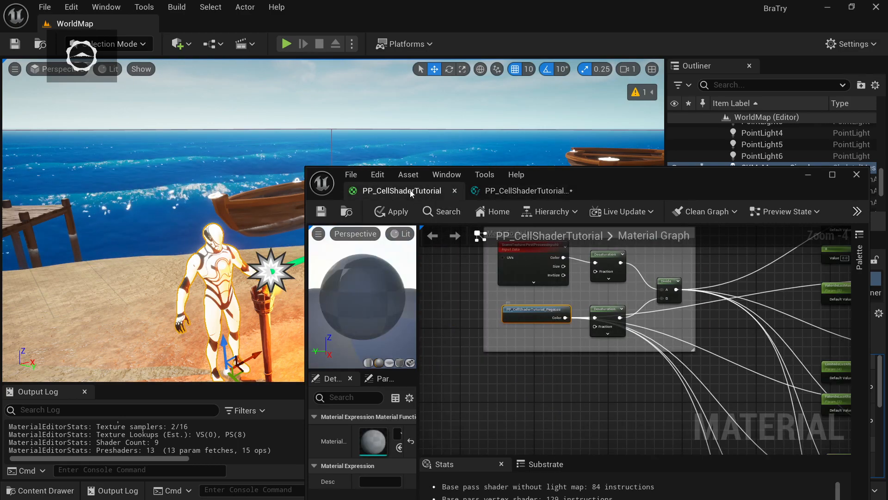
right_drag(222, 277, 245, 282)
scroll(673, 426, down, 2)
right_drag(673, 426, 455, 328)
right_drag(674, 393, 541, 305)
right_drag(703, 315, 571, 301)
scroll(580, 391, up, 2)
right_drag(561, 373, 510, 329)
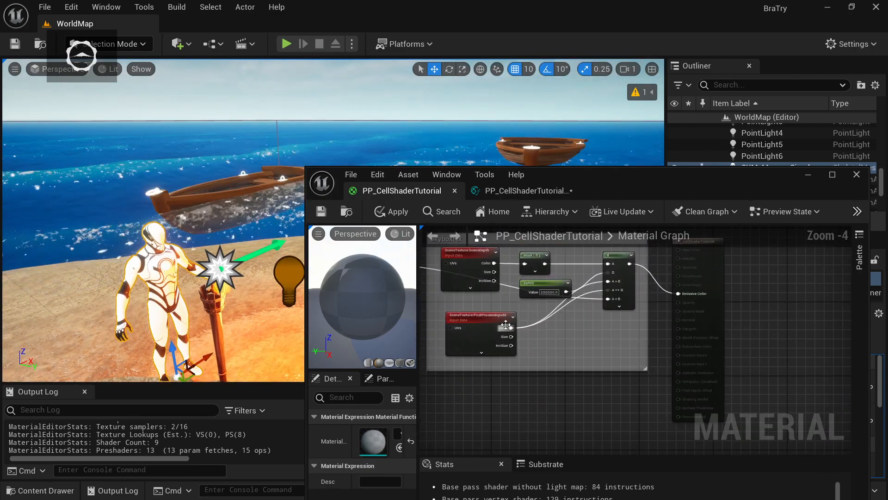
click(492, 327)
drag(492, 327, 555, 410)
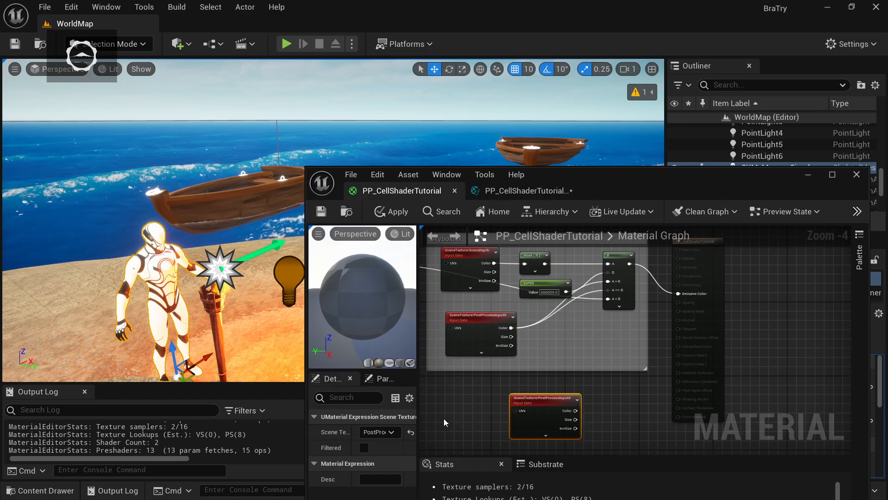
Set the copied Scene Texture to DiffuseColor, connect its Color to Emissive Color and save the material
click(390, 432)
scroll(405, 209, up, 3)
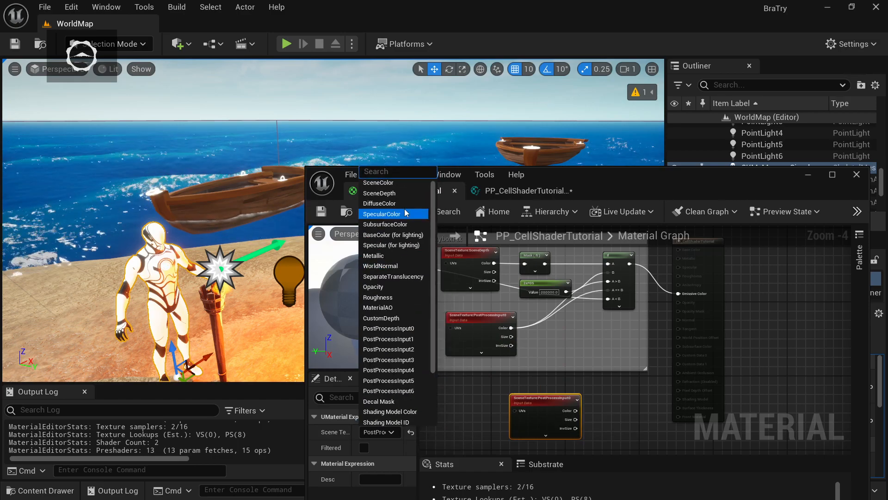
click(406, 205)
drag(560, 412, 679, 294)
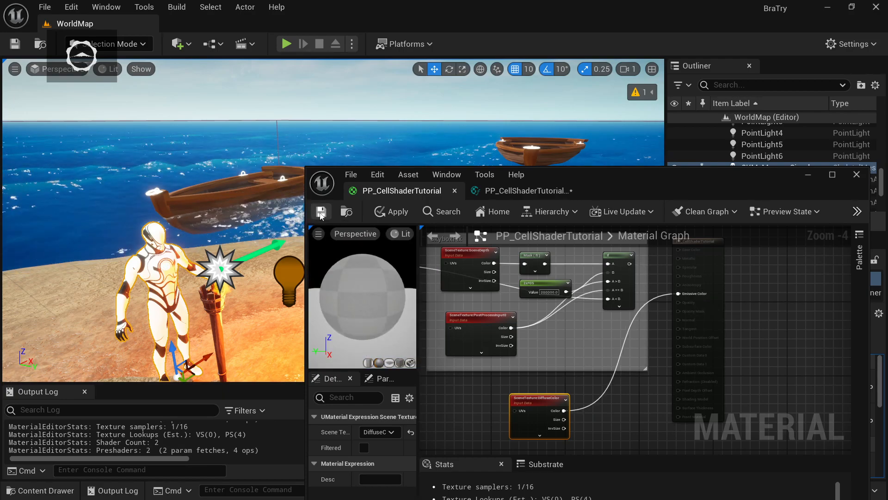
click(320, 212)
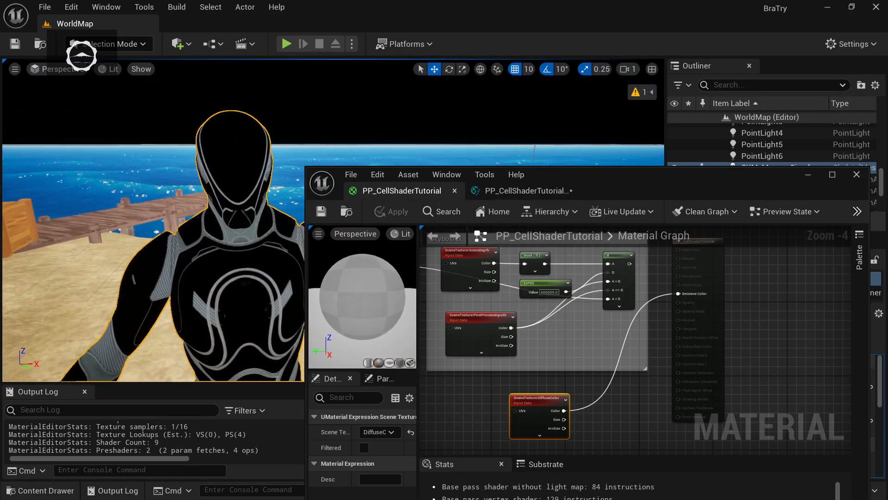
Inspect the beach mannequin in the level with only the diffuse color shown
key(s)
right_drag(185, 222, 215, 269)
key(w)
key(s)
key(w)
key(s)
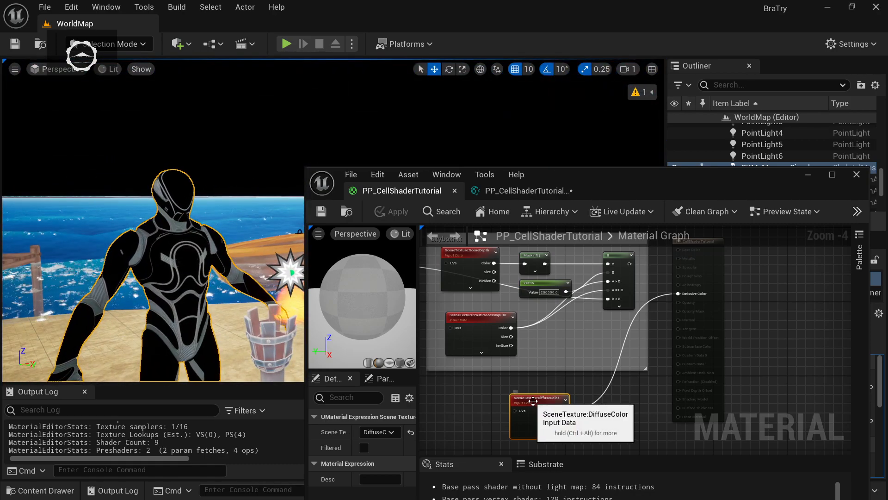
Delete the temporary DiffuseColor Scene Texture and reconnect the SkyboxFix If output to Emissive Color
key(Delete)
drag(631, 264, 678, 294)
click(412, 206)
Open the PP_CellShaderTutorial_PegaLuz function and set the lower DiffuseColor Scene Texture to Metallic
scroll(753, 429, down, 2)
right_drag(589, 336, 594, 363)
scroll(578, 296, up, 2)
double_click(573, 324)
drag(524, 347, 508, 347)
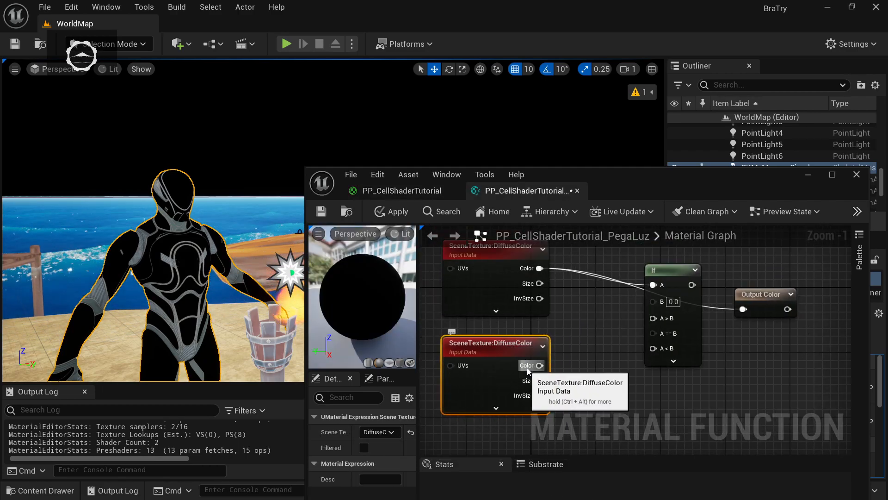
mouse_move(579, 339)
right_down()
mouse_move(579, 380)
mouse_move(571, 337)
right_up()
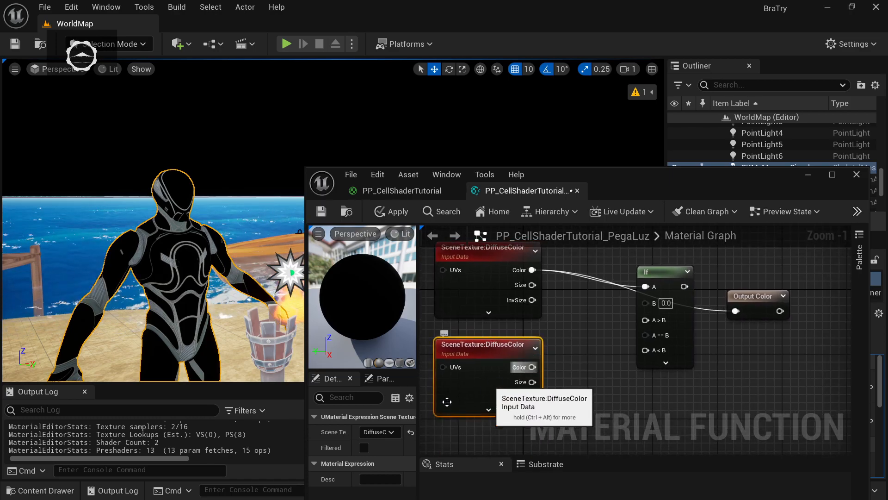
click(379, 432)
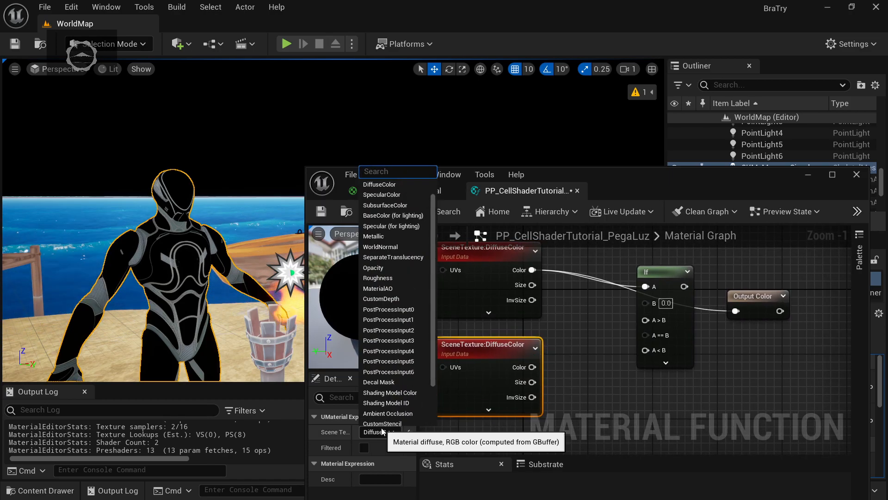
click(391, 236)
Connect the Metallic Color to the If node's B and A < B, and the DiffuseColor Color to A > B and A == B
drag(535, 370, 653, 304)
drag(513, 369, 647, 349)
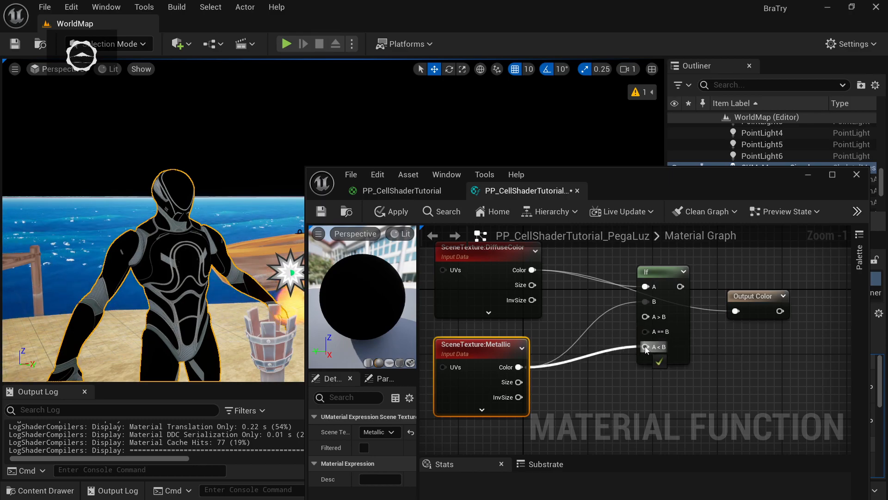
drag(532, 270, 647, 331)
drag(532, 270, 590, 284)
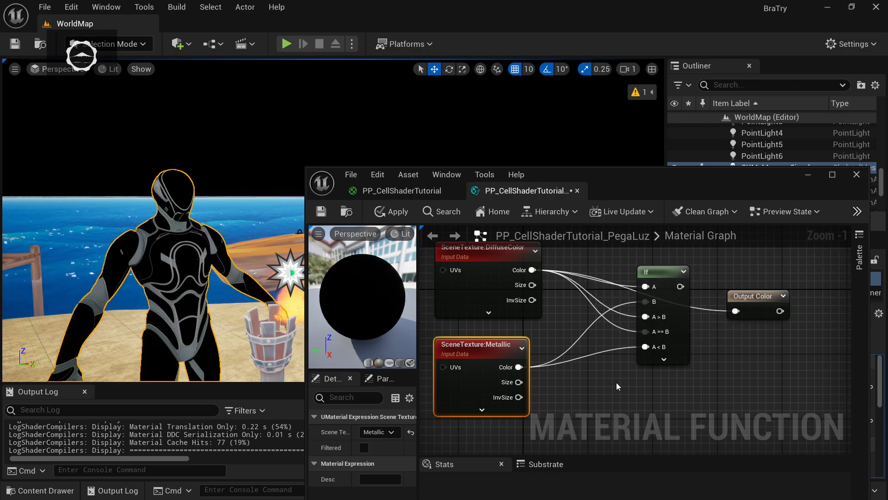
Connect the If node's result to Output Color and save the material function
right_drag(688, 316, 626, 316)
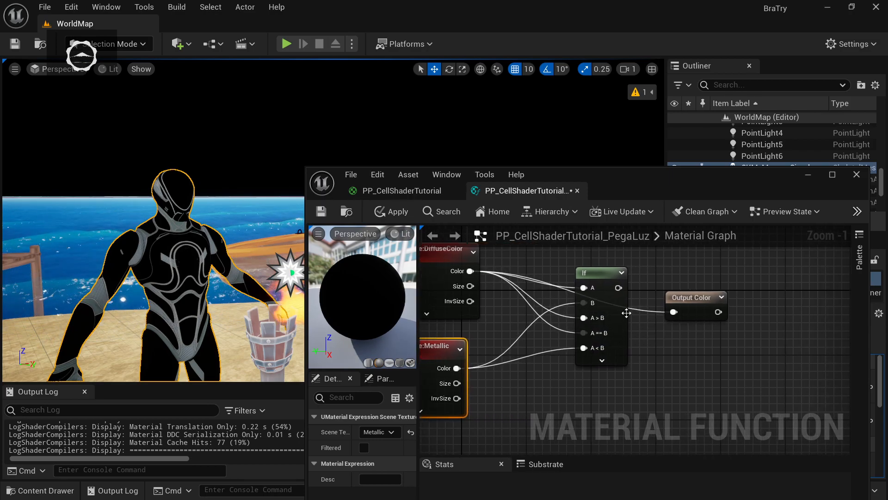
drag(619, 288, 674, 312)
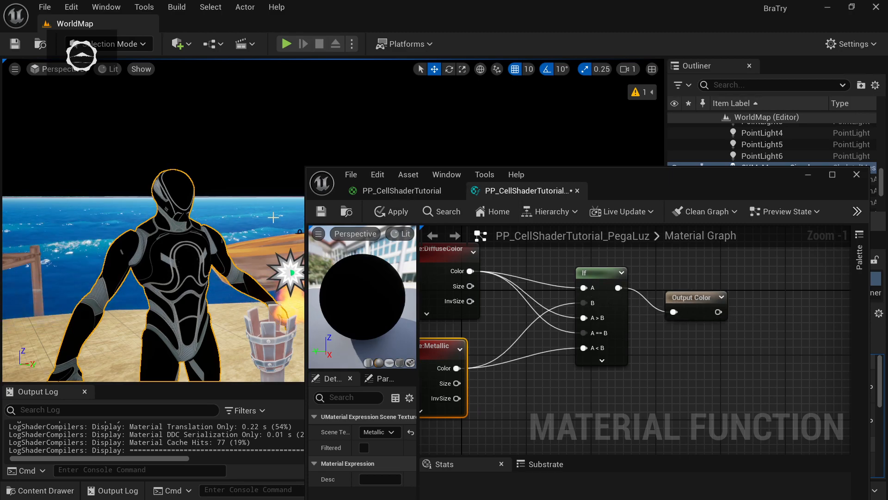
click(323, 212)
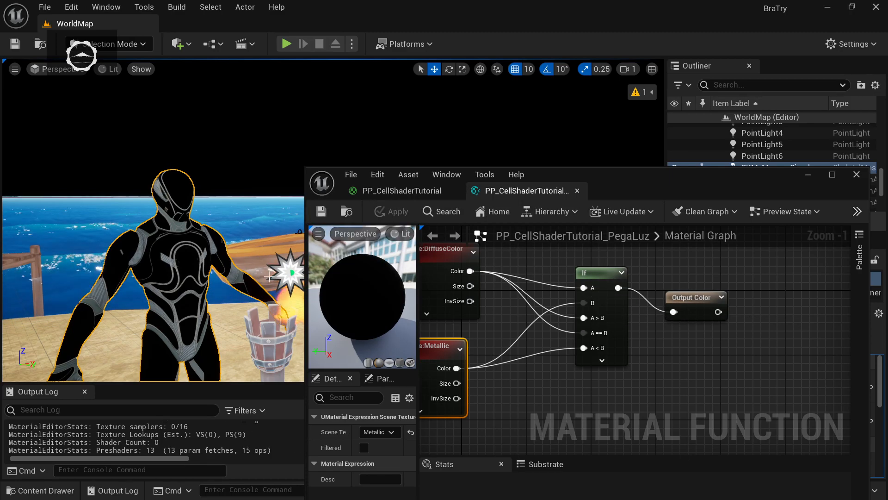
Shift the Metallic Scene Texture node slightly so it lines up beneath the DiffuseColor node
scroll(568, 373, down, 1)
right_drag(561, 384, 629, 368)
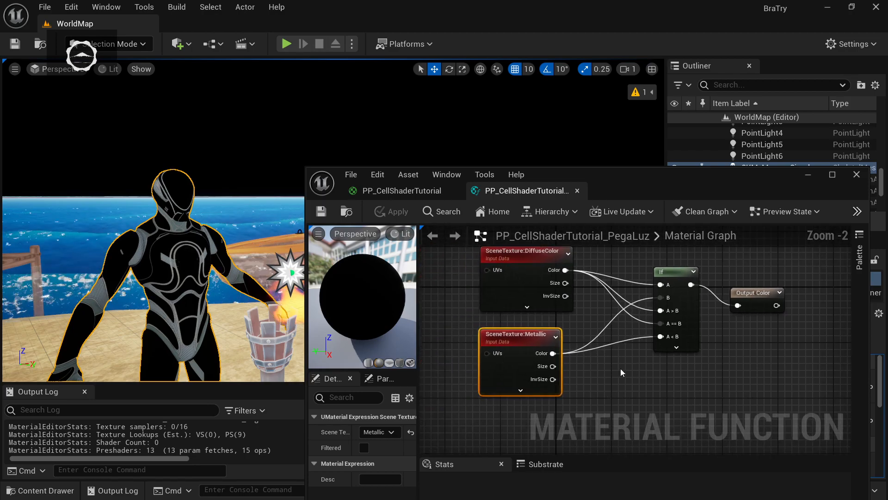
drag(536, 337, 538, 338)
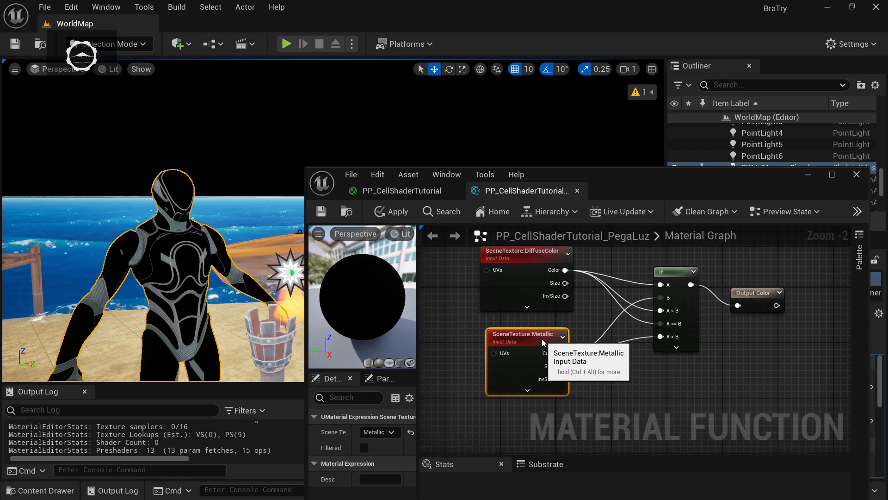
Return to the PP_CellShaderTutorial material graph and save the material
click(419, 189)
scroll(740, 423, down, 3)
right_drag(740, 423, 559, 392)
right_drag(643, 394, 450, 281)
scroll(728, 380, up, 3)
right_drag(708, 380, 604, 359)
right_drag(555, 379, 860, 409)
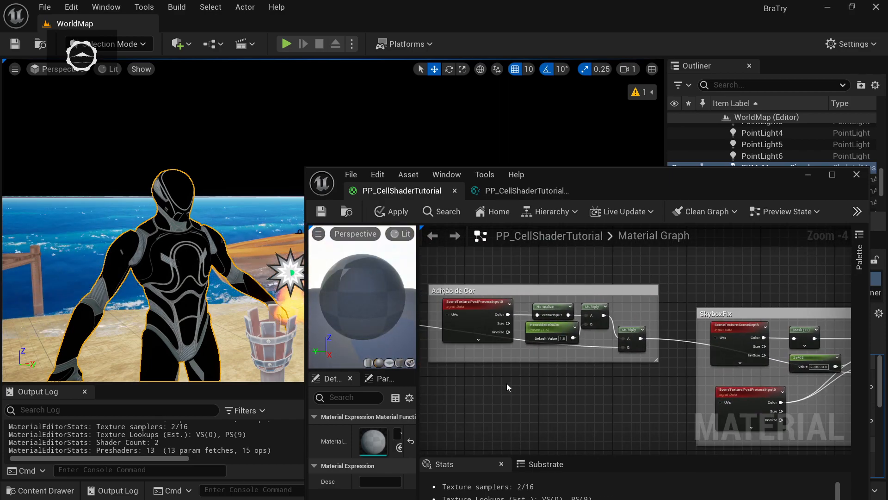
right_drag(509, 380, 619, 386)
key(ctrl+s)
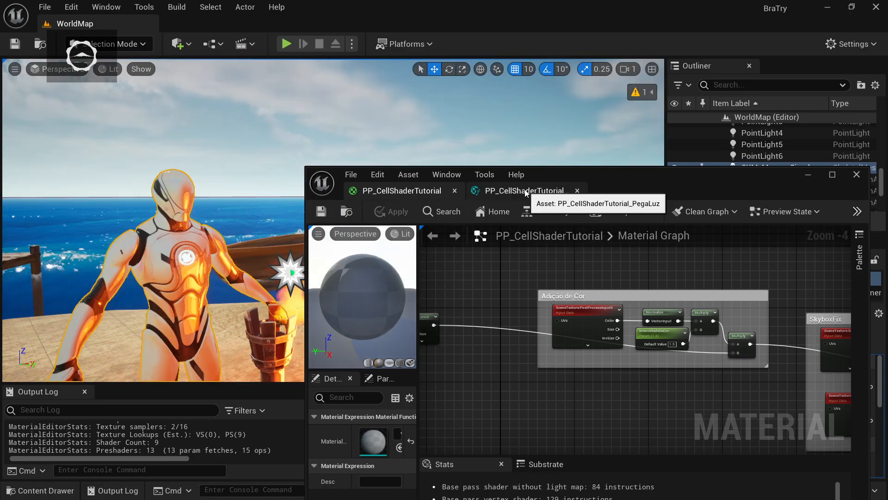
Inspect the beach mannequin's shading in the viewport and in a play session, then stop playing
right_drag(259, 185, 274, 277)
key(alt+p)
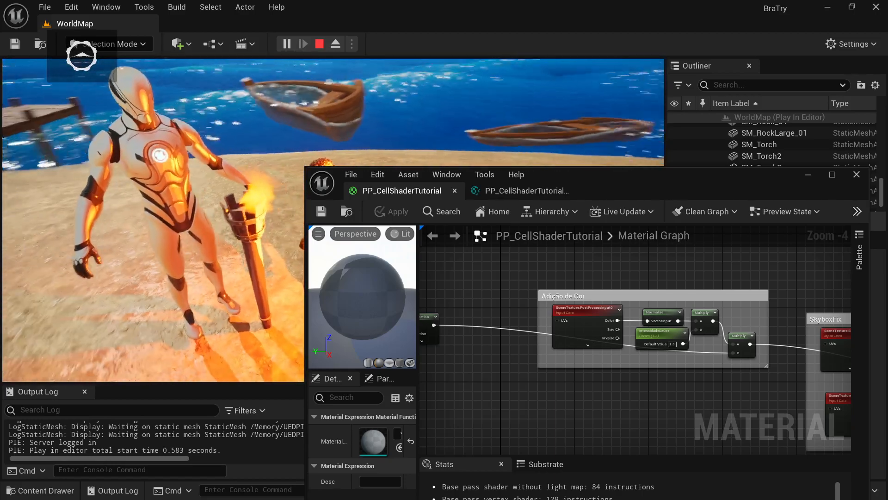
key(Escape)
Open the PP_CellShaderTutorial_PegaLuz function from its node in the material graph and save all assets
scroll(510, 370, down, 2)
right_drag(483, 285, 511, 420)
scroll(446, 362, up, 2)
scroll(602, 363, up, 2)
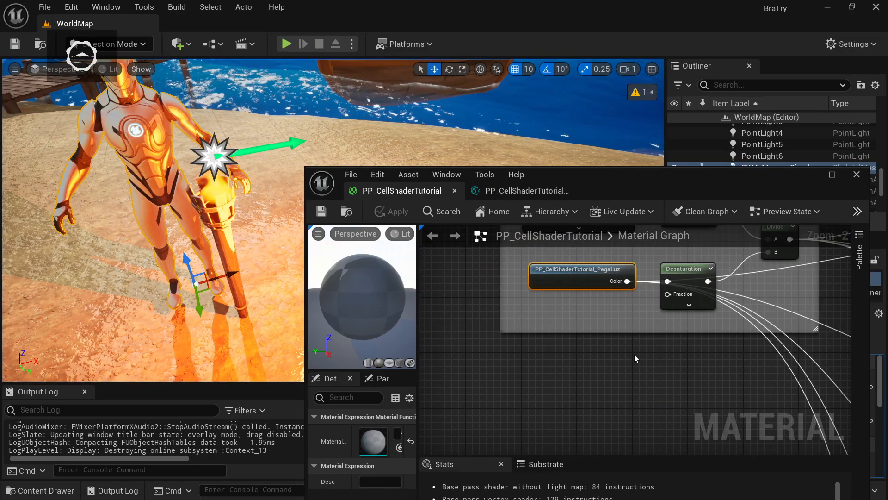
right_drag(634, 354, 526, 365)
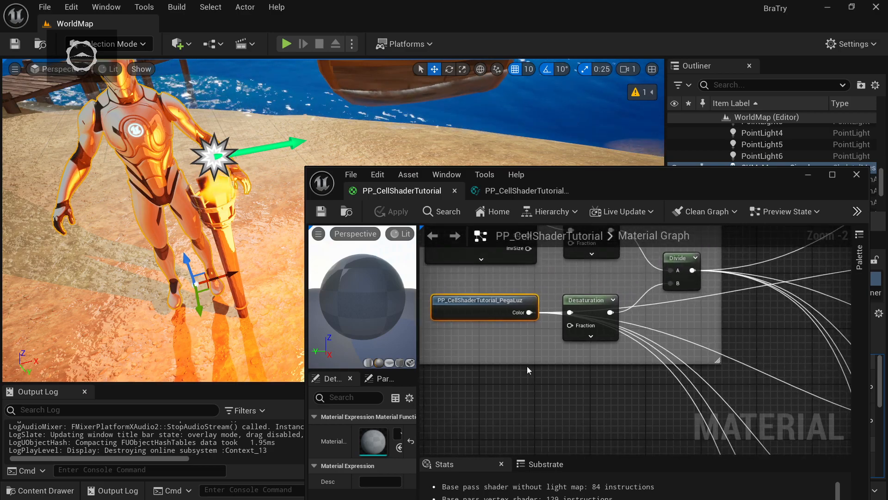
double_click(492, 306)
right_drag(575, 360, 536, 363)
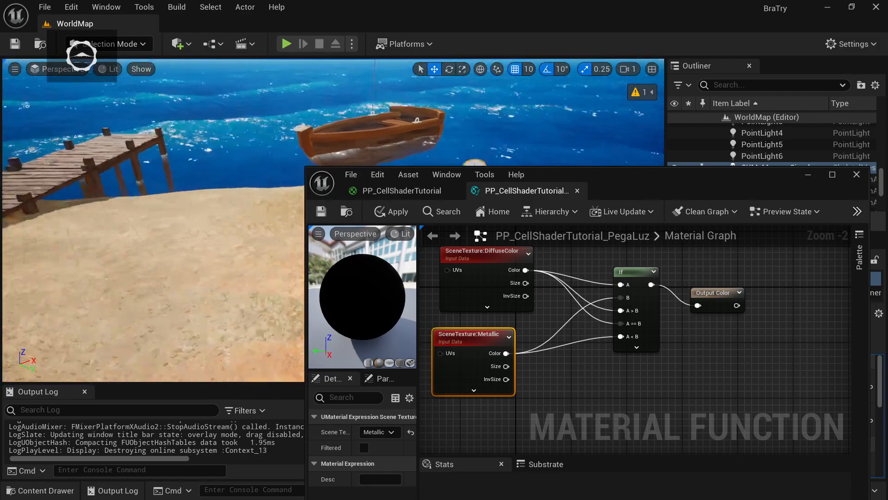
click(352, 174)
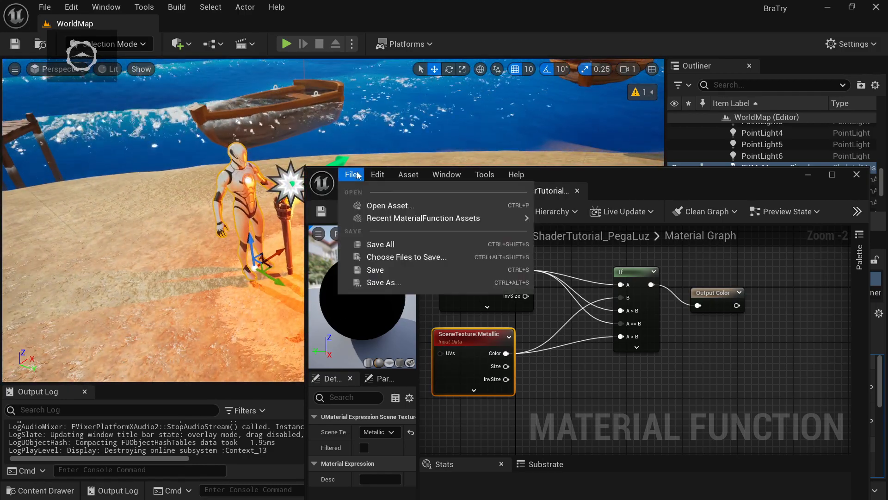
click(376, 244)
Examine the mannequin in the level and the uppermost light-band nodes in the PP_CellShaderTutorial graph
mouse_move(195, 201)
right_down()
mouse_move(223, 201)
mouse_move(195, 201)
right_up()
mouse_move(239, 262)
right_down()
mouse_move(248, 246)
mouse_move(232, 255)
mouse_move(238, 205)
mouse_move(271, 275)
mouse_move(227, 269)
mouse_move(252, 272)
mouse_move(240, 270)
right_up()
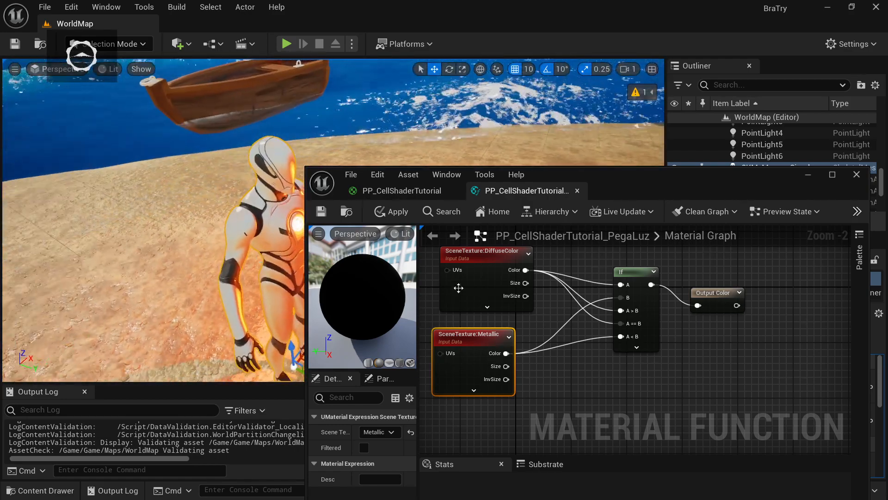
click(416, 191)
right_drag(691, 270, 571, 301)
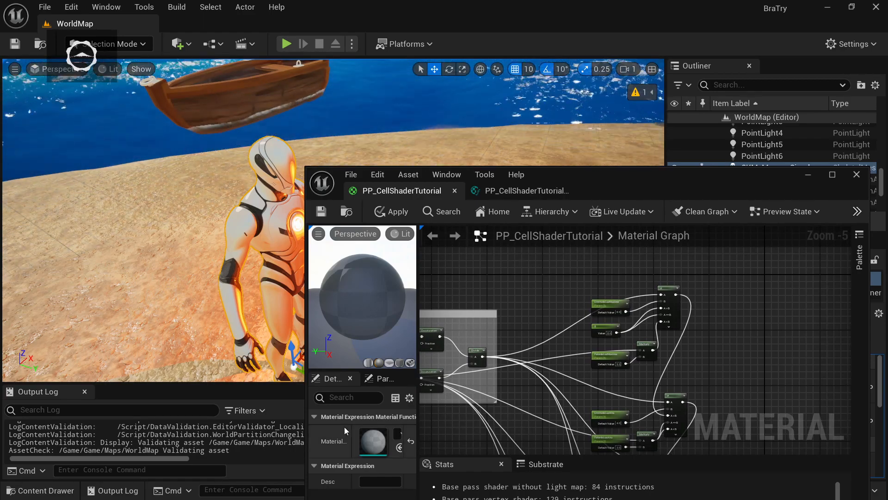
right_drag(430, 404, 604, 278)
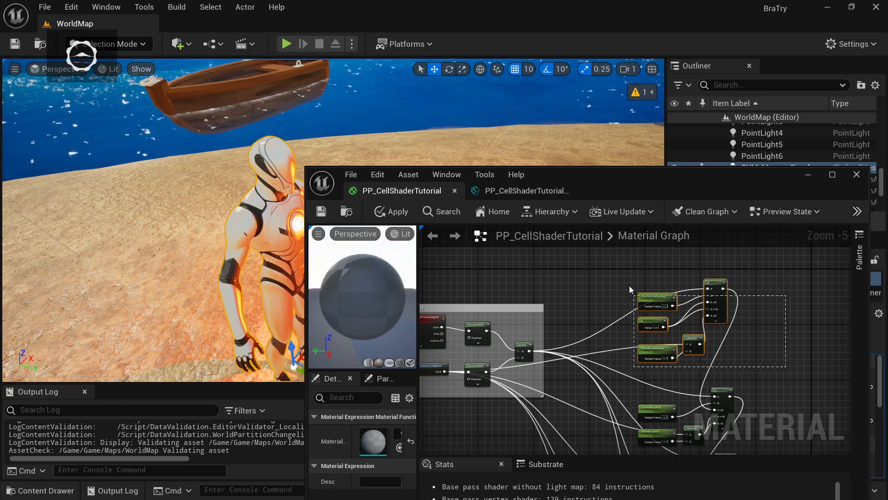
drag(631, 289, 616, 261)
right_drag(616, 268, 596, 287)
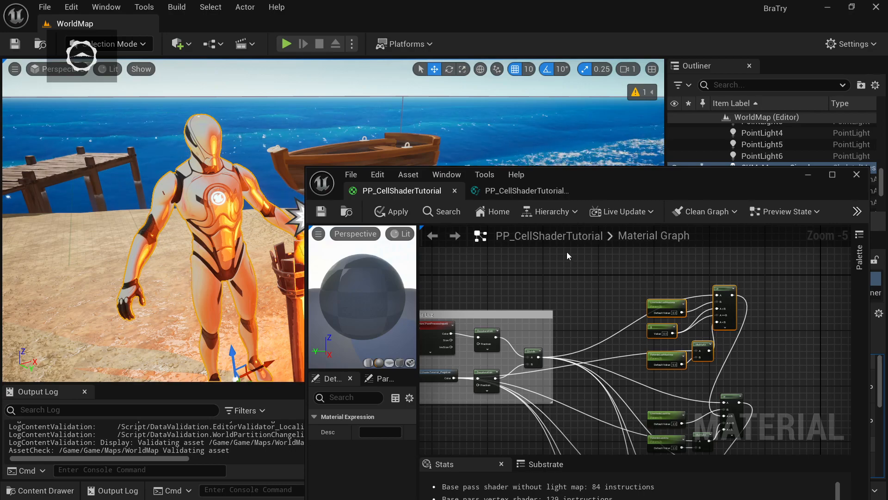
Duplicate the light-extraction group's PostProcessInput0 Scene Texture and place the copy above the group
right_drag(558, 264, 575, 267)
click(455, 329)
key(ctrl+c)
key(ctrl+v)
drag(517, 332, 575, 286)
right_drag(606, 282, 595, 297)
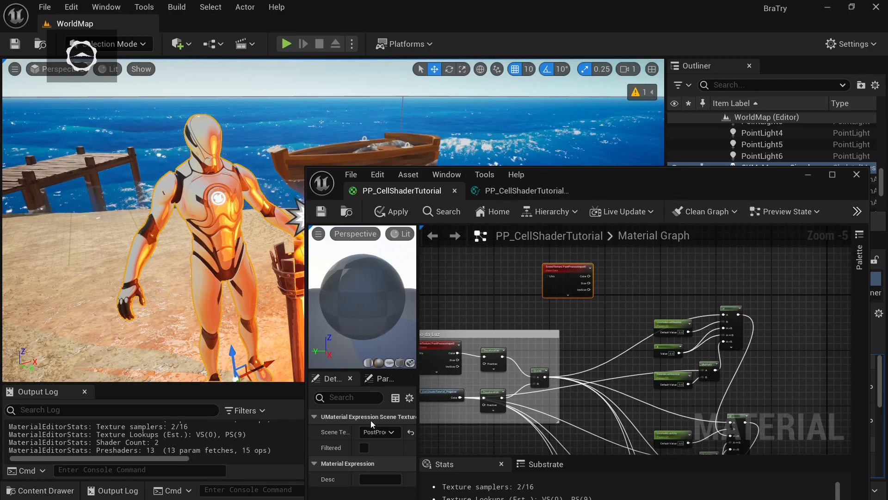
Set the copied Scene Texture to Specular (for lighting) and move it slightly higher
click(377, 432)
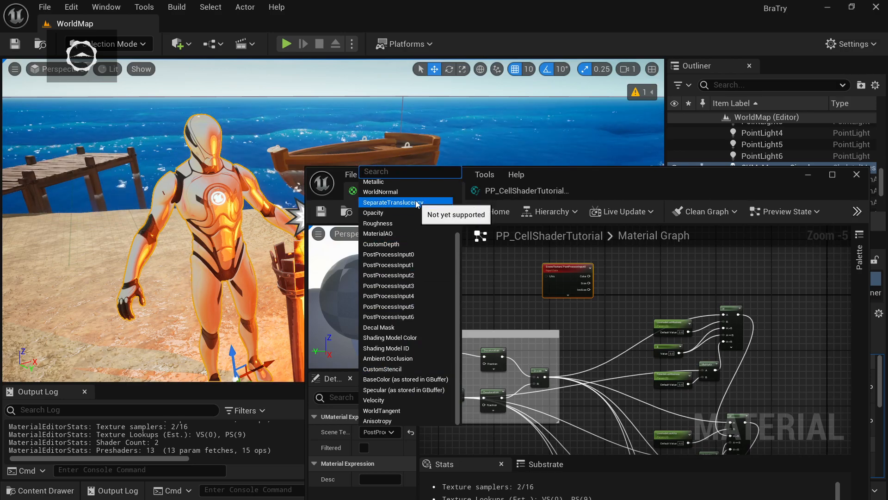
scroll(417, 204, up, 3)
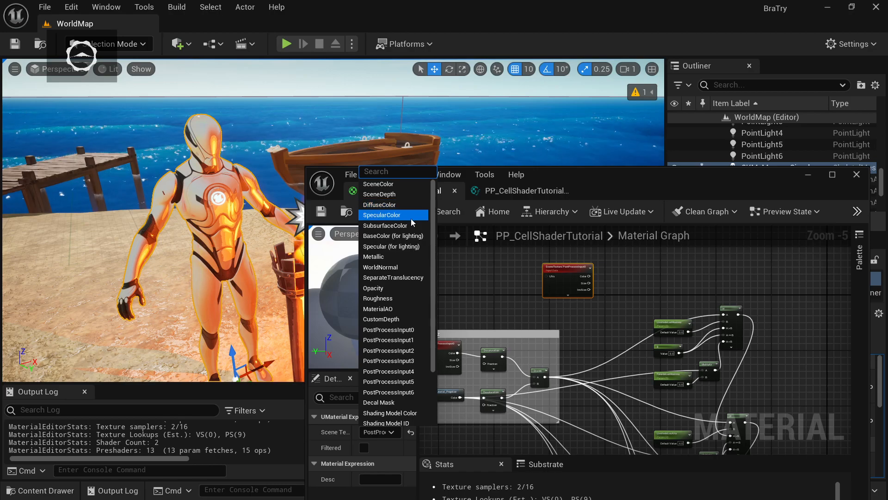
click(390, 246)
mouse_move(580, 310)
right_down()
mouse_move(582, 287)
mouse_move(580, 305)
right_up()
drag(578, 261, 587, 250)
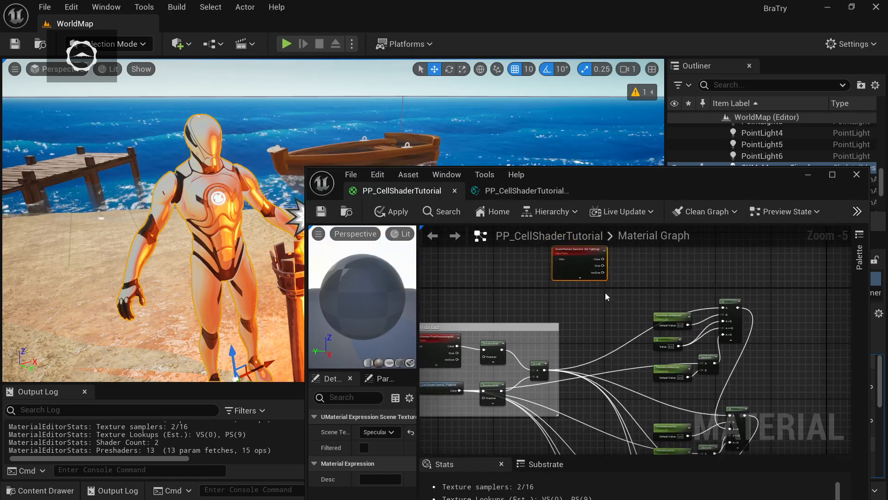
Shift the LimitedeLuzMaxima parameter away from its If node and delete the constant 8 node beneath it
right_drag(635, 333, 566, 325)
click(599, 311)
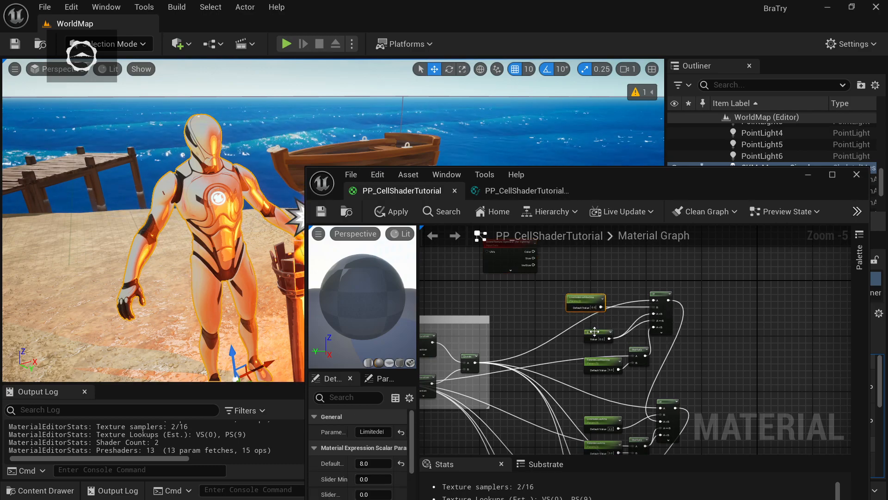
click(596, 334)
scroll(596, 348, up, 2)
drag(606, 326, 593, 307)
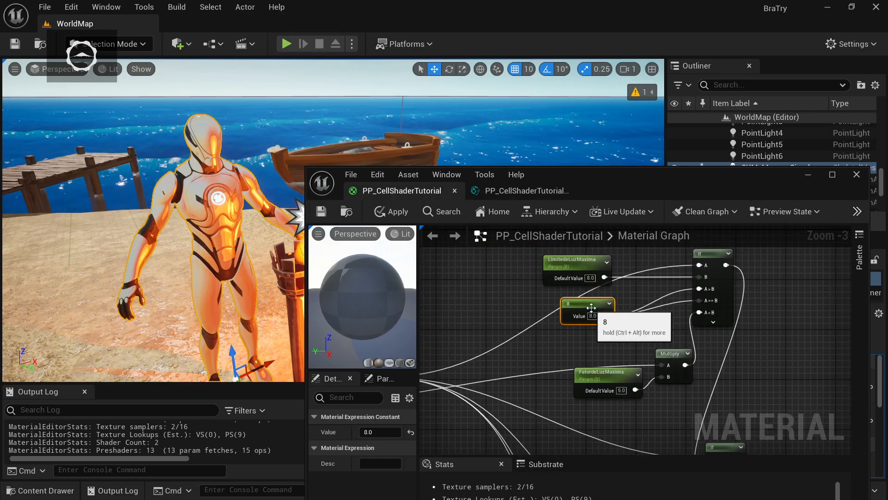
key(Delete)
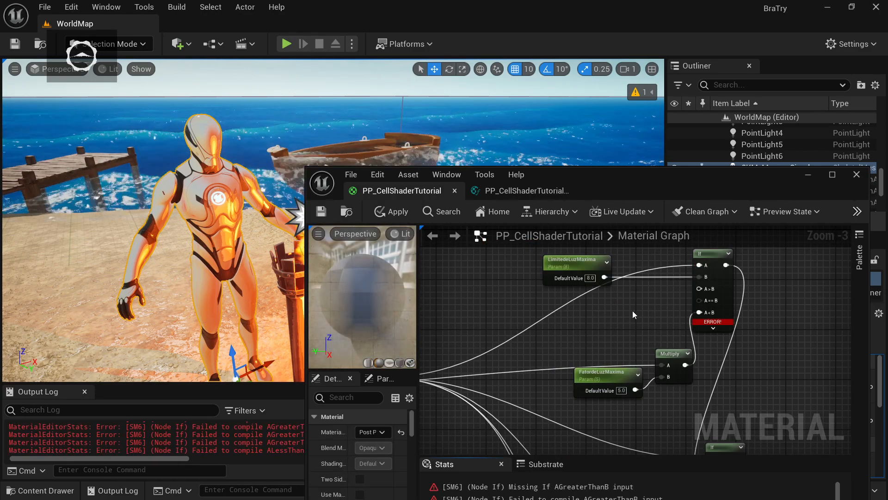
Reposition the Specular (for lighting) Scene Texture above the light-extraction group
right_drag(632, 310, 660, 346)
scroll(659, 346, down, 1)
right_drag(554, 283, 564, 313)
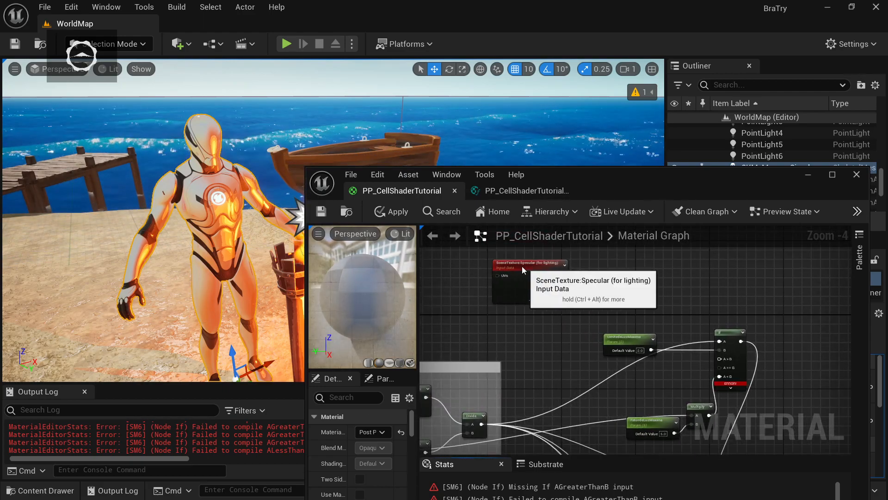
drag(524, 265, 511, 264)
right_drag(543, 343, 562, 338)
drag(538, 267, 518, 268)
right_drag(554, 341, 589, 294)
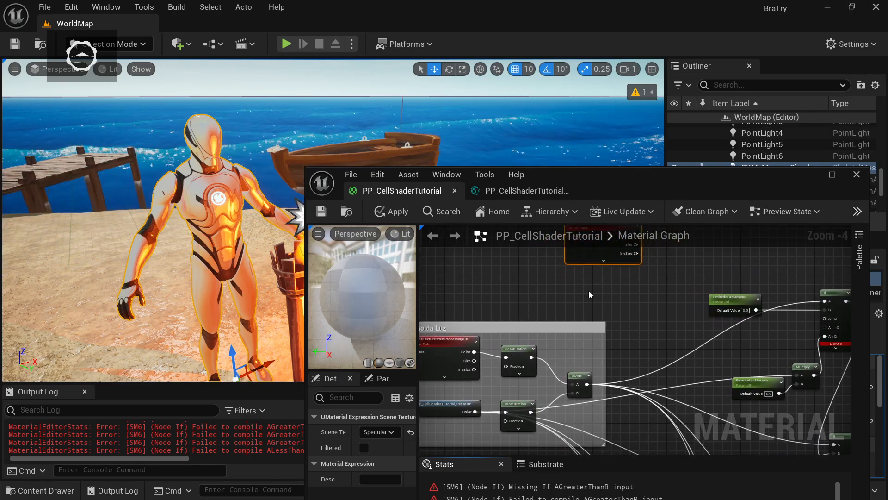
right_drag(496, 306, 530, 272)
right_drag(602, 277, 563, 319)
scroll(563, 318, down, 1)
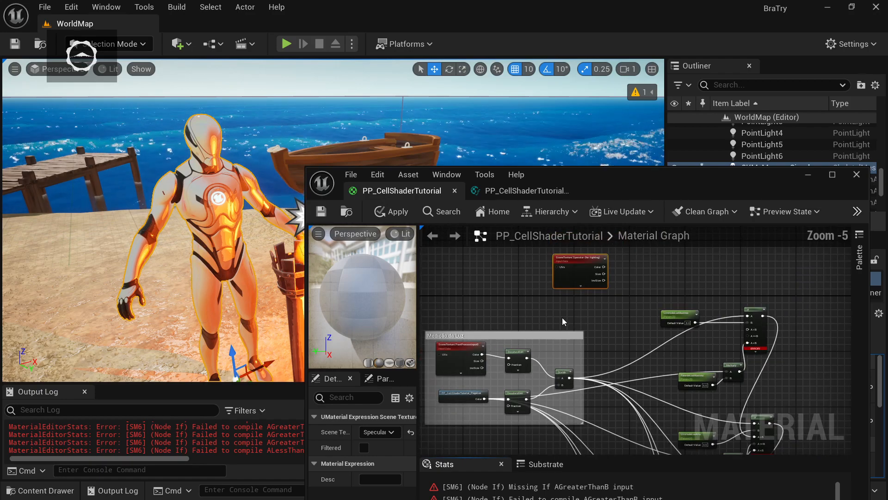
Add a Multiply node with the PP_CellShaderTutorial_PegaLuz Color as A and the Specular (for lighting) Color as B
drag(485, 399, 602, 305)
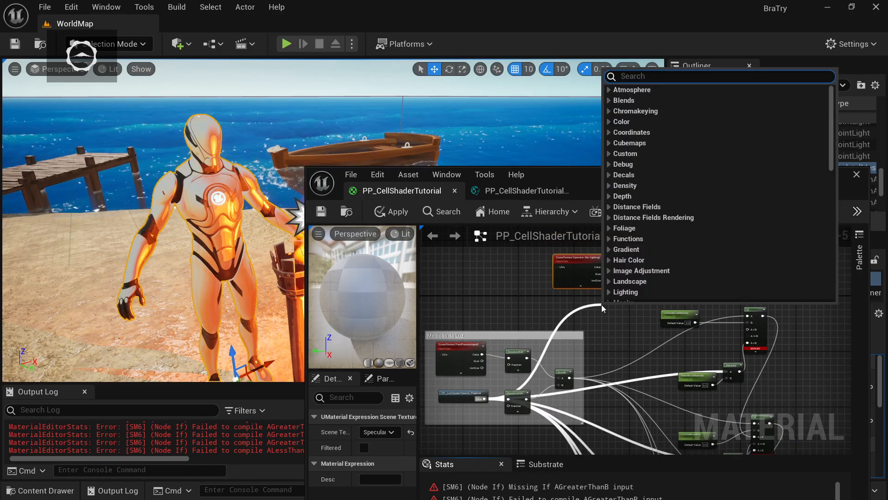
text(multi)
key(Return)
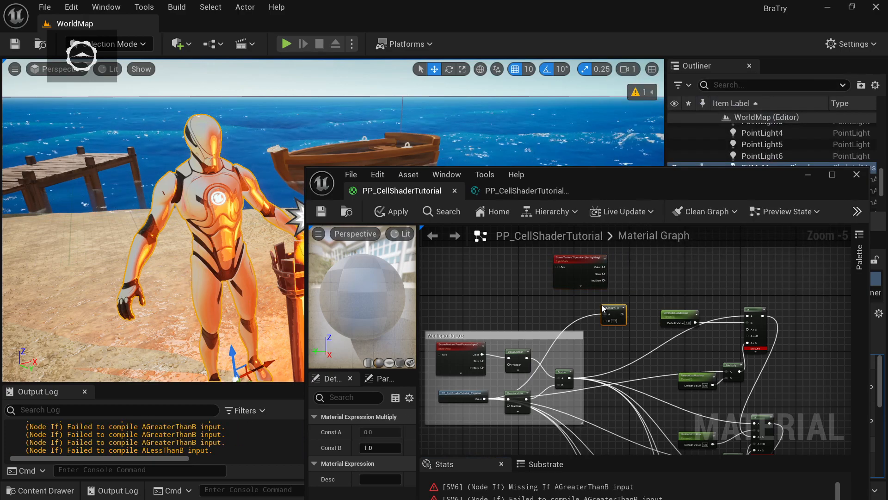
scroll(602, 305, up, 1)
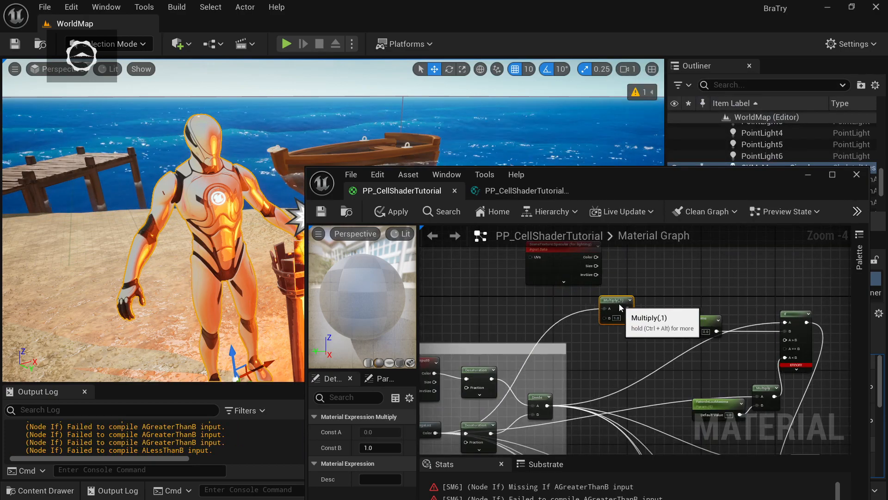
drag(566, 253, 607, 315)
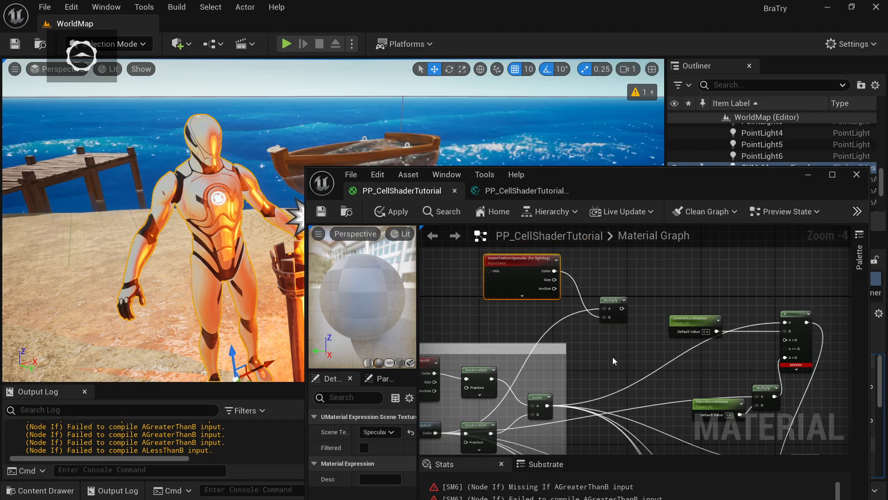
Connect the specular Multiply to the maximum-light If node's A > B input and the FatordeLuzMaxima Multiply to A == B
right_drag(616, 343, 556, 322)
drag(562, 287, 729, 329)
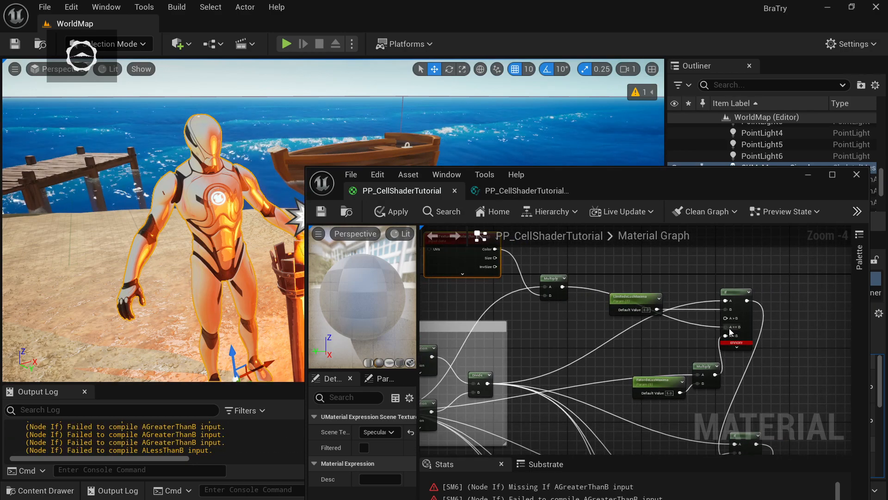
drag(563, 287, 725, 318)
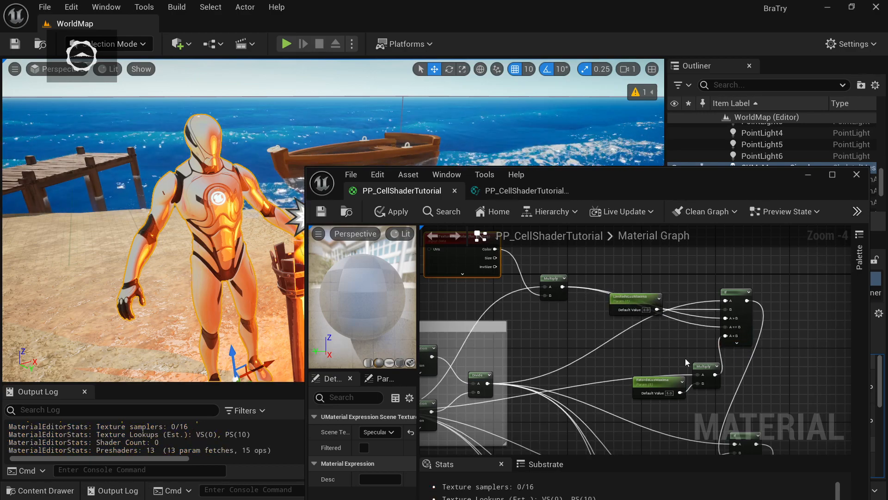
drag(715, 374, 726, 328)
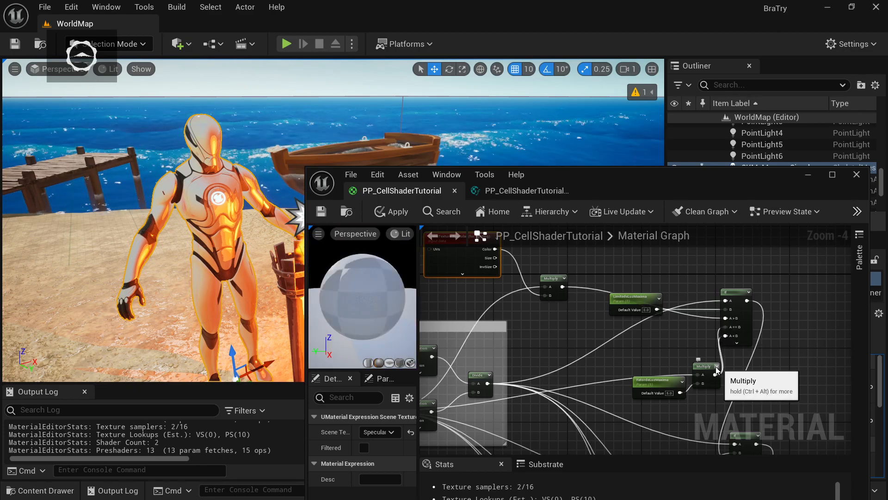
right_drag(548, 324, 567, 338)
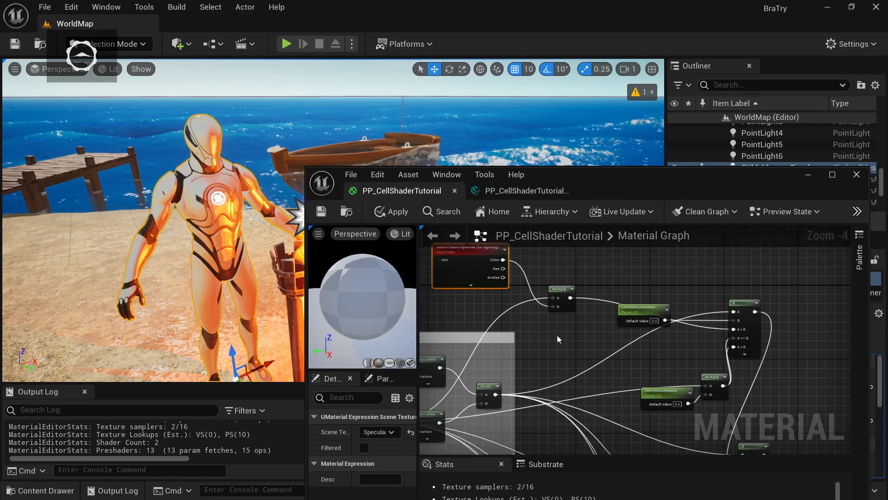
Save the material and examine the specular highlights on the character up close and on the stone tower
click(319, 212)
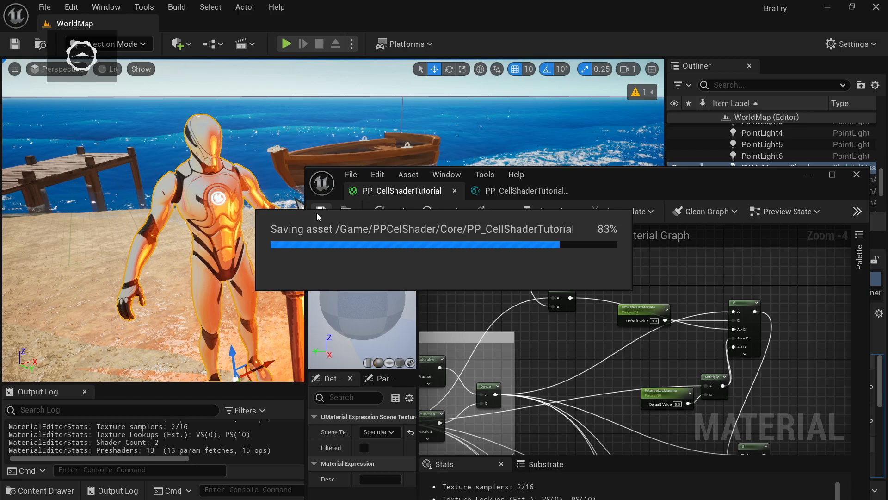
scroll(241, 313, up, 8)
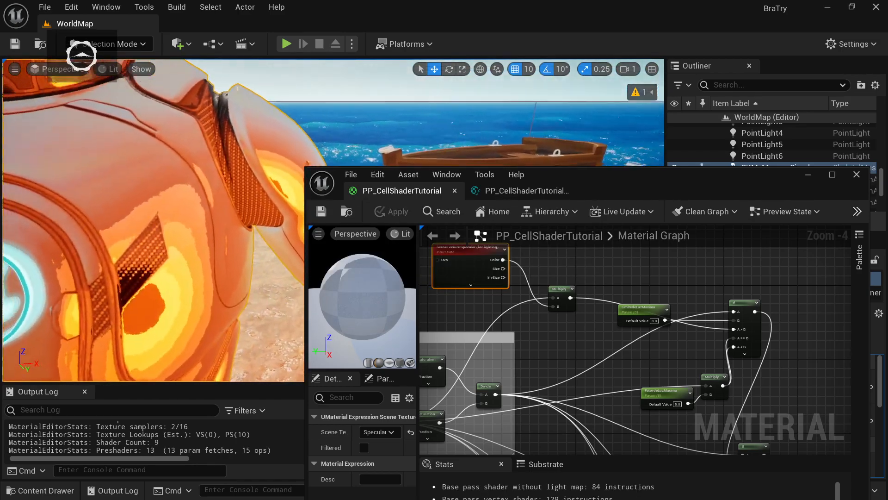
right_drag(248, 240, 248, 239)
right_drag(263, 254, 391, 178)
key(w)
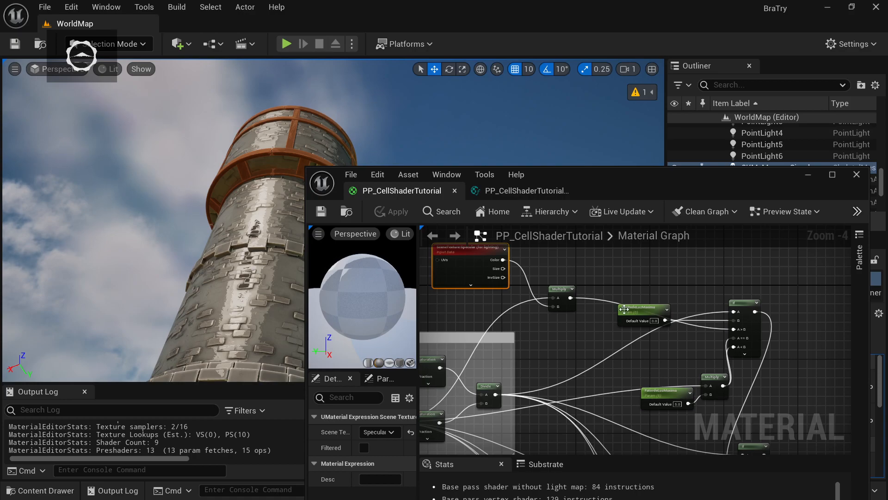
Shift the LimitedeLuzMaxima parameter lower and the specular Multiply node farther from the Specular (for lighting) Scene Texture
drag(622, 310, 621, 338)
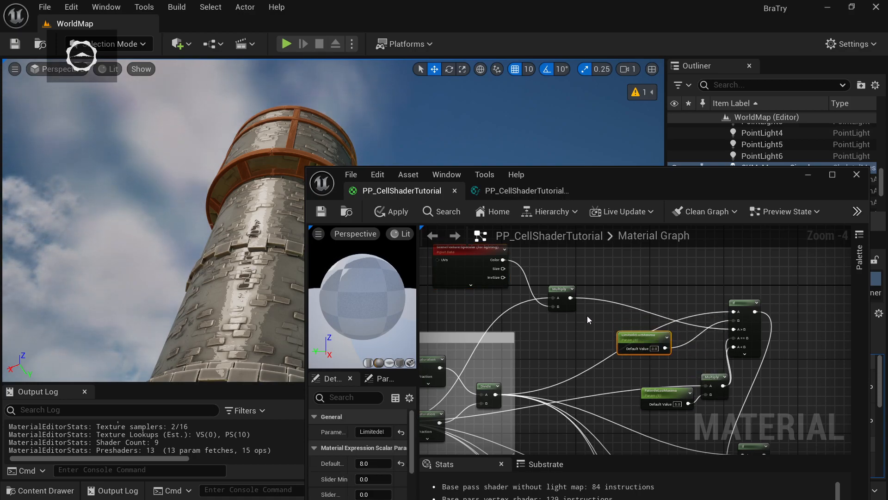
drag(560, 289, 591, 287)
mouse_move(531, 300)
right_down()
mouse_move(548, 310)
mouse_move(524, 296)
right_up()
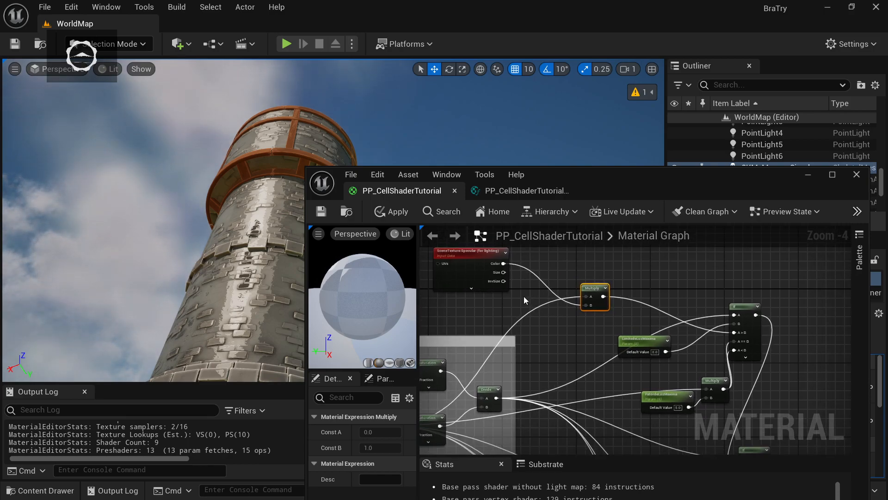
Add a Multiply node with the Specular (for lighting) Color as A and a new Constant node as B
drag(503, 263, 514, 270)
drag(542, 318, 557, 310)
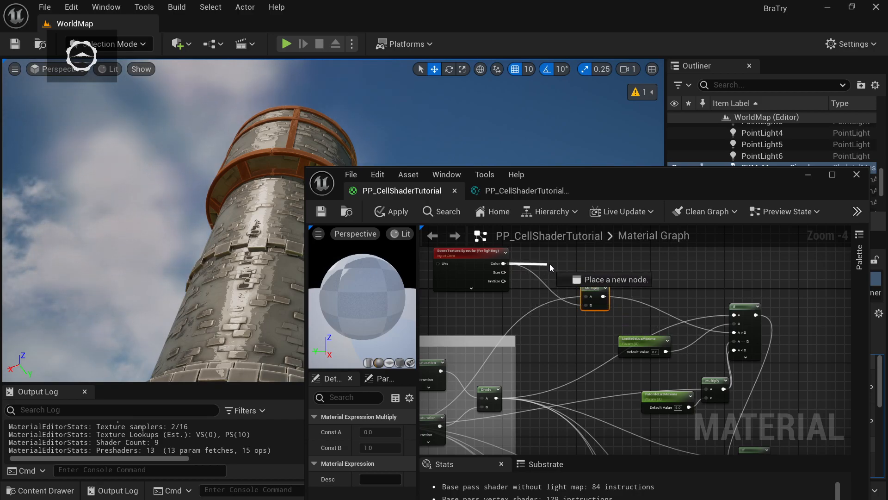
drag(549, 264, 549, 256)
text(multi)
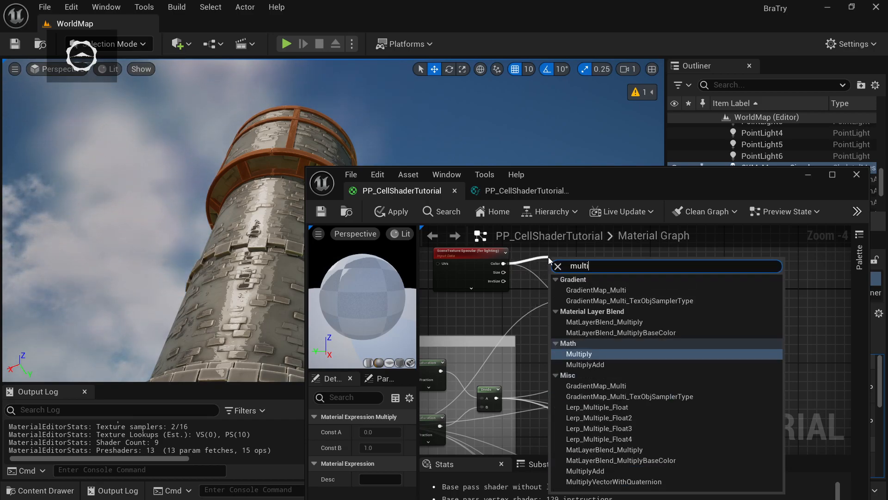
key(Return)
mouse_move(567, 261)
mouse_down()
mouse_move(592, 251)
mouse_move(565, 274)
mouse_up()
text(constan)
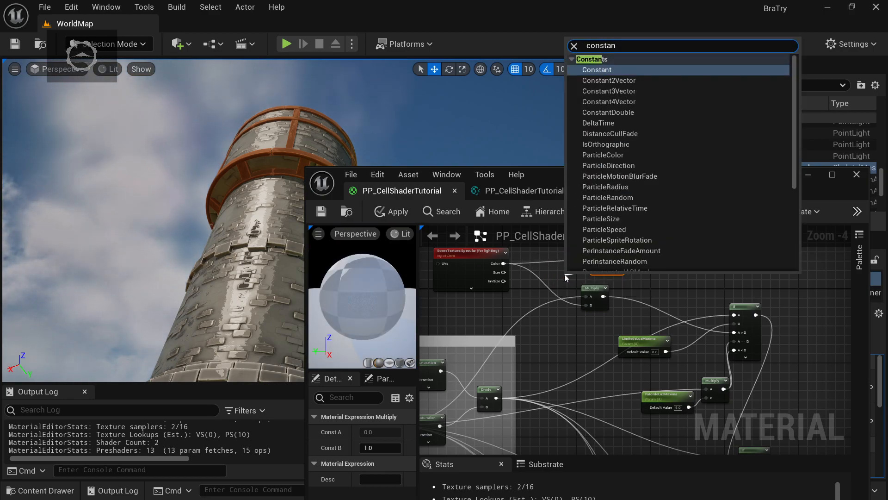
key(Return)
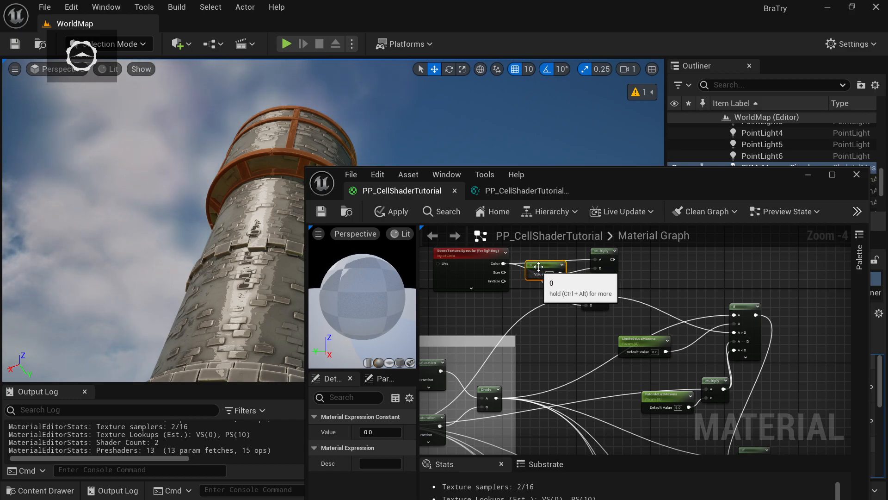
Convert the new constant to a parameter named FatorDeLuzSpecular with a default value of 1
right_click(542, 270)
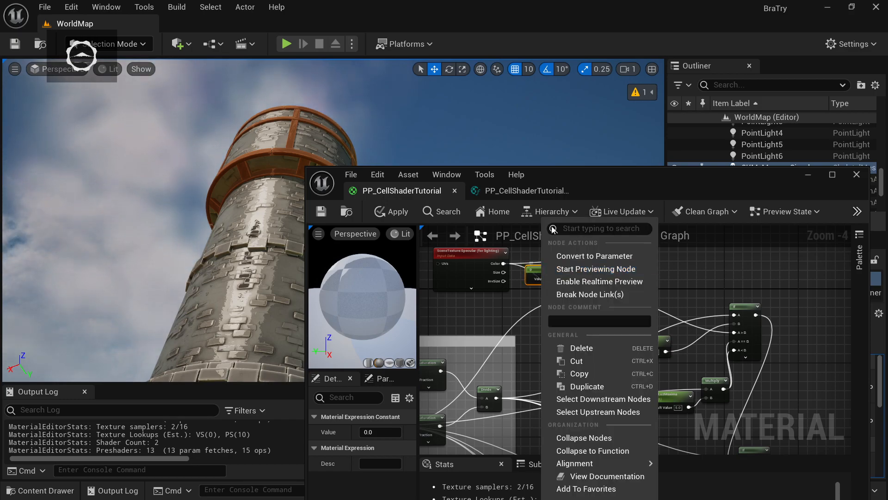
click(589, 256)
text(FatorDeLuzSpecular)
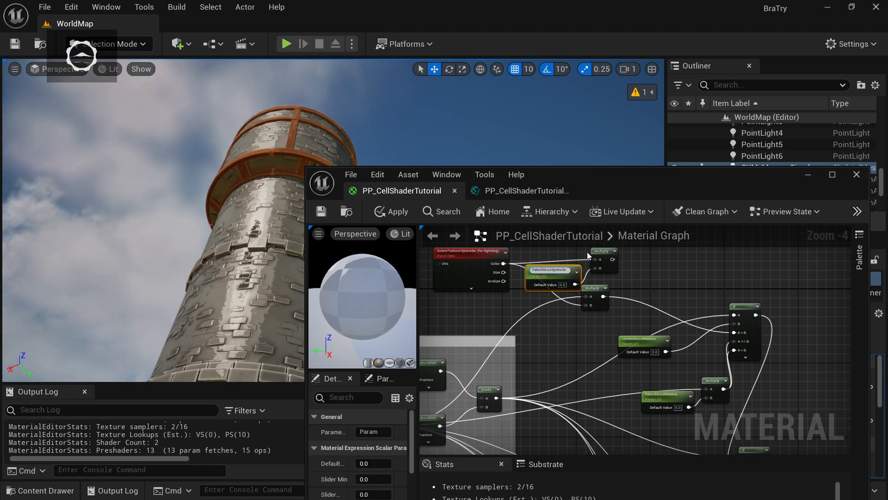
key(Return)
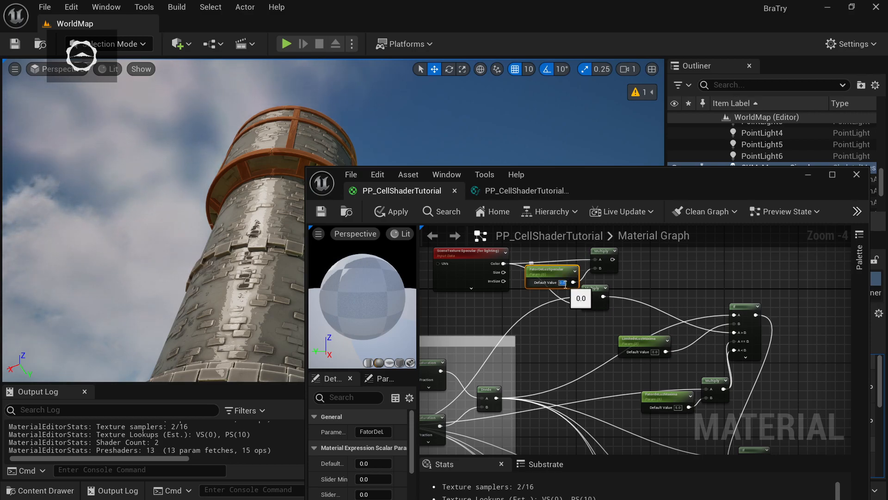
click(578, 333)
Connect the FatorDeLuzSpecular Multiply output to input A of the existing specular Multiply and save the material
drag(614, 263, 588, 297)
right_drag(663, 288, 635, 274)
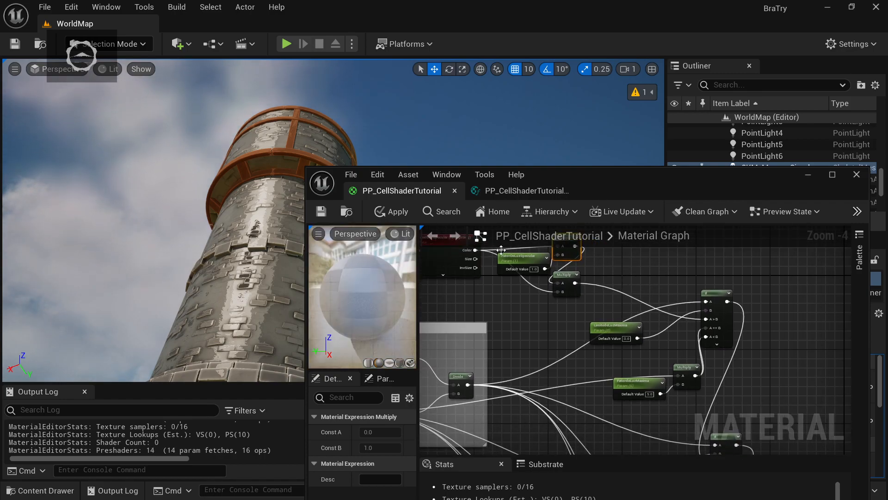
click(323, 214)
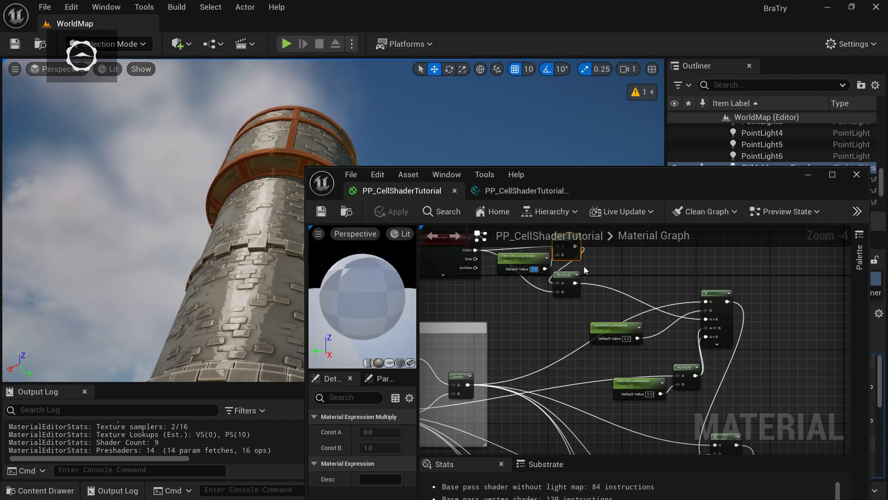
Set the FatorDeLuzSpecular default value to 5, save the material and check the highlights on the character
text(5)
key(Return)
click(531, 315)
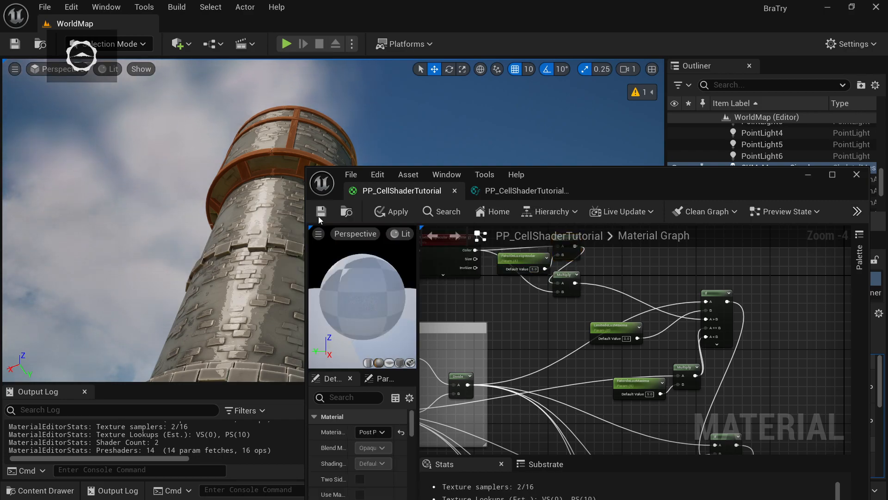
click(320, 213)
right_drag(245, 245, 348, 291)
key(w)
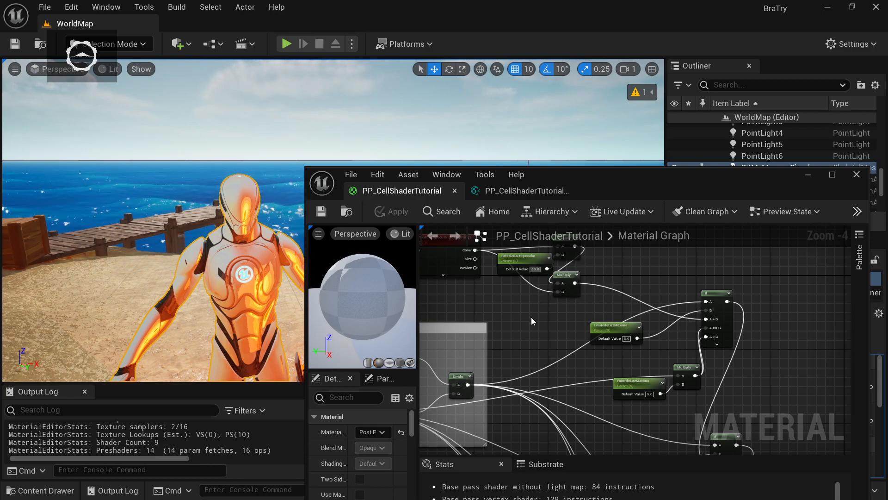
Save the material with the further raised specular factor and examine its effect on the character
click(330, 211)
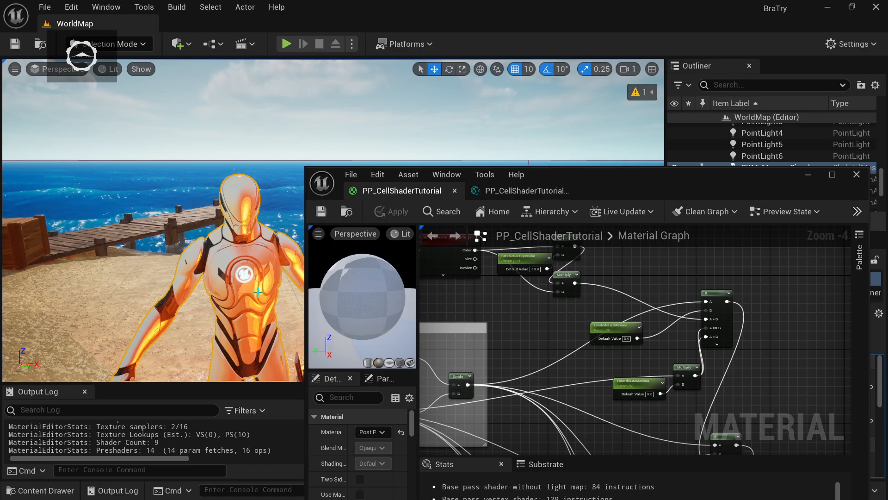
right_drag(199, 185, 77, 224)
key(w)
key(s)
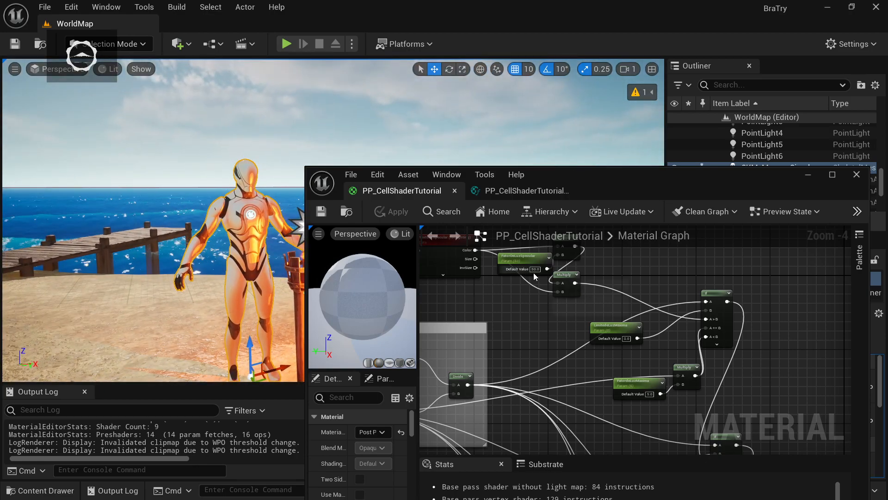
Set the FatorDeLuzSpecular default value to 1, save the material and inspect the character beside the torch
text(1)
key(Return)
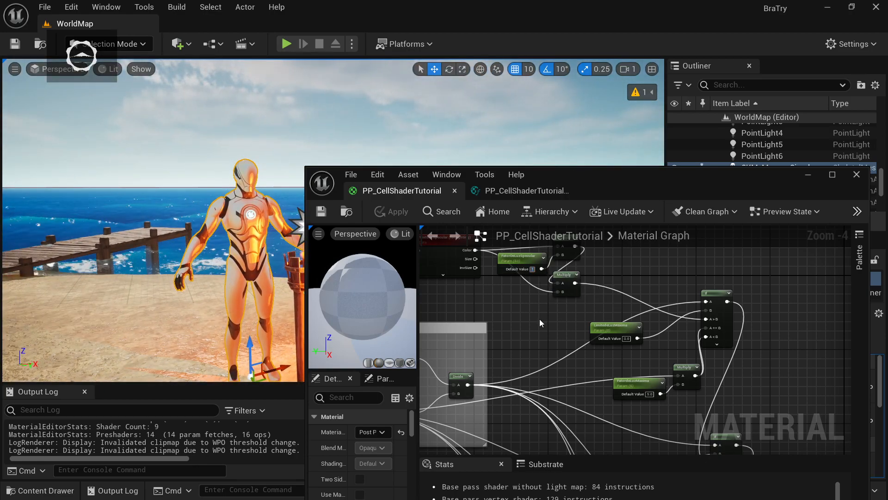
click(322, 213)
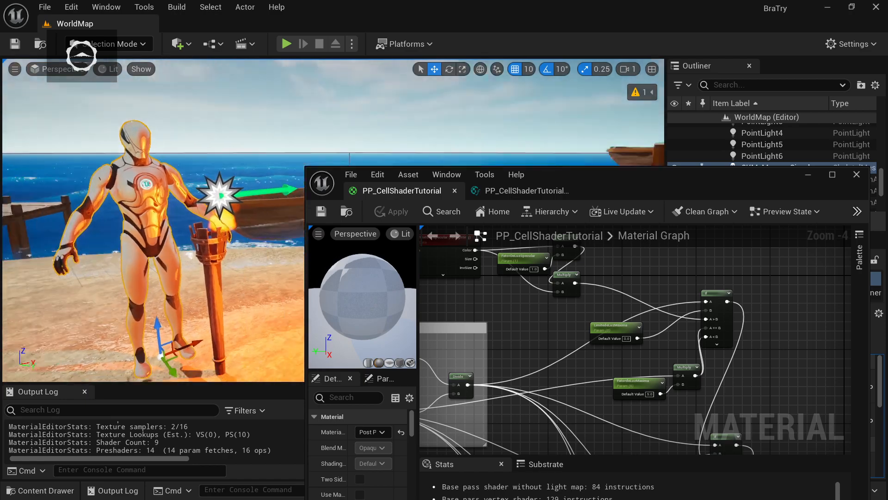
key(d)
key(w)
mouse_move(152, 222)
right_down()
mouse_move(132, 232)
mouse_move(222, 231)
mouse_move(259, 204)
mouse_move(139, 231)
mouse_move(153, 236)
right_up()
key(s)
Space out the specular nodes away from the light-extraction group, shift LimitedeLuzMaxima nearer its If node, and save the material
scroll(562, 301, down, 1)
right_drag(533, 303, 551, 328)
drag(573, 313, 591, 318)
right_drag(585, 323, 564, 292)
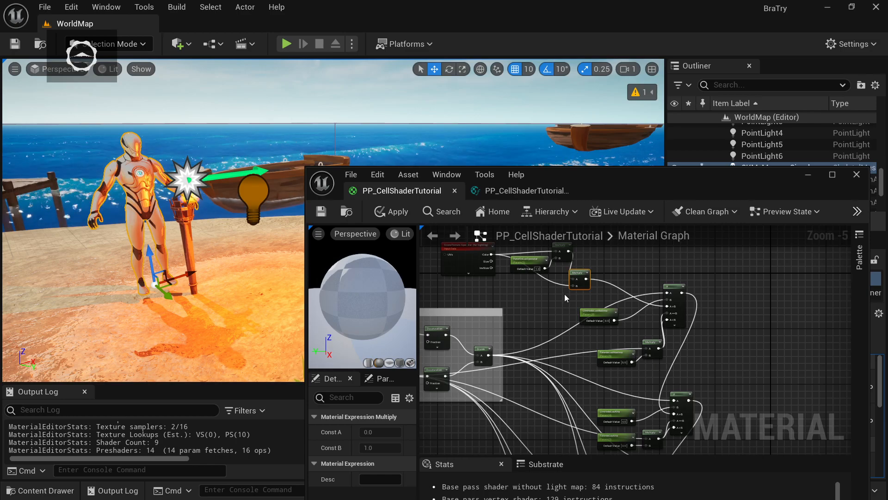
scroll(565, 297, up, 1)
click(632, 330)
drag(632, 330, 639, 329)
right_drag(494, 307, 532, 340)
drag(433, 331, 650, 278)
click(638, 326)
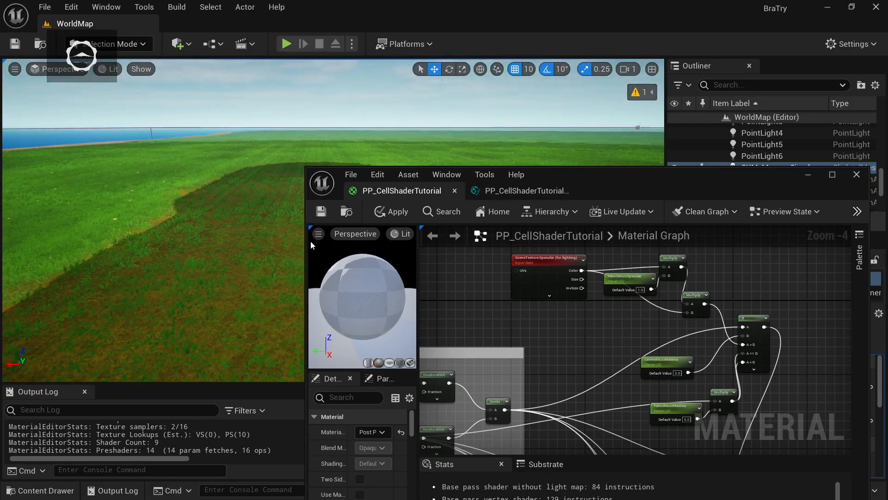
click(322, 212)
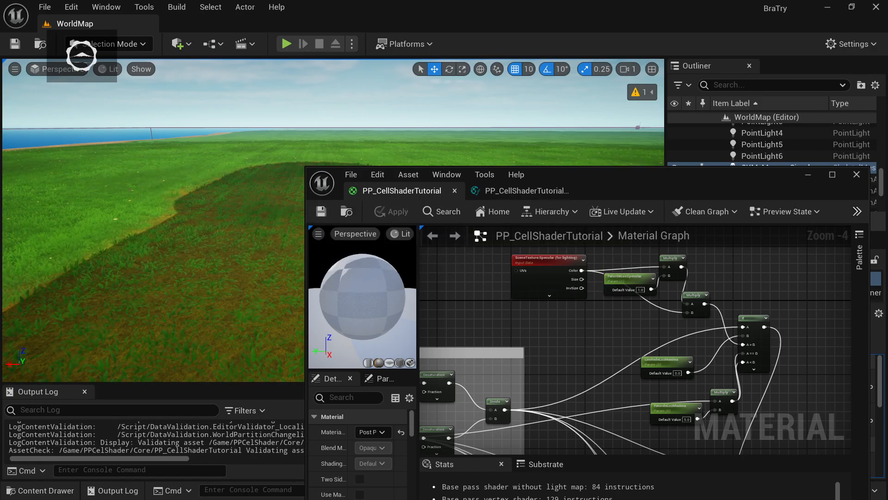
scroll(557, 325, down, 2)
scroll(560, 285, up, 3)
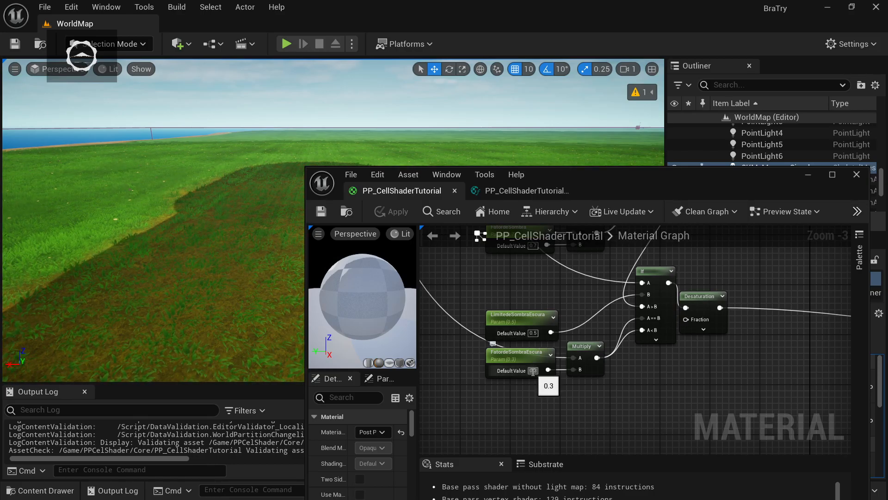
right_drag(226, 277, 181, 208)
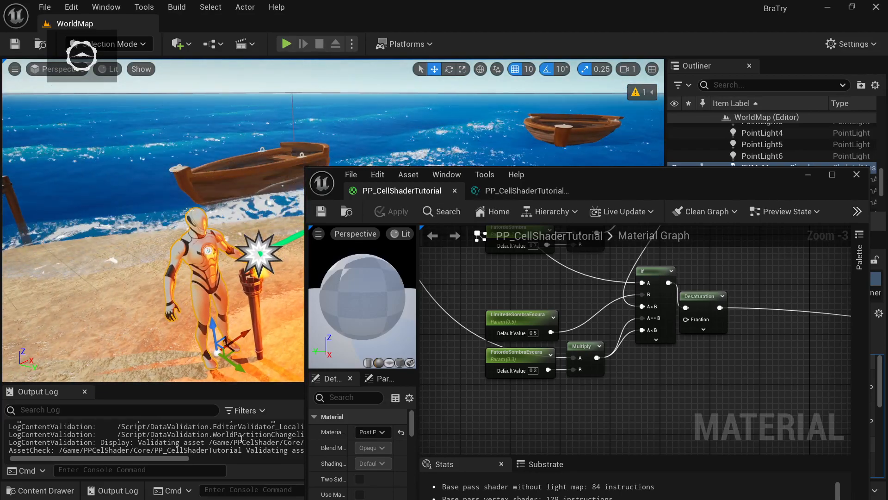
Minimize the material editor and create a material instance from PP_CellShaderTutorial in the Core folder
key(ctrl+space)
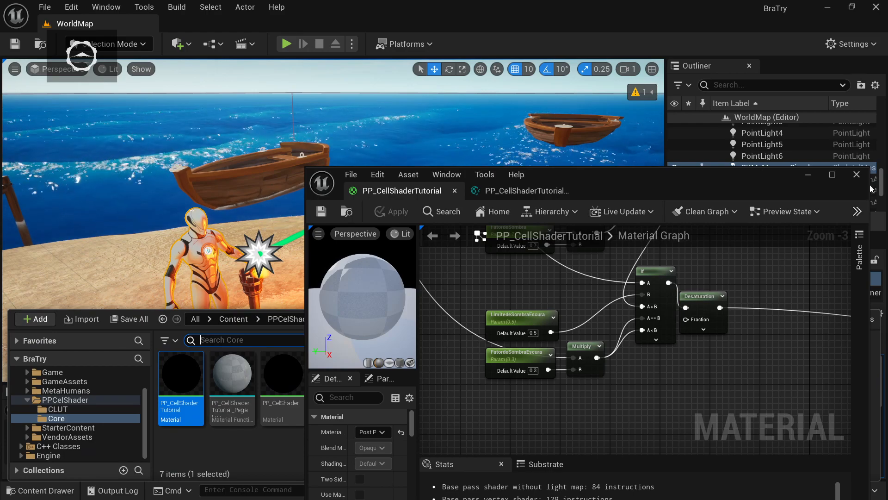
click(806, 174)
key(ctrl+space)
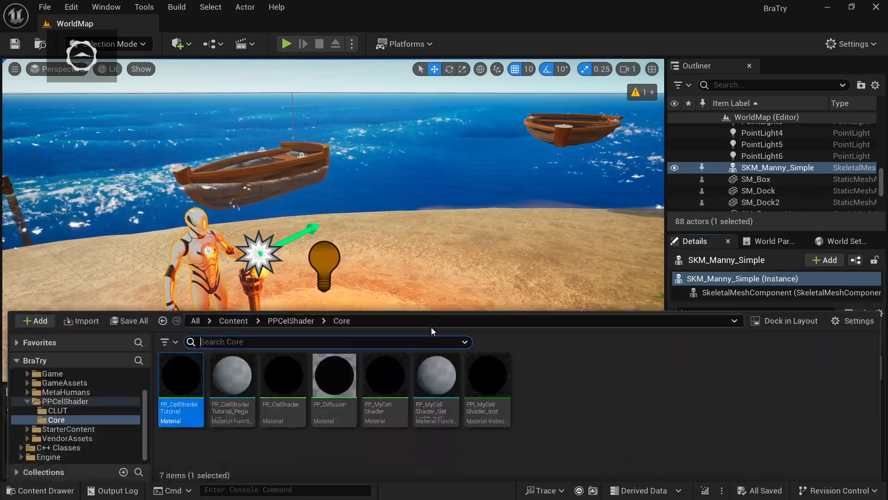
mouse_move(189, 372)
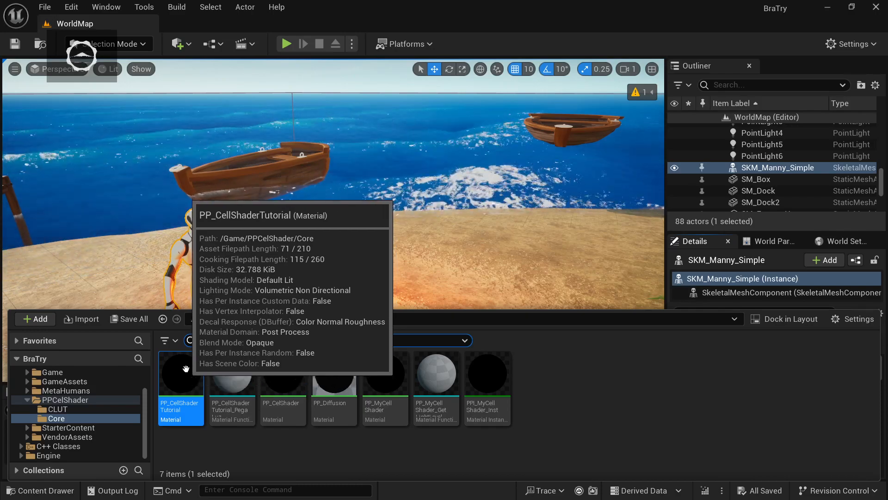
right_click(188, 379)
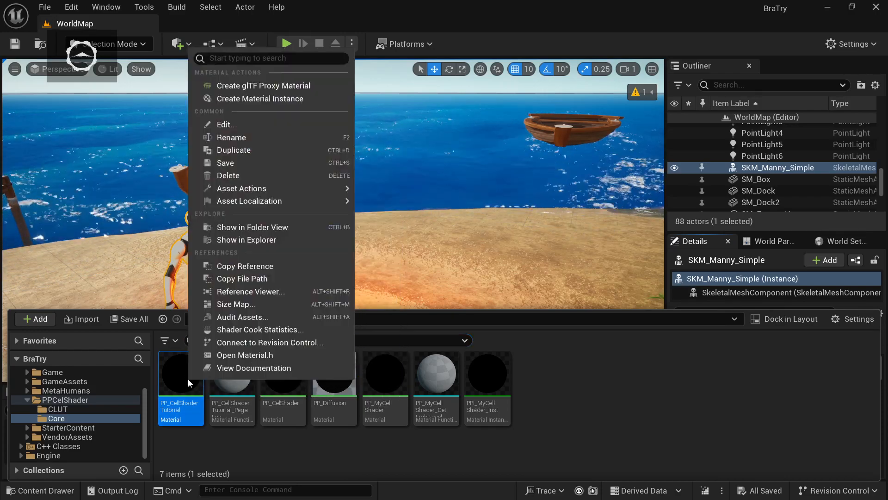
click(273, 98)
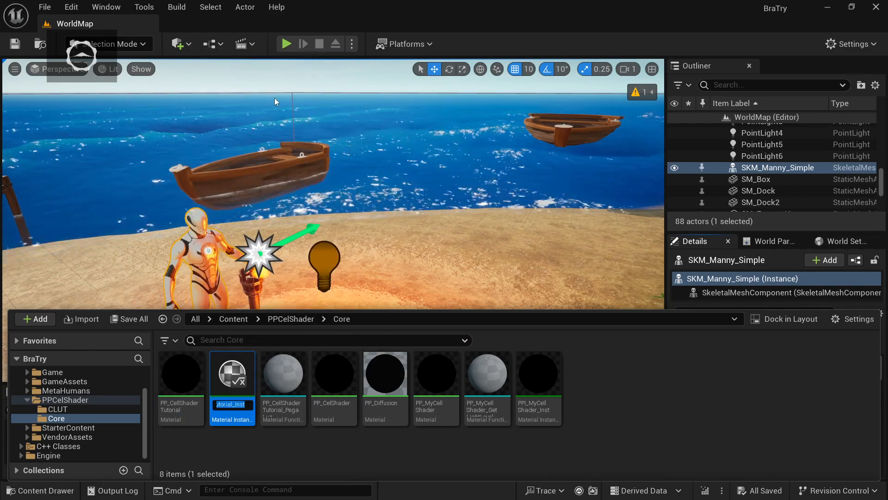
Rename the new material instance as PPI_CellShaderTutorial_Inst
key(BackSpace)
key(BackSpace)
key(BackSpace)
key(BackSpace)
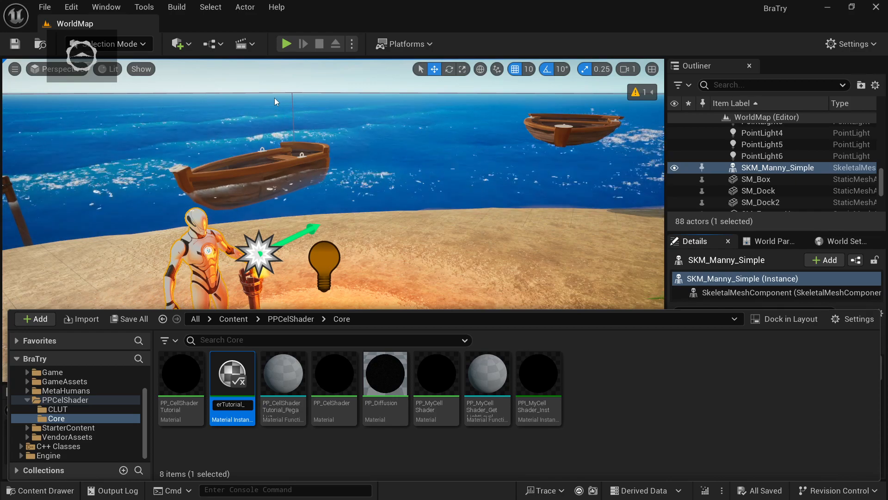
text(Inst)
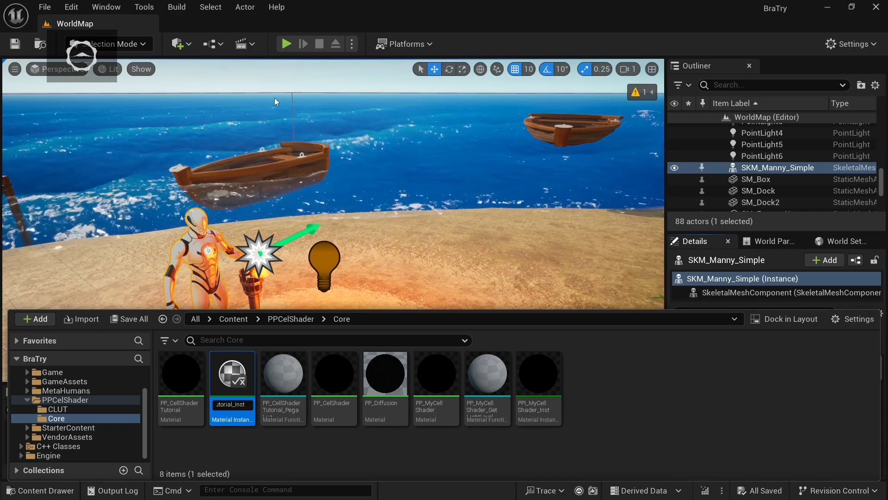
key(Left)
key(Left)
key(Left)
key(Left)
key(Left)
key(Left)
key(Left)
key(Left)
key(Left)
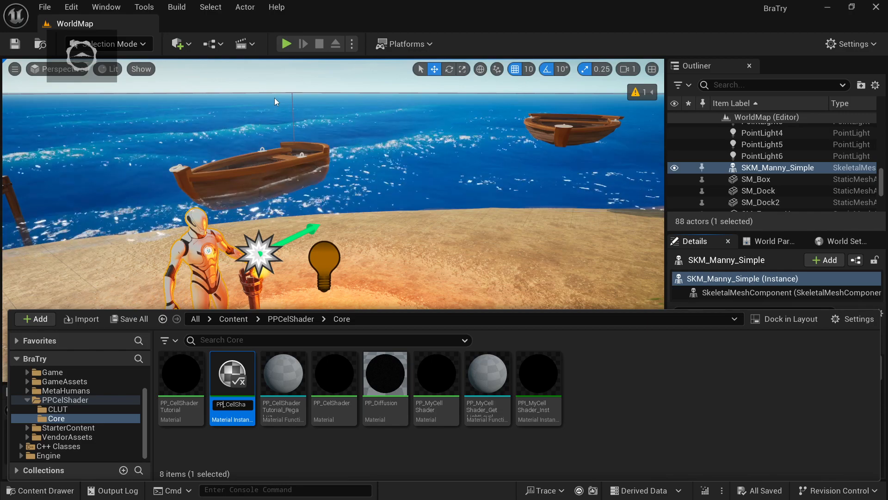
text(I)
key(Return)
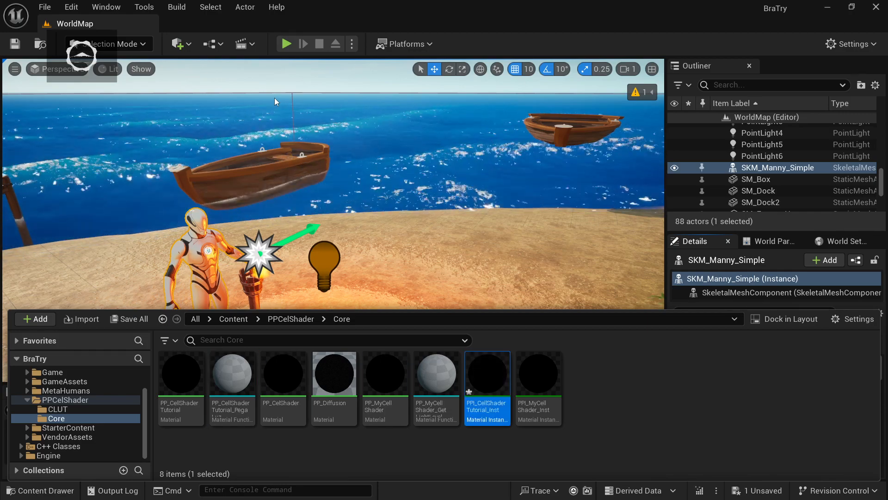
Open PPI_CellShaderTutorial_Inst in the instance editor and move its window clear of the level's Outliner and Details
double_click(487, 371)
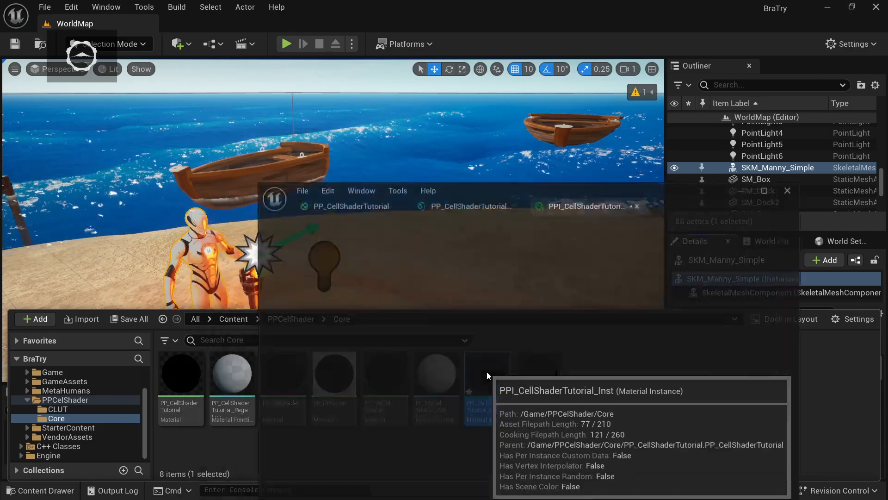
drag(609, 187, 554, 106)
scroll(700, 255, down, 3)
scroll(701, 257, up, 2)
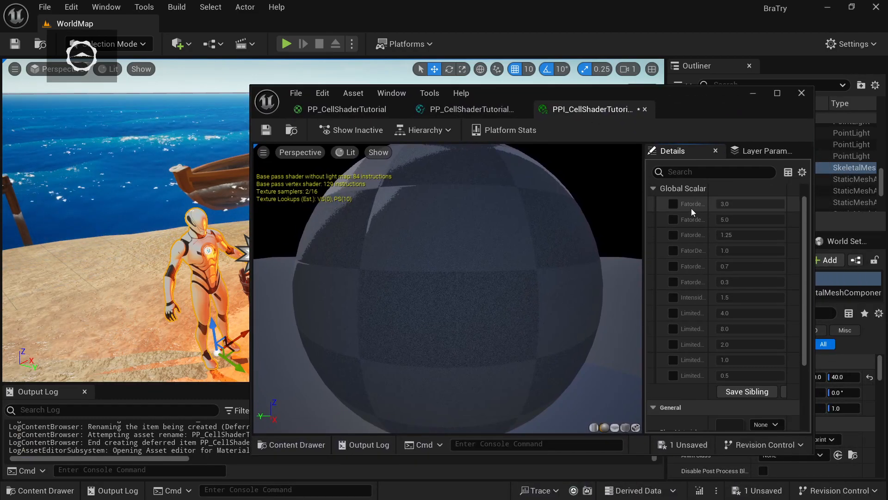
drag(615, 96, 417, 96)
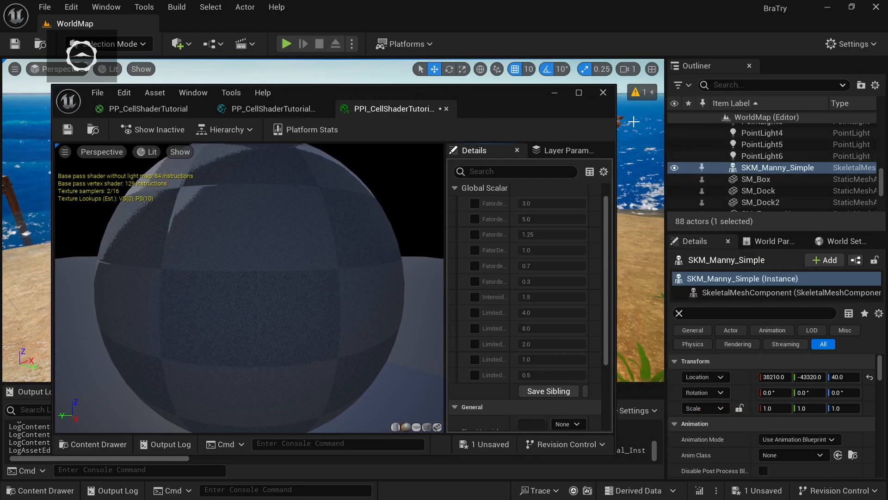
Select the CellShaderTutorial post-process volume and replace its post-process material with PPI_CellShaderTutorial_Inst
scroll(809, 171, up, 5)
scroll(807, 173, down, 2)
scroll(808, 176, up, 1)
scroll(806, 174, up, 5)
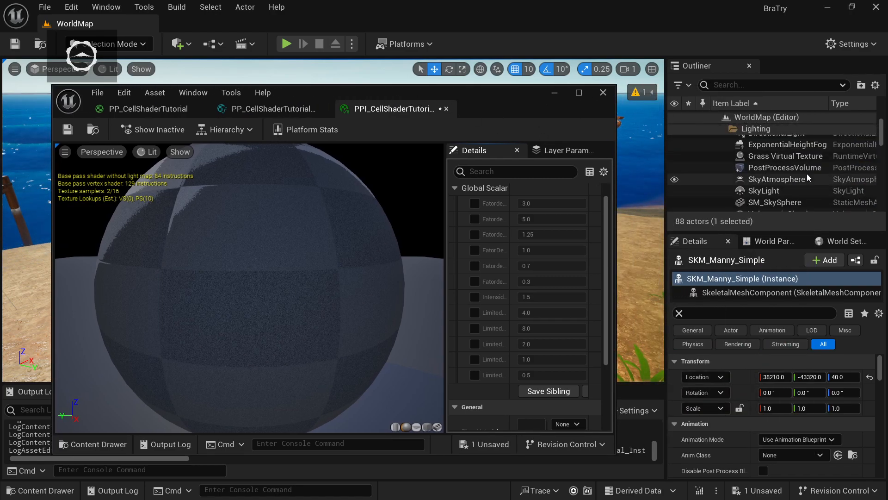
click(779, 164)
scroll(748, 401, down, 3)
click(715, 312)
text(mate)
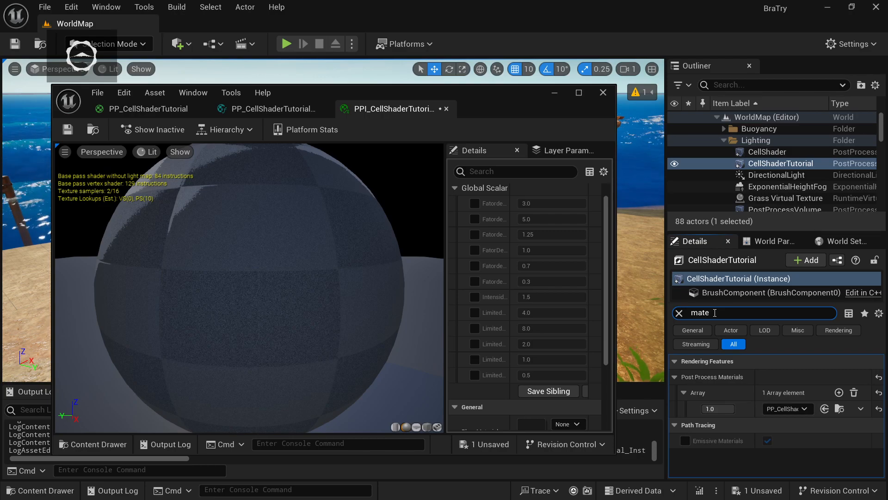
click(786, 408)
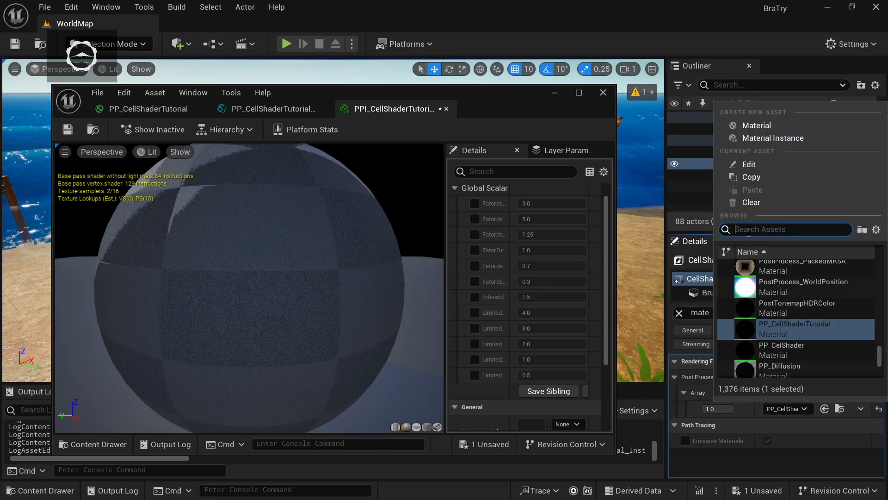
text(PPI_)
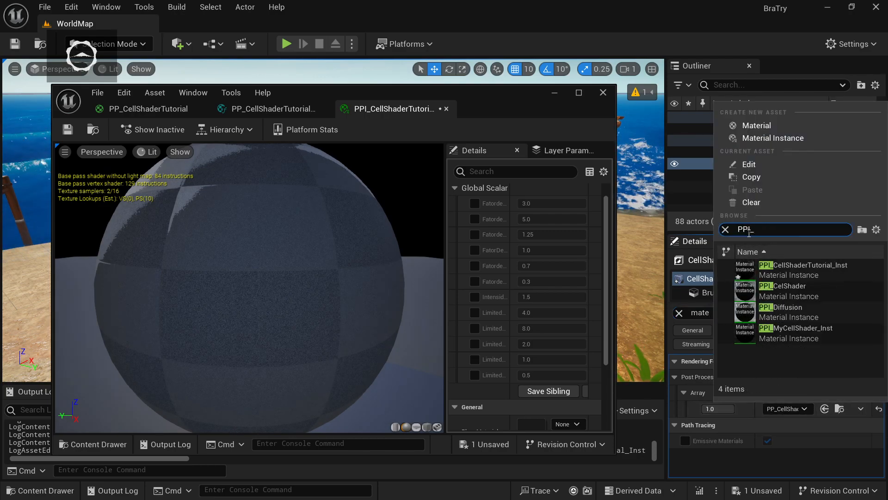
click(806, 272)
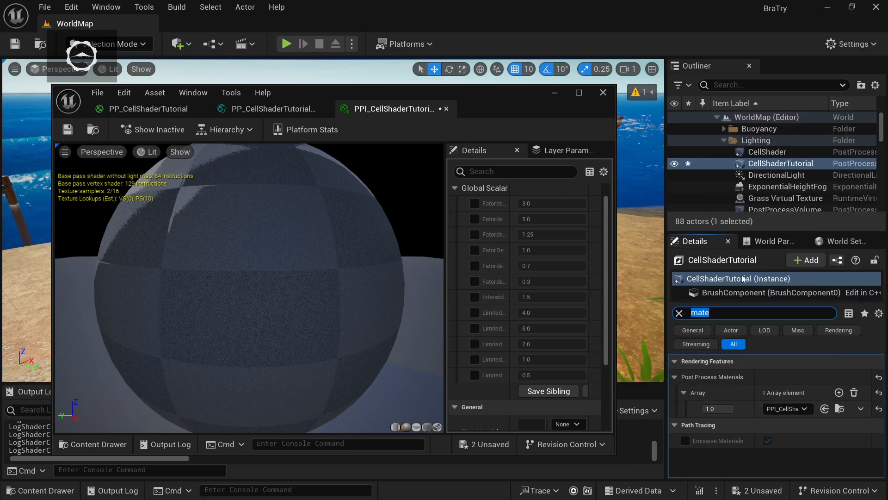
Save the material instance, reposition its window to uncover the level view, and widen the parameter details to show full names
drag(342, 93, 467, 80)
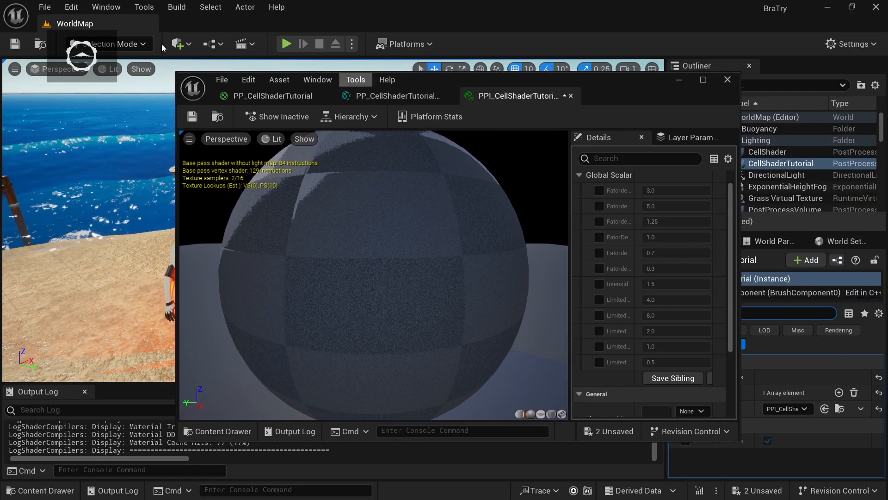
click(196, 121)
drag(624, 83, 776, 138)
drag(721, 286, 649, 287)
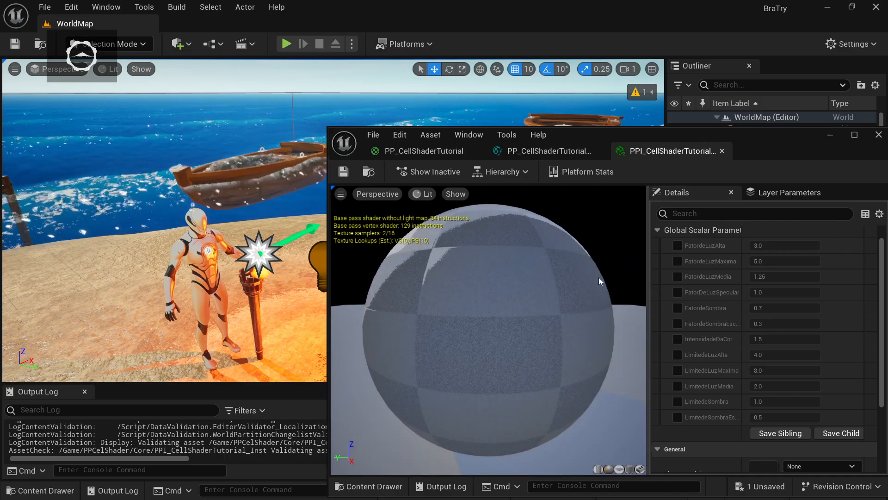
Try LimitedeSombra at about 1.9 and the dark-shadow limit at about 0.14 on the grass, and turn both overrides off
right_drag(166, 208, 314, 241)
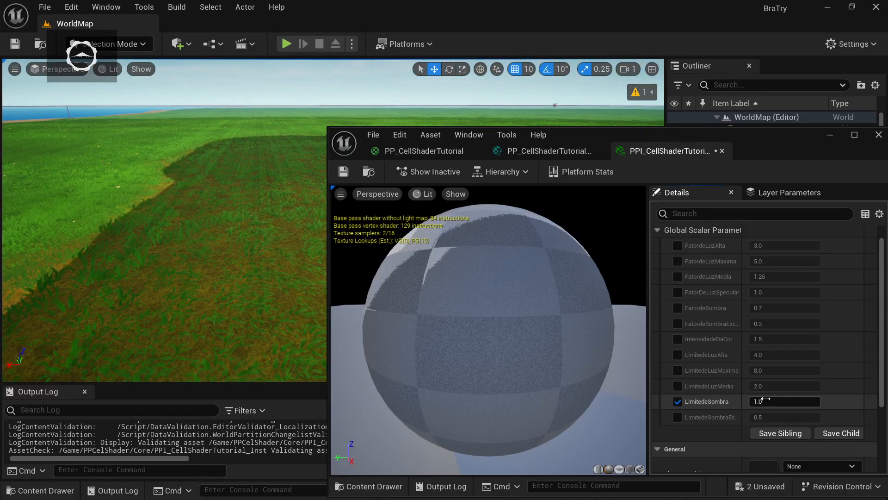
drag(785, 401, 698, 422)
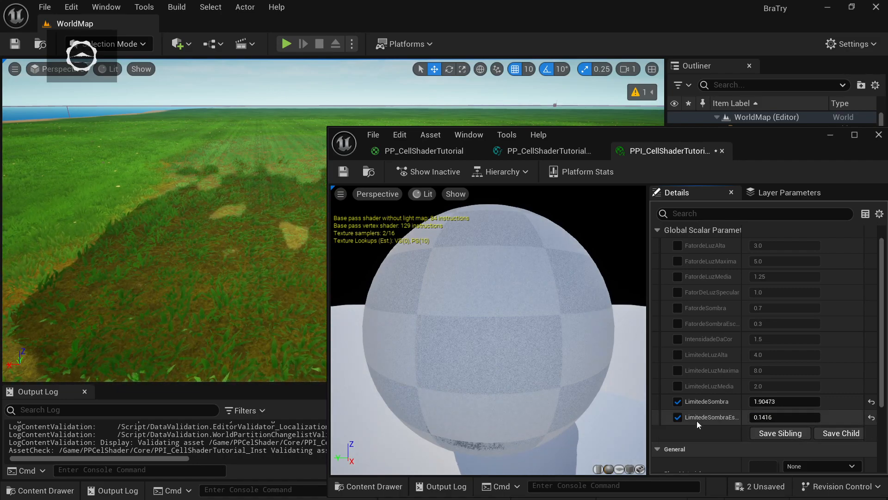
click(677, 417)
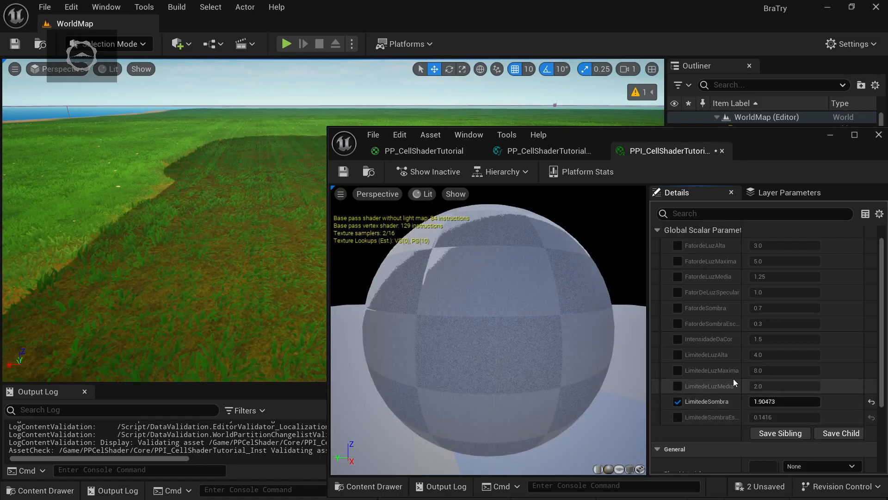
click(678, 401)
Re-enable the dark-shadow limit override, reset it to its default, and raise it to about 0.68
click(678, 417)
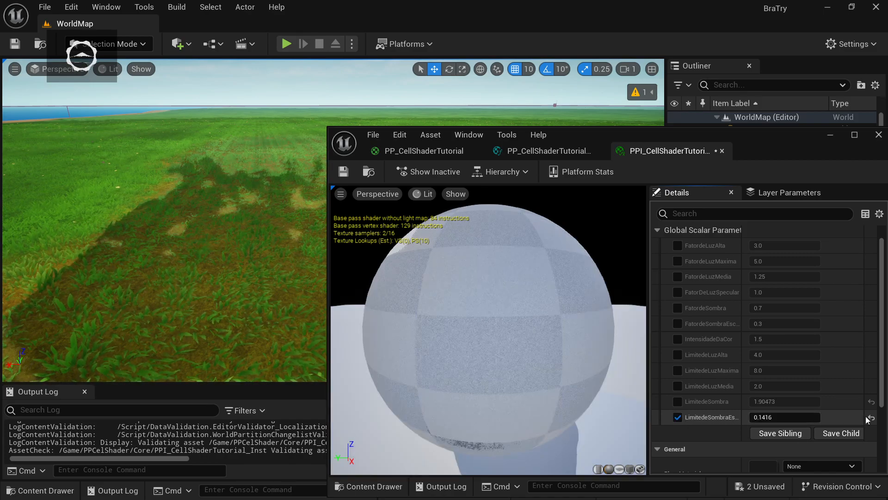
click(871, 418)
drag(785, 417, 805, 417)
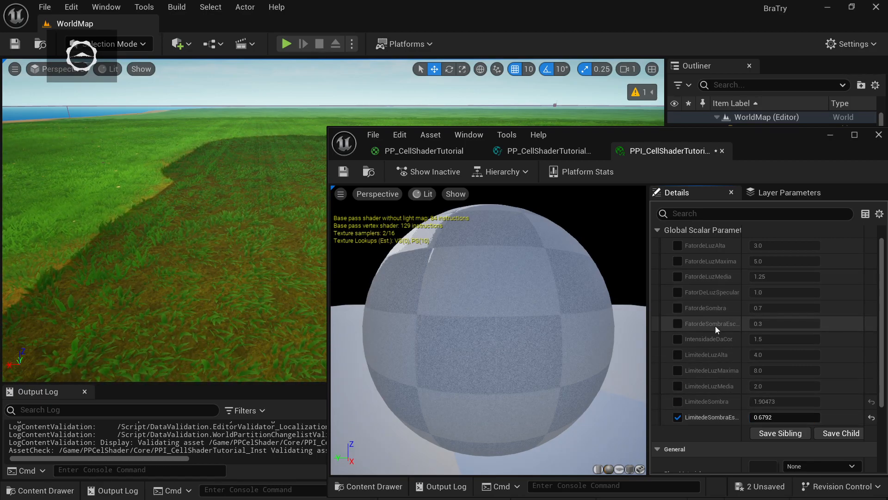
Try the dark-shadow factor at about 0.02 and 0.29, view the lit wooden floor, and disable both dark-shadow overrides
drag(776, 325, 743, 326)
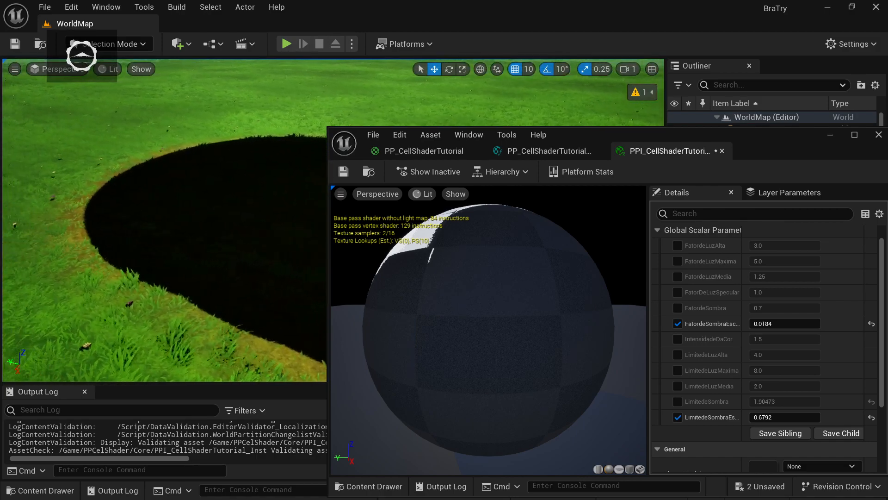
right_drag(167, 222, 259, 248)
key(w)
drag(784, 324, 810, 323)
right_drag(185, 208, 259, 286)
mouse_move(258, 247)
right_down()
mouse_move(296, 232)
mouse_move(257, 247)
right_up()
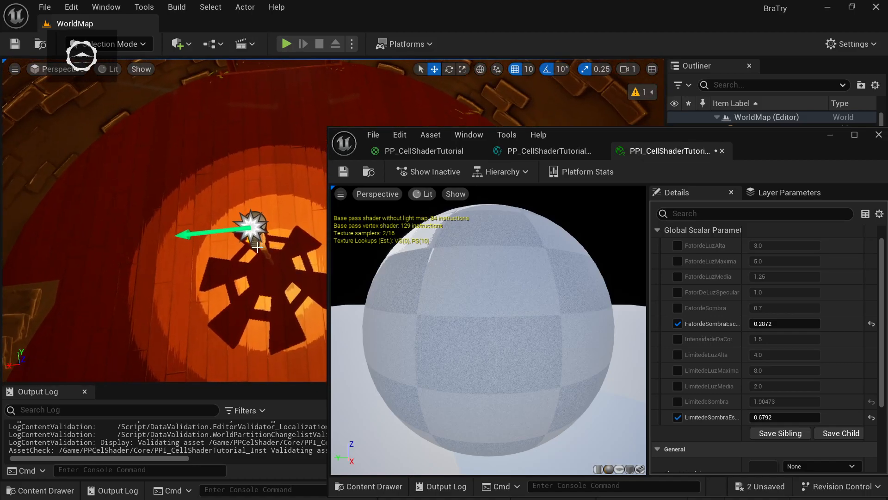
click(678, 323)
click(677, 417)
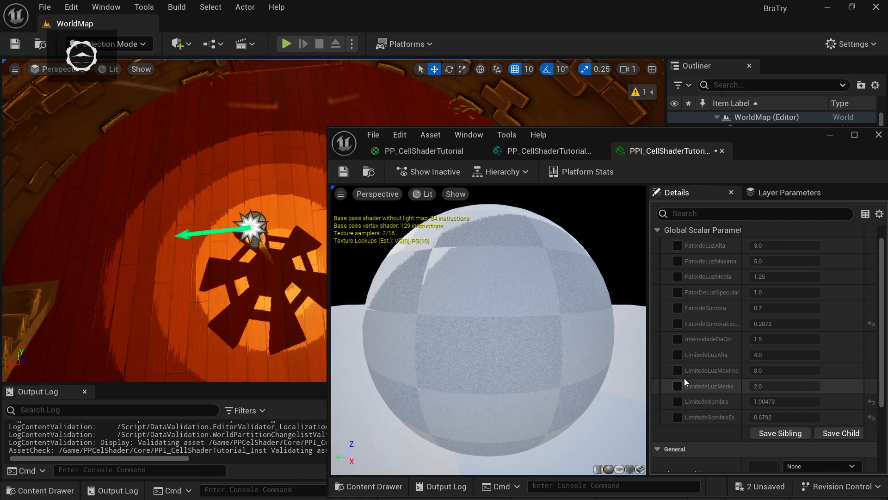
Try LimitedeLuzAlta at about 3.42 on the lit floor and turn its override off
click(680, 355)
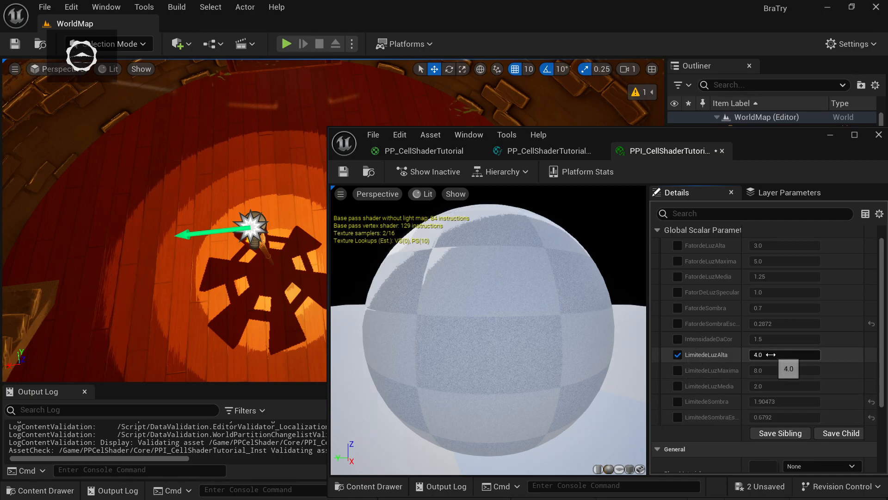
mouse_move(782, 355)
mouse_down()
mouse_move(761, 355)
mouse_move(775, 355)
mouse_up()
click(677, 355)
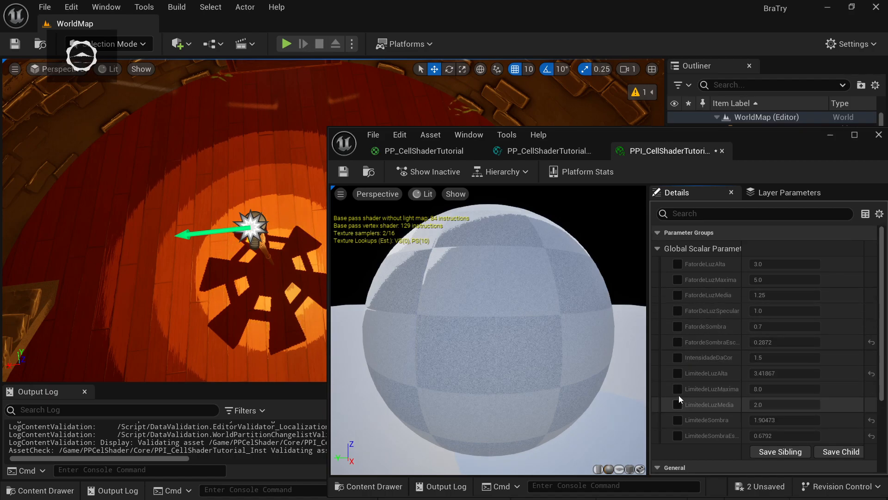
Override FatorDeLuzSpecular at about 4.69, LimitedeLuzMaxima at about 7.08 and LimitedeLuzAlta at about 3.24
click(677, 389)
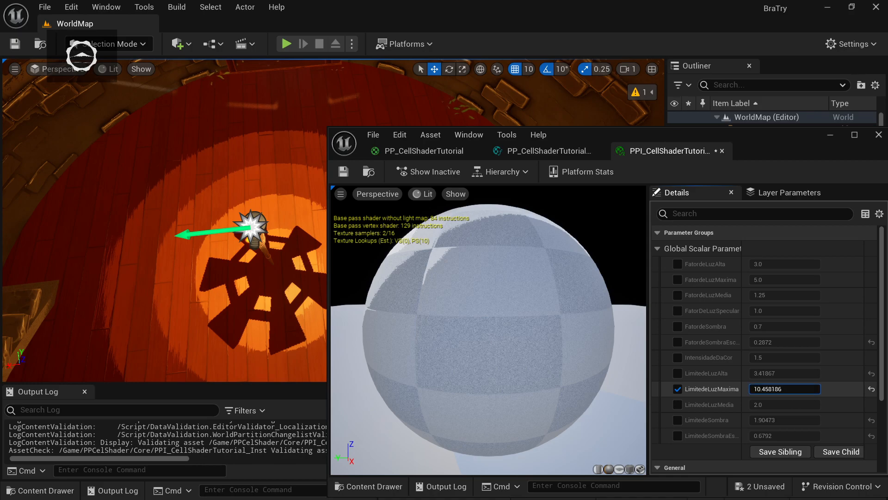
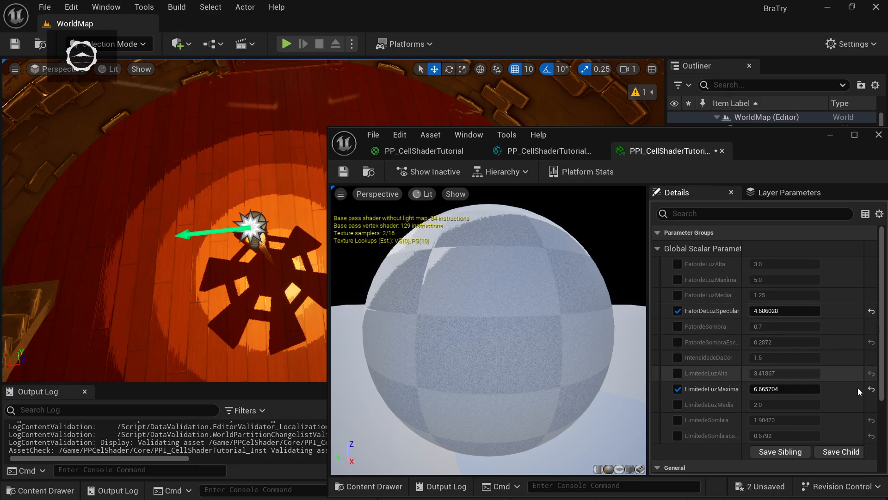
drag(784, 389, 768, 389)
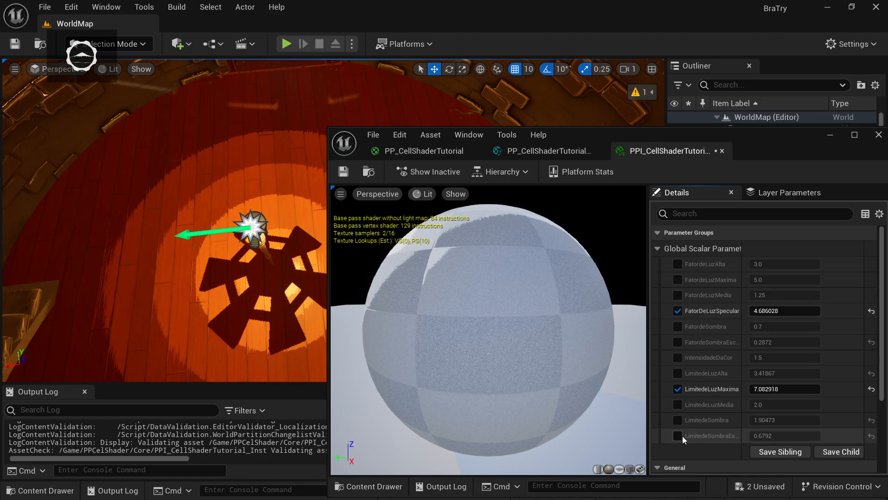
click(678, 373)
mouse_move(794, 373)
mouse_down()
mouse_move(821, 372)
mouse_move(781, 373)
mouse_up()
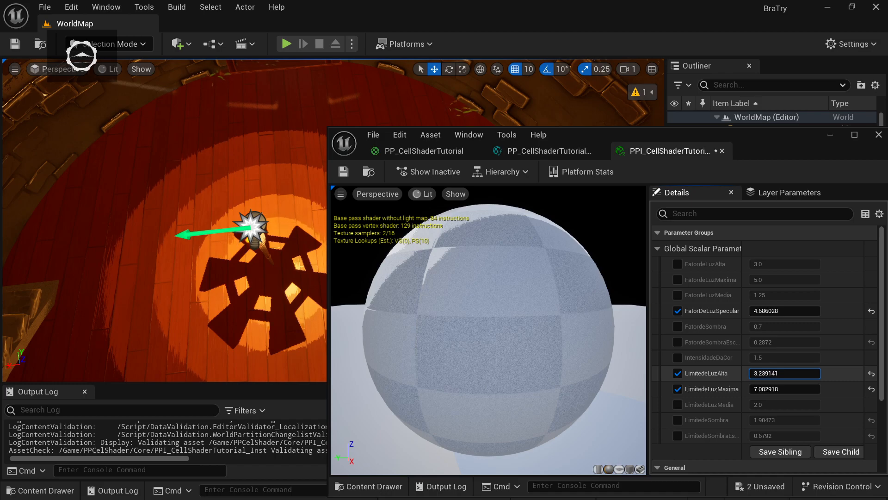
Enable the IntensidadeDaCor override at 1.5 and override LimitedeLuzMedia at about 1.74
click(678, 357)
drag(785, 357, 805, 357)
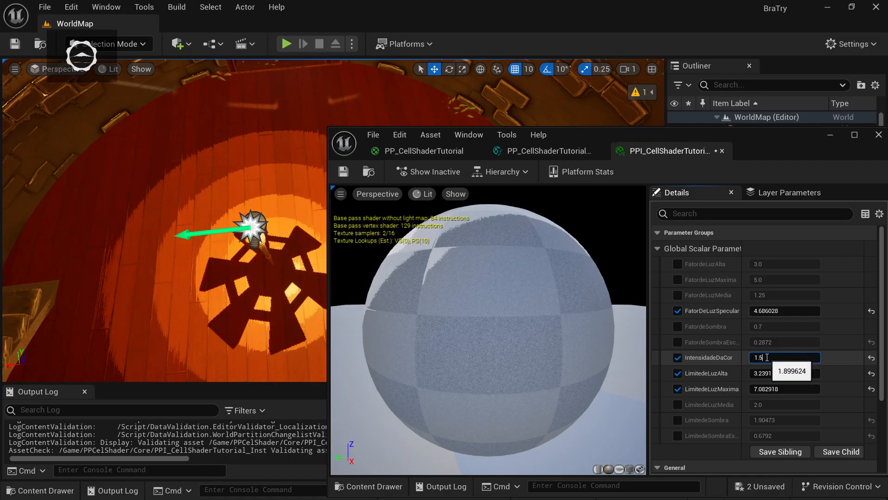
click(842, 351)
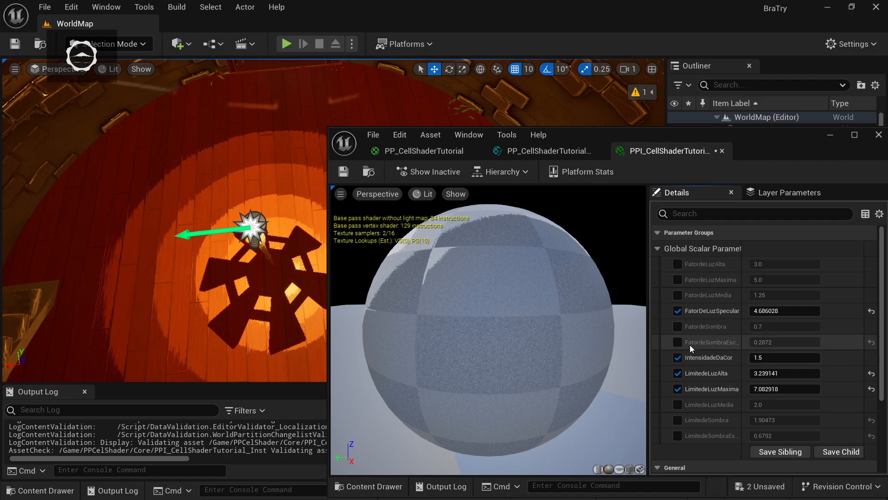
click(678, 404)
drag(770, 405, 769, 434)
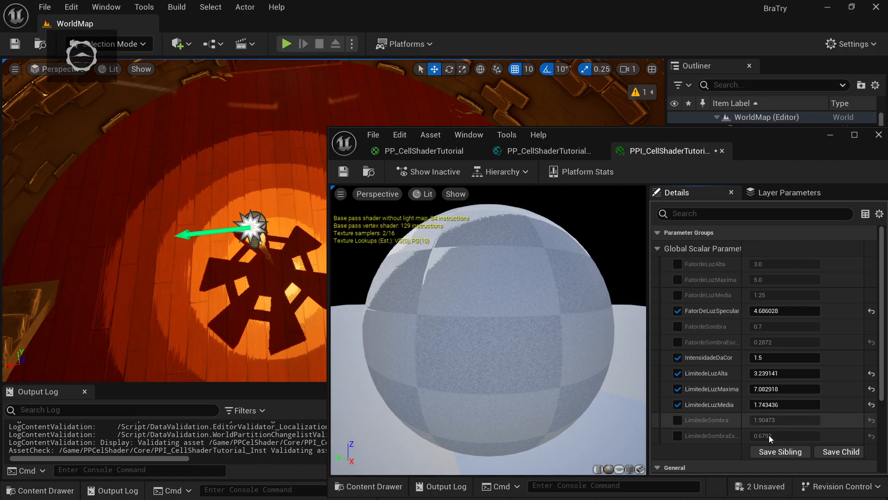
Override LimitedeSombra at about 0.72 and the dark-shadow limit at about 0.28
click(681, 420)
click(678, 419)
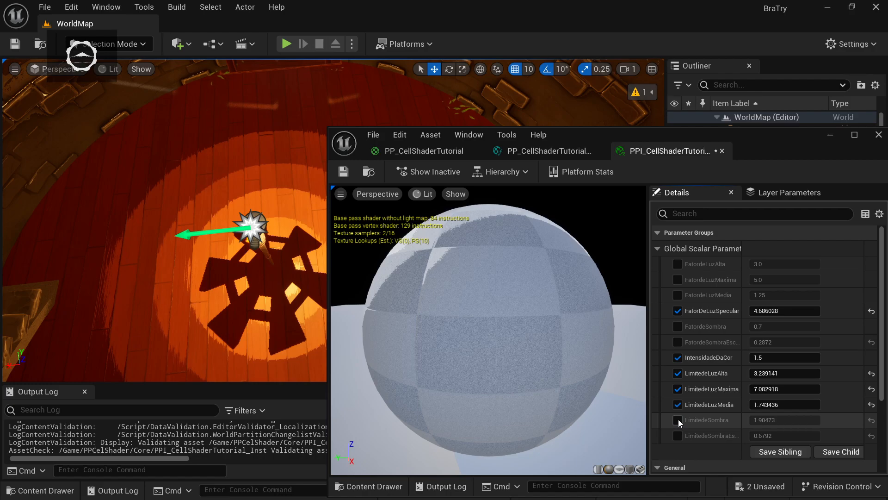
click(678, 419)
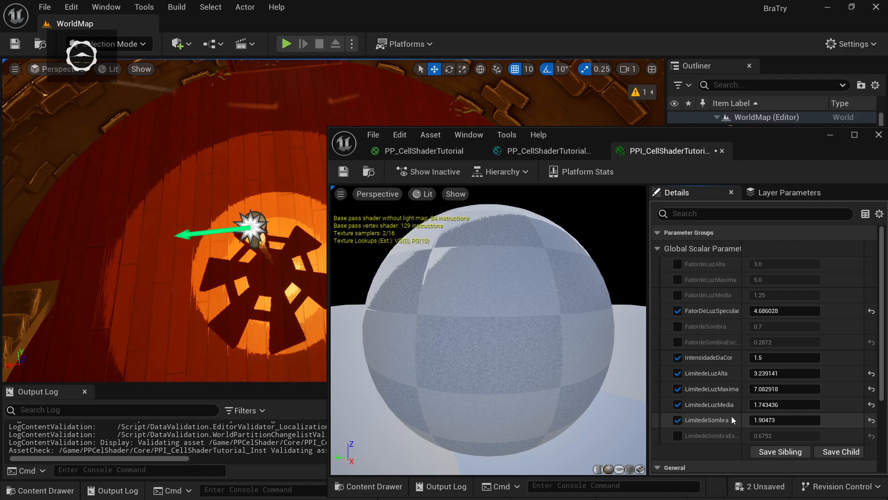
mouse_move(785, 419)
mouse_down()
mouse_move(768, 419)
mouse_move(782, 420)
mouse_move(769, 419)
mouse_move(786, 436)
mouse_move(765, 435)
mouse_up()
click(678, 436)
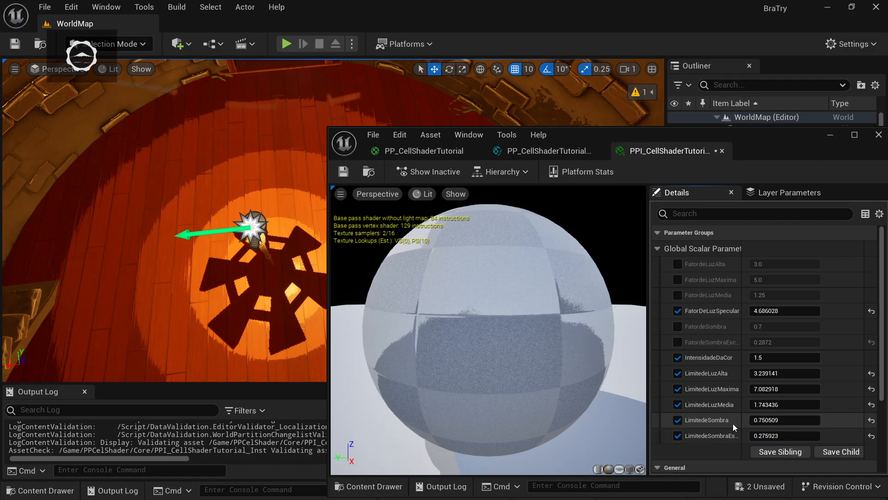
drag(786, 420, 777, 420)
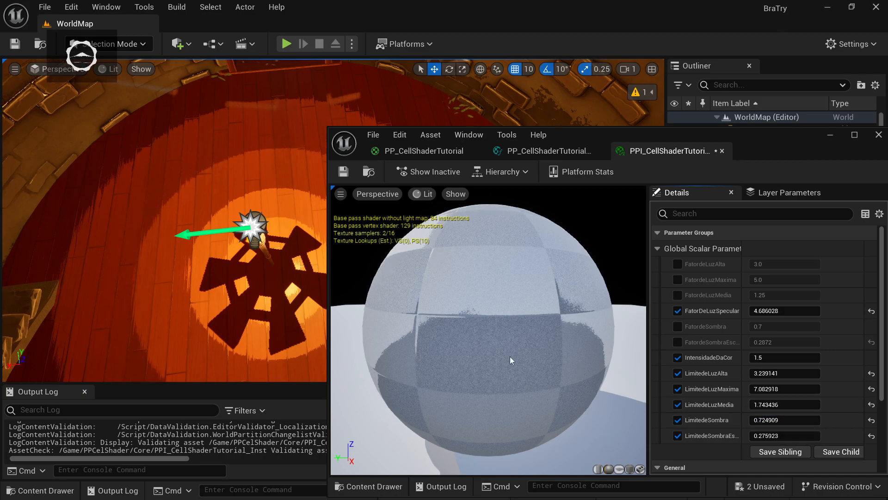
Save the material instance with its overridden light and shadow parameters
click(343, 172)
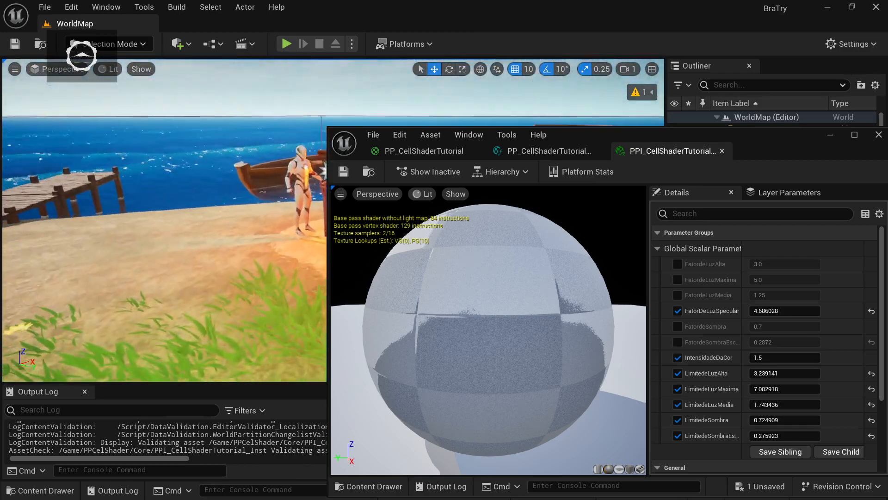
Review the PP_CellShaderTutorial material graph, from the dark-shadow branch through the Adição de Cor comment group to the material output
click(429, 152)
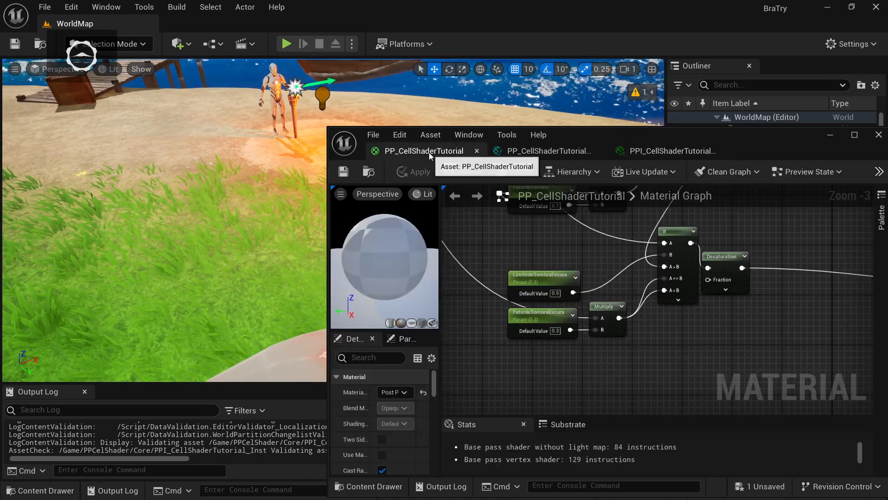
scroll(711, 271, down, 3)
right_drag(709, 268, 605, 263)
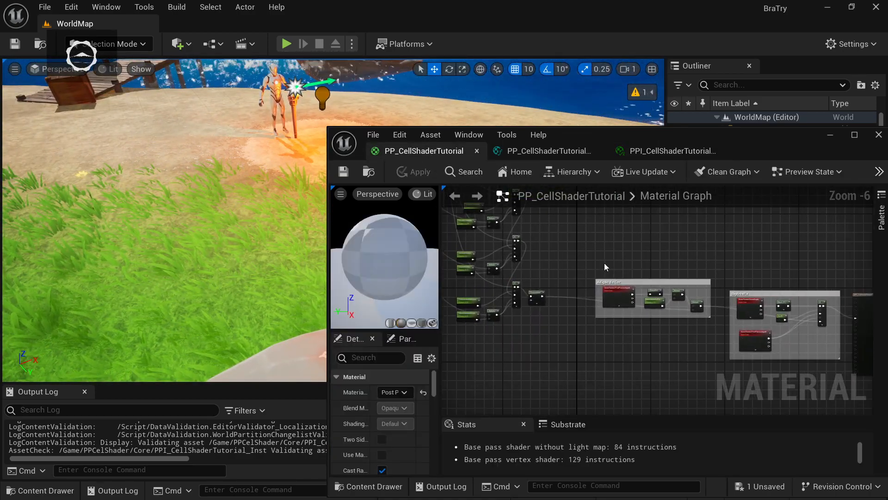
scroll(618, 297, up, 3)
right_drag(646, 346, 442, 298)
scroll(442, 299, down, 1)
right_drag(581, 331, 454, 290)
scroll(454, 290, down, 2)
right_drag(605, 294, 730, 334)
right_drag(631, 333, 742, 311)
drag(574, 313, 711, 246)
click(686, 270)
drag(590, 308, 693, 277)
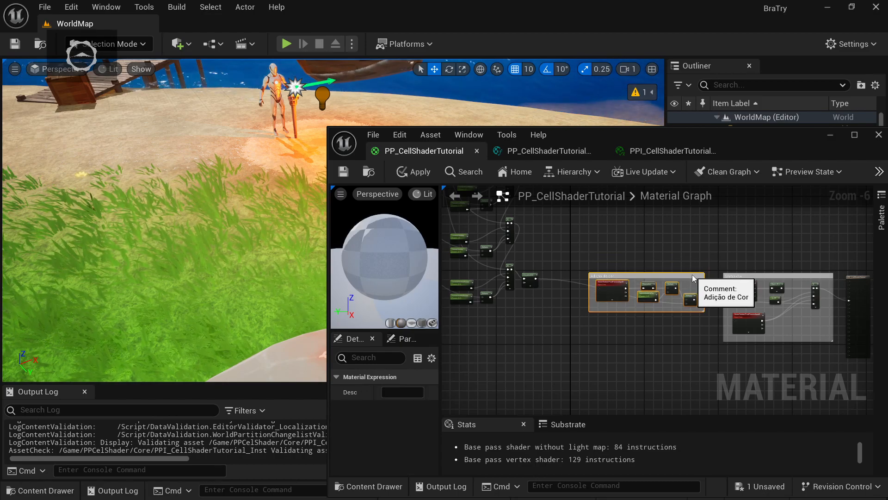
click(656, 237)
right_drag(578, 237, 674, 352)
scroll(675, 347, down, 3)
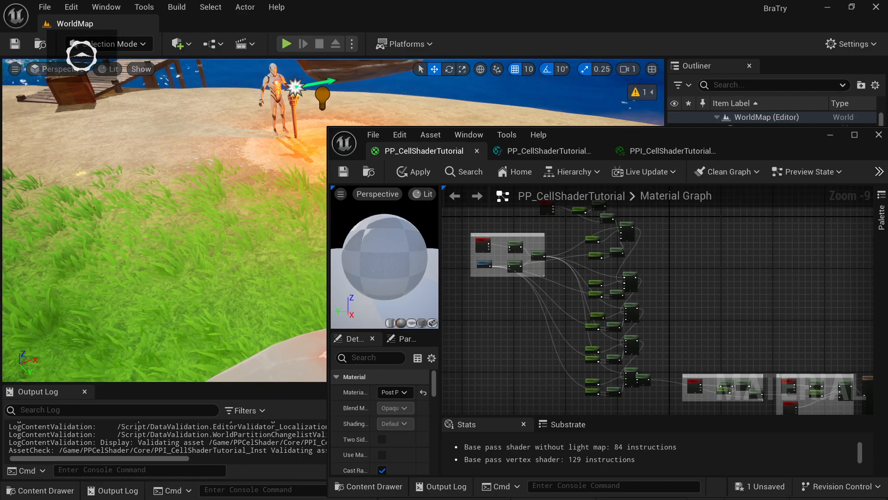
Hide the DirectionalLight and SkyLight, then examine the stone tower and grass without them
right_drag(162, 231, 291, 195)
right_drag(208, 194, 176, 231)
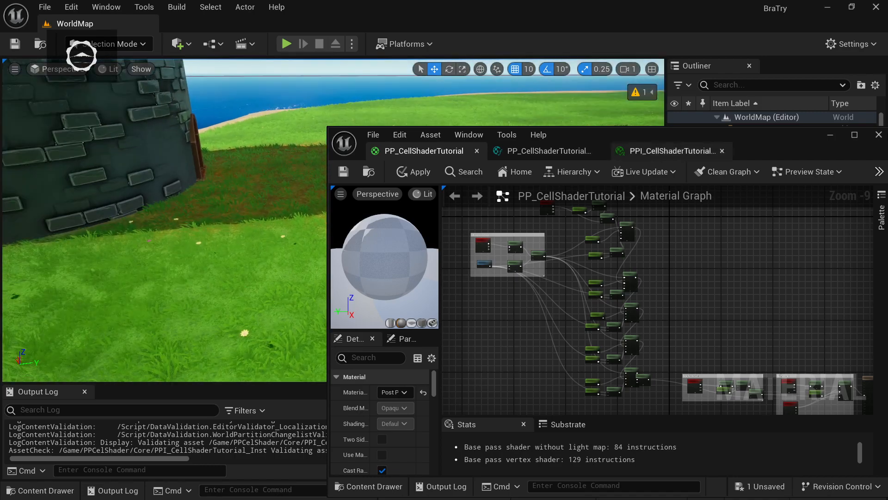
click(829, 134)
click(674, 175)
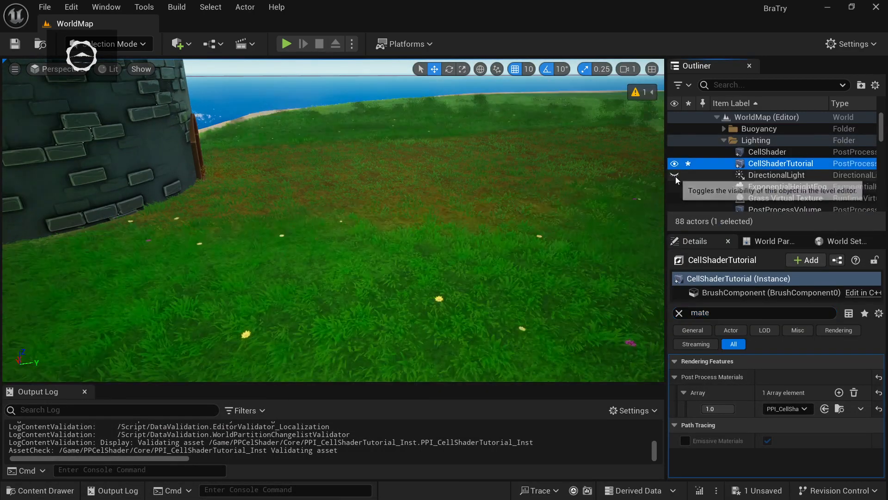
scroll(719, 198, down, 1)
scroll(686, 199, down, 2)
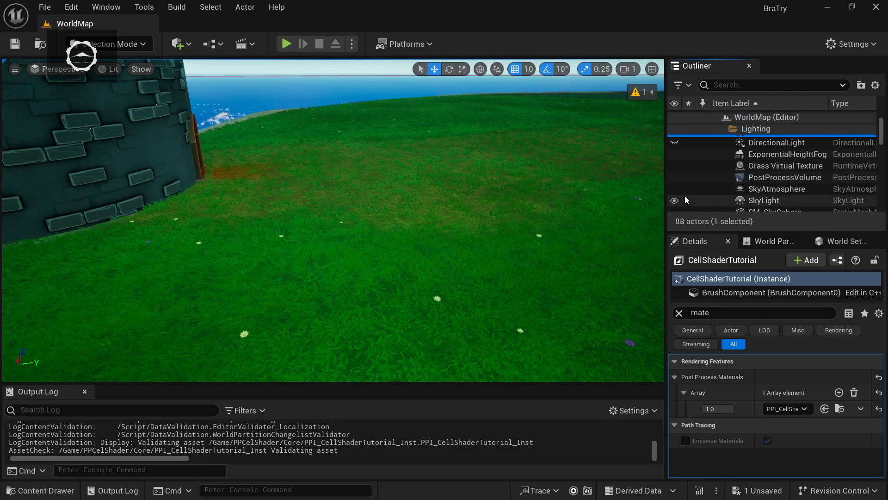
click(674, 200)
right_drag(333, 220, 153, 210)
mouse_move(516, 206)
right_down()
mouse_move(542, 245)
mouse_move(516, 206)
right_up()
Reopen the PP_CellShaderTutorial material and move the FatordeSombraEscura parameter below its Multiply node
key(ctrl+space)
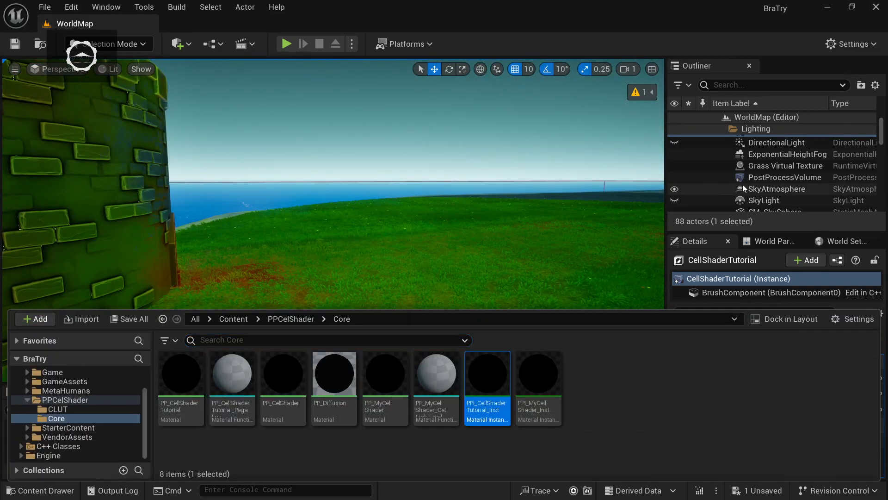
scroll(743, 184, up, 2)
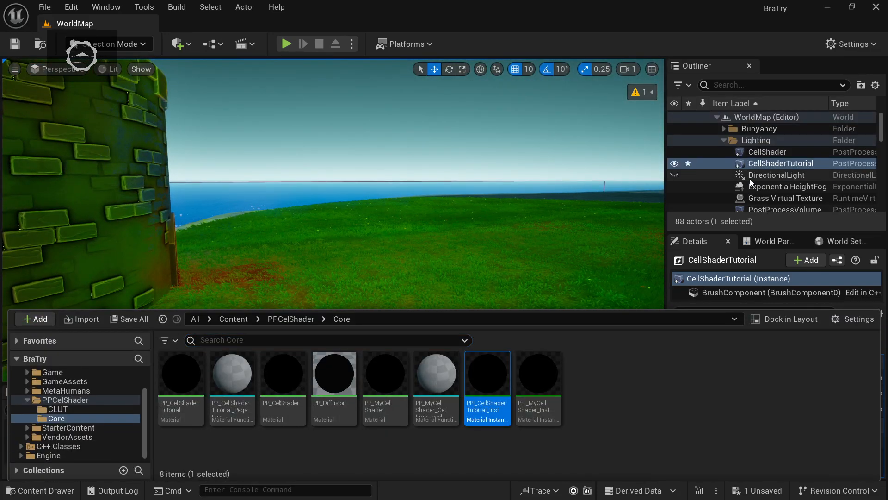
double_click(176, 379)
scroll(539, 363, up, 5)
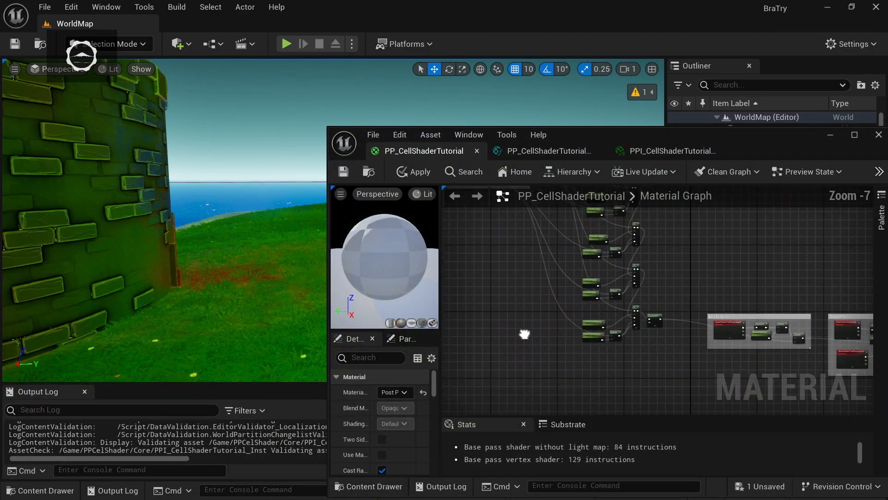
right_drag(656, 322, 566, 370)
scroll(566, 370, up, 1)
drag(585, 333, 586, 348)
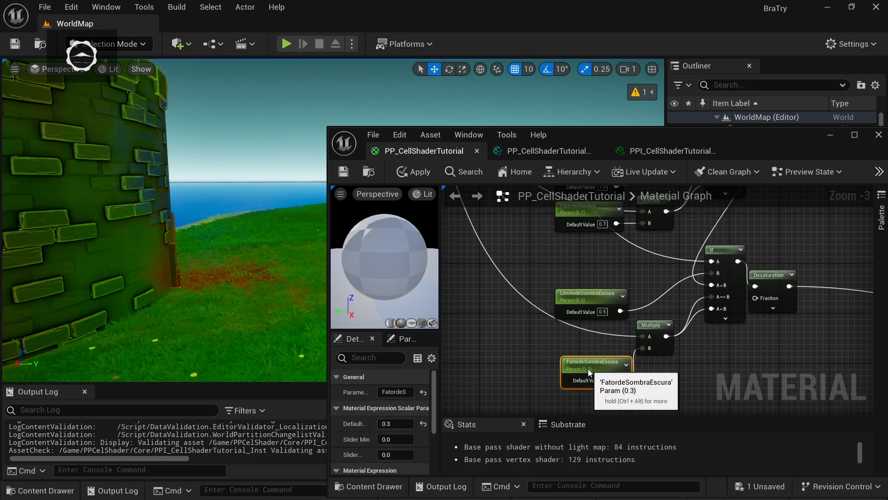
Duplicate the SceneTexture:PostProcessInput0 node of the Medição da Luz group and place the copy beside the dark-shadow branch
right_drag(464, 349, 560, 376)
scroll(560, 376, down, 1)
right_drag(570, 284, 637, 390)
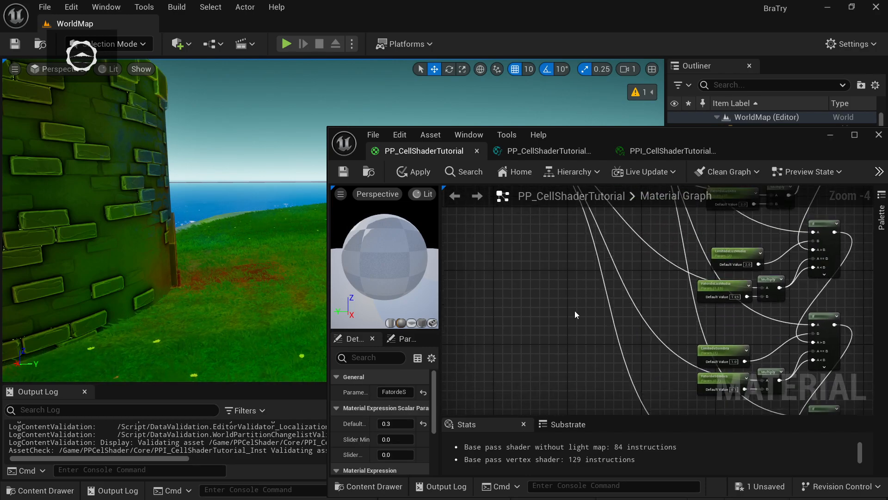
right_drag(576, 310, 598, 423)
right_drag(555, 343, 588, 394)
right_drag(550, 287, 560, 330)
click(497, 249)
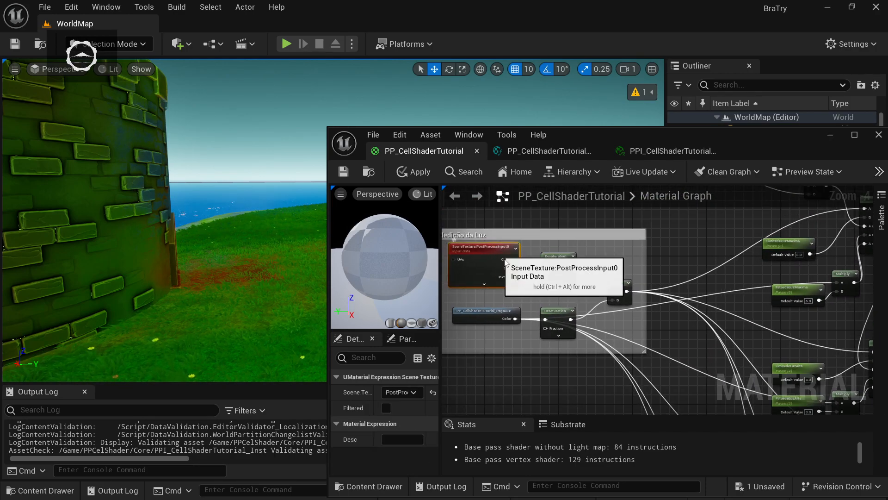
key(ctrl+d)
drag(565, 267, 673, 311)
right_drag(659, 311, 565, 318)
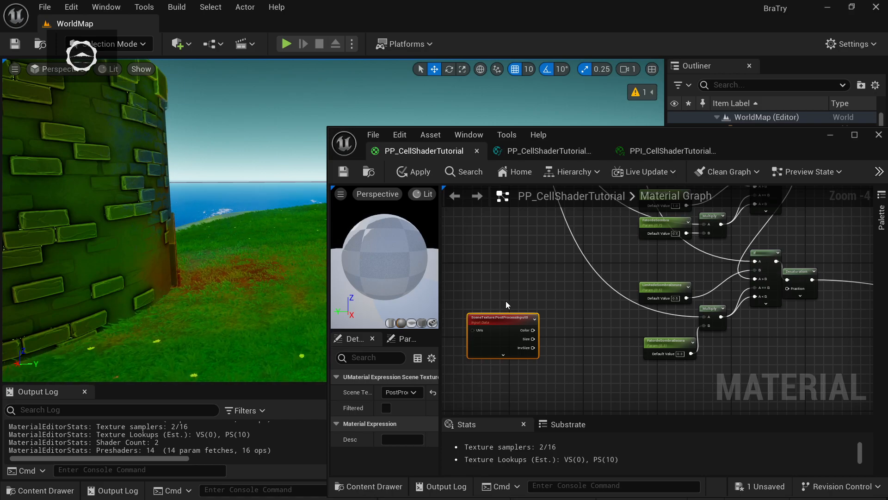
Connect the duplicated SceneTexture's Color output to the dark-shadow Multiply's A input and to a new Multiply node
drag(526, 330, 708, 319)
drag(532, 330, 571, 332)
text(m)
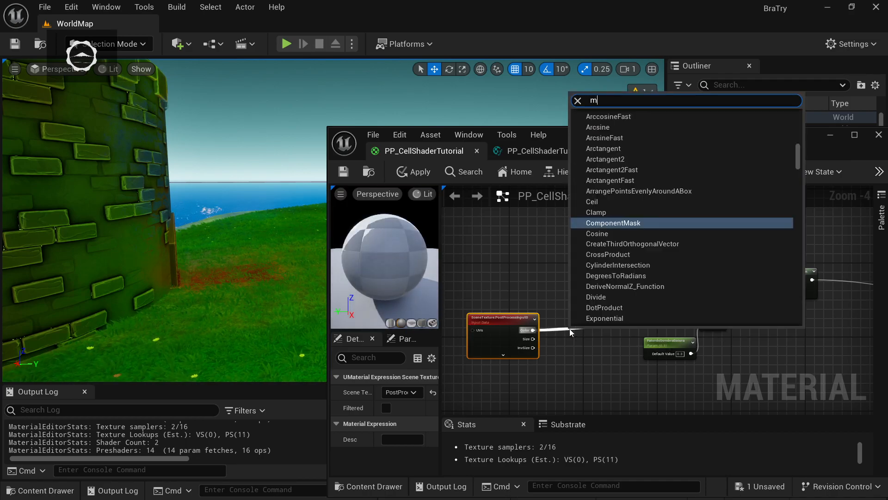
text(ulti)
key(Return)
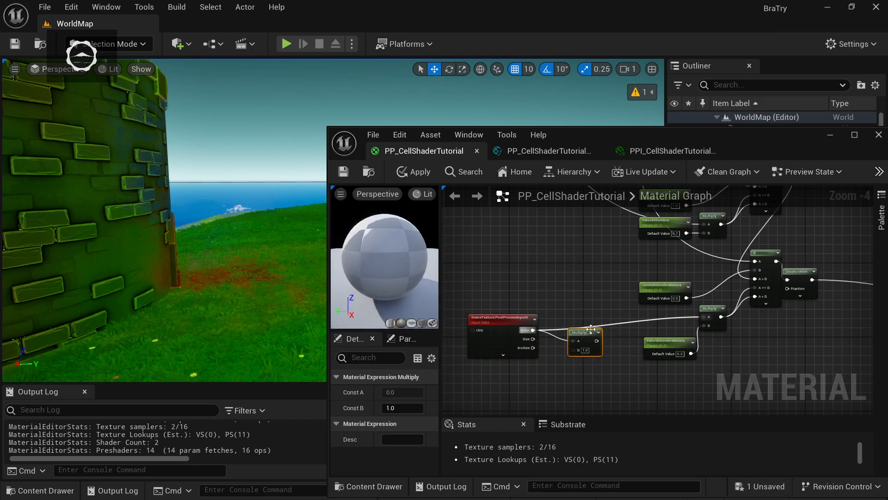
Wire an output of the Medição da Luz group into the new Multiply node's B input
drag(599, 318, 599, 322)
right_drag(599, 321, 749, 412)
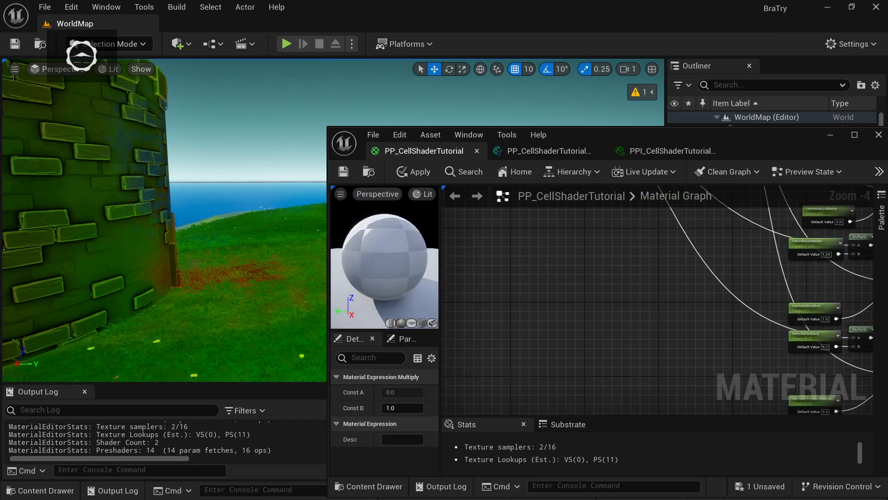
right_drag(585, 199, 611, 342)
drag(621, 219, 751, 306)
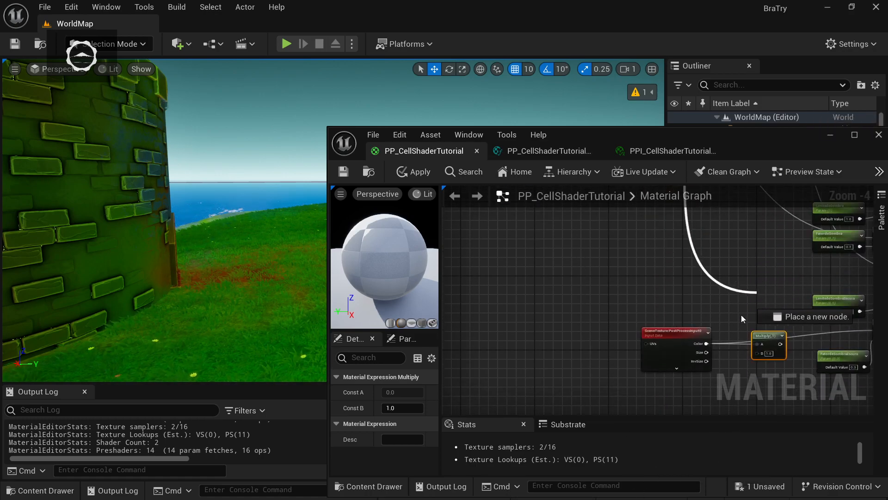
drag(760, 357, 760, 355)
right_drag(760, 355, 567, 346)
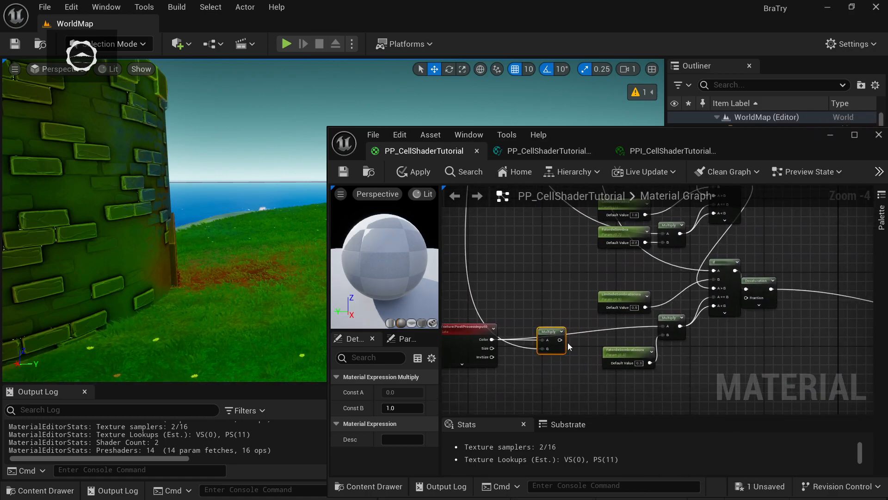
Feed the new Multiply into the dark-shadow Multiply's A input, shift the FatordeSombraEscura parameter slightly and save the material
drag(665, 329, 667, 326)
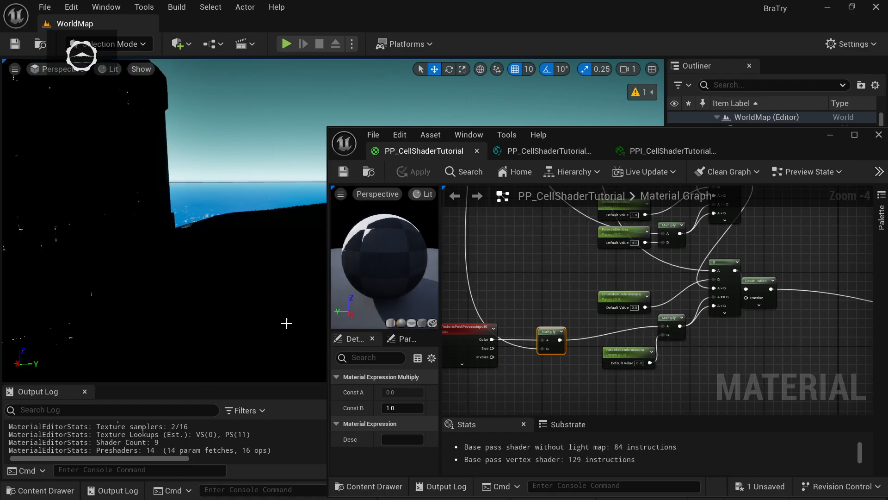
right_drag(185, 217, 139, 218)
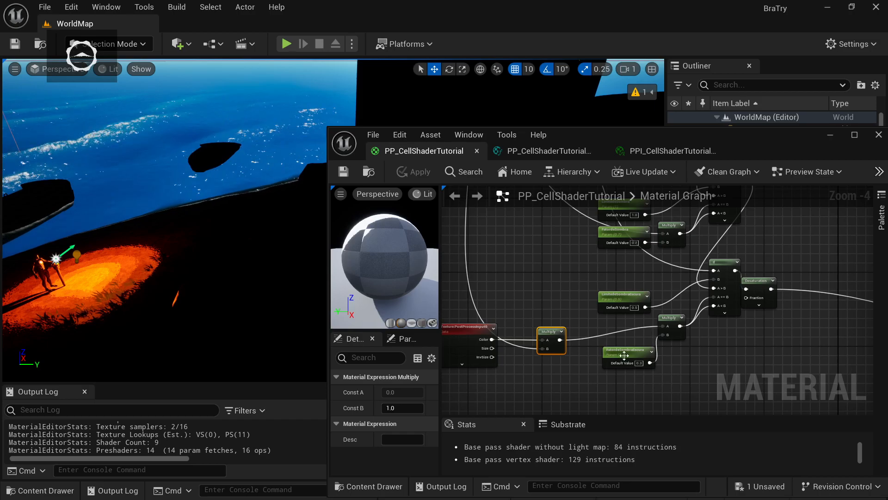
drag(624, 356, 616, 356)
click(343, 173)
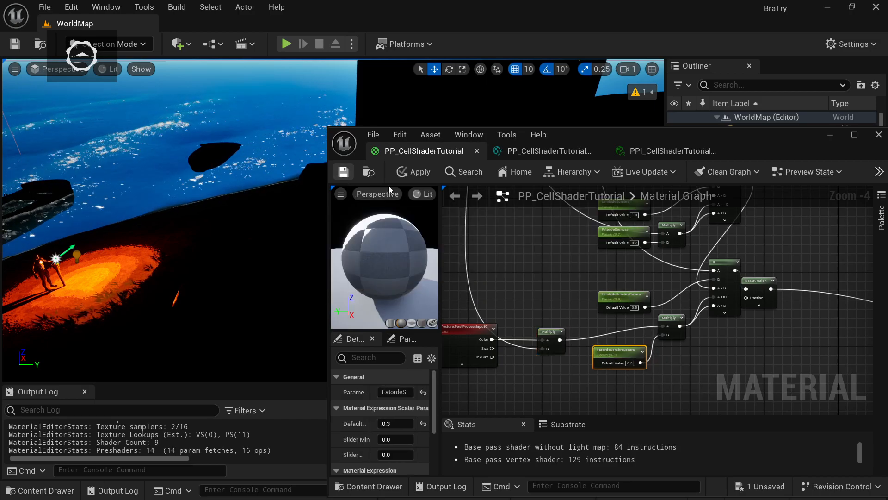
Hide the CellShaderTutorial volume and show the DirectionalLight and SkyLight again
click(832, 134)
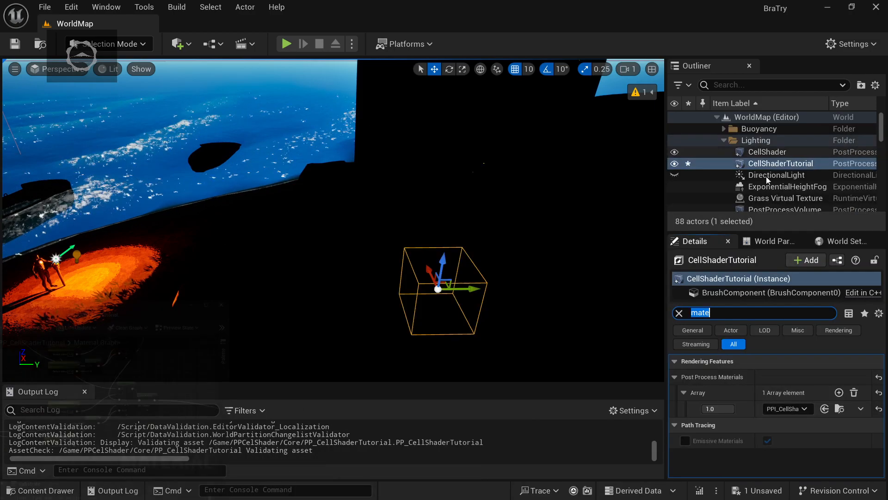
click(674, 164)
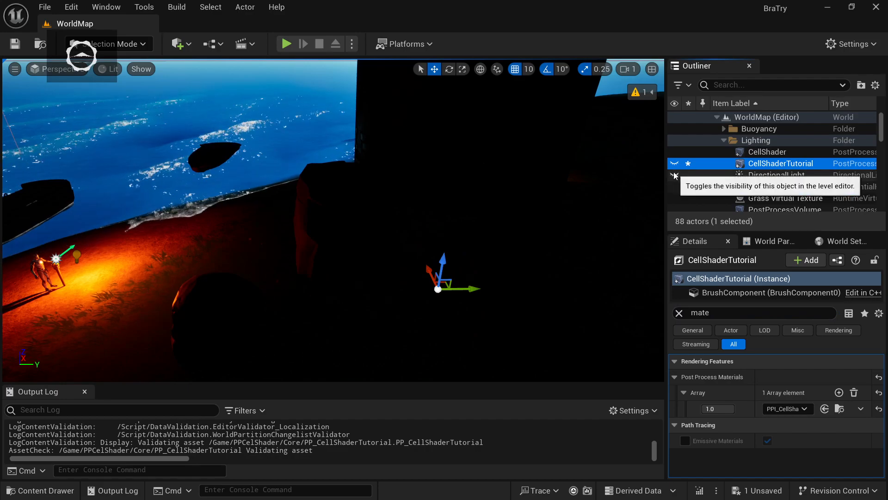
click(674, 175)
scroll(693, 193, down, 3)
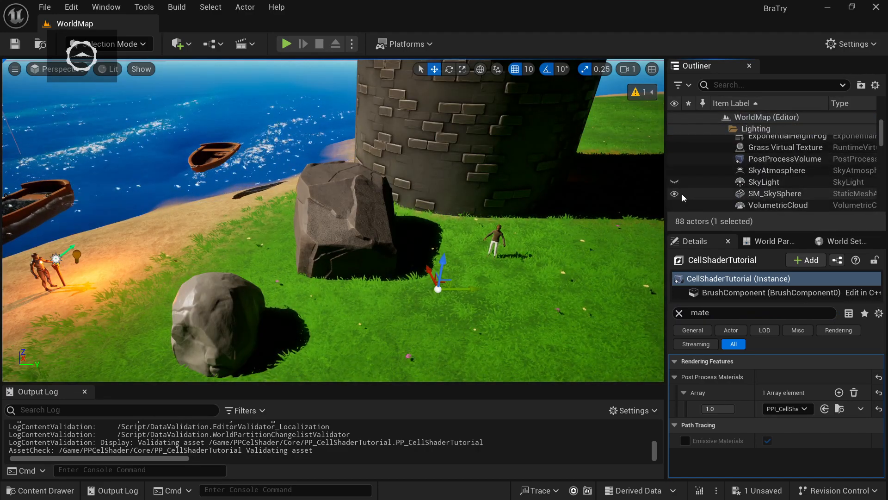
click(674, 182)
Show the CellShaderTutorial volume and inspect the tower's lit and shadowed sides from several angles, toggling visibility to compare
right_drag(462, 222, 388, 178)
scroll(816, 191, up, 3)
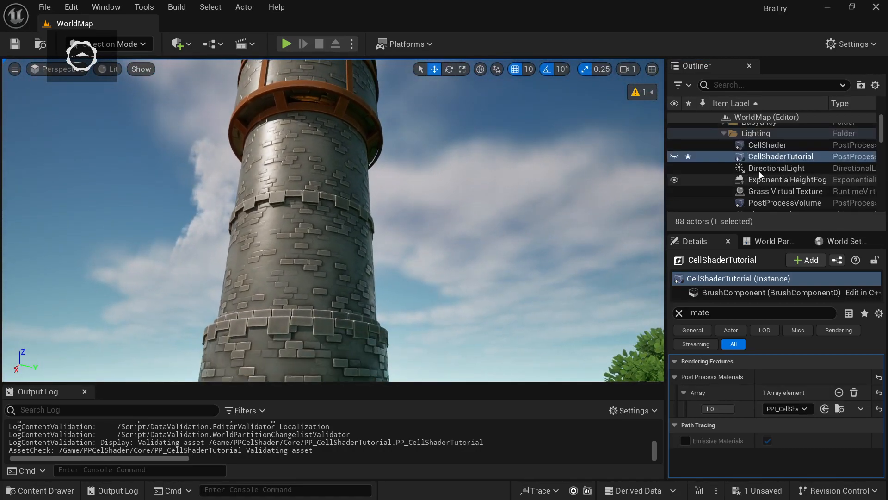
key(f)
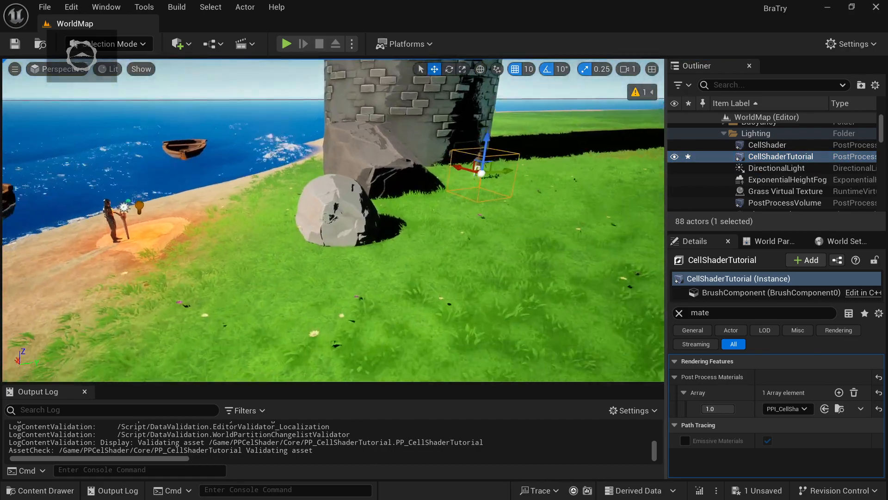
right_drag(370, 231, 390, 159)
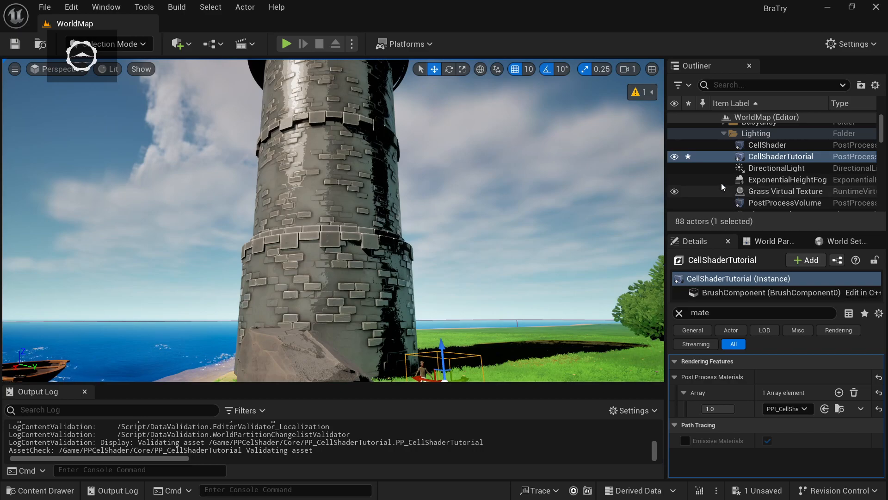
click(674, 169)
right_drag(485, 194, 655, 234)
click(674, 169)
key(w)
key(w)
right_drag(533, 269, 590, 231)
key(s)
key(s)
Bring up the assets of the PPCelShader Core folder
key(ctrl+space)
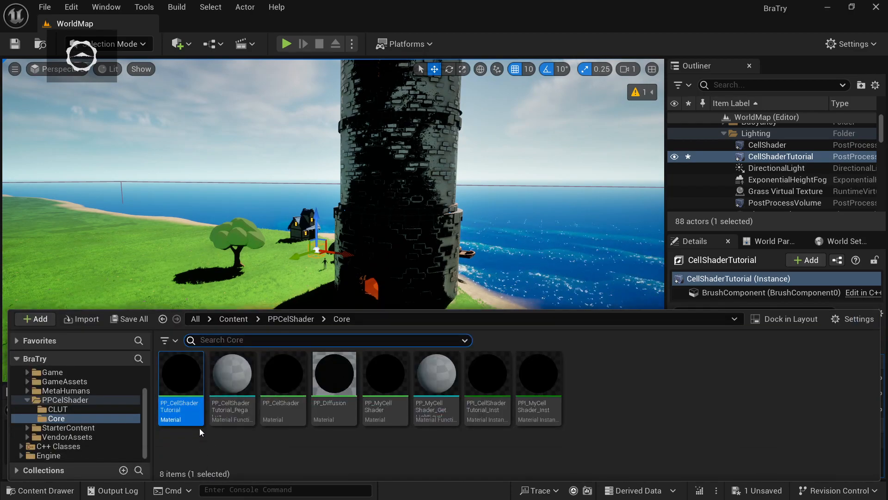
Open the PPI_CellShaderTutorial_Inst material instance from the PPCelShader/Core folder
double_click(235, 399)
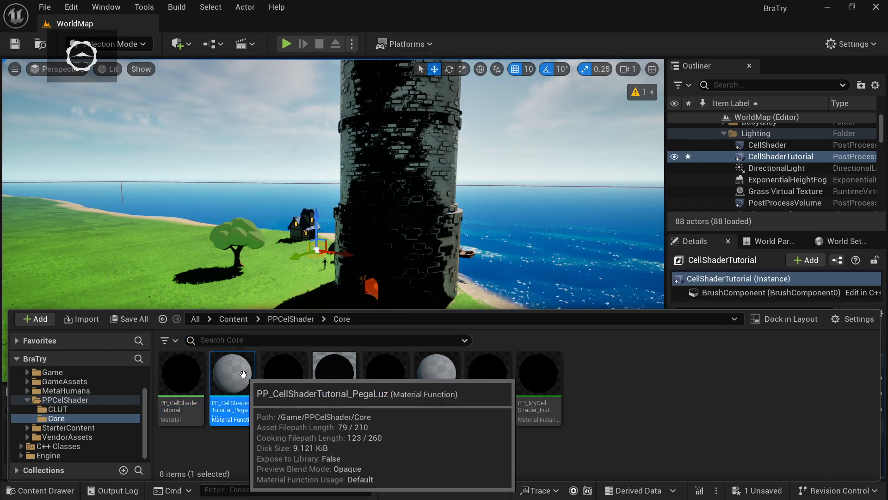
click(835, 134)
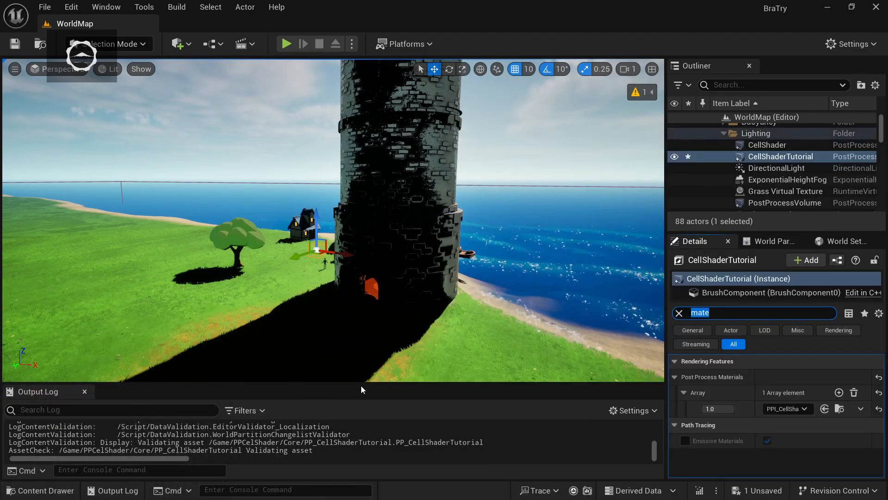
key(ctrl+space)
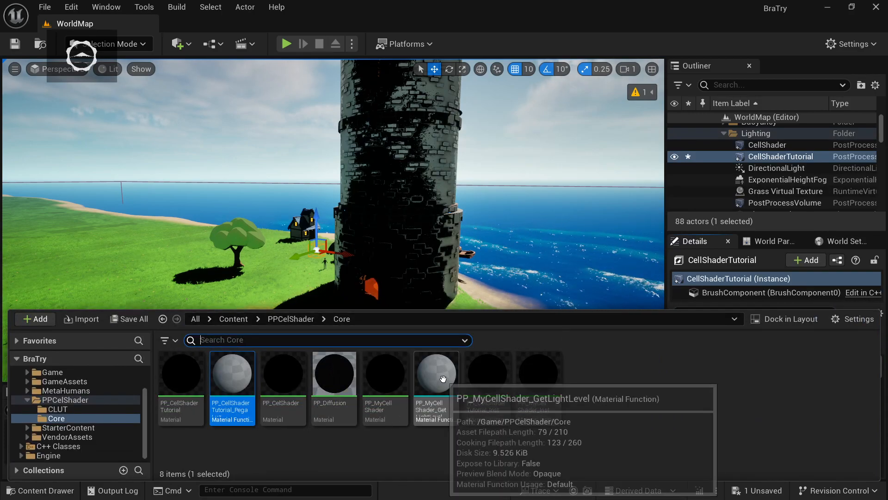
double_click(490, 382)
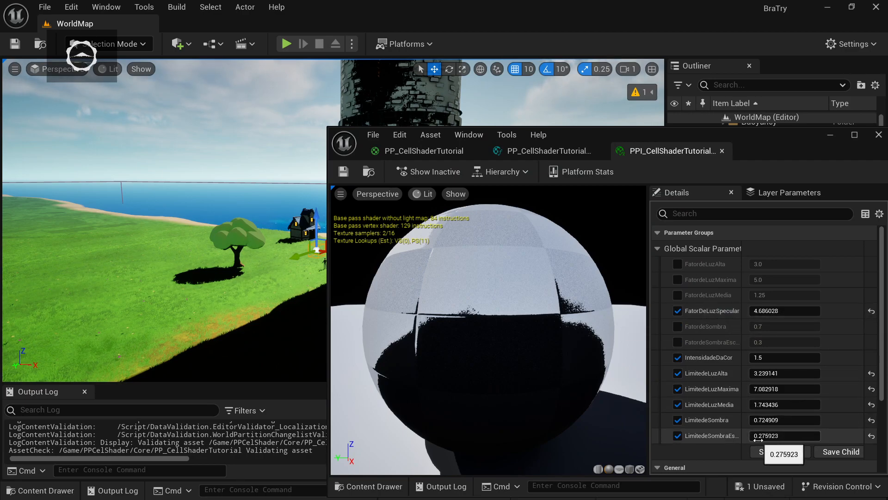
Try raising the dark-shadow limit parameter (LimitedeSombraEs...) to about 0.37, and undo the change
drag(755, 436, 768, 435)
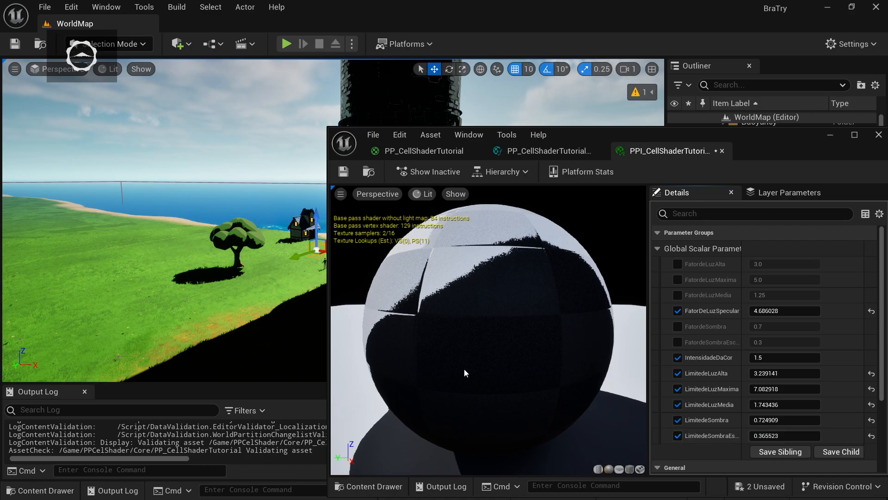
key(ctrl+z)
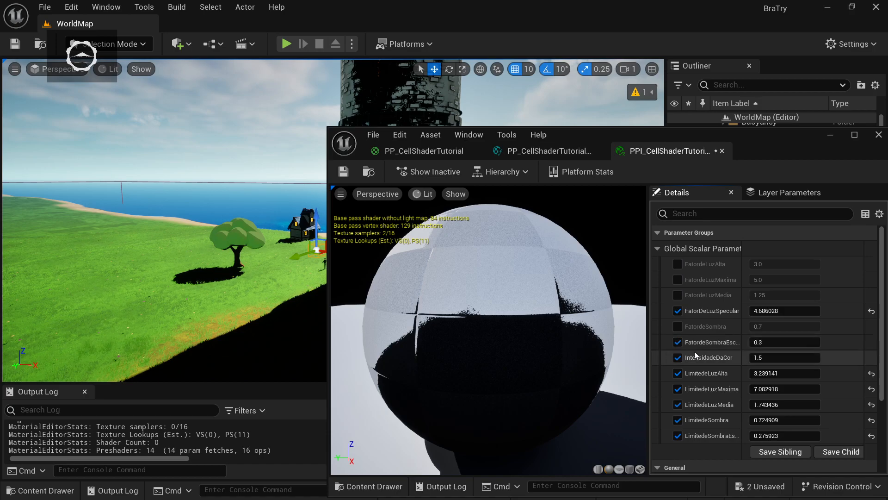
Override the dark-shadow factor (FatordeSombraEsc...), tune it to about 4.39 against the tower's shadow in the level, and save the instance
right_drag(305, 337, 352, 322)
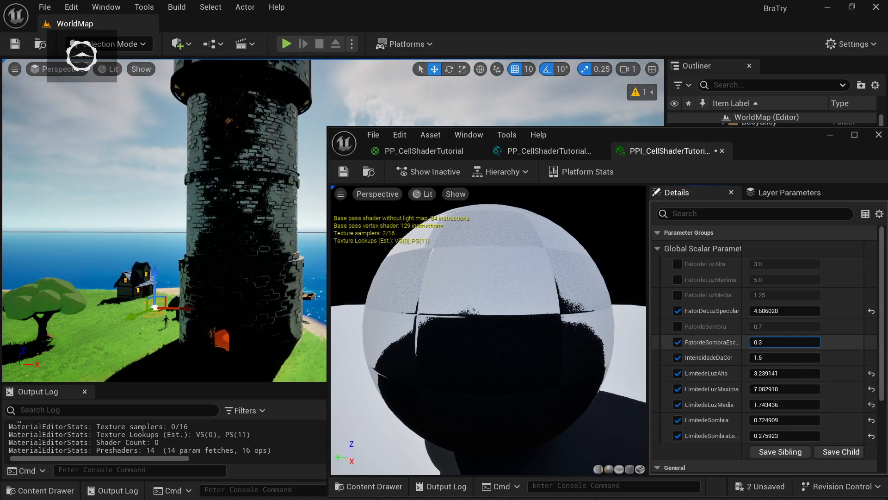
drag(785, 342, 819, 343)
mouse_move(185, 208)
right_down()
mouse_move(185, 283)
mouse_move(218, 245)
mouse_move(222, 278)
mouse_move(217, 236)
mouse_move(180, 213)
right_up()
key(w)
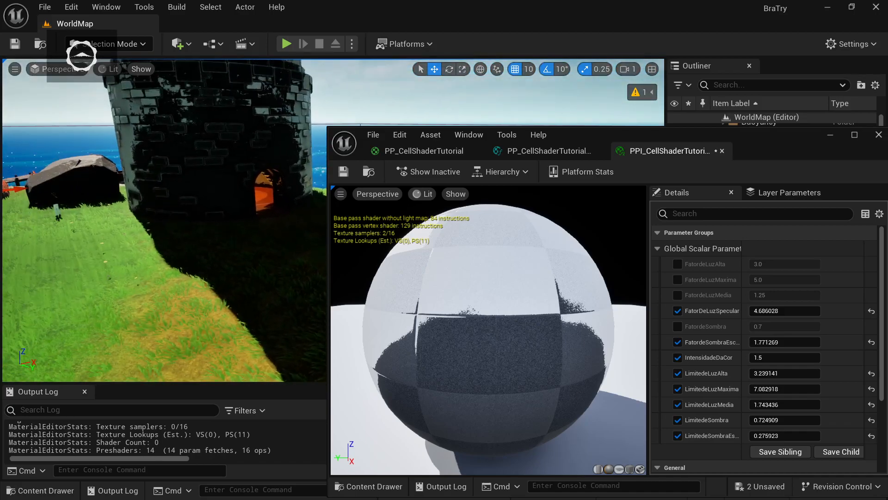
drag(786, 342, 833, 343)
mouse_move(166, 262)
right_down()
mouse_move(171, 314)
mouse_move(158, 231)
mouse_move(177, 264)
right_up()
key(w)
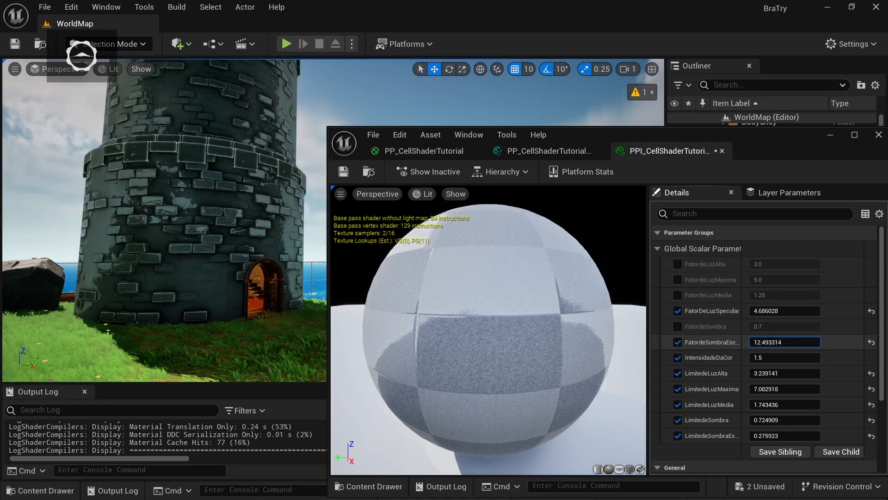
drag(786, 342, 768, 342)
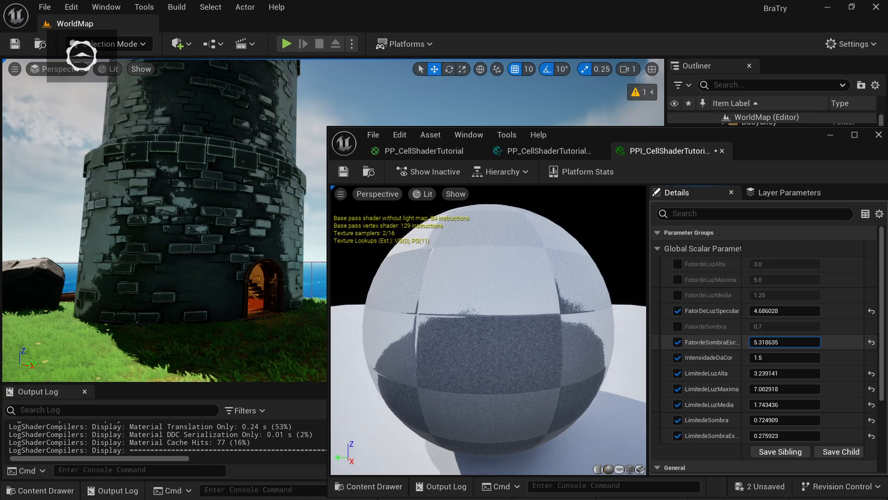
right_drag(198, 292, 214, 295)
click(345, 175)
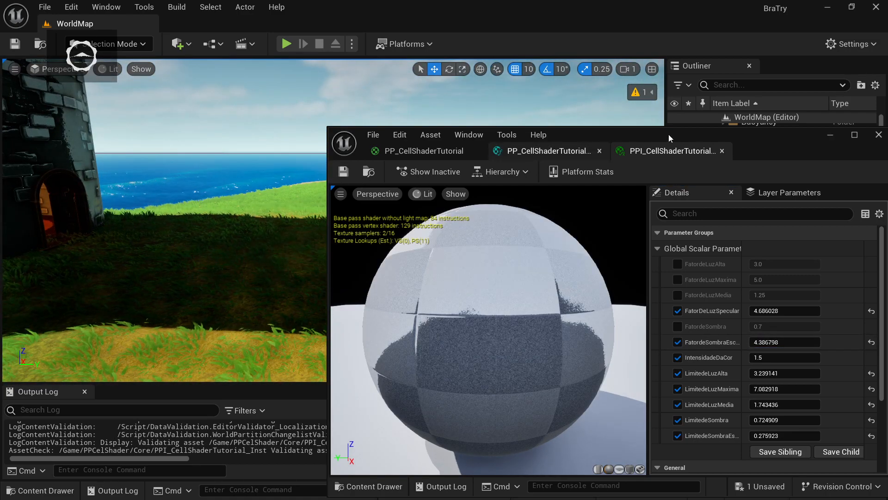
Minimize the material editor, hide DirectionalLight and SkyLight to check the scene without them, and restore the visibility of both
click(829, 136)
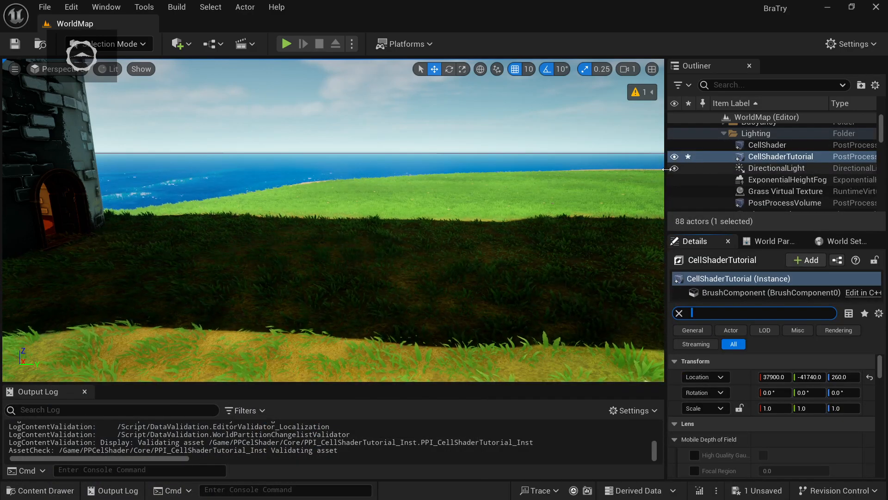
click(675, 169)
scroll(681, 181, down, 1)
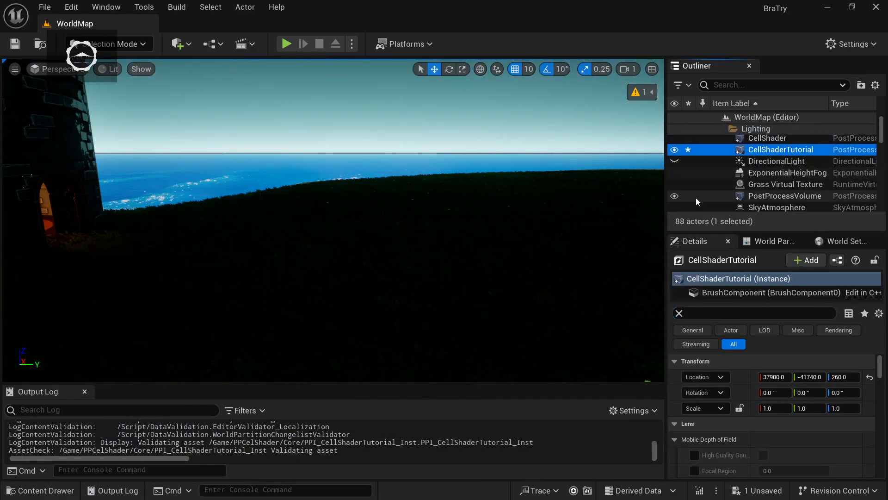
scroll(692, 199, down, 1)
click(674, 202)
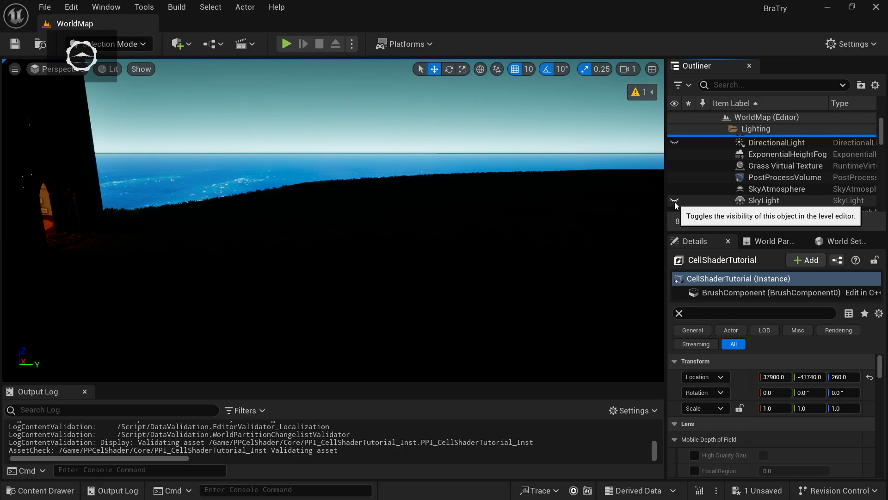
click(675, 145)
right_drag(585, 190, 550, 227)
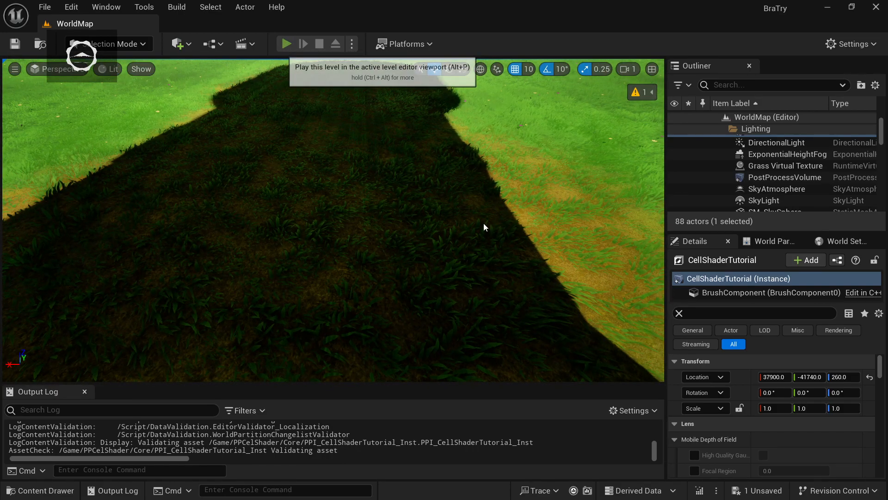
Play-test the level by running and jumping the character through shadowed and lit areas, and stop the session
key(alt+p)
key(w)
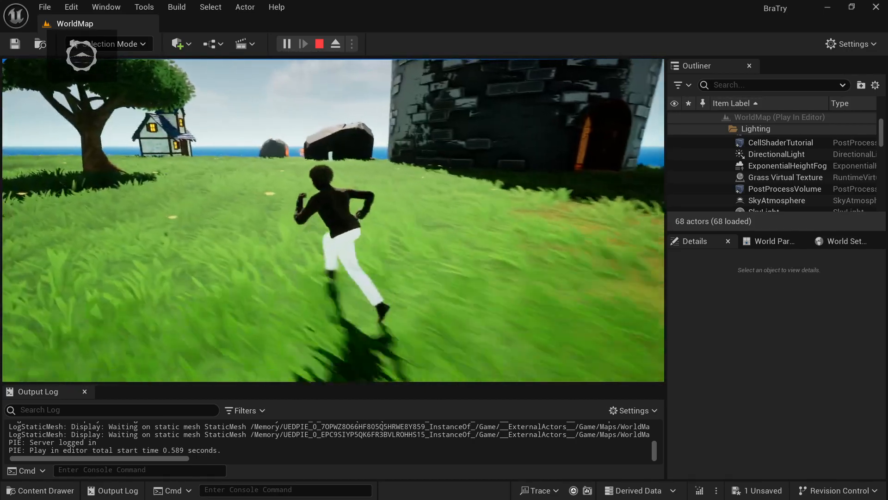
key(space)
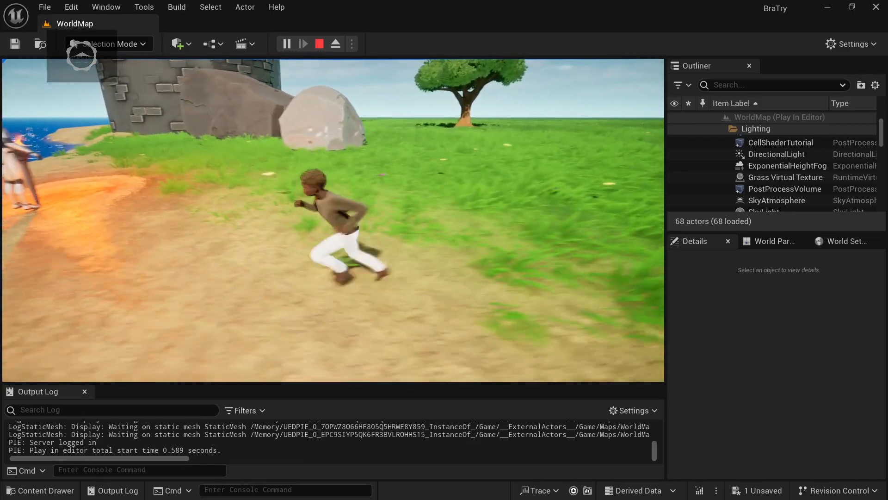
key(s)
key(Escape)
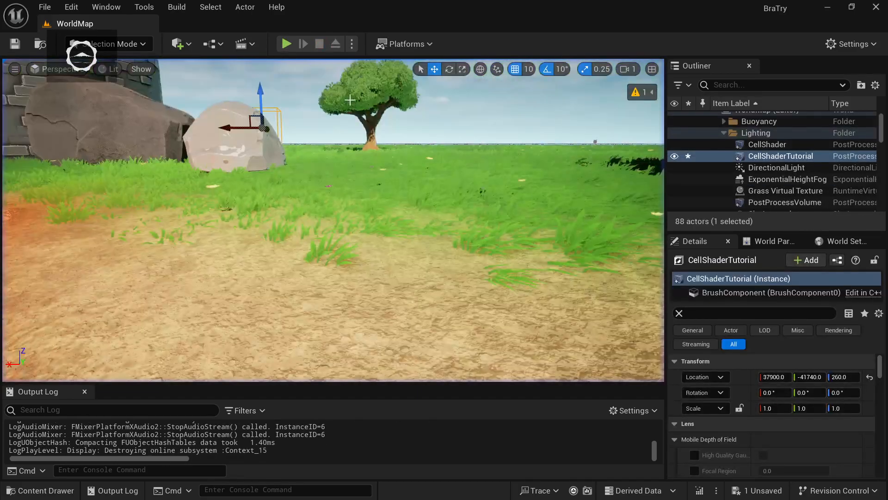
Save all unsaved files of the project
click(45, 8)
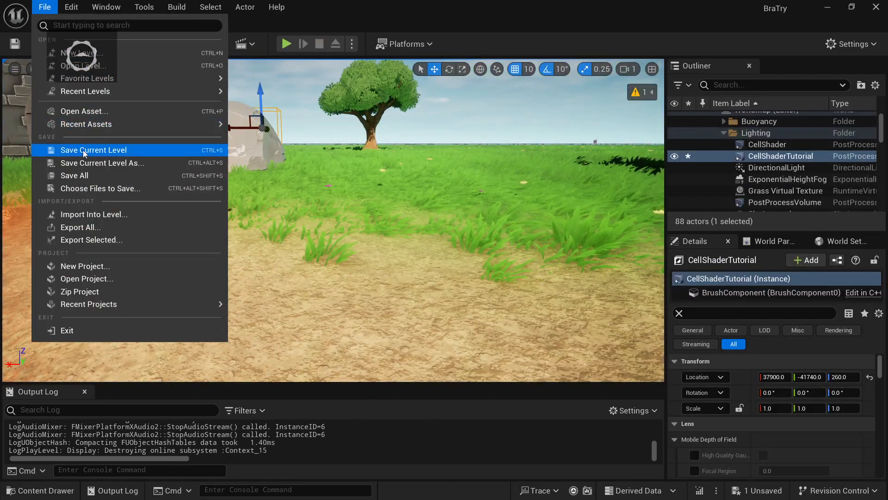
click(98, 178)
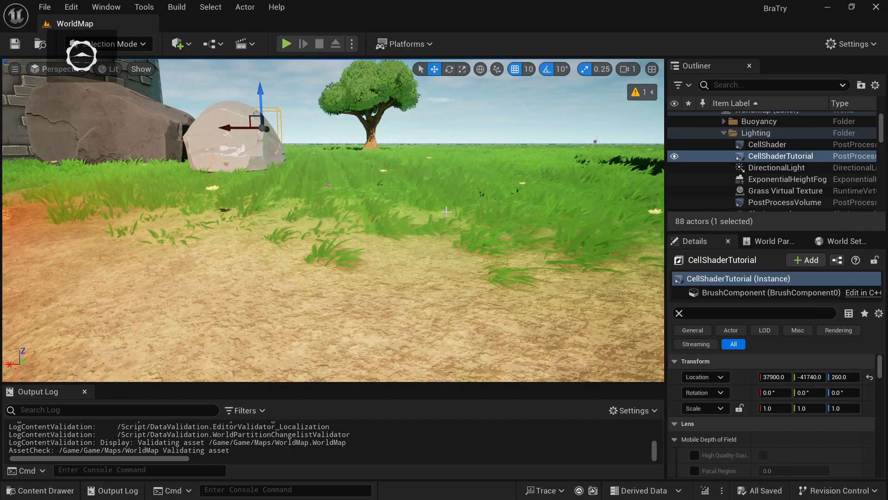
Open the PP_CelShader material from the Core folder and reposition its editor window over the level view
key(ctrl+space)
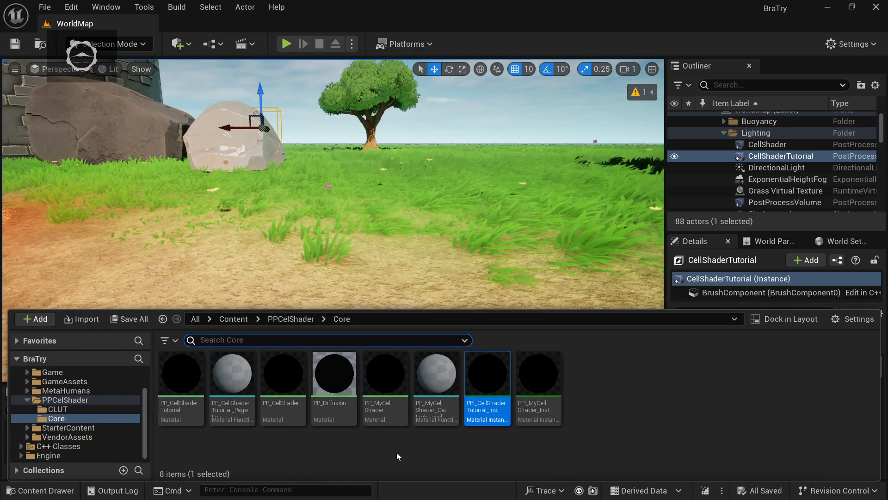
double_click(284, 380)
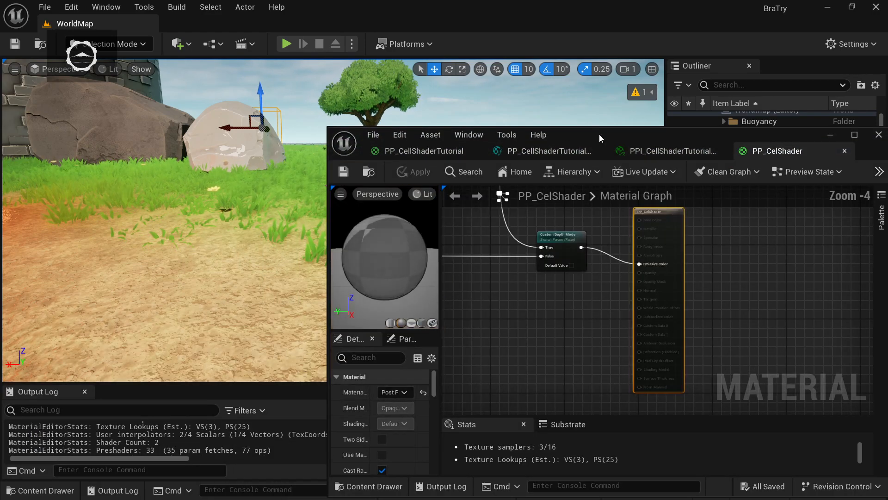
drag(598, 133, 435, 83)
Examine the Normal Based Outline, Depth Based Outline, Crease Line and Edge Line node groups in the PP_CelShader graph
scroll(429, 224, down, 5)
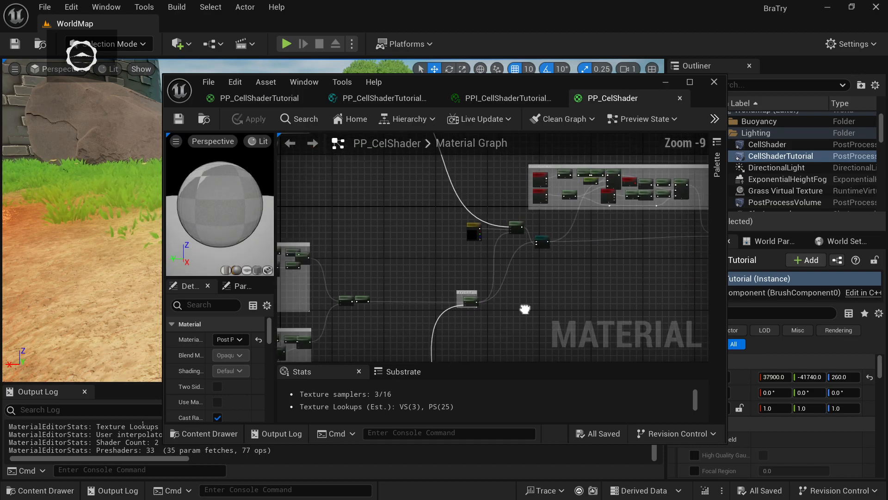
scroll(556, 181, down, 2)
right_drag(547, 247, 527, 359)
right_drag(610, 214, 349, 244)
scroll(341, 268, up, 9)
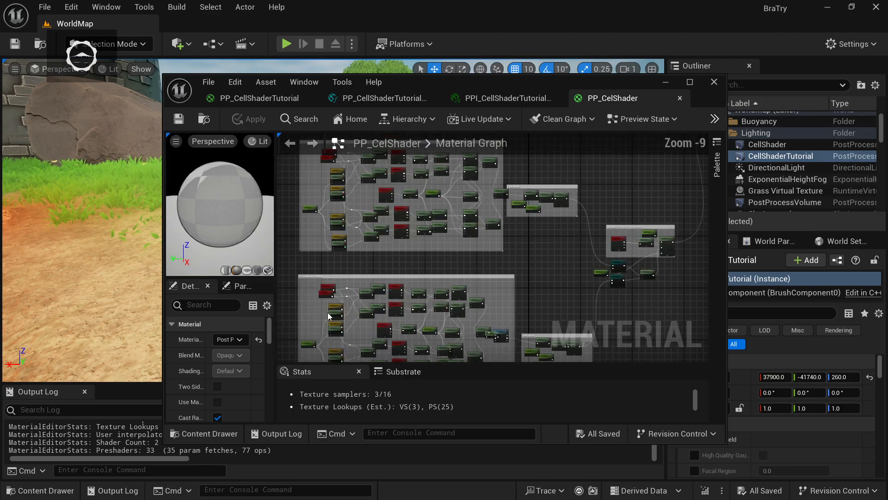
right_drag(376, 243, 408, 320)
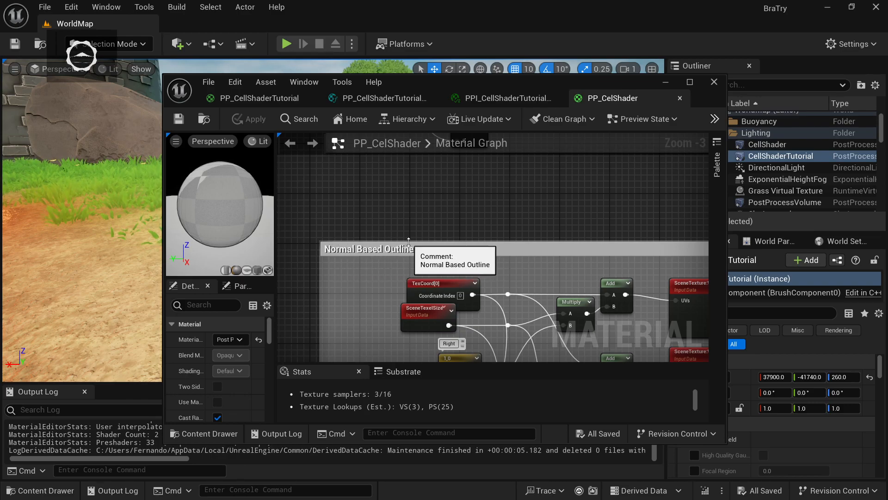
right_drag(427, 207, 326, 284)
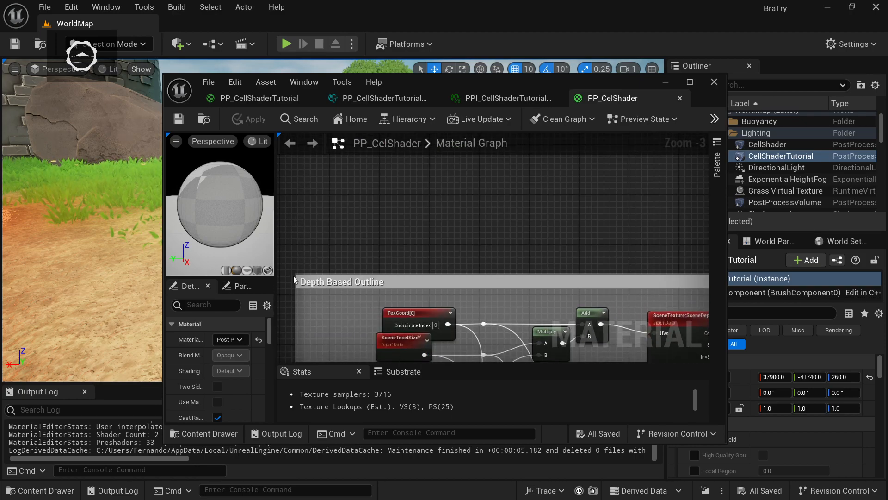
right_drag(432, 75, 420, 199)
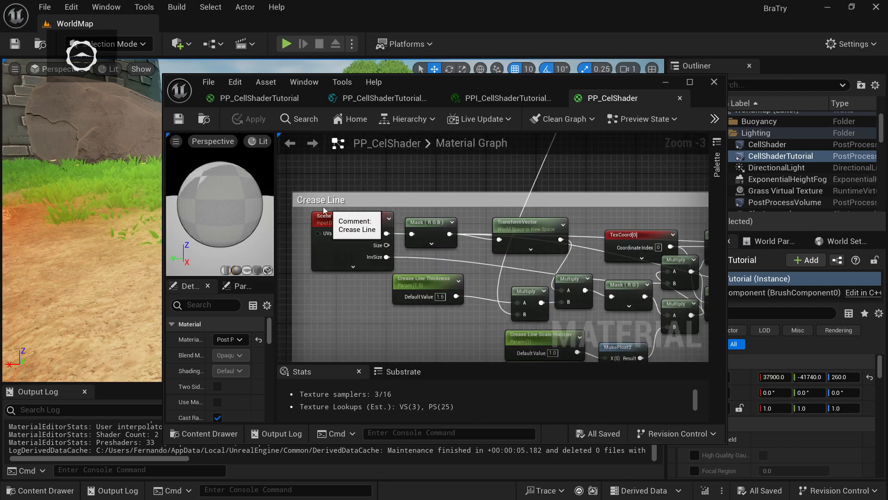
right_drag(347, 203, 367, 254)
right_drag(392, 214, 412, 343)
right_drag(420, 195, 413, 346)
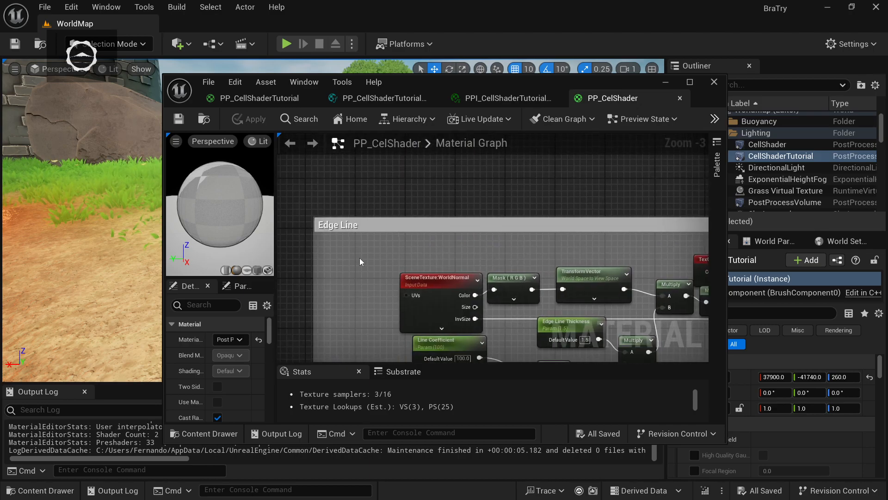
right_drag(367, 265, 359, 249)
scroll(373, 251, down, 1)
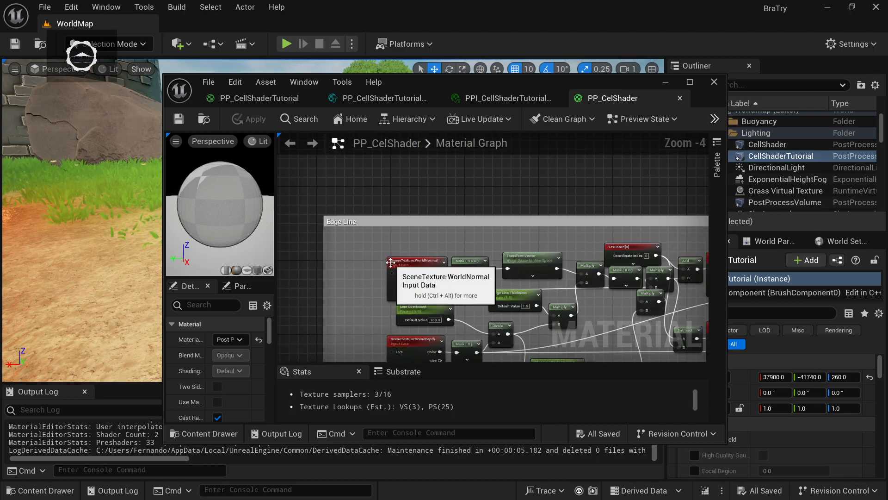
Select and copy the Edge Line, Crease Line, Depth Based and Normal Based Outline groups with their combining nodes in PP_CelShader
scroll(396, 261, down, 1)
right_drag(451, 277, 353, 265)
scroll(359, 267, down, 1)
right_drag(426, 292, 471, 201)
scroll(468, 211, down, 1)
right_drag(474, 278, 457, 297)
scroll(458, 297, down, 5)
scroll(457, 299, up, 2)
right_drag(453, 331, 453, 237)
scroll(453, 239, down, 2)
right_drag(511, 259, 419, 296)
drag(294, 174, 645, 328)
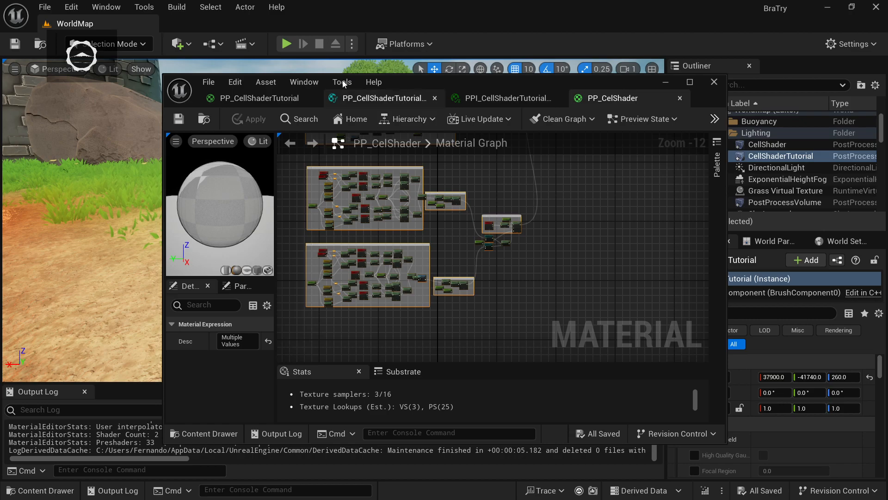
Paste the copied outline nodes into the PP_CellShaderTutorial material graph and position them below the existing node chain
click(384, 98)
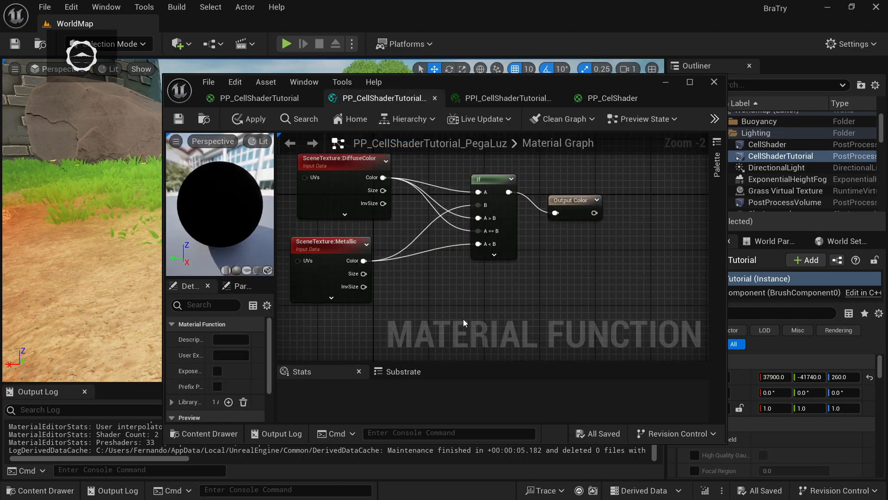
scroll(463, 306, down, 4)
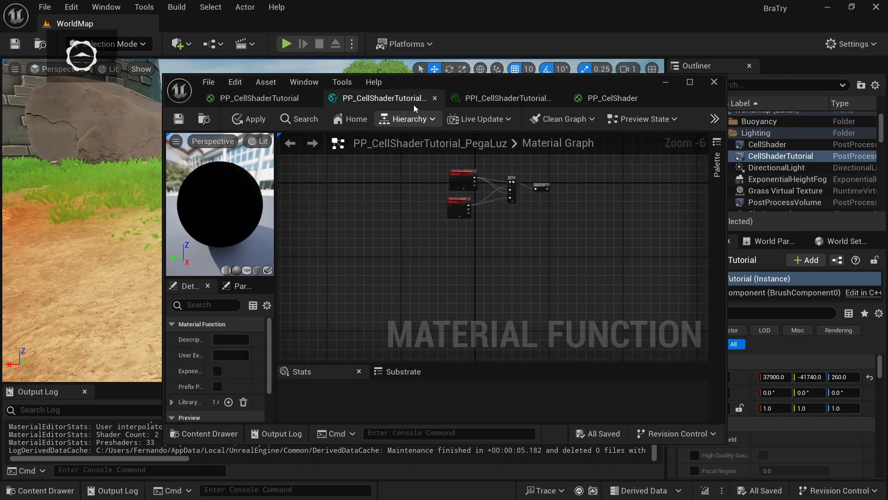
click(259, 98)
scroll(490, 295, down, 2)
right_drag(491, 295, 528, 216)
scroll(415, 221, down, 1)
right_drag(415, 221, 482, 262)
scroll(497, 290, down, 1)
scroll(486, 230, down, 4)
key(ctrl+a)
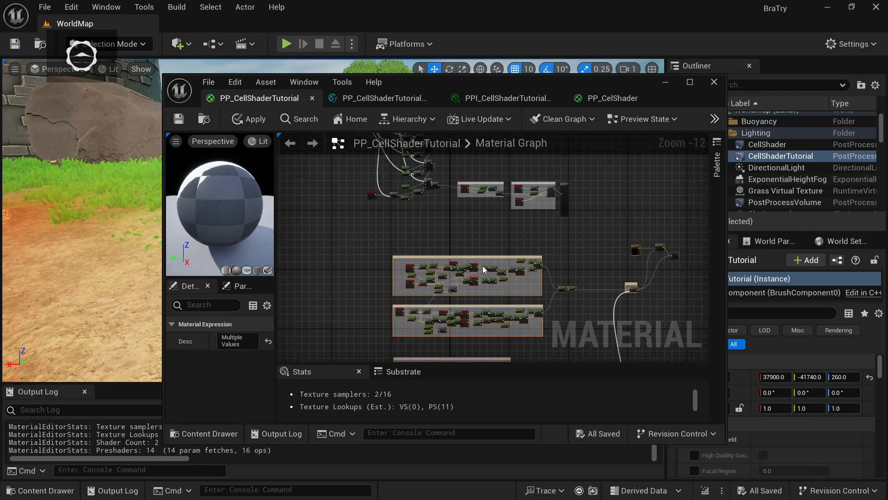
drag(482, 259, 268, 250)
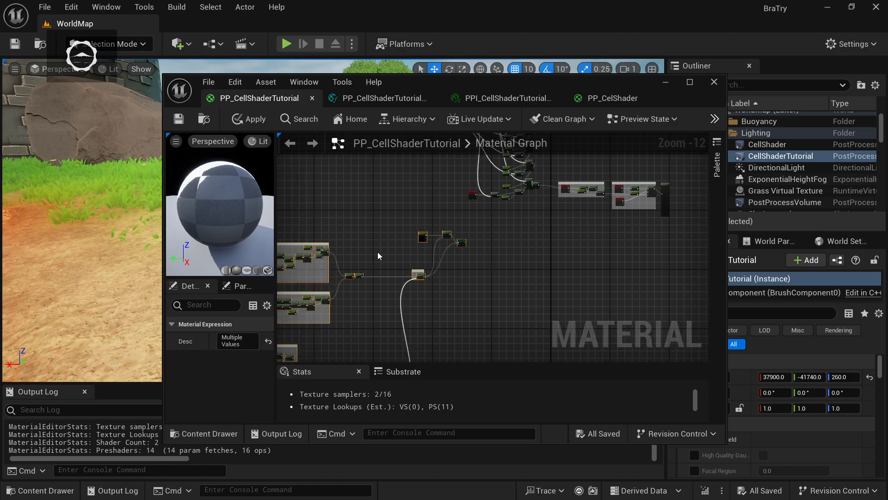
drag(322, 251, 395, 254)
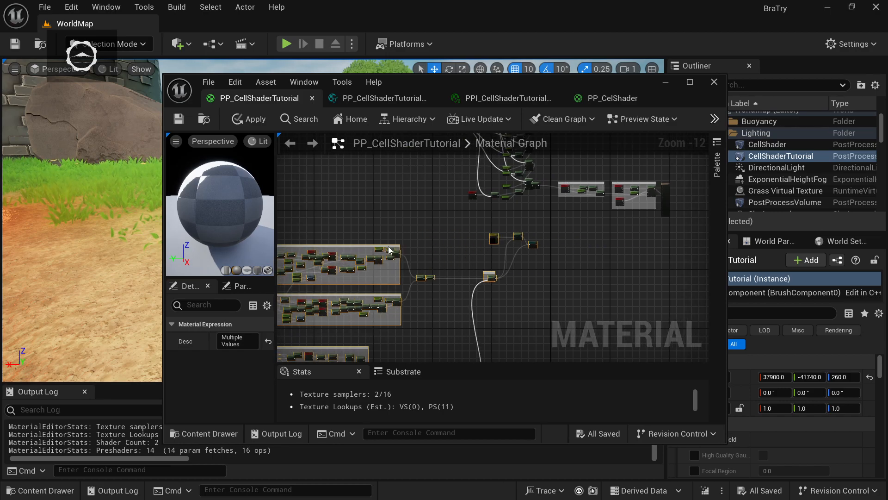
Delete the Outline View switch parameter from the pasted outline nodes
scroll(520, 276, up, 3)
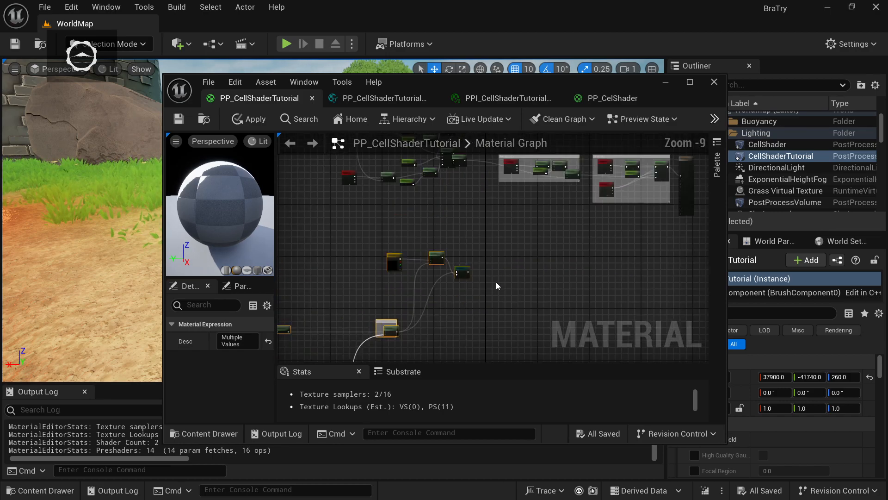
scroll(496, 281, up, 6)
drag(383, 268, 504, 179)
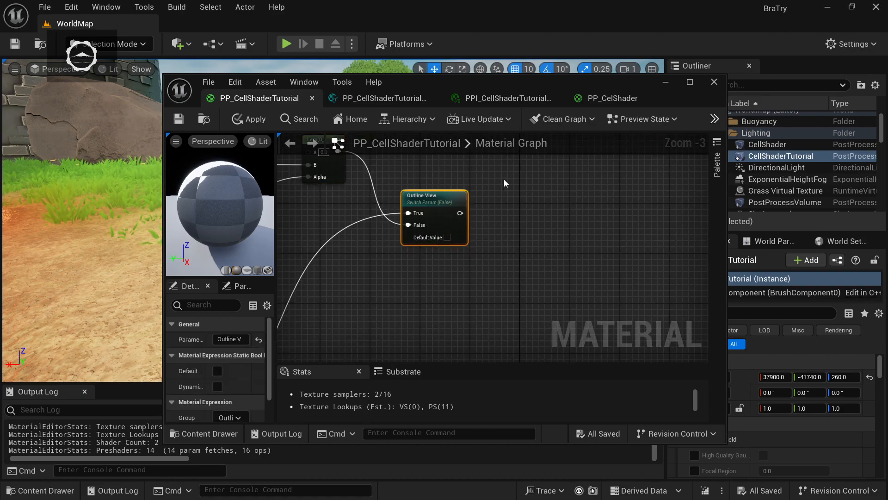
key(Delete)
right_drag(445, 182, 582, 329)
right_drag(565, 311, 505, 192)
scroll(511, 277, down, 1)
right_drag(468, 242, 545, 178)
drag(393, 322, 404, 215)
scroll(603, 269, down, 2)
scroll(404, 215, up, 2)
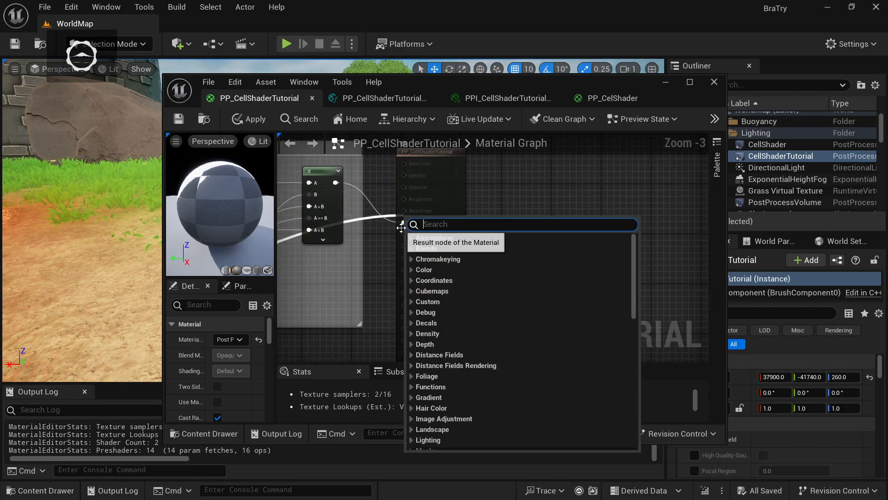
right_click(357, 312)
click(360, 351)
Reposition the material editor window to uncover more of the level view
right_drag(360, 351, 557, 206)
scroll(551, 206, down, 1)
right_drag(502, 241, 481, 164)
drag(503, 74, 662, 140)
Connect the outline Add node's output directly to Emissive Color, save the material and inspect the outlines on the character
scroll(551, 278, down, 2)
right_drag(523, 304, 663, 307)
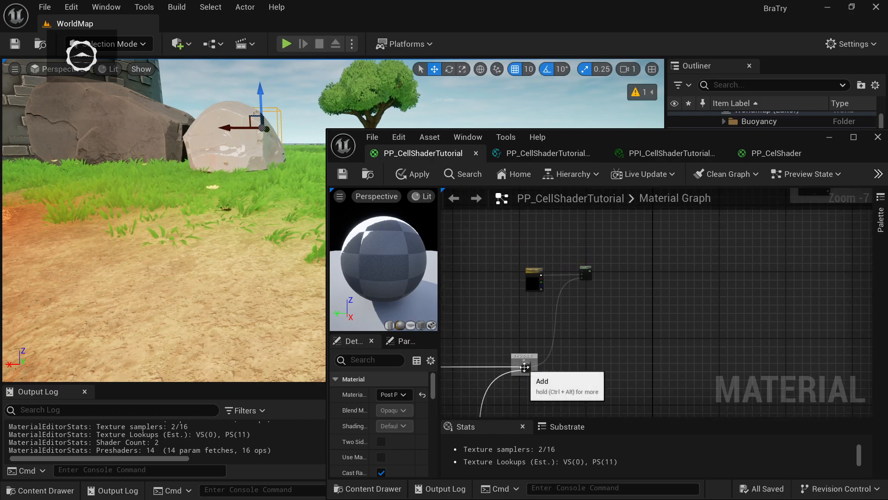
scroll(525, 366, up, 3)
drag(534, 366, 670, 311)
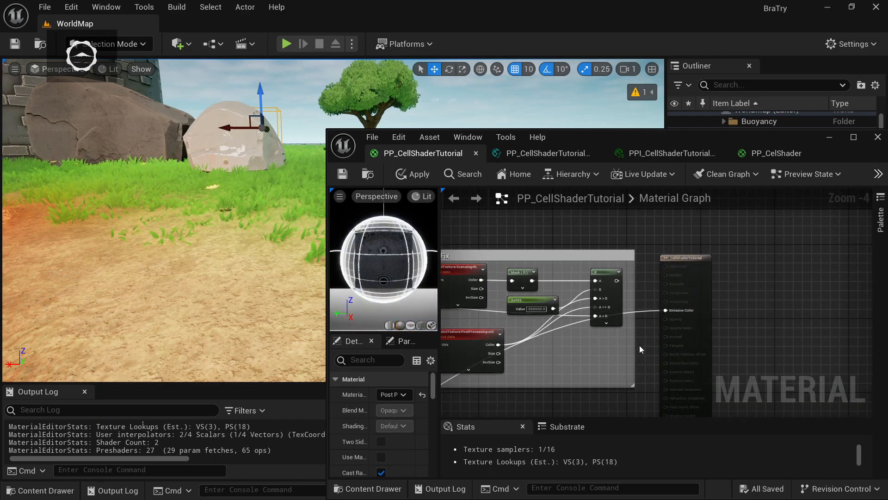
click(342, 180)
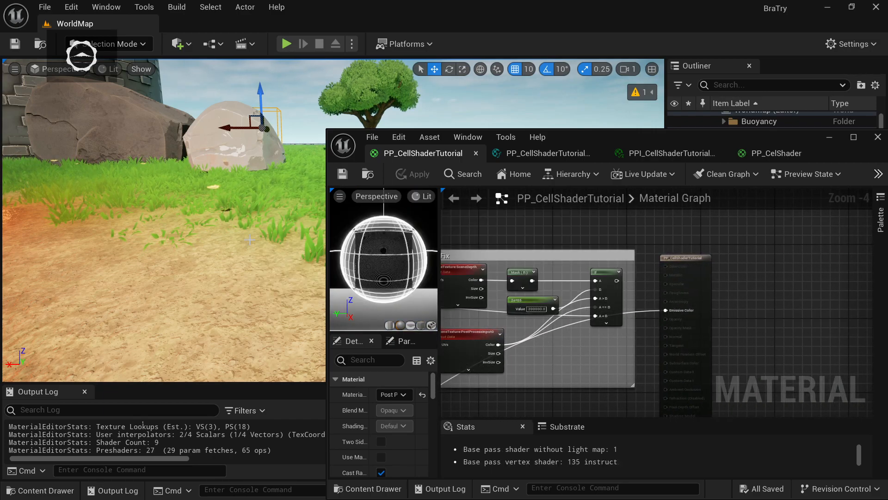
mouse_move(162, 222)
right_down()
mouse_move(241, 218)
mouse_move(254, 231)
mouse_move(120, 222)
mouse_move(222, 231)
mouse_move(175, 249)
mouse_move(116, 245)
mouse_move(245, 231)
mouse_move(194, 204)
mouse_move(236, 217)
mouse_move(129, 222)
mouse_move(162, 225)
mouse_move(148, 222)
right_up()
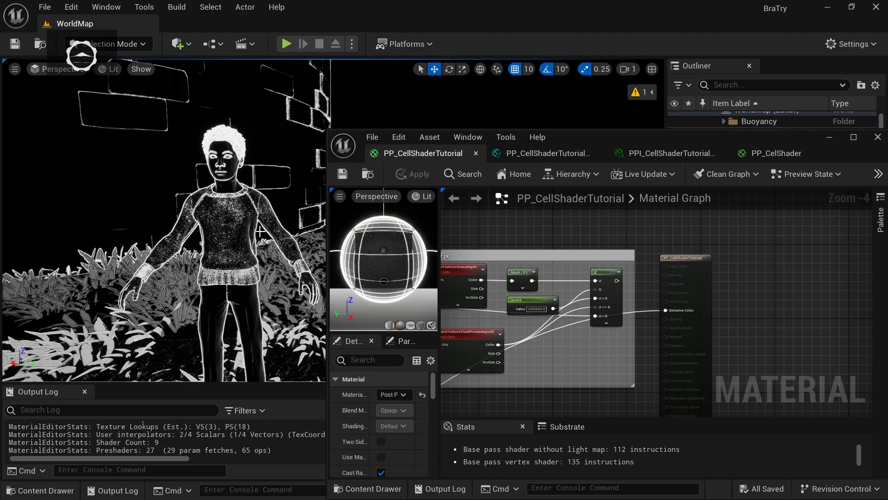
right_drag(148, 221, 131, 219)
Examine the Outline Color parameter and the Lerp node it feeds in the material graph
scroll(583, 362, down, 1)
right_drag(583, 362, 702, 246)
scroll(701, 246, down, 2)
right_drag(609, 333, 675, 361)
right_drag(600, 324, 634, 310)
scroll(689, 296, up, 2)
right_drag(690, 294, 623, 380)
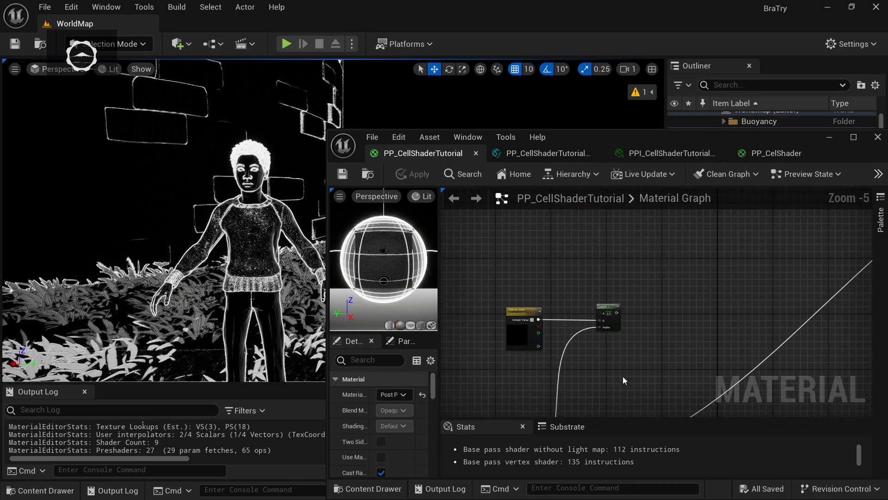
scroll(570, 348, up, 2)
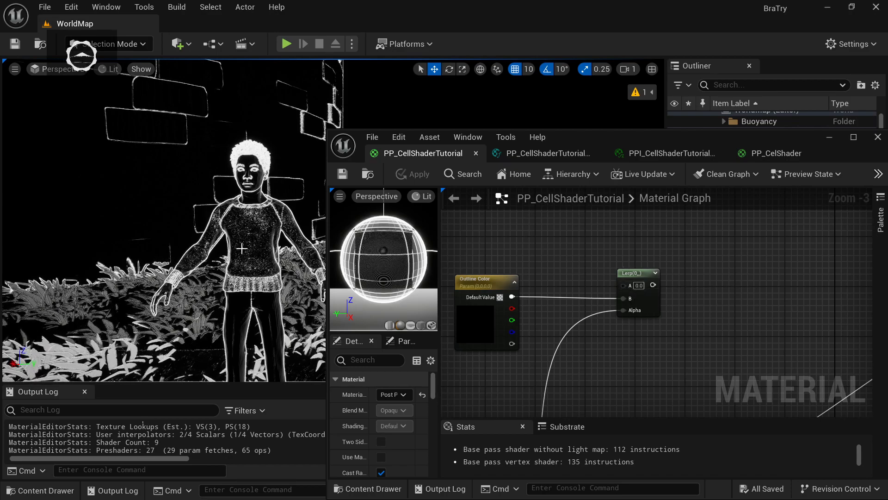
scroll(631, 239, down, 2)
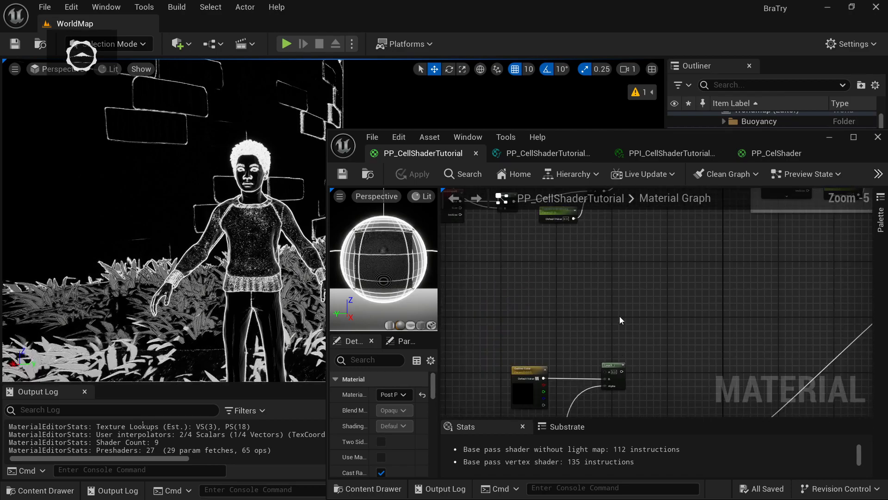
Connect the output of the Adição de Cor group's last node to the A input of the outline Lerp
right_drag(627, 295, 522, 321)
right_drag(697, 323, 537, 319)
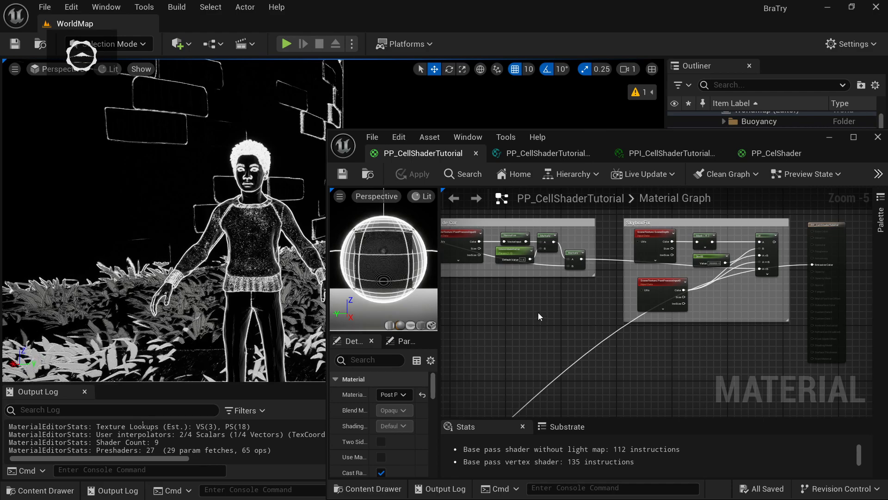
right_click(538, 313)
right_drag(462, 313, 713, 253)
right_drag(655, 288, 553, 357)
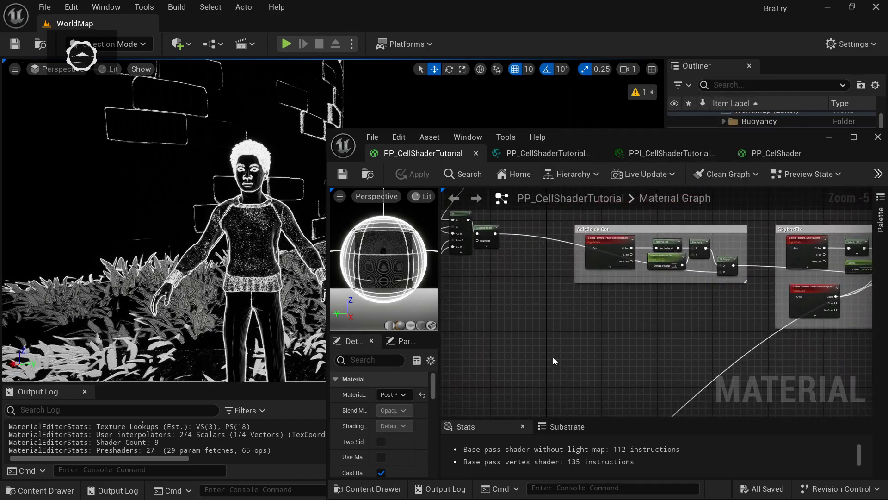
right_drag(580, 343, 620, 298)
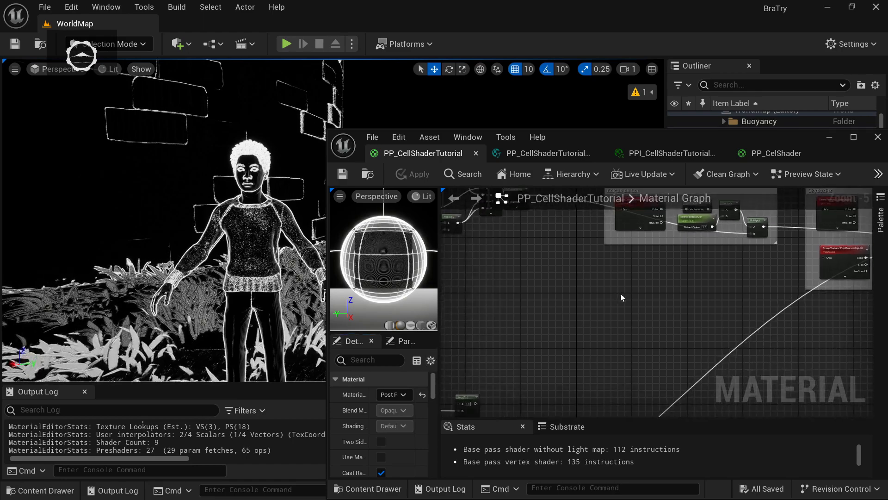
drag(764, 226, 498, 369)
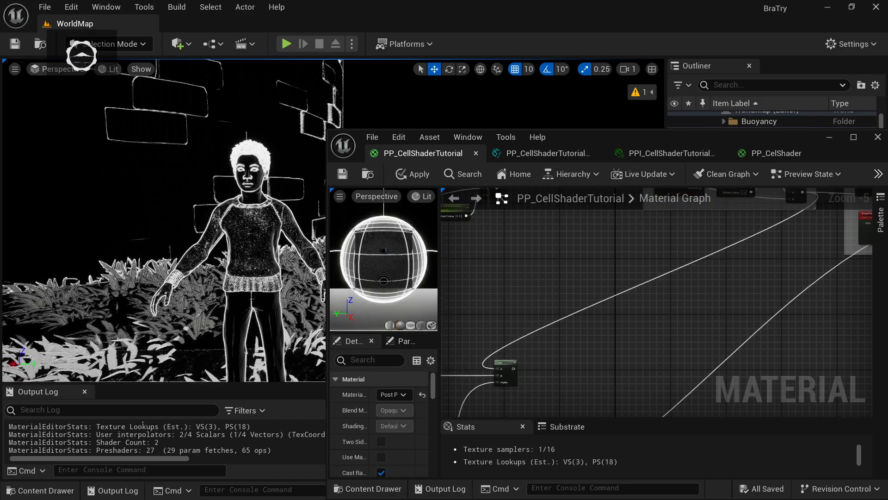
Add a MakeFloat4 node fed by the outline Lerp's output and place it beside the Lerp
right_drag(510, 407, 577, 360)
scroll(578, 360, up, 1)
right_drag(615, 331, 561, 359)
drag(528, 337, 630, 316)
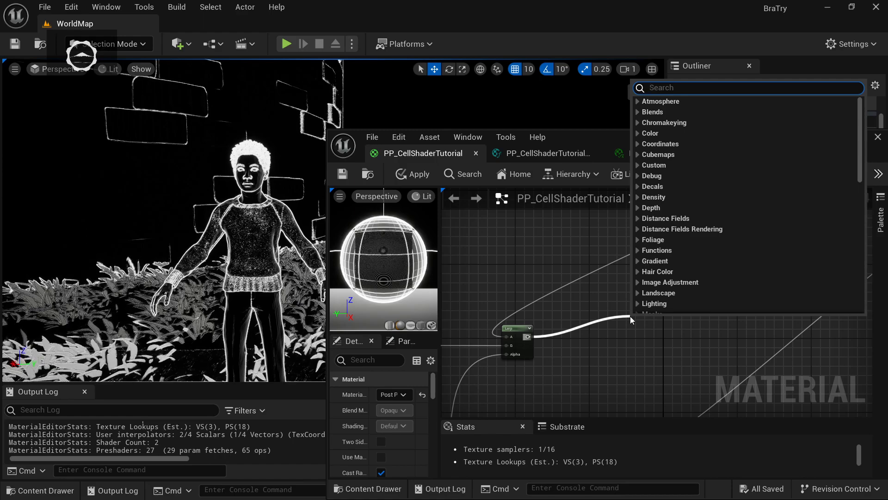
text(make)
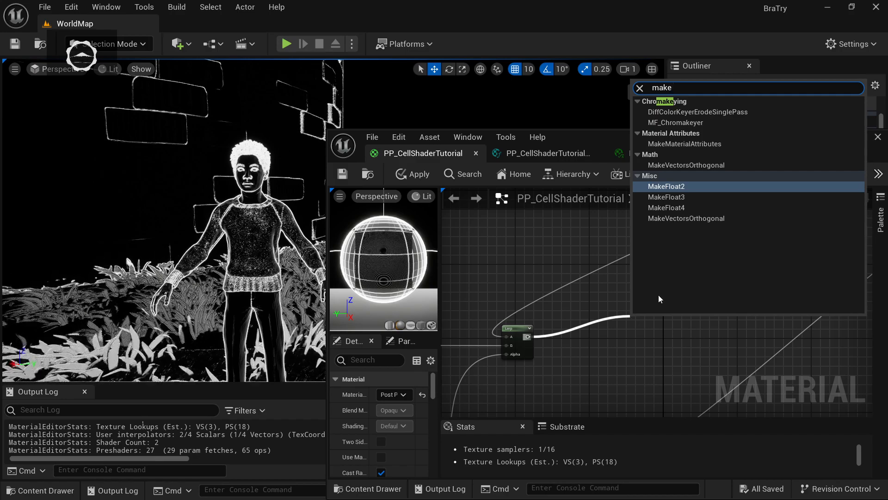
click(677, 207)
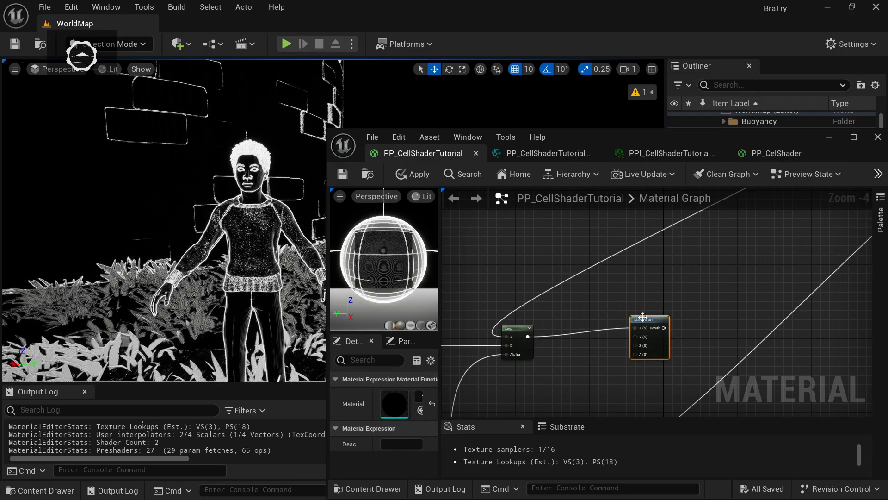
drag(654, 320, 589, 323)
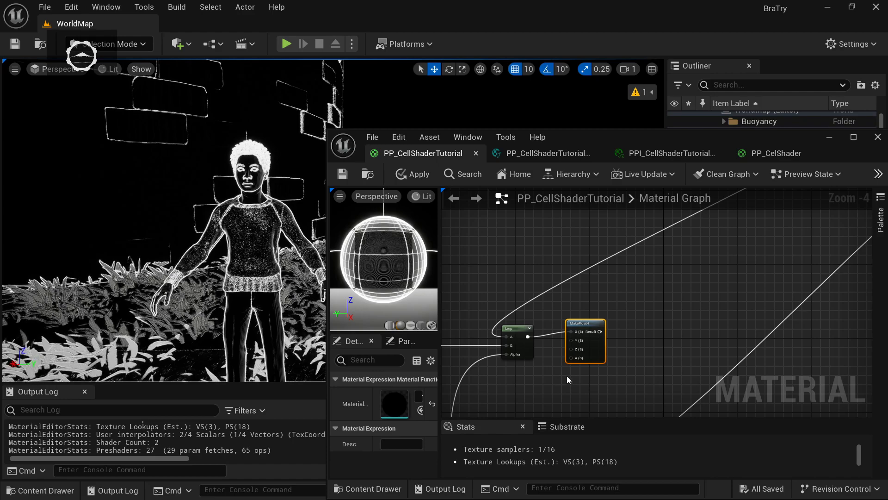
Feed the Lerp output into MakeFloat4's X, Y and Z inputs and a new Constant of 1.0 into its A input
drag(528, 337, 537, 378)
text(const)
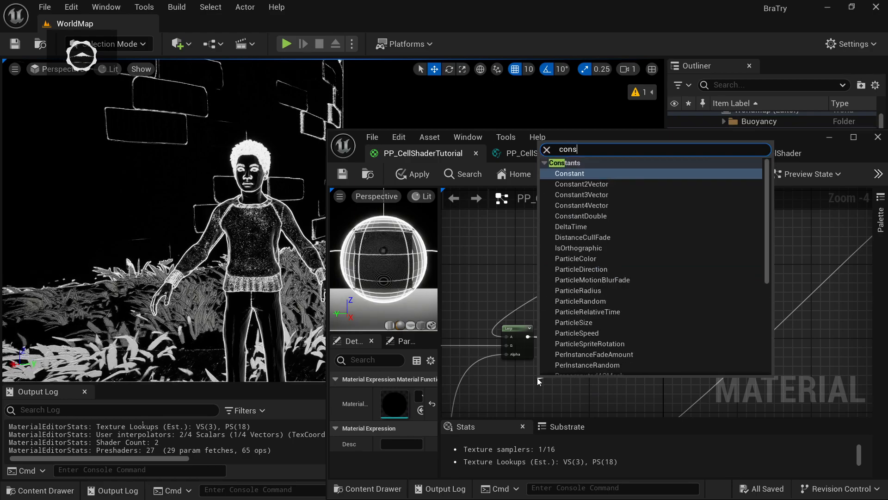
key(Return)
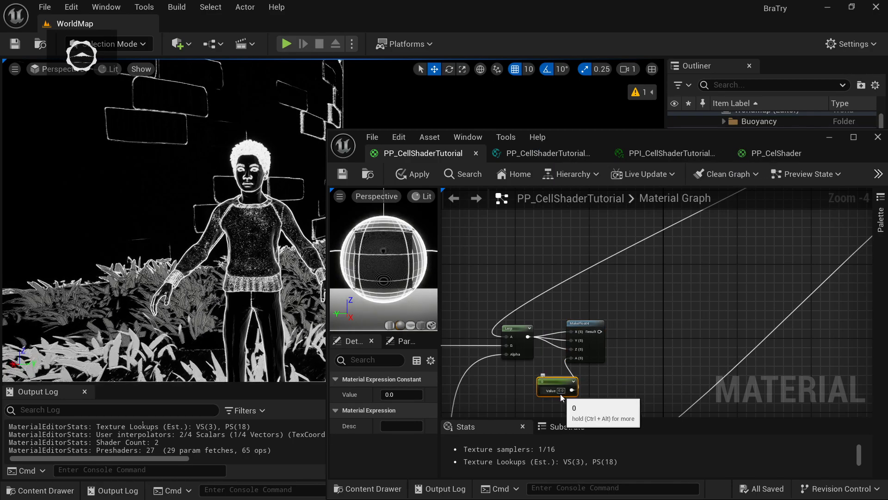
click(656, 341)
right_drag(656, 341, 589, 371)
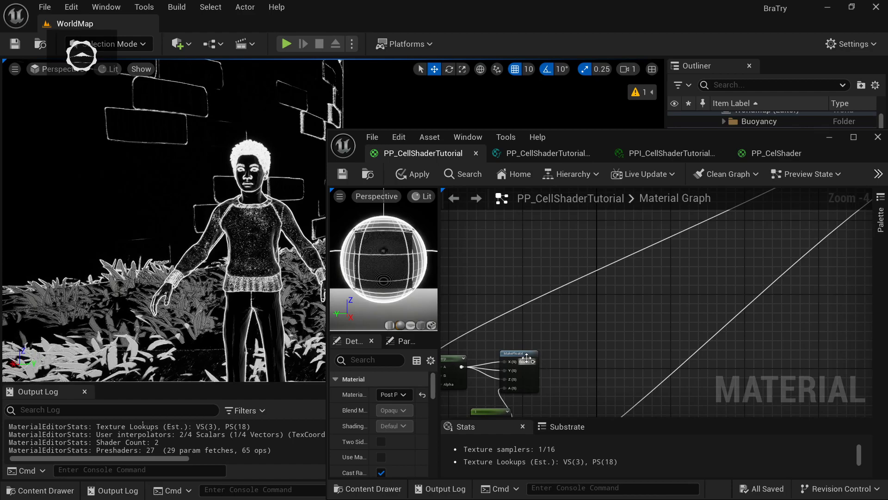
drag(525, 356, 538, 355)
drag(488, 412, 486, 368)
Connect the MakeFloat4 result to the SkyboxFix If node's A<B input and the If output to Emissive Color
right_drag(621, 340, 550, 367)
scroll(551, 373, down, 1)
drag(490, 388, 759, 273)
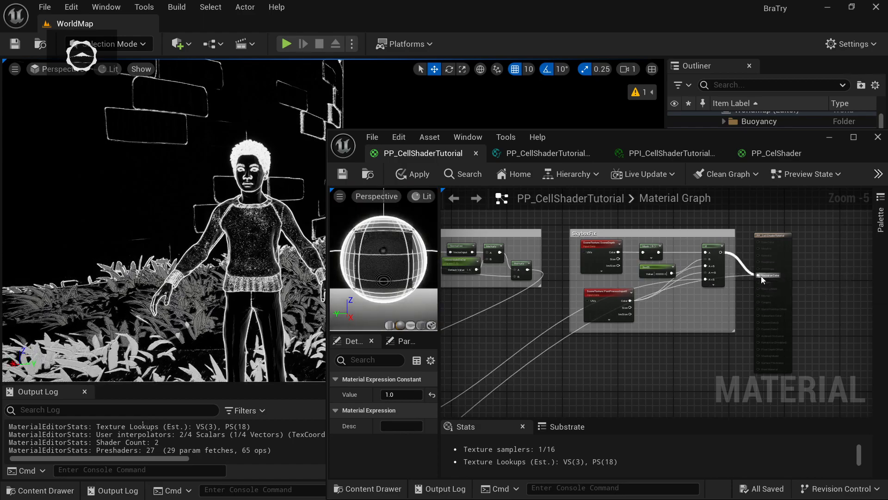
Connect the shading chain's output to the outline Lerp's A input and the MakeFloat4 result to the Adição de Cor group's last node
right_drag(555, 388, 564, 409)
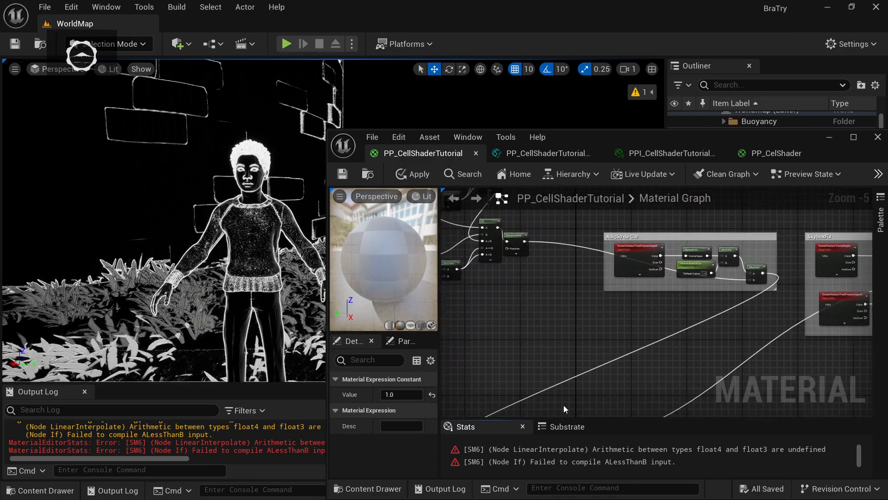
right_drag(600, 376, 711, 282)
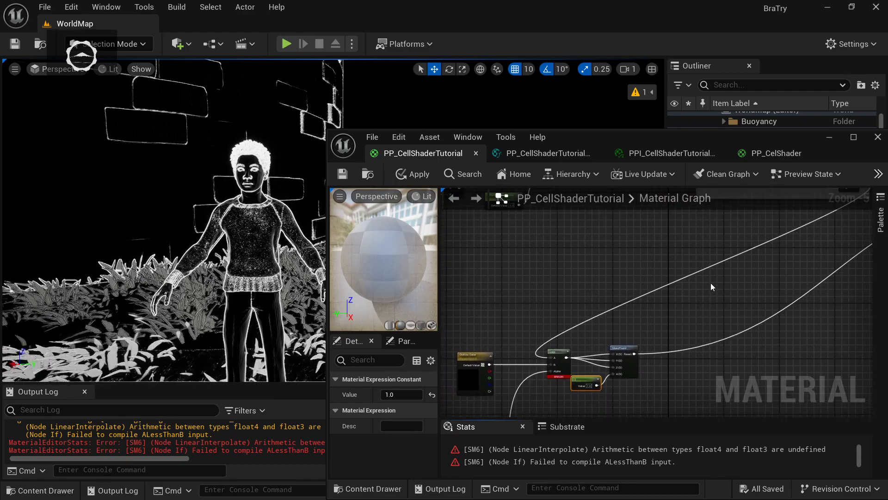
right_drag(670, 252, 637, 325)
drag(588, 221, 524, 321)
right_drag(623, 292, 511, 371)
drag(476, 396, 687, 266)
Connect the Adição de Cor group's output to the SkyboxFix If node's A<B input and save the material
right_drag(695, 306, 510, 307)
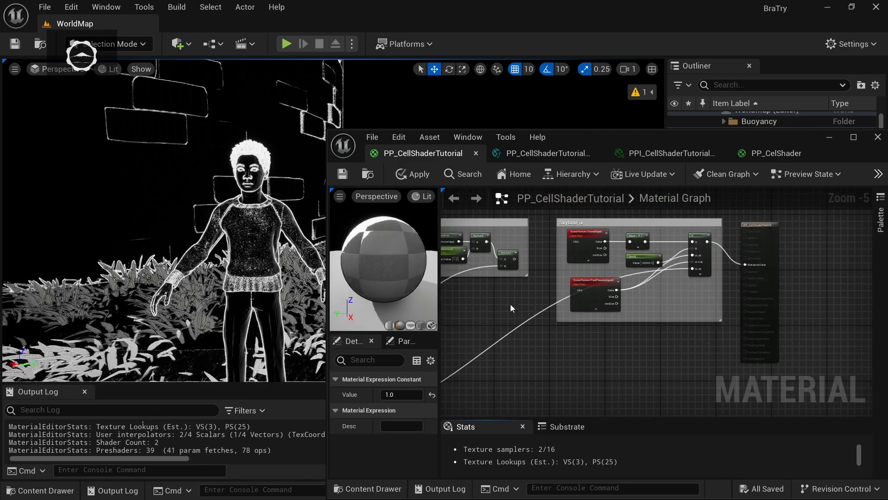
drag(515, 258, 698, 271)
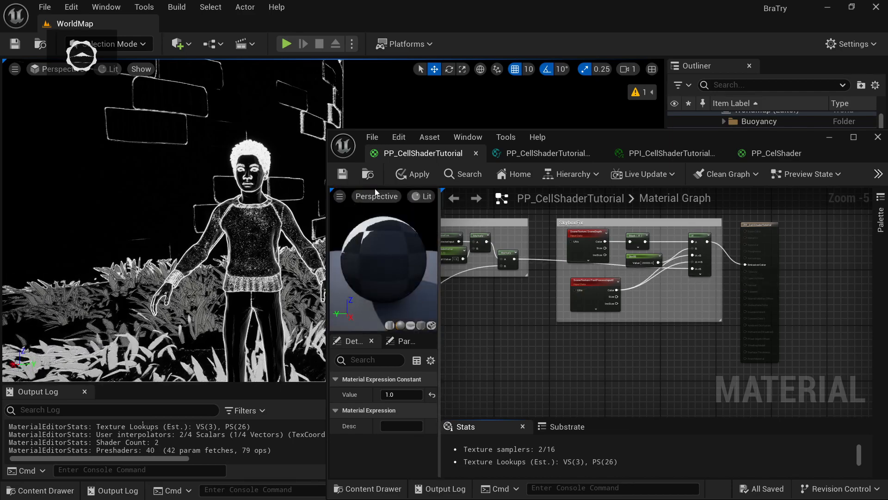
click(342, 174)
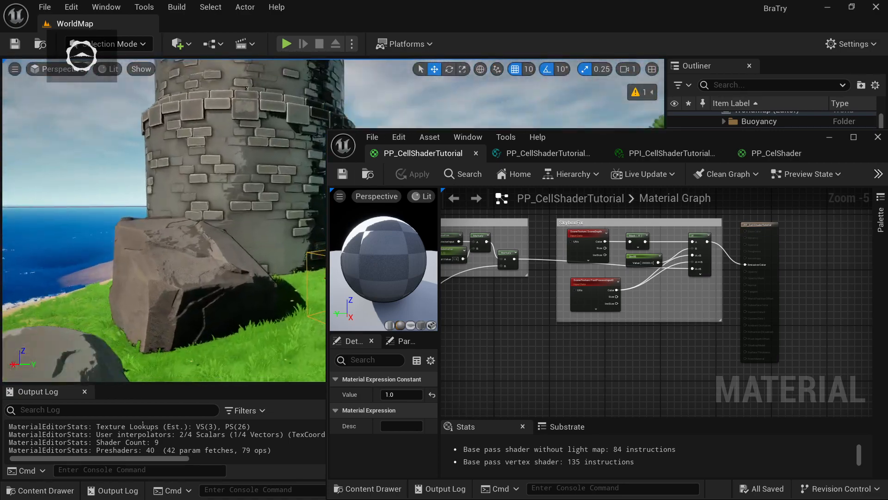
Examine how the outline groups, shading chain, Adição de Cor and SkyboxFix groups are wired across the material graph
click(547, 359)
scroll(548, 359, down, 3)
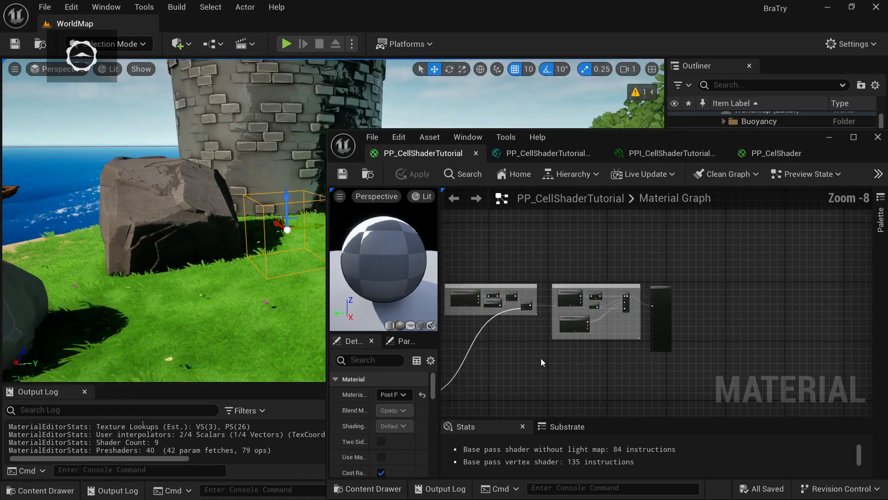
scroll(537, 375, down, 1)
right_drag(540, 392, 763, 241)
scroll(640, 313, down, 1)
scroll(736, 261, down, 2)
right_drag(616, 260, 514, 360)
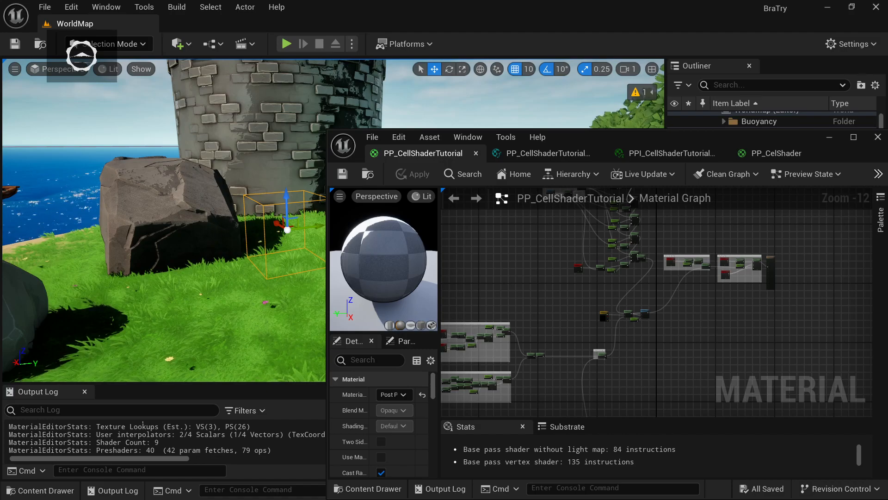
right_drag(615, 345, 675, 369)
scroll(668, 326, up, 1)
right_drag(668, 326, 611, 341)
scroll(588, 323, up, 1)
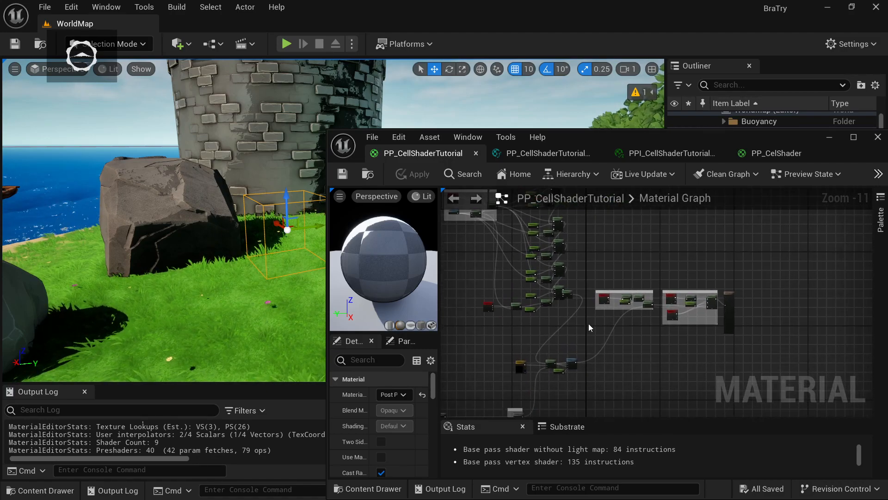
scroll(652, 337, up, 1)
right_drag(585, 321, 484, 277)
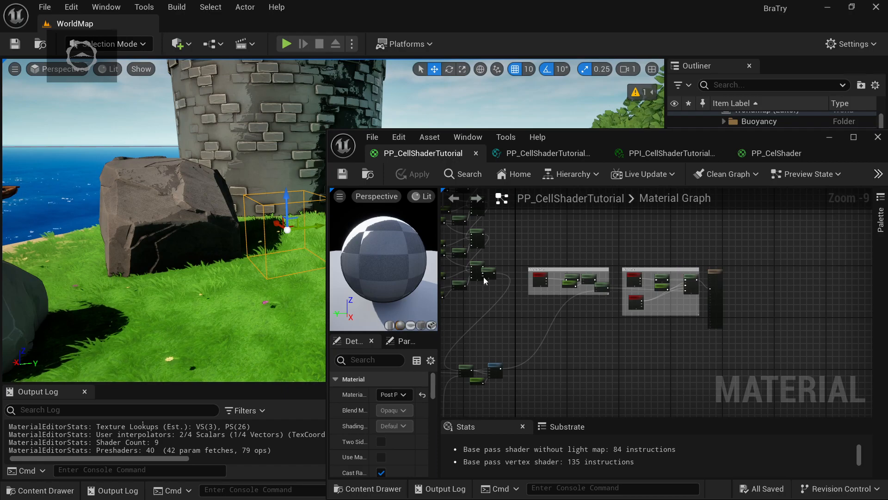
Save the material and move the SkyboxFix group with the material output node farther from the Adição de Cor group
click(343, 174)
drag(567, 255, 550, 253)
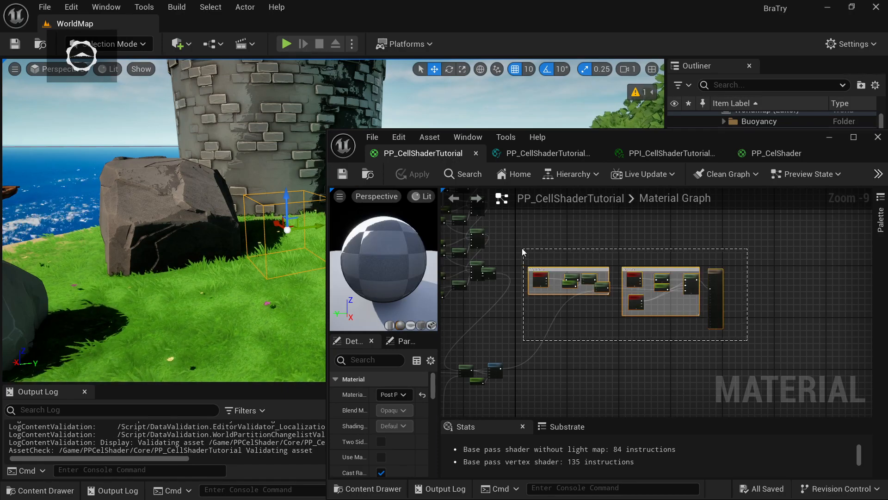
scroll(644, 334, up, 2)
click(803, 341)
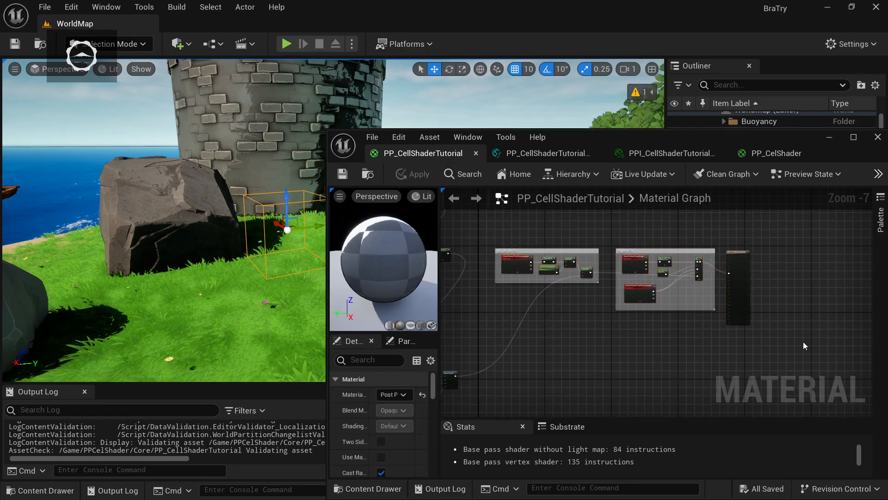
click(622, 250)
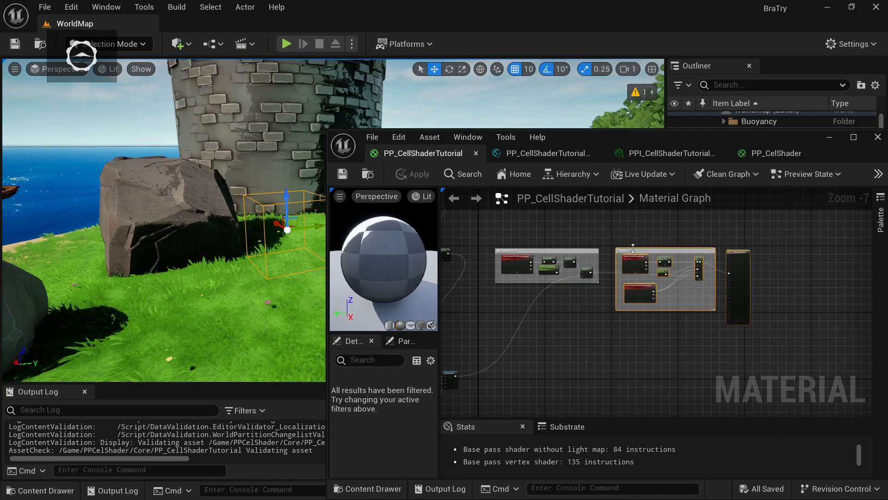
drag(627, 250, 728, 250)
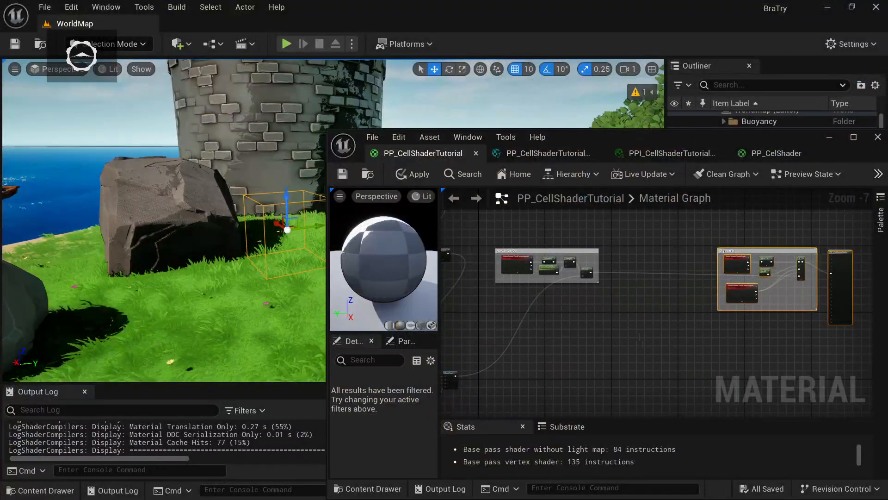
Switch to the web browser, search for "ambient oclusion ue5" and open Epic's "Material Ambient Occlusion (AO) in Unreal Engine 5" tutorial
key(alt+Tab)
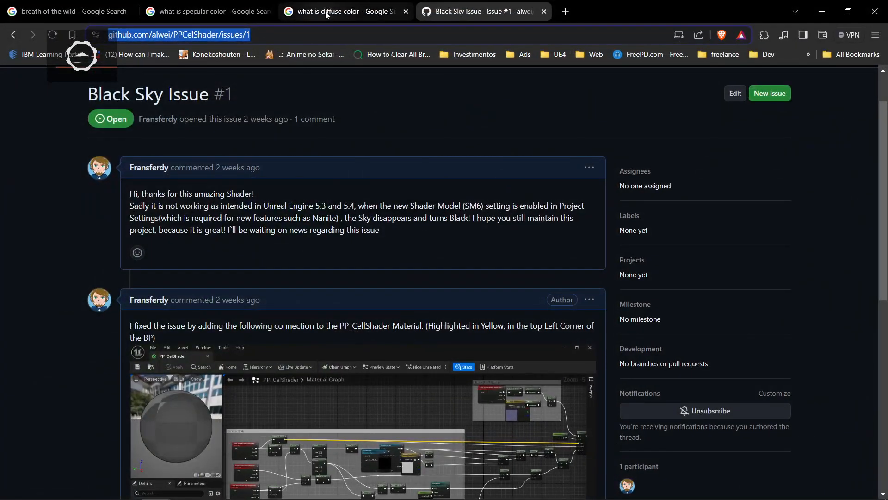
click(563, 12)
text(ambient oclusion ue5)
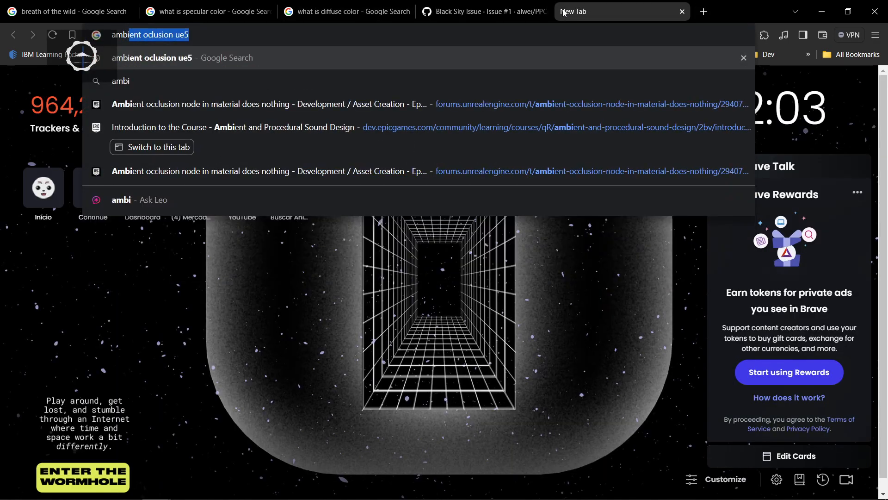
key(Return)
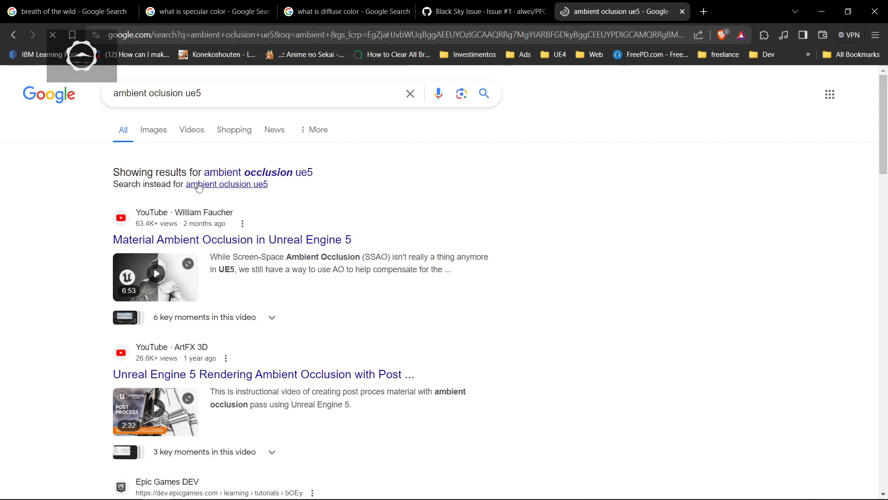
scroll(173, 409, down, 6)
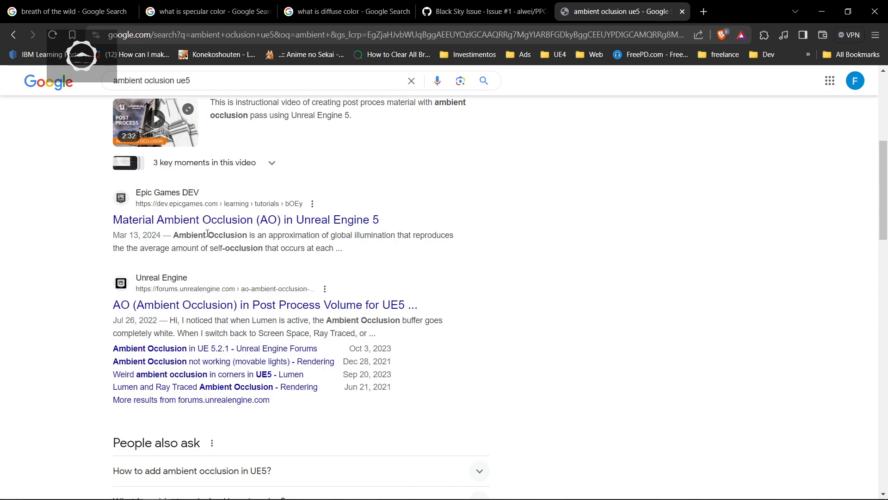
scroll(365, 228, down, 10)
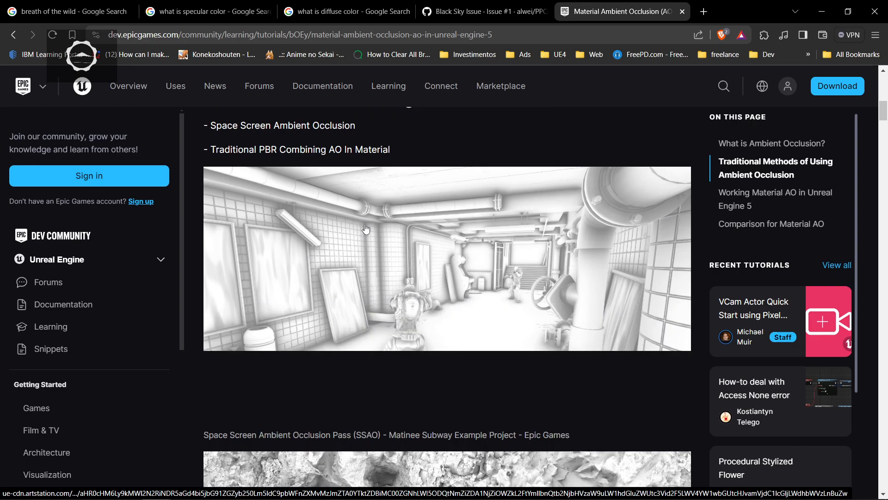
Read through the tutorial's sections on traditional ambient occlusion methods, working material AO in Unreal Engine 5 and the comparison images
scroll(407, 216, down, 5)
scroll(430, 287, down, 15)
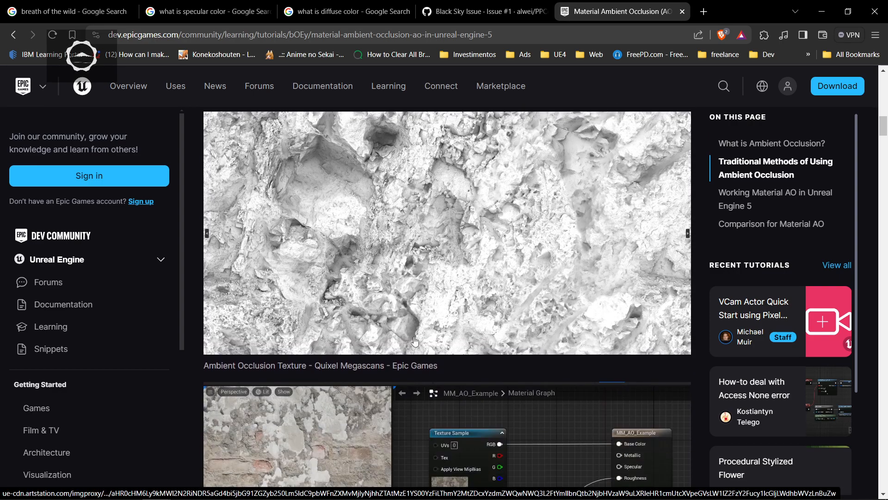
scroll(378, 323, down, 15)
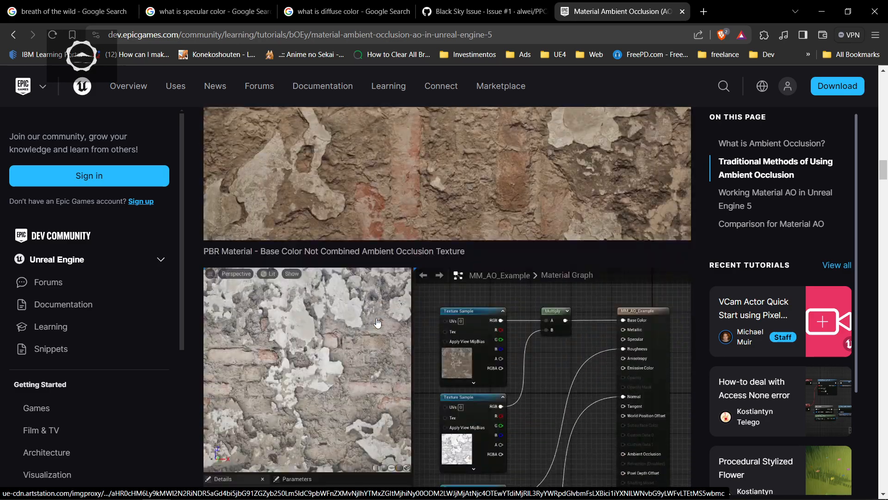
scroll(377, 323, down, 12)
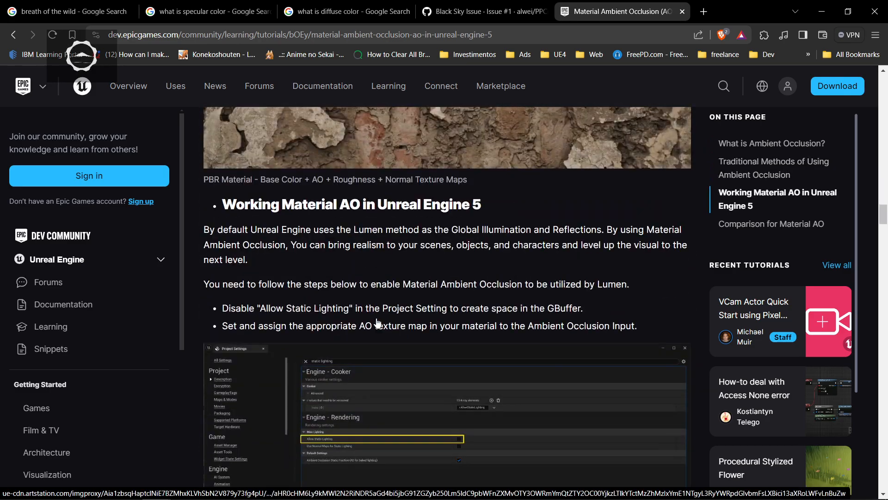
scroll(375, 319, down, 9)
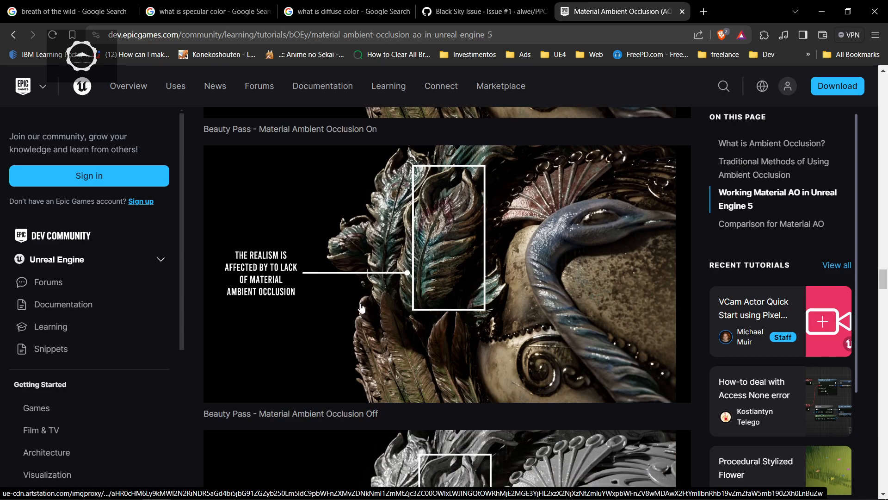
scroll(362, 308, up, 10)
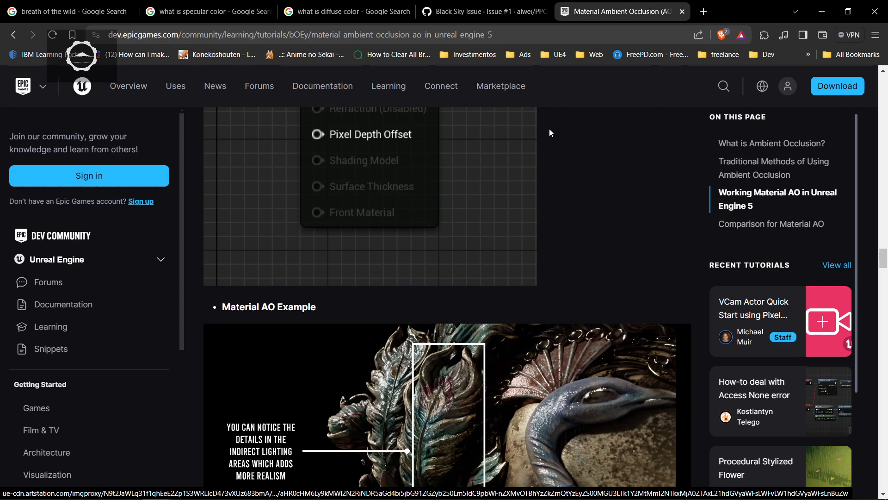
Switch back to Unreal Editor, close the PP_CelShader material and open PP_MyCellShader from the PPCelShader Core folder
mouse_move(434, 498)
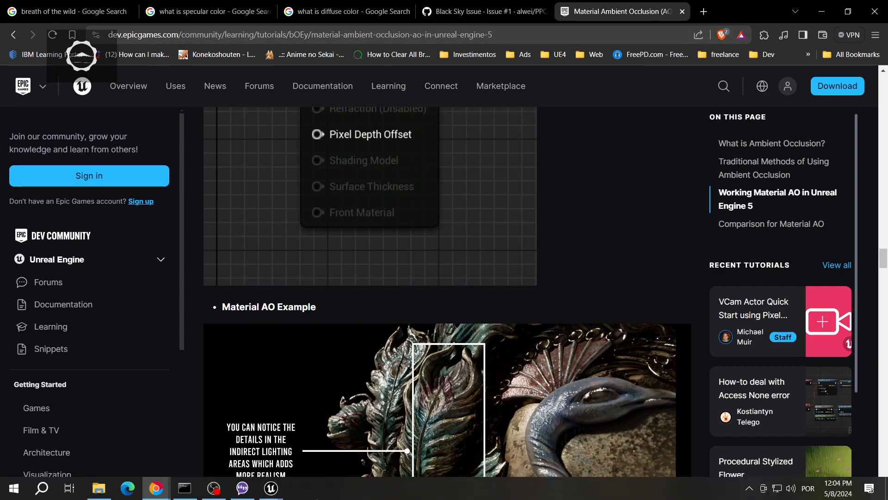
mouse_move(271, 488)
click(320, 445)
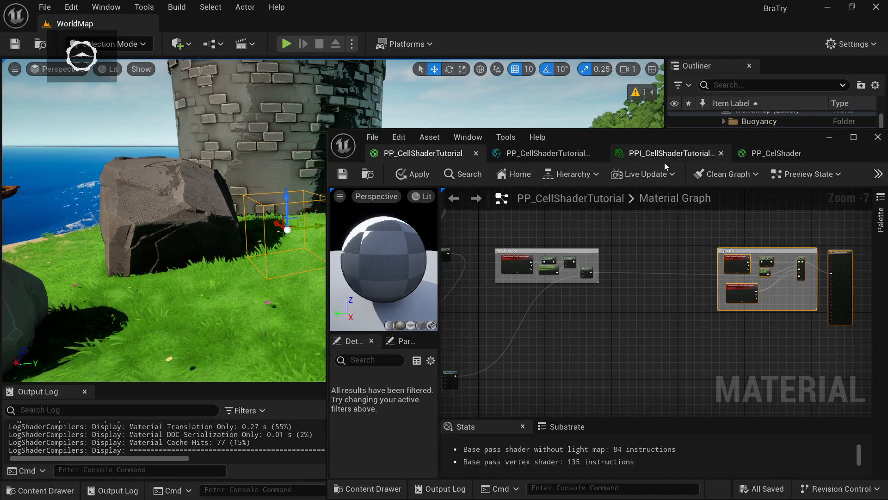
click(781, 153)
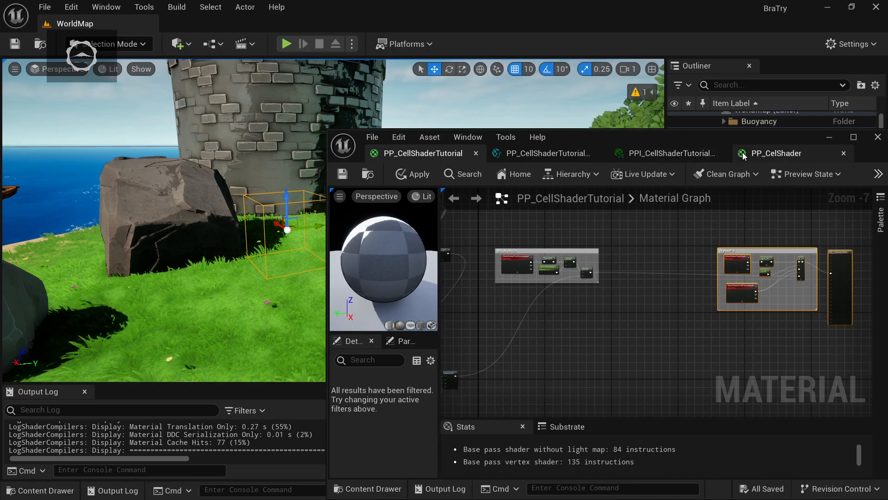
click(844, 153)
drag(573, 138, 546, 117)
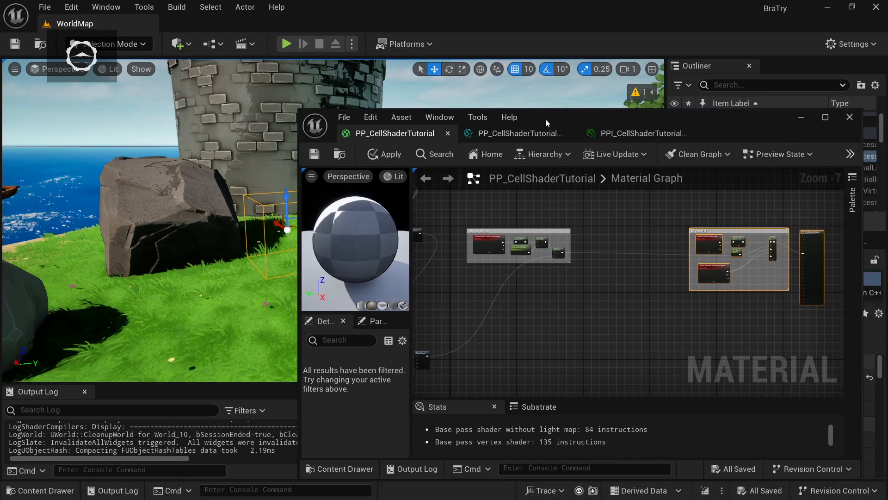
key(ctrl+space)
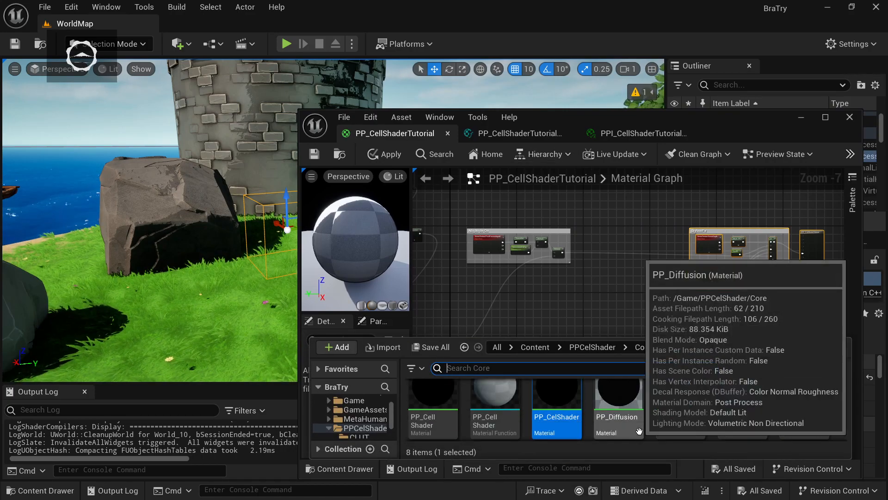
mouse_move(757, 403)
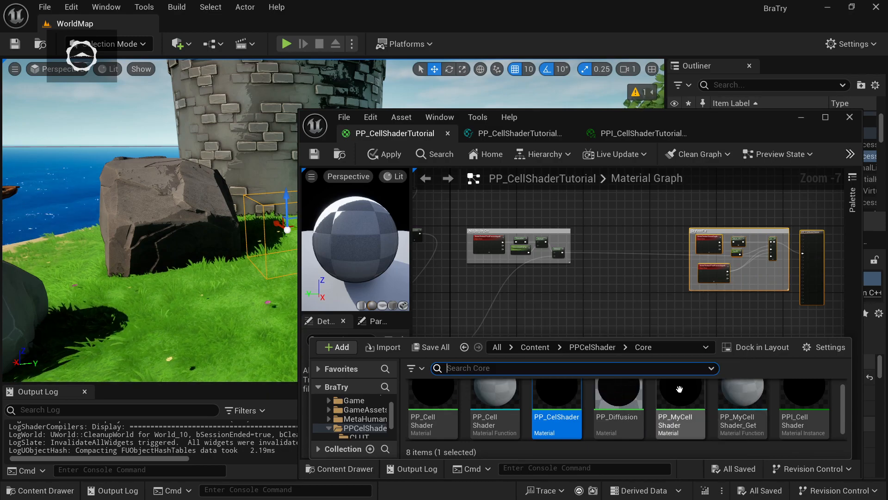
click(679, 390)
double_click(680, 392)
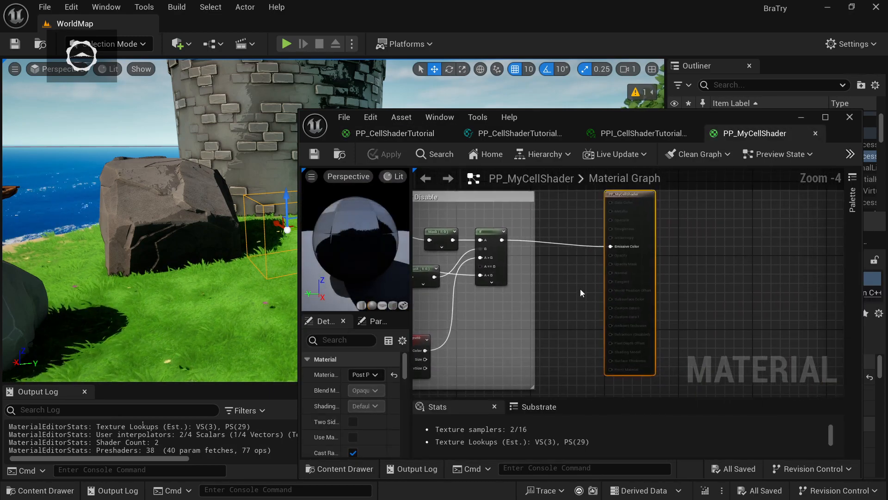
Copy the Add Ambient Oclusion group from PP_MyCellShader into PP_CellShaderTutorial and place it between the Adição de Cor and SkyboxFix groups
scroll(416, 250, up, 3)
drag(458, 346, 726, 192)
right_drag(505, 236, 464, 289)
scroll(701, 277, down, 2)
click(481, 328)
drag(481, 327, 657, 201)
click(387, 134)
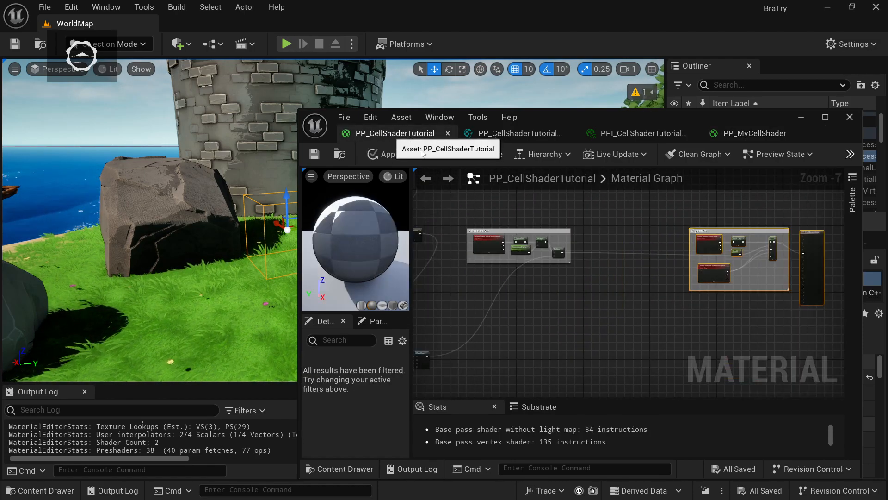
scroll(562, 360, up, 1)
key(ctrl+v)
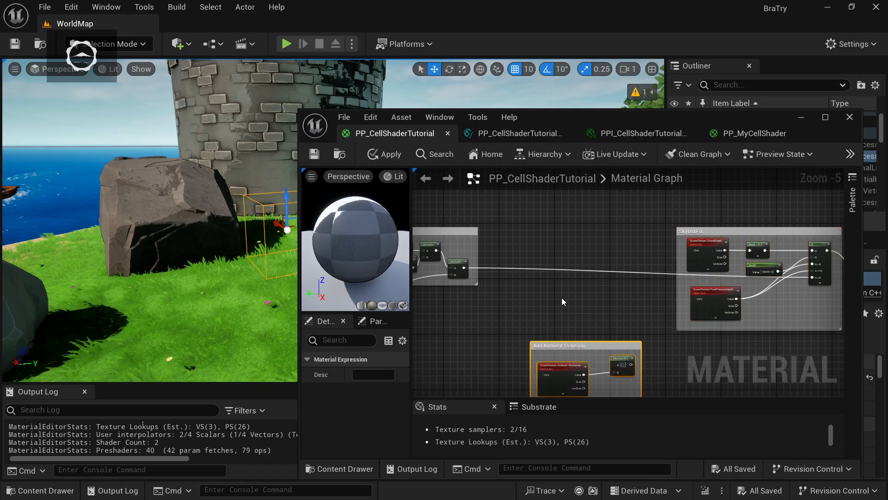
drag(589, 342, 582, 235)
scroll(574, 246, up, 4)
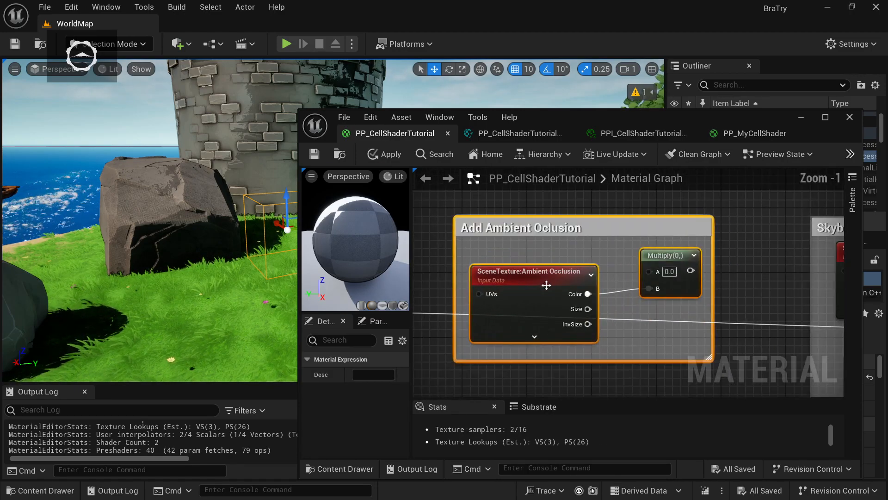
Check which scene texture the SceneTexture node in the Add Ambient Oclusion group uses
click(508, 273)
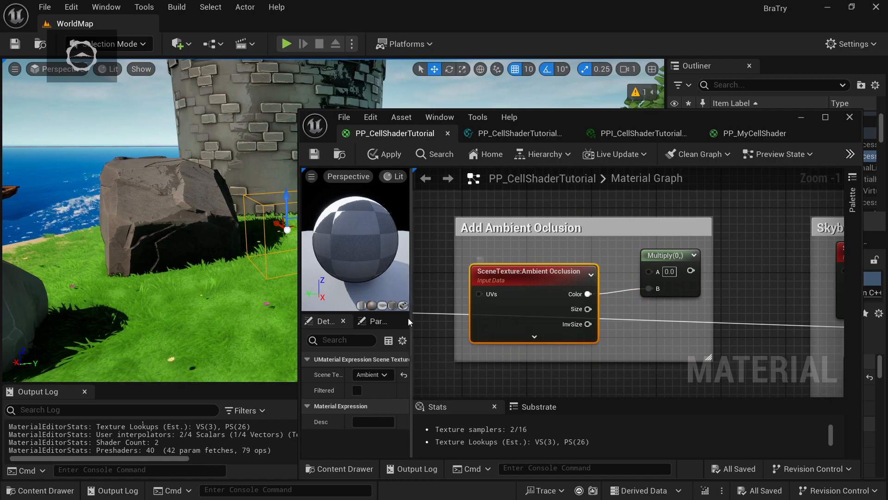
click(368, 374)
click(565, 270)
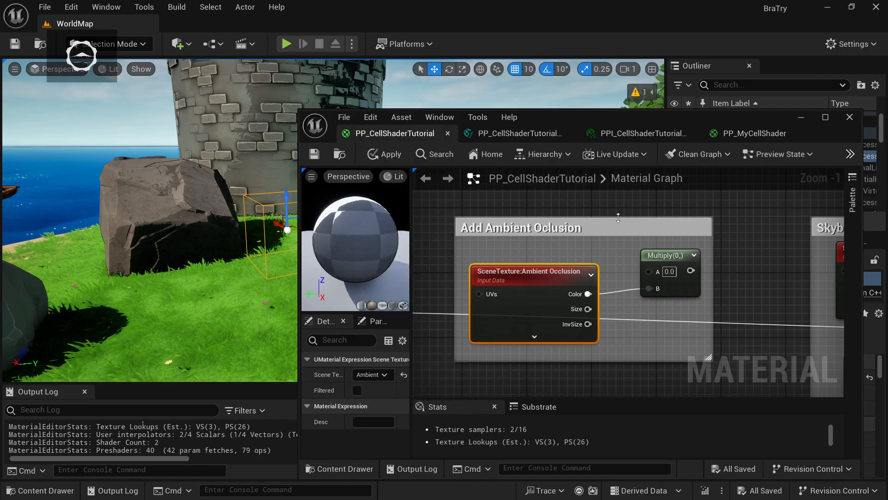
Connect the Adição de Cor output to the ambient occlusion Multiply's A input and the Multiply's output to the SkyboxFix If node's A<B input
right_drag(615, 232, 648, 237)
scroll(648, 237, down, 3)
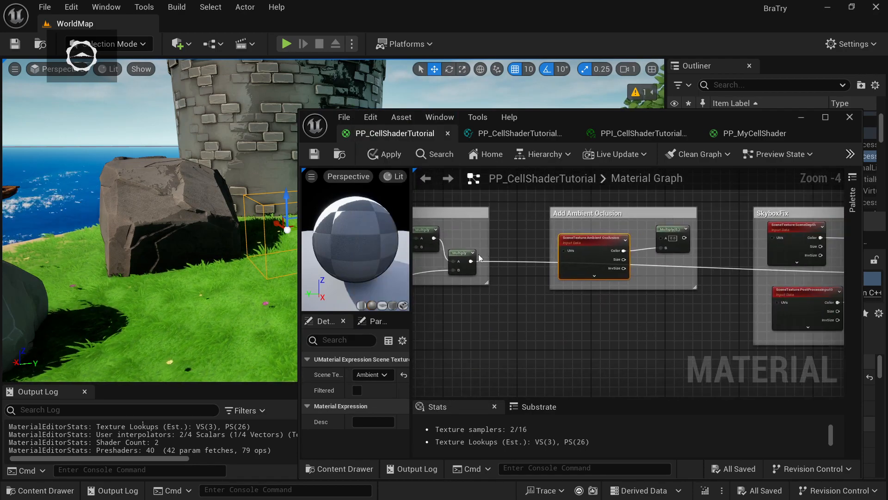
right_drag(565, 283, 470, 308)
drag(442, 331, 603, 232)
drag(515, 240, 505, 305)
right_drag(512, 247, 568, 204)
drag(429, 247, 620, 288)
right_drag(694, 316, 587, 287)
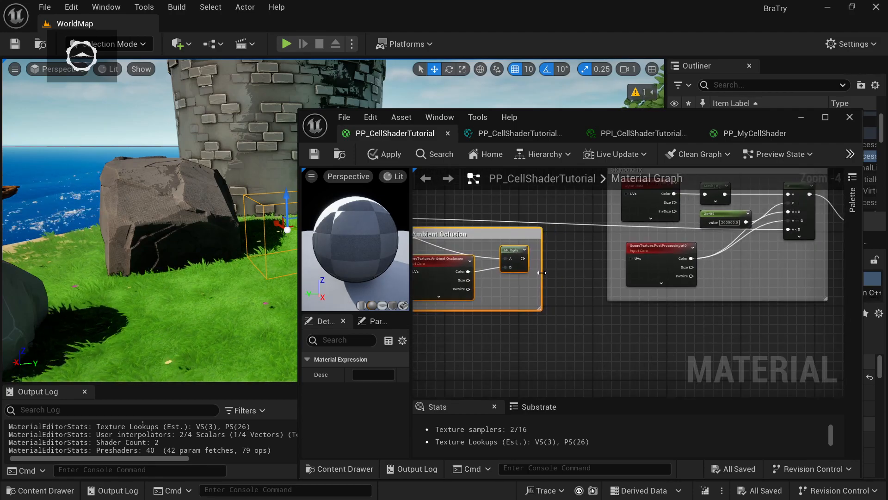
scroll(540, 268, up, 1)
drag(515, 254, 631, 333)
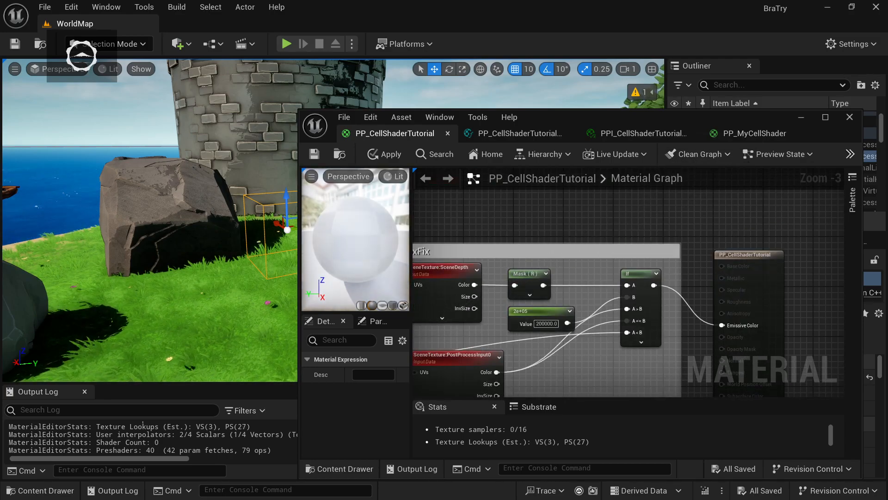
right_drag(474, 358, 686, 290)
right_drag(554, 300, 674, 295)
scroll(467, 340, down, 1)
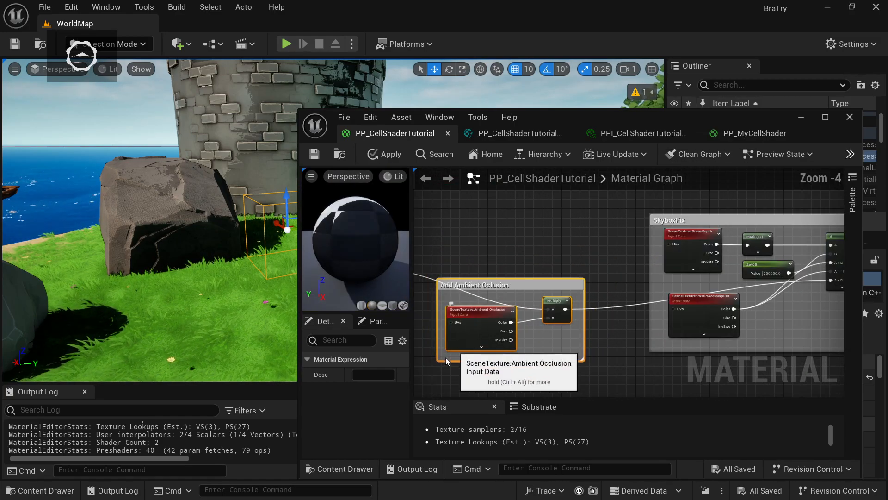
Align and enlarge the Add Ambient Oclusion group, reposition its SceneTexture node, save the material and view the stone tower in the level
drag(614, 252, 420, 370)
drag(534, 283, 534, 255)
right_drag(489, 327, 518, 294)
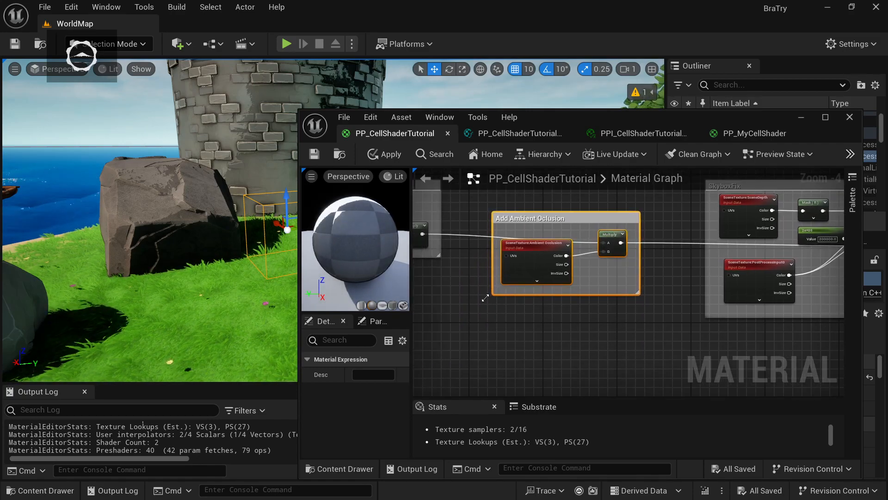
drag(487, 297, 469, 306)
mouse_move(536, 251)
mouse_down()
mouse_move(515, 251)
mouse_move(543, 249)
mouse_move(534, 235)
mouse_up()
click(535, 235)
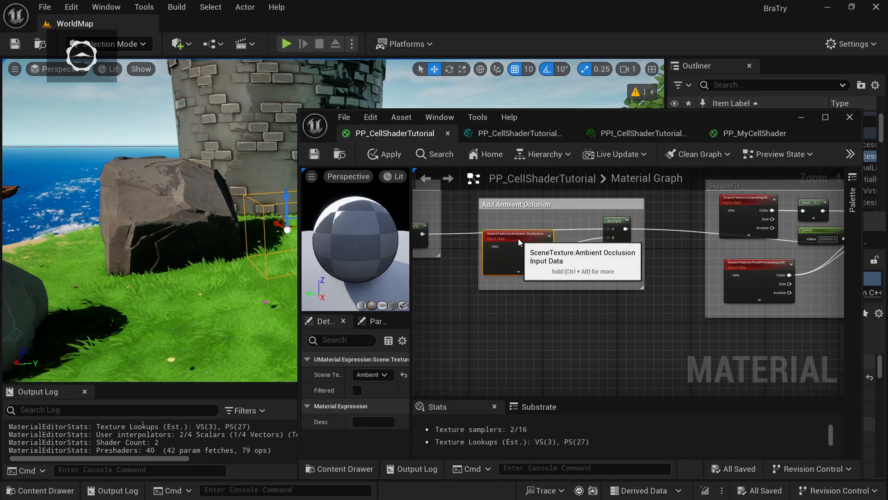
click(317, 154)
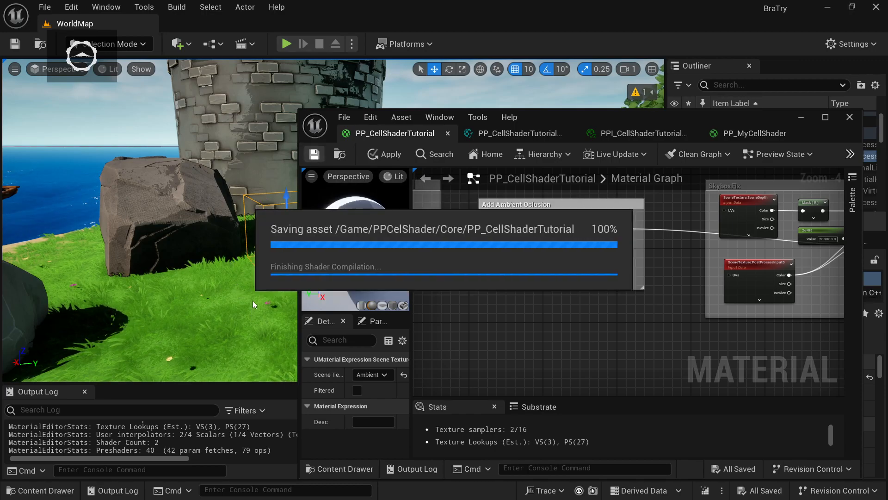
right_drag(252, 303, 268, 282)
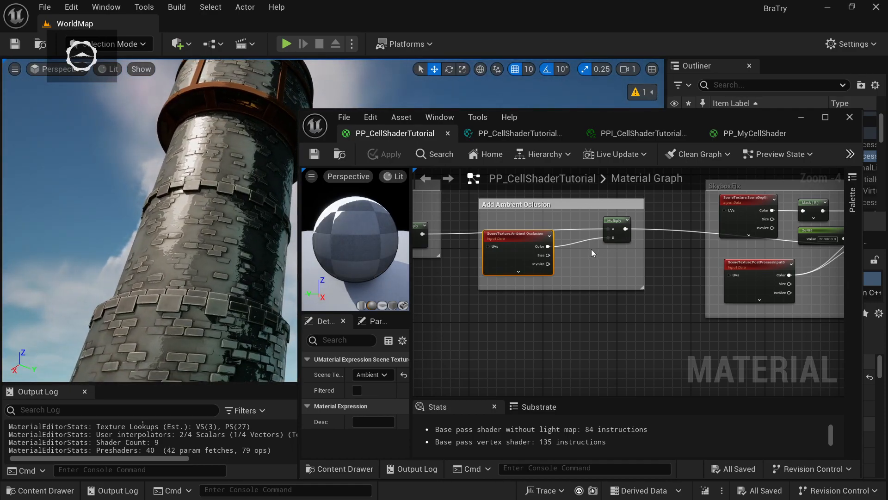
Add a second Multiply node in the Add Ambient Oclusion group, fed by the SceneTexture's Color output
right_drag(592, 258, 584, 260)
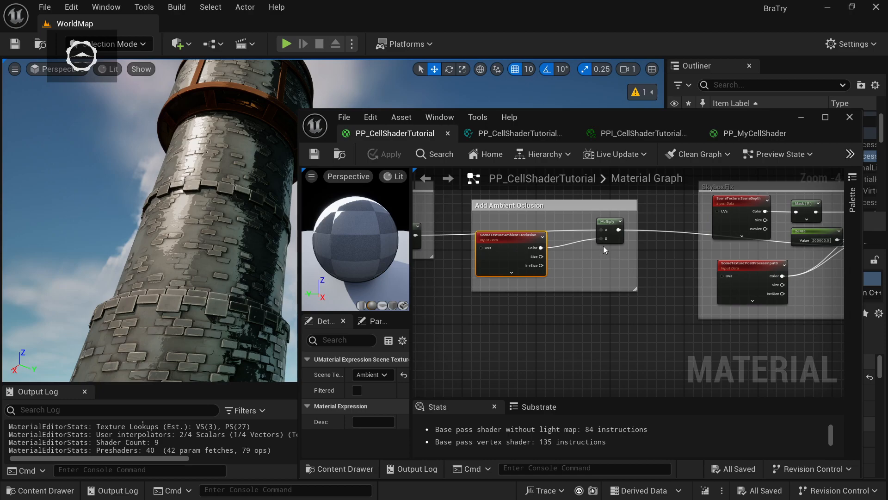
mouse_move(612, 223)
mouse_down()
mouse_move(623, 224)
mouse_move(587, 258)
mouse_move(595, 256)
mouse_move(567, 254)
mouse_move(586, 266)
mouse_move(559, 262)
mouse_move(578, 249)
mouse_move(604, 274)
mouse_move(615, 240)
mouse_up()
key(ctrl+d)
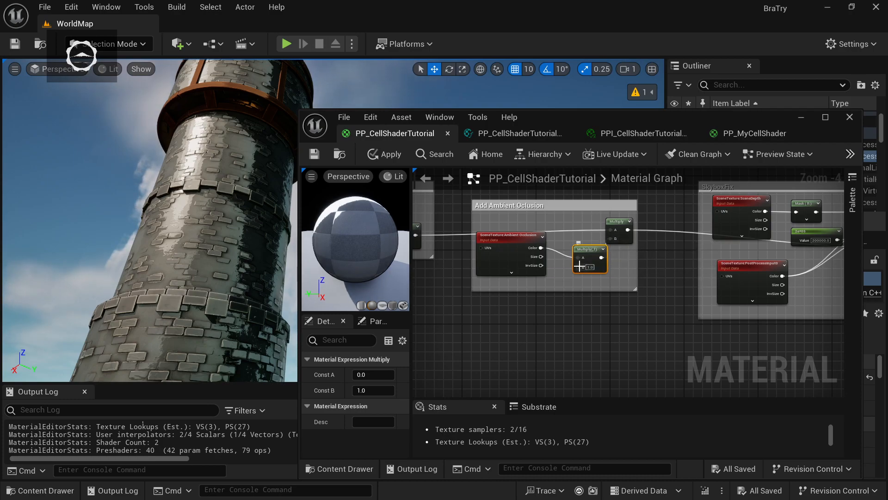
Add a Constant node on the new Multiply's B input and route that Multiply's output to the final Multiply's B input
right_click(568, 276)
text(const)
key(Return)
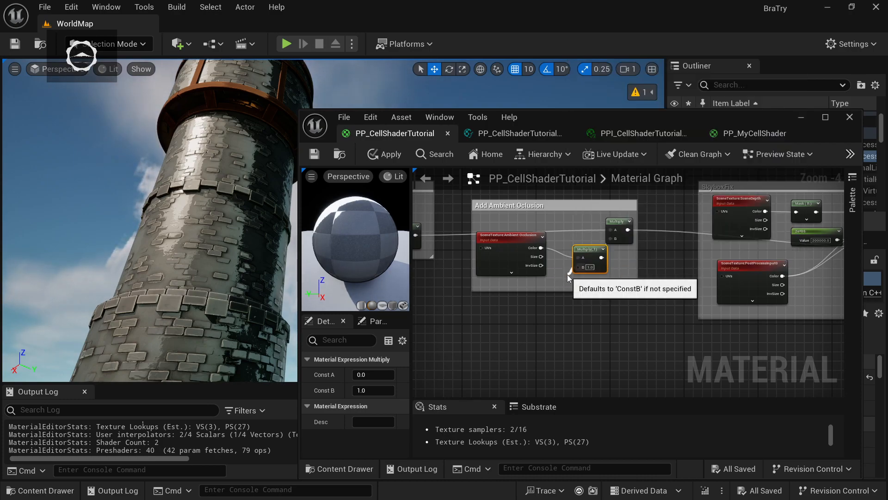
drag(571, 274, 557, 283)
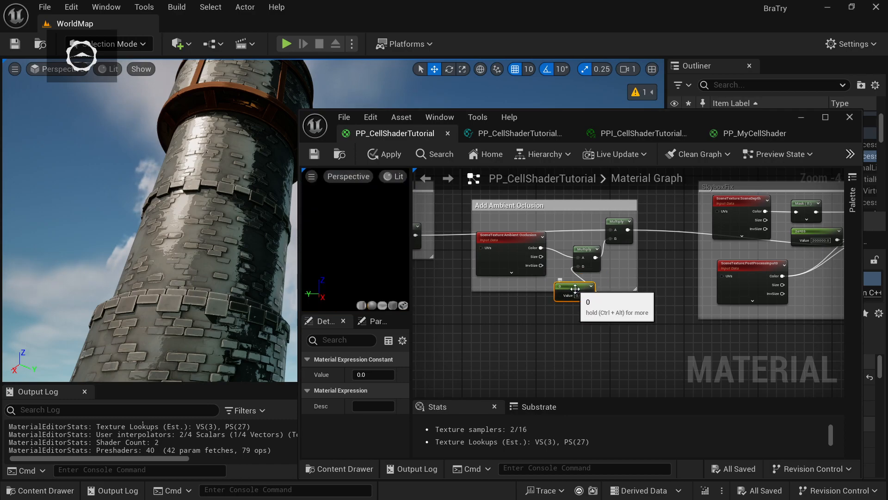
right_click(577, 292)
click(625, 44)
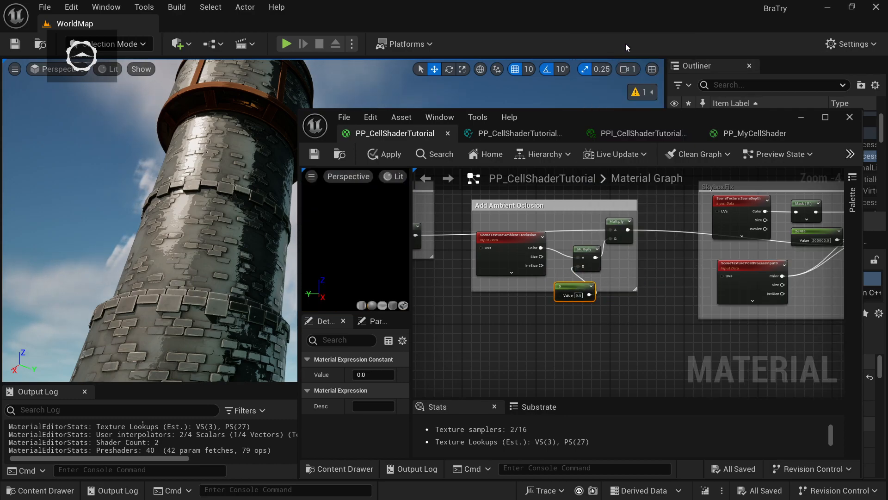
Convert the new Constant node into a scalar parameter named FatorDeAmbientOclusion with a default value of 1
text(FatorDeAmbientOclusion)
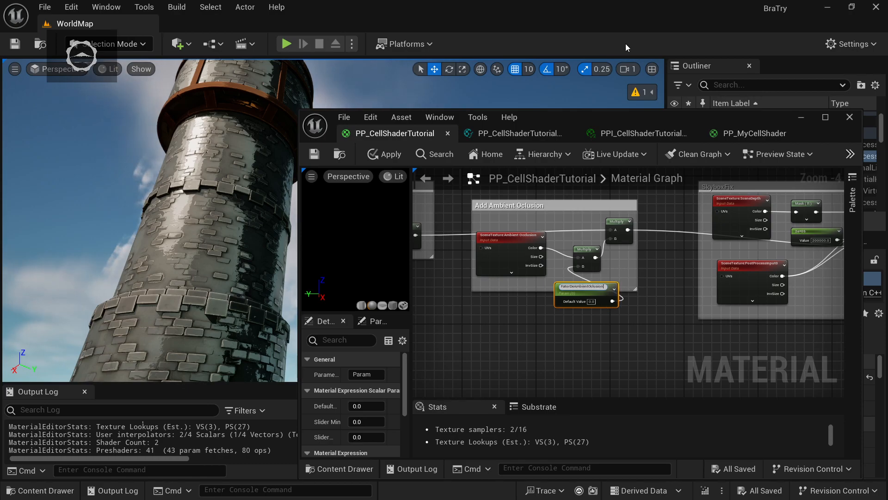
key(Return)
click(593, 299)
text(1)
Rearrange the parameter and its Multiply node in the Add Ambient Oclusion group, save the material and inspect the stone tower
click(599, 251)
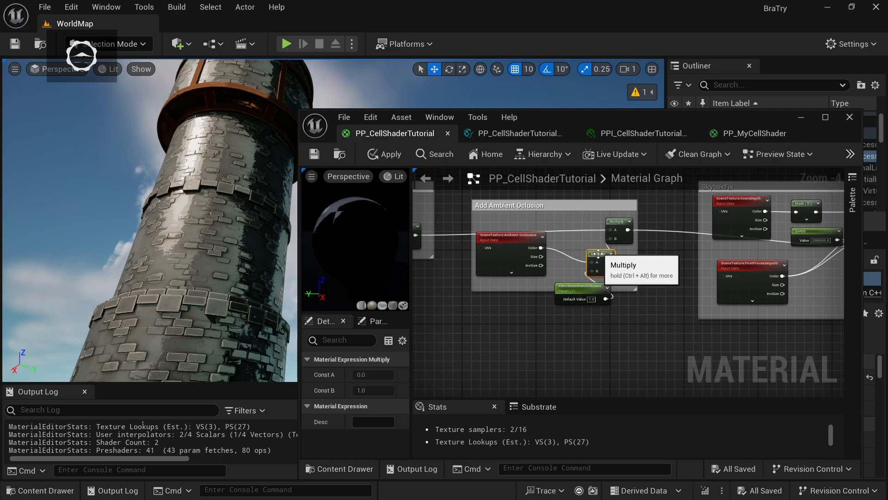
drag(580, 288, 548, 288)
drag(601, 266, 586, 271)
click(314, 158)
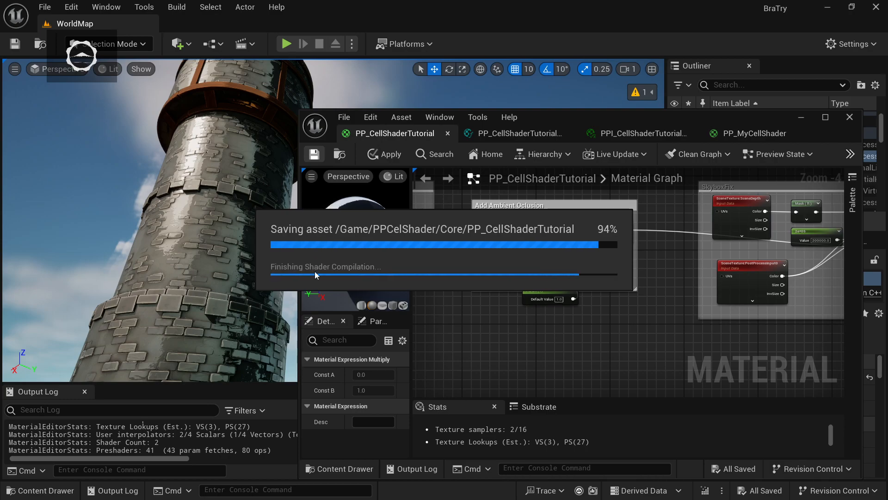
right_drag(259, 266, 241, 335)
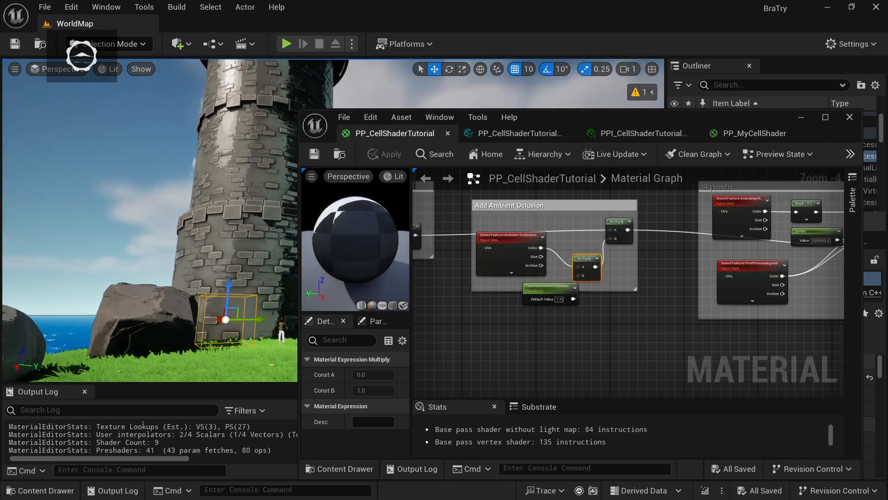
right_drag(143, 424, 237, 408)
Open the PPI_CellShaderTutorial_Inst material instance from the Core folder and enable its FatorDeAmbientOclusion override
click(40, 491)
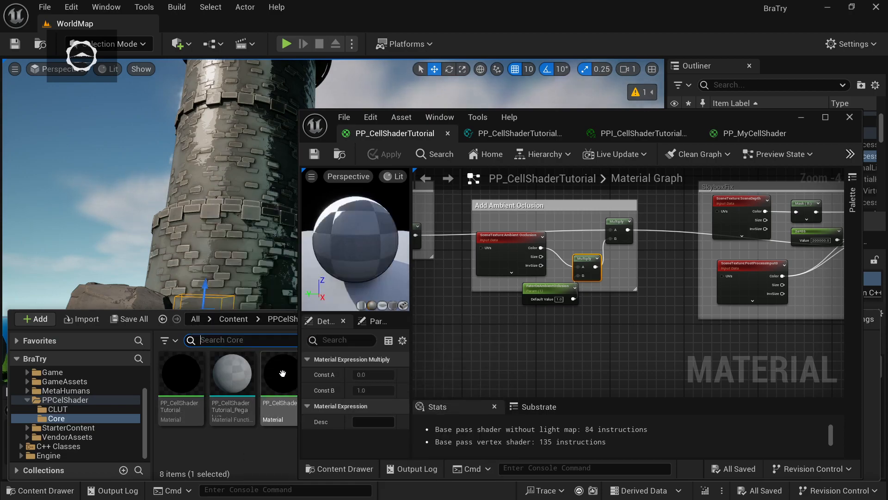
click(800, 117)
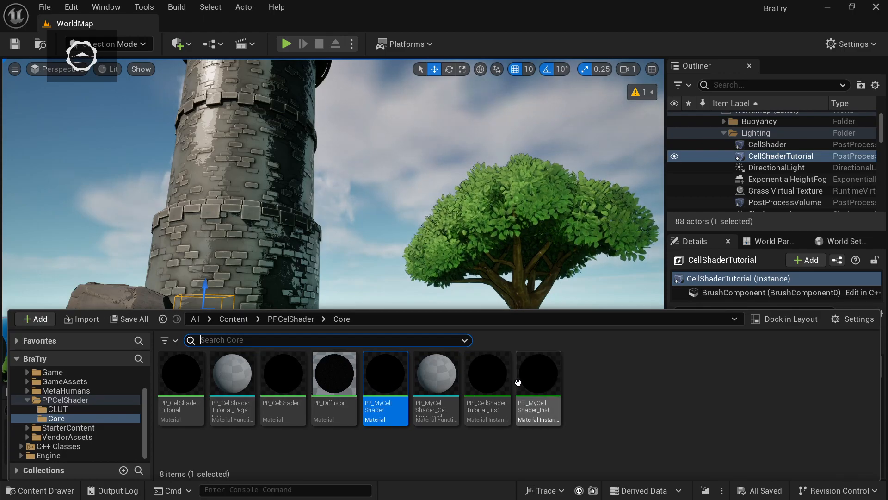
double_click(493, 380)
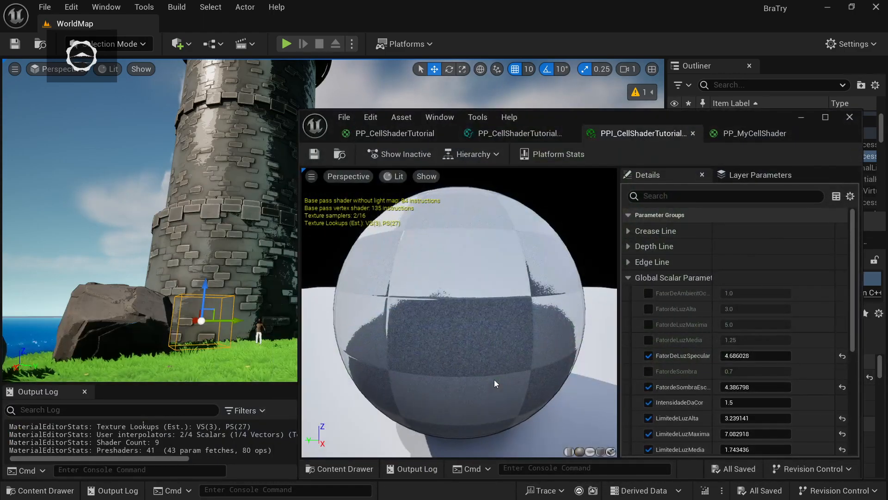
scroll(699, 349, down, 4)
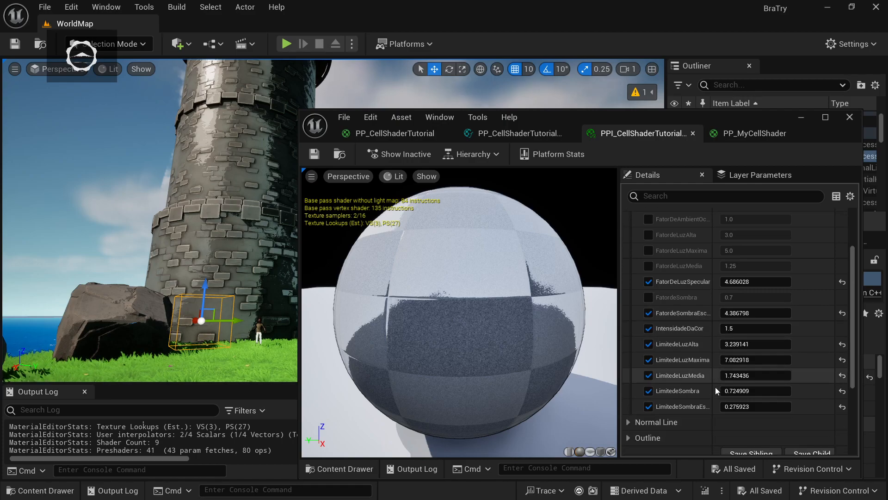
scroll(715, 387, up, 2)
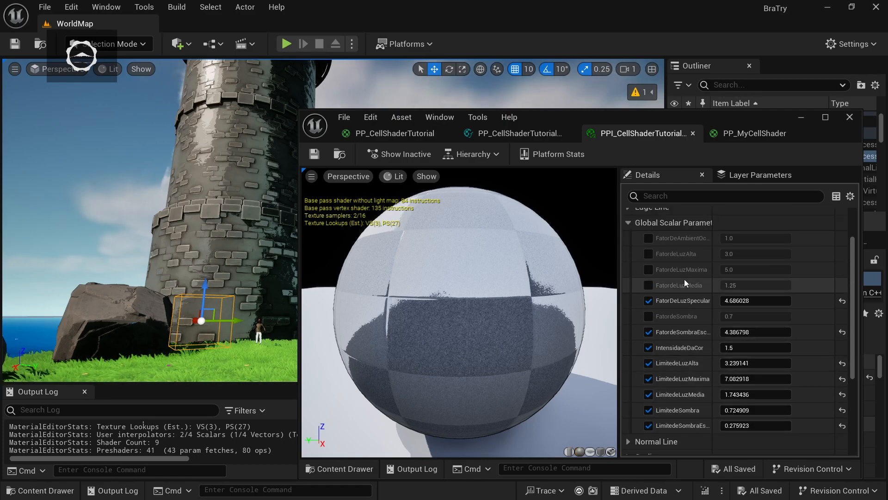
click(649, 238)
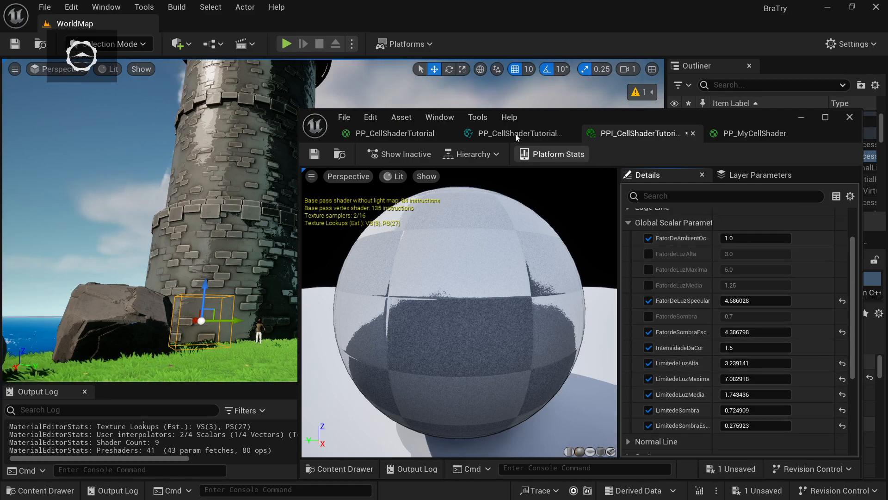
Try FatorDeAmbientOclusion at about 17.39 on the tower's upper part, reset it and lower it to about 0.85
drag(539, 117, 603, 237)
right_drag(518, 189, 503, 114)
drag(816, 360, 876, 360)
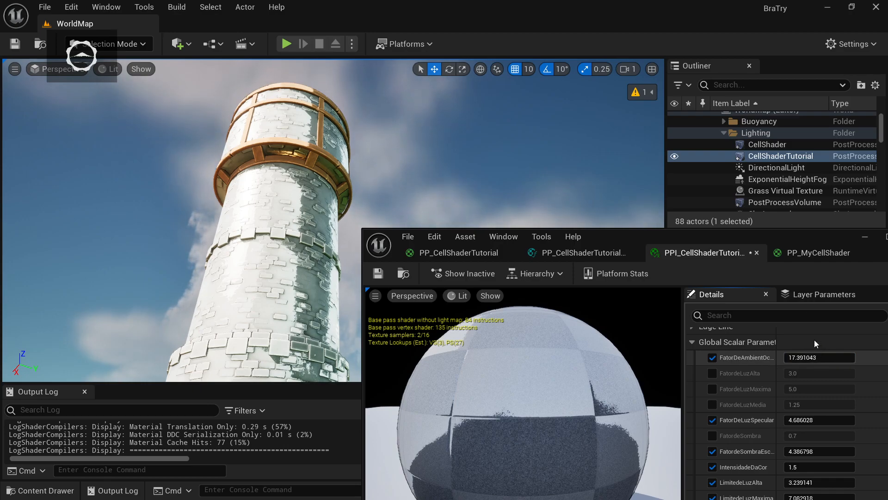
drag(772, 238, 729, 235)
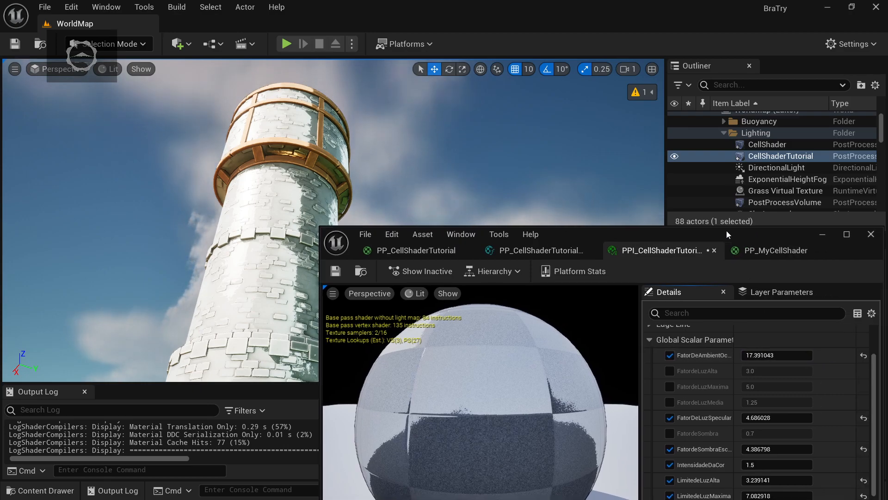
click(864, 356)
drag(763, 355, 747, 355)
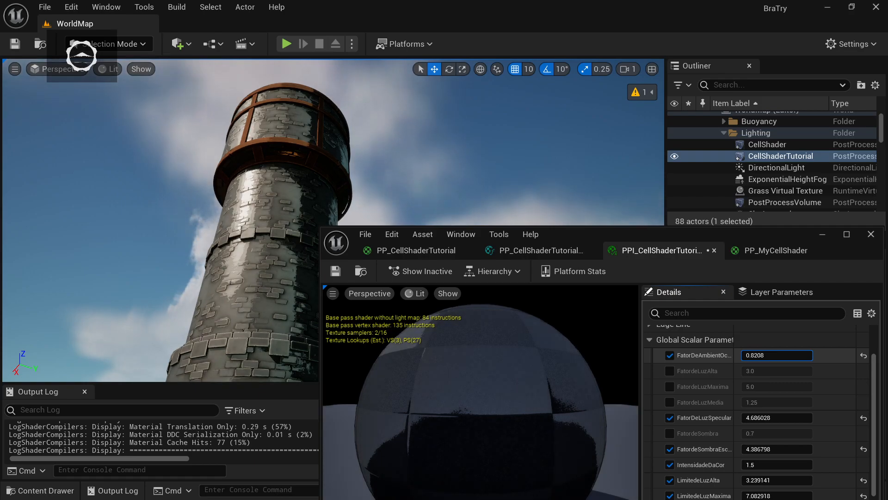
Return to the PP_CellShaderTutorial graph and move the FatorDeAmbientOclusion node beneath the SceneTexture node, away from the Multiply
drag(609, 226, 550, 84)
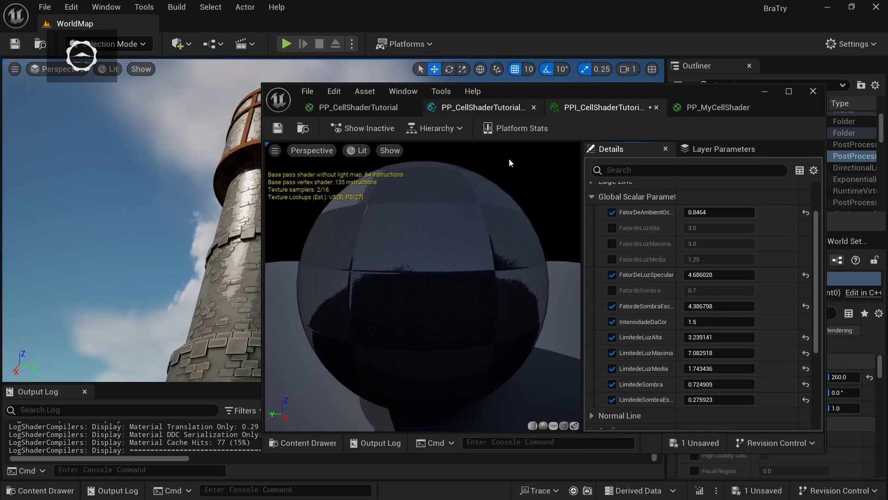
click(359, 107)
scroll(531, 264, up, 2)
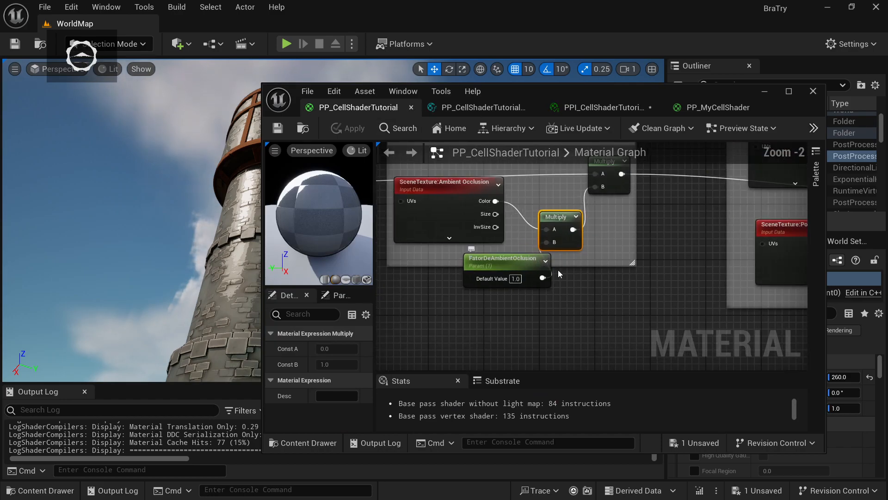
right_drag(534, 267, 551, 296)
drag(520, 289, 472, 290)
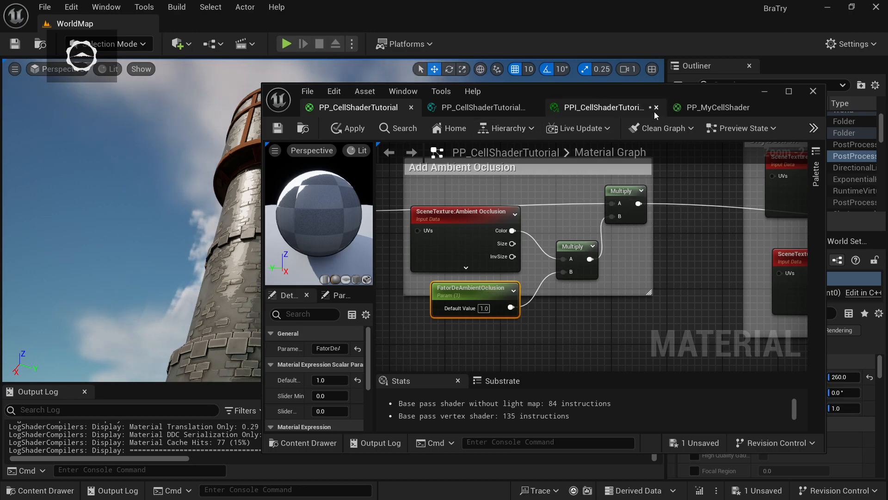
Try FatorDeAmbientOclusion at about 0.71 in the material instance while viewing the tower, and reset it to default
click(620, 109)
drag(627, 94, 640, 301)
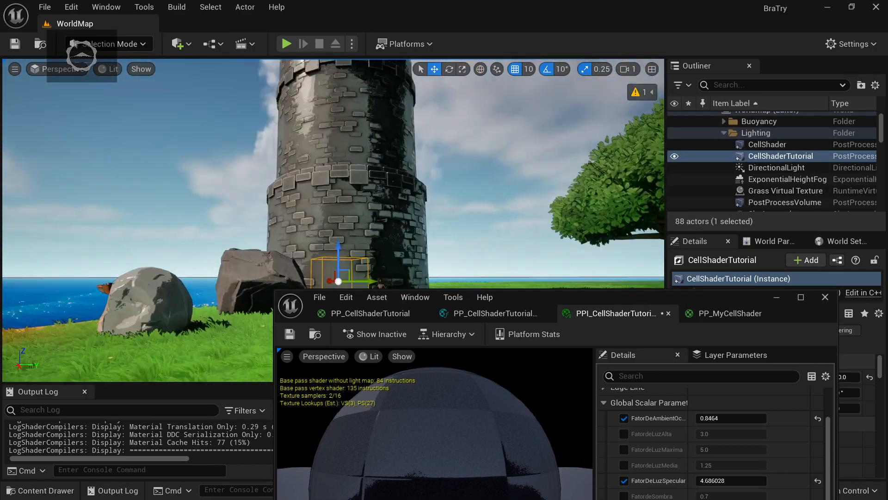
right_drag(333, 185, 331, 125)
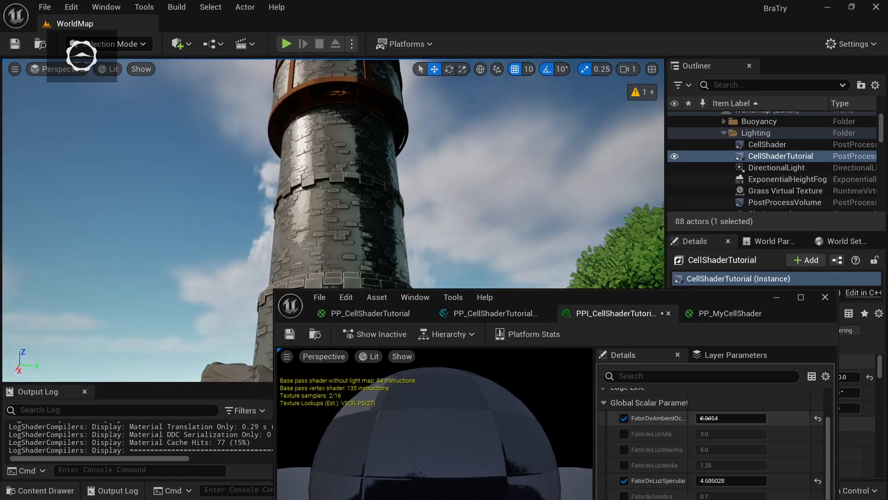
mouse_move(731, 419)
mouse_down()
mouse_move(768, 418)
mouse_move(726, 418)
mouse_up()
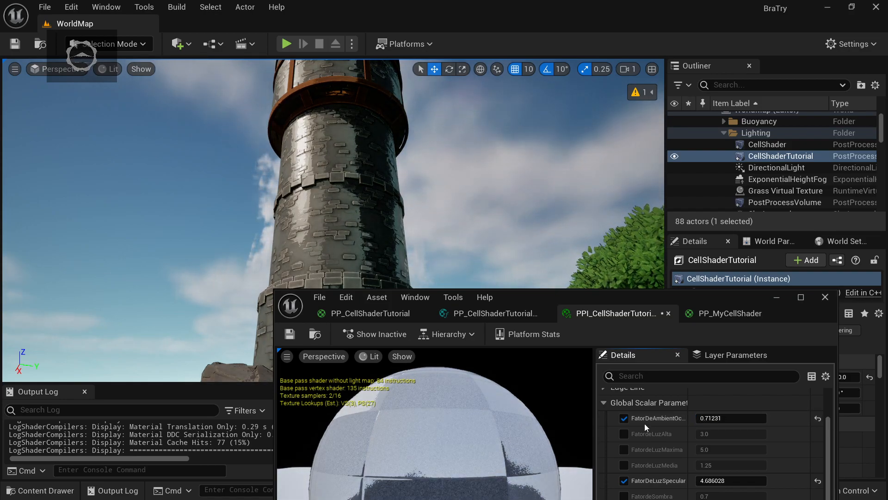
click(818, 418)
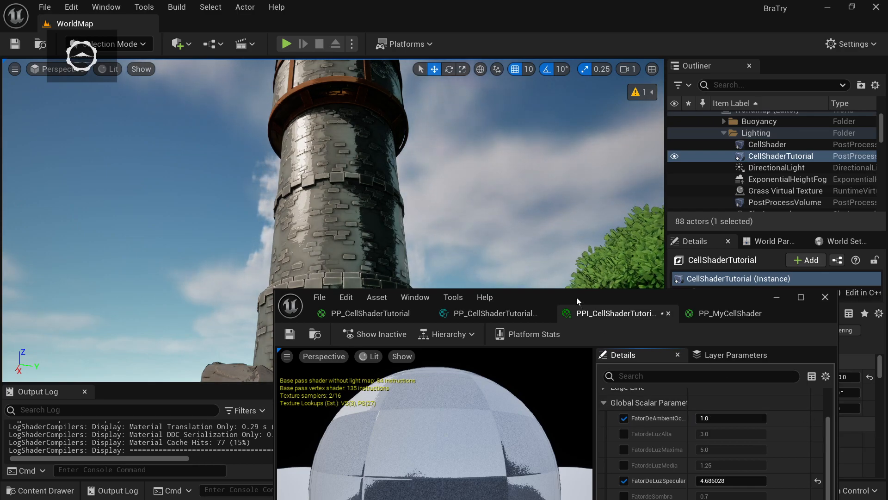
Disable the FatorDeAmbientOclusion override and save the material instance
drag(577, 297, 610, 146)
click(658, 268)
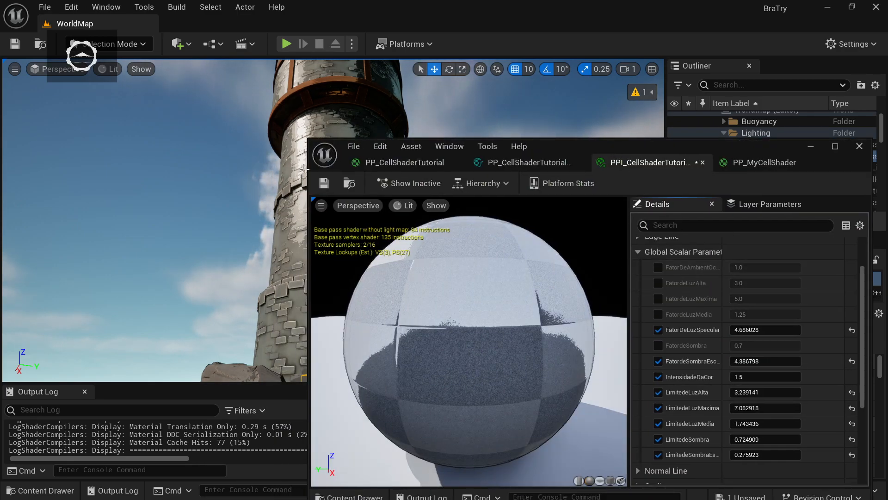
click(324, 183)
Bring the tree into view, re-enable the FatorDeAmbientOclusion override and set it to about 0.66
right_drag(220, 221, 384, 264)
click(659, 267)
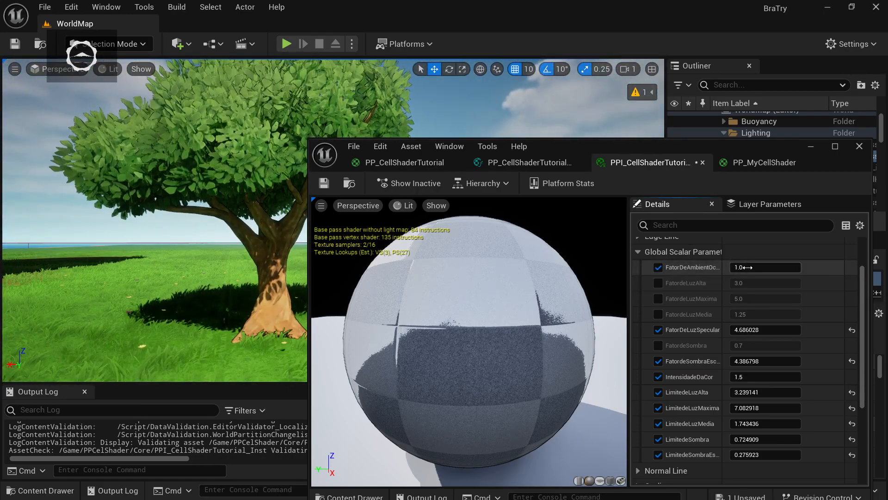
mouse_move(749, 268)
mouse_down()
mouse_move(758, 267)
mouse_move(700, 269)
mouse_up()
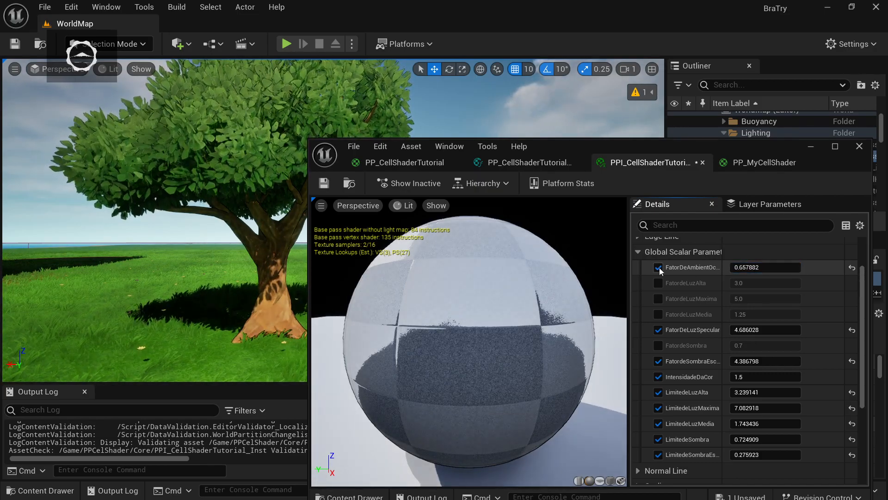
Turn the FatorDeAmbientOclusion override off again, save the instance and view the rock and tower base
click(658, 267)
key(ctrl+s)
right_drag(219, 267, 235, 283)
key(d)
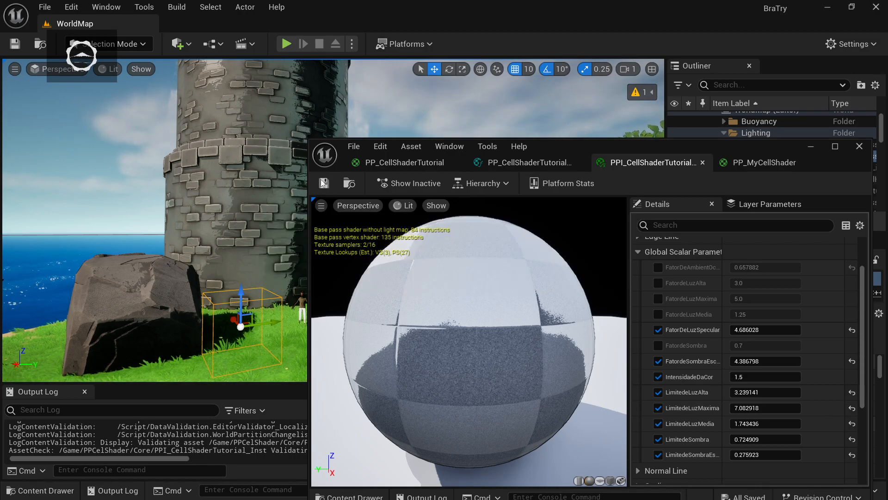
Return to the PP_CellShaderTutorial graph and move the factor's Multiply node closer to the ambient occlusion SceneTexture node
drag(578, 148, 581, 116)
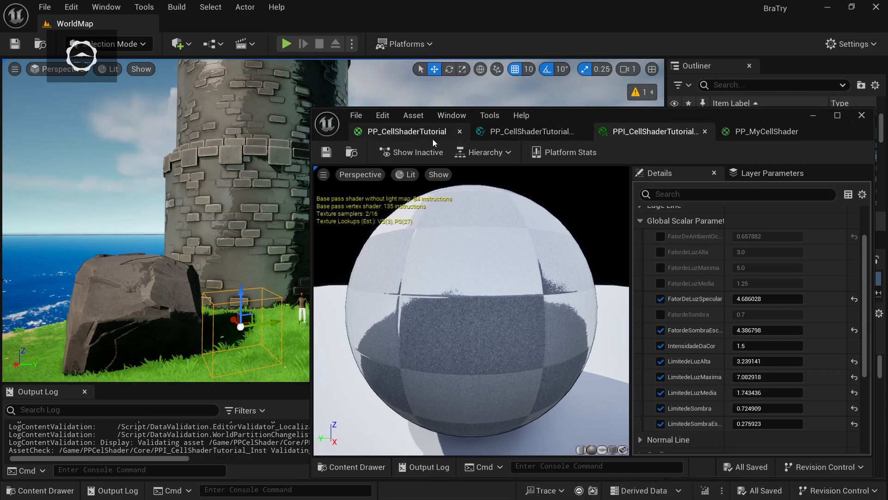
click(416, 137)
right_drag(614, 313, 594, 326)
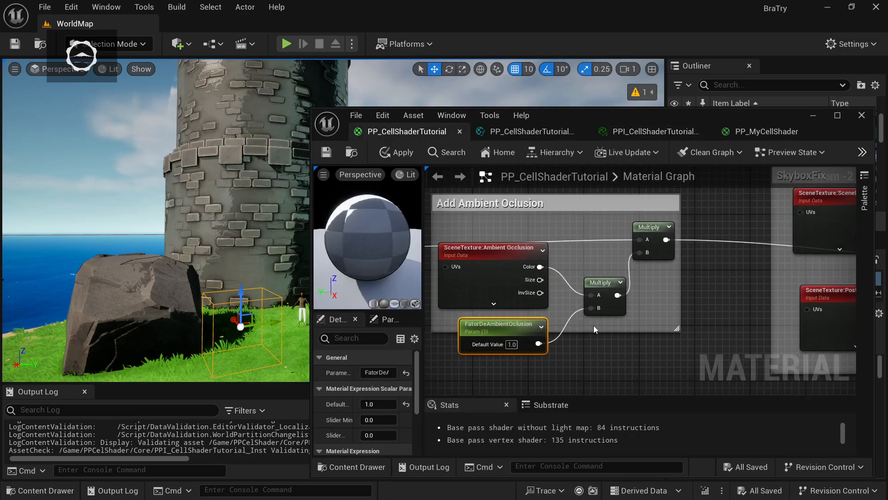
click(652, 230)
right_drag(639, 308, 727, 296)
scroll(757, 304, down, 1)
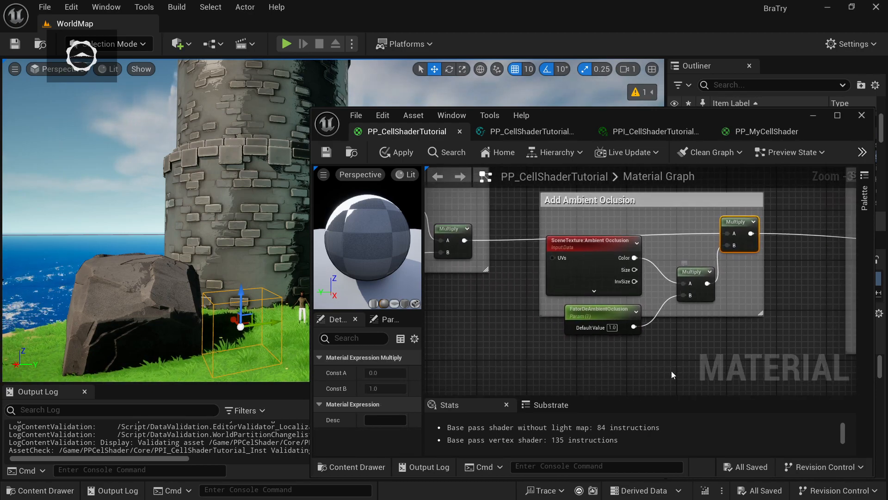
drag(696, 277, 676, 277)
mouse_move(676, 329)
right_down()
mouse_move(701, 335)
mouse_move(665, 332)
right_up()
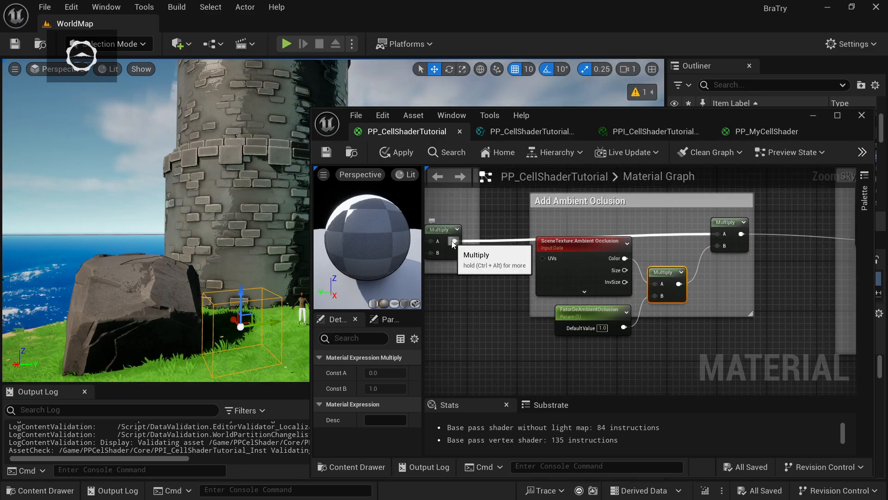
click(725, 224)
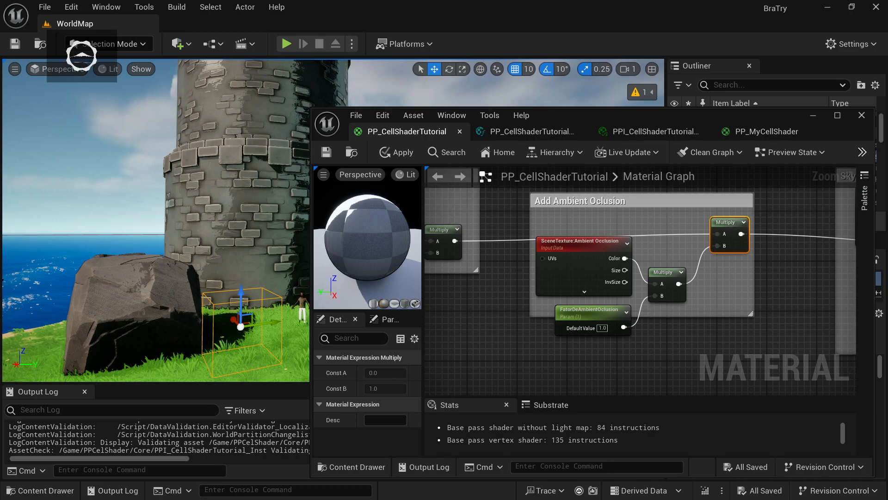
Switch to the browser and review the Material Ambient Occlusion article from its material example back to the What is Ambient Occlusion? section
key(alt+Tab)
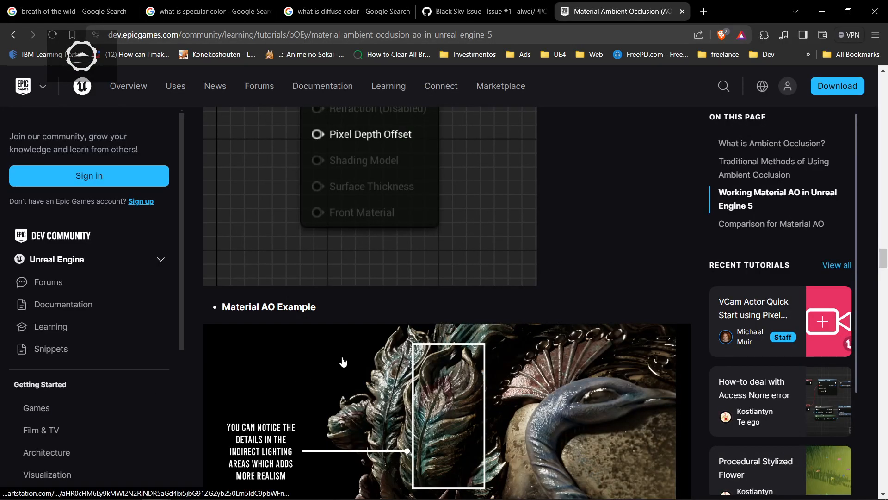
scroll(342, 361, up, 6)
scroll(526, 363, up, 10)
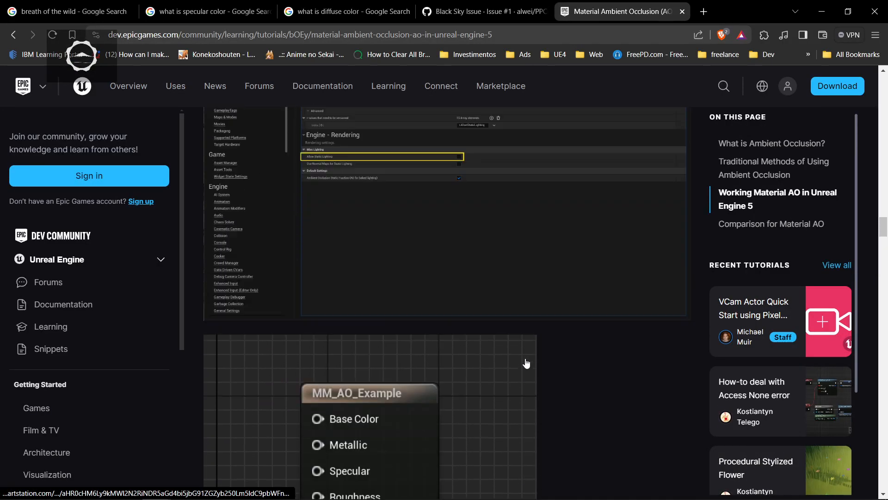
scroll(526, 363, up, 10)
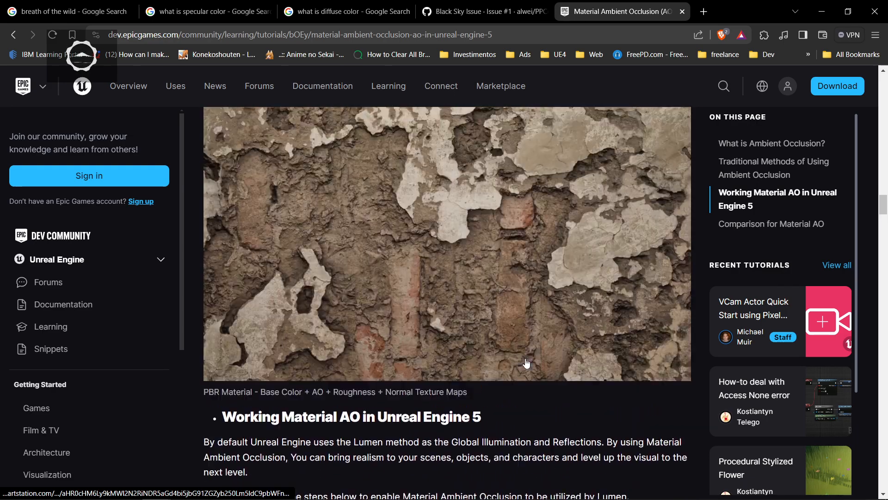
scroll(527, 363, up, 10)
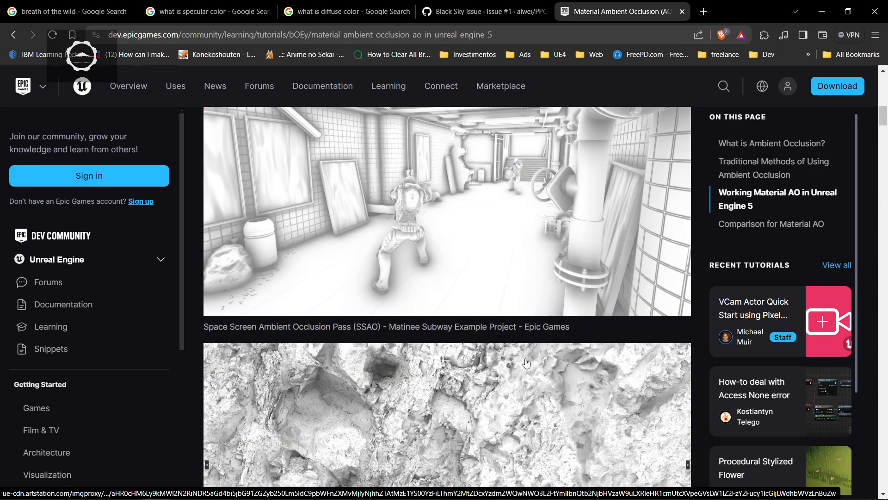
scroll(526, 363, up, 7)
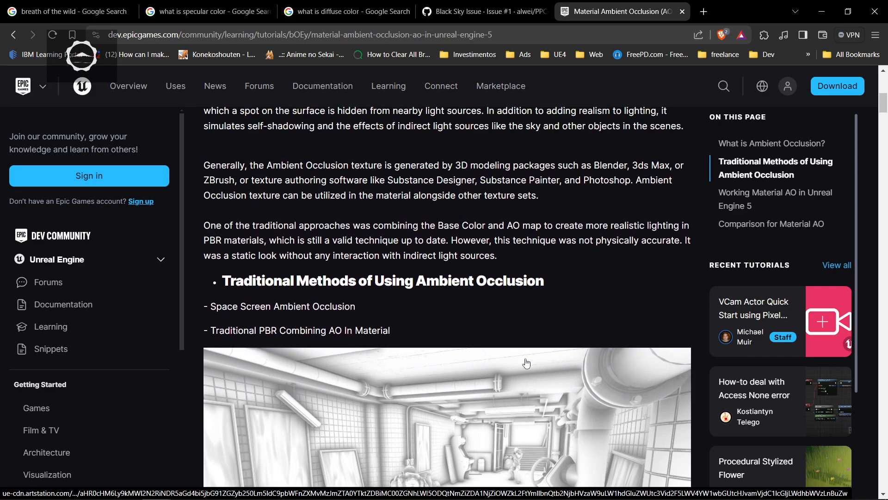
scroll(527, 363, up, 2)
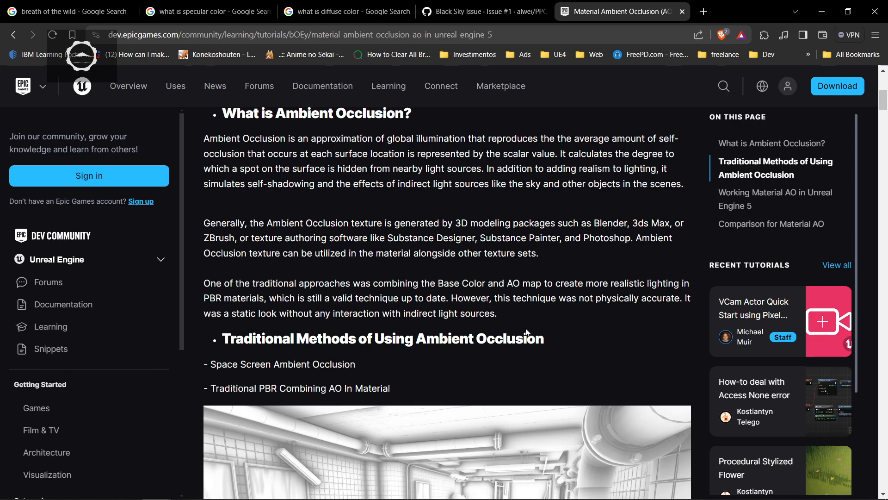
Review the What is Ambient Occlusion? section of the article and switch back to the PP_CellShaderTutorial graph in Unreal Editor
scroll(526, 332, up, 1)
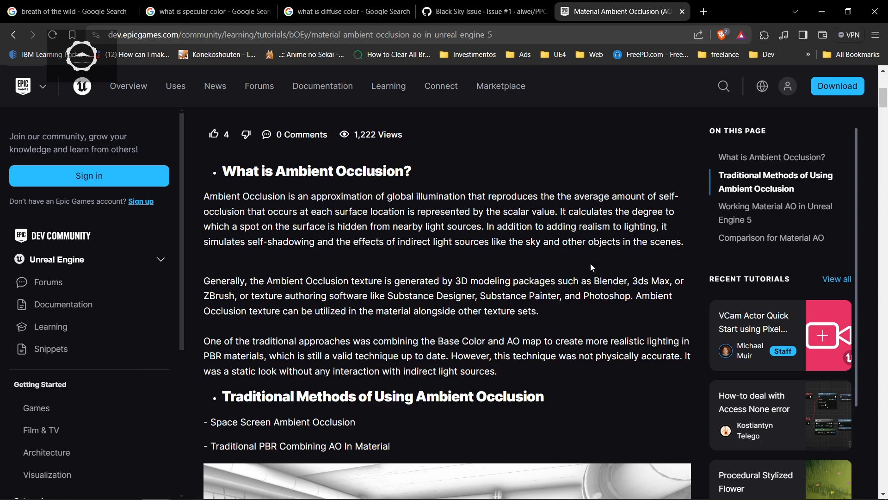
mouse_move(365, 498)
mouse_move(271, 488)
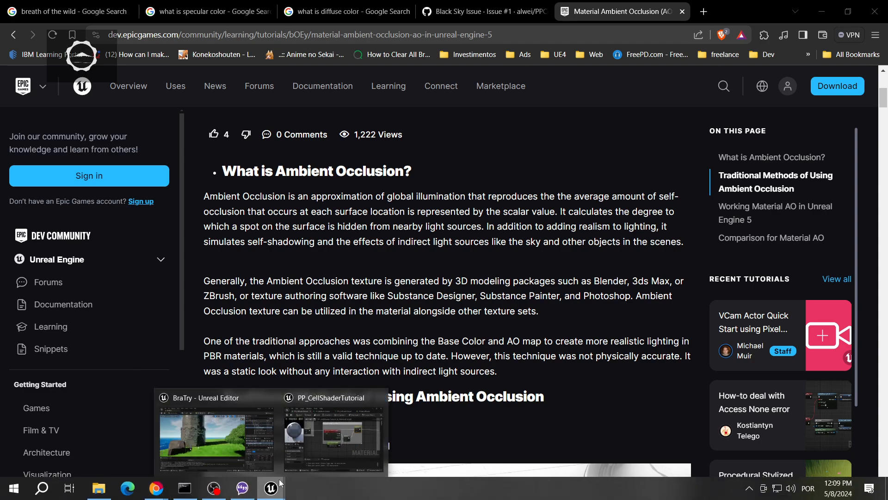
click(334, 437)
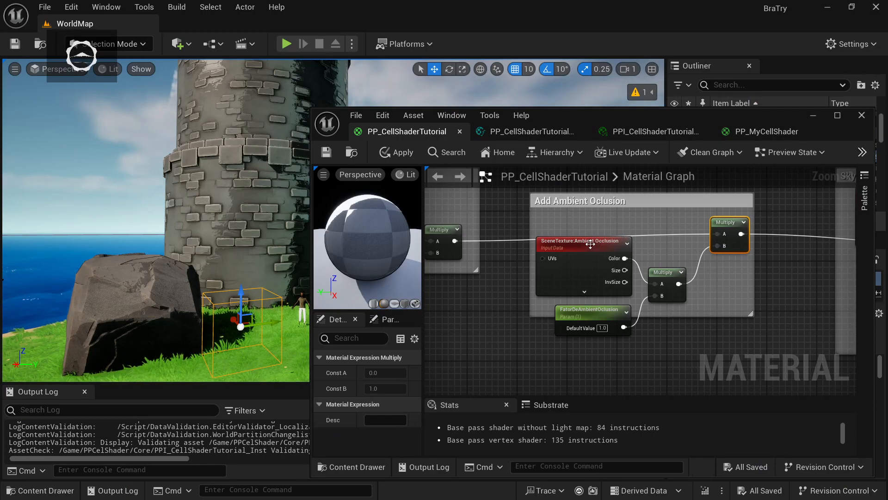
Try a Subtract node with the Adição de Cor result as A and the factored ambient occlusion Multiply as B
drag(509, 230, 675, 224)
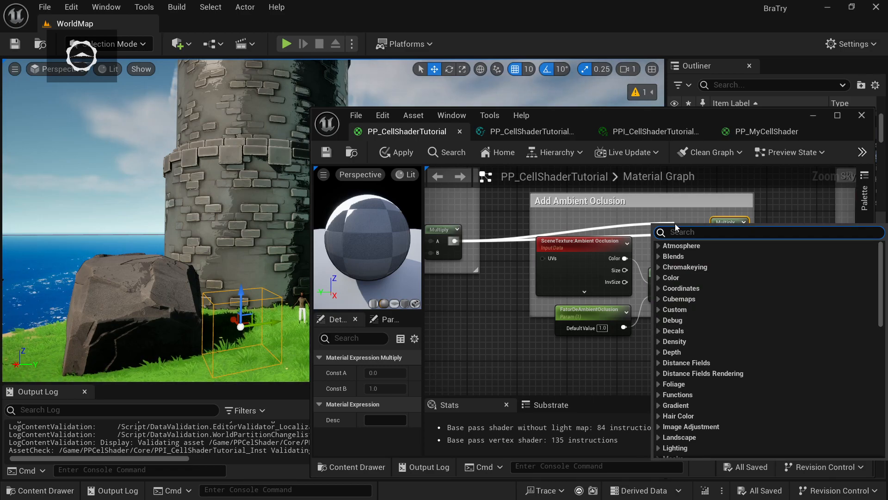
text(sub)
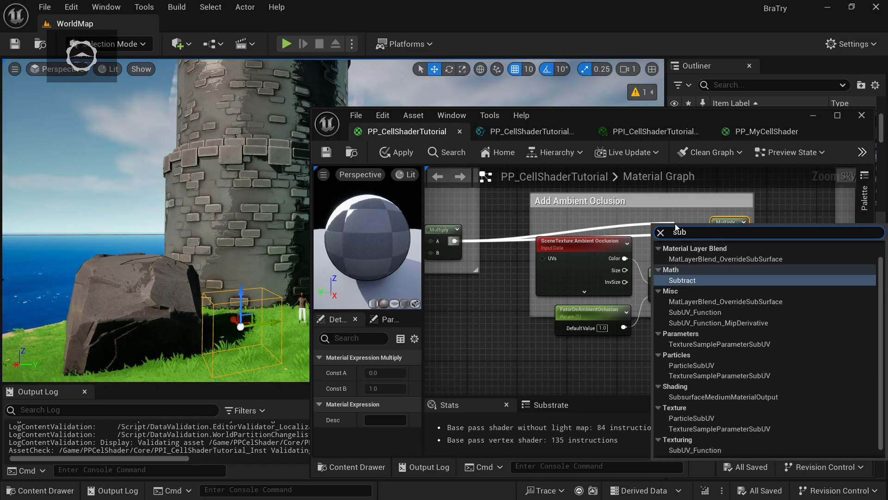
key(Return)
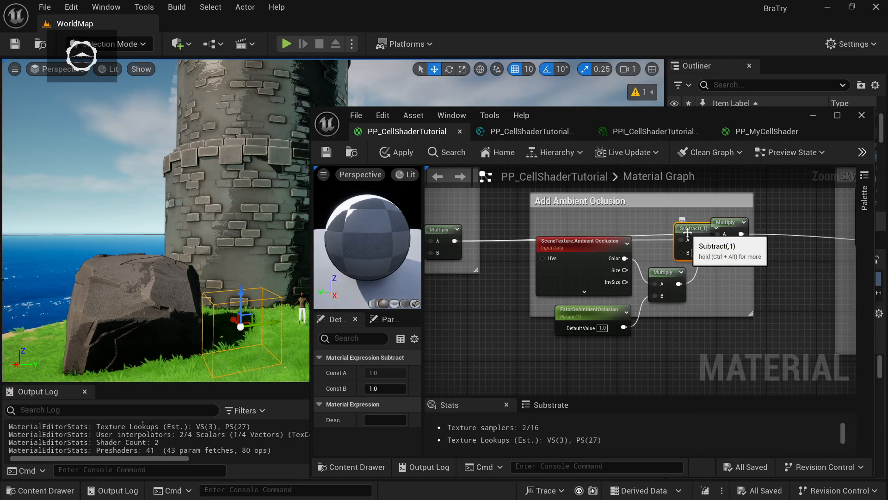
drag(693, 205, 687, 198)
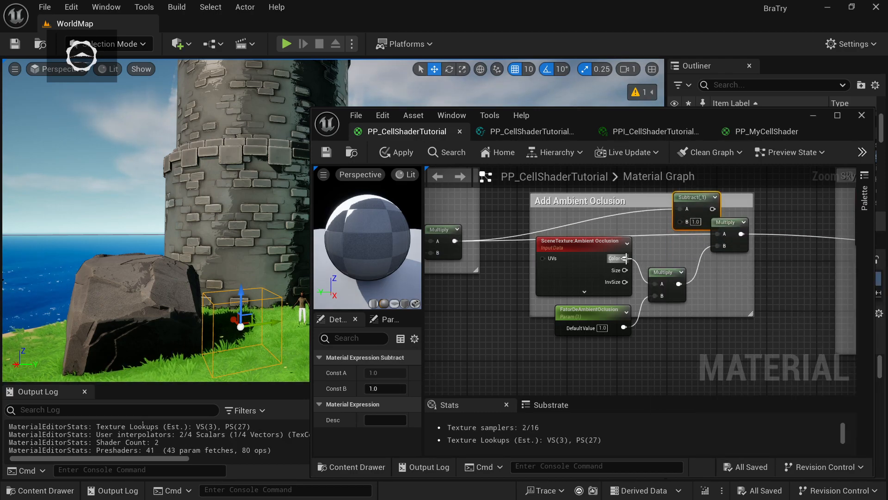
drag(679, 283, 679, 221)
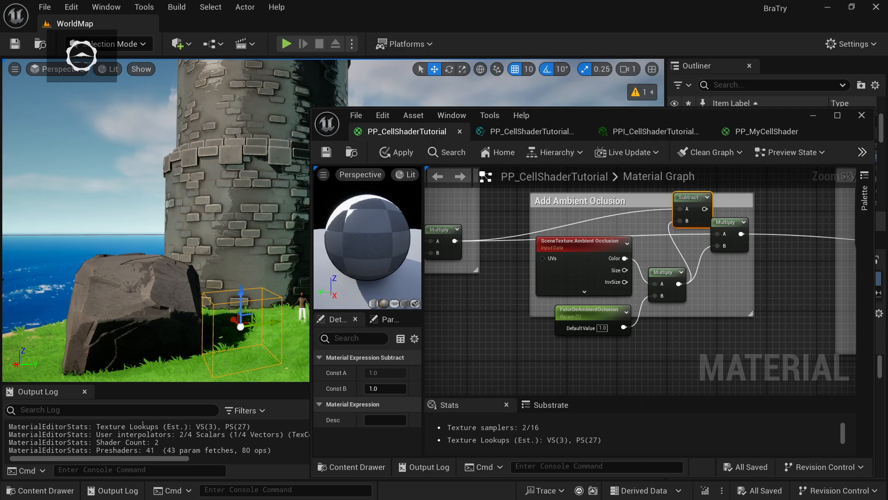
Feed the Subtract result into the SkyboxFix If node's A < B input, space out the nodes and save the material
right_drag(733, 267, 517, 276)
drag(488, 216, 701, 269)
right_drag(461, 310, 784, 327)
drag(666, 250, 671, 281)
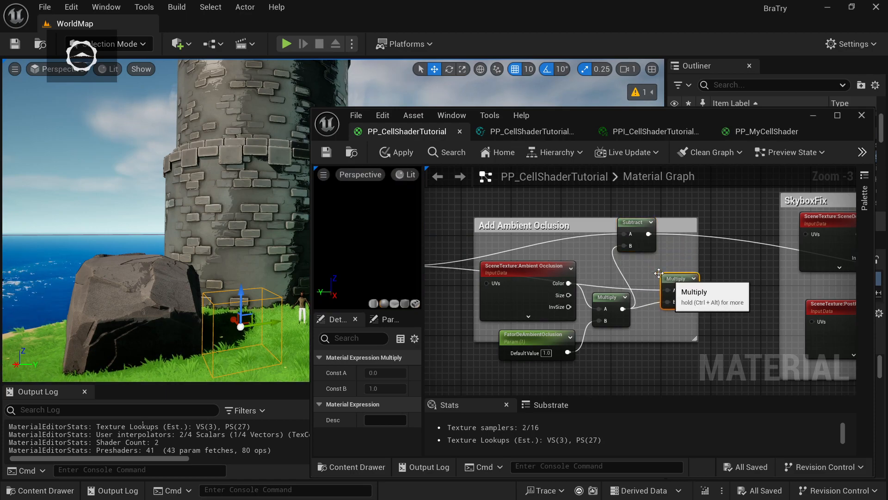
drag(634, 223, 653, 242)
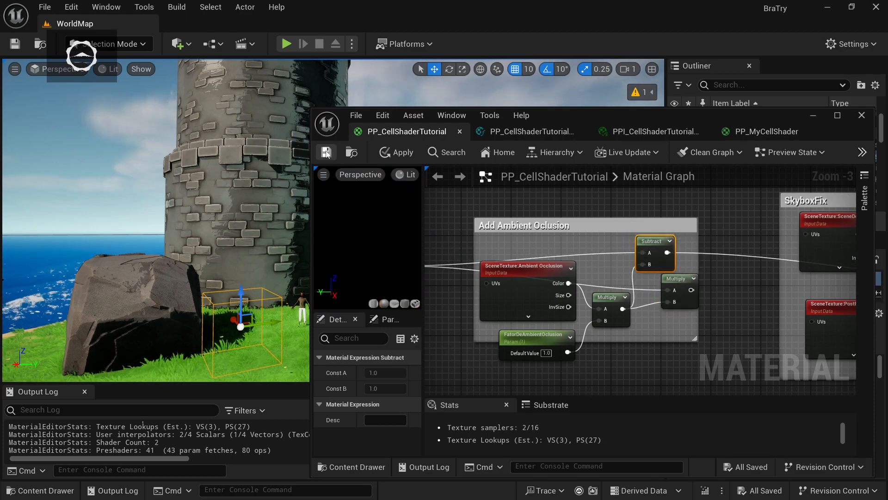
key(ctrl+s)
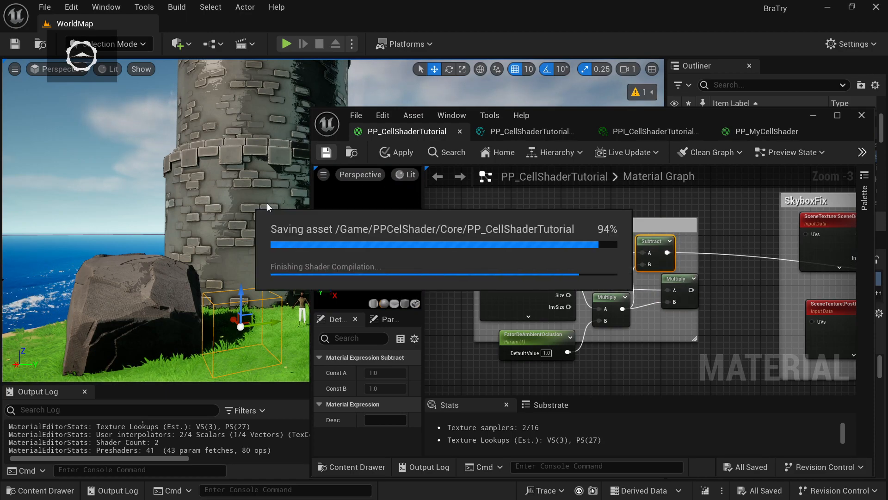
mouse_move(267, 204)
right_down()
mouse_move(272, 143)
mouse_move(274, 210)
right_up()
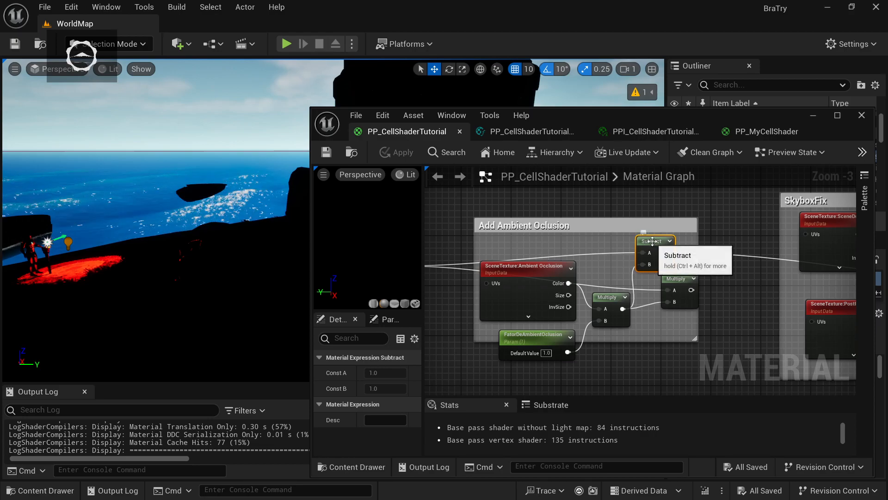
Replace the Subtract node with an Add node that takes the factored ambient occlusion as A and the Adição de Cor result as B
key(Delete)
right_drag(567, 287, 671, 280)
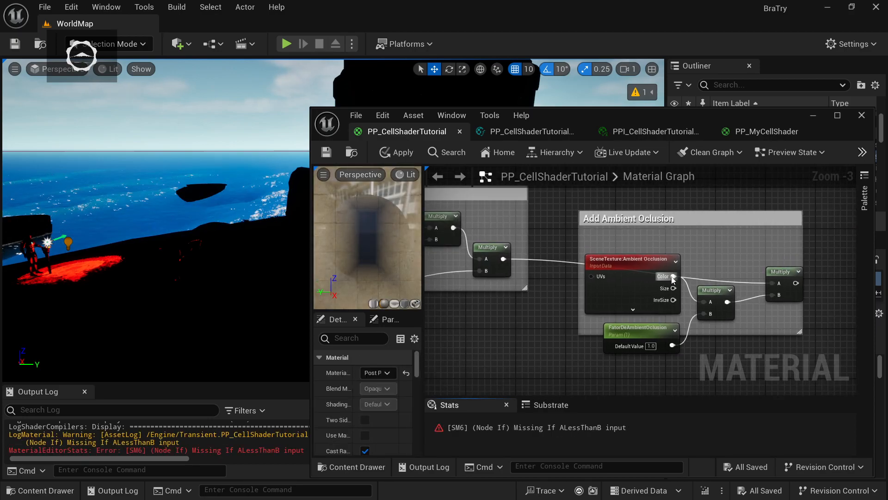
right_click(720, 265)
click(772, 333)
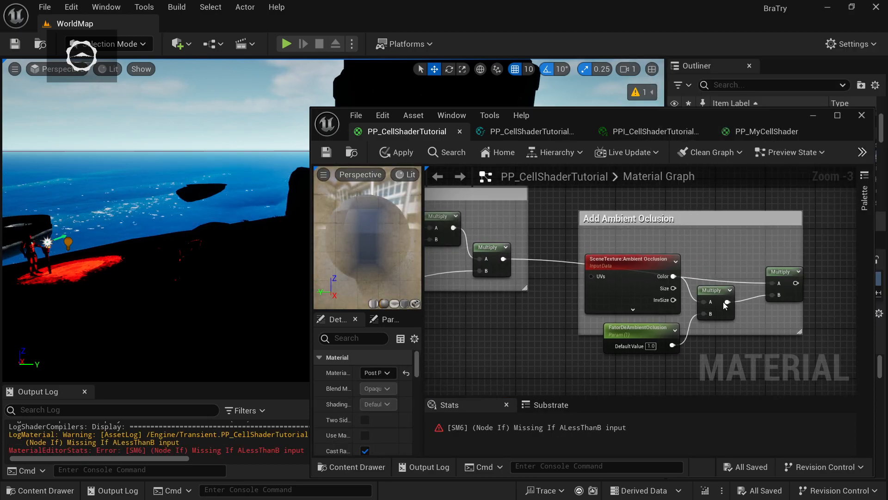
right_click(744, 237)
text(add)
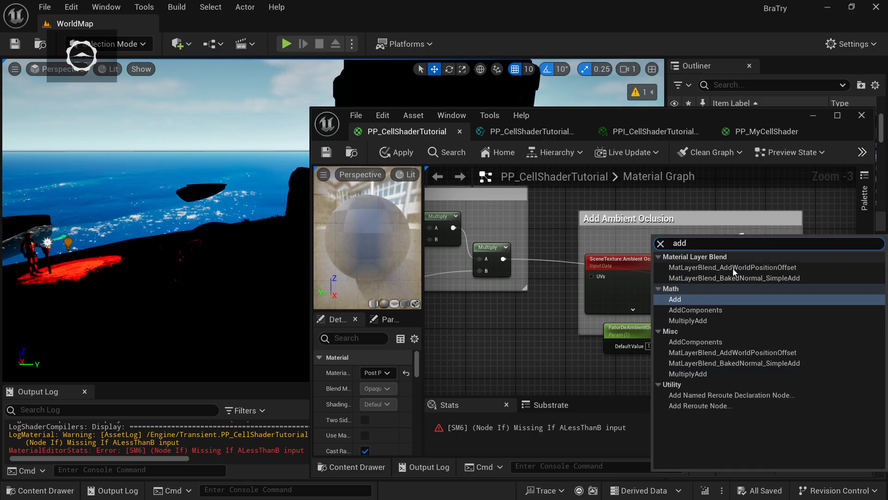
key(Return)
drag(750, 242, 754, 224)
right_drag(538, 257, 493, 242)
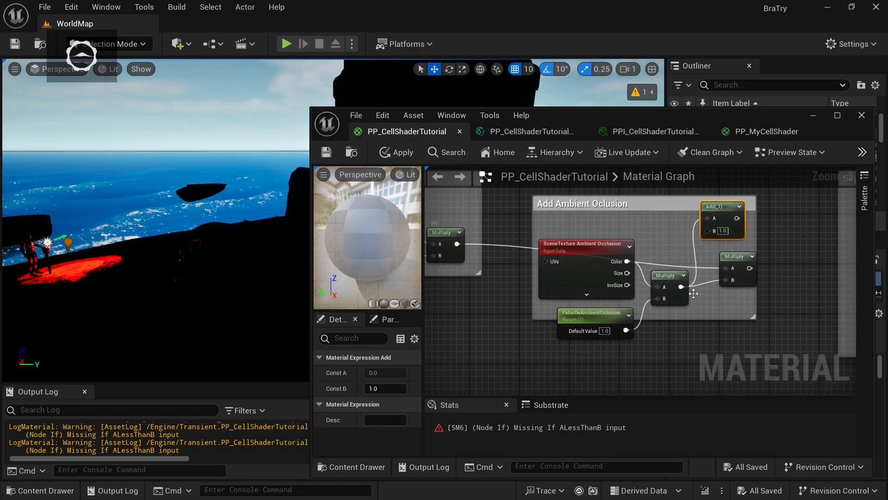
mouse_move(711, 324)
right_down()
mouse_move(660, 327)
mouse_move(706, 334)
right_up()
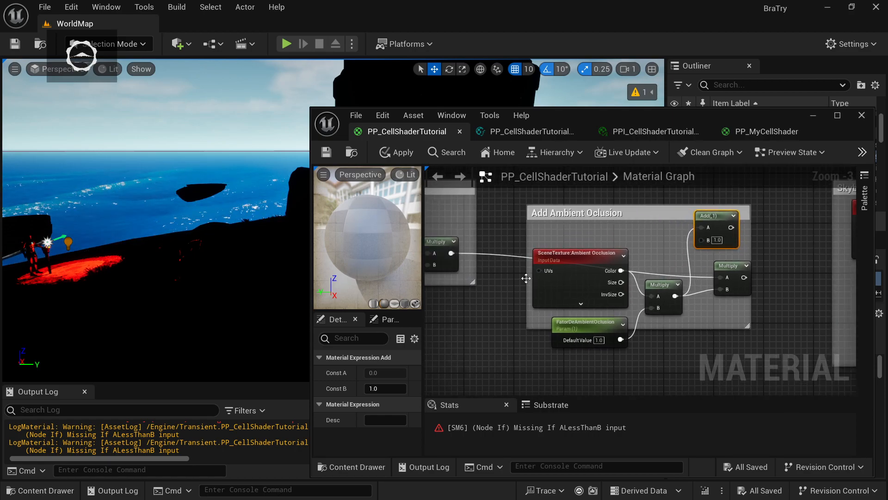
drag(455, 258, 702, 240)
Connect the Add output to the SkyboxFix If node's A < B input, save the material and check the scene
right_drag(775, 362, 518, 345)
drag(464, 210, 647, 267)
click(326, 153)
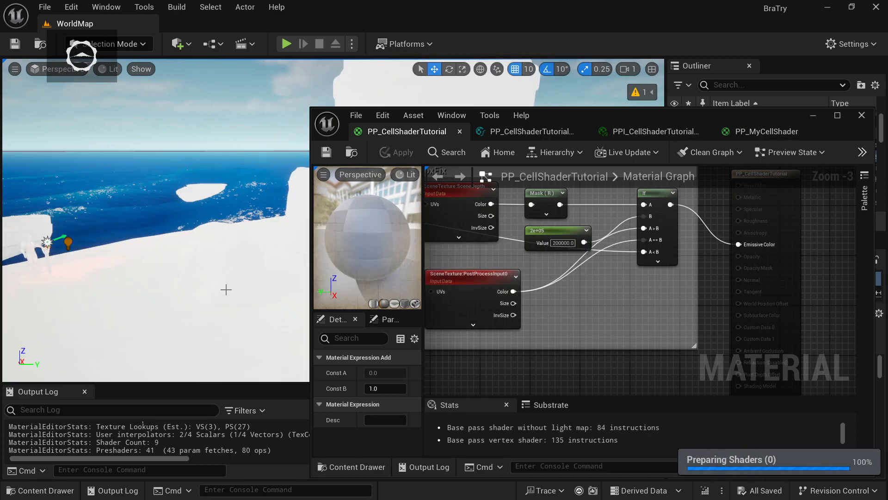
right_drag(157, 222, 115, 296)
right_drag(548, 271, 734, 301)
right_drag(548, 290, 701, 305)
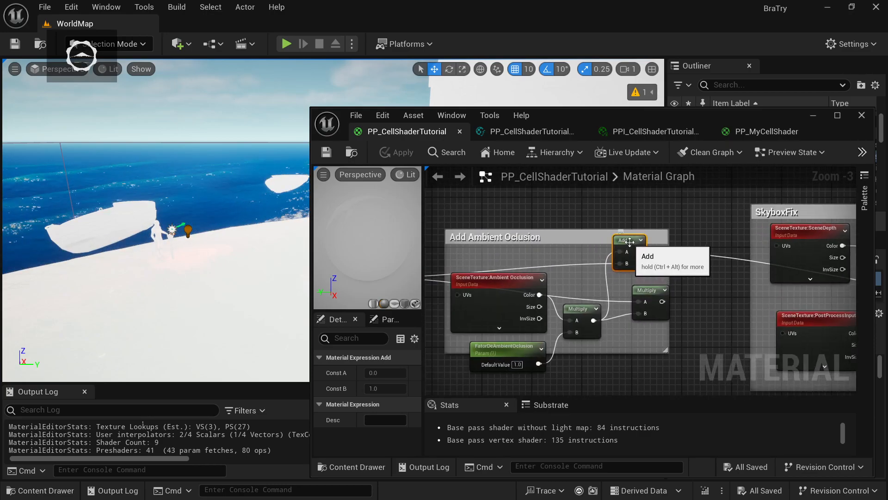
Delete the Add node and move the Add Ambient Oclusion group out from between Adição de Cor and SkyboxFix to before Adição de Cor
key(Delete)
right_drag(580, 317, 708, 277)
scroll(708, 277, down, 1)
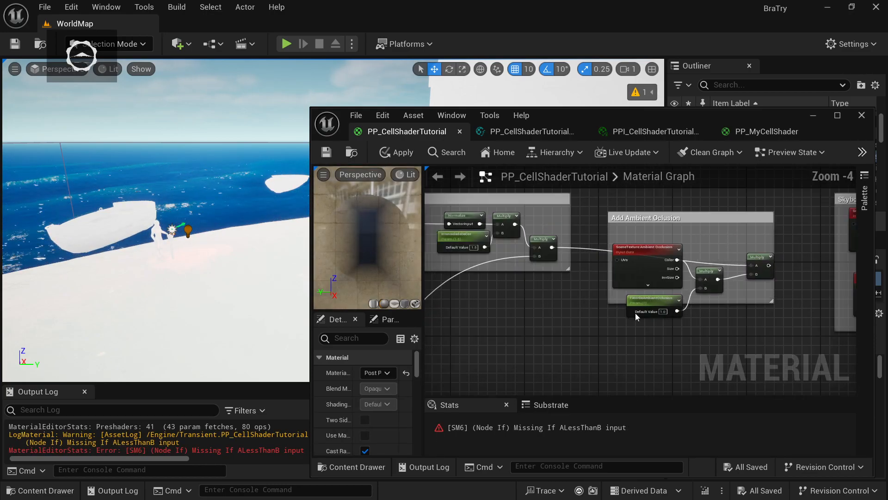
drag(617, 302, 806, 199)
drag(739, 217, 505, 318)
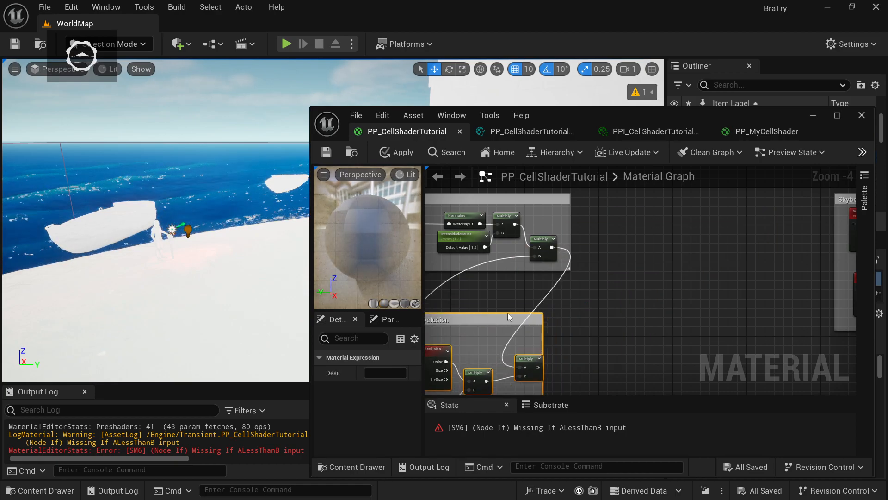
right_drag(515, 306, 778, 268)
drag(714, 282, 539, 253)
right_drag(539, 254, 504, 258)
Shift the Adição de Cor group toward SkyboxFix and place the whole Add Ambient Oclusion group, including its final Multiply, beside the Desaturation node
drag(540, 199, 826, 299)
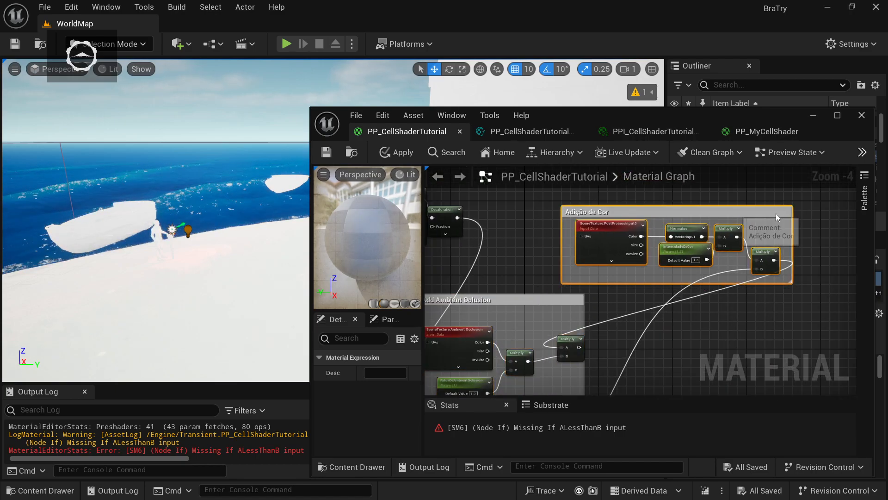
drag(757, 213, 886, 218)
right_drag(561, 274, 626, 254)
drag(571, 279, 662, 207)
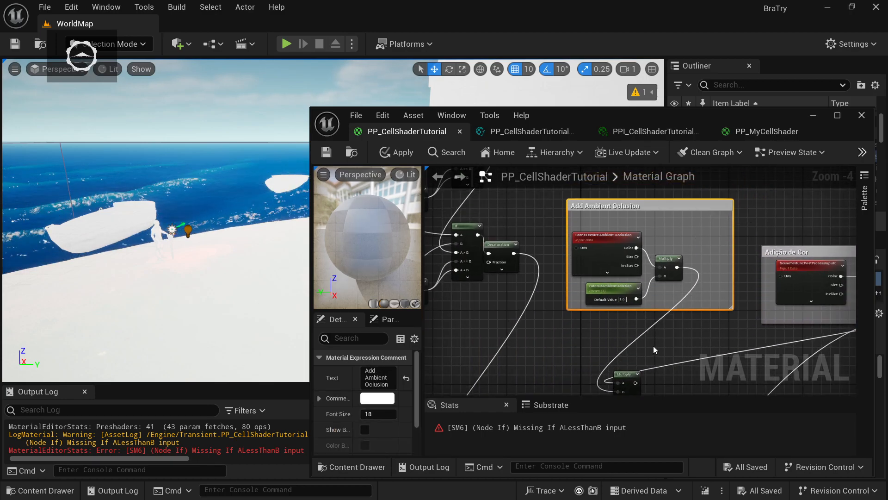
right_drag(642, 334, 618, 327)
mouse_move(489, 247)
mouse_down()
mouse_move(503, 251)
mouse_move(598, 376)
mouse_move(496, 252)
mouse_up()
scroll(685, 362, down, 10)
click(760, 206)
right_drag(760, 206, 577, 160)
scroll(692, 322, down, 1)
right_drag(693, 322, 767, 321)
drag(559, 317, 627, 232)
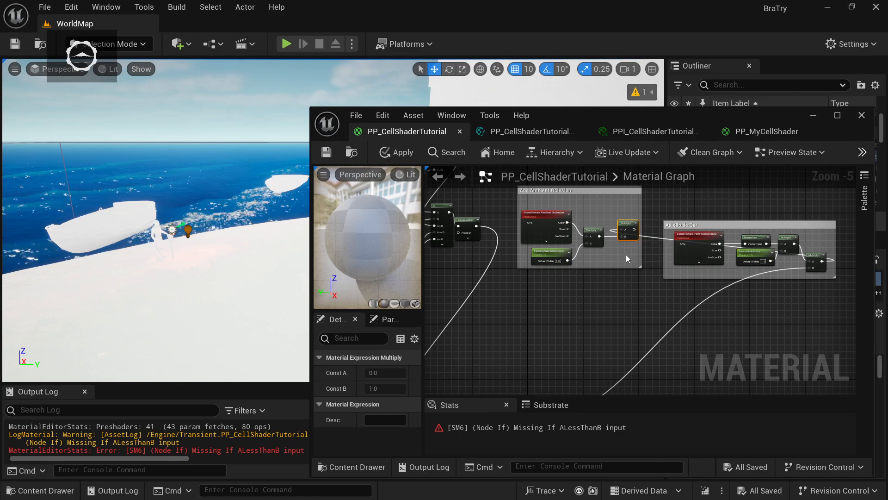
Connect the Desaturation output to the final ambient occlusion Multiply's A input and route that Multiply's result to the Lerp's A input
scroll(624, 296, up, 1)
right_drag(578, 308, 610, 345)
drag(460, 245, 658, 257)
right_drag(683, 334, 490, 324)
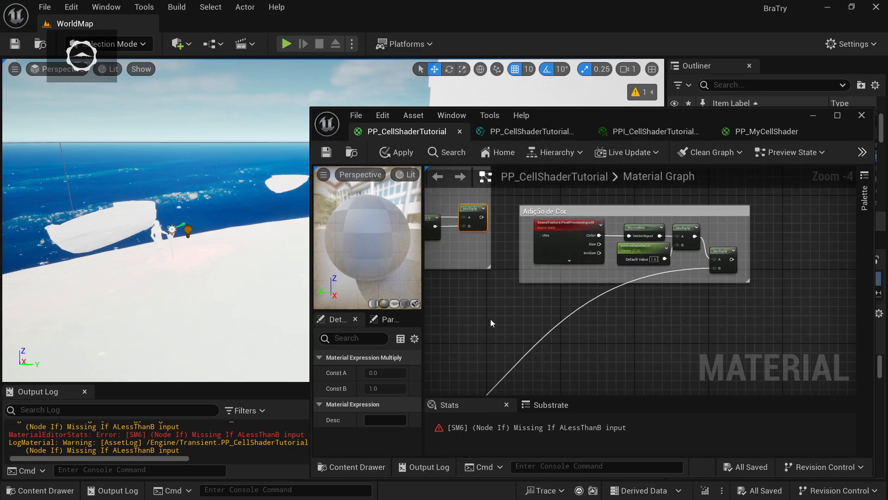
drag(481, 216, 523, 313)
right_drag(807, 248, 623, 378)
scroll(633, 347, down, 2)
right_drag(640, 320, 631, 321)
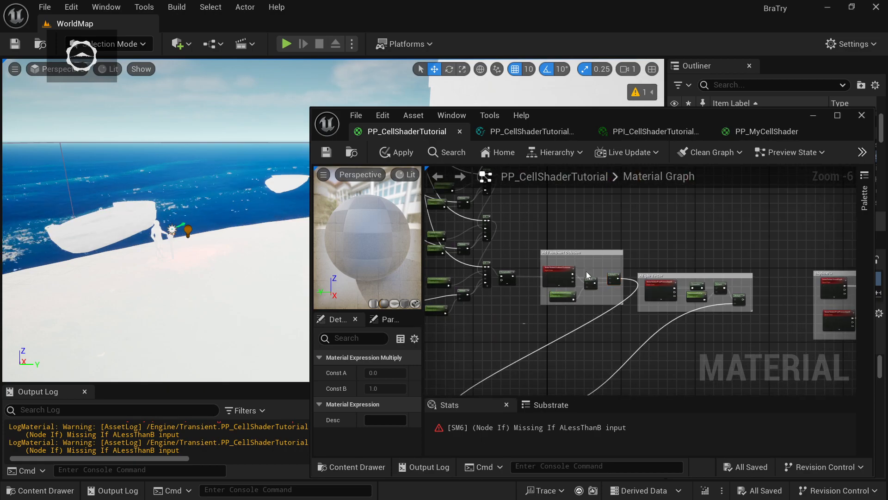
Move the Add Ambient Oclusion group closer to the Desaturation node
click(572, 285)
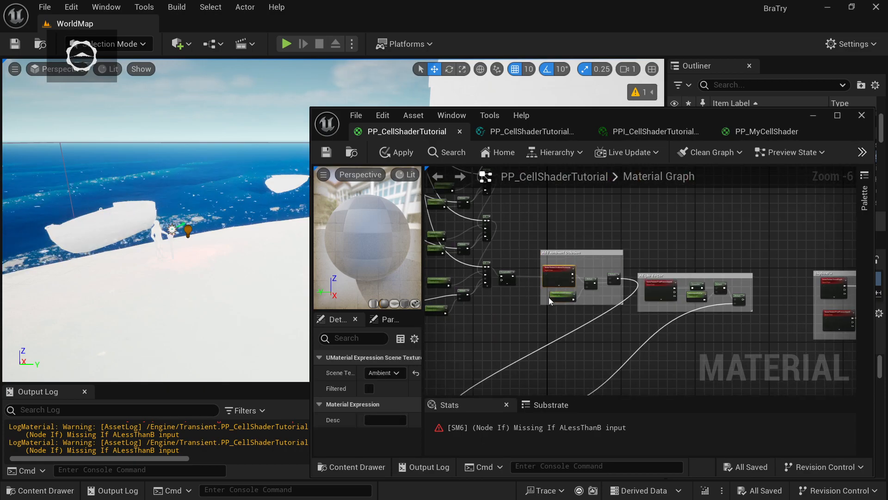
drag(538, 310, 633, 225)
click(551, 320)
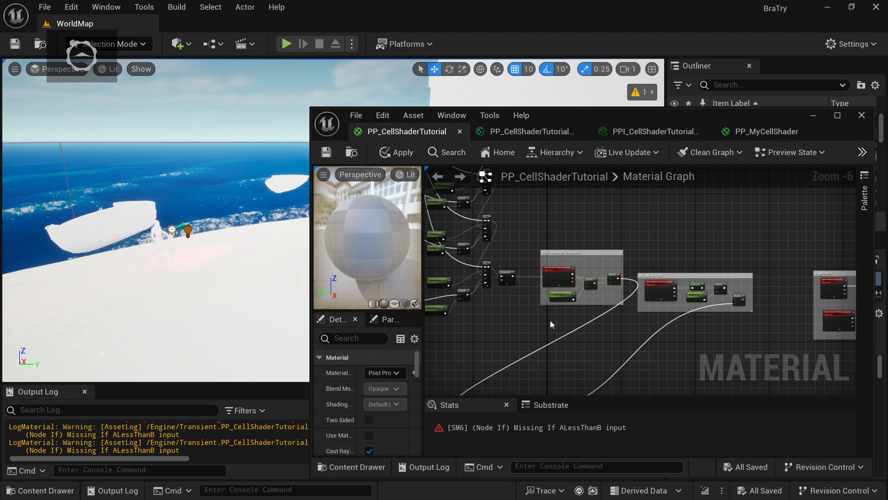
click(613, 256)
click(518, 320)
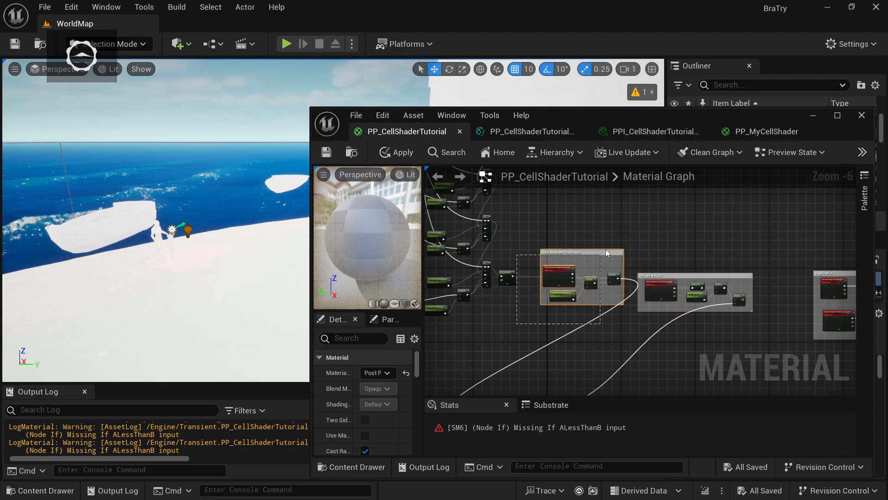
drag(628, 238, 575, 265)
click(624, 339)
Move the color parameter, Lerp, constant and MakeFloat4 nodes together to below the ambient occlusion and Adição de Cor groups
right_drag(624, 339, 691, 207)
right_drag(549, 313, 524, 377)
scroll(524, 377, down, 1)
drag(475, 390, 654, 318)
drag(600, 353, 747, 320)
Connect the final Multiply of the Adição de Cor group to the SkyboxFix If node's A < B input
right_drag(774, 331, 524, 350)
scroll(564, 303, up, 2)
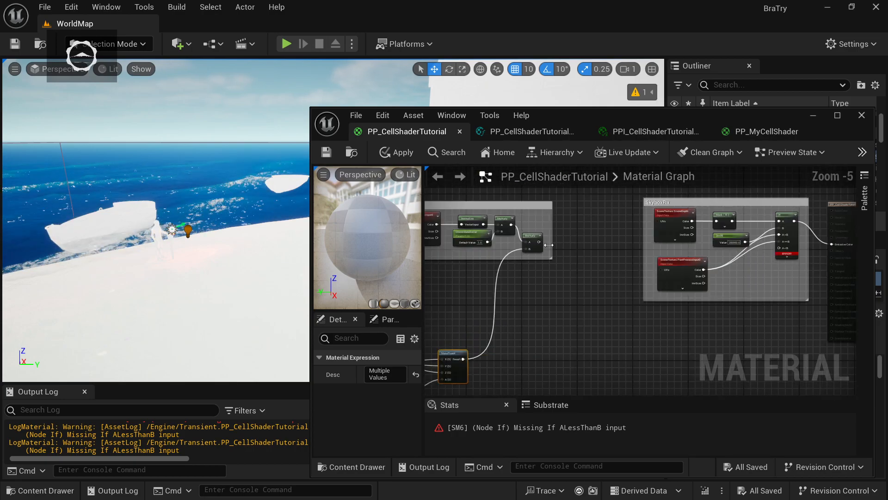
drag(539, 241, 784, 253)
Add a MakeFloat3 node between the ambient occlusion group and the Lerp, with its X input fed by the final ambient occlusion Multiply
right_drag(565, 319, 857, 310)
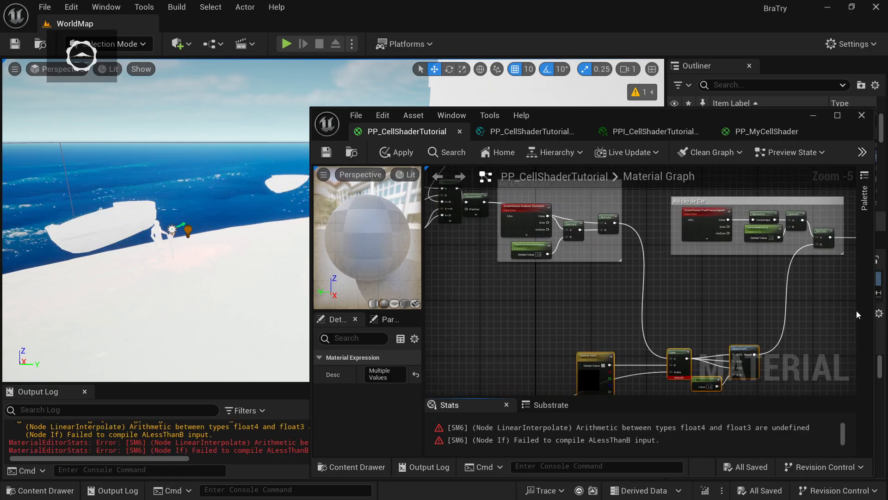
right_drag(682, 320, 607, 223)
scroll(665, 319, up, 1)
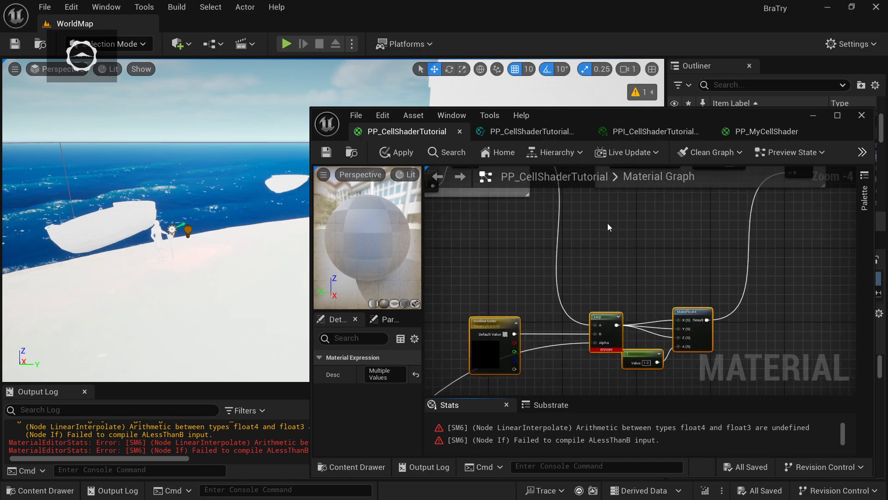
right_drag(489, 296, 445, 253)
scroll(604, 260, down, 1)
right_drag(604, 259, 635, 332)
right_drag(552, 286, 581, 332)
drag(578, 255, 598, 286)
text(makefl)
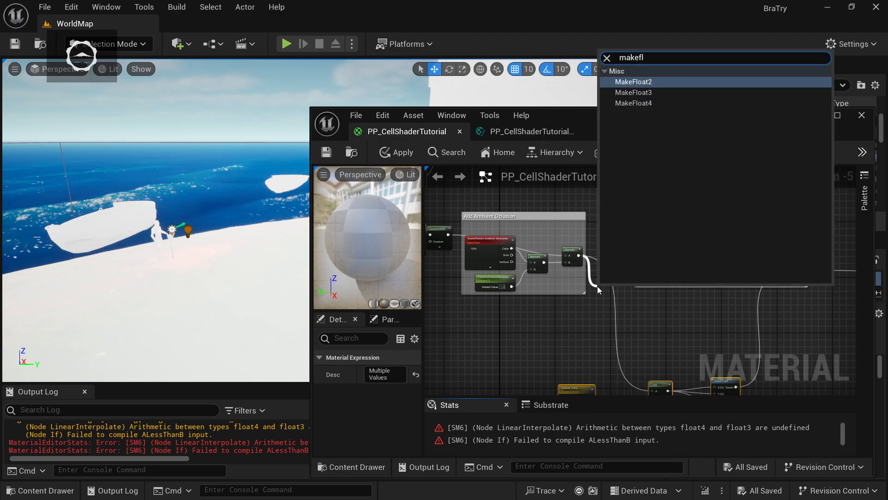
key(Down)
key(Return)
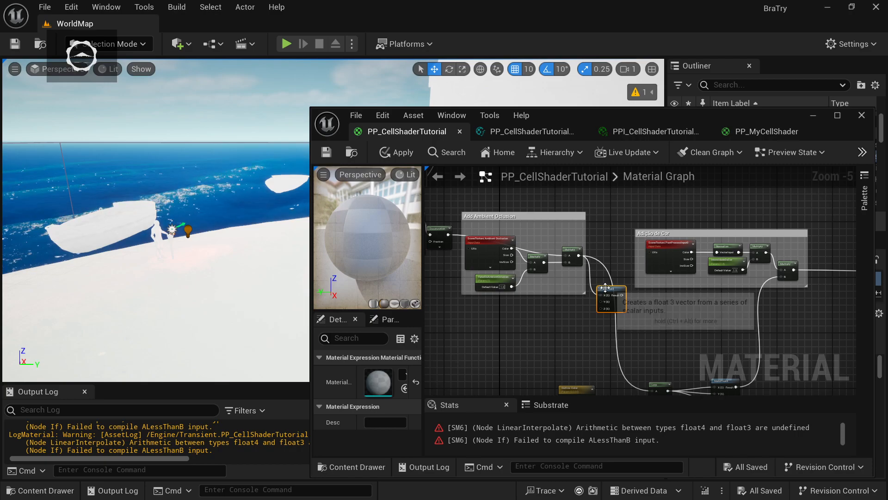
right_drag(550, 351, 572, 325)
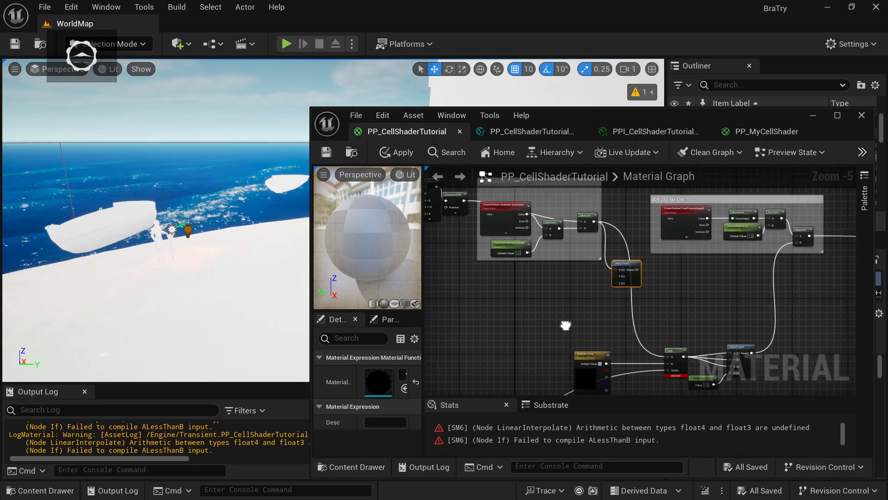
Feed the MakeFloat3 node's Y and Z inputs from the final Multiply of the Add Ambient Oclusion group
scroll(632, 271, up, 1)
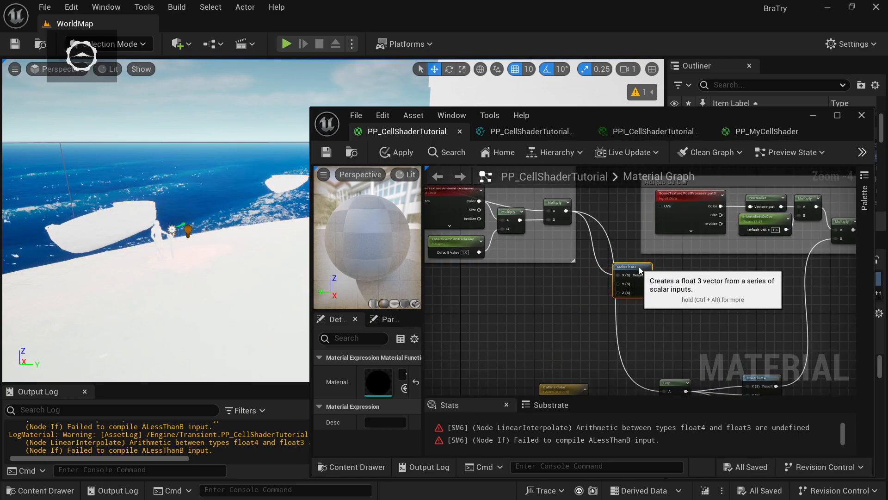
drag(640, 271, 635, 271)
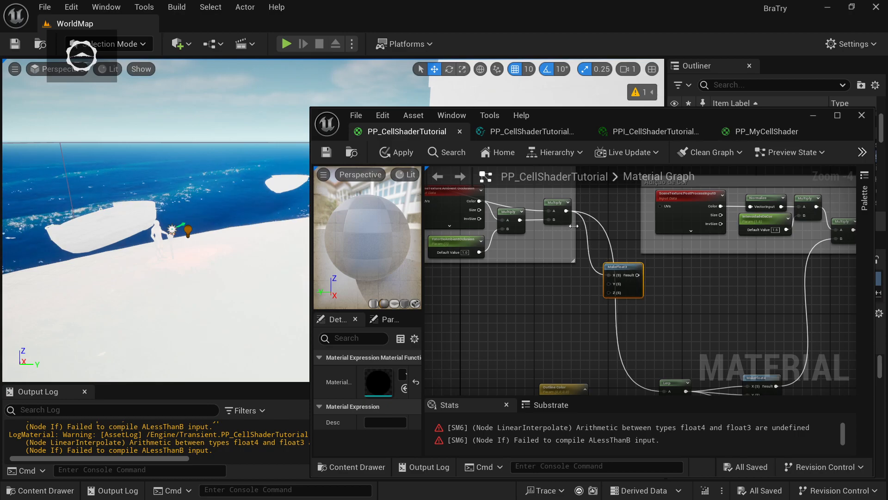
drag(566, 211, 611, 283)
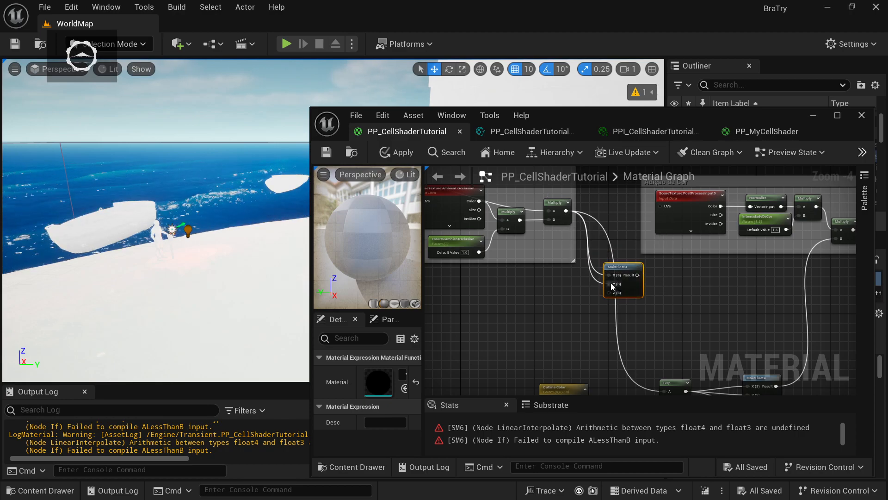
drag(567, 211, 609, 292)
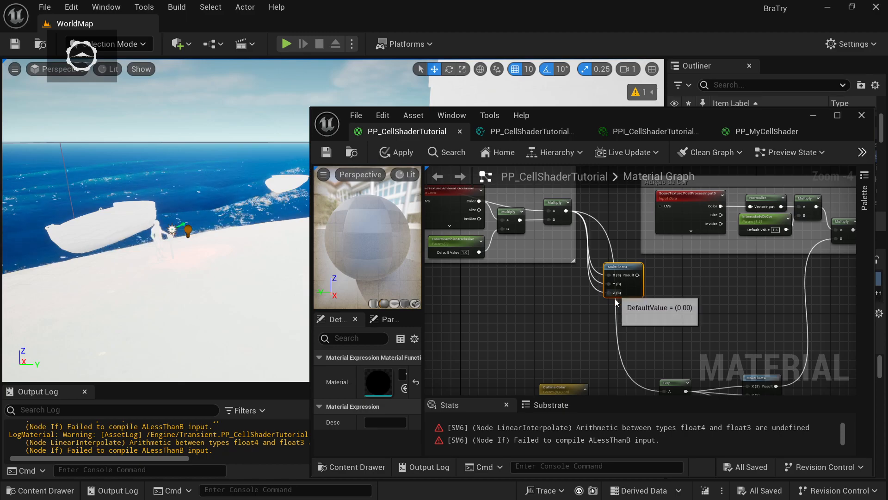
Connect the MakeFloat3 result to the Lerp's A input and save the material
right_drag(616, 299, 546, 245)
drag(567, 221, 593, 338)
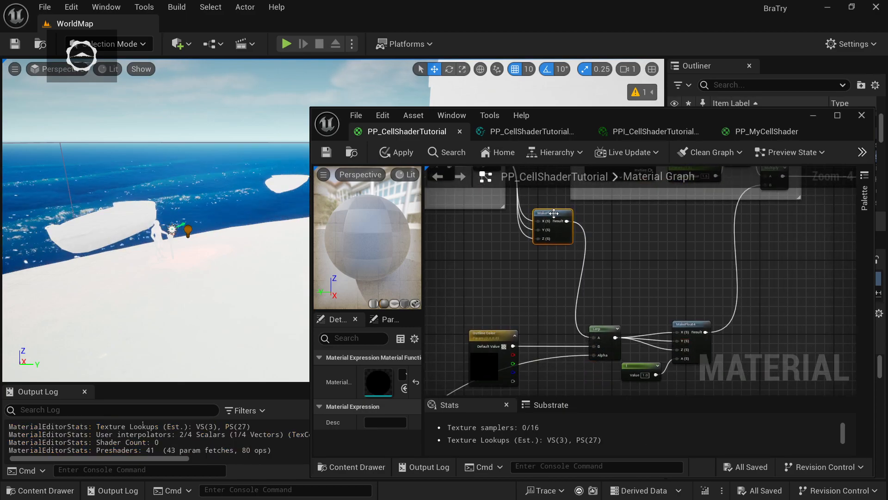
click(327, 152)
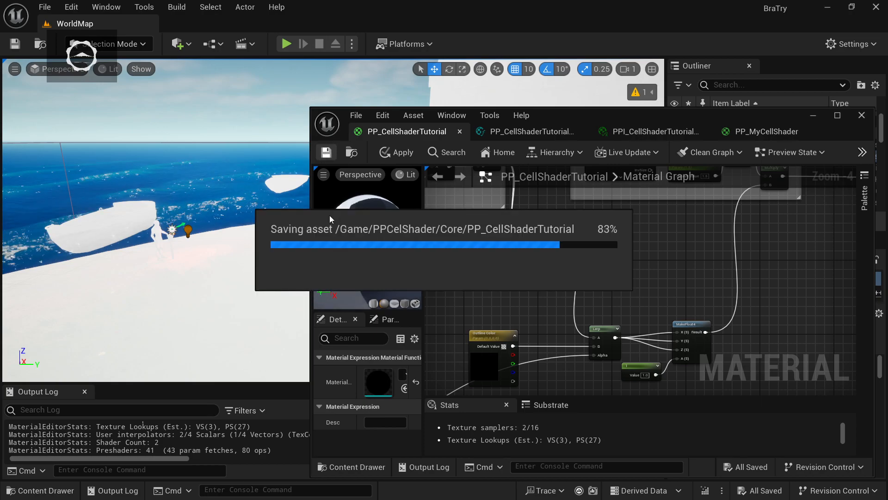
right_drag(156, 220, 178, 199)
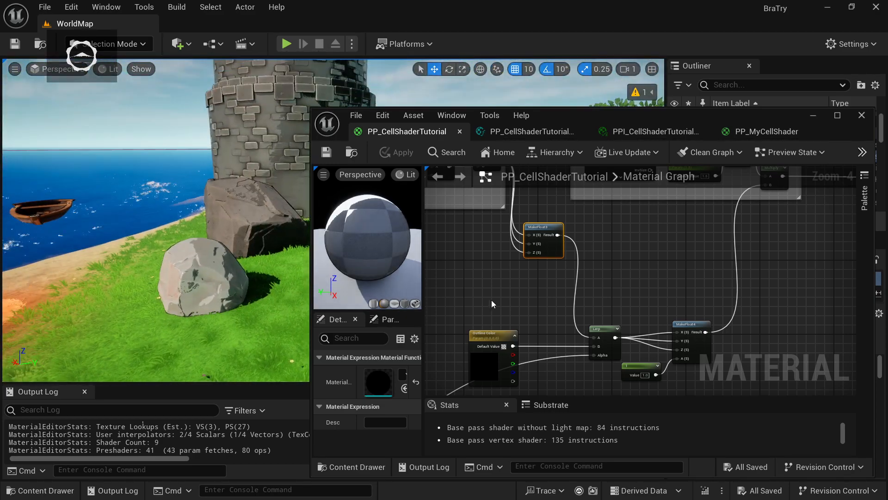
Review the node chain from the Add Ambient Oclusion group through MakeFloat3 and Lerp to the Adição de Cor and SkyboxFix groups
scroll(596, 359, down, 2)
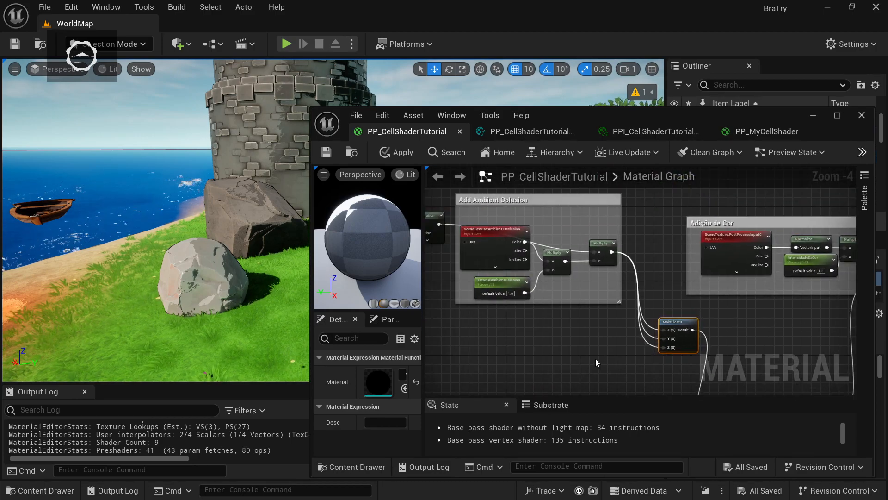
right_drag(595, 359, 503, 273)
scroll(611, 271, up, 1)
mouse_move(612, 272)
right_down()
mouse_move(602, 263)
mouse_move(611, 316)
mouse_move(618, 272)
right_up()
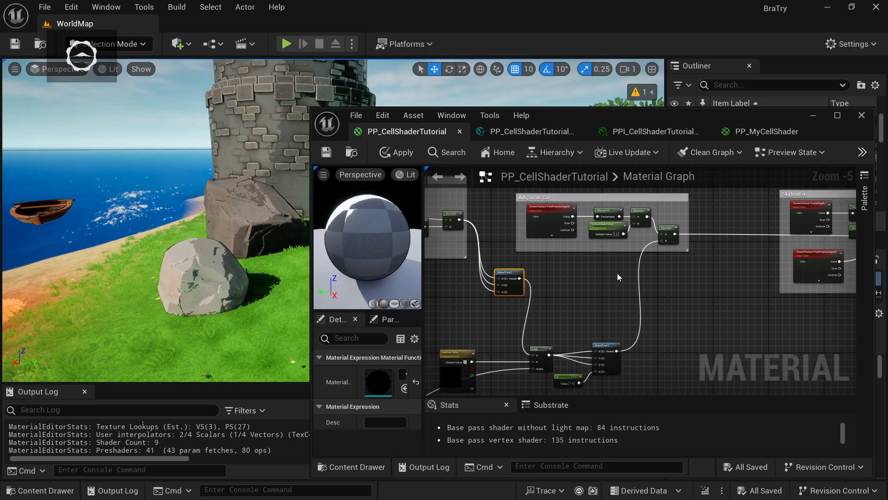
right_drag(617, 273, 589, 270)
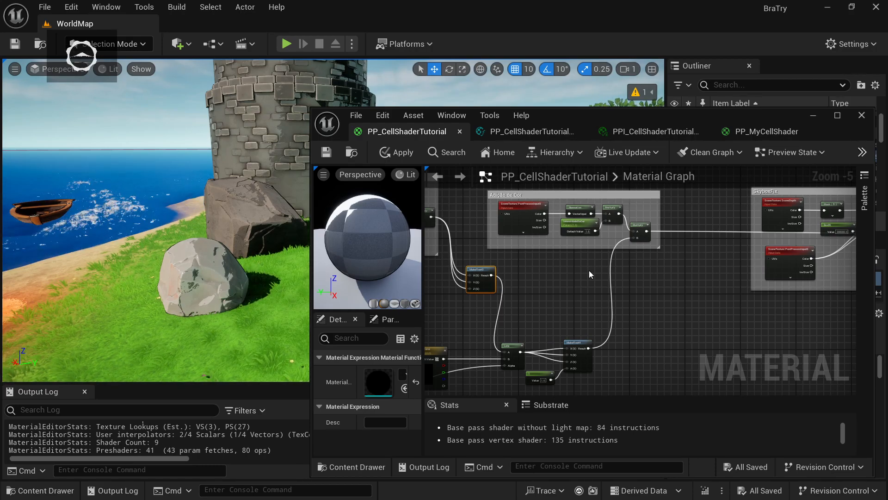
drag(474, 257, 678, 185)
right_drag(665, 295, 695, 319)
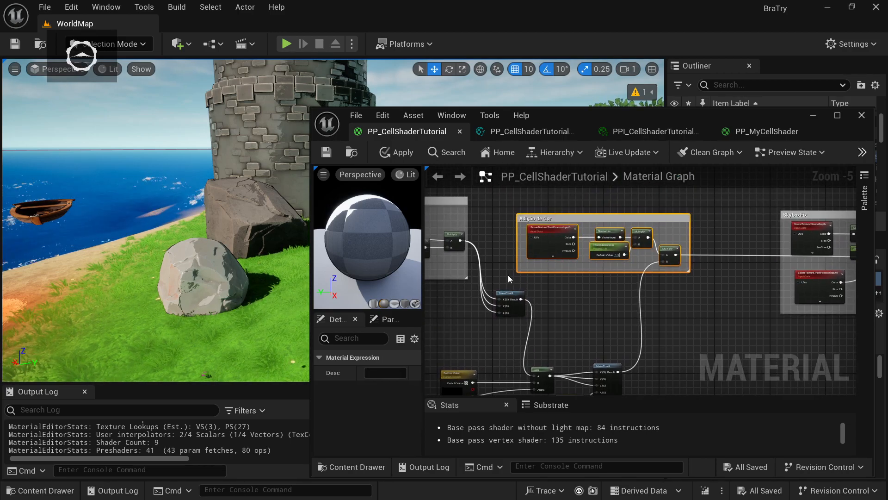
right_drag(507, 275, 529, 268)
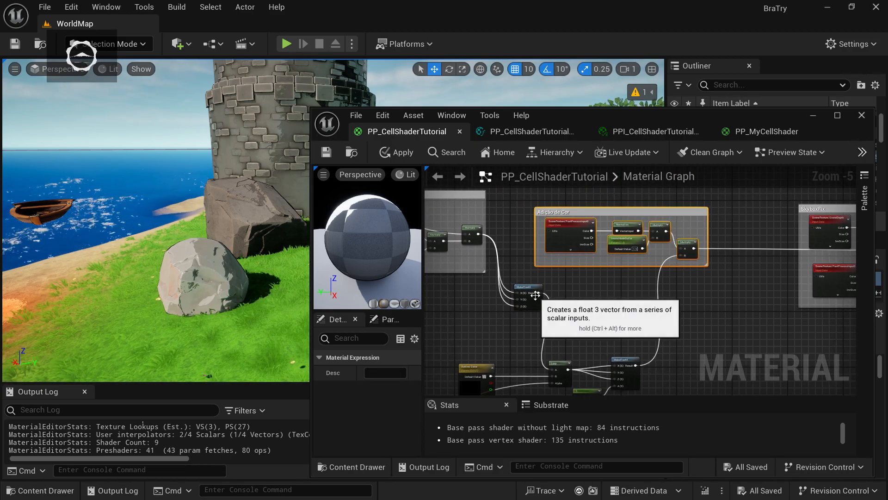
Try feeding all three MakeFloat3 inputs from the final Multiply of the Adição de Cor group, and undo those links
drag(535, 295, 574, 281)
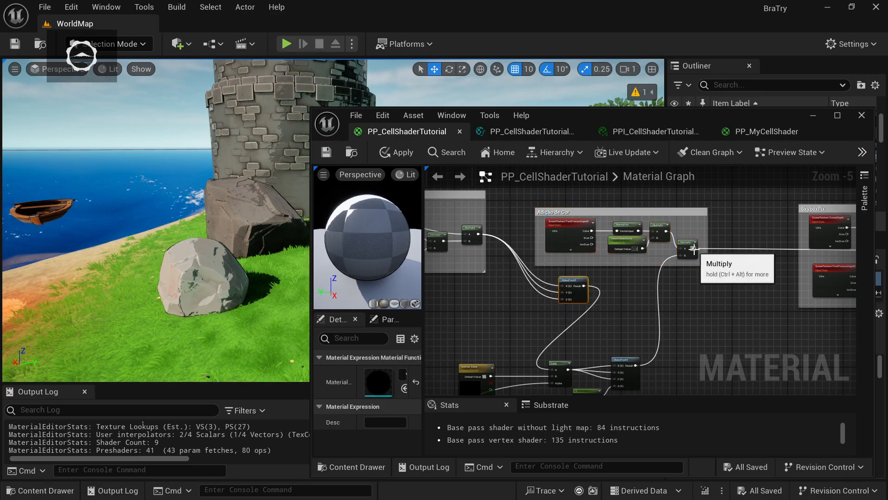
drag(694, 249, 561, 286)
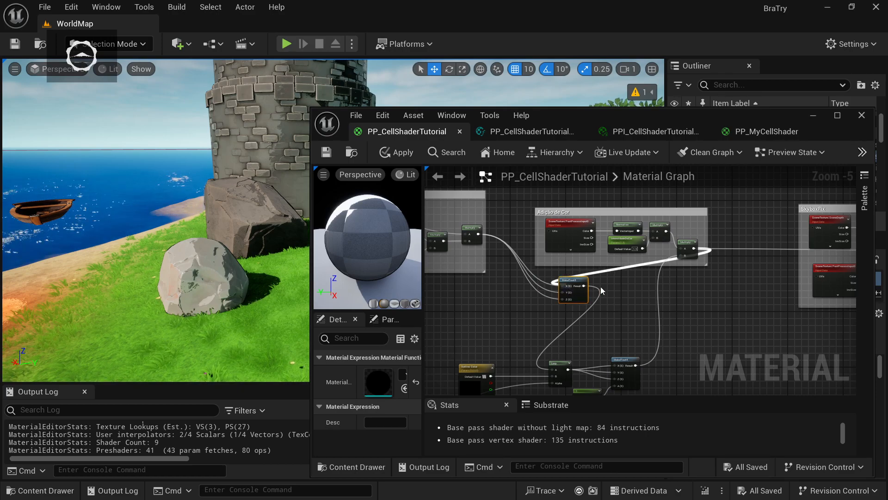
drag(693, 249, 561, 292)
drag(696, 249, 562, 299)
drag(479, 234, 507, 247)
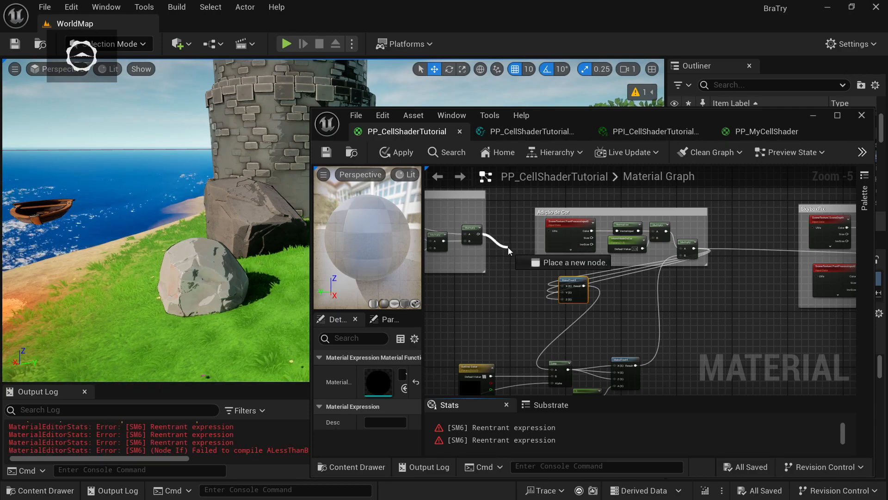
drag(508, 247, 520, 220)
click(512, 224)
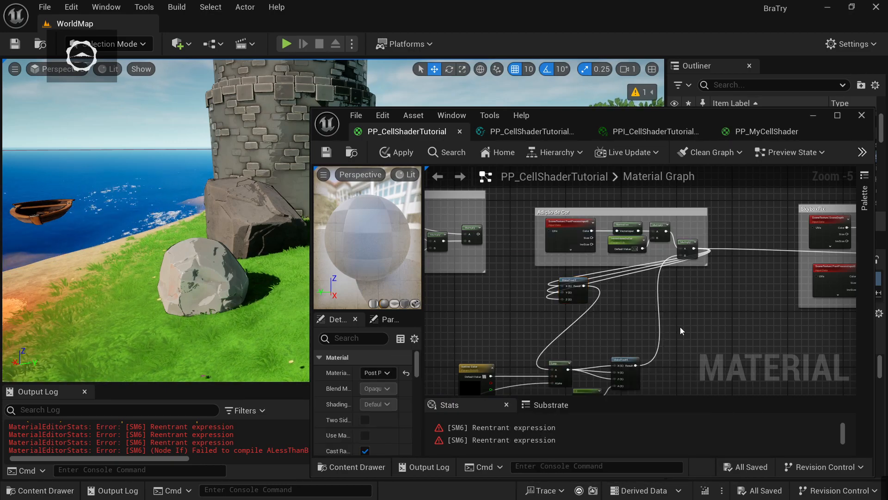
key(ctrl+z)
key(ctrl+z)
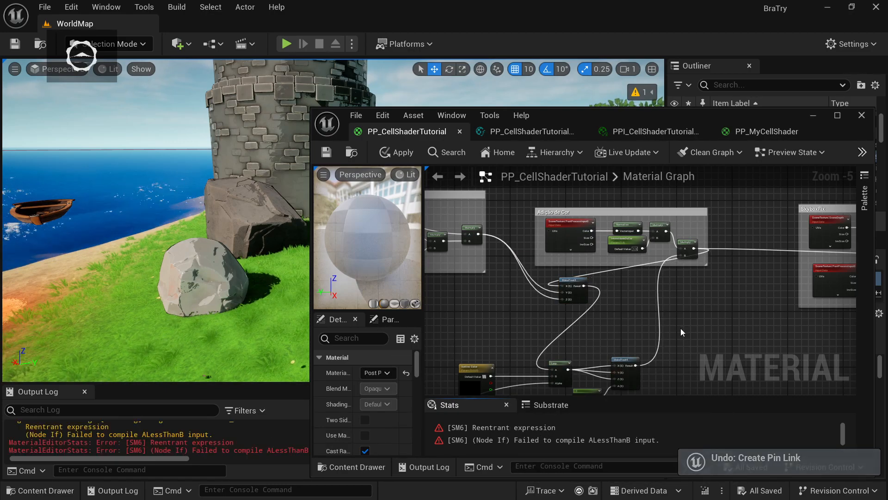
Move the MakeFloat3 node closer to the Add Ambient Oclusion group and save the material
right_drag(525, 298, 539, 309)
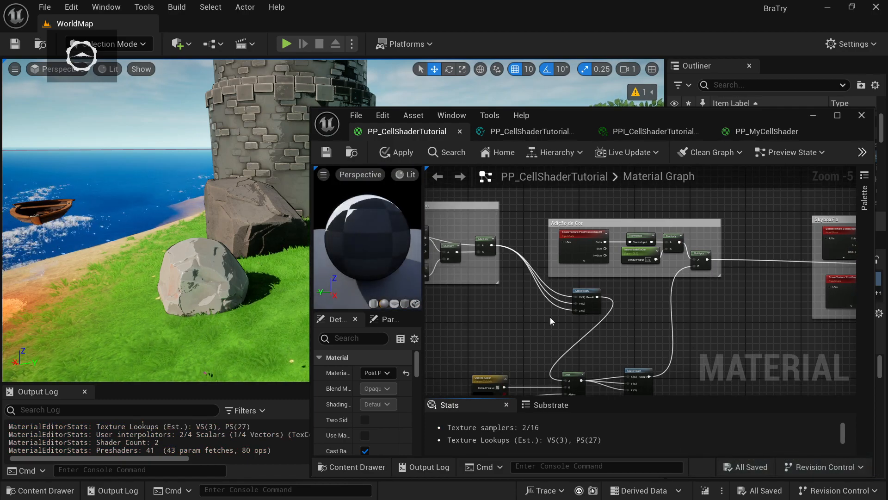
drag(574, 292, 544, 294)
click(530, 338)
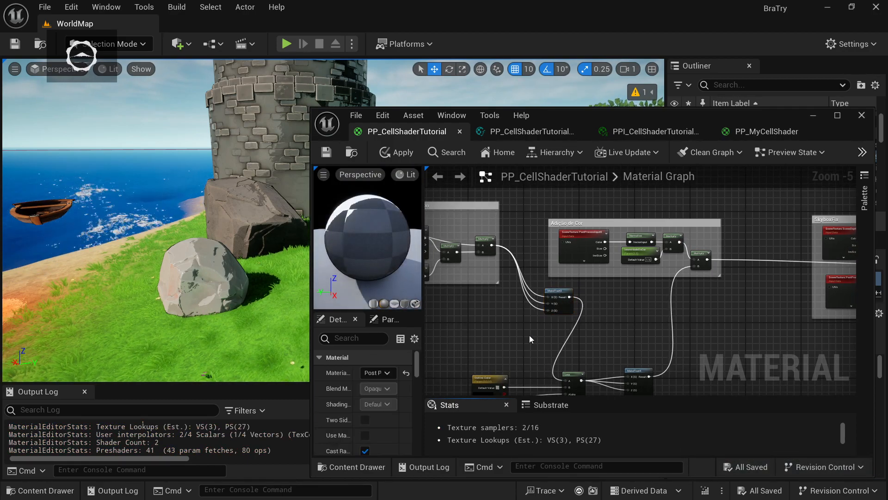
click(325, 153)
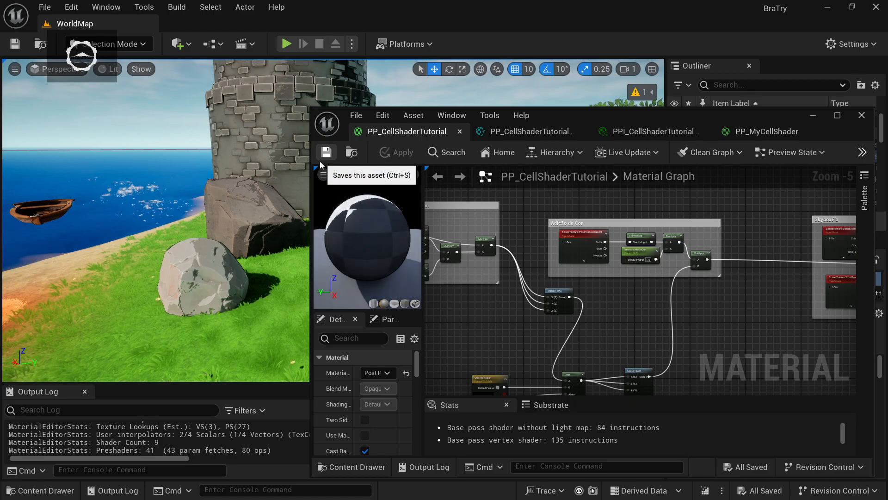
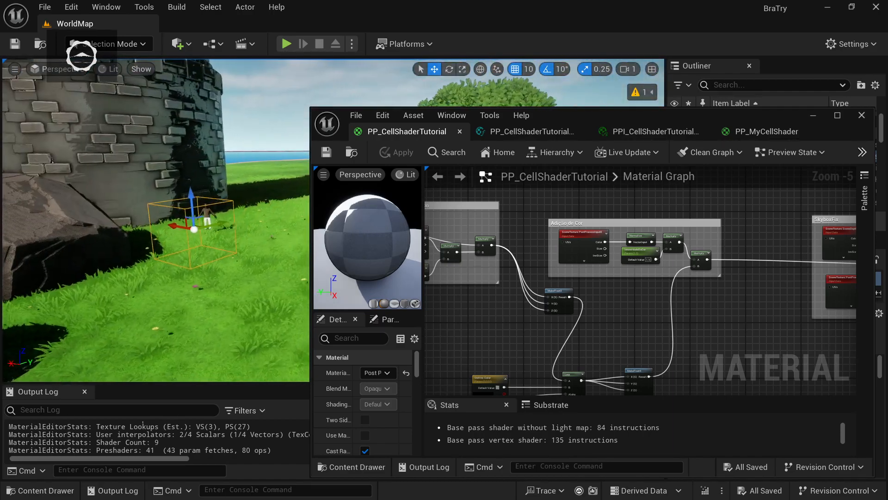
Move the SkyboxFix group closer to the Adição de Cor group and move the material output node farther away from SkyboxFix
scroll(643, 296, down, 1)
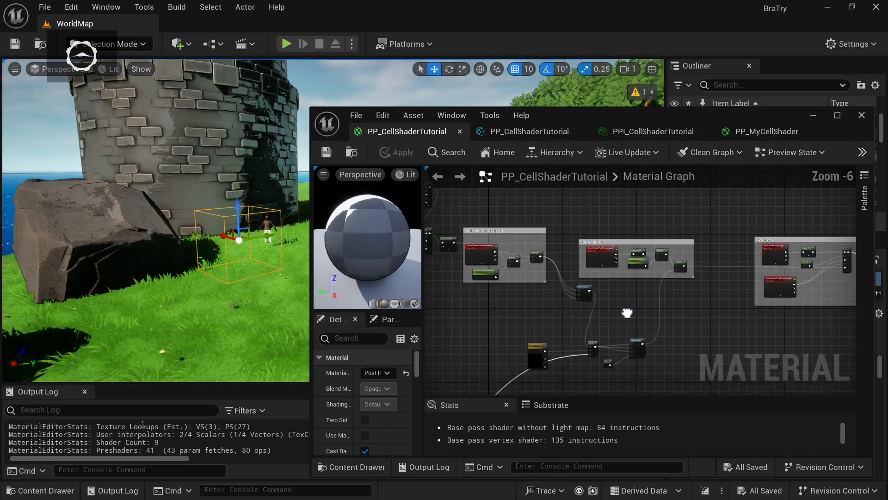
drag(642, 319, 643, 319)
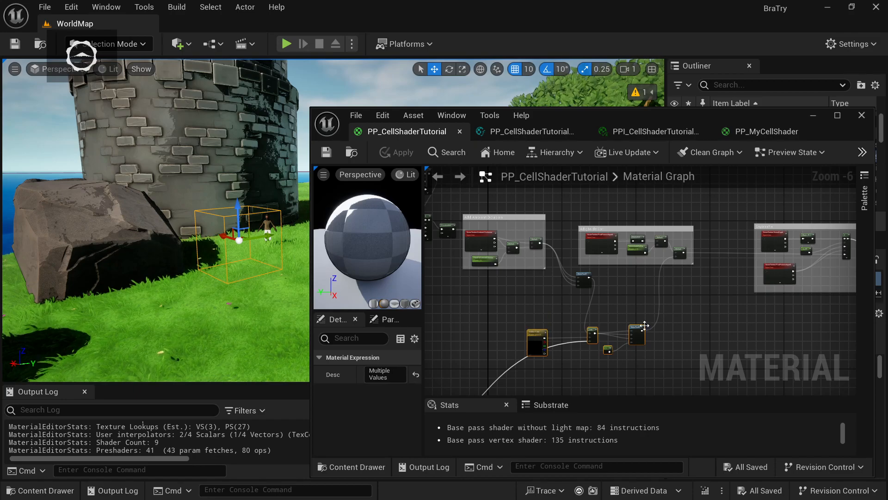
right_drag(664, 311, 484, 287)
right_drag(579, 280, 552, 328)
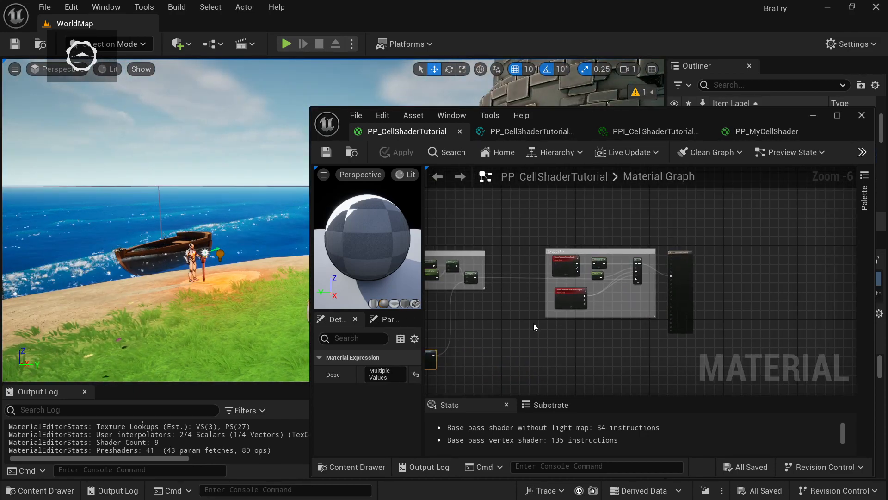
drag(644, 254, 595, 257)
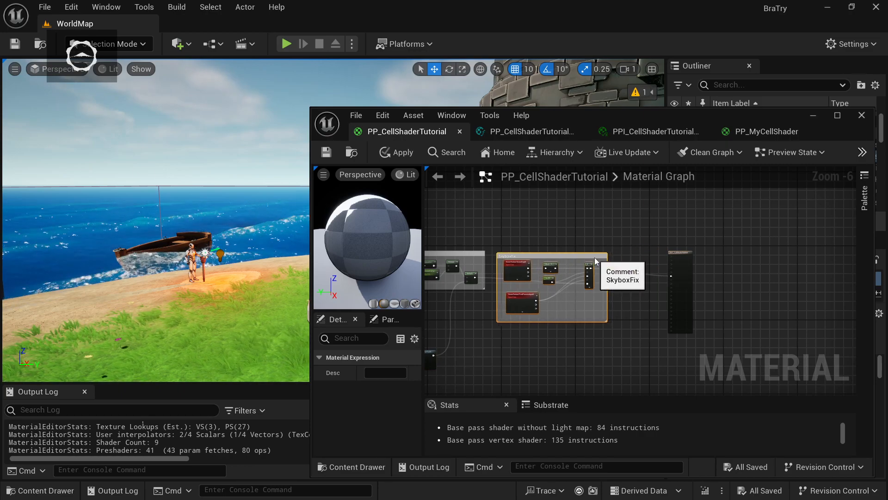
click(651, 344)
right_drag(721, 280, 607, 260)
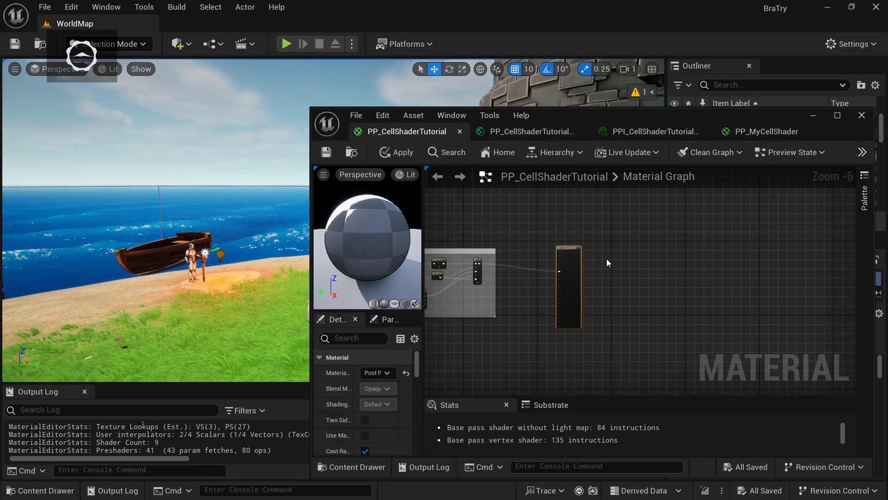
drag(568, 249, 635, 249)
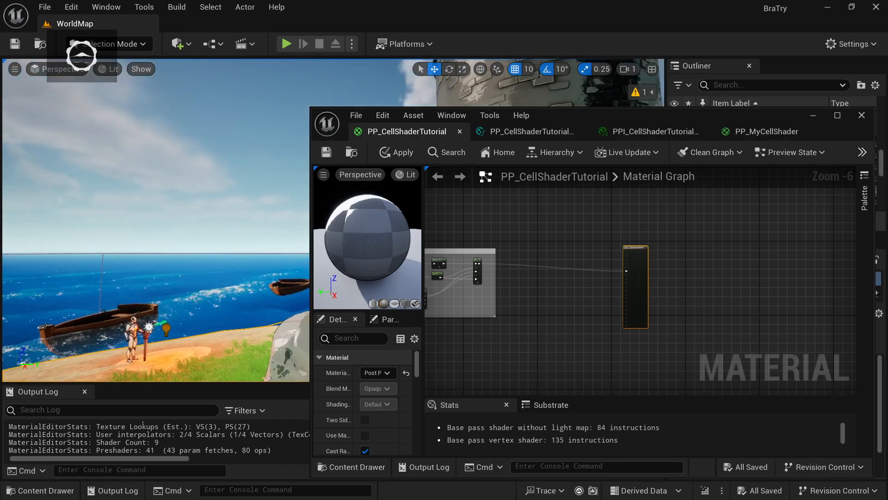
Enable Render CustomDepth Pass on the light grey rock SM_Rock_01 in the level
right_drag(133, 248, 153, 278)
click(258, 192)
right_drag(257, 193, 236, 224)
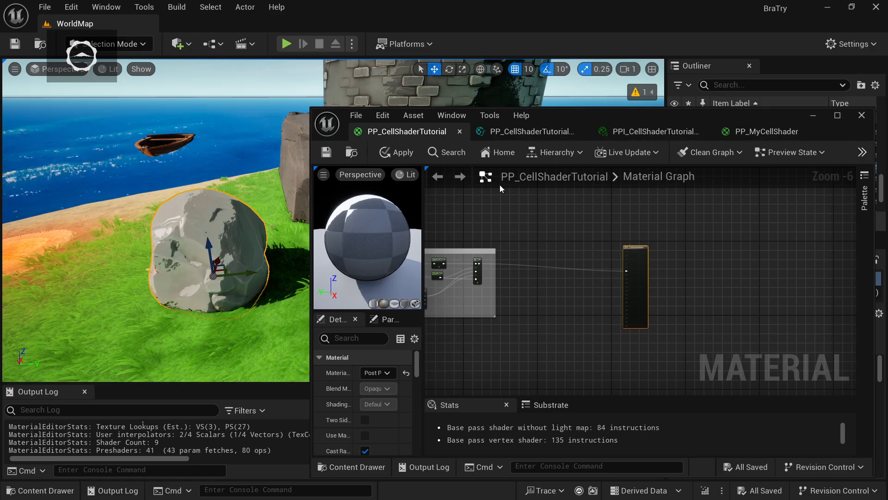
click(814, 115)
click(734, 311)
text(custom)
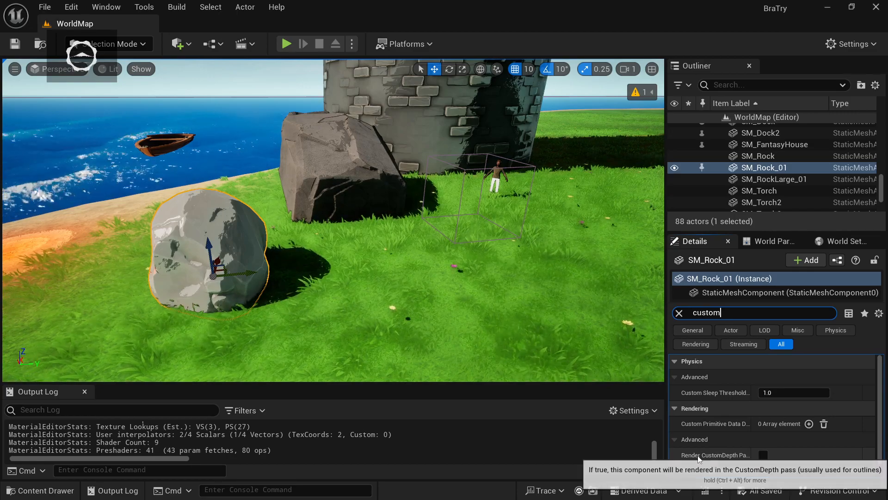
click(763, 455)
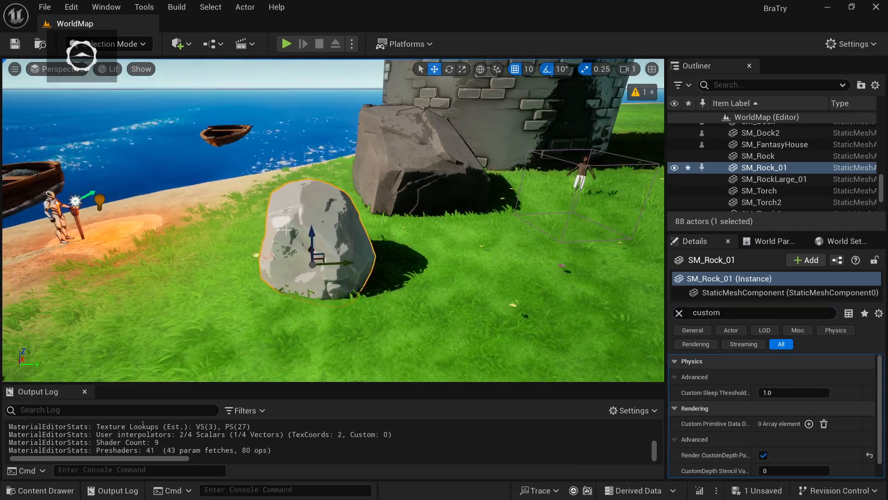
Reopen the PP_CellShaderTutorial material and place a copy of SkyboxFix's PostProcessInput0 scene texture node between that group and the material output
key(ctrl+space)
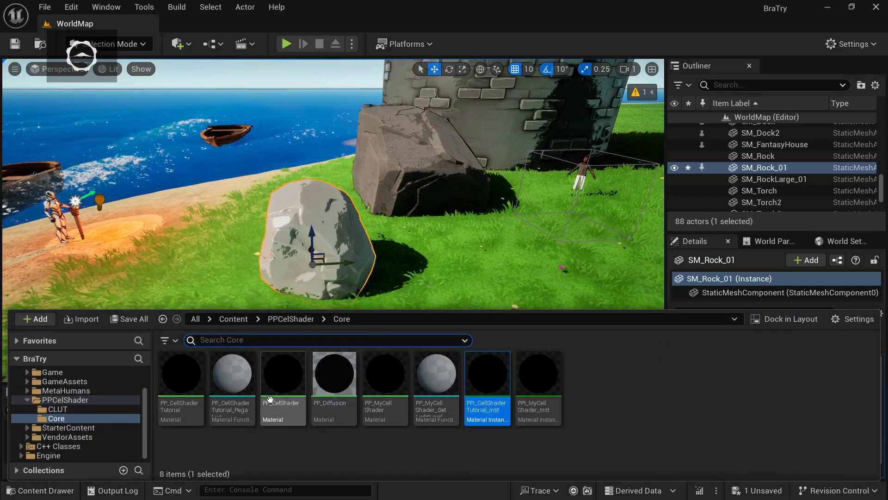
double_click(183, 377)
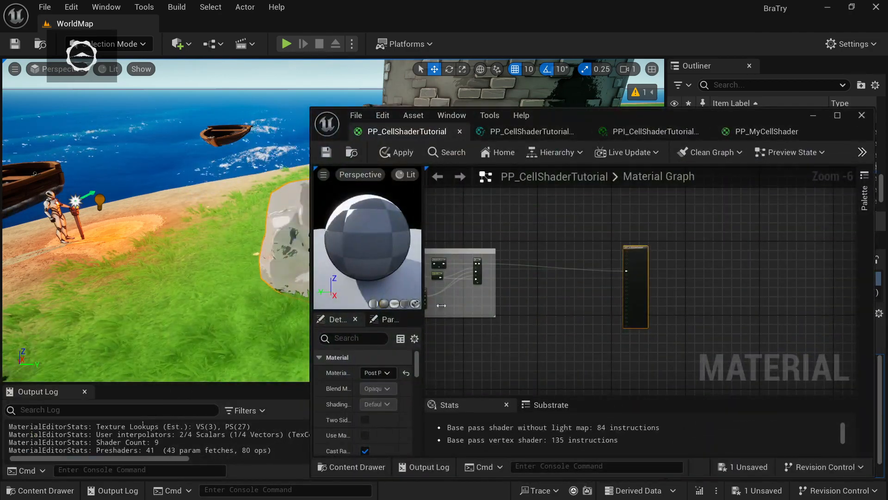
drag(662, 263, 711, 263)
click(432, 298)
key(ctrl+c)
key(ctrl+v)
drag(454, 290, 588, 292)
scroll(589, 292, up, 3)
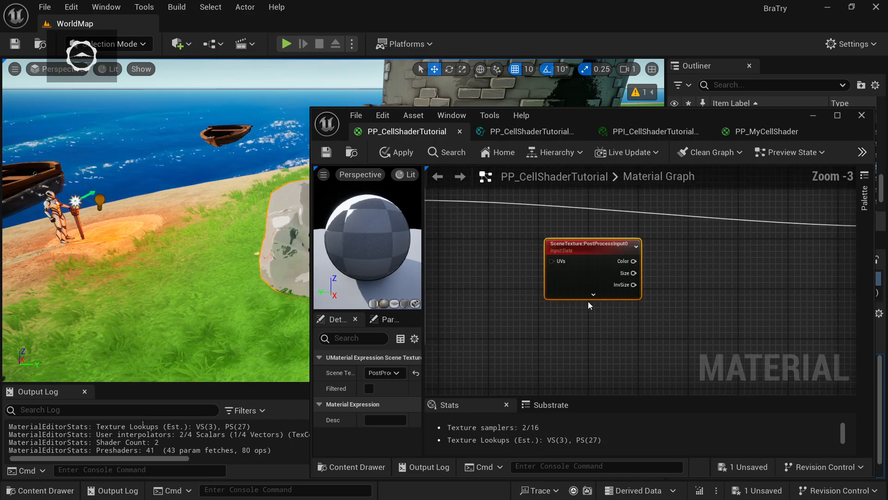
Set the copied scene texture node to SceneDepth
click(384, 372)
scroll(402, 296, up, 3)
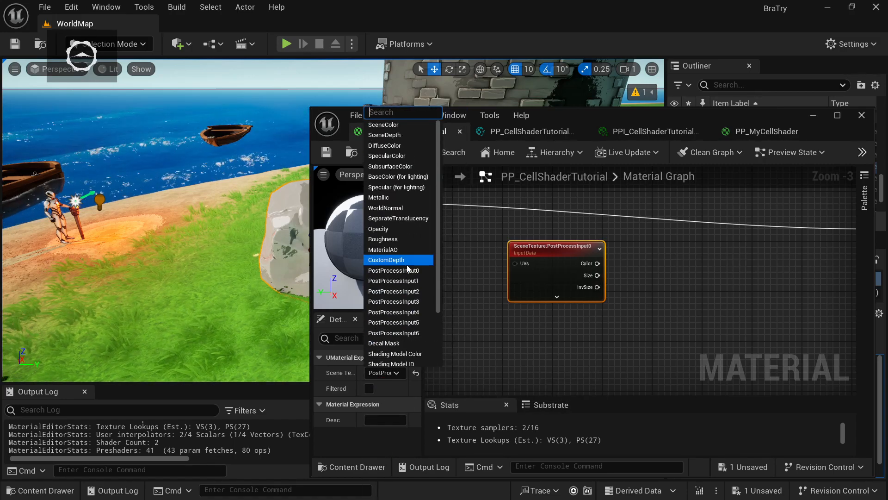
click(401, 136)
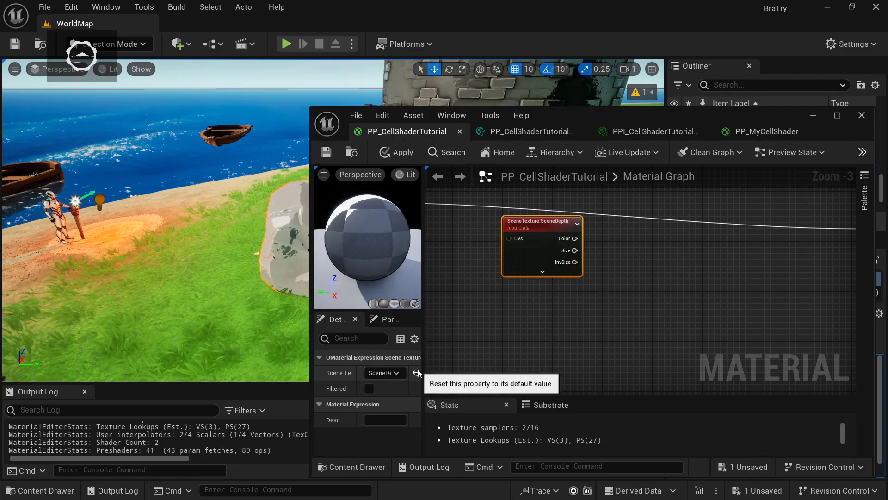
Duplicate the SceneDepth scene texture node, place the copy below it and set it to CustomDepth
key(ctrl+d)
drag(568, 249, 542, 302)
click(391, 373)
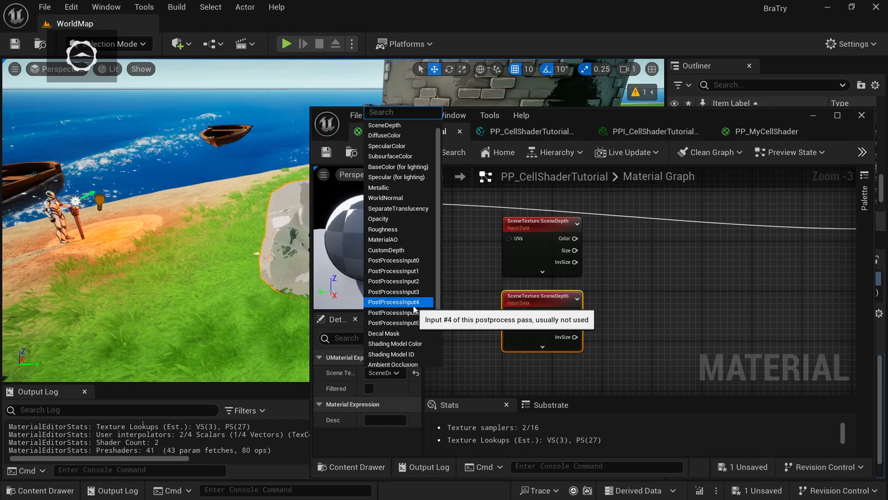
click(409, 249)
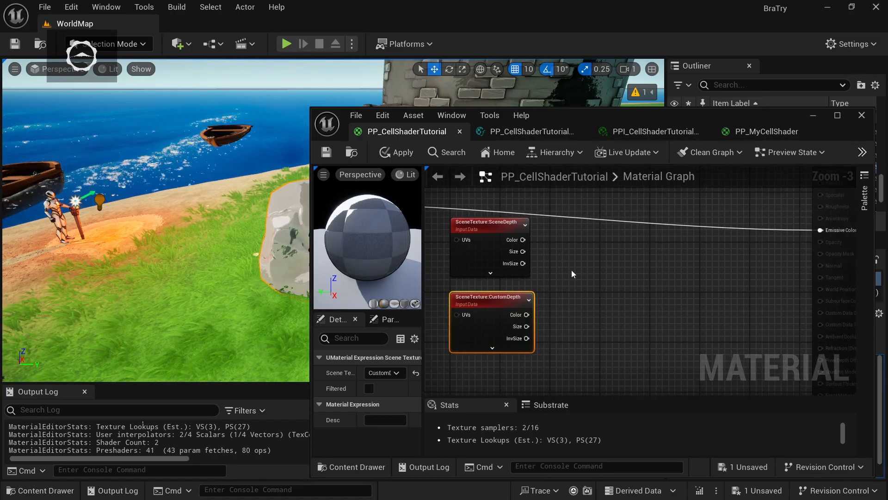
Examine how the CustomDepth CellShader Disable group is wired in the PP_MyCellShader material, and return to PP_CellShaderTutorial
click(764, 132)
scroll(694, 337, down, 2)
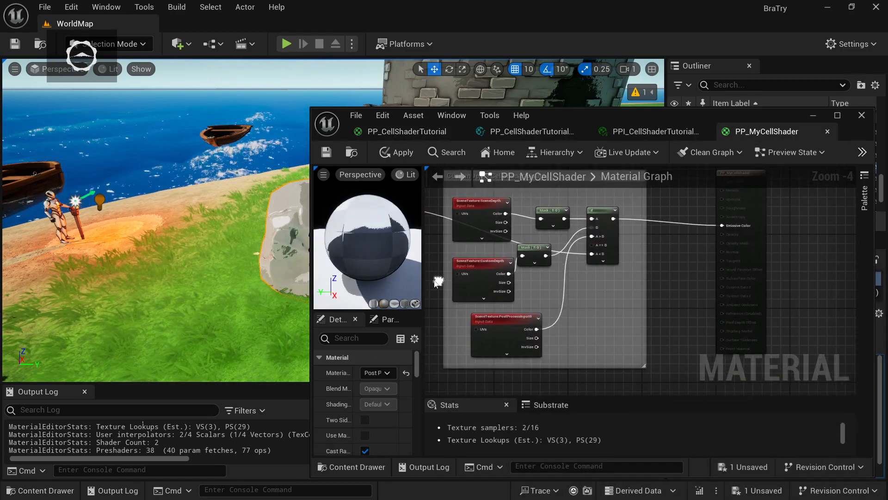
scroll(496, 277, up, 3)
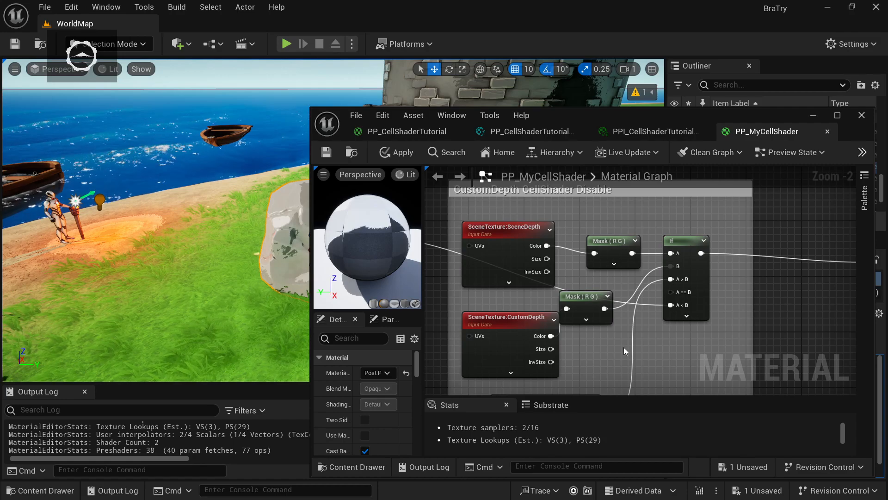
right_drag(621, 357, 618, 290)
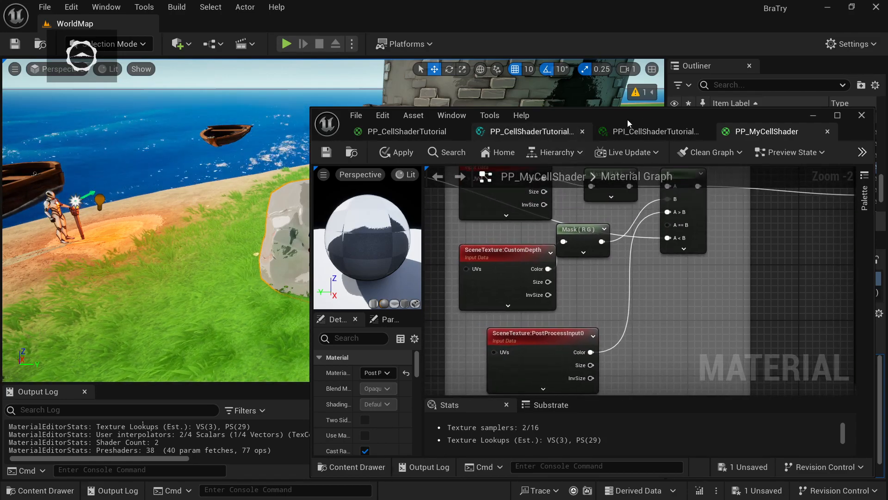
click(638, 131)
click(402, 131)
Add a ComponentMask node to the Color output of both the SceneDepth and CustomDepth nodes
mouse_move(618, 281)
right_down()
mouse_move(625, 293)
mouse_move(632, 272)
right_up()
drag(529, 236, 554, 232)
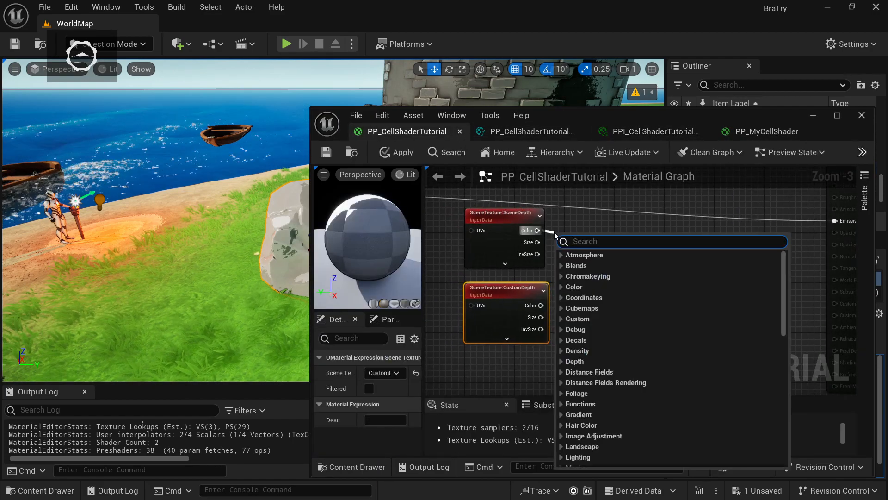
text(compo)
key(Return)
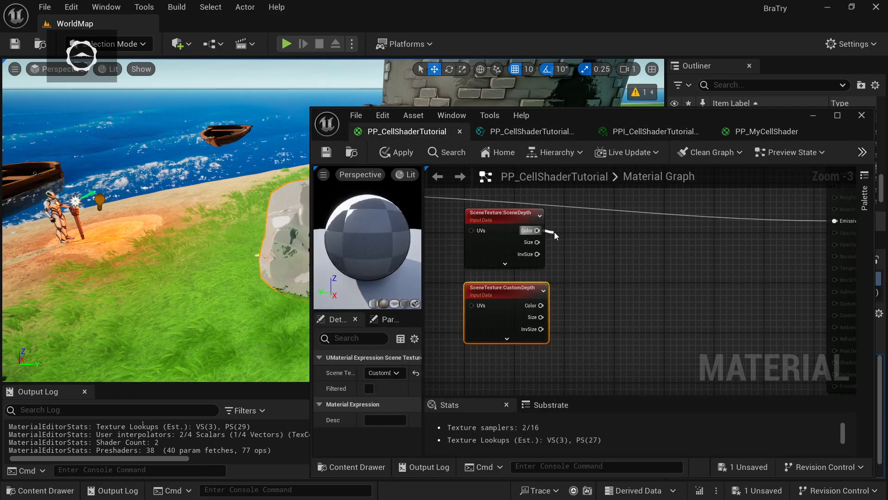
drag(541, 306, 571, 300)
text(compo)
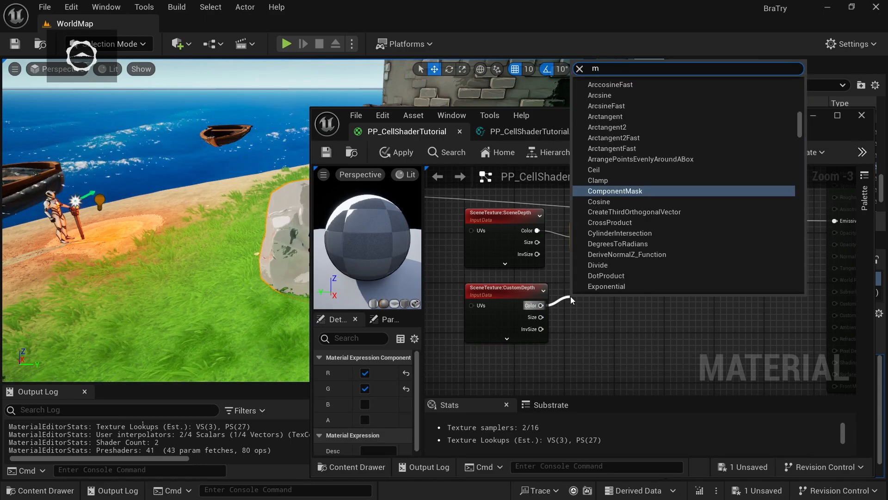
key(Return)
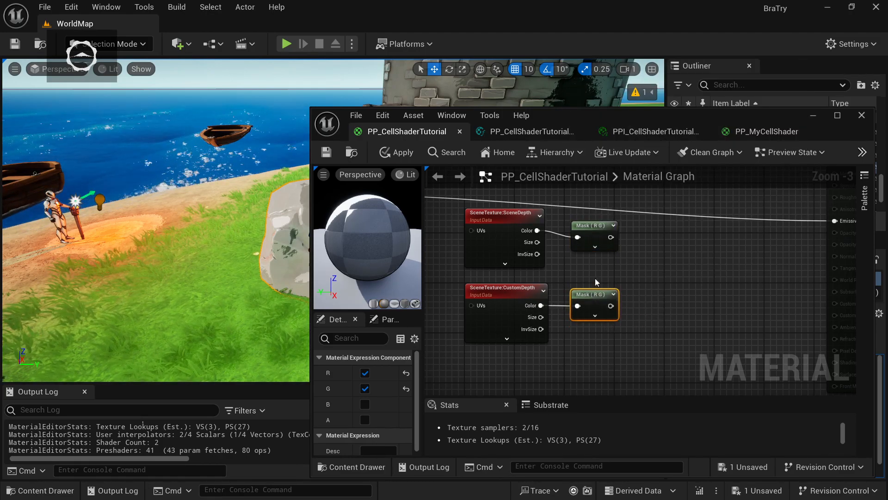
Add an If node with the SceneDepth mask feeding A and the CustomDepth mask feeding B
drag(609, 239, 651, 232)
text(if)
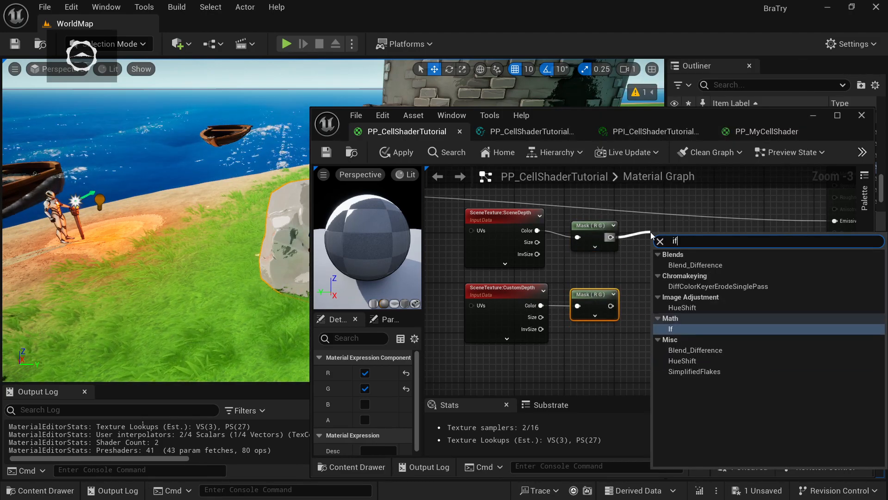
key(Return)
drag(611, 306, 657, 261)
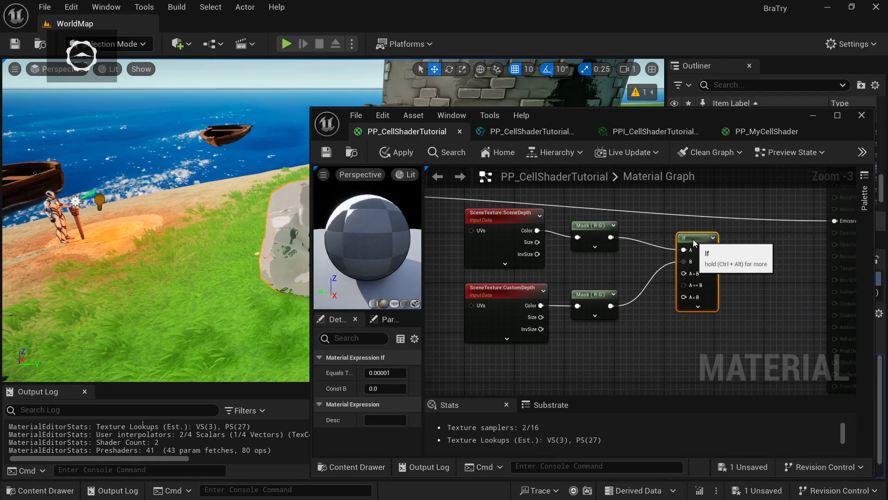
Duplicate the CustomDepth scene texture node, place the copy below it and set it to PostProcessInput0
right_drag(618, 353, 636, 295)
click(535, 241)
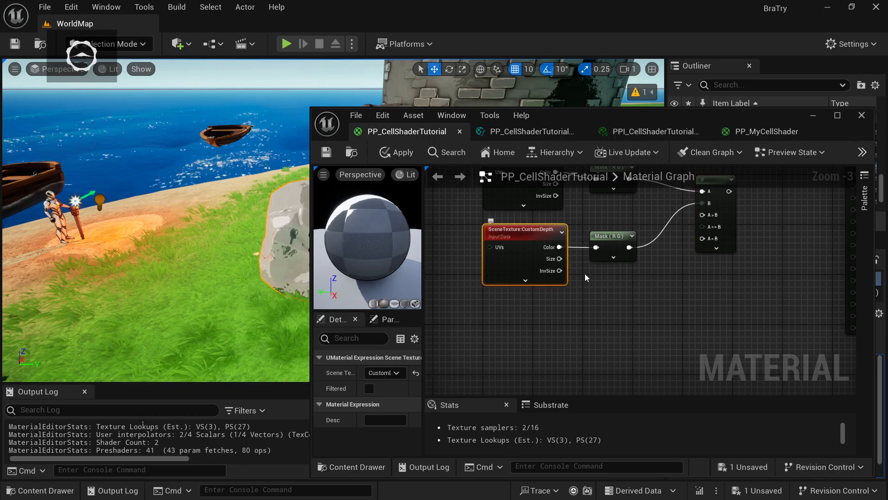
key(ctrl+d)
drag(590, 273, 532, 325)
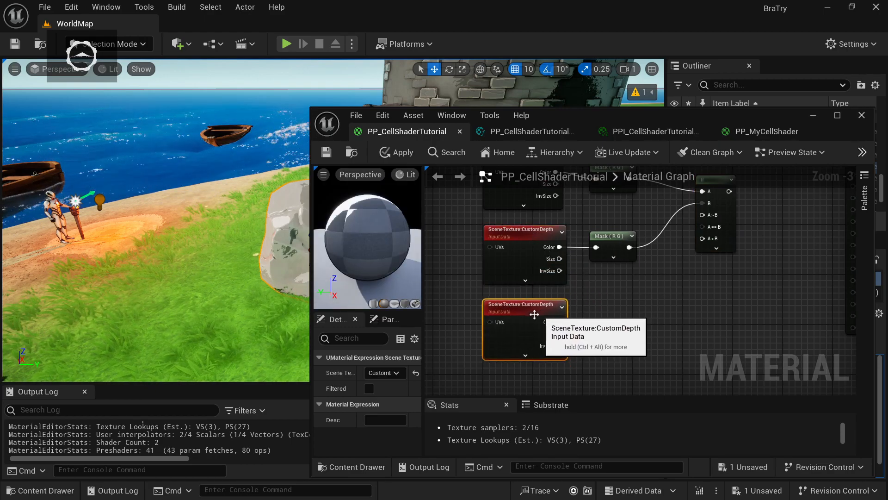
click(384, 372)
click(393, 195)
Connect PostProcessInput0's Color output to the If node's A < B and A > B inputs, checking PP_MyCellShader for reference
right_drag(659, 296, 555, 345)
drag(489, 342, 627, 258)
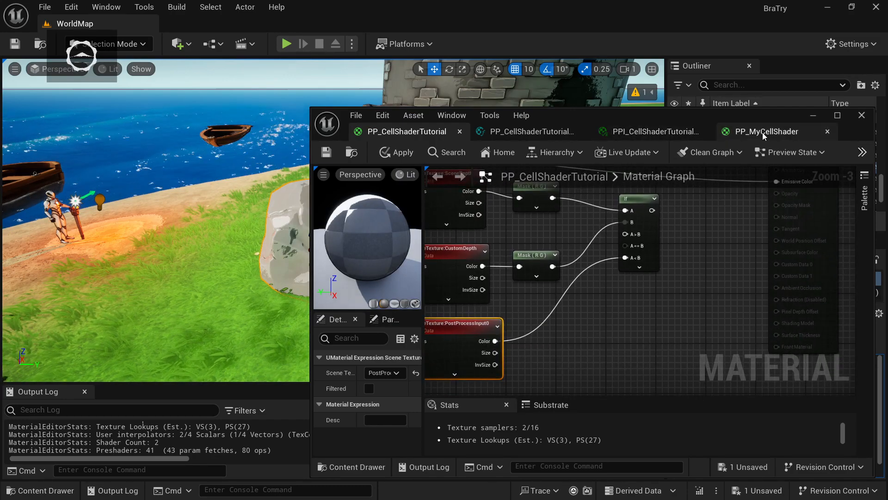
click(762, 132)
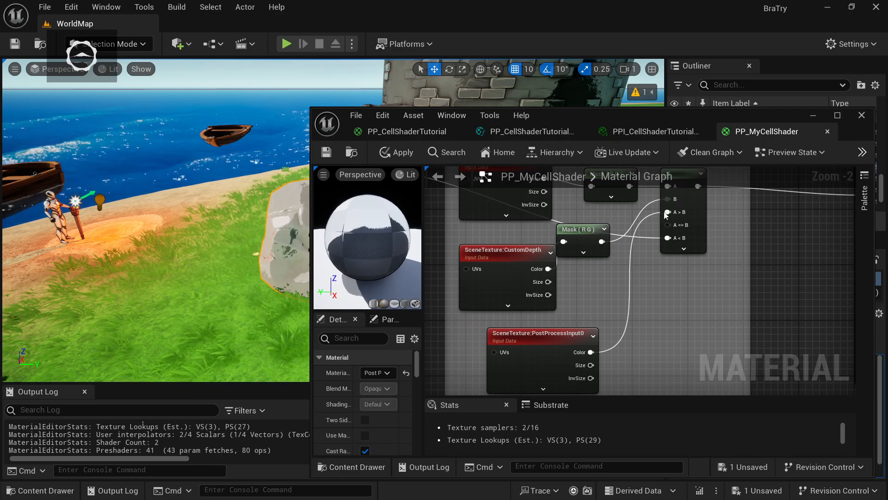
click(639, 131)
click(416, 133)
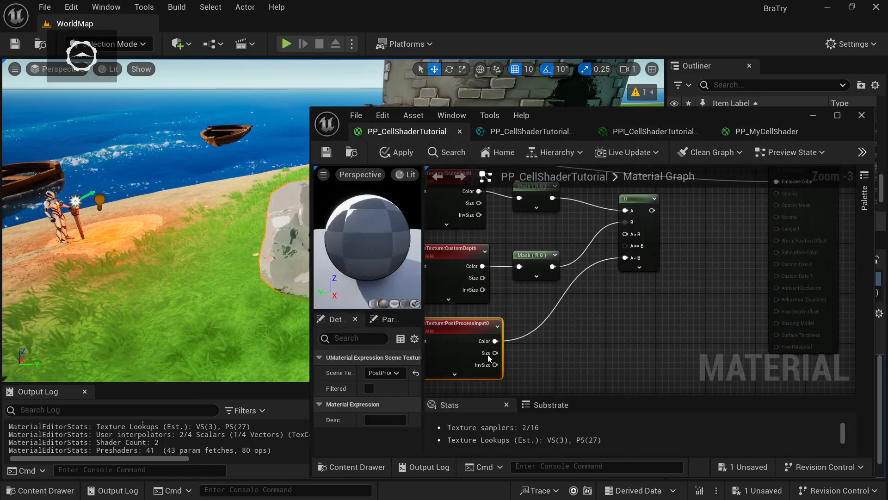
drag(495, 341, 626, 234)
right_drag(623, 303, 682, 315)
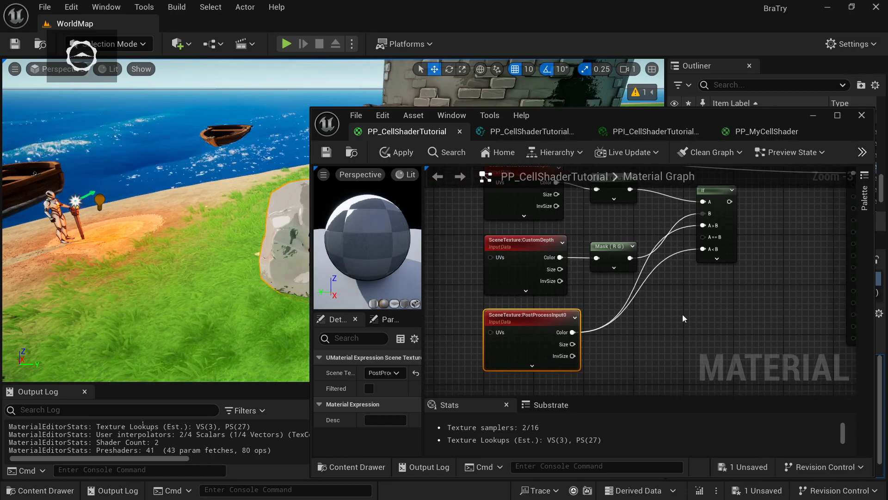
scroll(575, 288, down, 1)
right_drag(575, 288, 581, 314)
drag(500, 387, 723, 194)
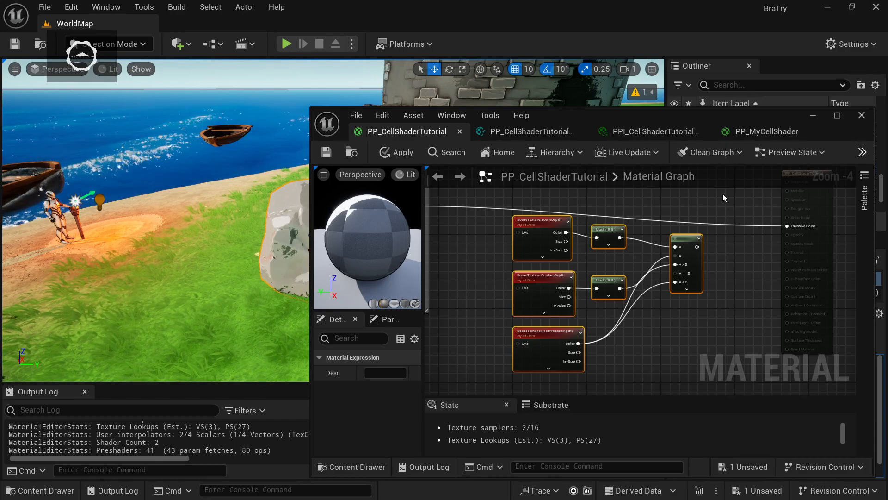
scroll(552, 261, down, 1)
click(545, 359)
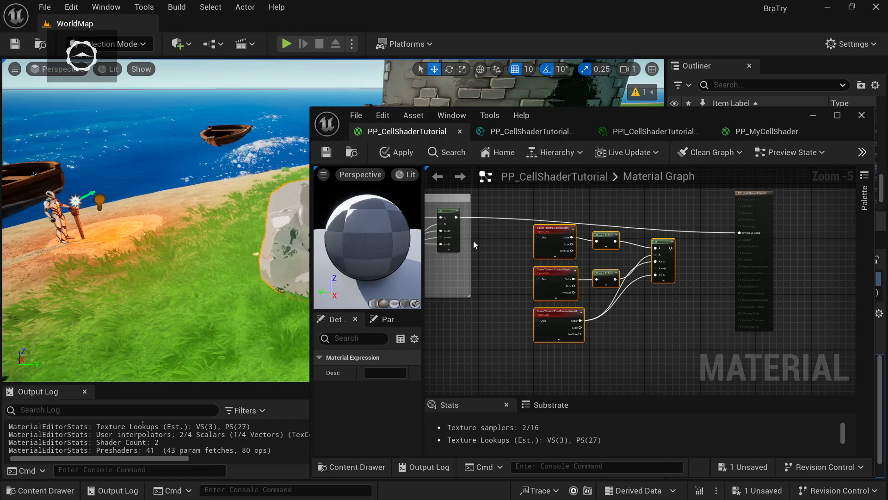
right_drag(488, 253, 491, 256)
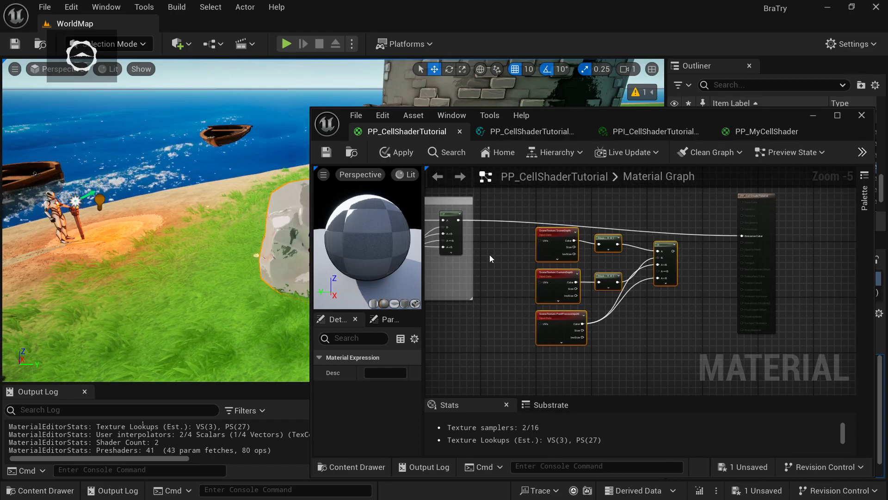
scroll(500, 263, up, 1)
scroll(500, 263, down, 1)
scroll(501, 262, up, 1)
mouse_move(506, 272)
right_down()
mouse_move(535, 271)
mouse_move(519, 271)
right_up()
scroll(518, 273, up, 1)
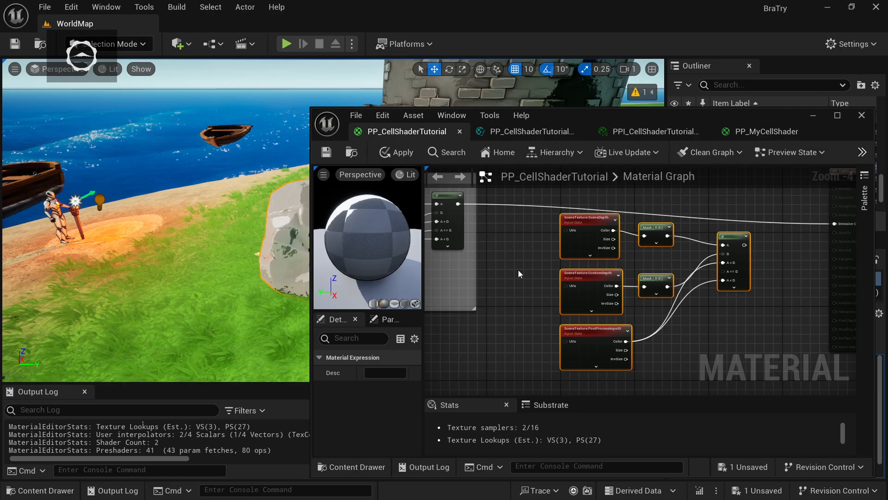
Connect the output of SkyboxFix's If node to the new If node's A < B and A == B inputs
mouse_move(518, 270)
right_down()
mouse_move(499, 273)
mouse_move(522, 263)
right_up()
drag(461, 196, 730, 273)
drag(458, 196, 725, 264)
right_drag(738, 303, 601, 349)
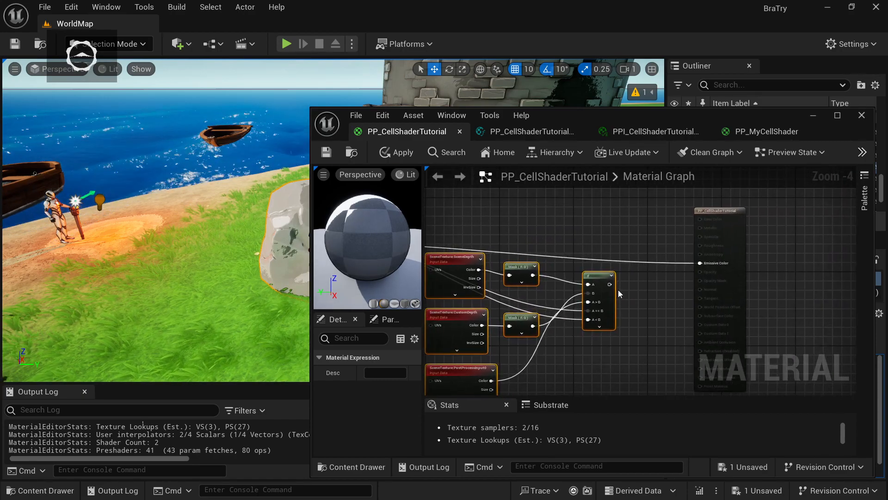
Connect the new If node's output to the material's Emissive Color and save the material
right_drag(620, 294, 644, 271)
mouse_move(515, 357)
mouse_down()
mouse_move(611, 296)
mouse_move(515, 357)
mouse_up()
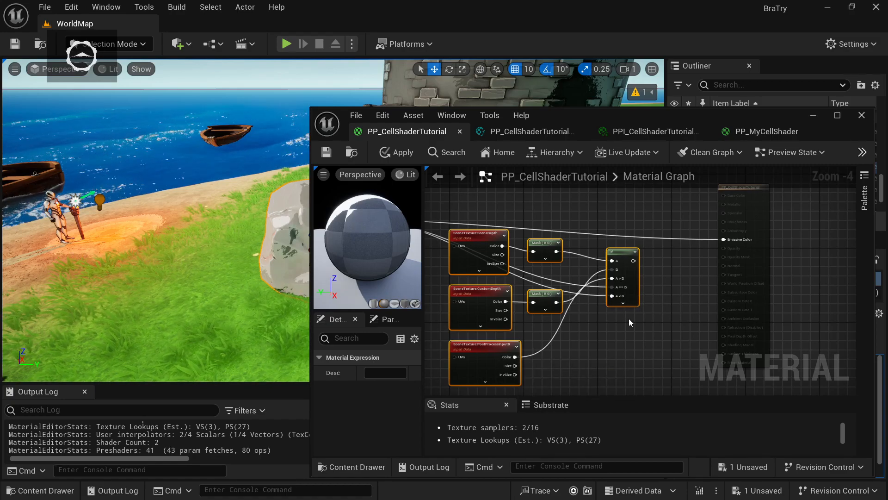
drag(633, 260, 724, 240)
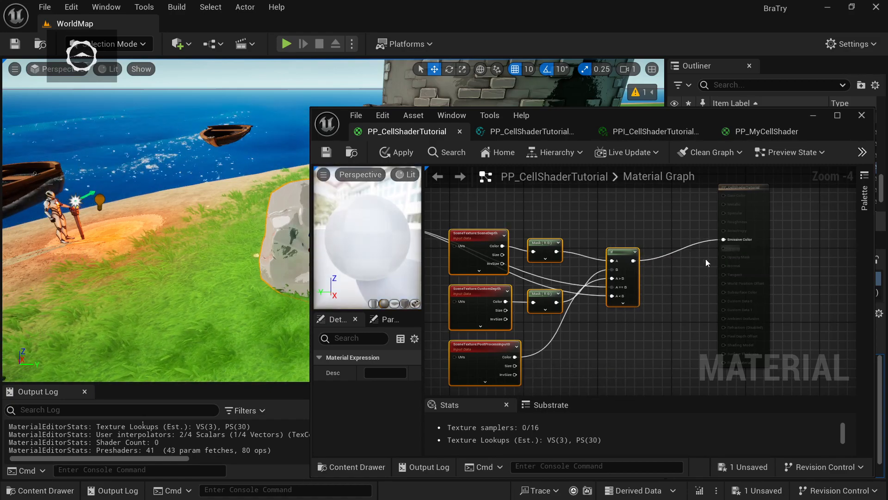
click(327, 153)
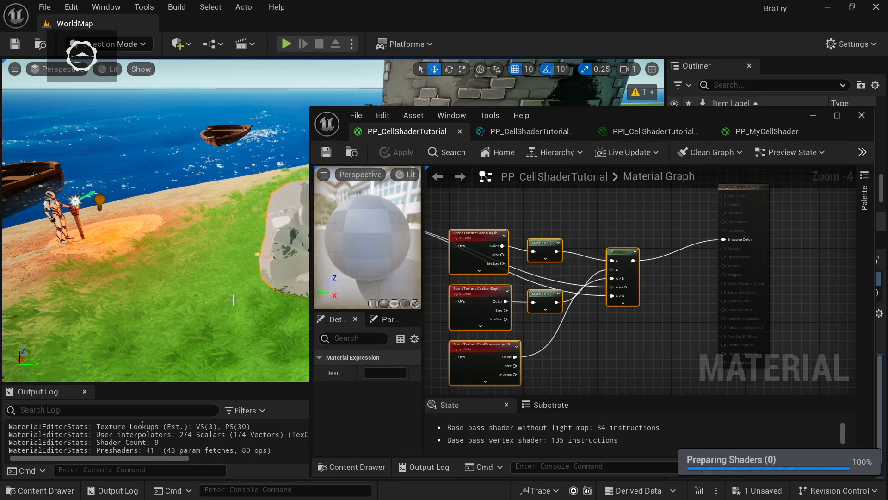
Focus the level view on SM_Rock_01 and inspect its shading with the material editor minimized
key(f)
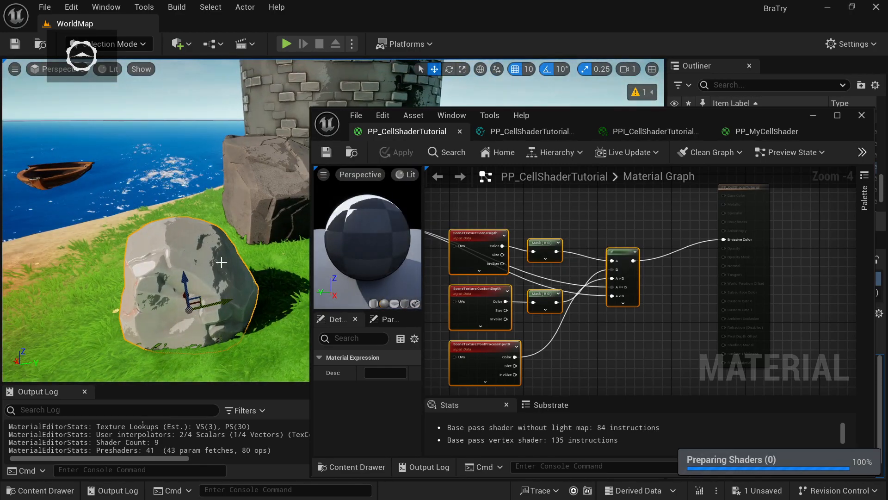
click(813, 115)
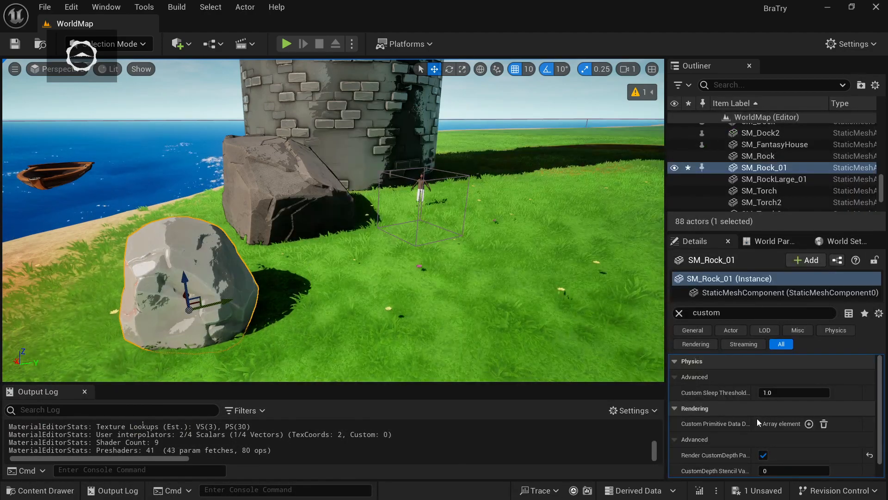
right_drag(456, 315, 407, 313)
Reopen the PP_CellShaderTutorial material from the Core folder and examine its custom depth nodes
key(ctrl+space)
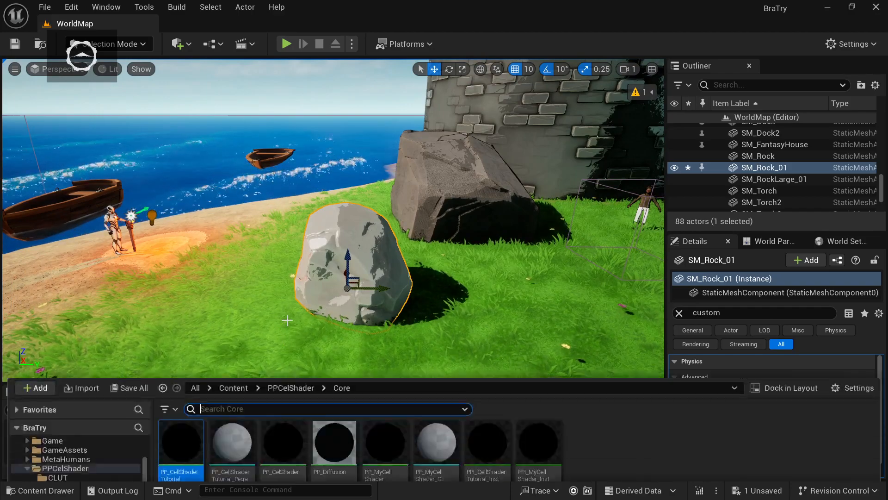
double_click(180, 376)
right_drag(590, 330, 646, 325)
scroll(625, 296, up, 1)
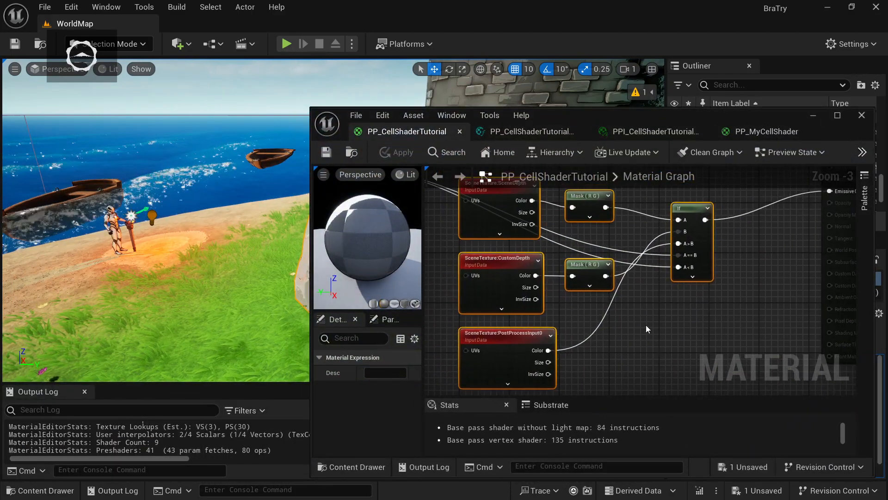
In PP_MyCellShader, align the PostProcessInput0 node under the depth nodes and shift the CustomDepth mask slightly toward its source
click(767, 132)
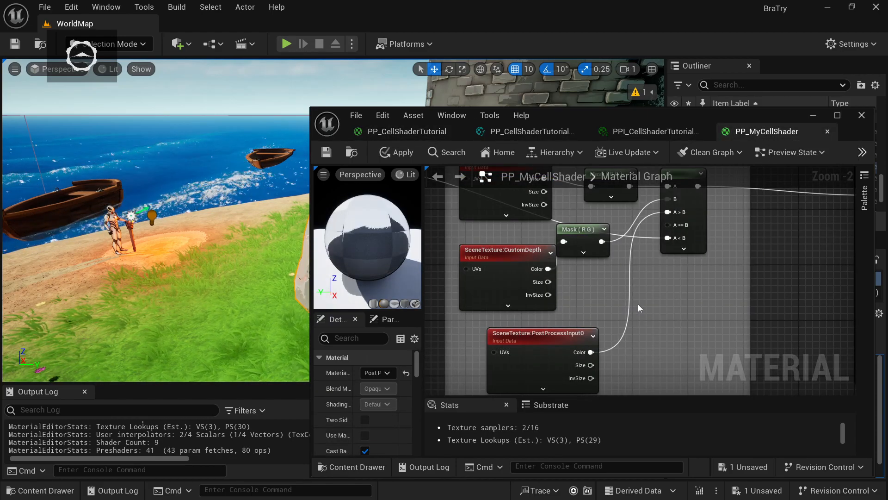
scroll(637, 304, down, 2)
scroll(638, 304, up, 1)
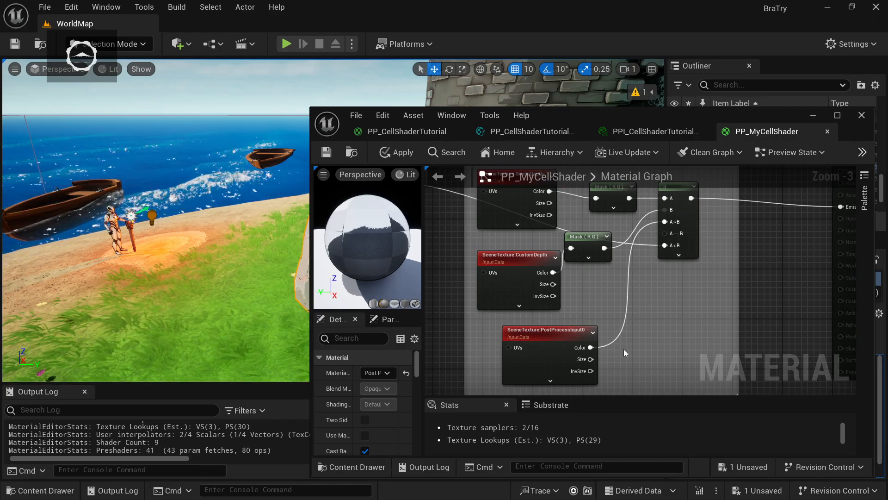
drag(573, 339, 550, 334)
right_drag(575, 300, 575, 336)
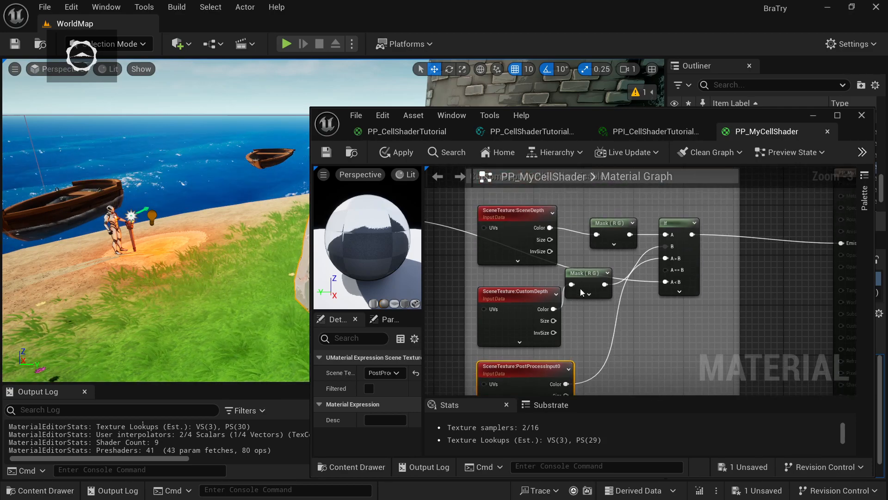
drag(592, 272, 582, 273)
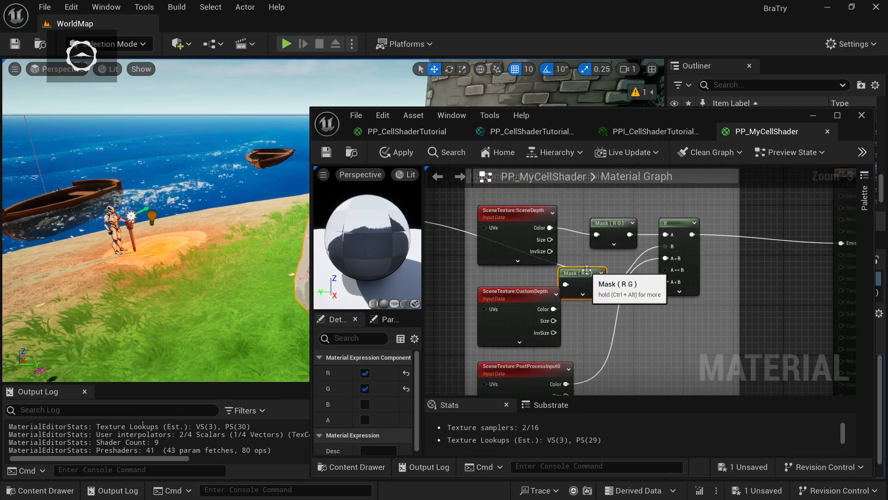
In PP_CellShaderTutorial, move both Mask nodes slightly up and closer to their scene texture nodes
click(383, 134)
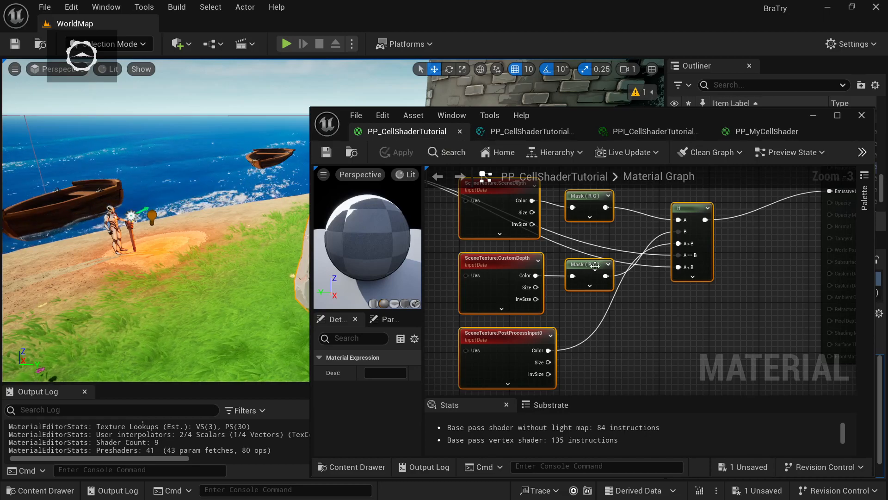
click(517, 255)
drag(580, 267, 573, 254)
drag(583, 196, 570, 190)
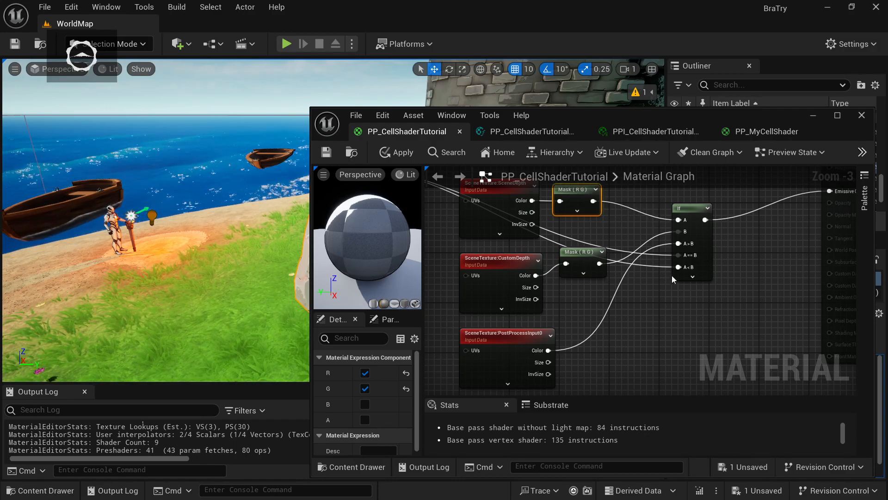
Break the If node's links, then reconnect the SceneDepth mask to A, CustomDepth mask to B, PostProcessInput0 to A > B and the output to Emissive Color
right_click(678, 255)
click(697, 258)
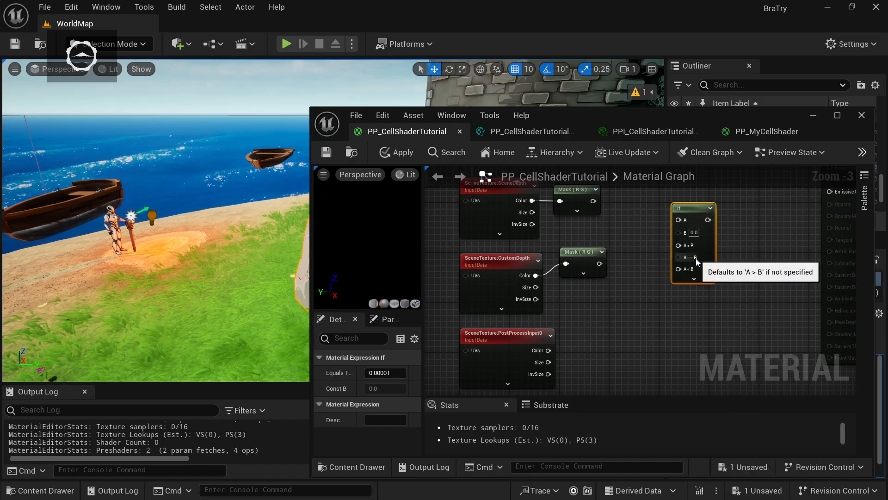
right_drag(626, 307, 601, 312)
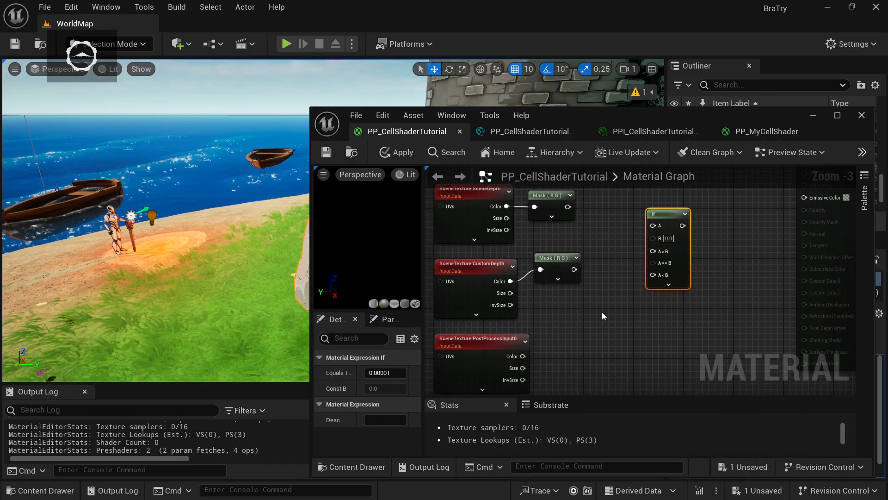
drag(523, 356, 653, 251)
drag(567, 208, 653, 226)
drag(574, 269, 656, 238)
right_drag(620, 326, 564, 326)
drag(624, 226, 781, 199)
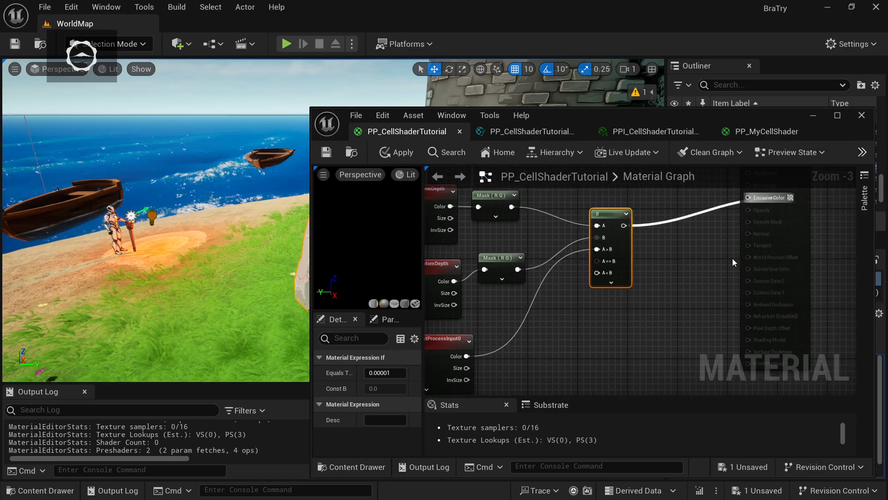
Connect the output of the preceding comment group's If node to the final If node's A < B input and save the material
right_drag(577, 369, 659, 356)
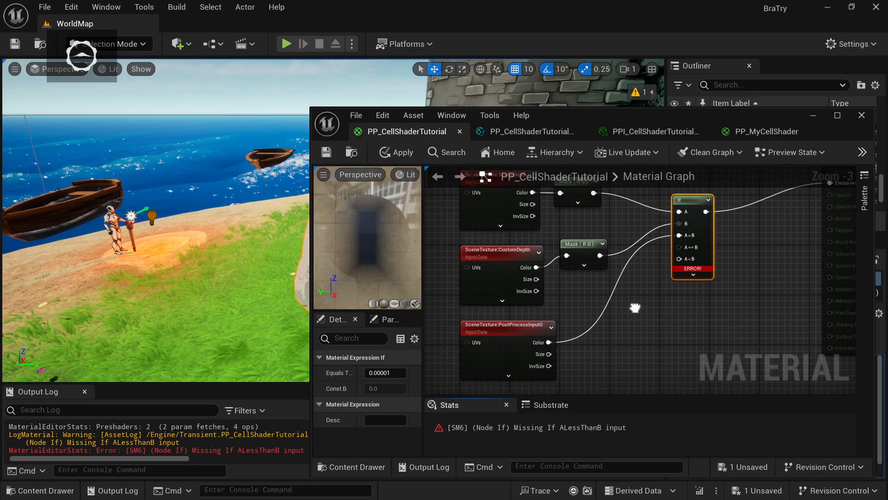
right_drag(635, 307, 735, 377)
right_drag(555, 315, 587, 298)
scroll(591, 327, down, 1)
drag(494, 240, 762, 319)
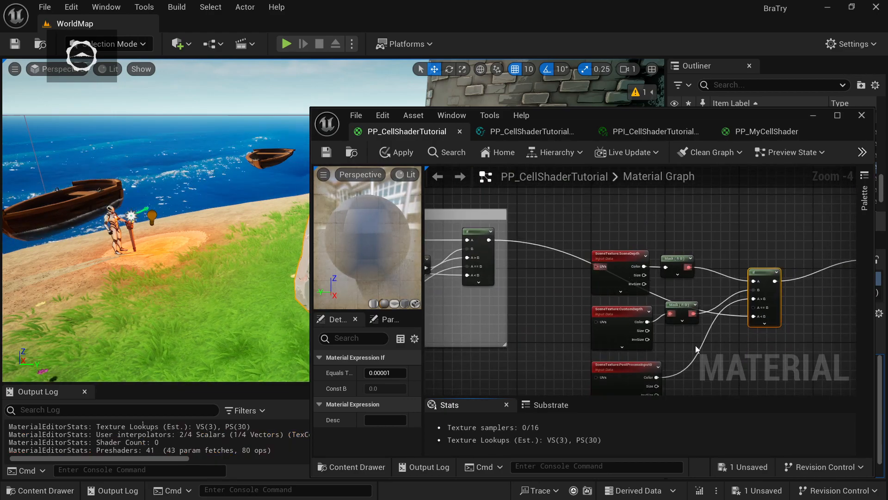
right_drag(707, 353, 619, 329)
click(327, 152)
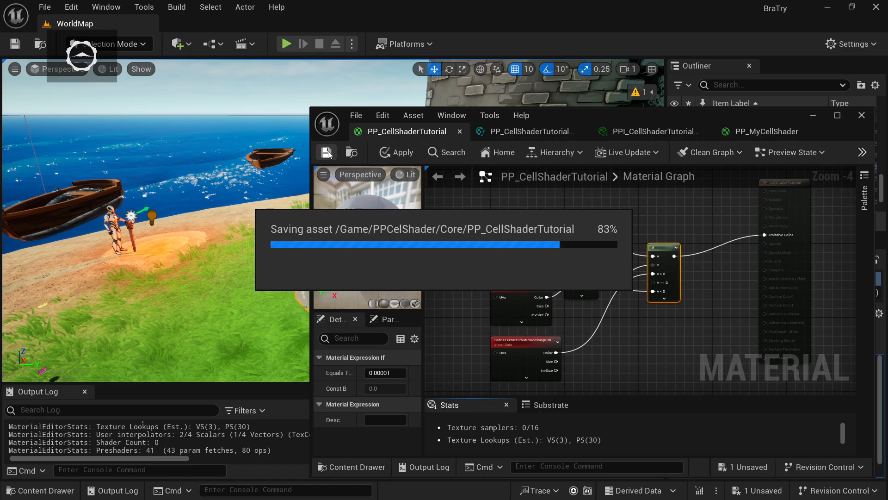
Minimize the material editor and toggle Render CustomDepth Pass on SM_Rock_01 to compare its shading, leaving the option off
right_drag(178, 270, 236, 268)
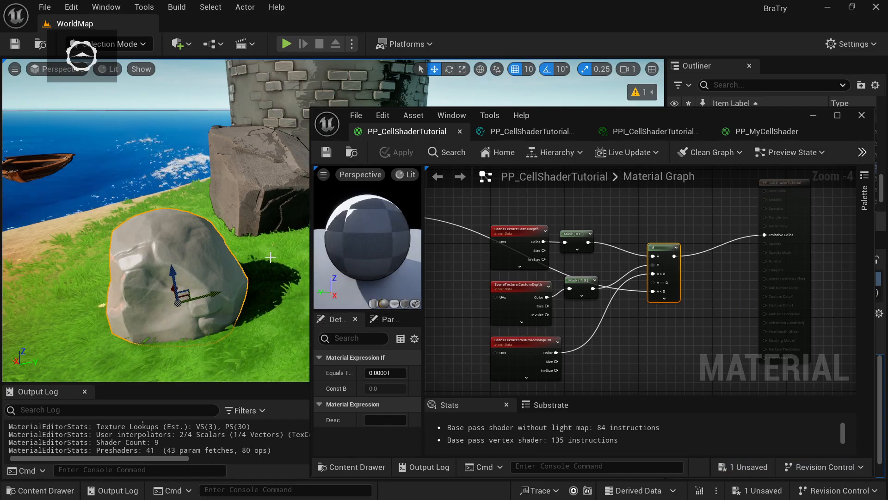
right_drag(259, 234, 234, 239)
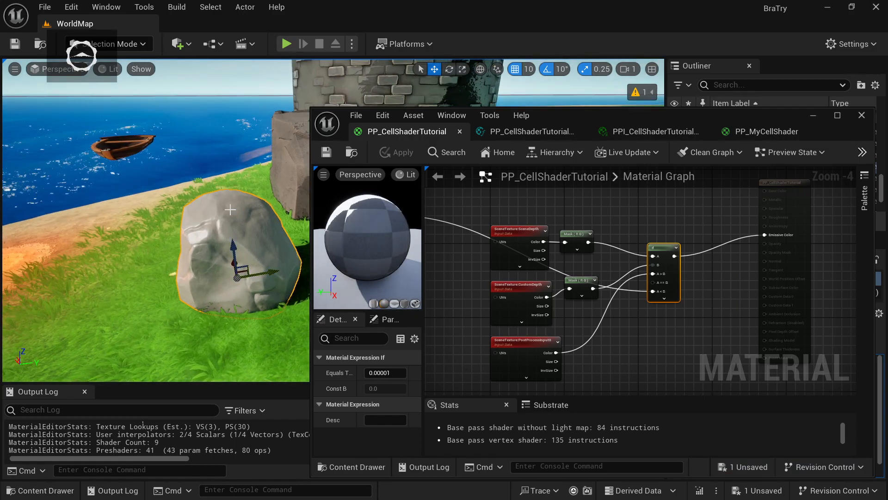
click(813, 116)
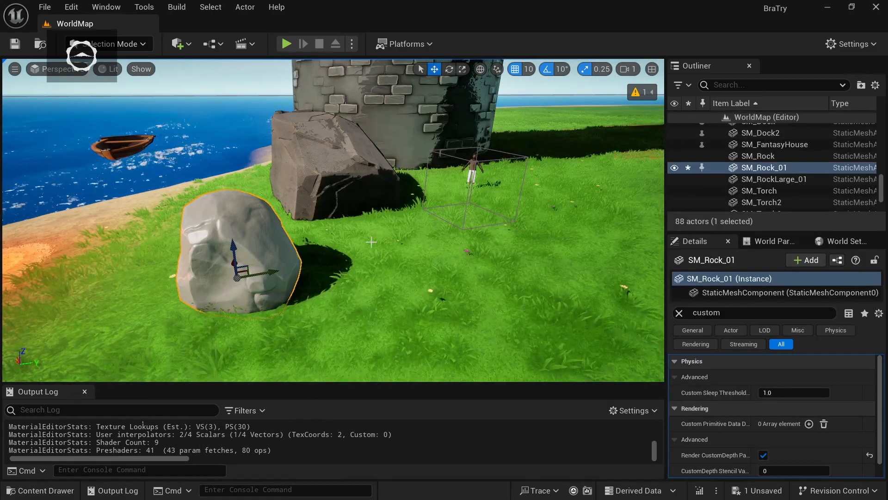
click(763, 455)
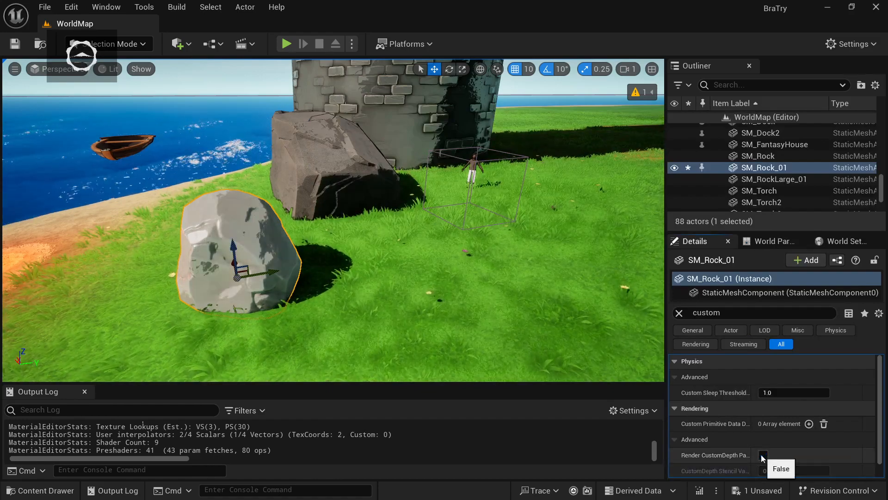
click(762, 455)
click(763, 455)
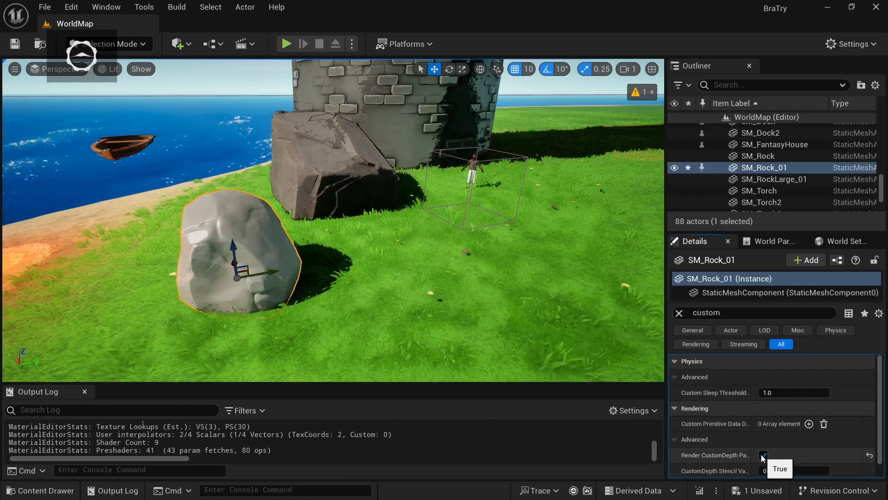
click(762, 457)
right_drag(503, 231, 456, 228)
Reopen PP_CellShaderTutorial and group the scene texture, Mask and final If nodes in a comment named CustomDepthPass
key(ctrl+space)
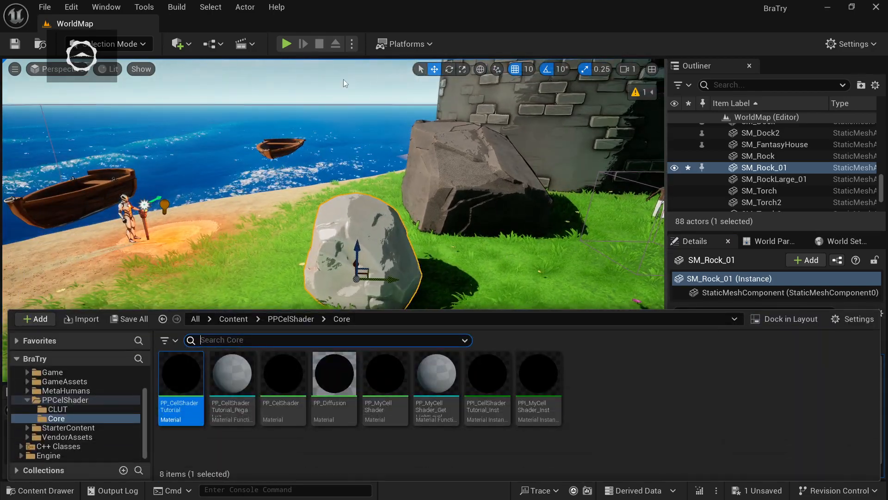
double_click(180, 377)
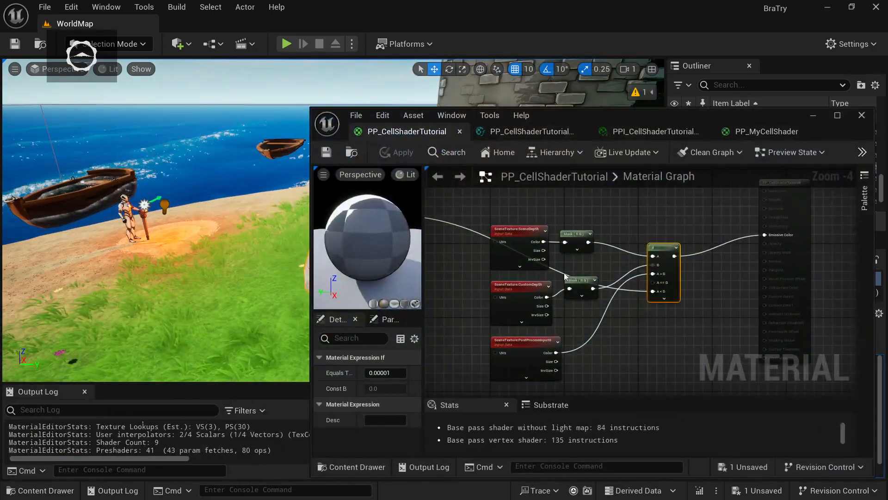
right_drag(599, 327, 639, 283)
scroll(637, 284, down, 1)
drag(533, 336, 714, 196)
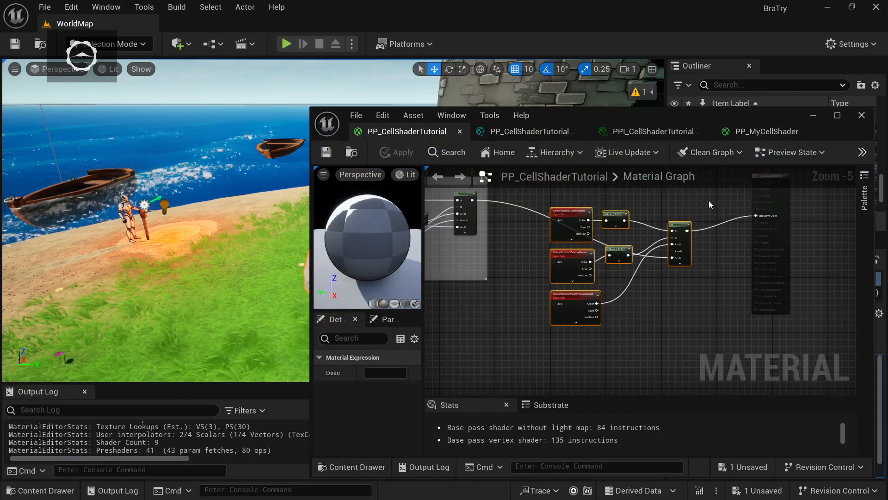
right_click(679, 225)
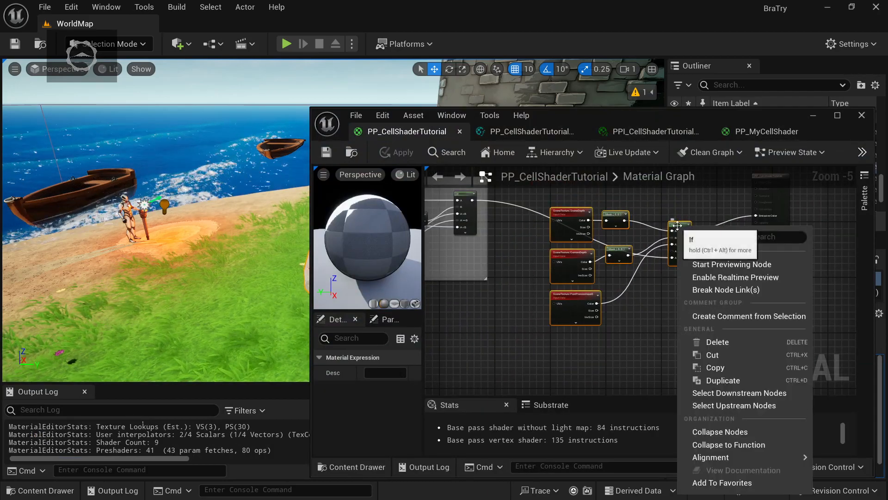
click(720, 316)
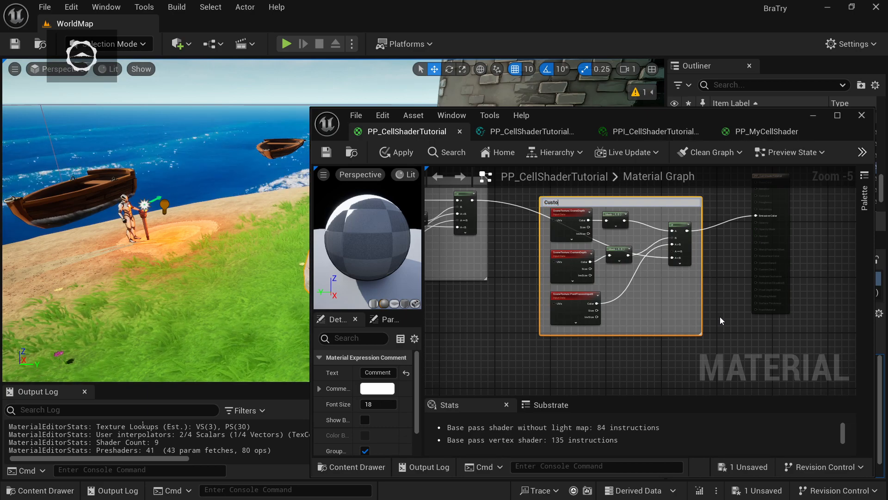
text(CustomDepthPass)
key(Return)
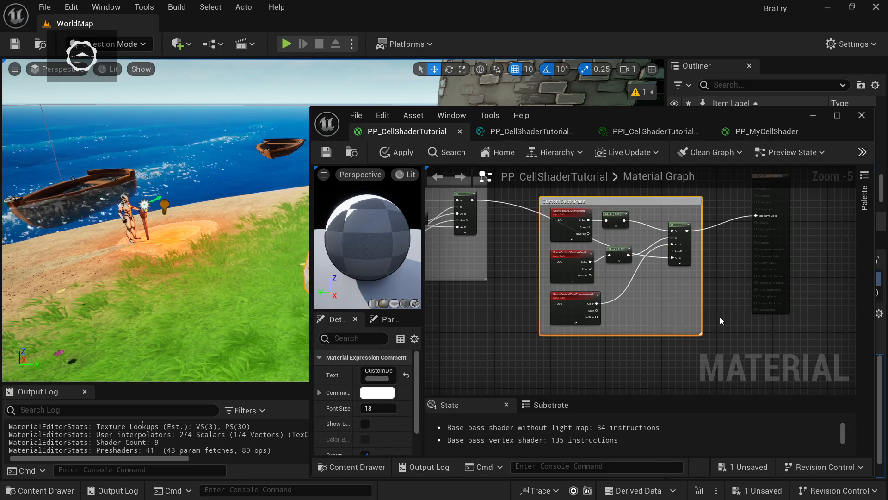
Move the CustomDepthPass comment group slightly up in line with the neighbouring group and save the material
click(749, 324)
scroll(728, 293, down, 2)
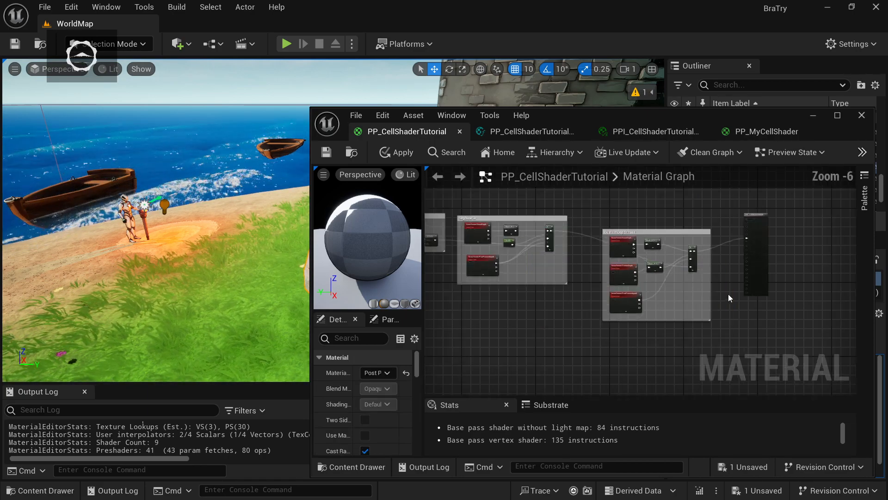
drag(652, 249, 653, 239)
click(526, 331)
right_drag(546, 326, 663, 323)
scroll(663, 324, down, 1)
right_drag(204, 240, 137, 295)
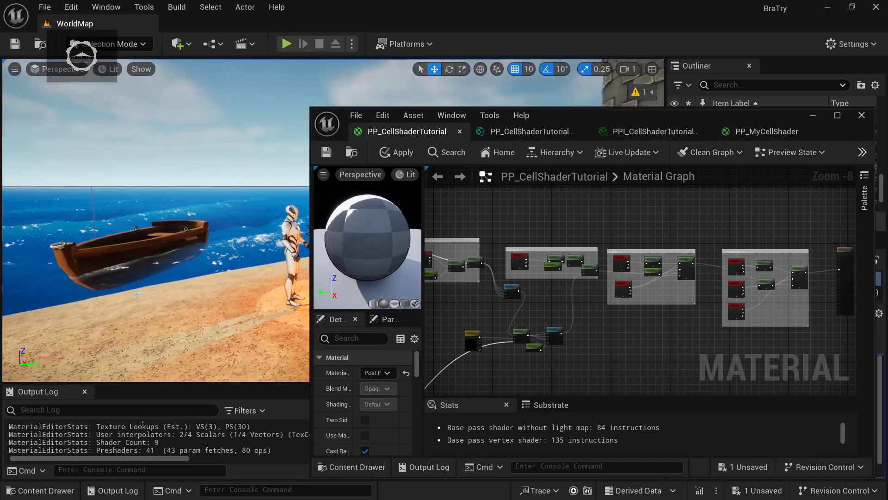
click(326, 152)
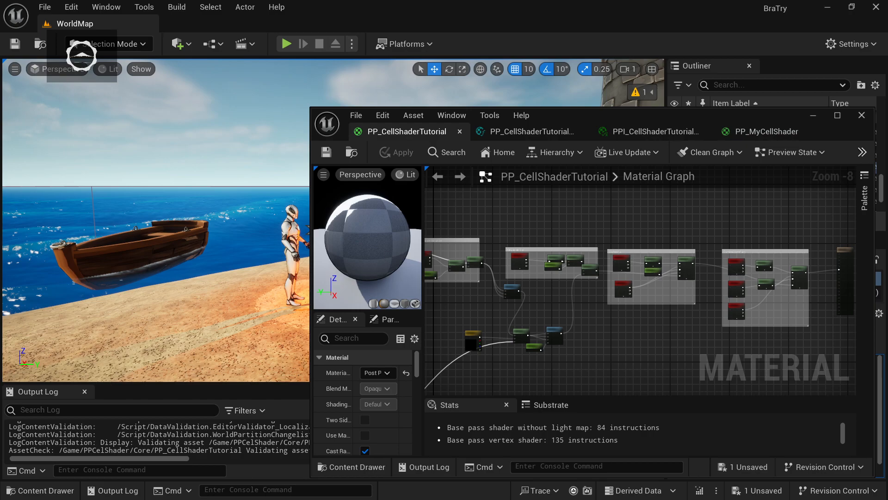
Minimize the material editor and inspect the cel shading on the beach, boats and torch in the level
drag(781, 116, 657, 87)
click(688, 88)
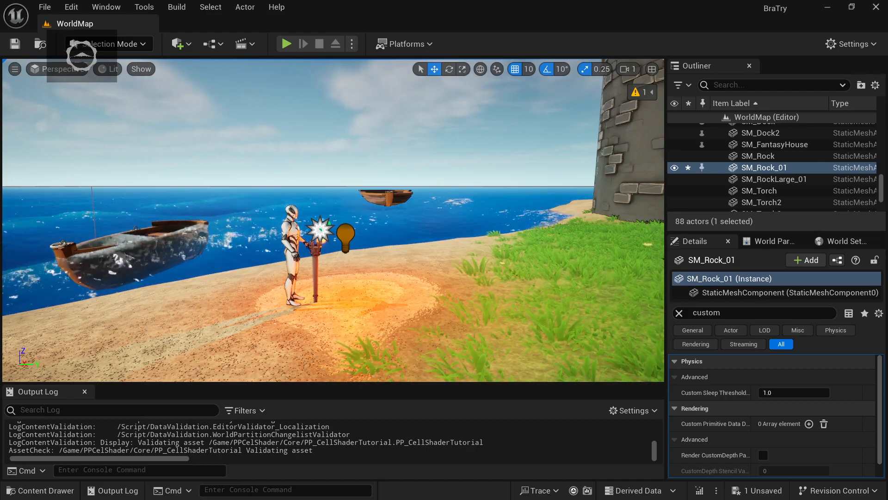
right_drag(333, 220, 351, 201)
right_drag(249, 277, 185, 315)
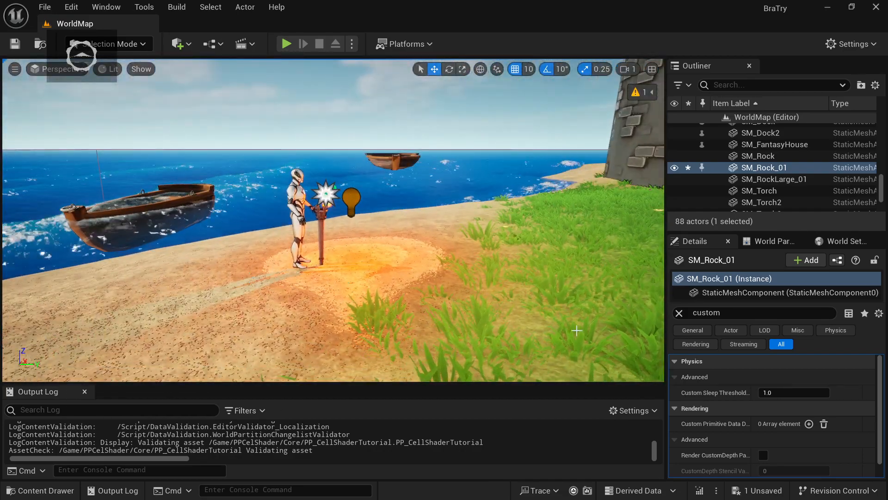
mouse_move(604, 303)
right_down()
mouse_move(674, 288)
mouse_move(653, 287)
mouse_move(594, 349)
mouse_move(602, 370)
mouse_move(596, 308)
right_up()
Tour the level to examine the cel shading on BP_Dan, SM_FantasyHouse, the stone tower and the dock
right_drag(469, 301, 321, 280)
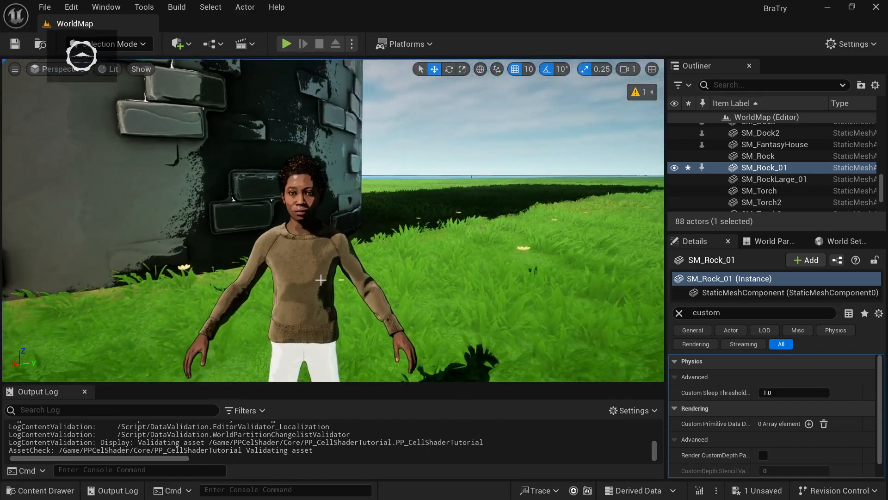
click(377, 276)
right_drag(377, 276, 374, 285)
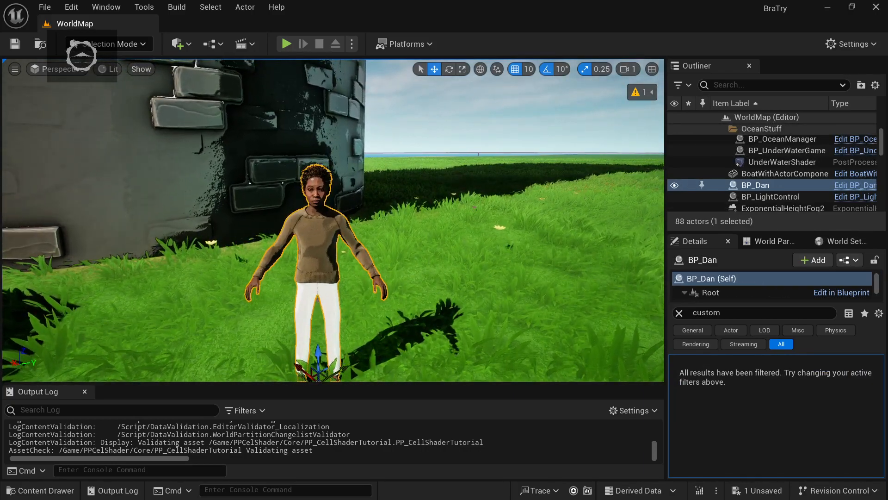
mouse_move(61, 282)
right_down()
mouse_move(58, 222)
mouse_move(39, 259)
mouse_move(14, 273)
mouse_move(3, 264)
mouse_move(106, 266)
mouse_move(123, 308)
mouse_move(69, 294)
right_up()
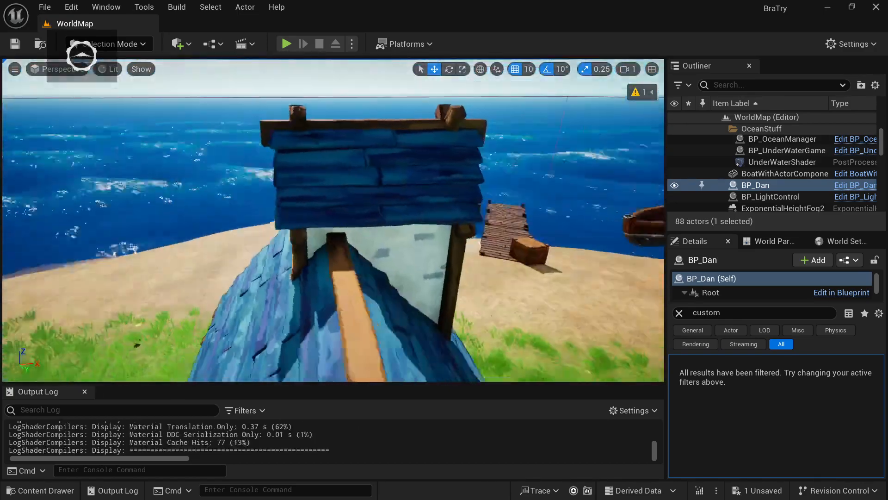
key(f)
mouse_move(313, 262)
right_down()
mouse_move(305, 259)
mouse_move(313, 262)
right_up()
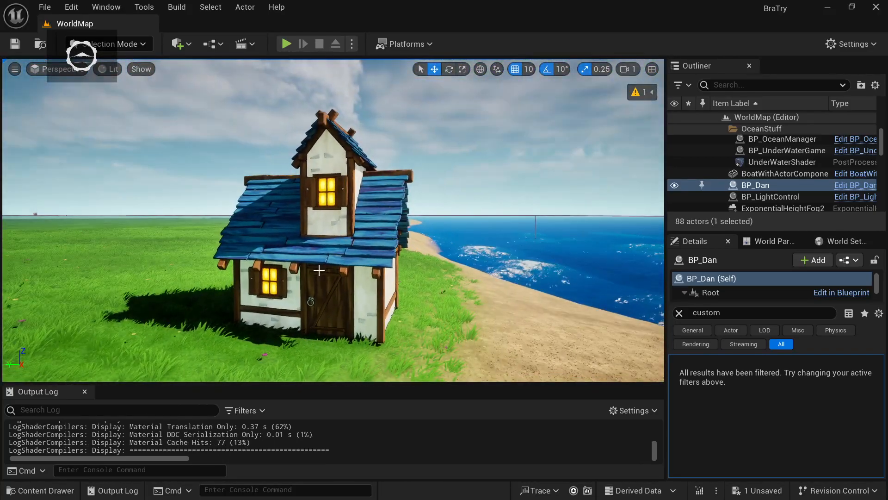
click(319, 270)
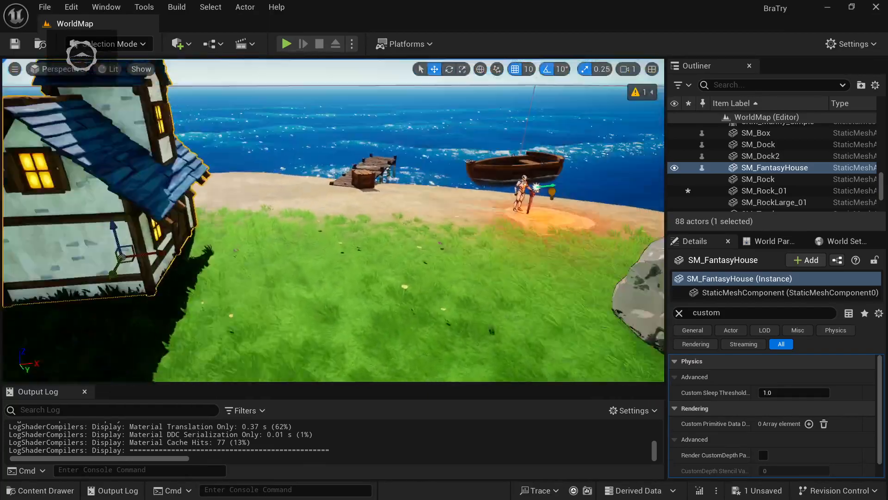
right_drag(333, 221, 414, 302)
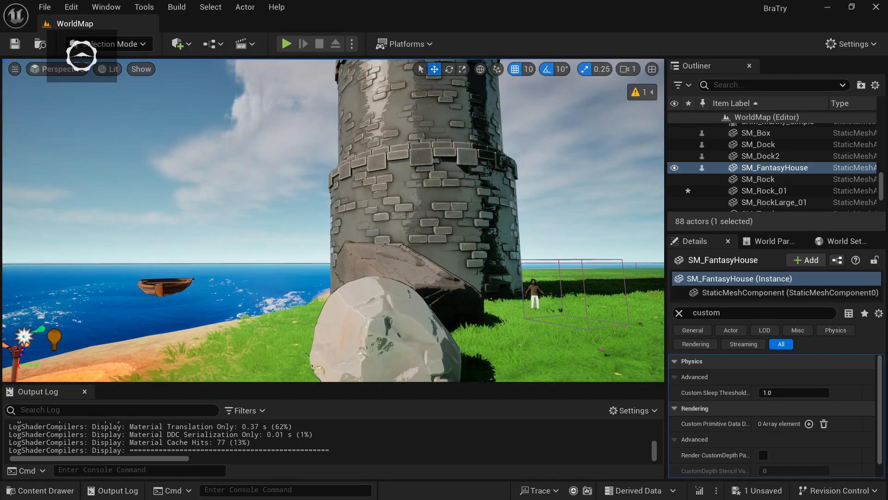
right_drag(463, 230, 370, 222)
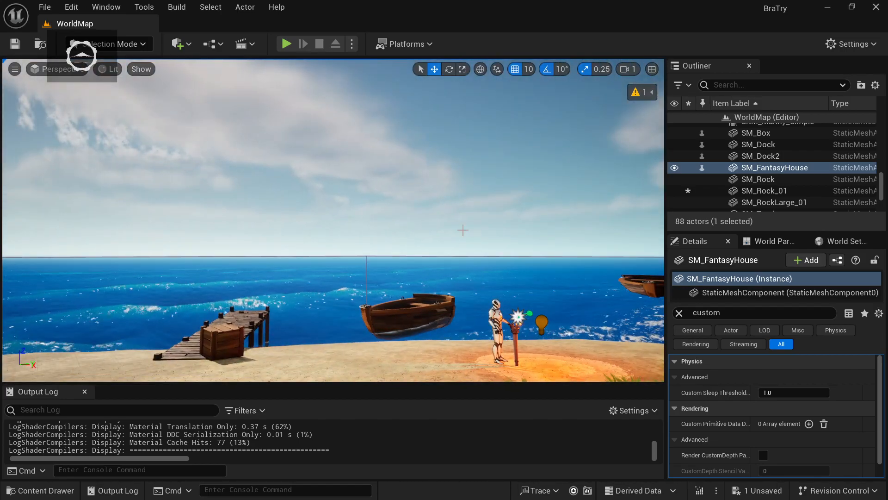